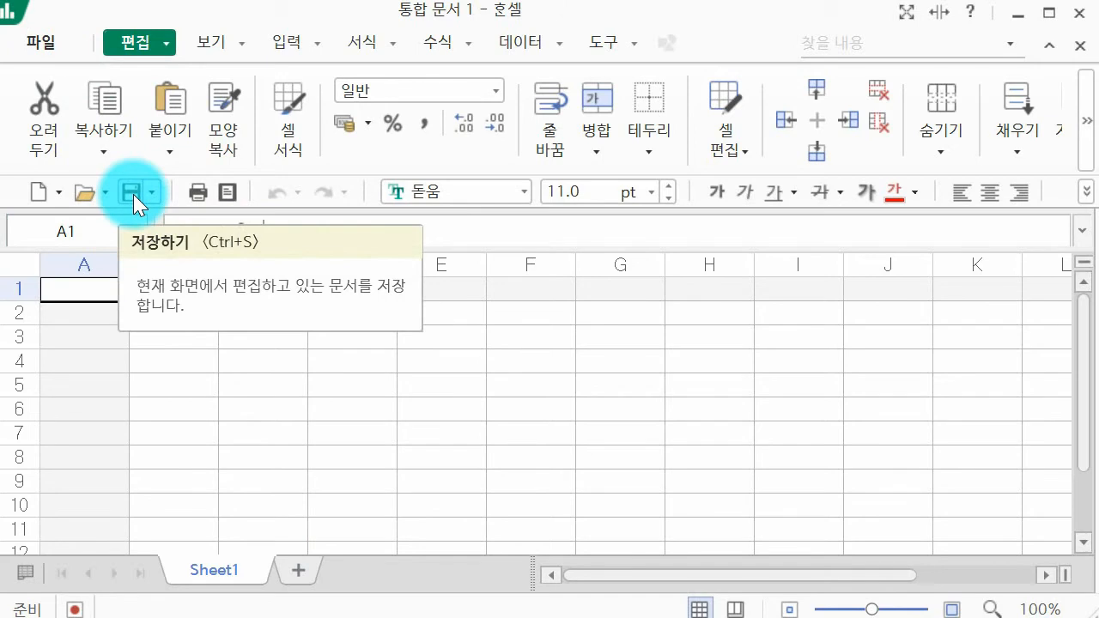
Step: Start saving the workbook and browse to the 온라인 강의 > ITQ 한셀 2016 > 3강 교안 folder on the USB drive
left_click(133, 194)
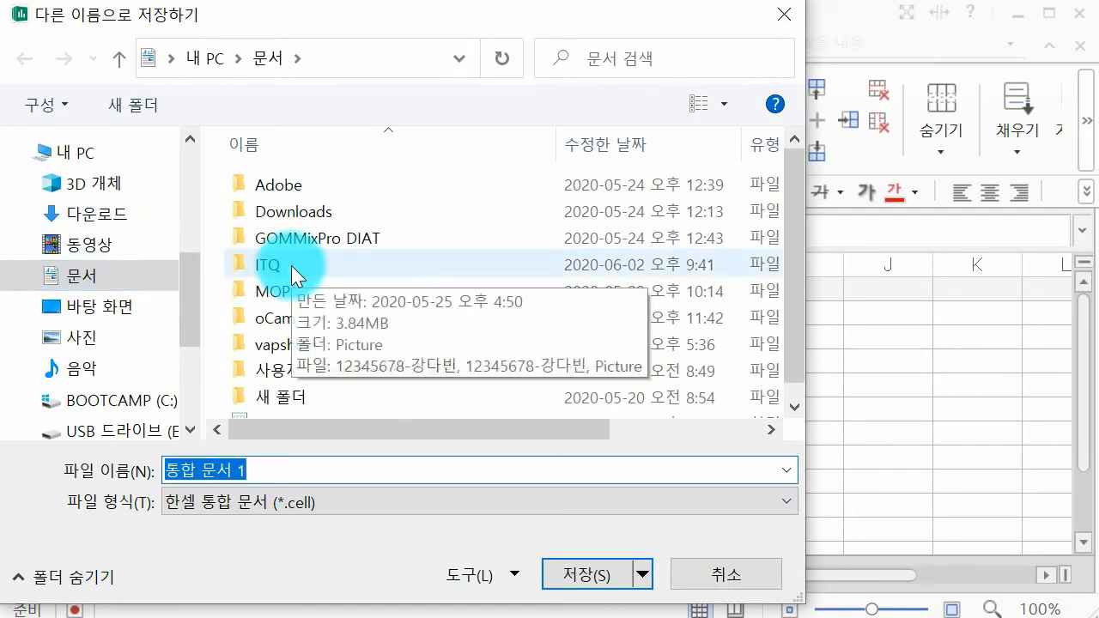
scroll(135, 301, "down", 1)
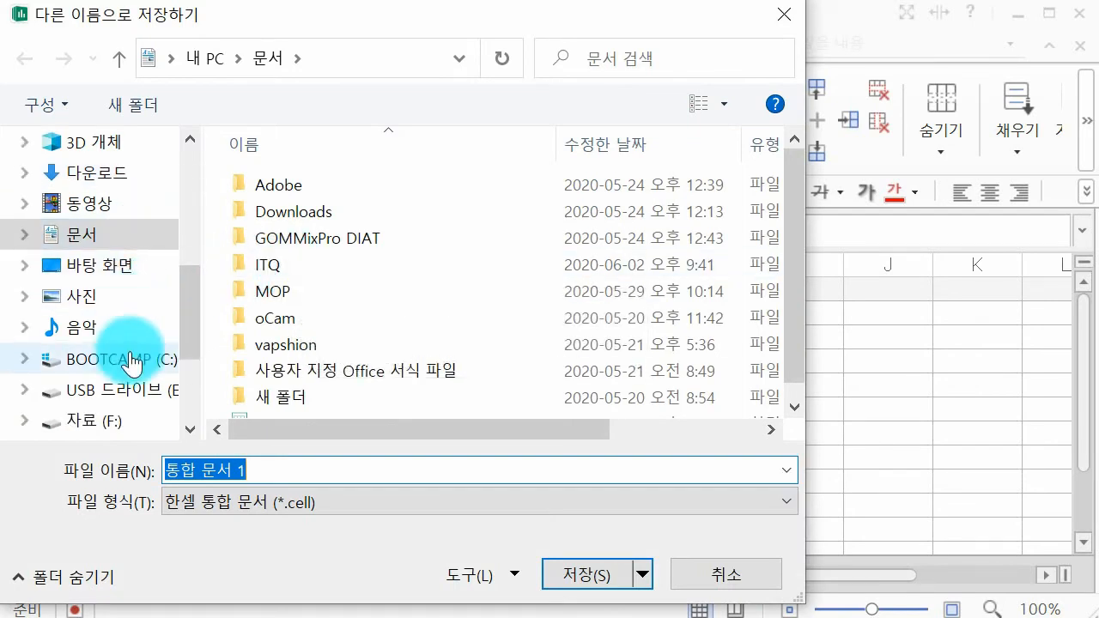
left_click(117, 410)
double_click(306, 243)
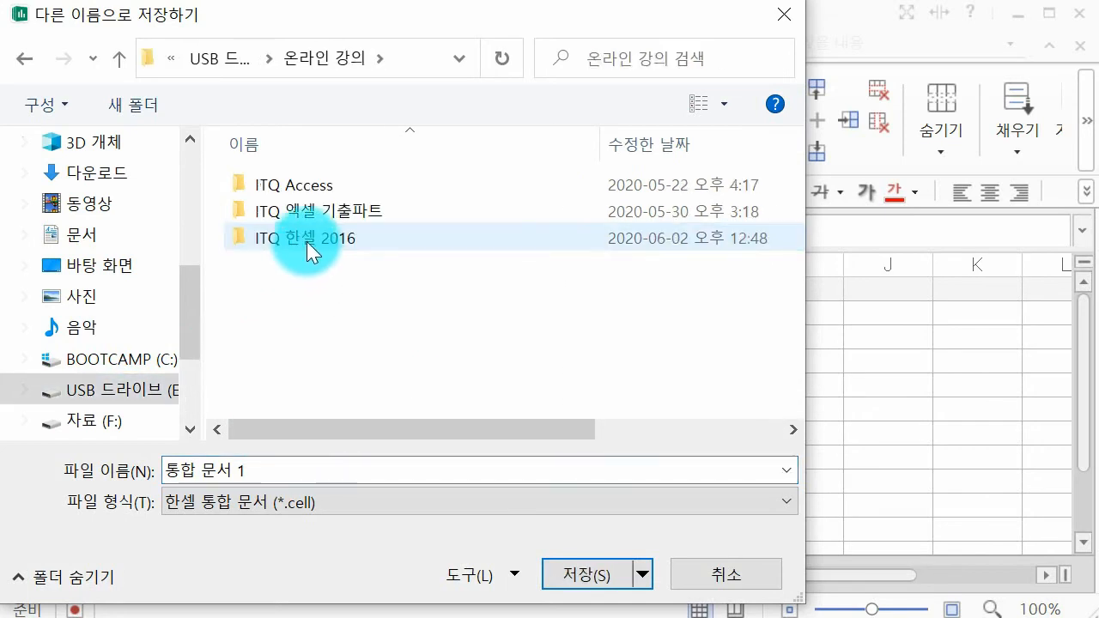
double_click(307, 243)
left_click(305, 201)
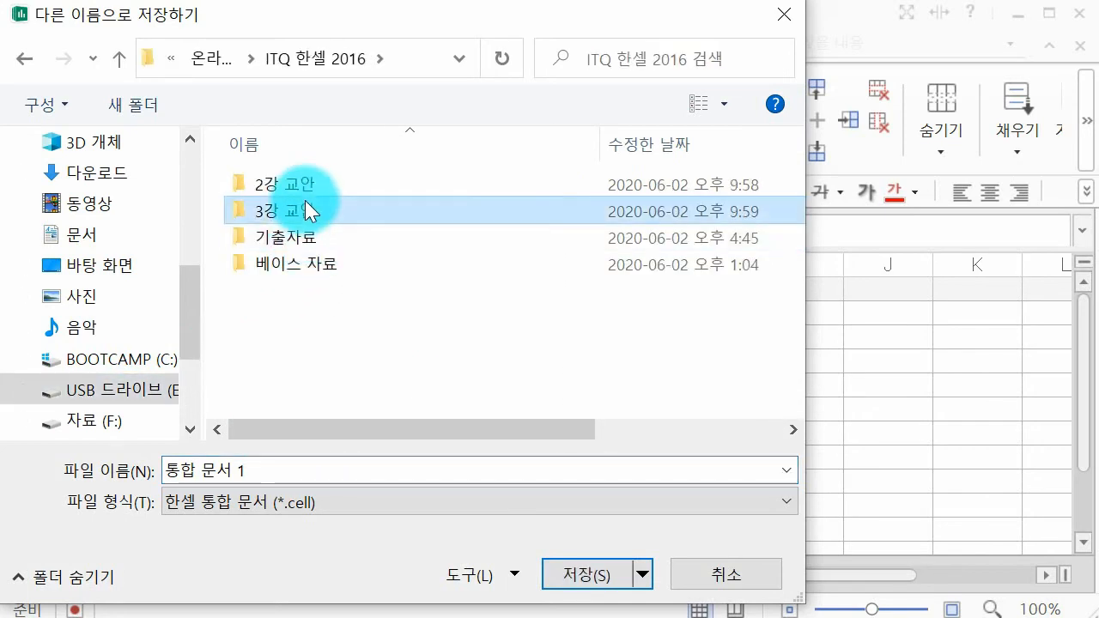
double_click(305, 207)
Step: Save the workbook in this folder under the file name 표 작성 1 완성
left_click(297, 469)
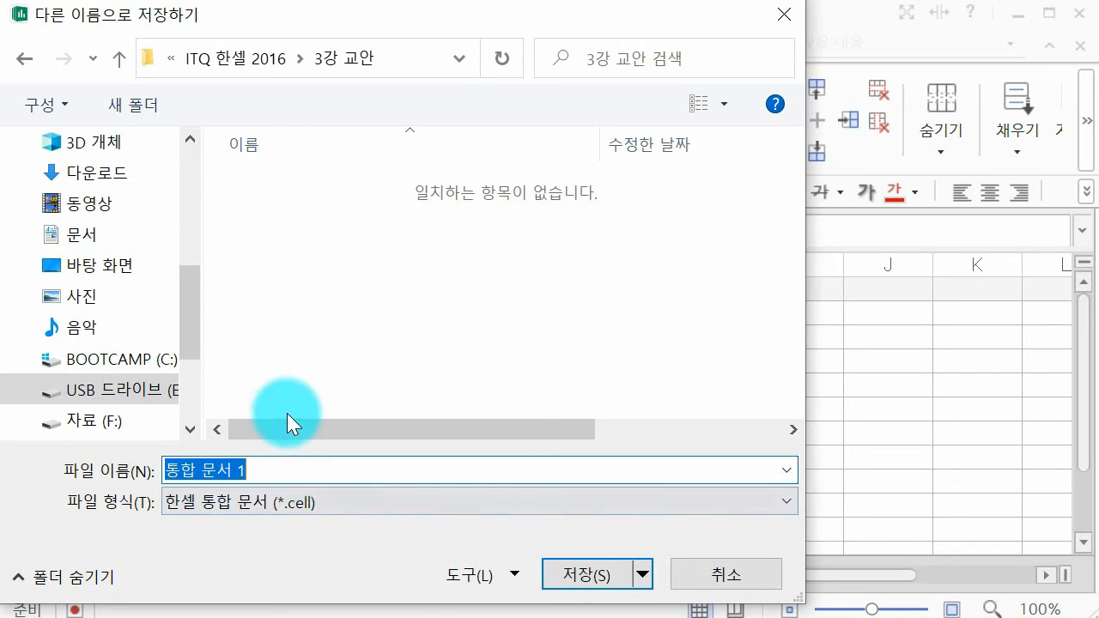
type("vh")
key("BackSpace")
key("BackSpace")
type("표 작성 1 완성")
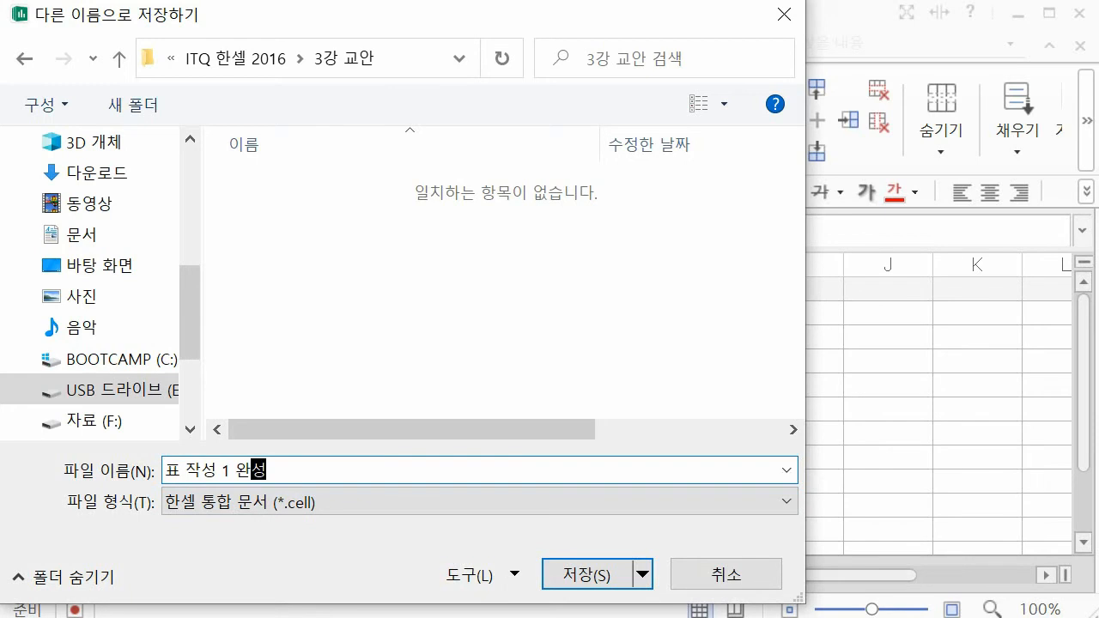
key("Return")
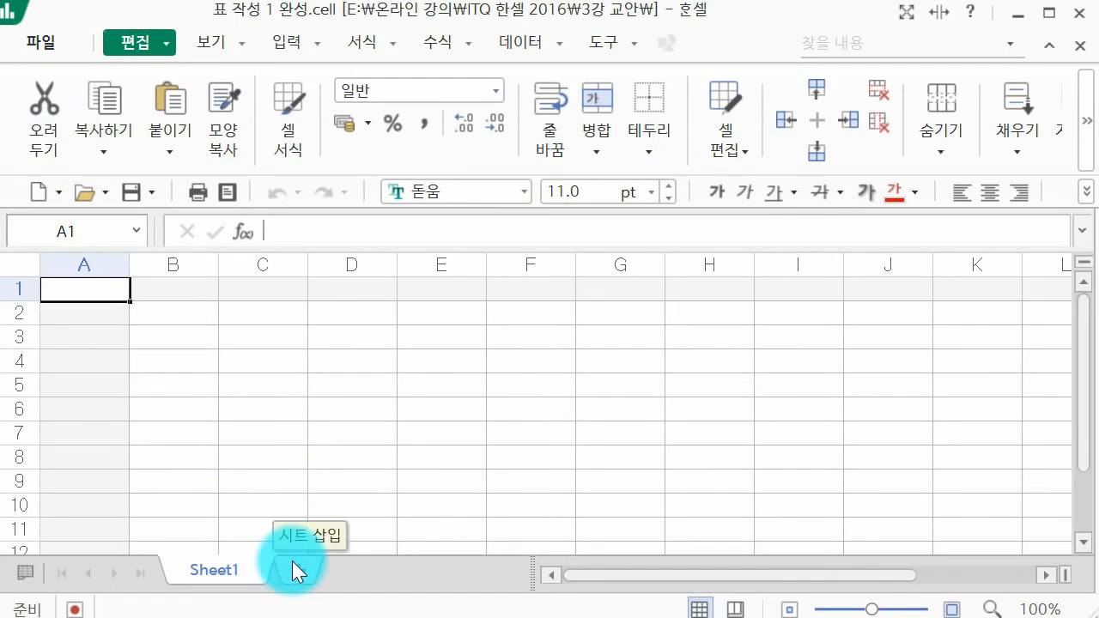
Step: Add three worksheets after Sheet1 and rename Sheet1 to 제1작업
left_click(293, 563)
left_click(404, 570)
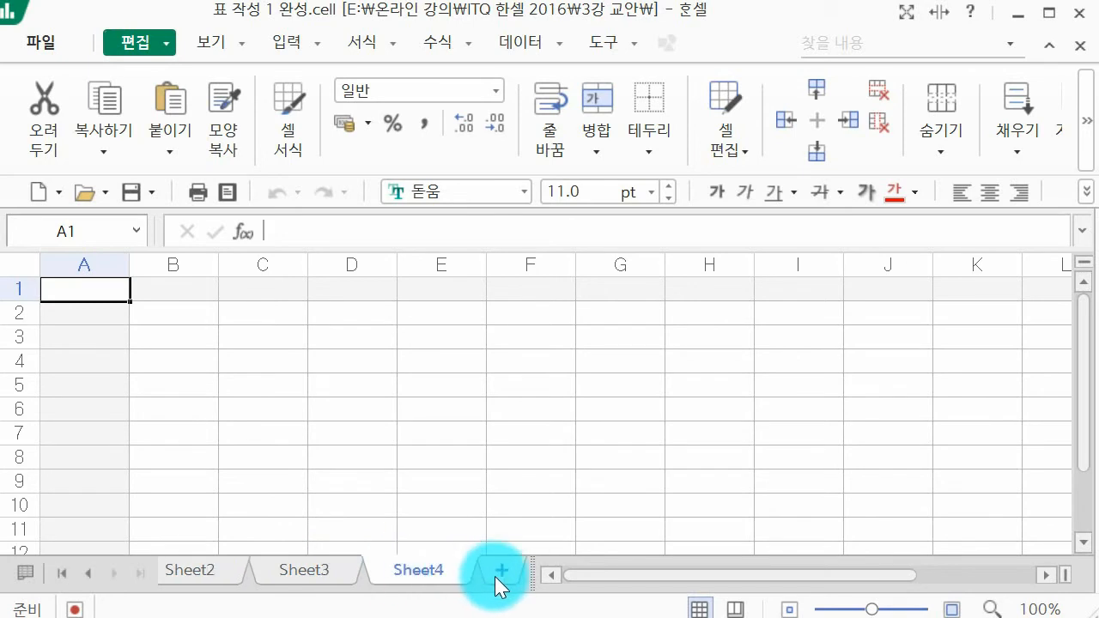
left_click(90, 572)
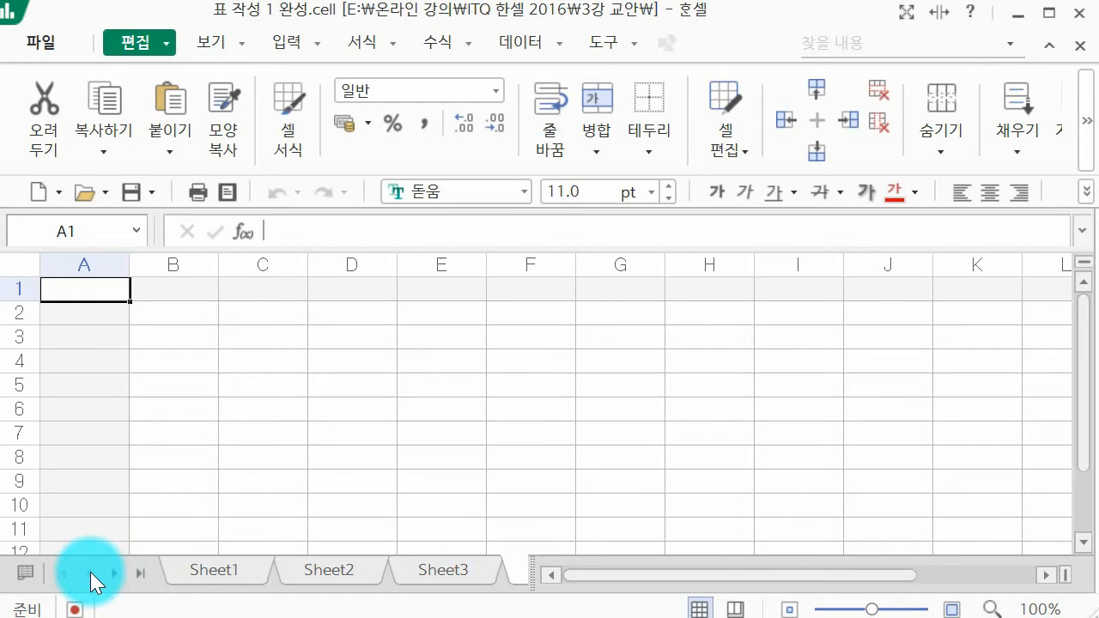
double_click(233, 576)
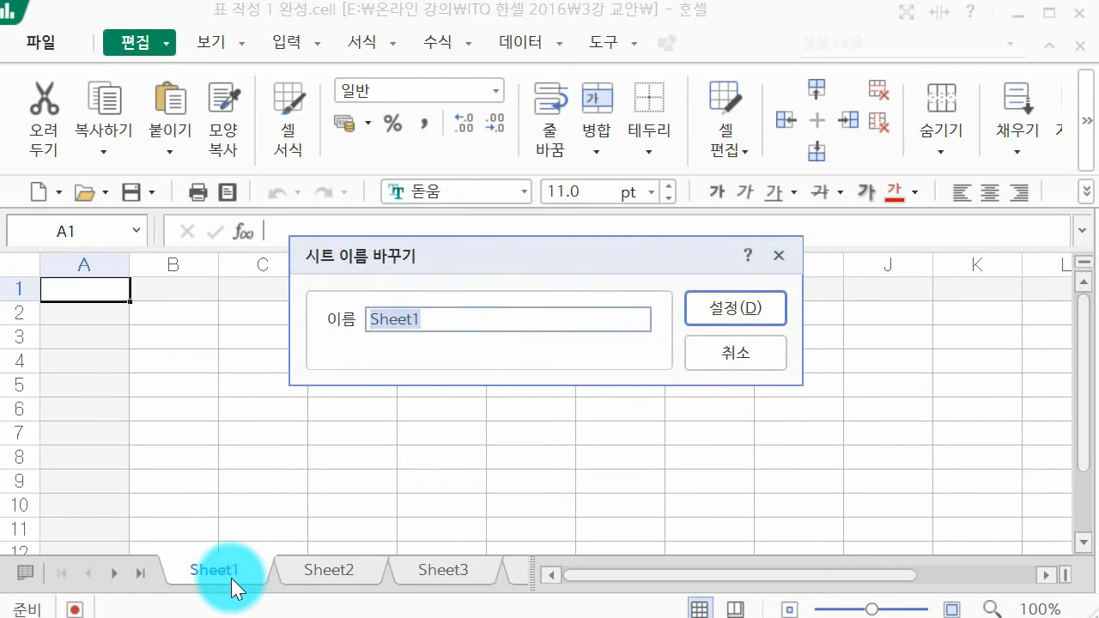
type("wp")
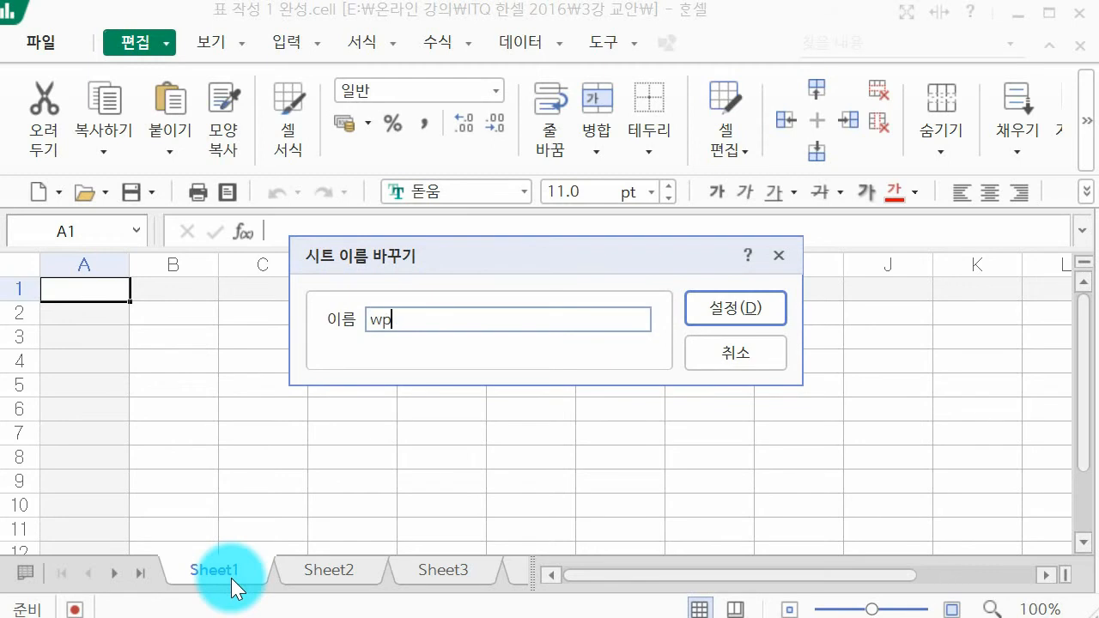
type("제1작업")
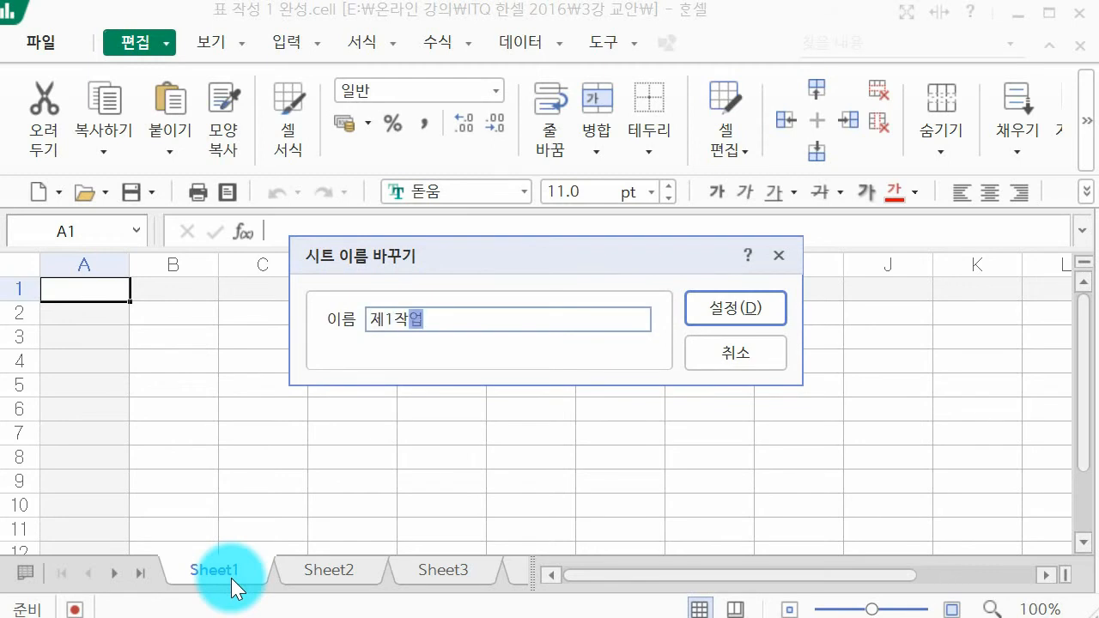
key("Return")
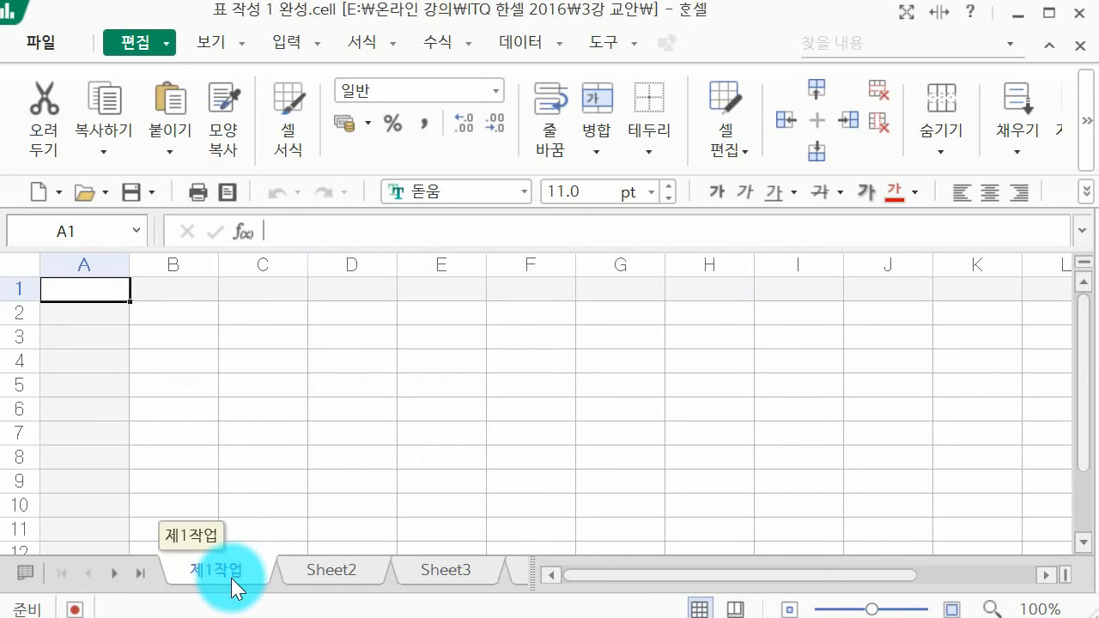
Step: Rename Sheet2 to 제2작업 and Sheet3 to 제3작업
double_click(326, 575)
type("제2작업")
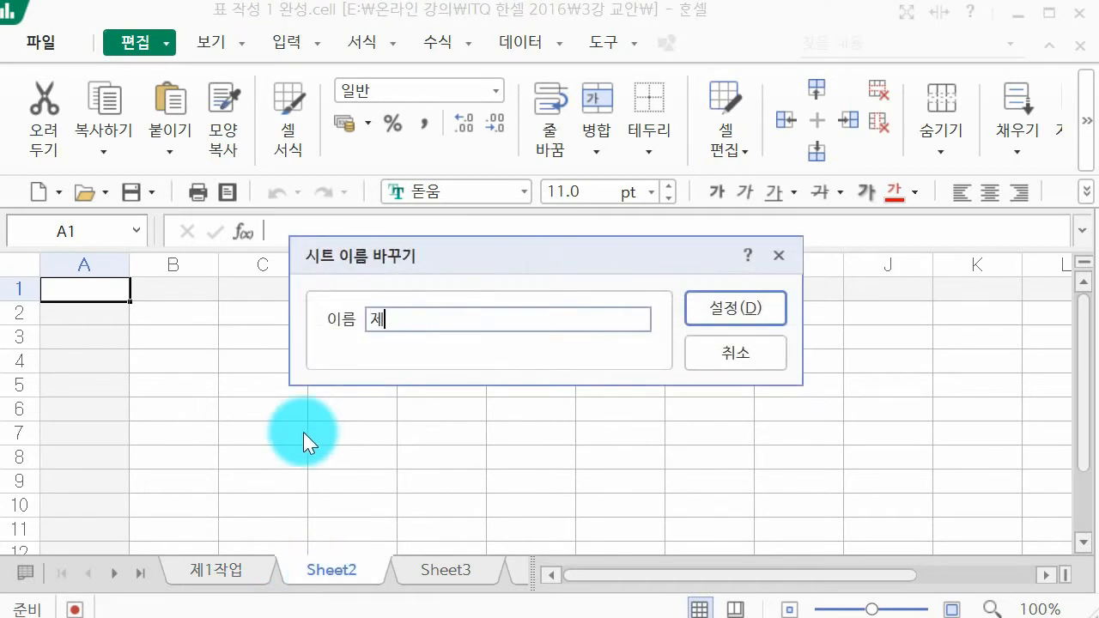
key("Return")
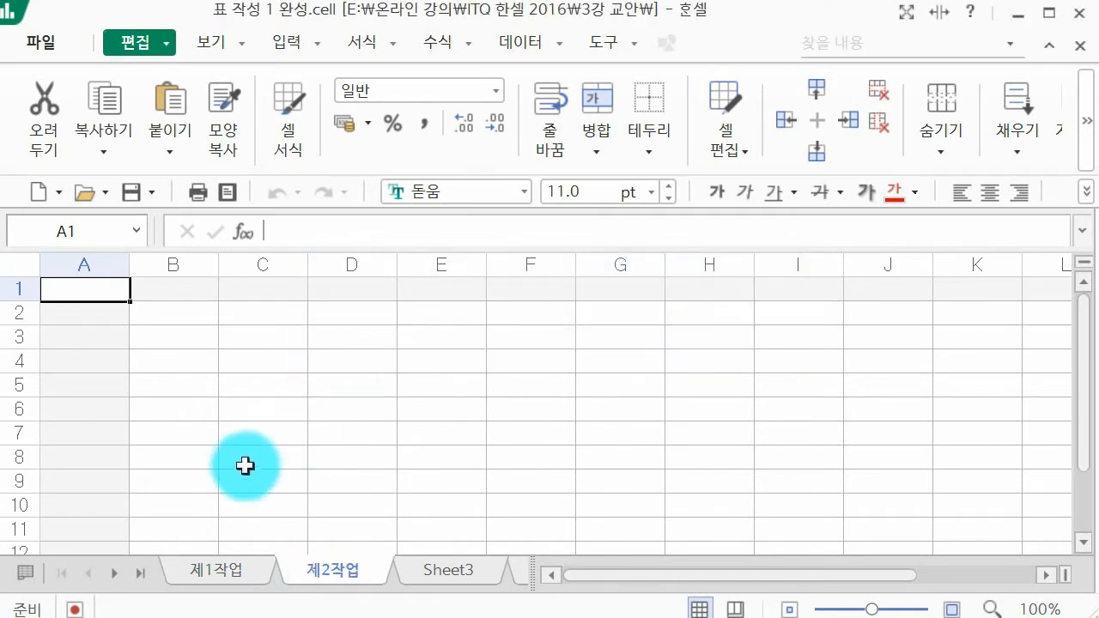
double_click(446, 570)
type("ㅈㅔ3작업")
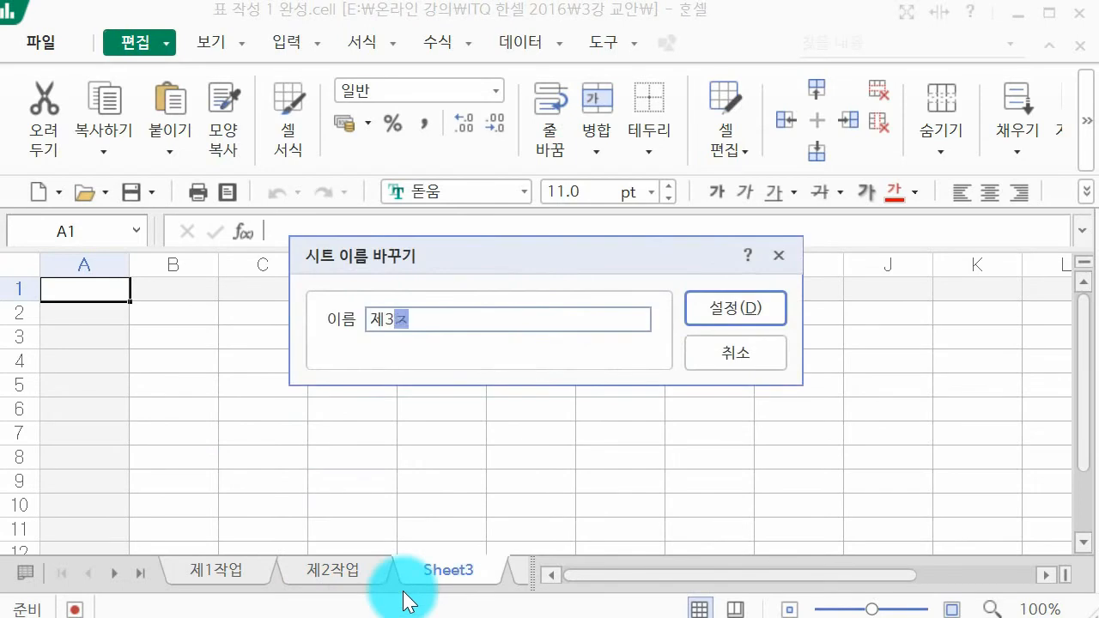
key("Return")
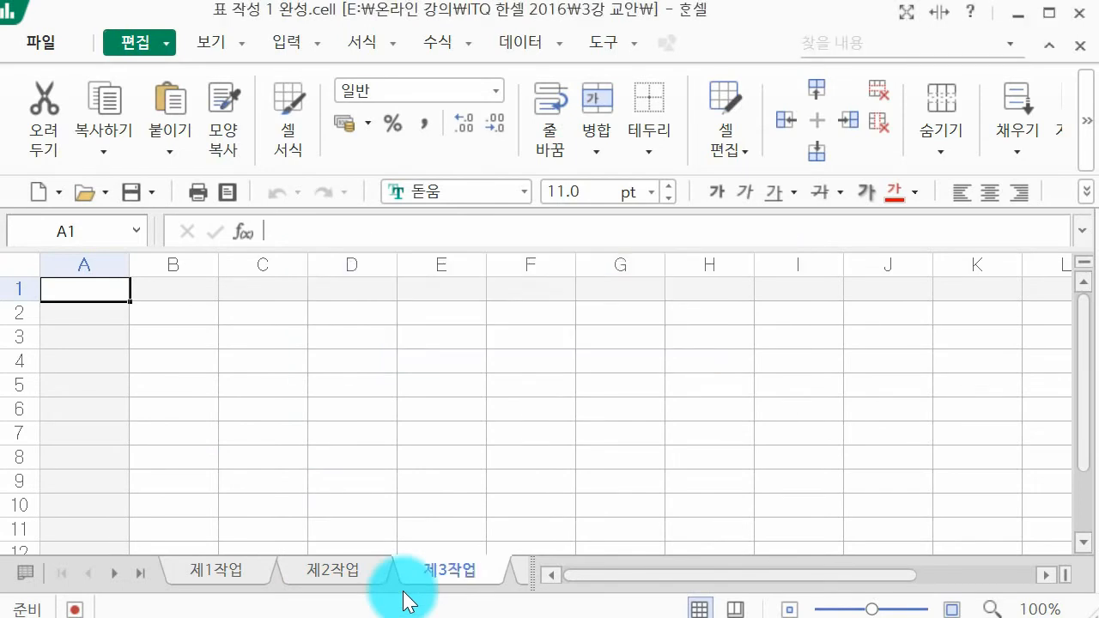
Step: Rename Sheet4 to 제4작업
left_click(140, 574)
double_click(427, 571)
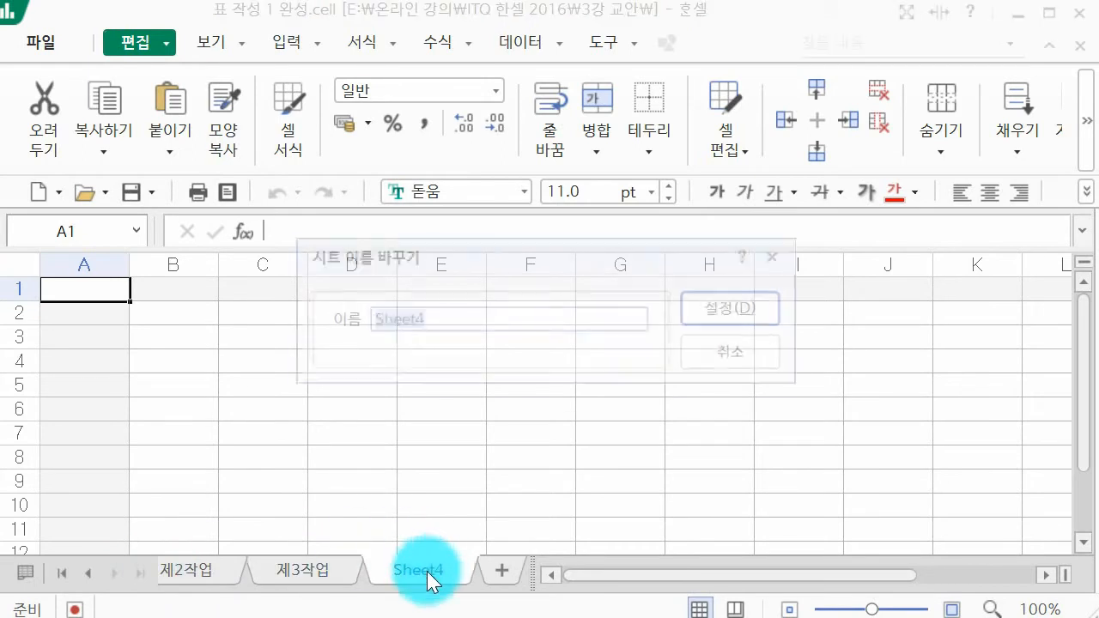
type("제")
type("4작어")
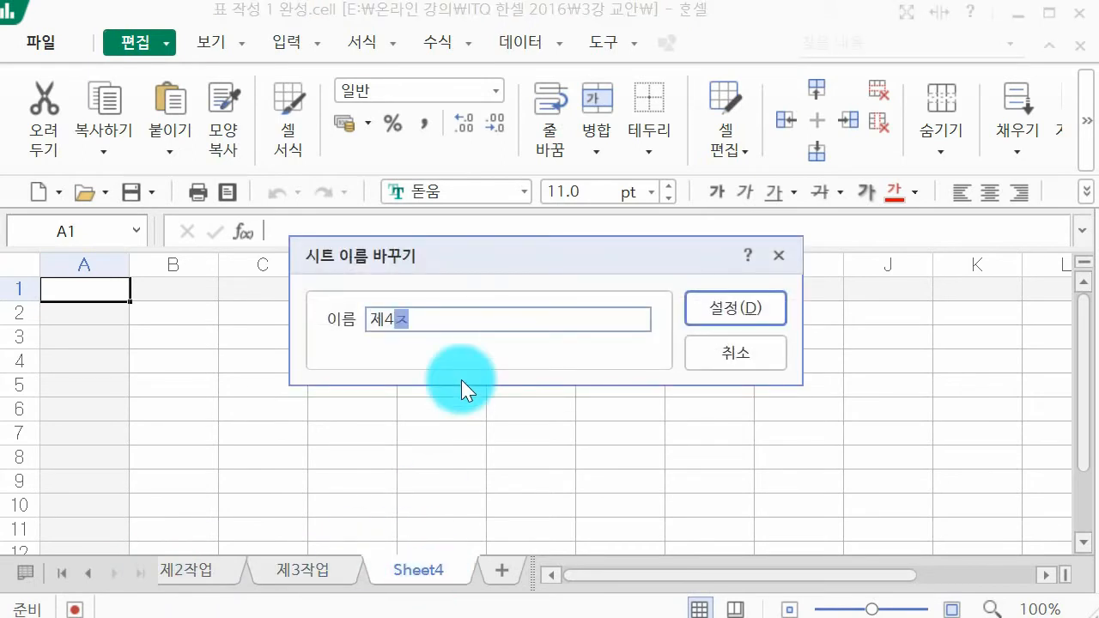
type("ㅂ")
key("Return")
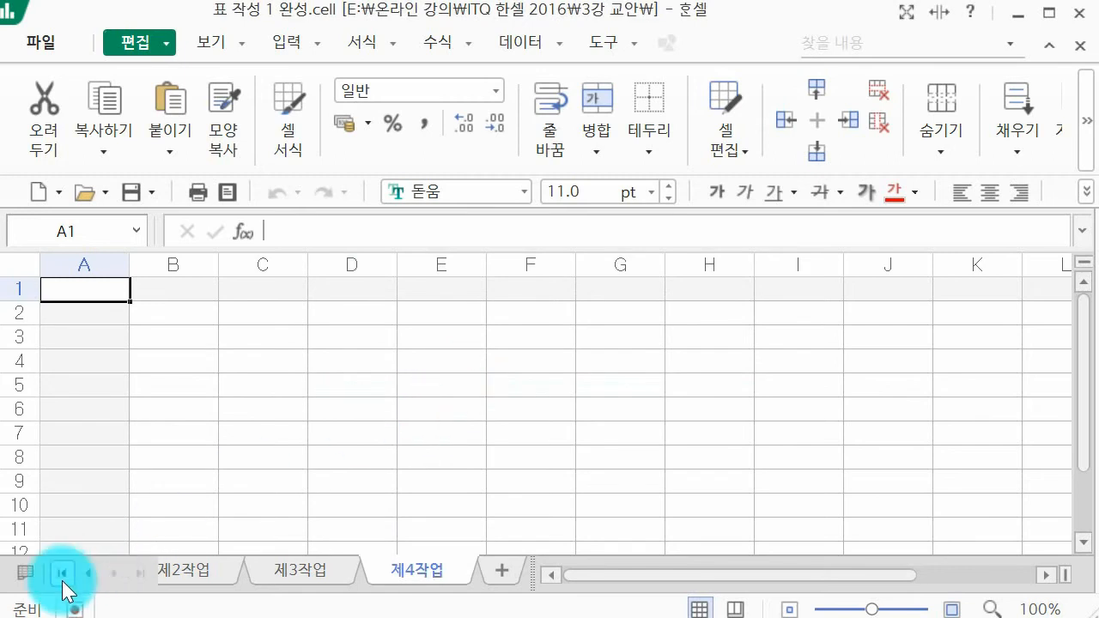
Step: Group all sheets from 제1작업 to 제4작업 and set the width of column A to 1
left_click(87, 572)
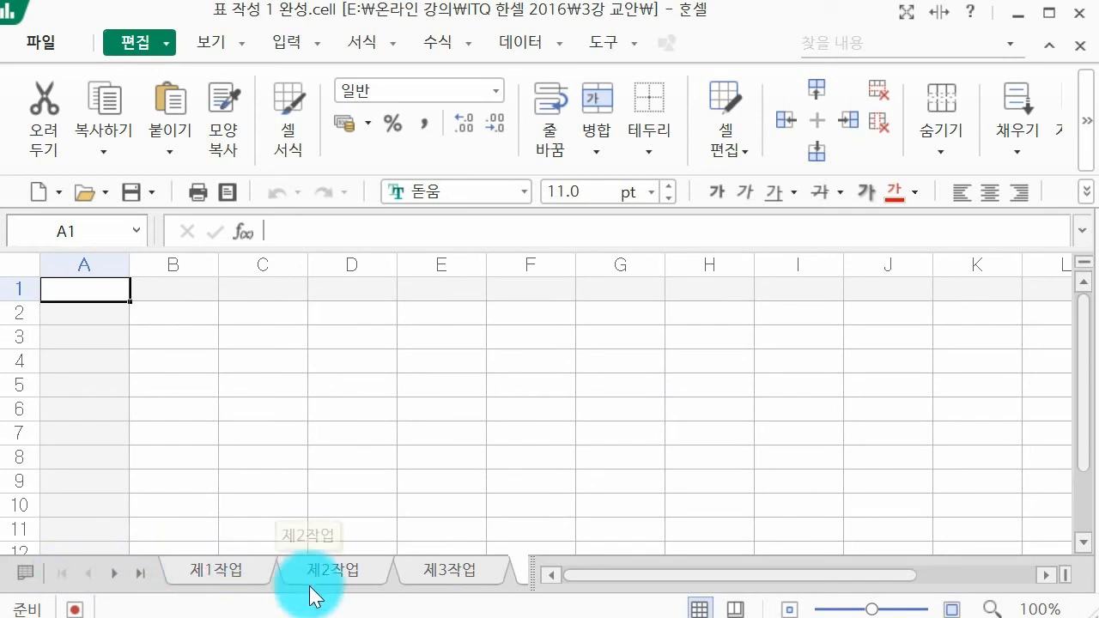
left_click(250, 574, "shift")
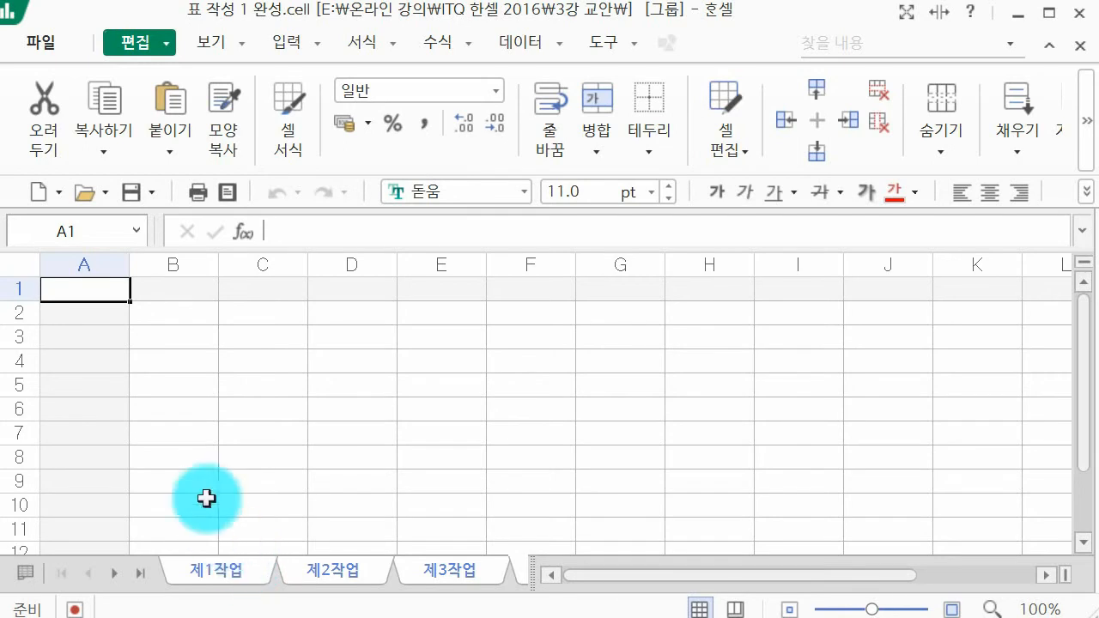
left_click(115, 266)
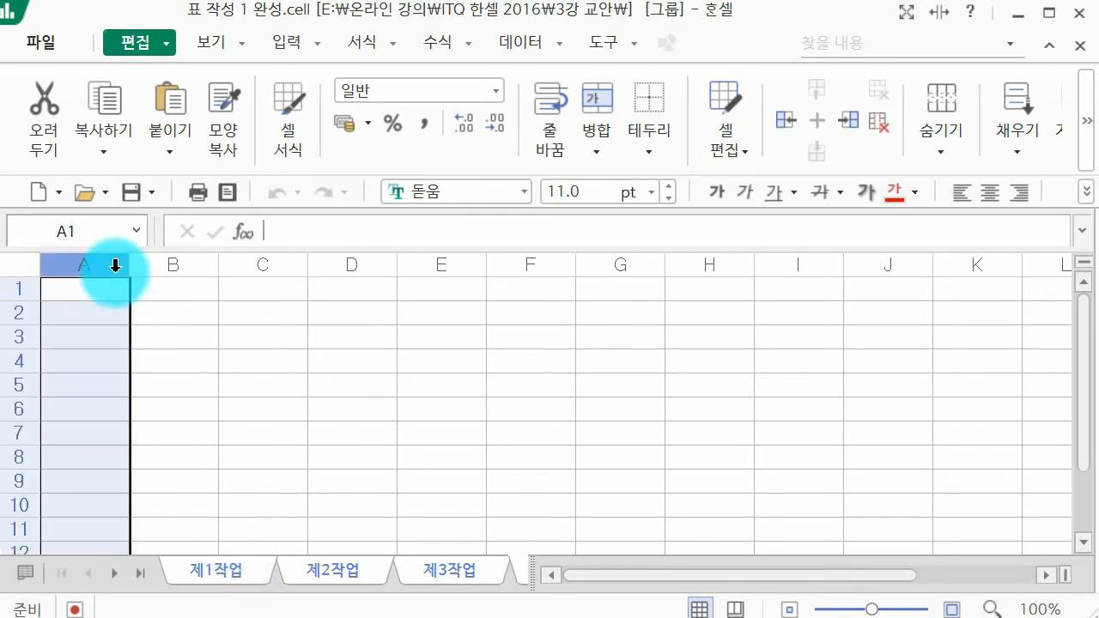
right_click(115, 265)
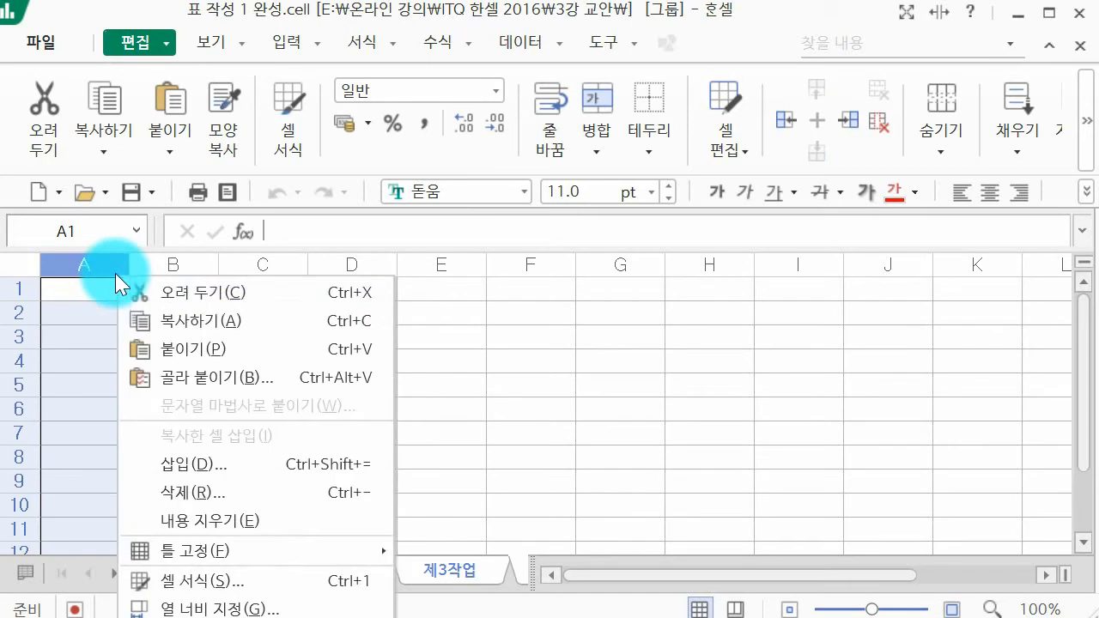
left_click(225, 610)
type("1")
key("Return")
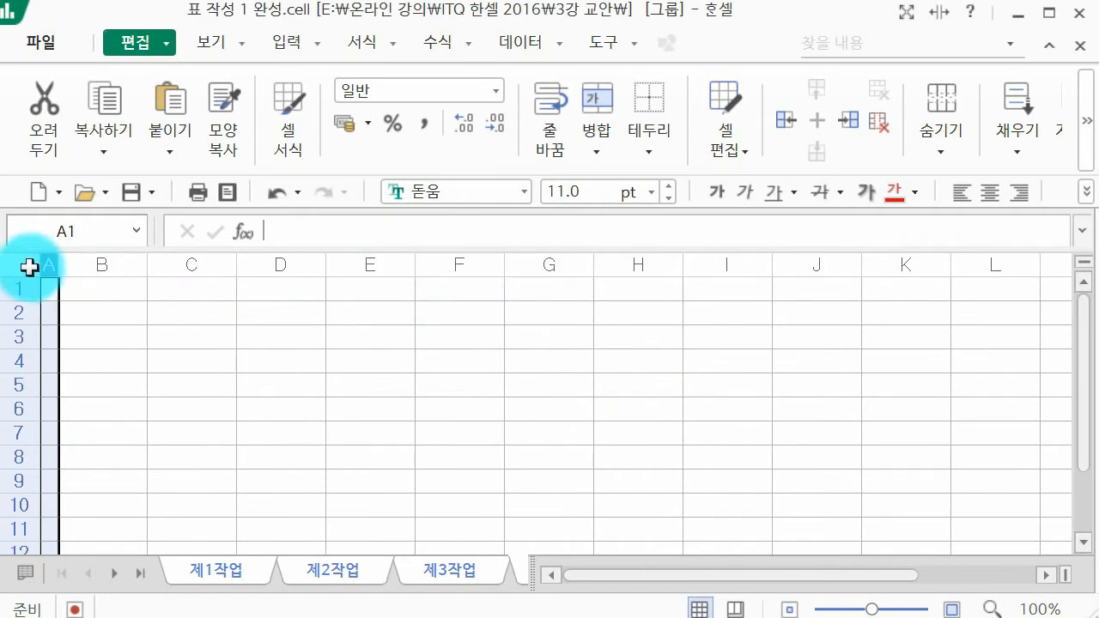
Step: Set the font of all cells in the grouped sheets to 굴림 at 11 pt
left_click(29, 268)
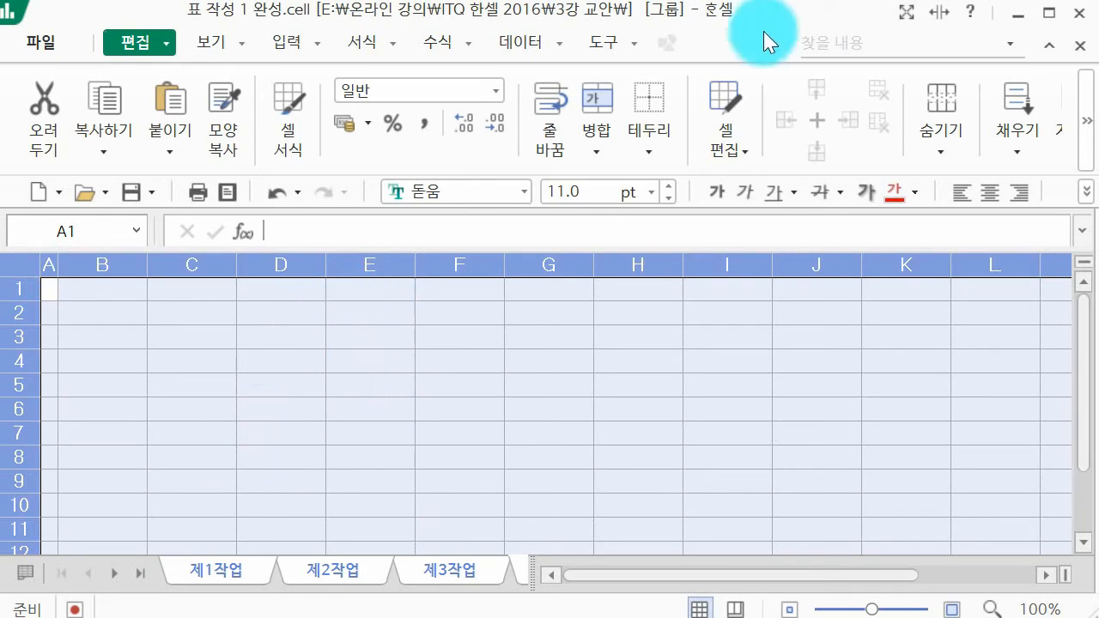
left_click(472, 194)
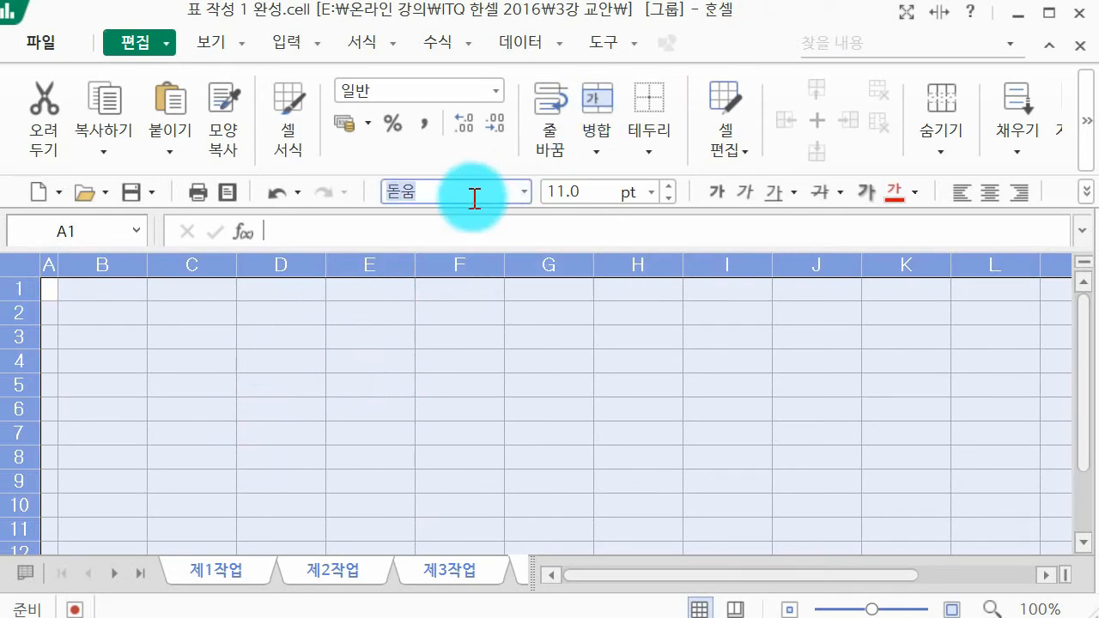
type("굴림")
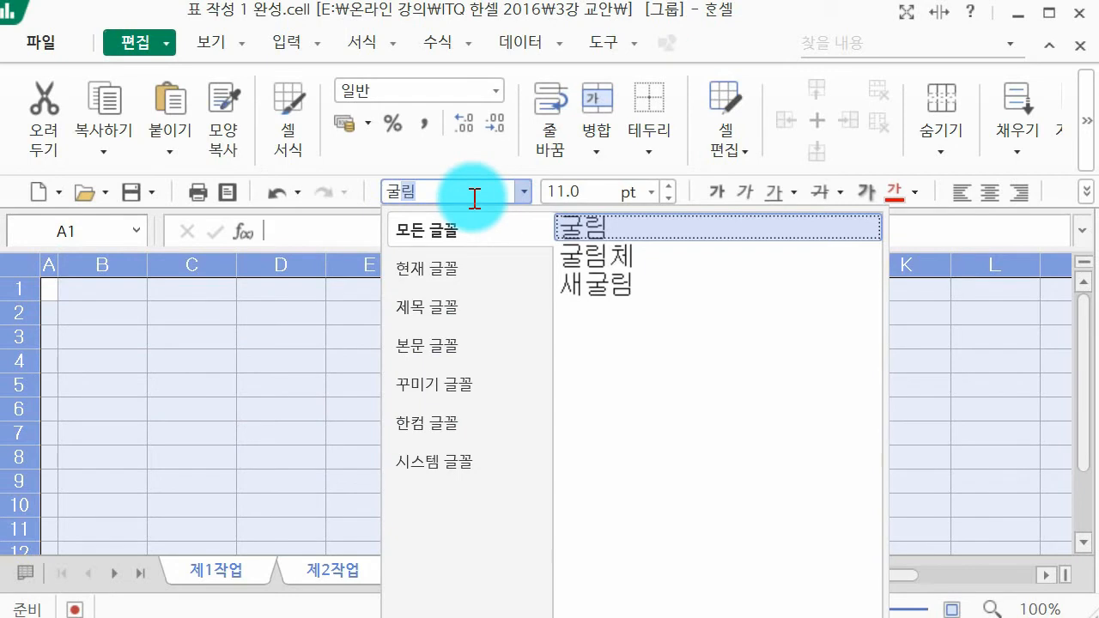
key("Return")
left_click(561, 207)
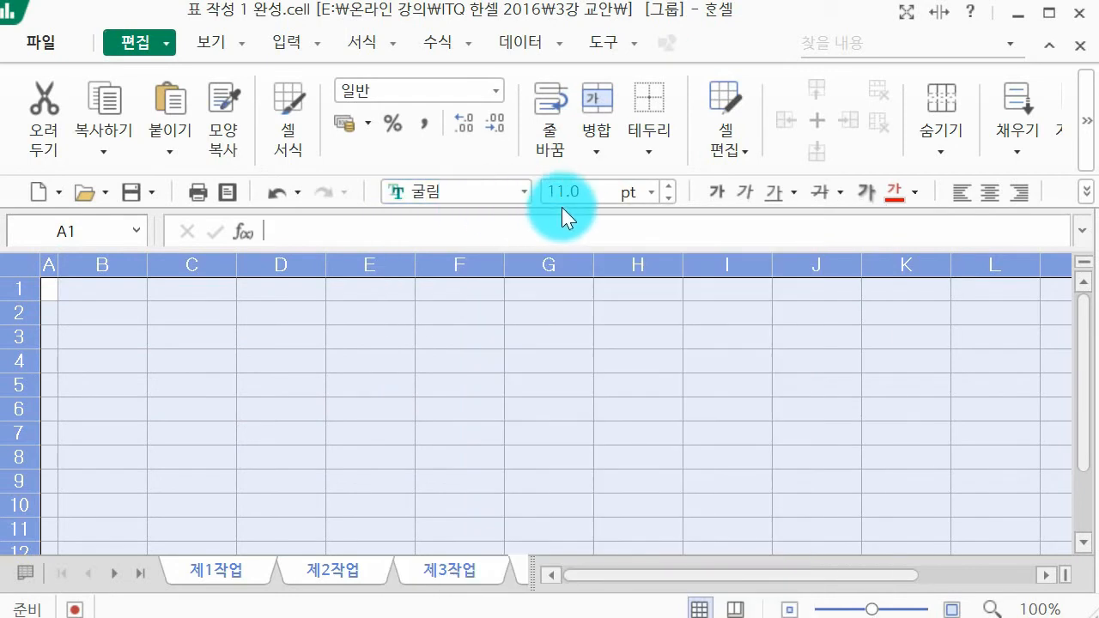
key("Return")
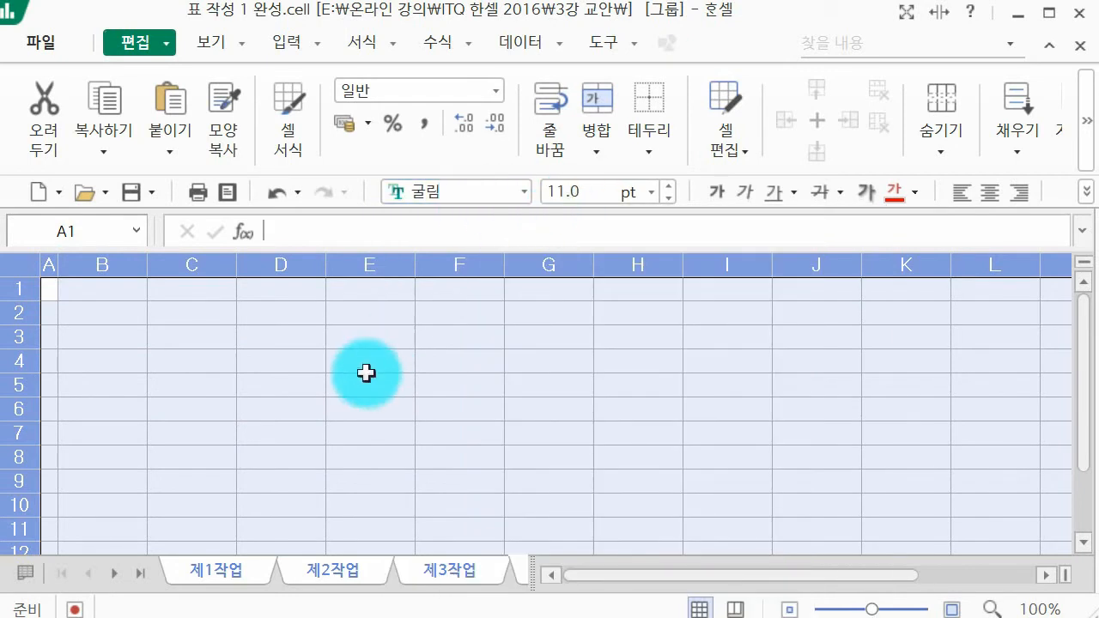
Step: Ungroup the sheets and select cell B2 on the 제1작업 sheet
left_click(320, 580)
left_click(233, 579)
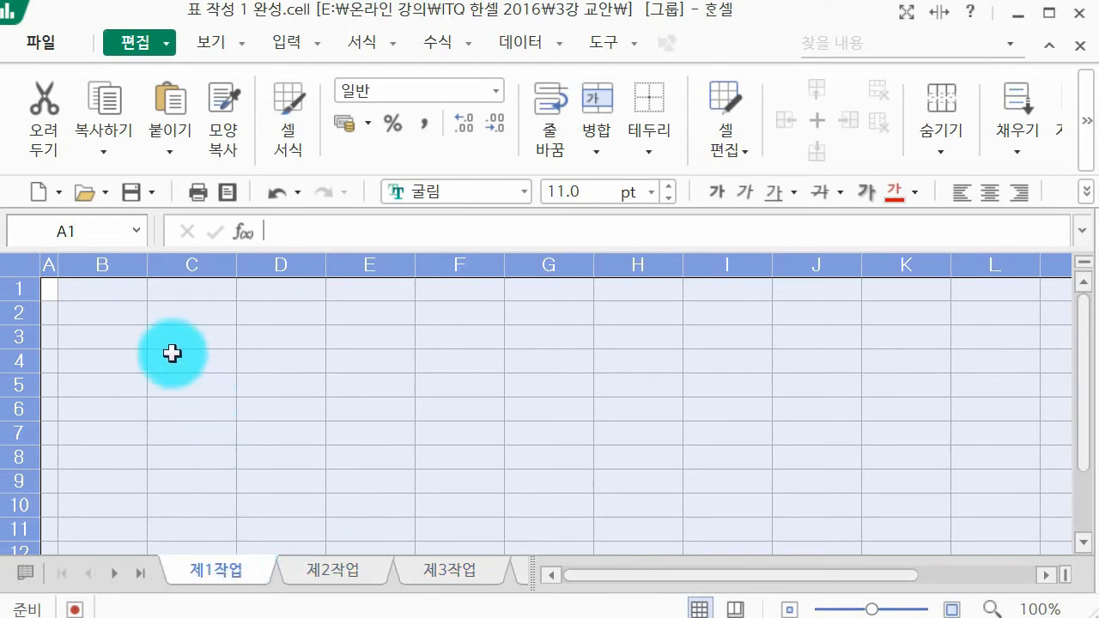
left_click(129, 317)
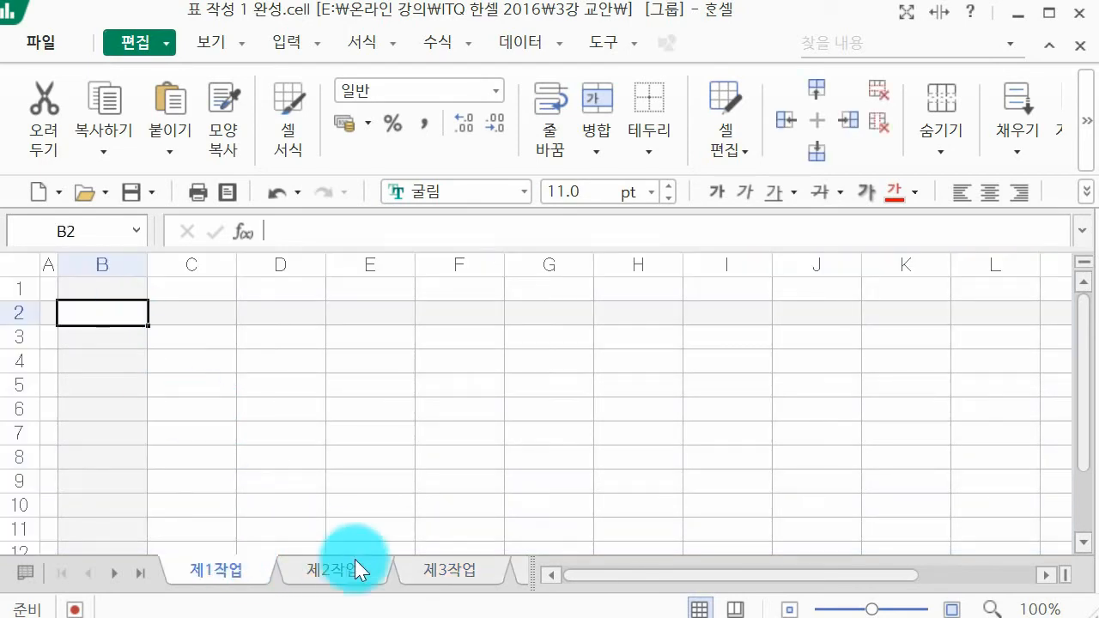
Step: Check the column width and font on the 제2작업 sheet, then return to 제1작업
left_click(387, 574)
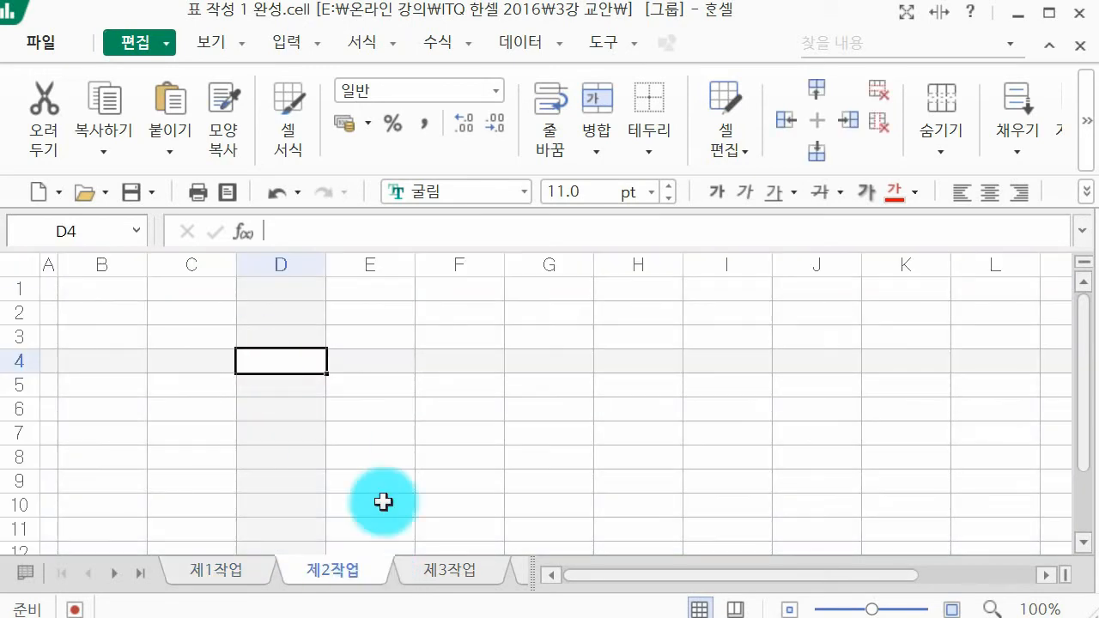
left_click(200, 579)
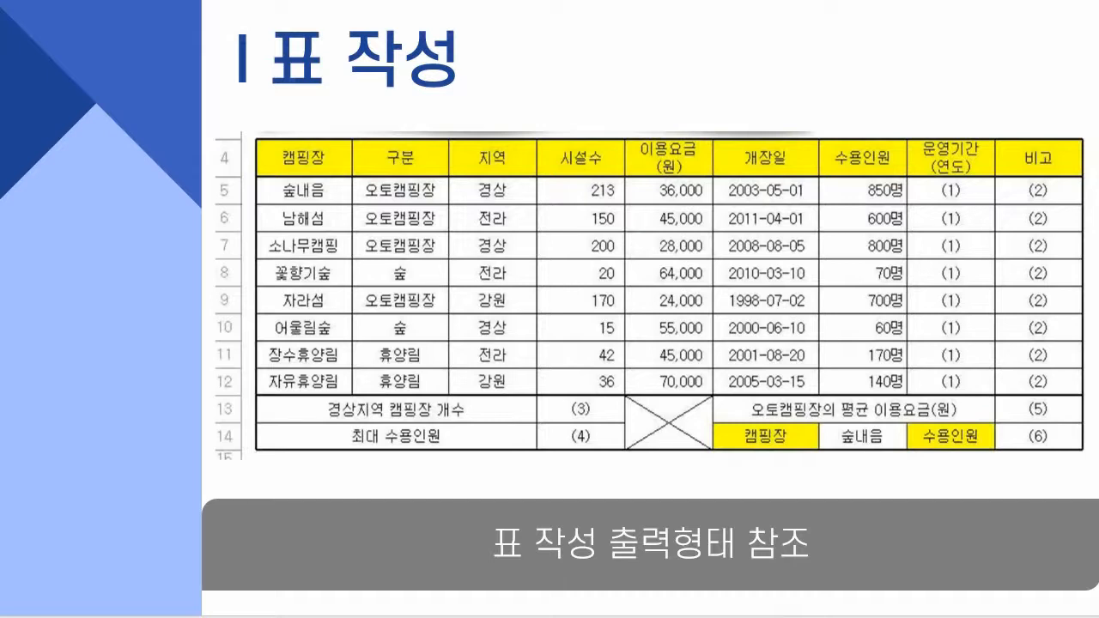
left_click(456, 213)
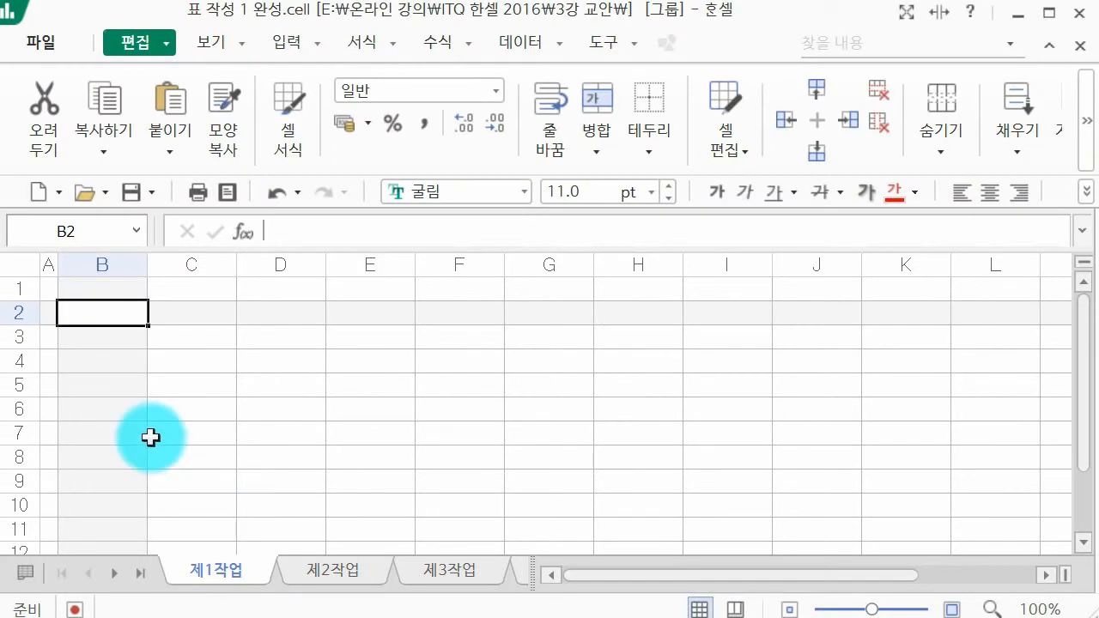
type("2")
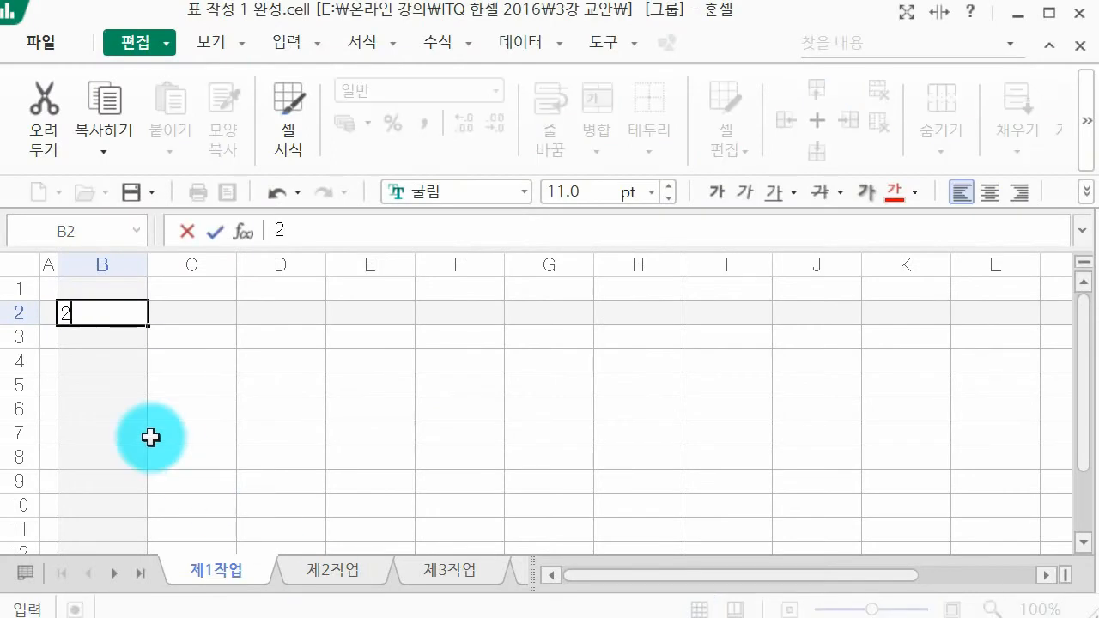
key("Escape")
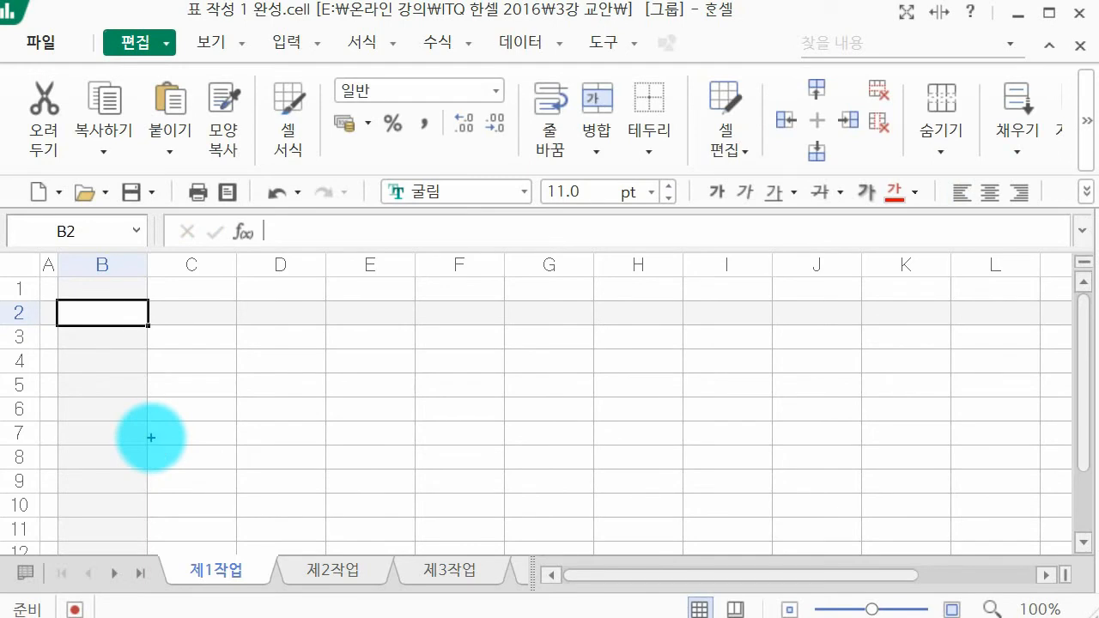
mouse_move(419, 307)
left_mouse_down()
mouse_move(436, 329)
mouse_move(476, 301)
mouse_move(464, 327)
left_mouse_up()
left_click_drag(499, 297, 520, 303)
left_click_drag(515, 307, 527, 316)
mouse_move(508, 326)
left_mouse_down()
mouse_move(528, 323)
mouse_move(517, 335)
left_mouse_up()
mouse_move(527, 325)
left_mouse_down()
mouse_move(520, 337)
mouse_move(545, 335)
mouse_move(607, 292)
mouse_move(627, 327)
mouse_move(663, 294)
mouse_move(679, 321)
left_mouse_up()
mouse_move(513, 362)
left_mouse_down()
mouse_move(526, 402)
mouse_move(558, 373)
mouse_move(567, 388)
mouse_move(592, 365)
mouse_move(595, 384)
mouse_move(626, 385)
mouse_move(653, 348)
mouse_move(636, 375)
left_mouse_up()
mouse_move(560, 415)
left_mouse_down()
mouse_move(577, 434)
mouse_move(568, 442)
mouse_move(600, 434)
mouse_move(600, 414)
left_mouse_up()
mouse_move(612, 411)
left_mouse_down()
mouse_move(618, 402)
mouse_move(616, 432)
mouse_move(658, 414)
mouse_move(646, 433)
left_mouse_up()
left_click_drag(546, 464, 552, 463)
mouse_move(535, 469)
left_mouse_down()
mouse_move(545, 494)
mouse_move(574, 475)
left_mouse_up()
left_click_drag(590, 460, 593, 482)
mouse_move(603, 462)
left_mouse_down()
mouse_move(604, 478)
mouse_move(649, 466)
left_mouse_up()
left_click_drag(650, 480, 733, 456)
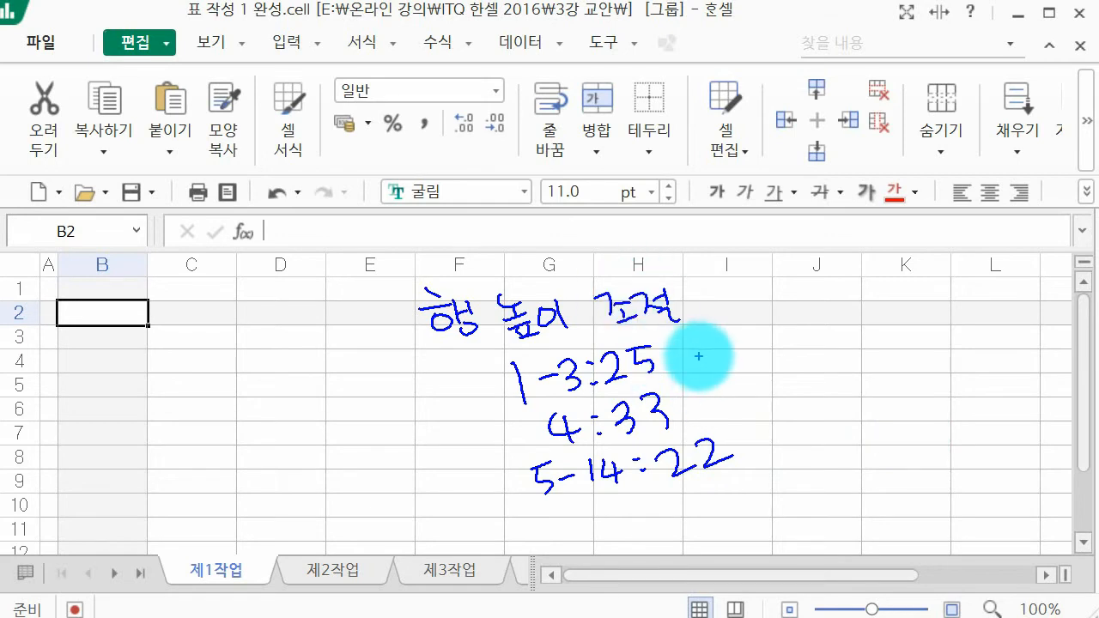
left_click_drag(675, 348, 690, 344)
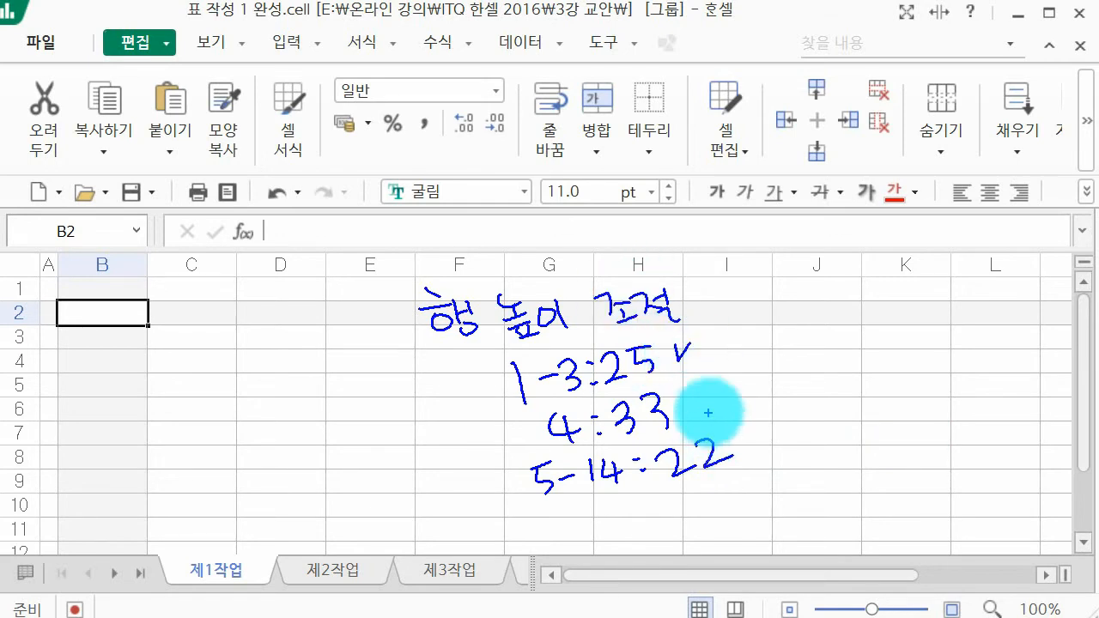
left_click_drag(696, 402, 711, 396)
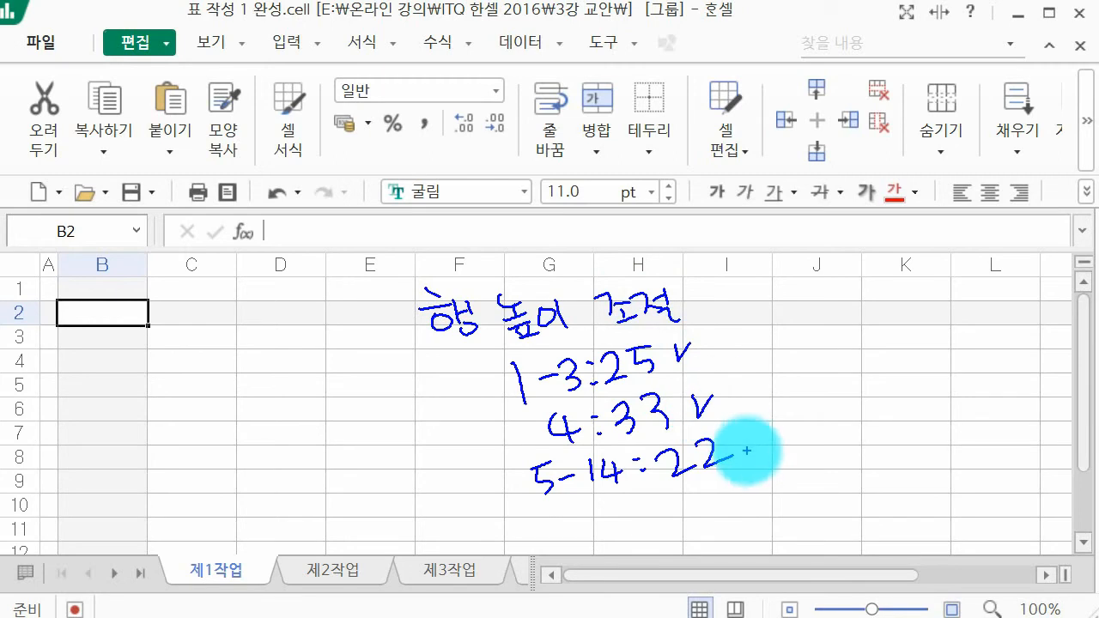
left_click_drag(761, 445, 777, 441)
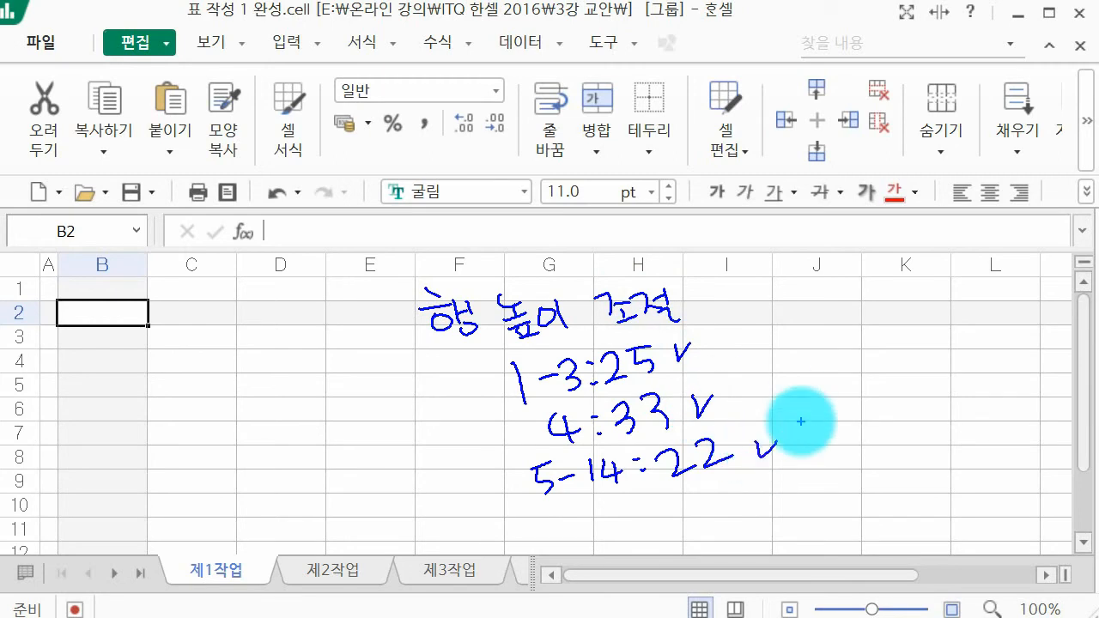
key("Escape")
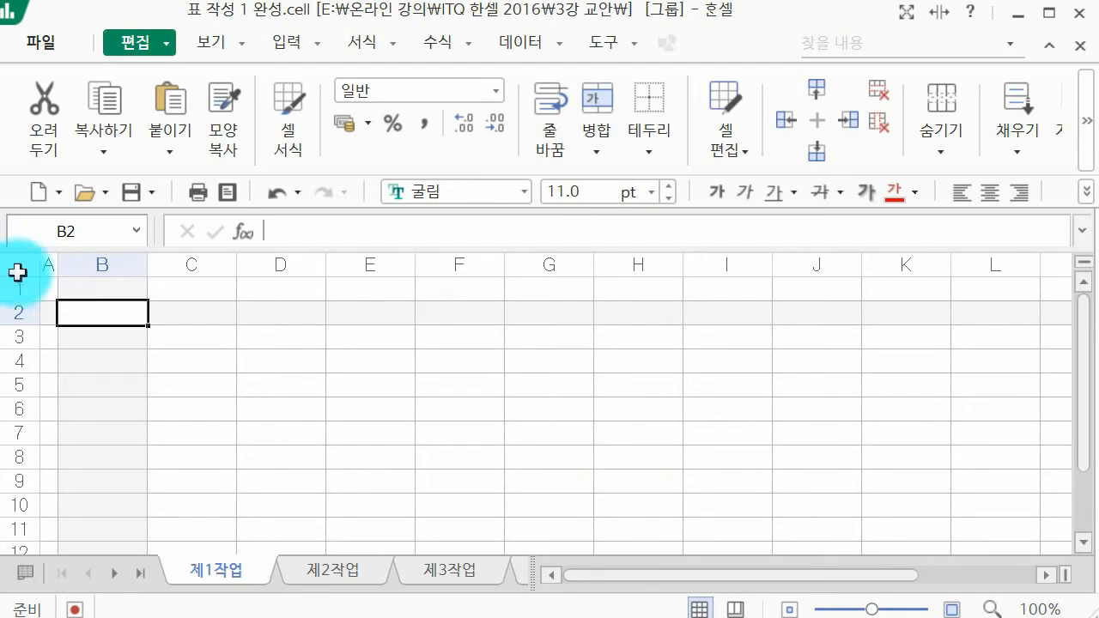
Step: Set the height of rows 1 to 3 on the 제1작업 sheet to 25
left_click_drag(14, 287, 23, 335)
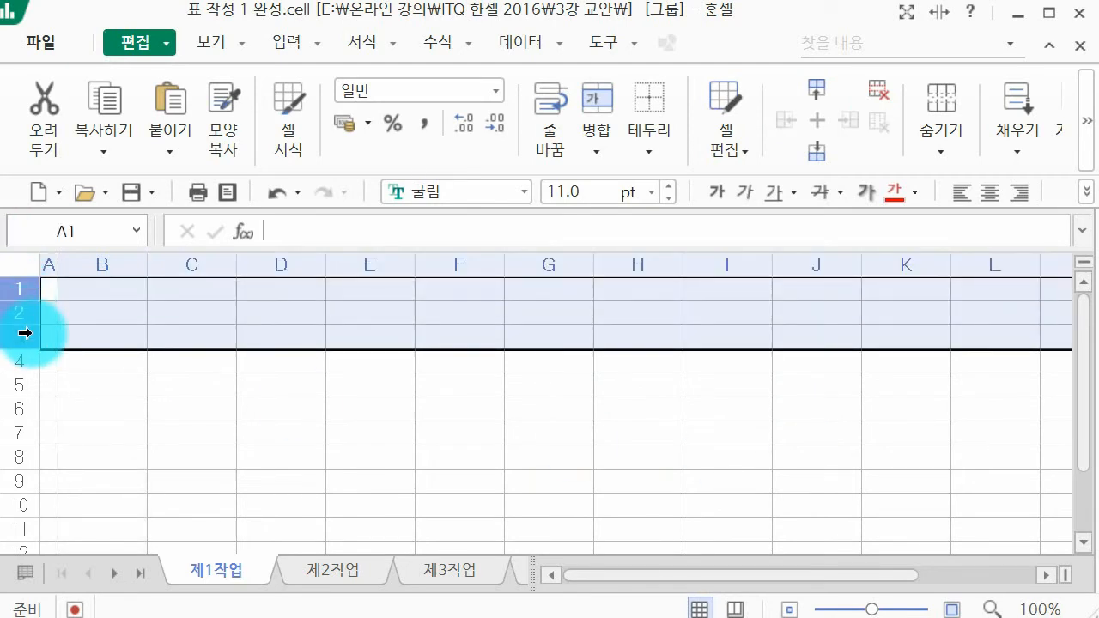
right_click(70, 305)
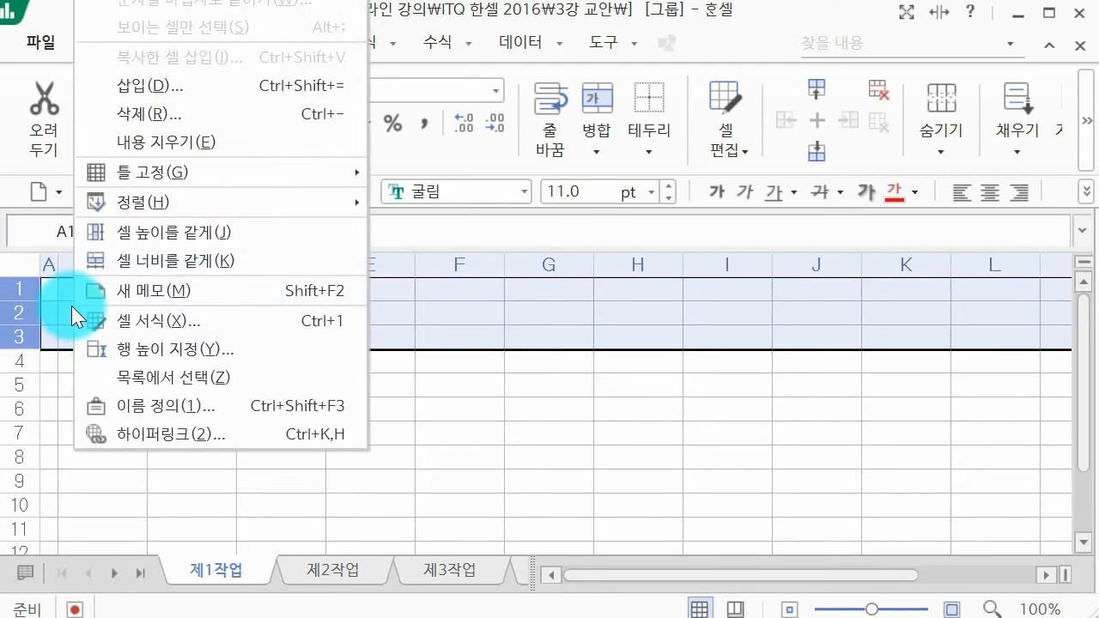
left_click(188, 349)
type("25")
key("Return")
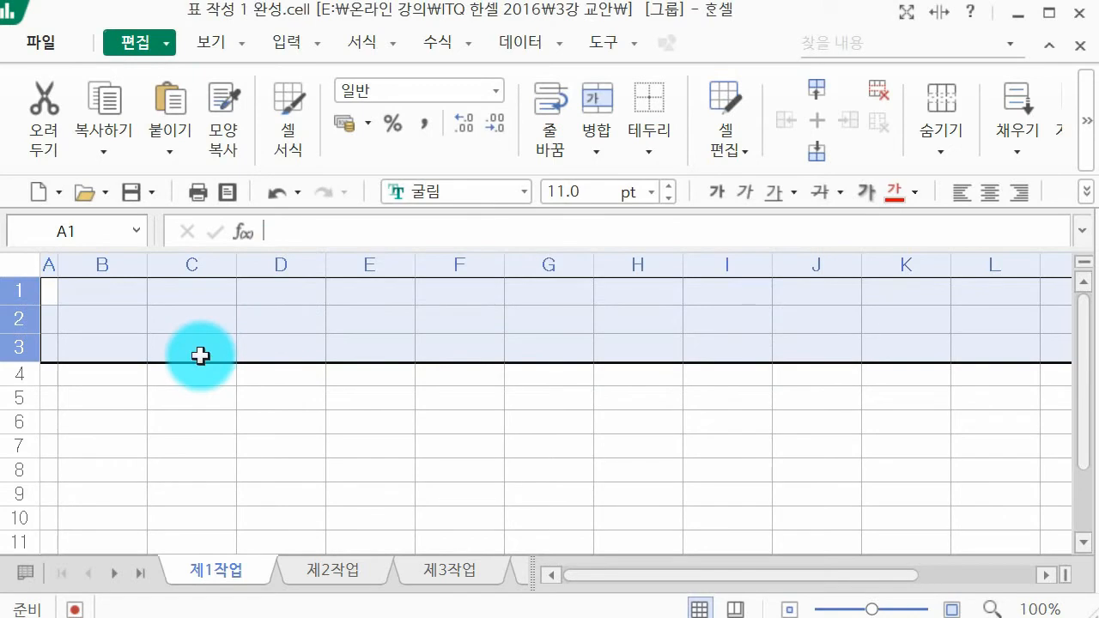
Step: Set the height of row 4 on the 제1작업 sheet to 33
left_click(11, 371)
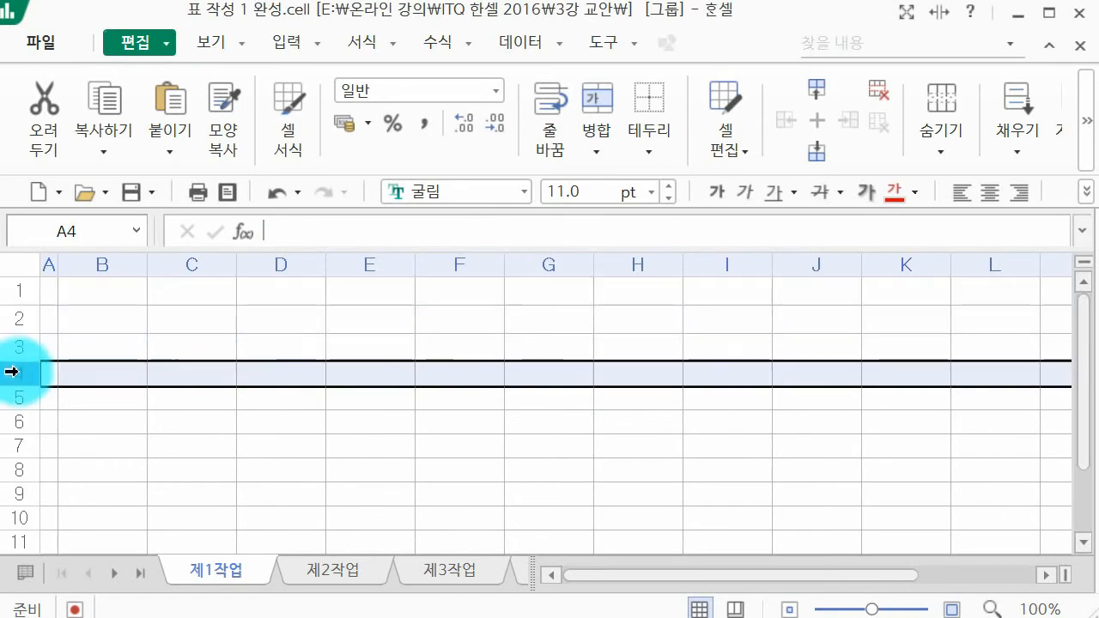
right_click(11, 371)
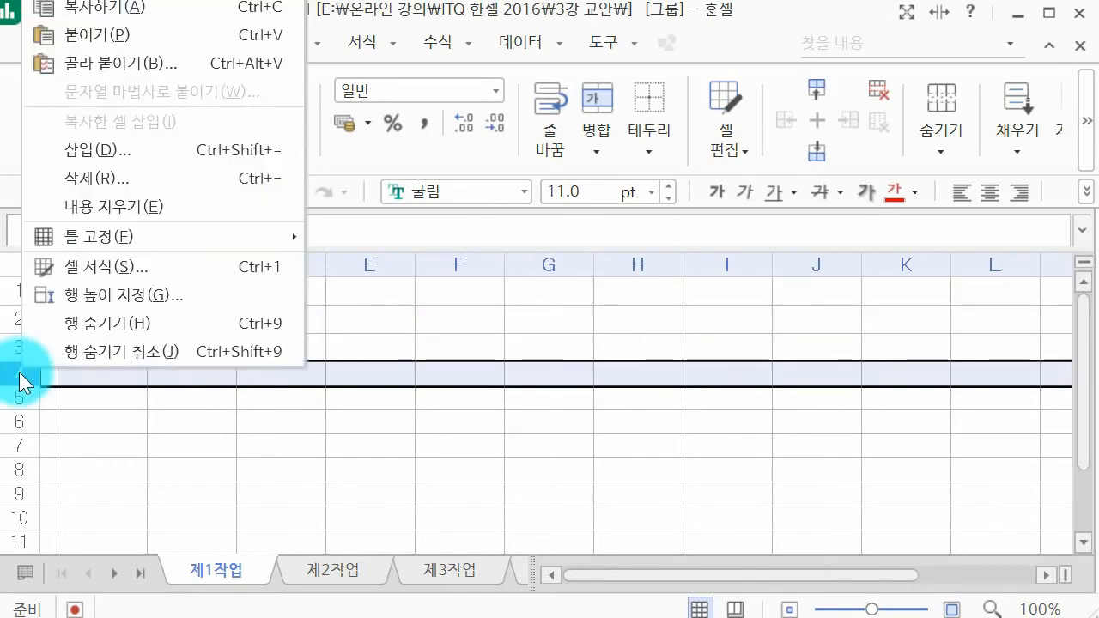
left_click(112, 299)
type("3")
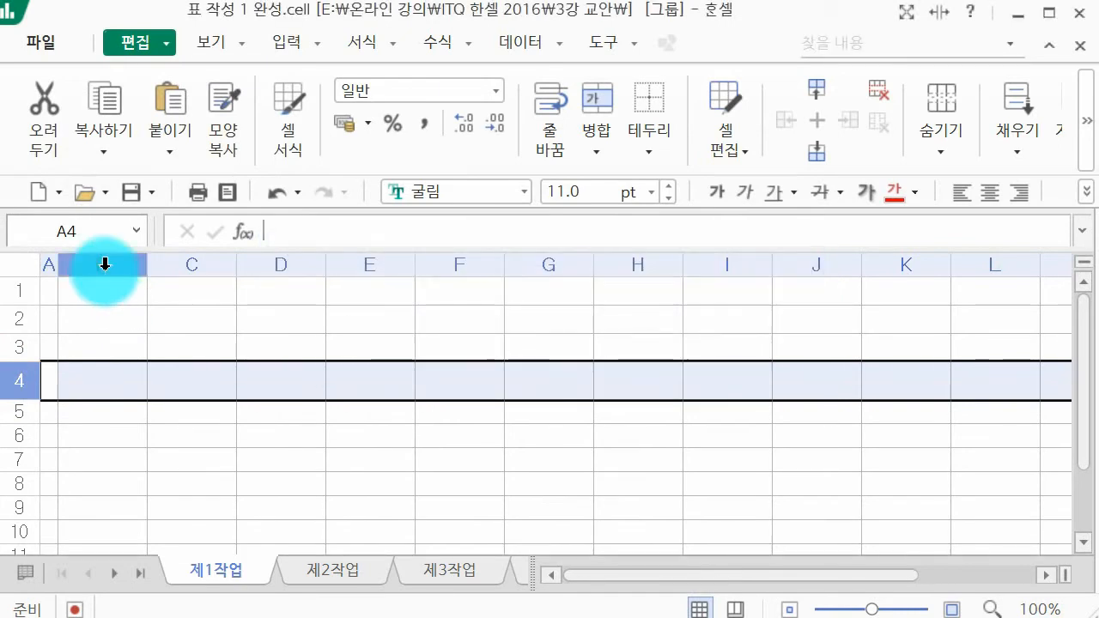
Step: Set the height of rows 5 to 14 on the 제1작업 sheet to 22
left_click_drag(20, 417, 123, 441)
right_click(143, 327)
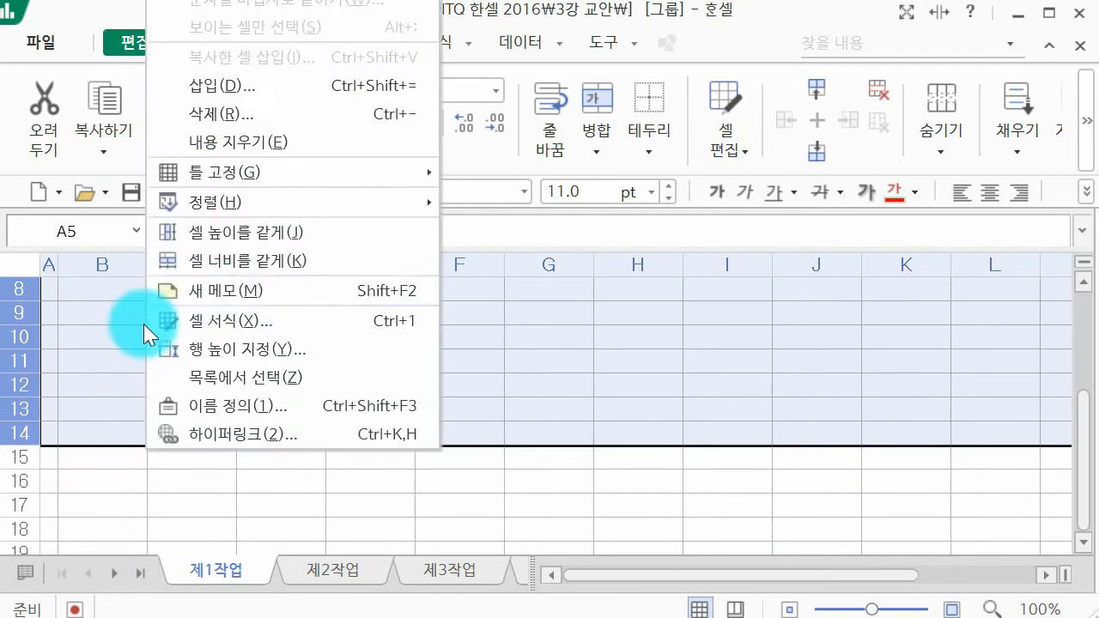
left_click(252, 352)
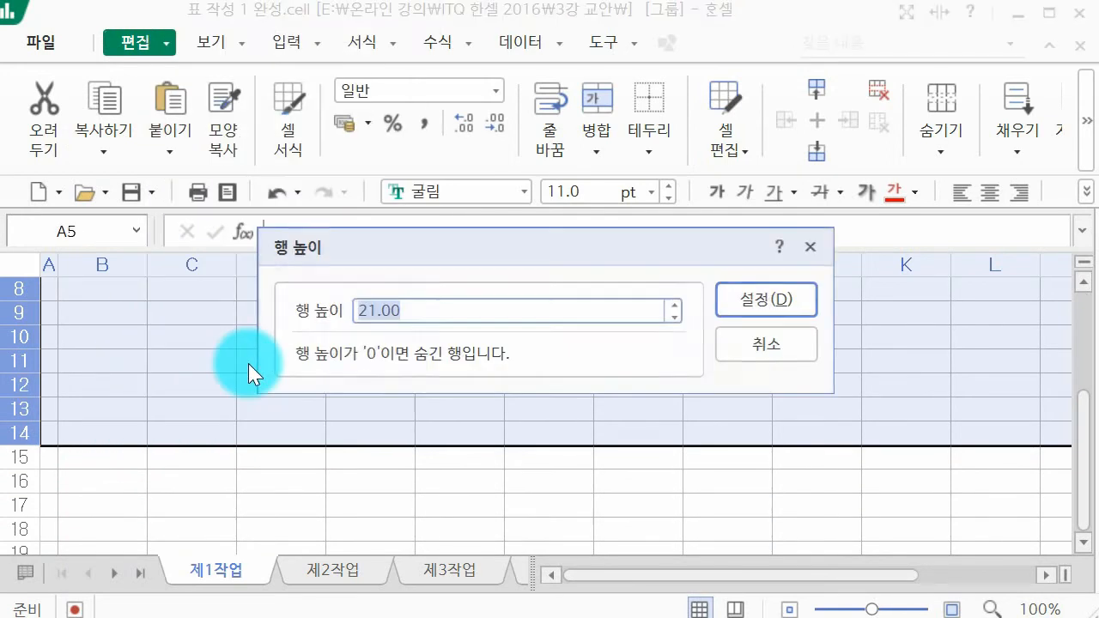
key("Return")
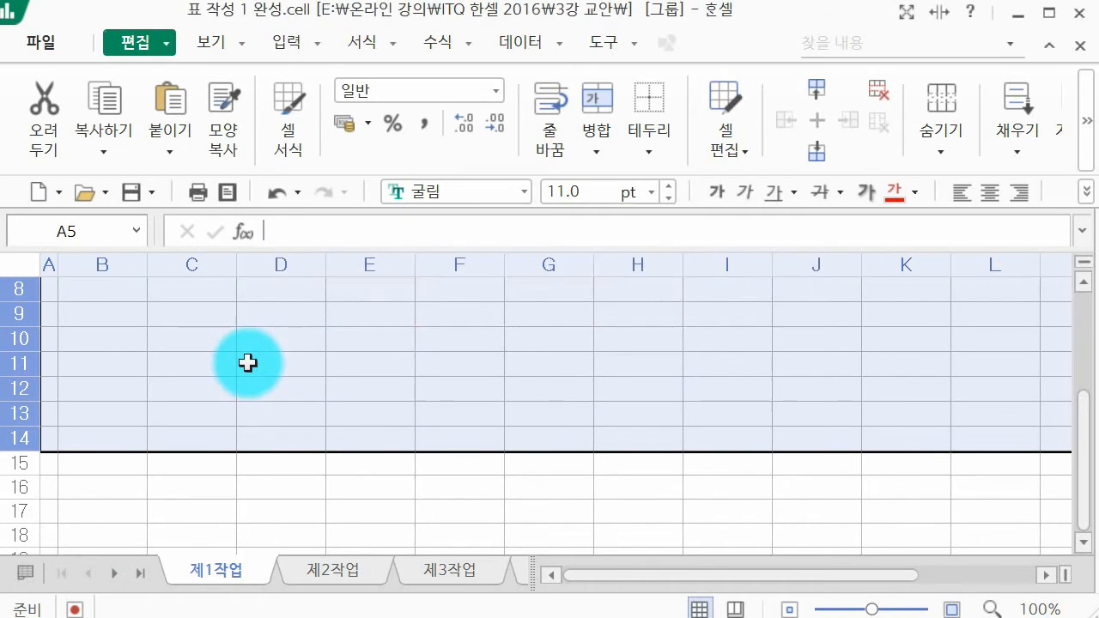
Step: Paste the copied picture of the campsite table at cell B4
scroll(160, 432, "up", 3)
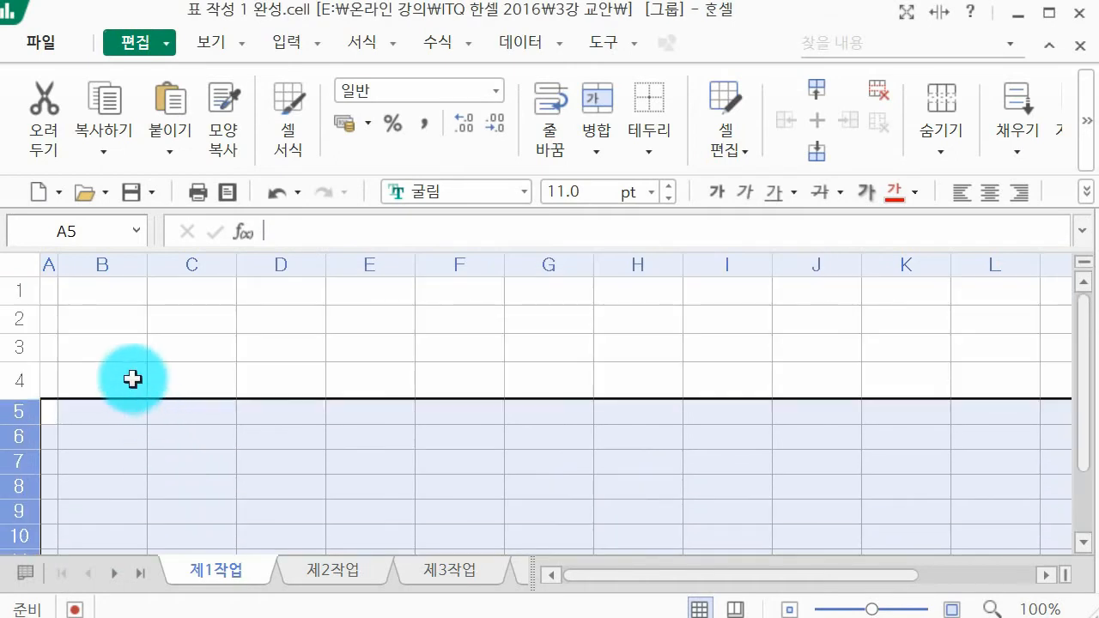
left_click(132, 378)
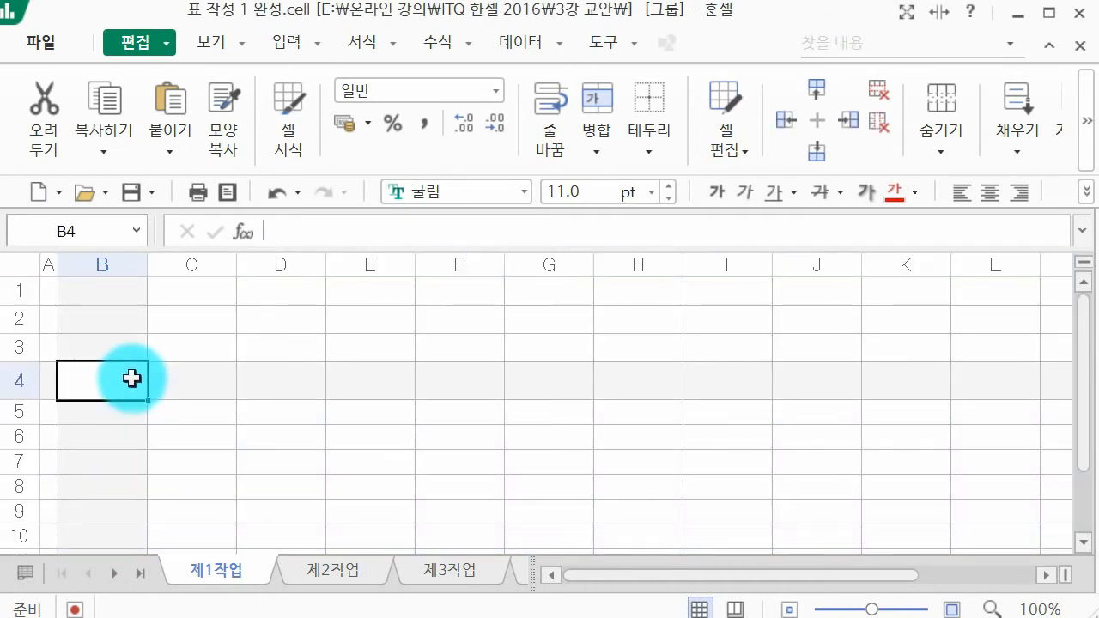
scroll(133, 383, "down", 1)
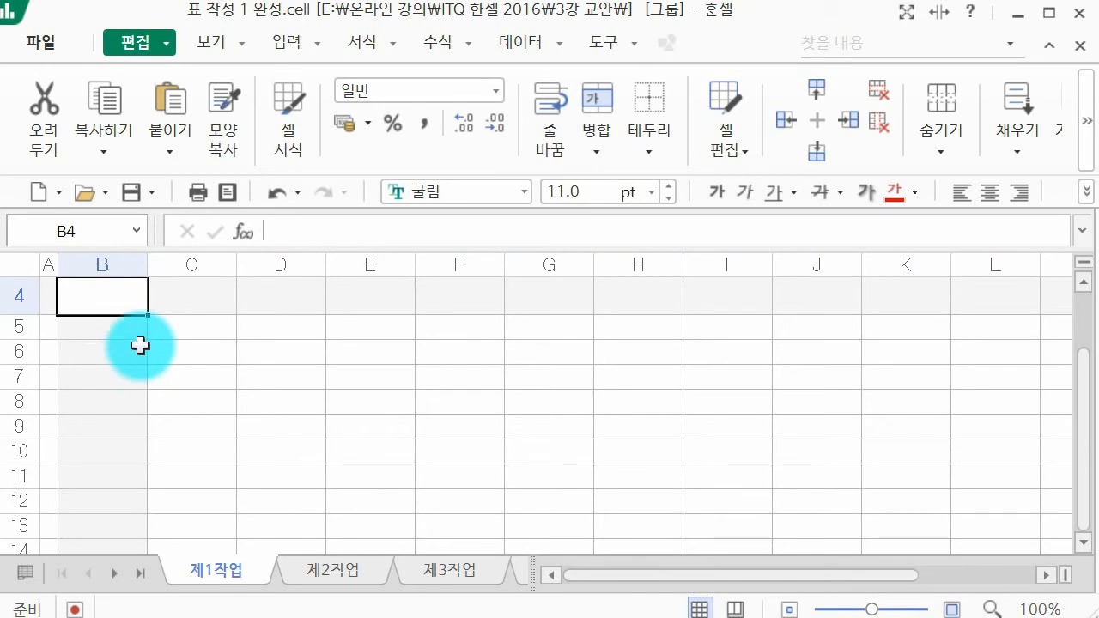
key("ctrl+v")
scroll(286, 395, "up", 1)
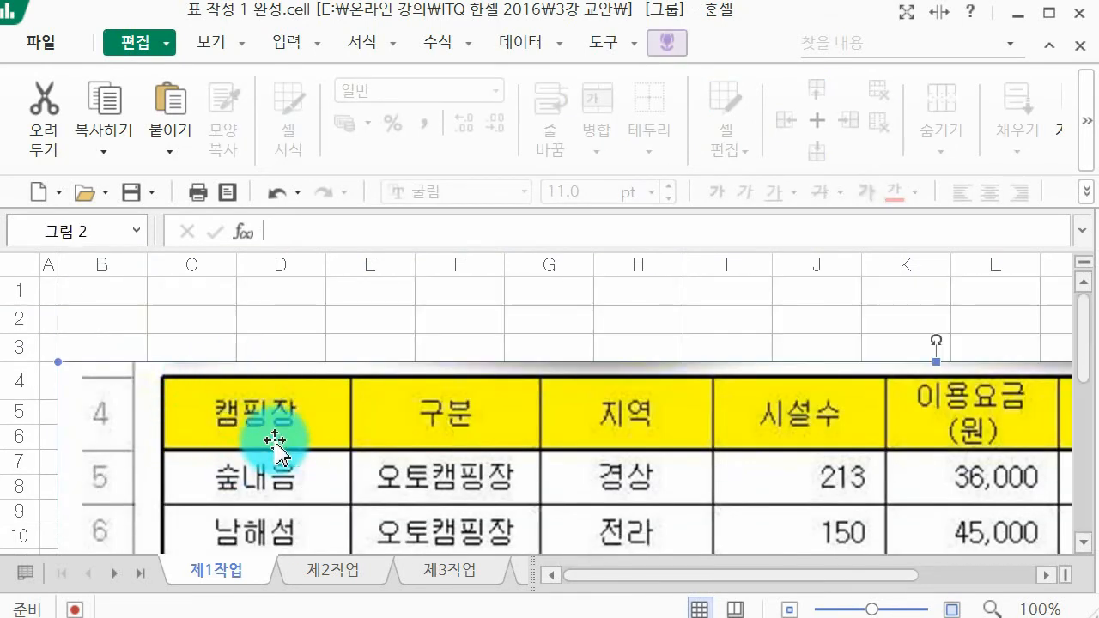
Step: Shrink the pasted table picture so it spans about columns B to K and rows 4 to 15
left_click_drag(817, 582, 988, 581)
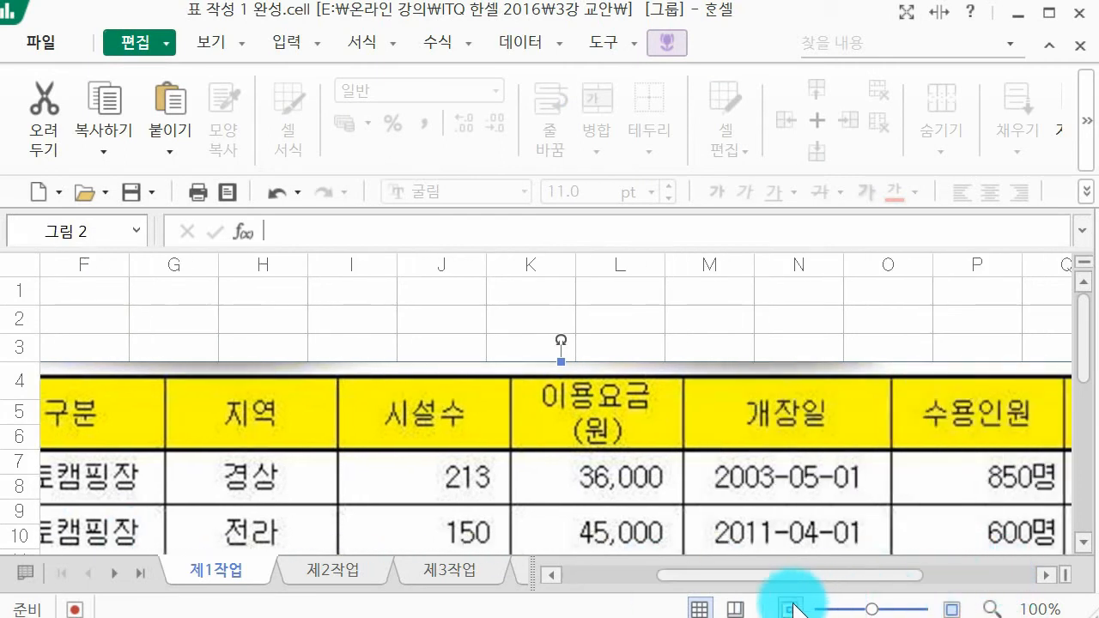
left_click(835, 610)
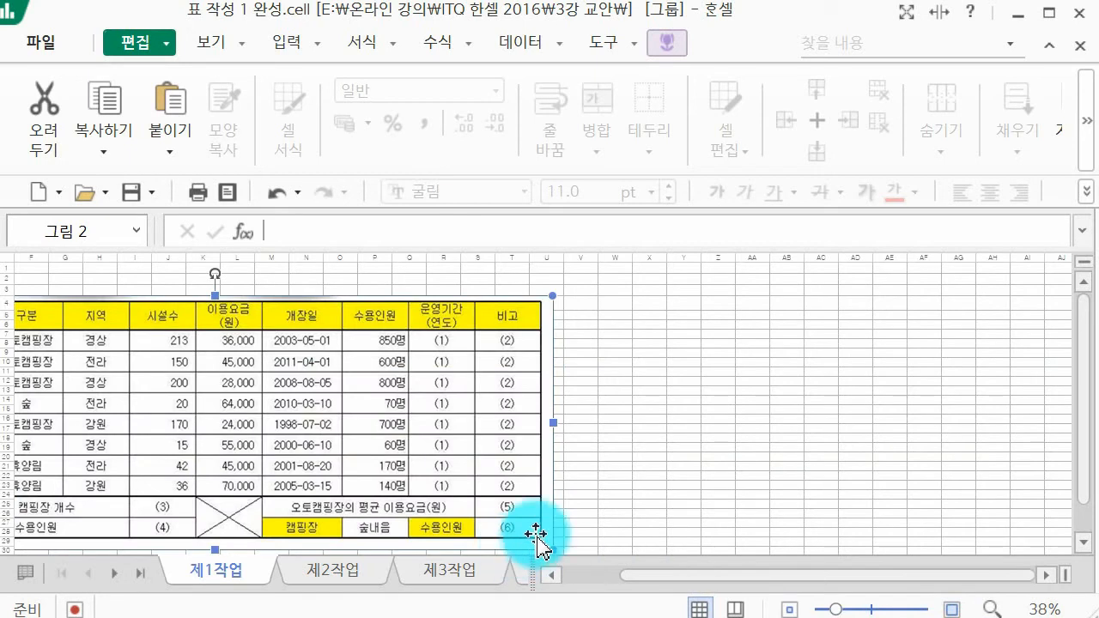
left_click_drag(549, 543, 209, 375)
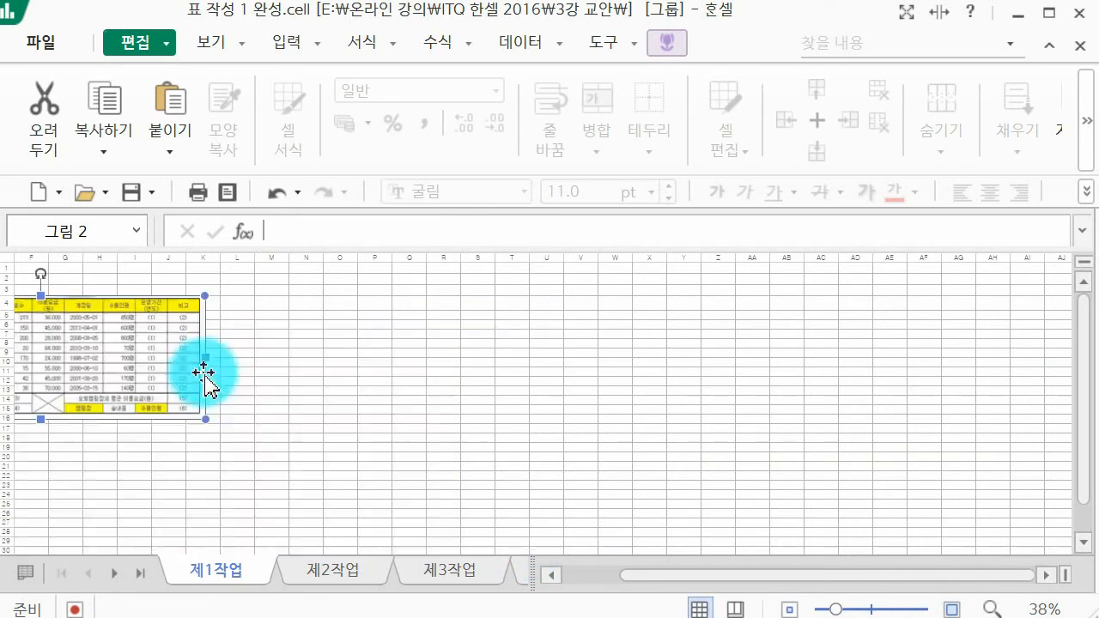
left_click(870, 609)
left_click(881, 609)
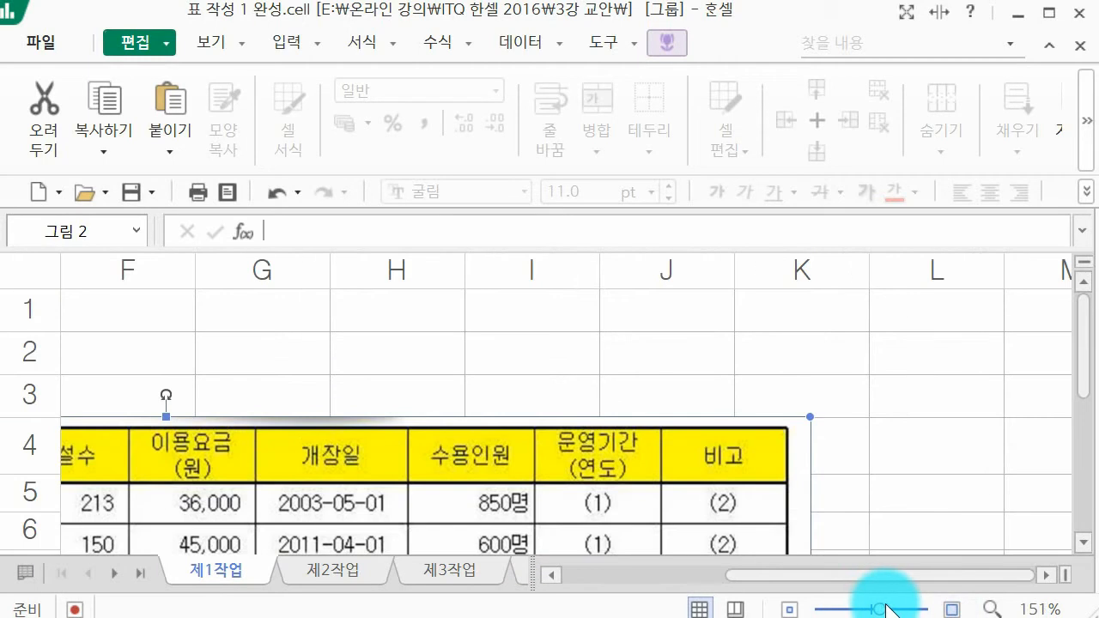
left_click_drag(783, 575, 601, 575)
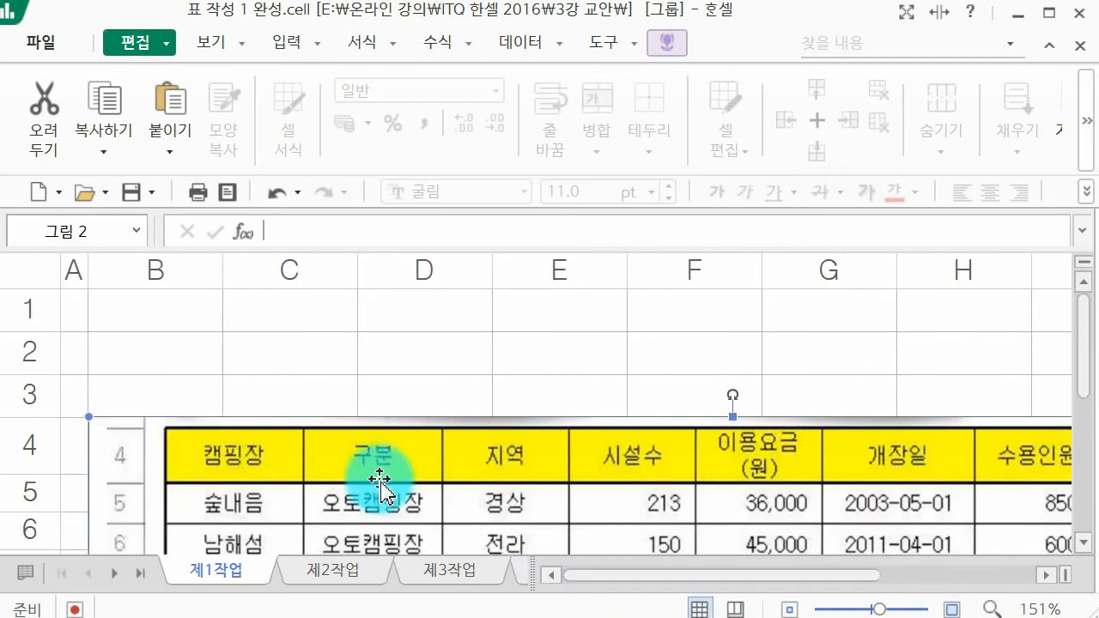
Step: Shift the picture to start at column A and shrink it to fit columns A to H, starting at row 5
left_click_drag(304, 442, 276, 439)
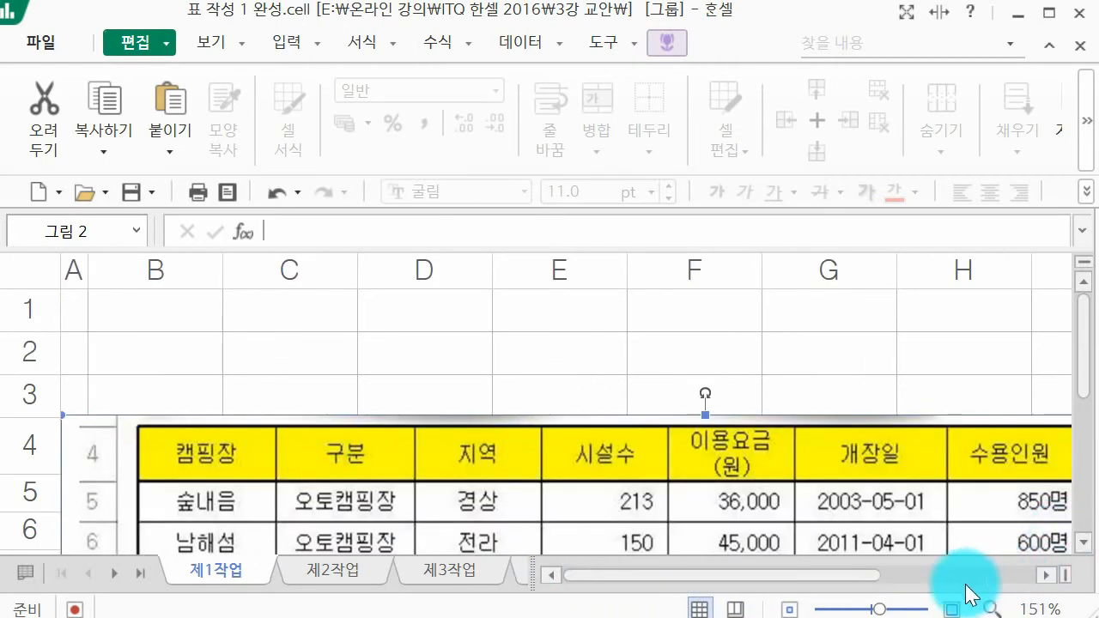
left_click_drag(832, 574, 1024, 575)
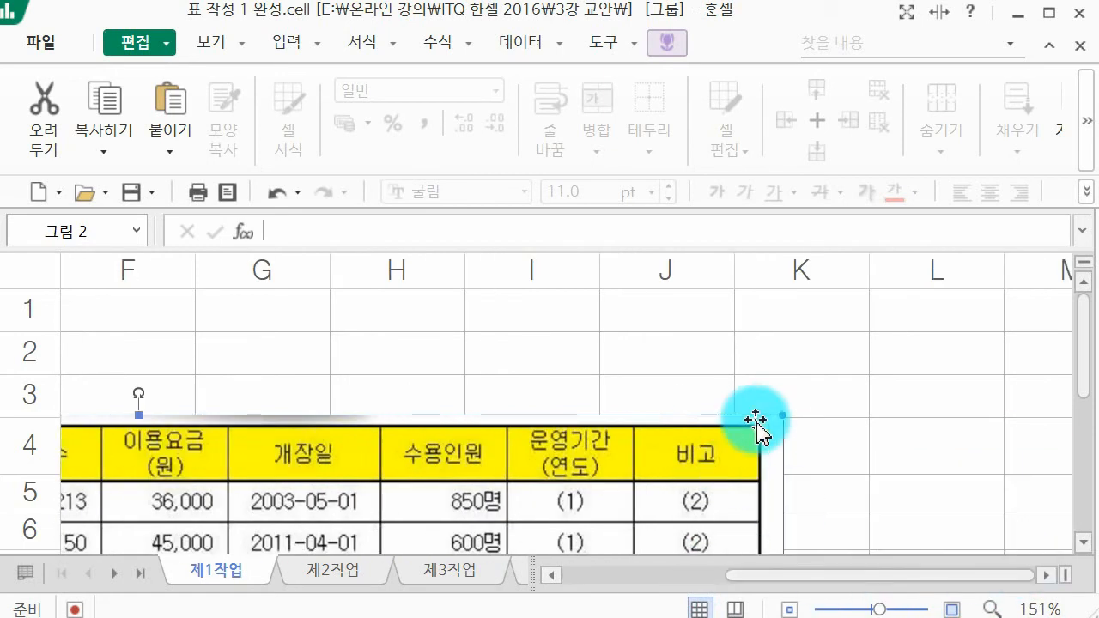
left_click_drag(778, 417, 461, 478)
left_click_drag(634, 473, 444, 511)
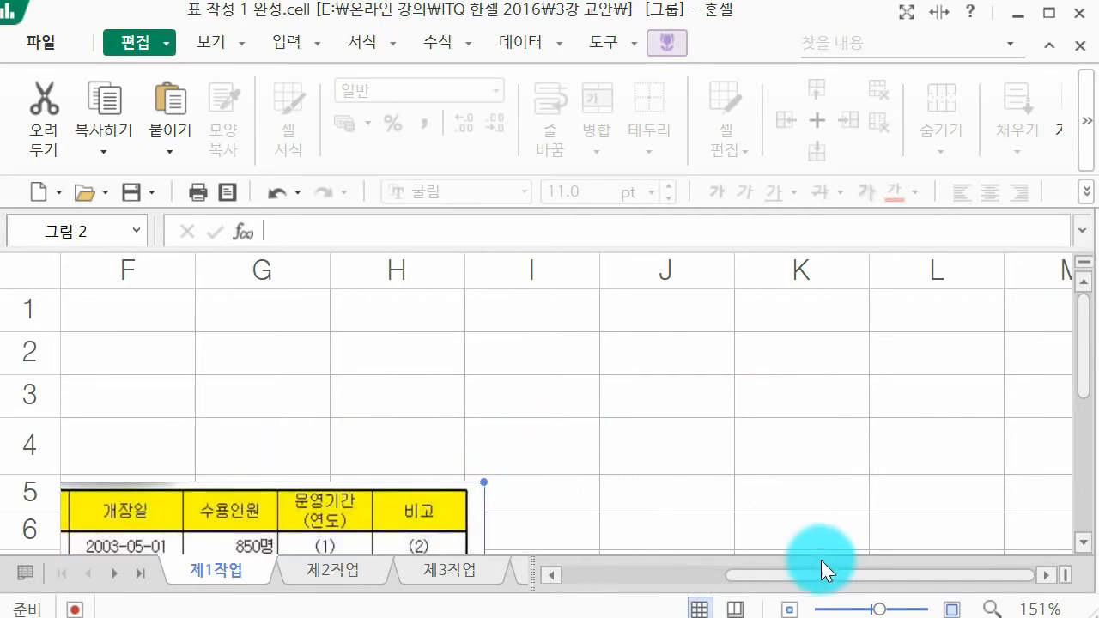
left_click_drag(813, 571, 534, 576)
left_click_drag(418, 544, 382, 546)
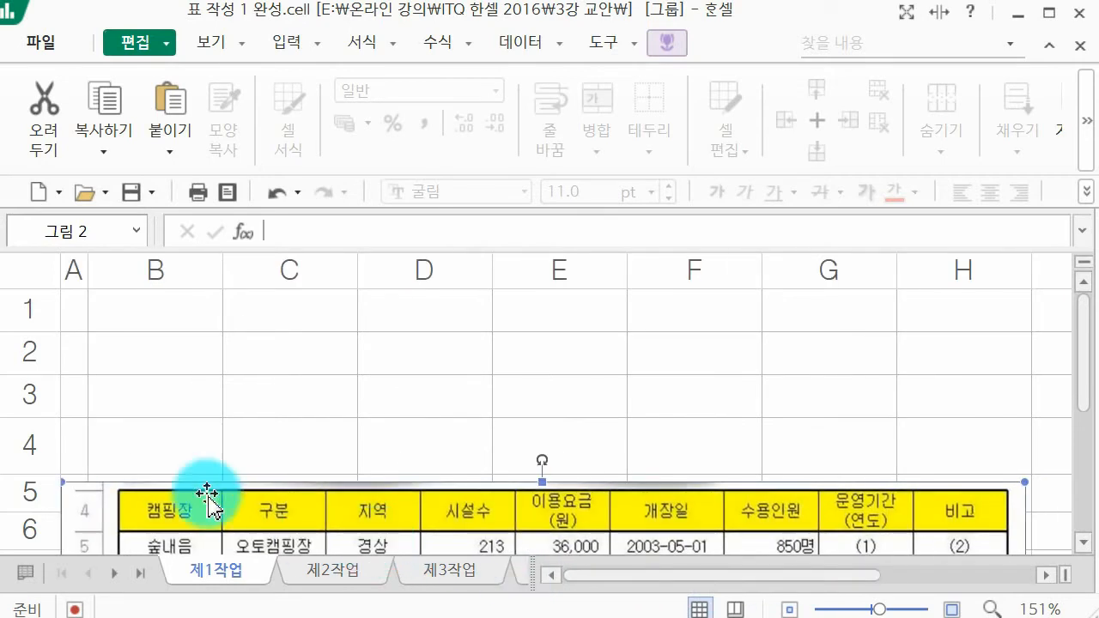
Step: Select cell B4 above the table picture and bring the picture's data rows into view
left_click(147, 408)
left_click(163, 444)
scroll(162, 444, "down", 1)
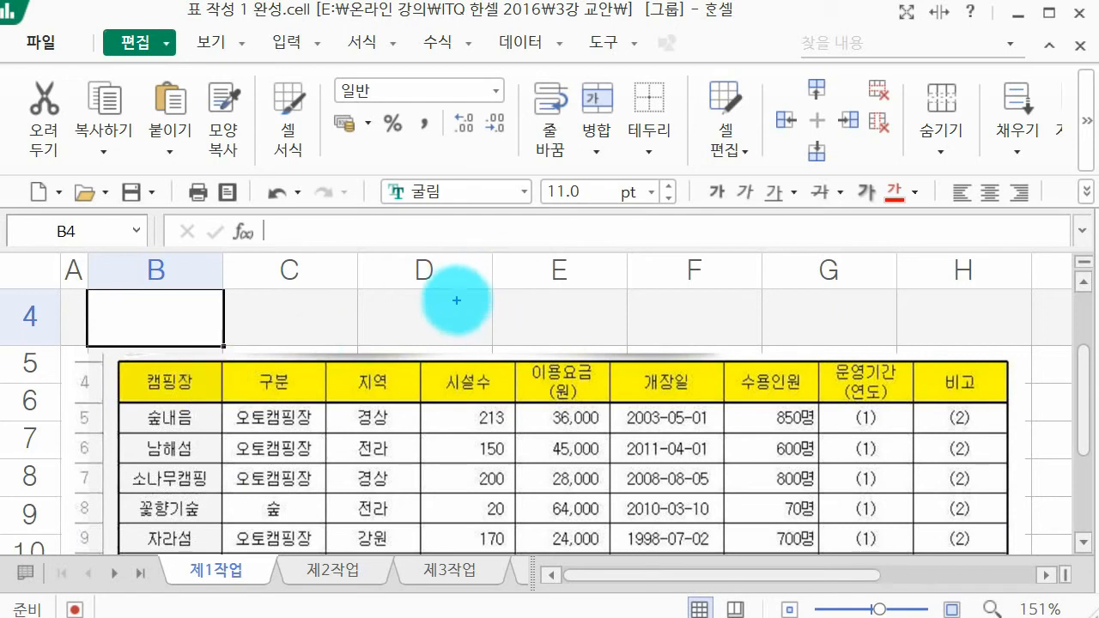
mouse_move(469, 329)
left_mouse_down()
mouse_move(473, 311)
mouse_move(484, 327)
mouse_move(567, 301)
mouse_move(545, 301)
mouse_move(591, 319)
mouse_move(610, 297)
mouse_move(616, 318)
mouse_move(699, 309)
mouse_move(717, 358)
mouse_move(710, 295)
mouse_move(720, 336)
left_mouse_up()
left_click_drag(722, 298, 746, 319)
mouse_move(729, 316)
left_mouse_down()
mouse_move(730, 350)
mouse_move(773, 307)
mouse_move(795, 325)
mouse_move(847, 290)
mouse_move(850, 322)
mouse_move(871, 287)
mouse_move(896, 313)
mouse_move(905, 295)
left_mouse_up()
left_click_drag(912, 275, 921, 318)
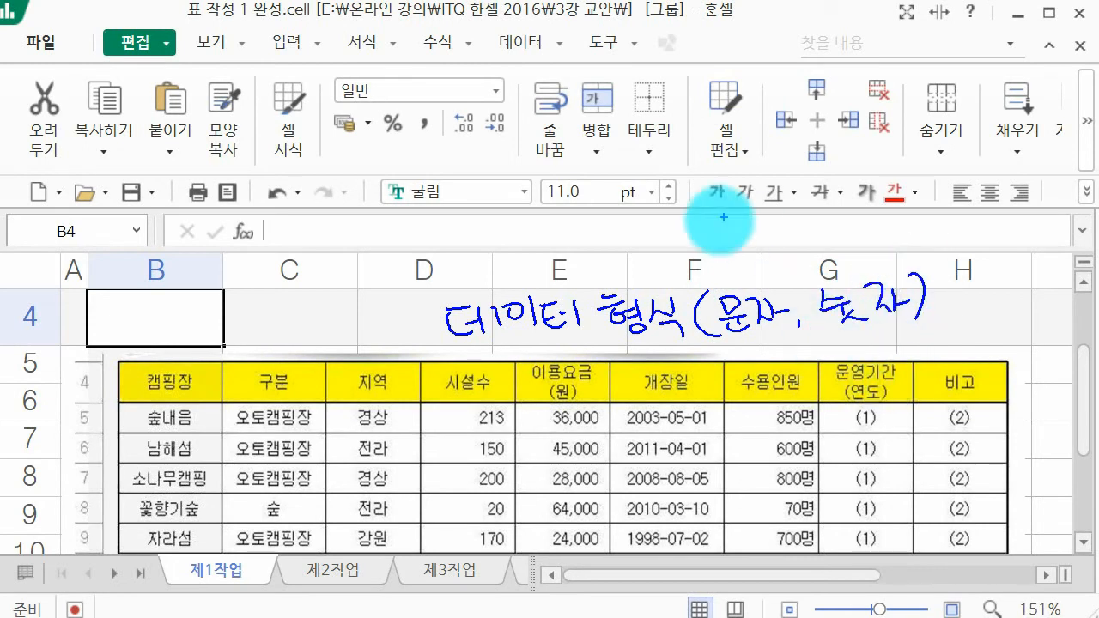
mouse_move(728, 230)
left_mouse_down()
mouse_move(736, 256)
mouse_move(766, 263)
mouse_move(790, 255)
mouse_move(795, 238)
mouse_move(847, 245)
mouse_move(871, 230)
mouse_move(929, 228)
left_mouse_up()
left_click(839, 253)
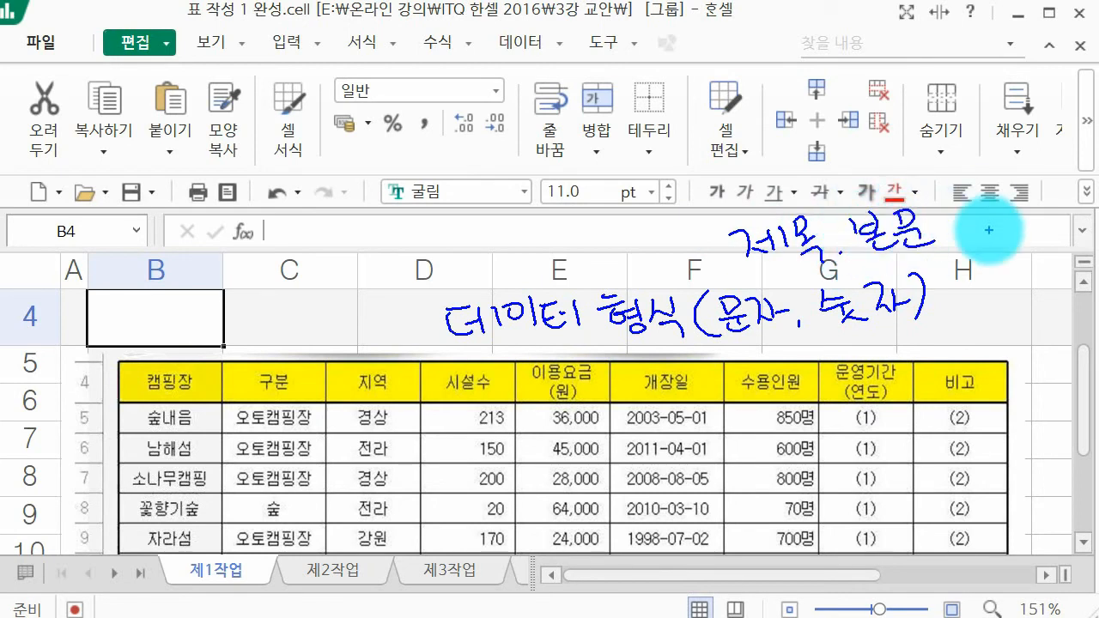
left_click_drag(82, 362, 87, 407)
left_click_drag(1015, 354, 1017, 397)
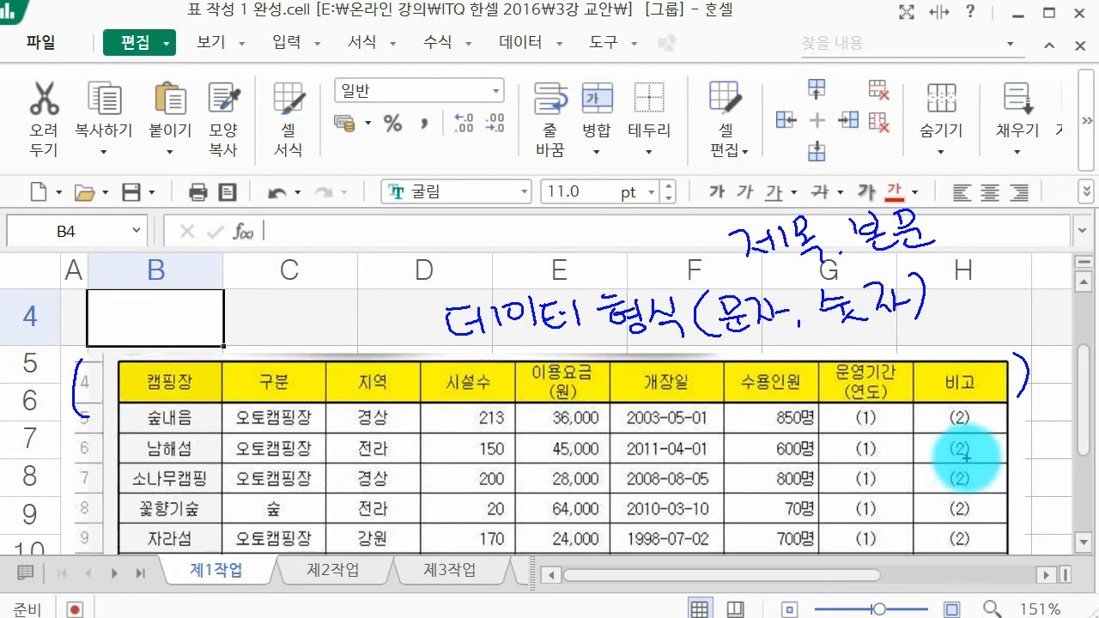
mouse_move(209, 385)
left_mouse_down()
mouse_move(319, 375)
mouse_move(830, 372)
mouse_move(944, 357)
mouse_move(916, 392)
left_mouse_up()
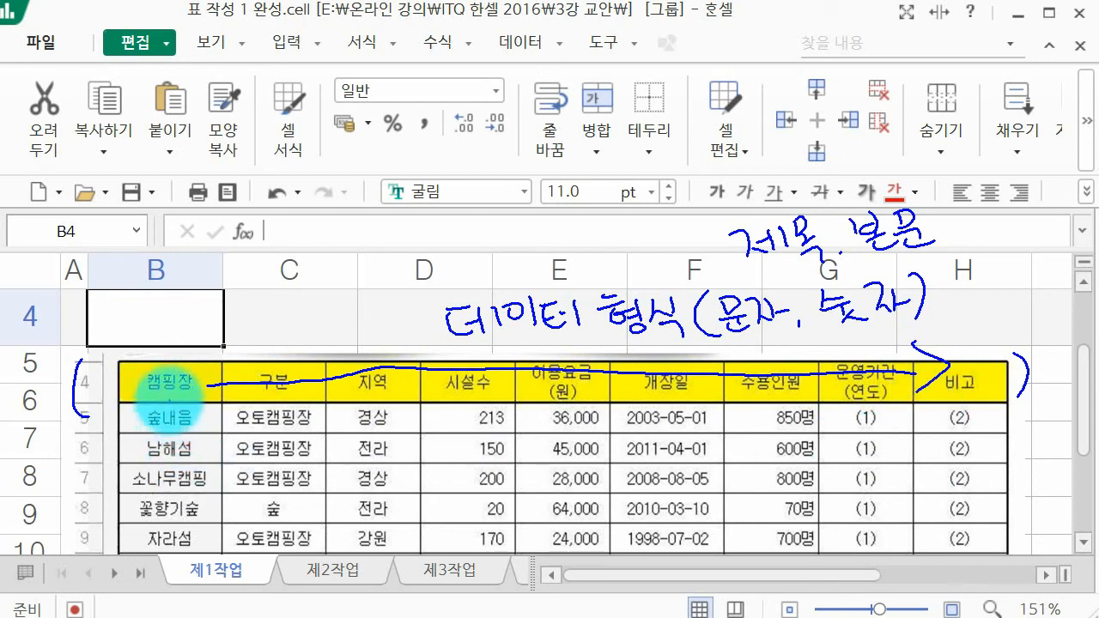
left_click_drag(167, 402, 169, 517)
left_click_drag(142, 481, 169, 518)
left_click_drag(170, 518, 206, 474)
mouse_move(284, 400)
left_mouse_down()
mouse_move(262, 507)
mouse_move(301, 492)
left_mouse_up()
left_click_drag(378, 414, 376, 468)
mouse_move(353, 475)
left_mouse_down()
mouse_move(361, 516)
mouse_move(395, 504)
left_mouse_up()
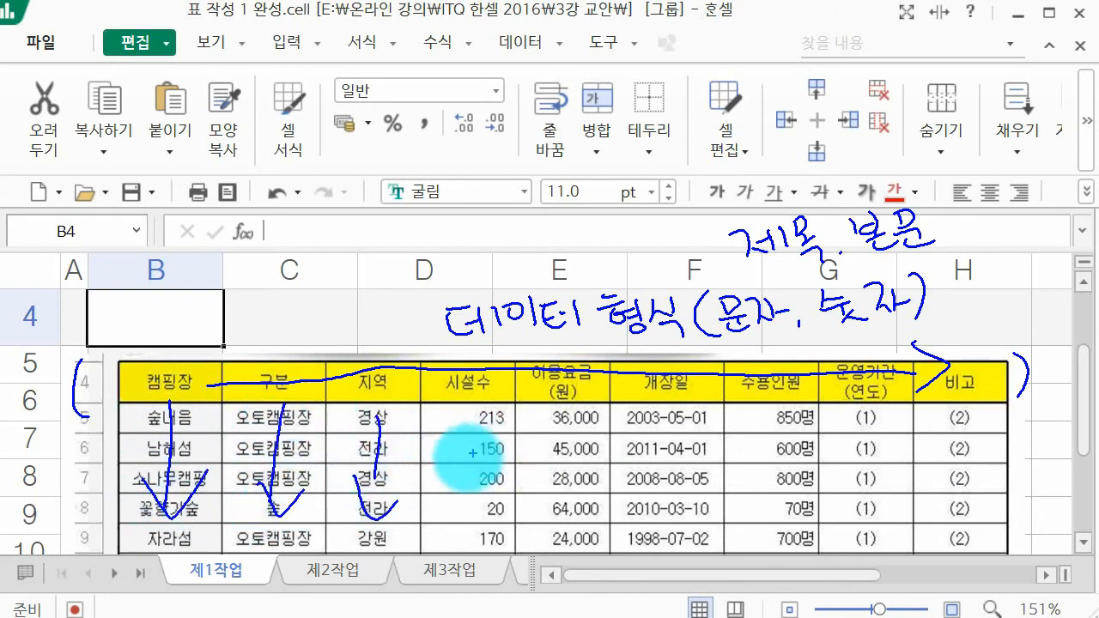
key("e")
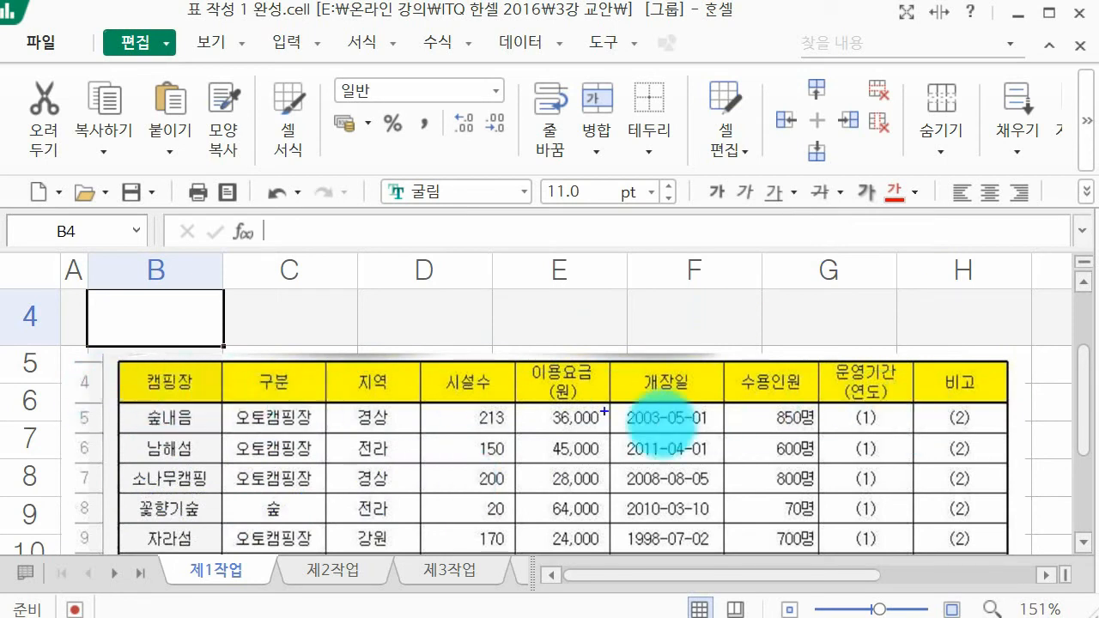
left_click_drag(213, 394, 838, 388)
left_click_drag(773, 345, 826, 405)
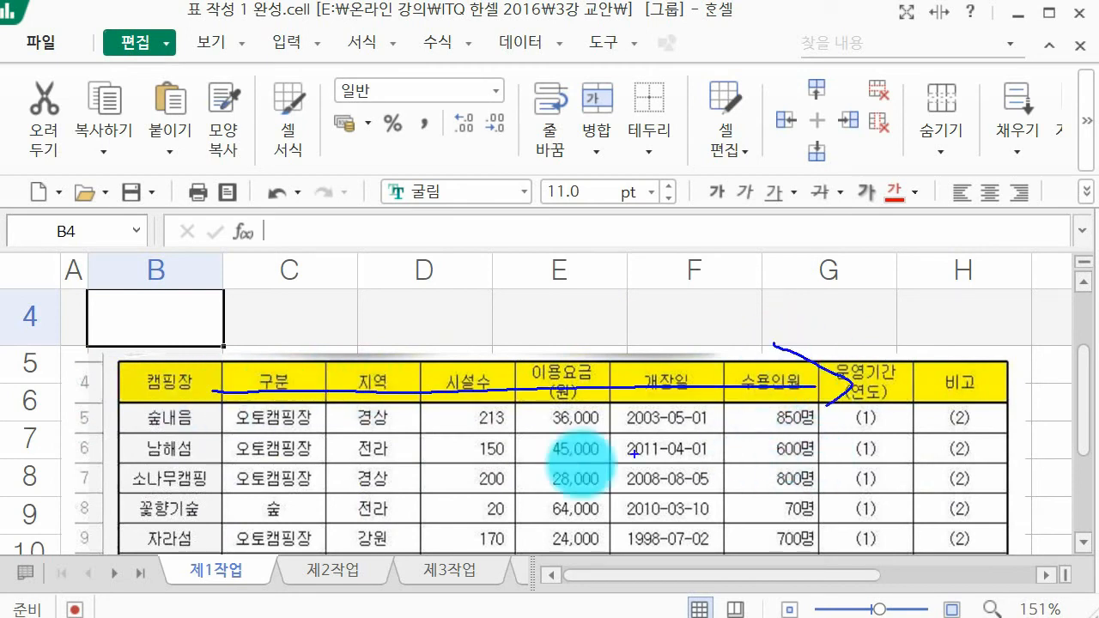
left_click_drag(183, 425, 167, 512)
mouse_move(148, 486)
left_mouse_down()
mouse_move(166, 533)
mouse_move(202, 505)
left_mouse_up()
left_click_drag(271, 415, 265, 541)
mouse_move(240, 486)
left_mouse_down()
mouse_move(251, 514)
mouse_move(281, 491)
left_mouse_up()
key("Escape")
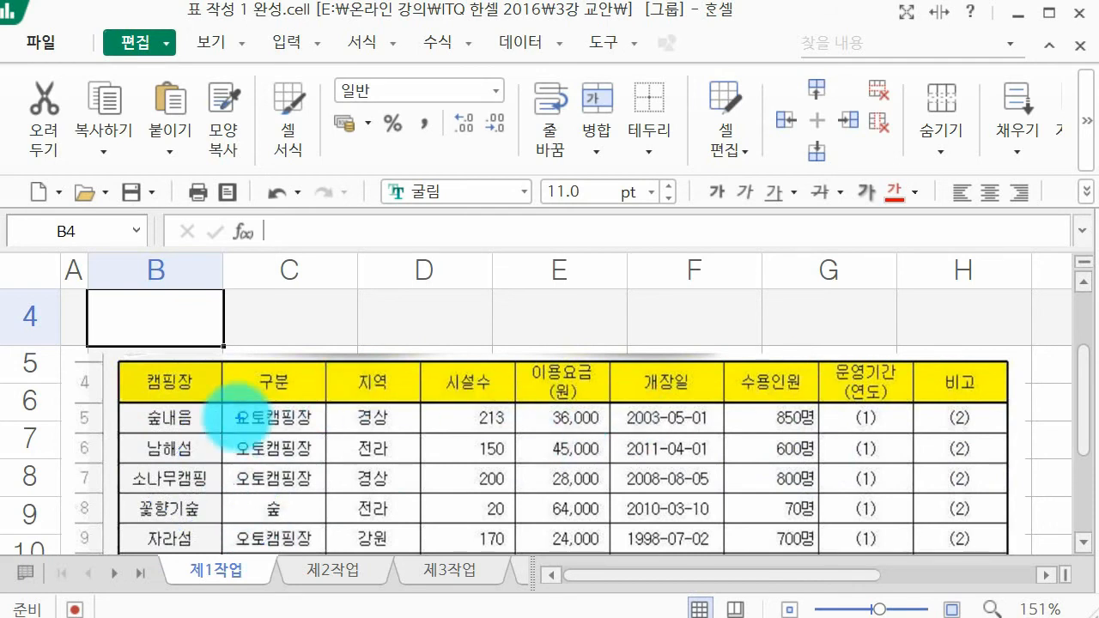
left_click_drag(140, 392, 126, 445)
left_click_drag(388, 402, 396, 448)
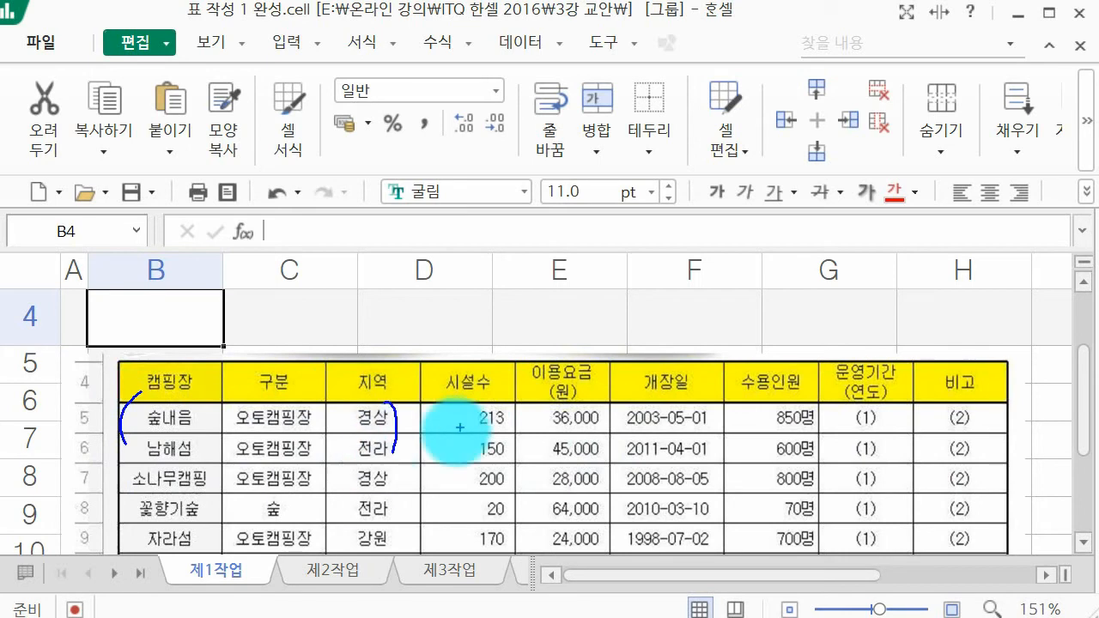
left_click_drag(407, 399, 401, 450)
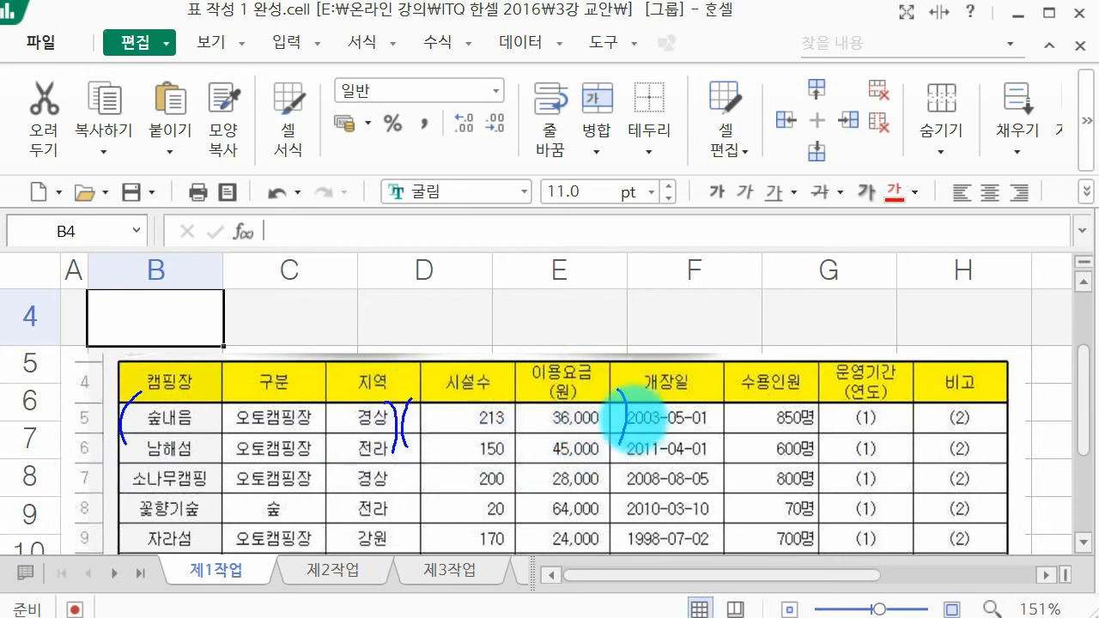
left_click_drag(630, 395, 615, 445)
left_click_drag(737, 397, 726, 453)
left_click_drag(816, 395, 820, 456)
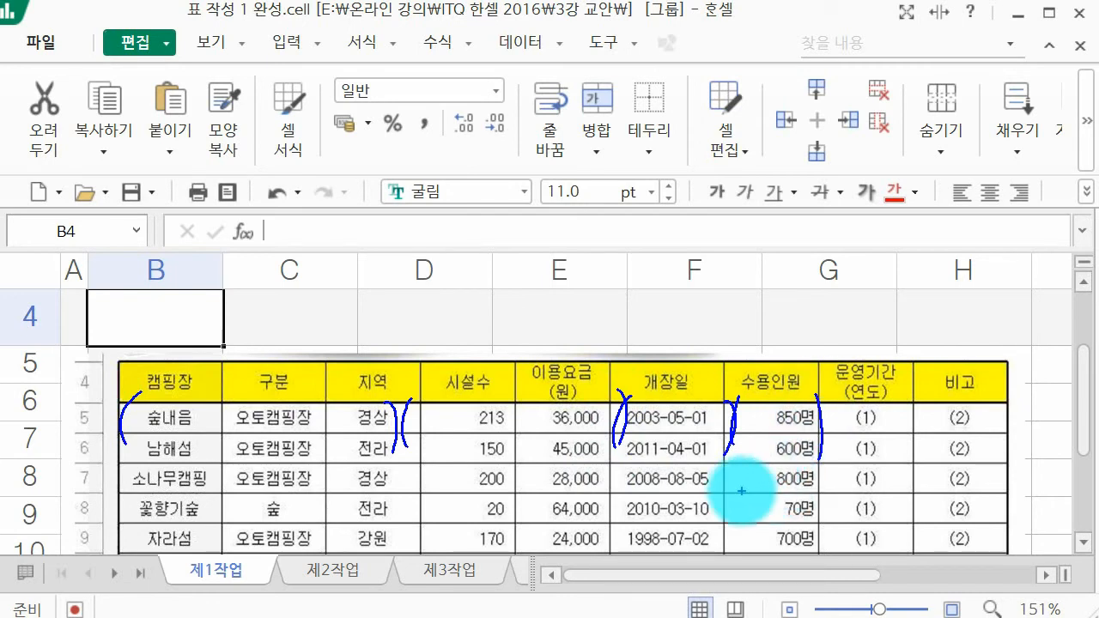
left_click_drag(276, 391, 305, 410)
left_click_drag(462, 388, 505, 366)
left_click_drag(649, 386, 674, 381)
left_click_drag(773, 400, 791, 383)
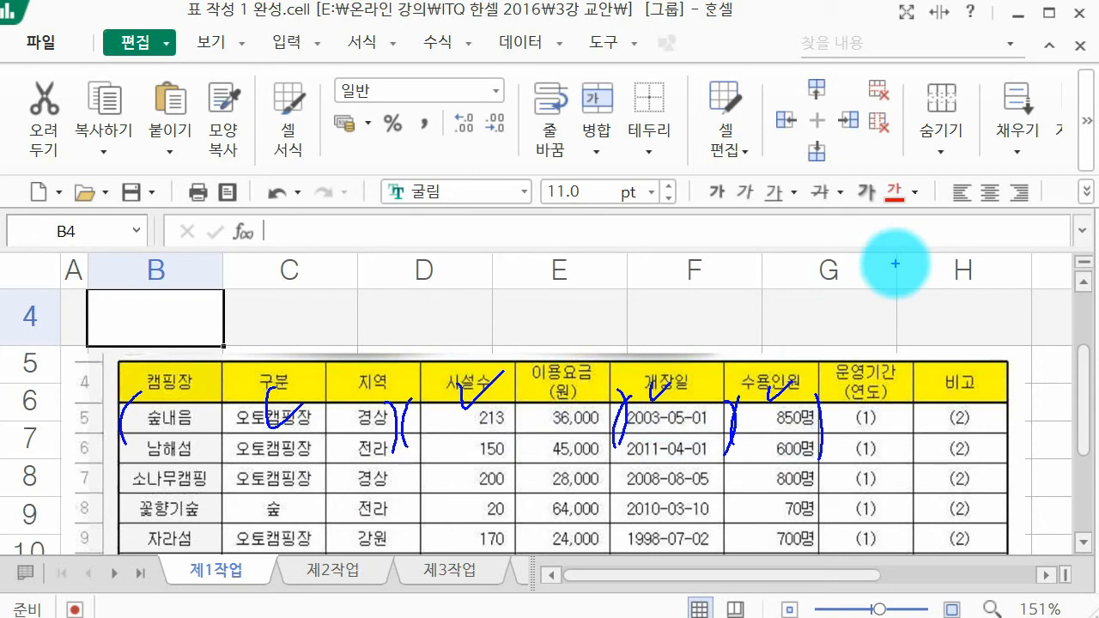
key("Escape")
mouse_move(171, 408)
left_mouse_down()
mouse_move(158, 498)
mouse_move(189, 490)
left_mouse_up()
mouse_move(476, 421)
left_mouse_down()
mouse_move(448, 534)
mouse_move(443, 524)
mouse_move(483, 492)
left_mouse_up()
mouse_move(679, 418)
left_mouse_down()
mouse_move(671, 507)
mouse_move(653, 540)
mouse_move(684, 486)
left_mouse_up()
left_click_drag(770, 422, 744, 524)
left_click_drag(740, 493, 790, 478)
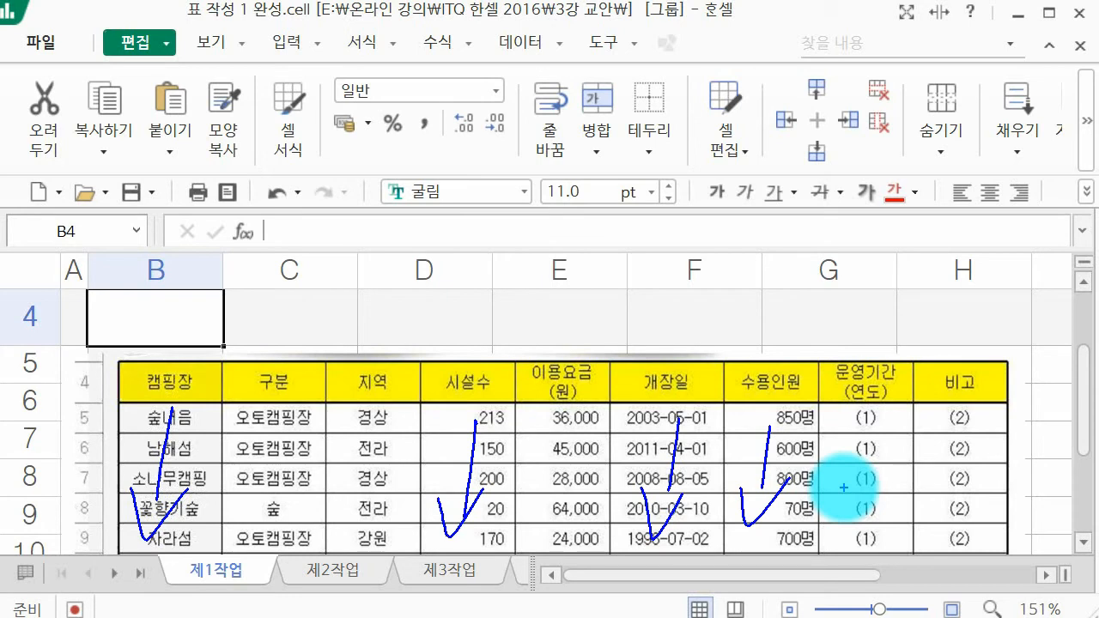
key("Escape")
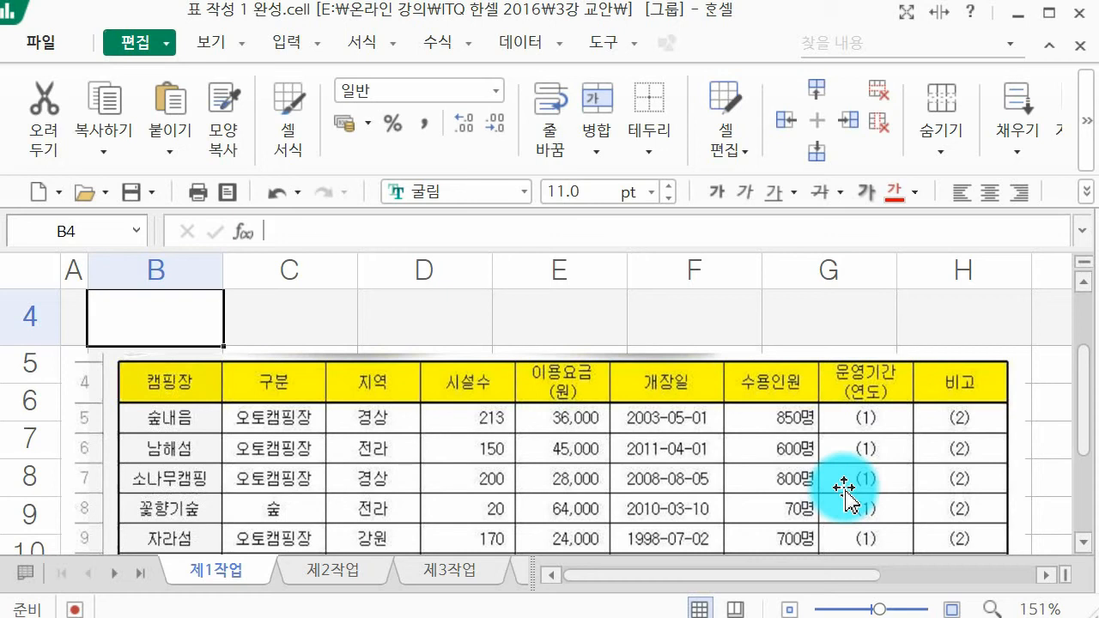
Step: Enter the headers 캠핑장, 구분, 지역 and 시설수 in cells B4 to E4
type("캐")
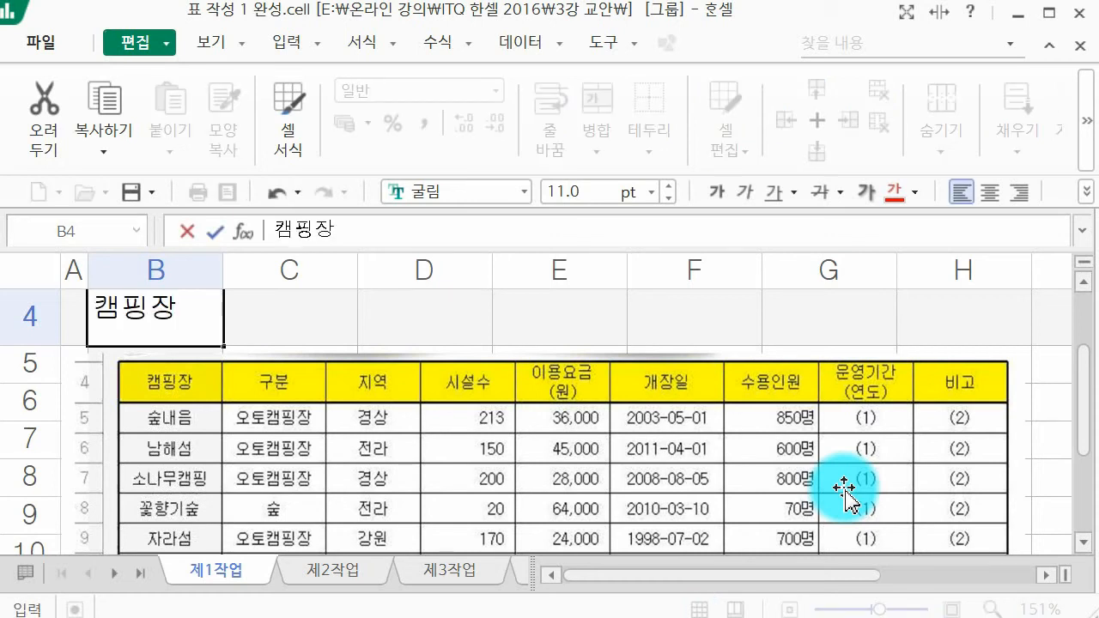
key("Tab")
type("굽")
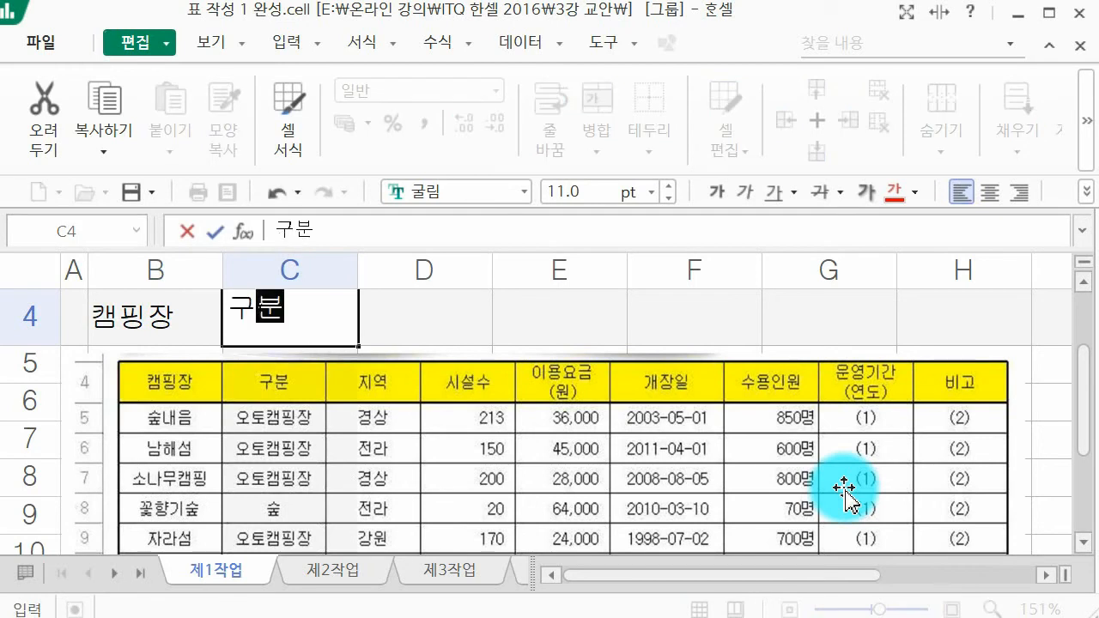
key("Tab")
type("지역")
key("Tab")
type("시설수")
key("Tab")
Step: Enter the headers 이용요금 with (원) on a second line, 개장일 and 수용인원 in cells F4 to H4
type("이요")
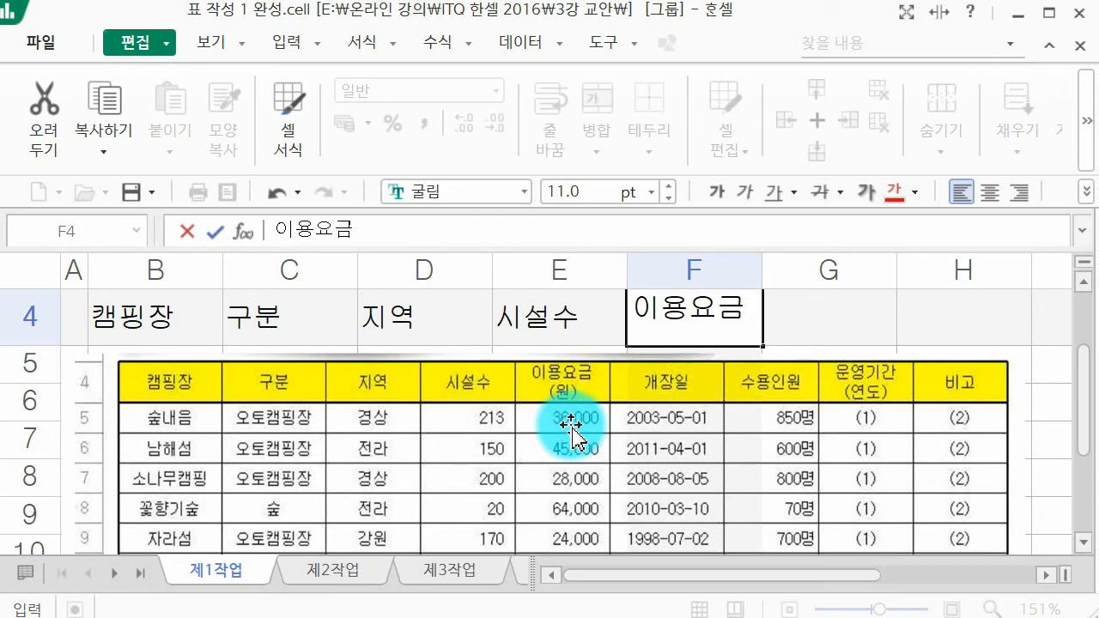
key("alt+Return")
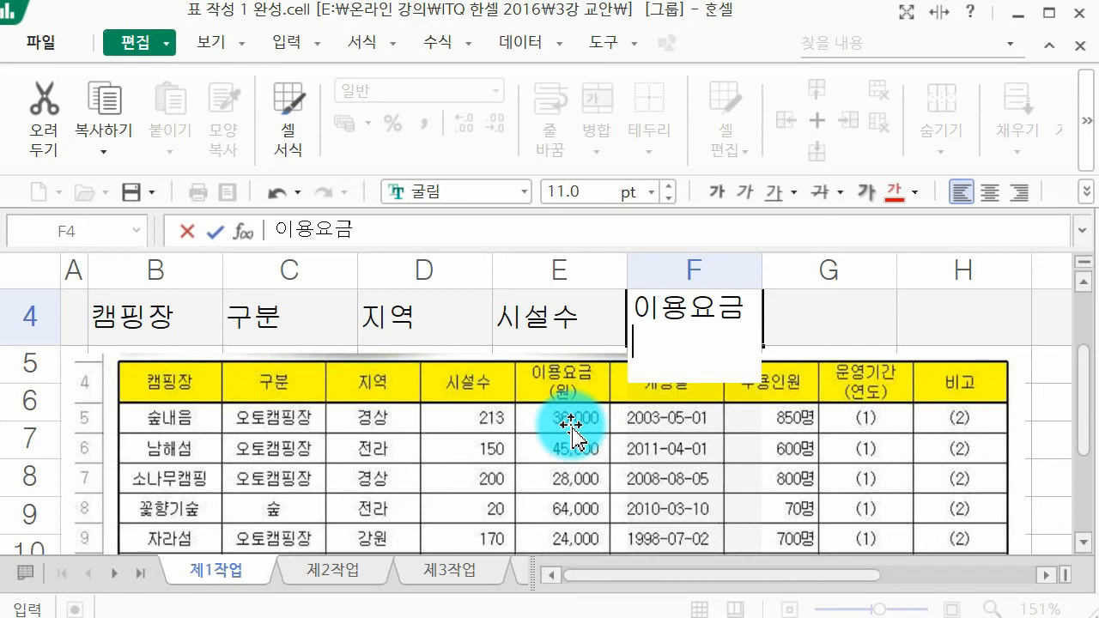
key("Tab")
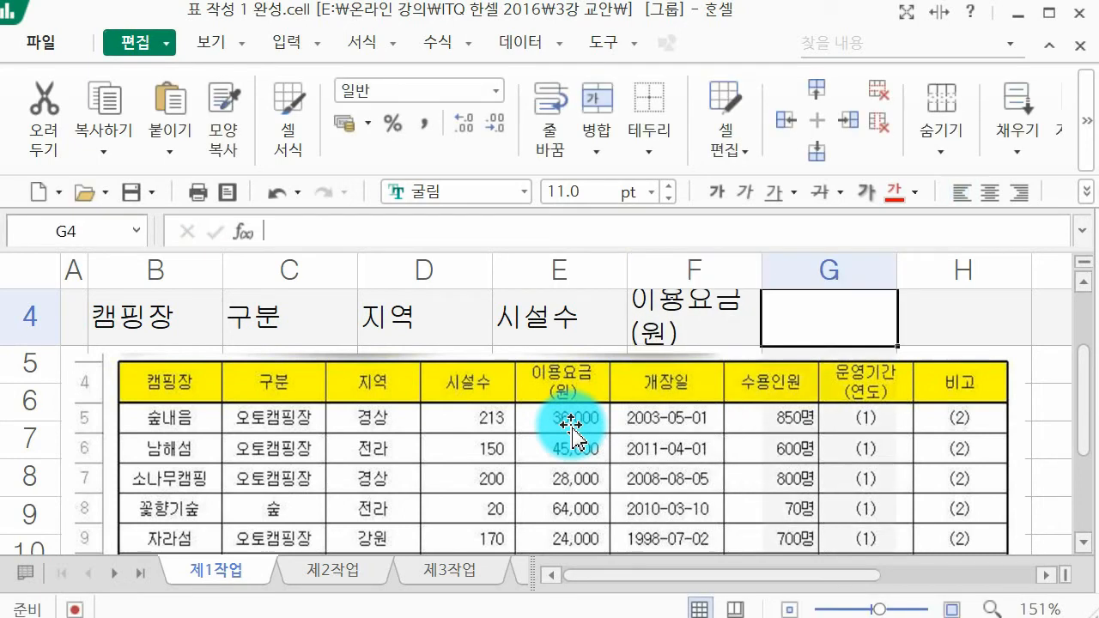
type("개장일")
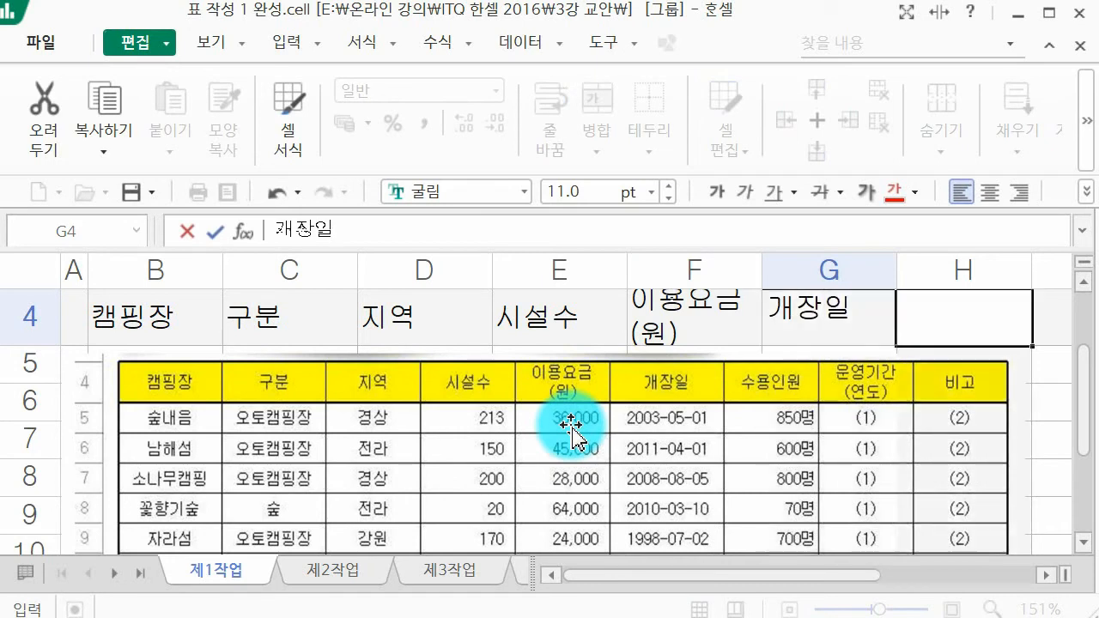
key("Tab")
type("수")
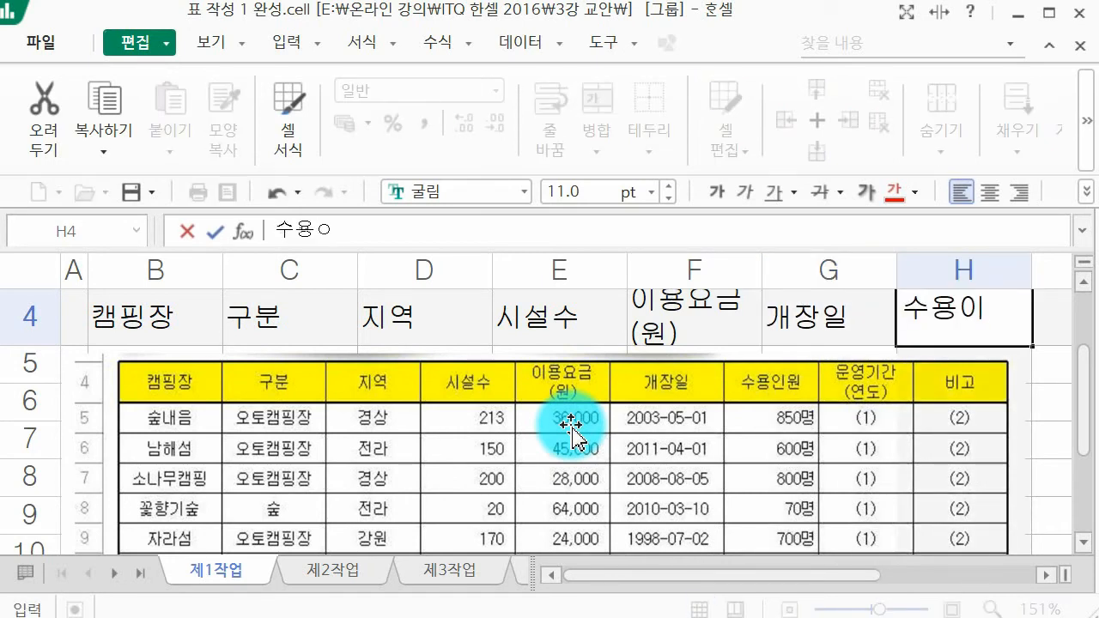
key("Tab")
Step: Enter 운영기간 with (연도) on a second line in I4 and 비고 in J4 to complete the header row
type("ㅇ")
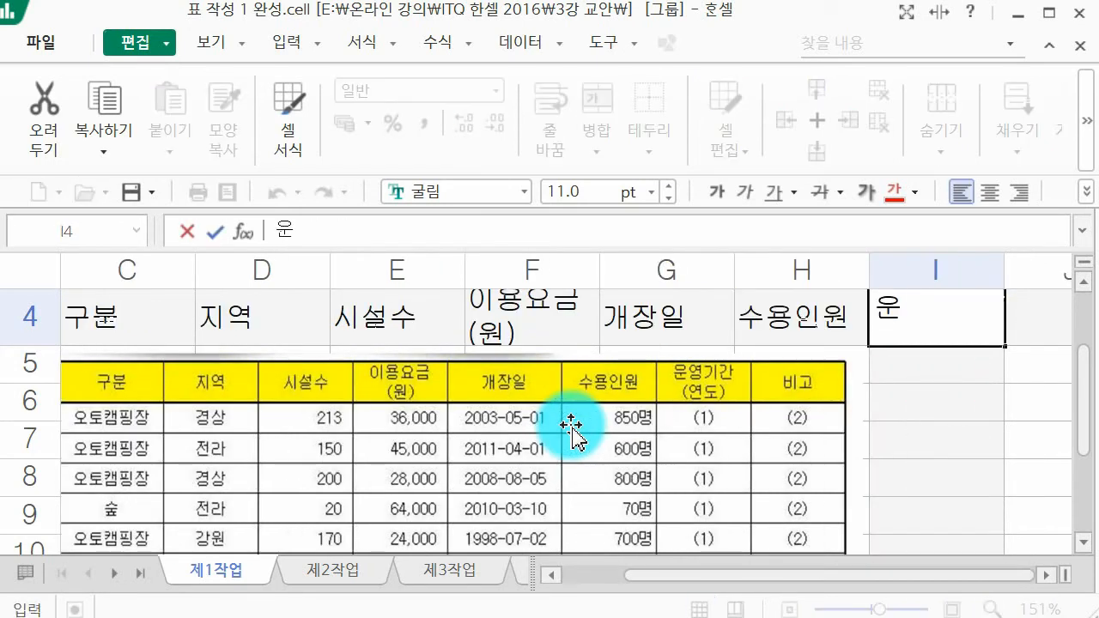
type("영기간")
key("alt+Return")
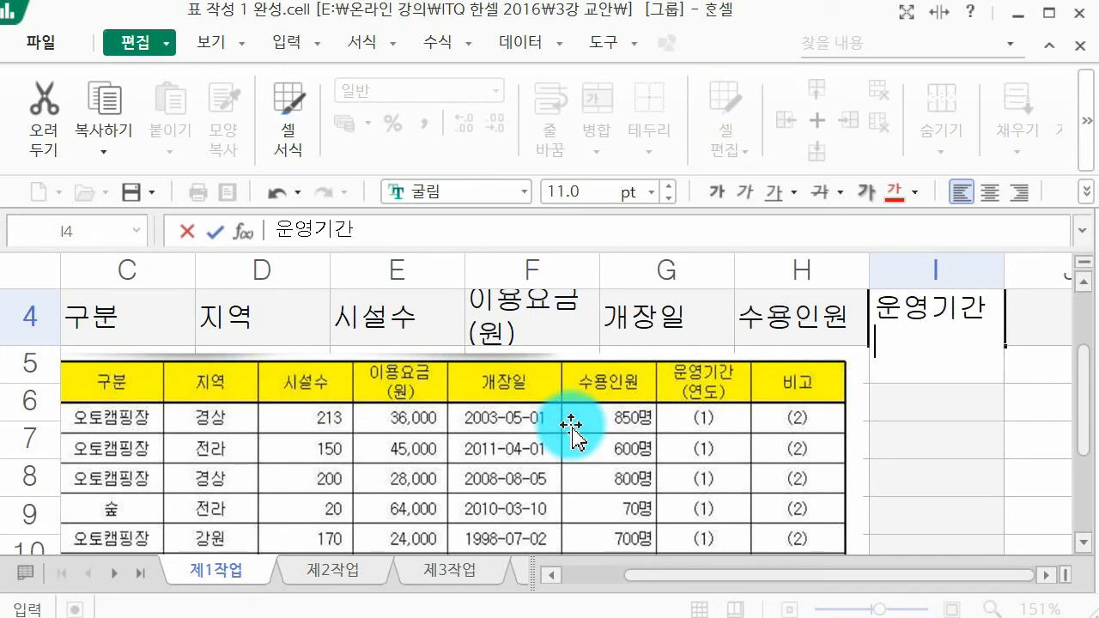
key("Tab")
type("비고")
key("Return")
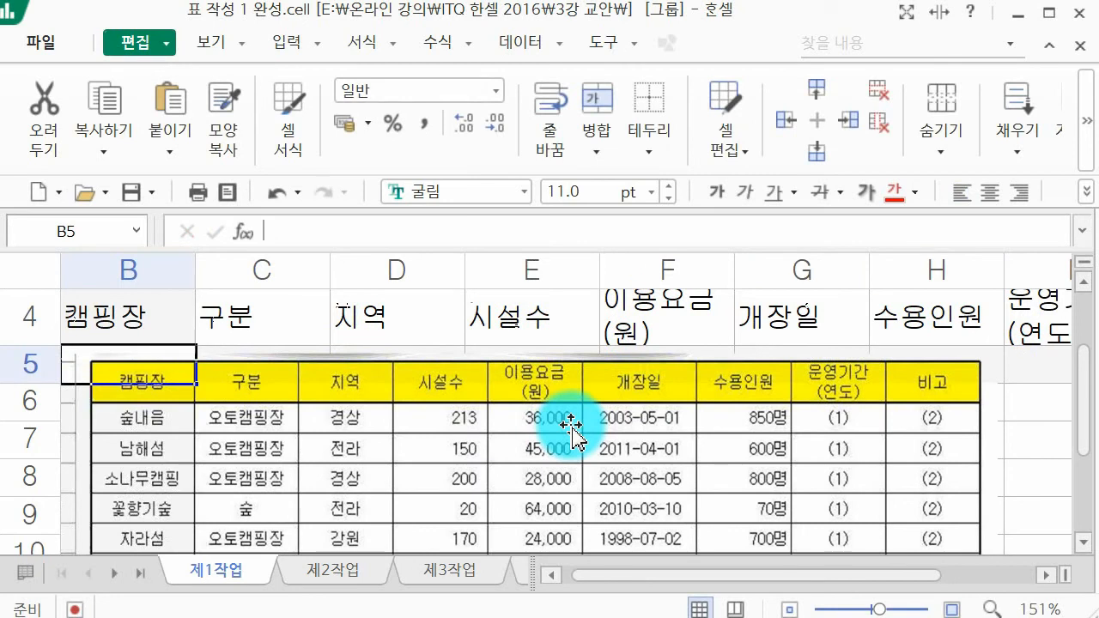
Step: Shift the table picture so it starts at column C, leaving column B free, and select cell B5
left_click(626, 449)
left_click_drag(662, 449, 776, 434)
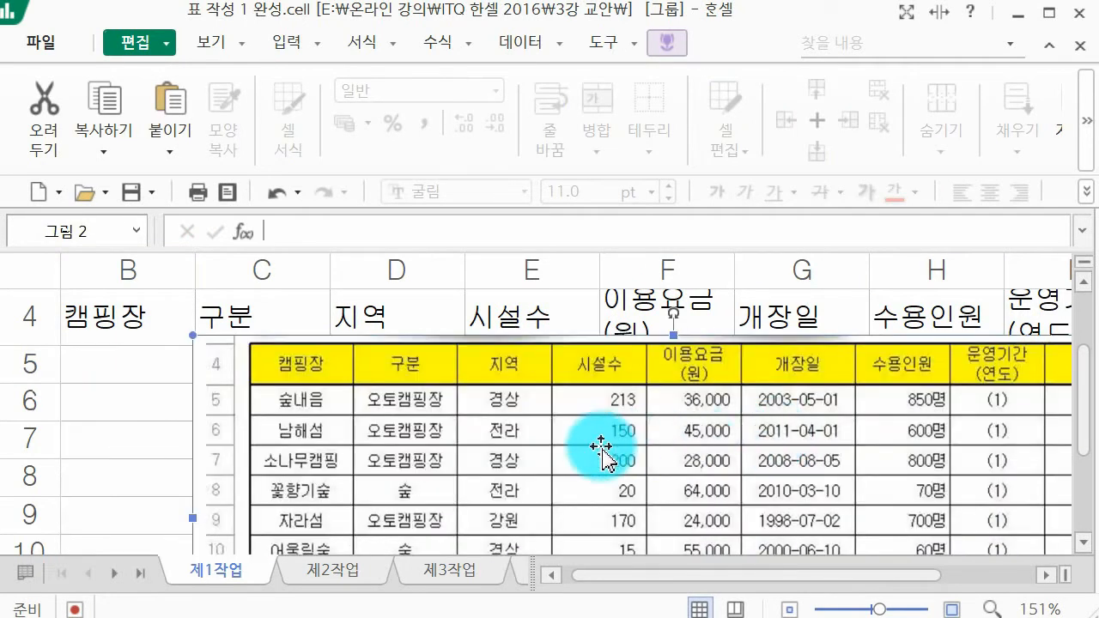
scroll(395, 433, "down", 1)
scroll(393, 421, "up", 1)
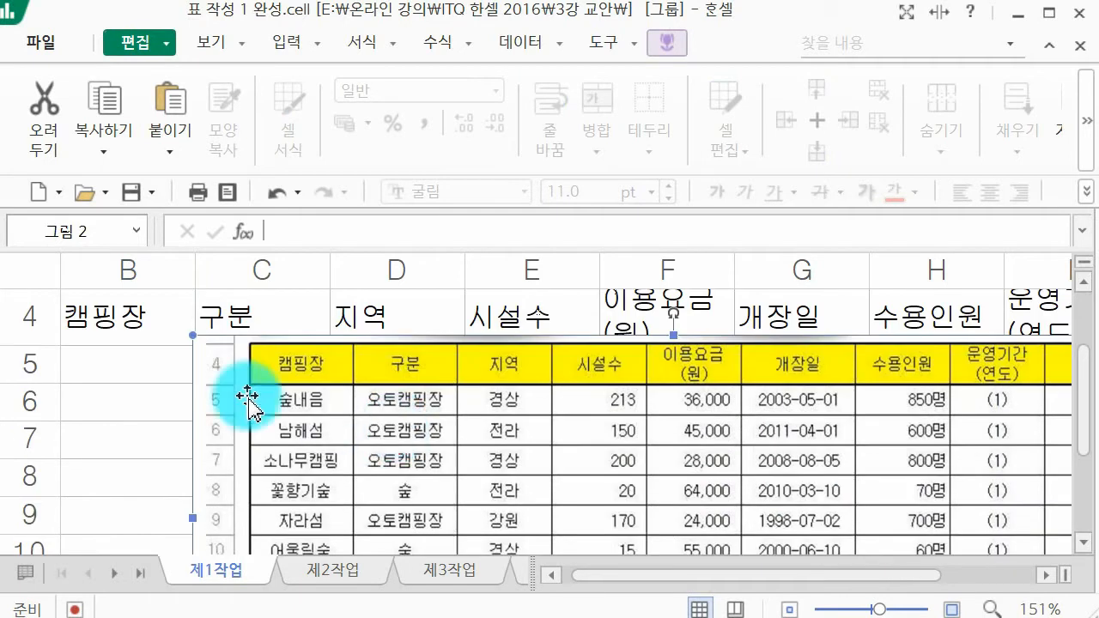
left_click(127, 352)
scroll(135, 361, "up", 3)
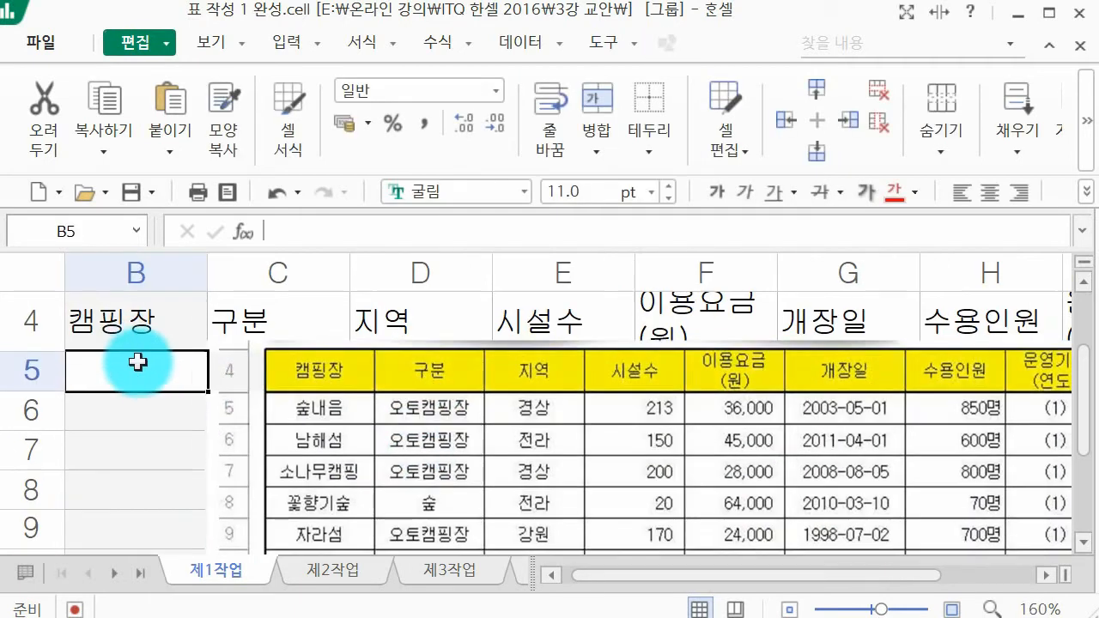
scroll(163, 374, "up", 1)
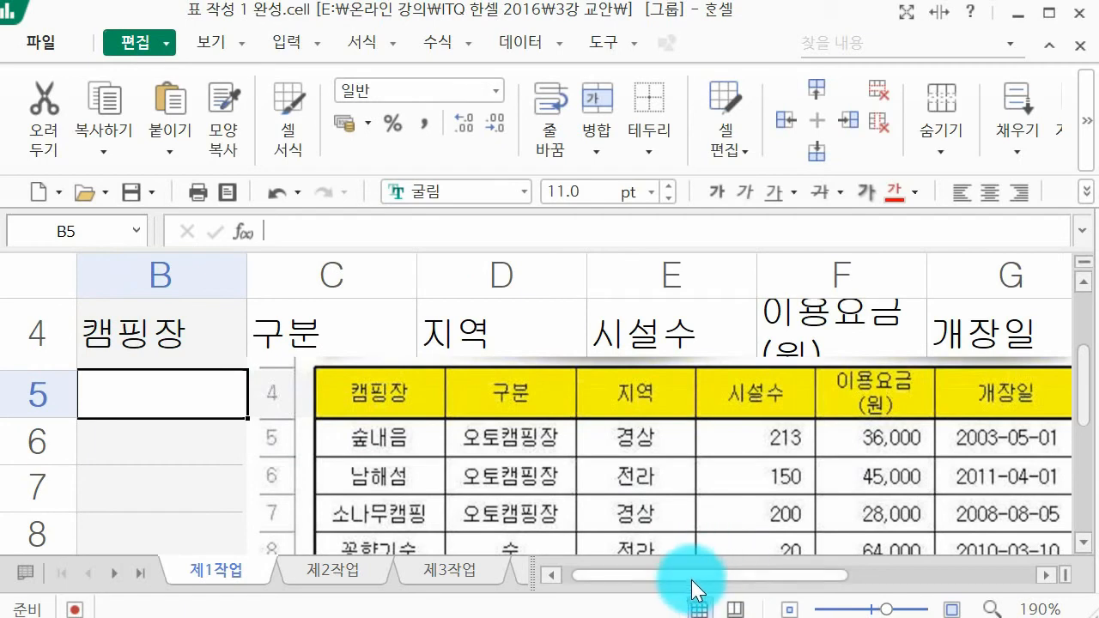
left_click_drag(699, 589, 633, 592)
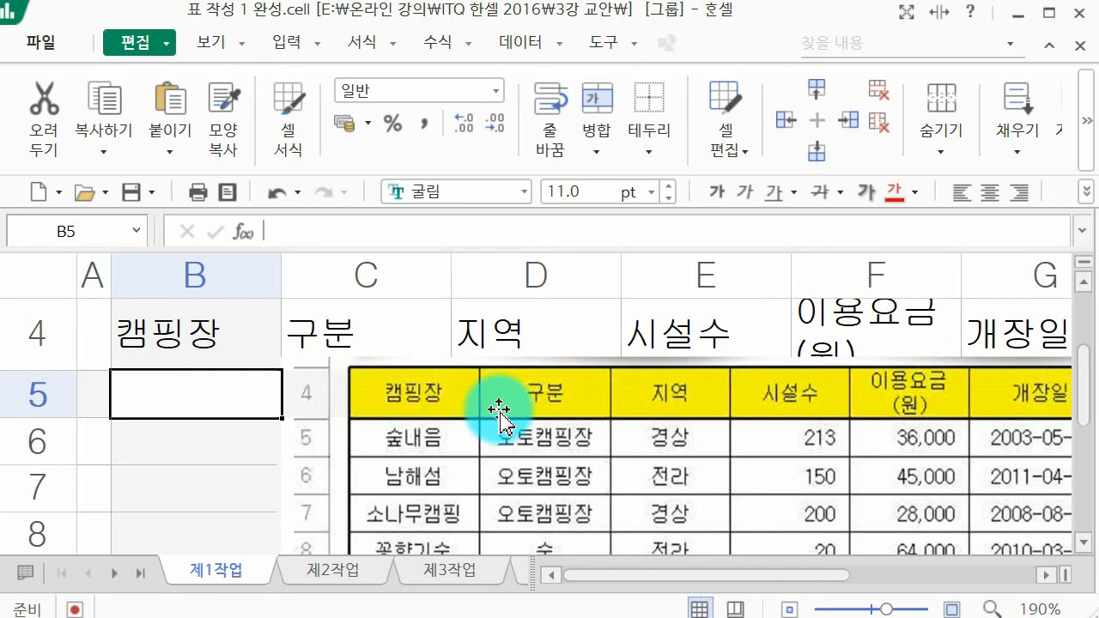
Step: Enter the campsite names 숲내음, 남해섬 and 소나무캠핑 in cells B5 to B7
type("숲내음")
key("Return")
type("ㄴㅁ")
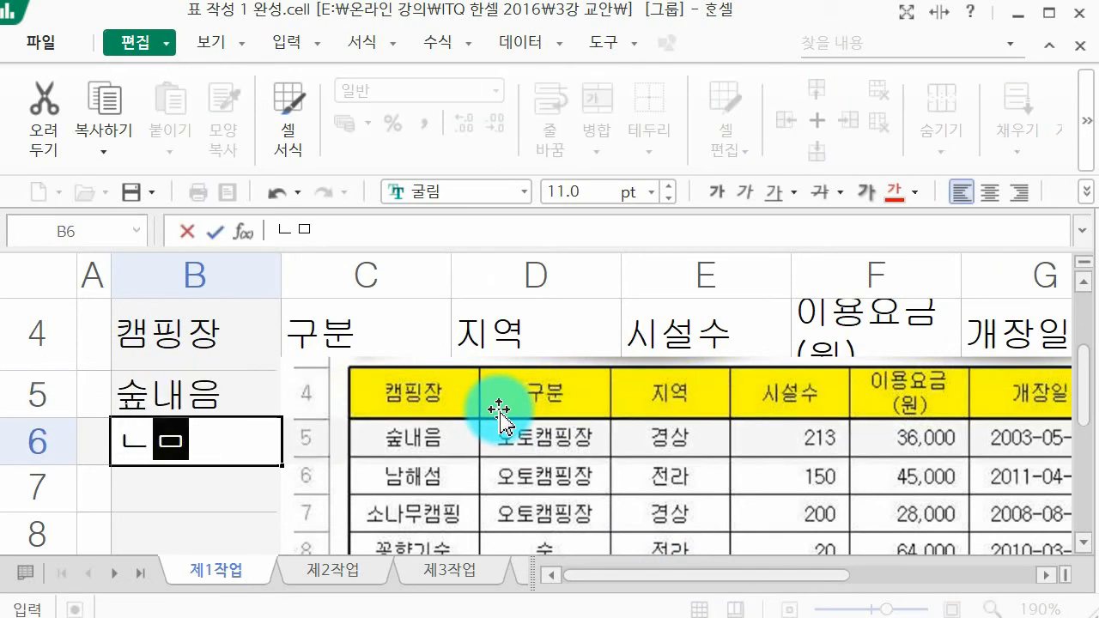
type("해서ㅁ")
key("Return")
type("소나무캠핑")
key("Return")
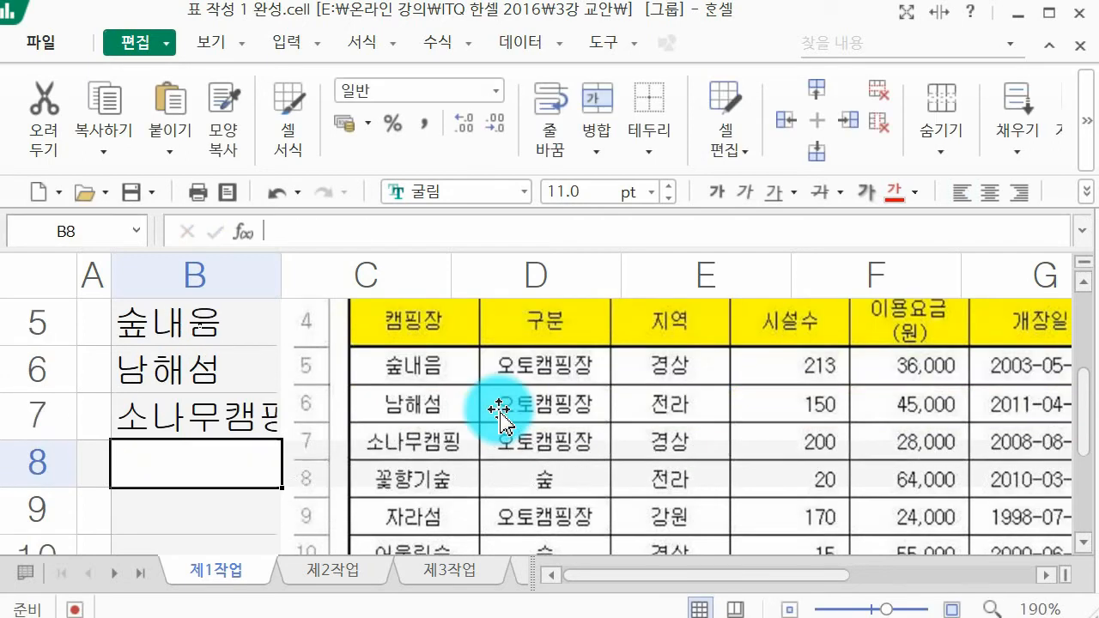
Step: Enter the campsite names 꽃향기숲, 자라섬 and 어울림숲 in cells B8 to B10
type("꽃")
type("향기수ㅍ")
key("Return")
type("자라섬")
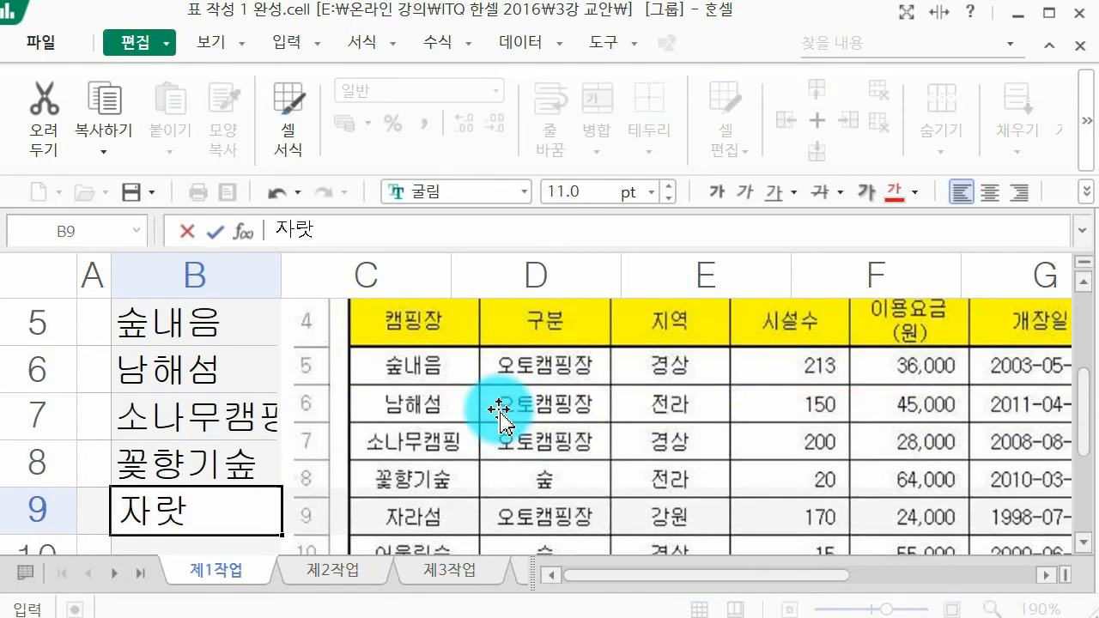
key("Return")
type("어울림숲")
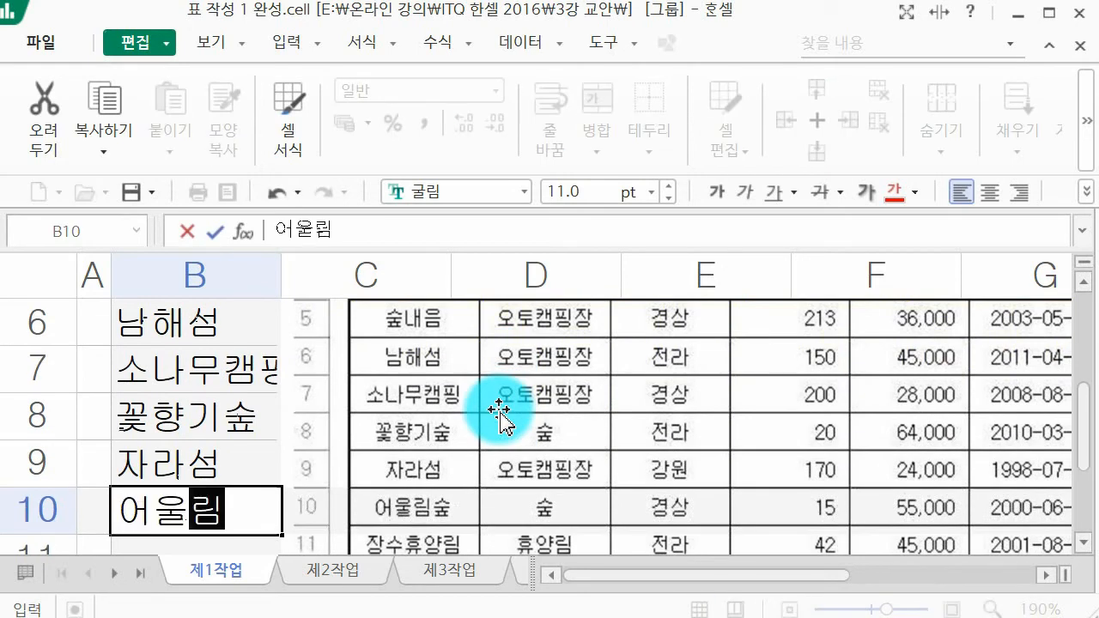
key("Return")
Step: Enter the campsite names 장수휴양림 and 자유휴양림 in cells B11 and B12
type("자ㅇ숲")
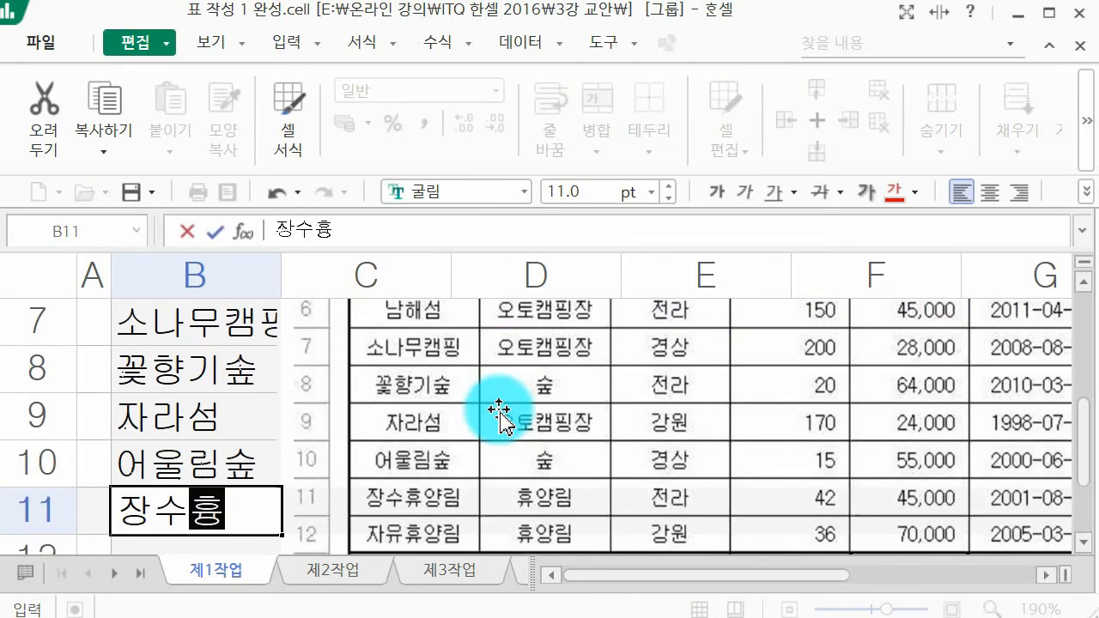
type("휴야ㅇ림")
key("Return")
type("자유")
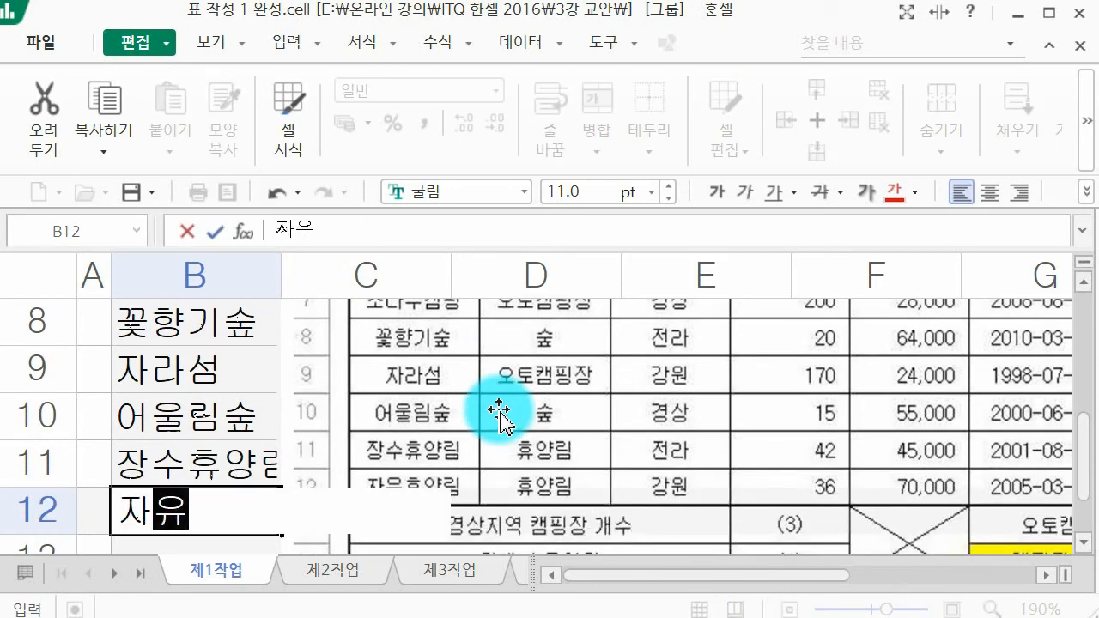
type("흉ㅇ양림")
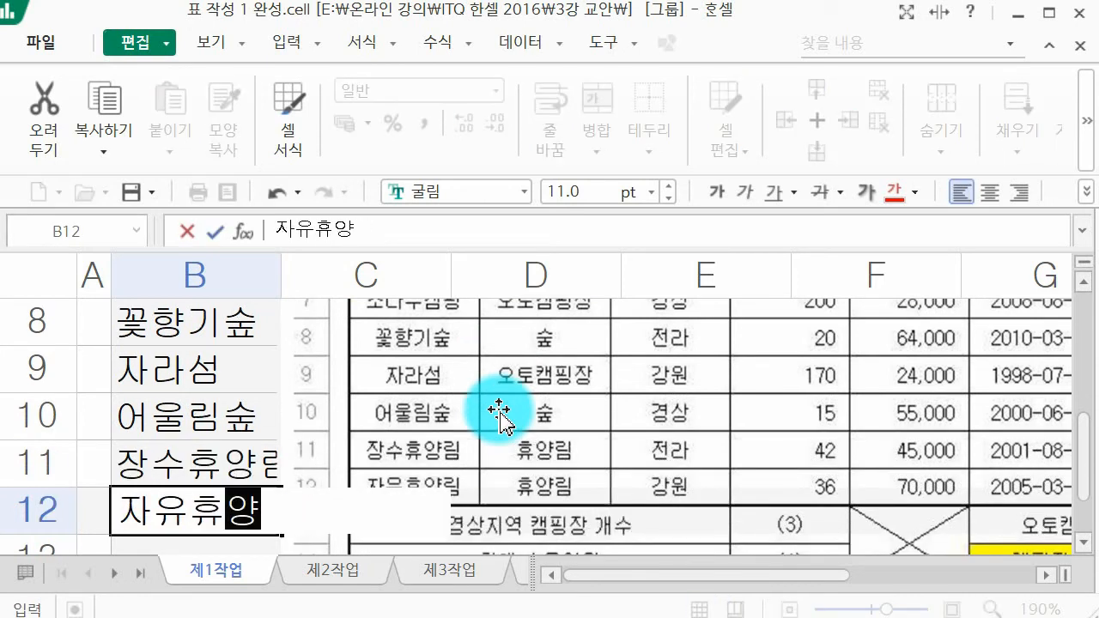
key("Return")
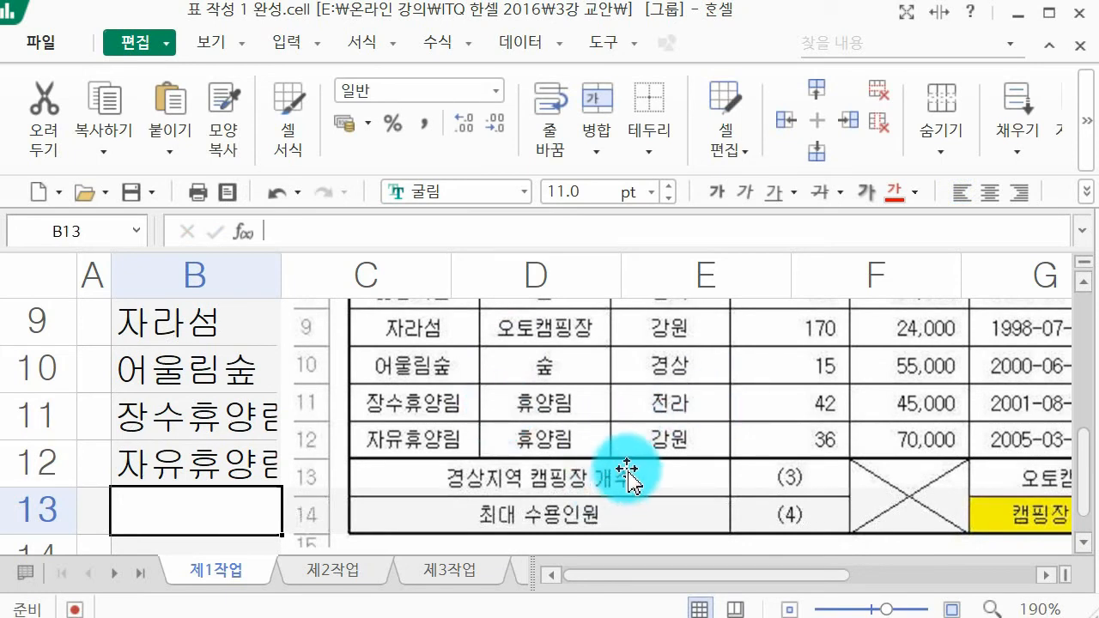
Step: Enter the summary labels 경상지역 캠핑장 개수 in cell B13 and 최대 수용인원 in cell B14
type("경")
type("상지역 캠핑")
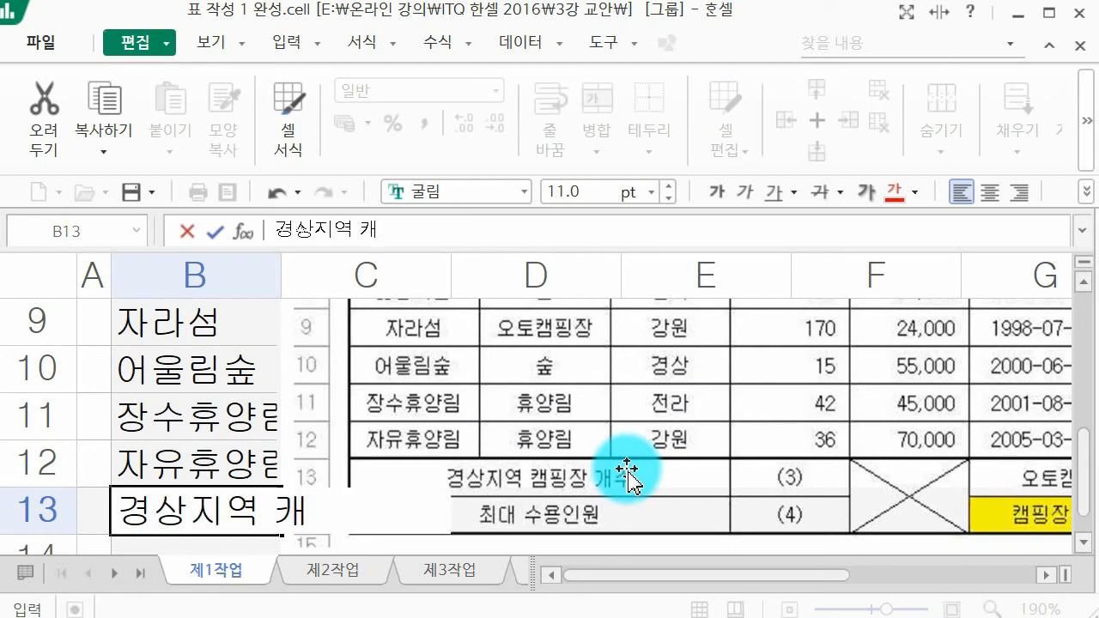
type("장 ㄱ개수")
key("Return")
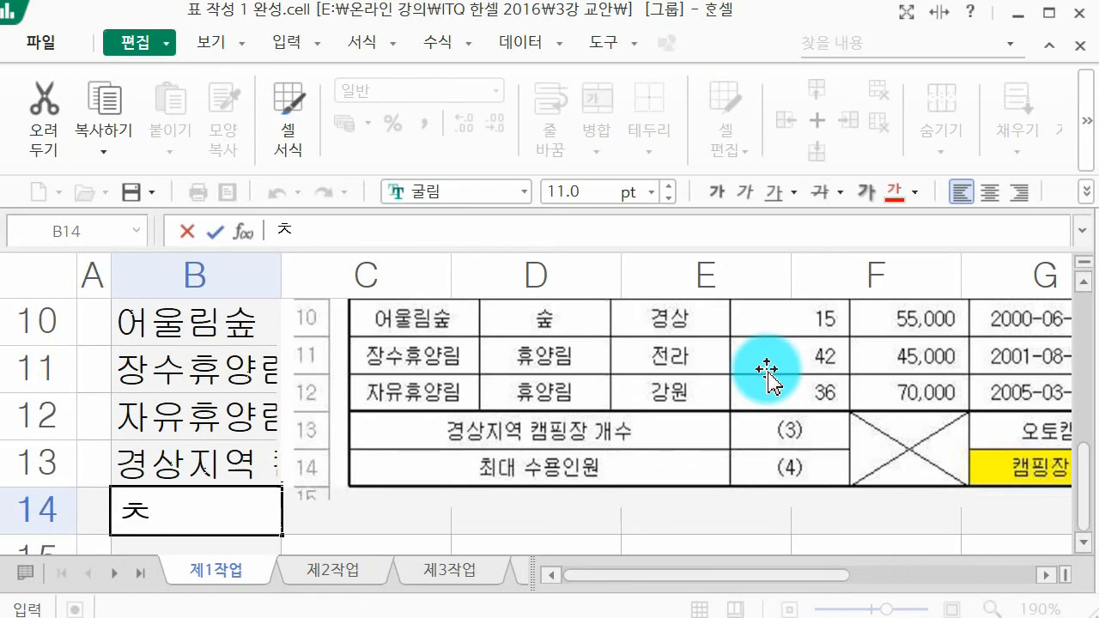
type("최대 수용인원")
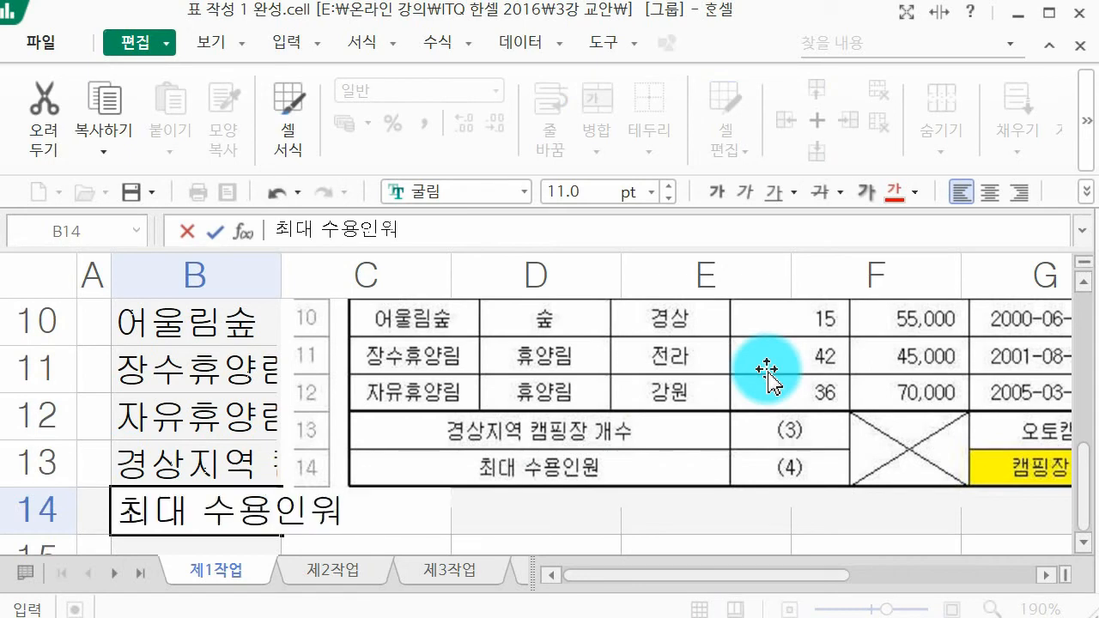
key("Return")
Step: Shift the table picture so it starts at column D, leaving column C free for entry
scroll(726, 319, "up", 3)
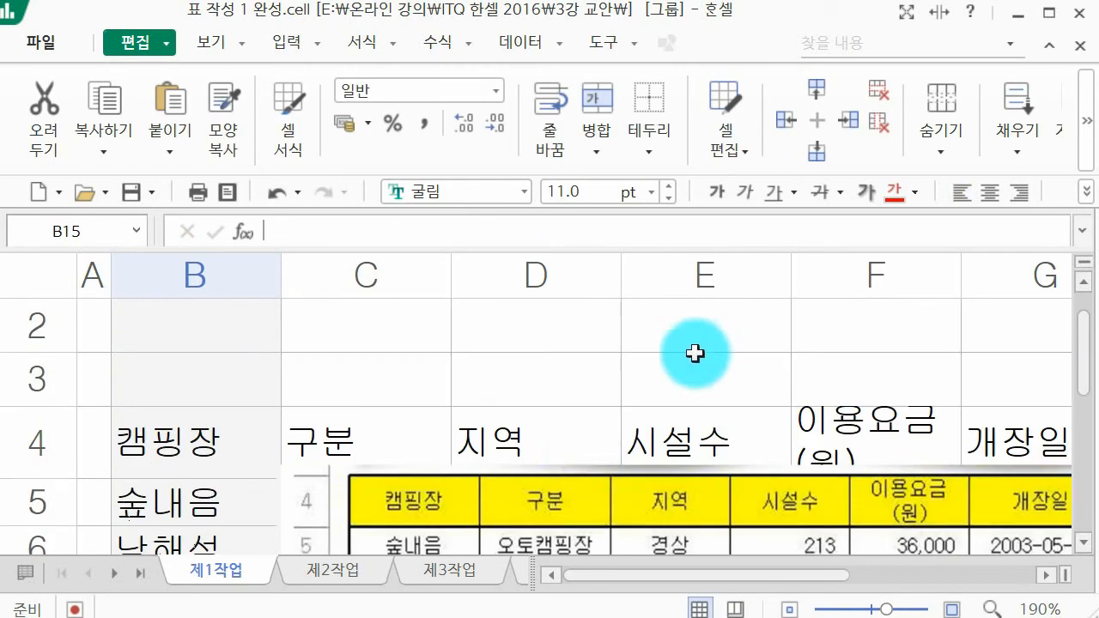
left_click_drag(544, 507, 726, 487)
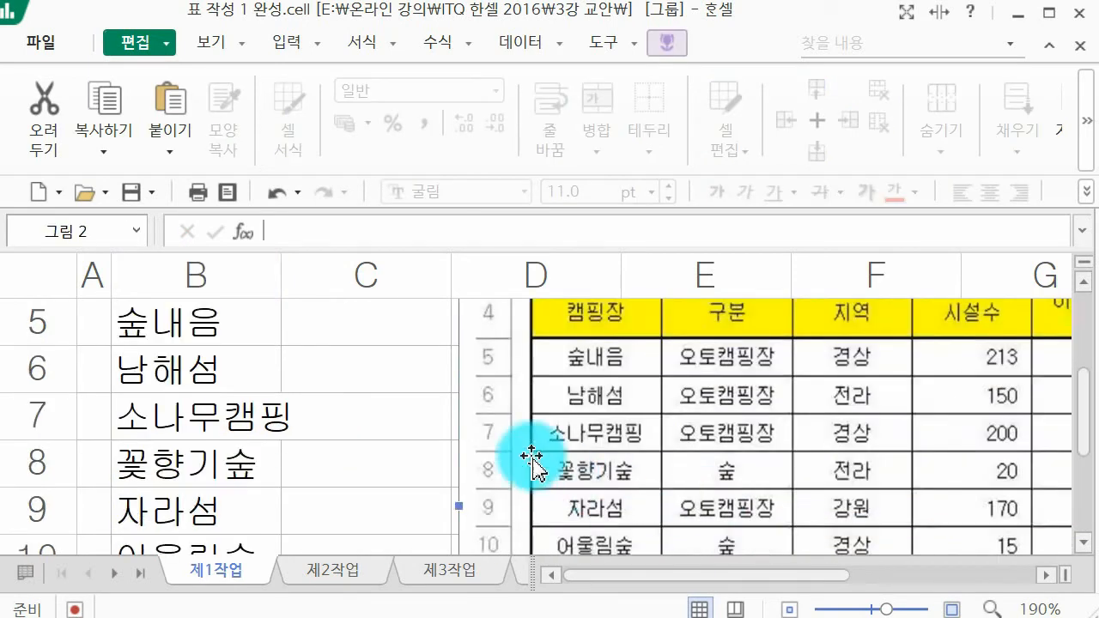
scroll(287, 300, "down", 3)
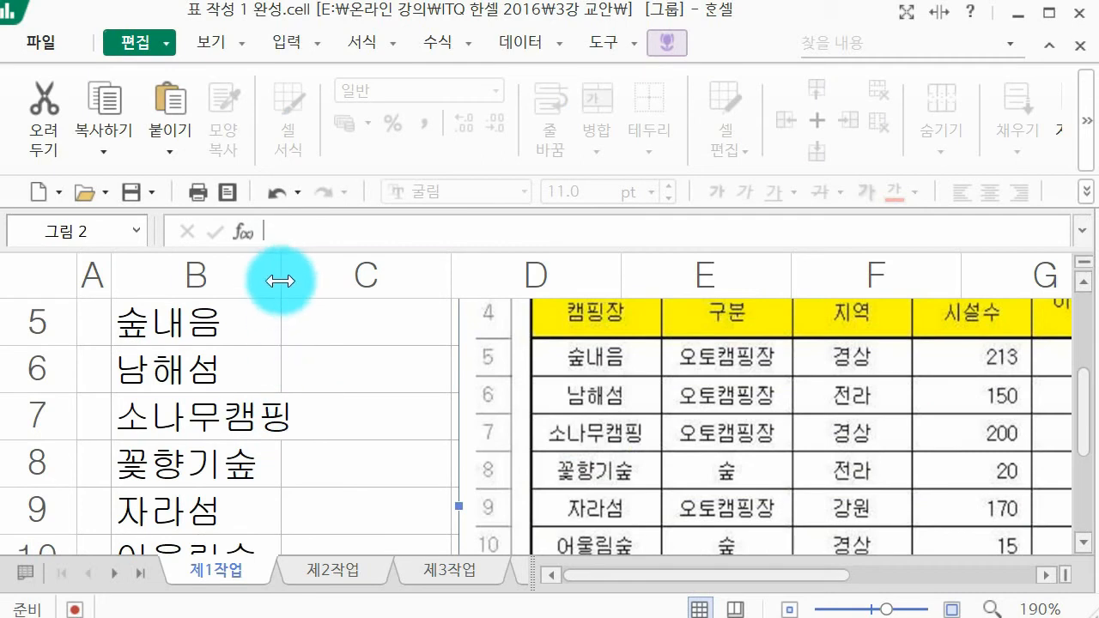
Step: Auto-fit column B, then narrow it until it is just wide enough for the campsite names
mouse_move(301, 297)
left_mouse_down()
mouse_move(283, 247)
mouse_move(344, 271)
mouse_move(306, 308)
left_mouse_up()
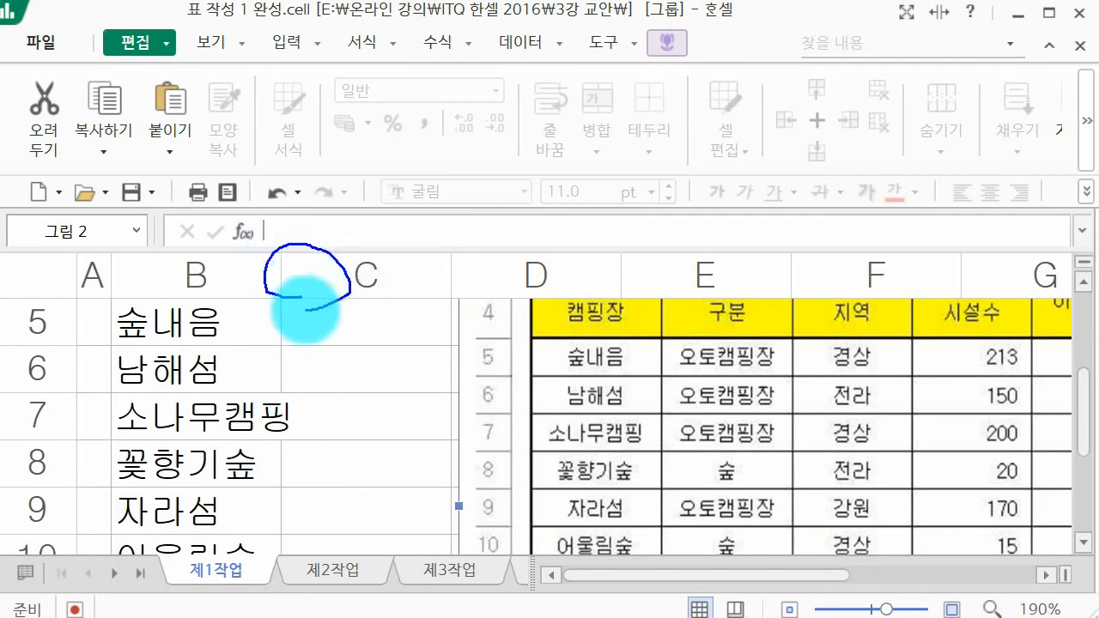
double_click(283, 274)
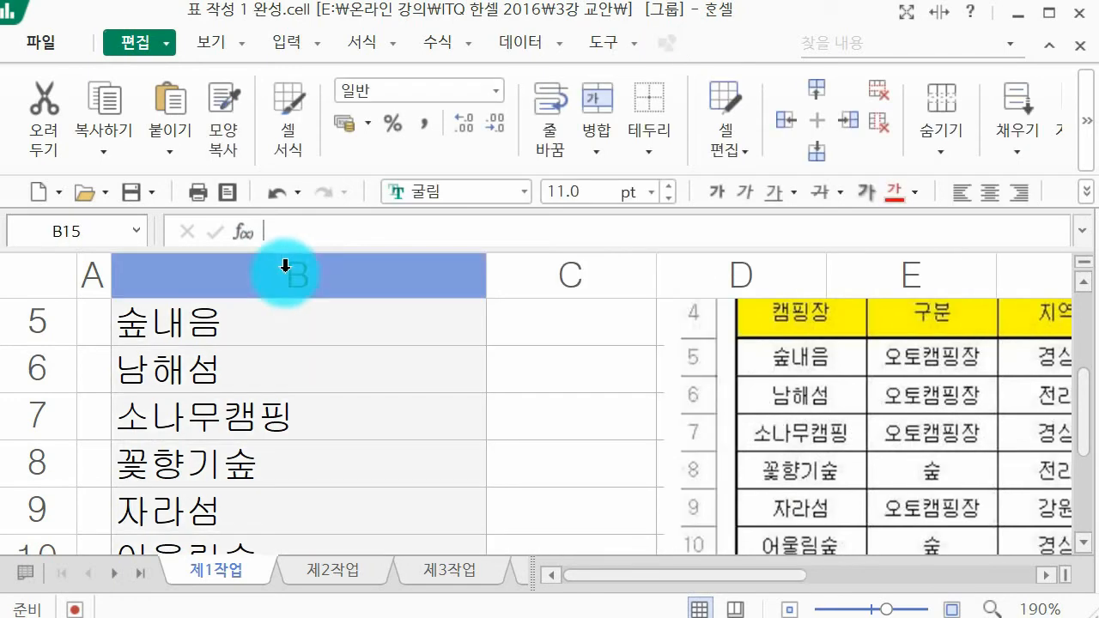
scroll(451, 326, "up", 1)
left_click(497, 269)
left_click_drag(491, 268, 311, 326)
scroll(311, 327, "down", 2)
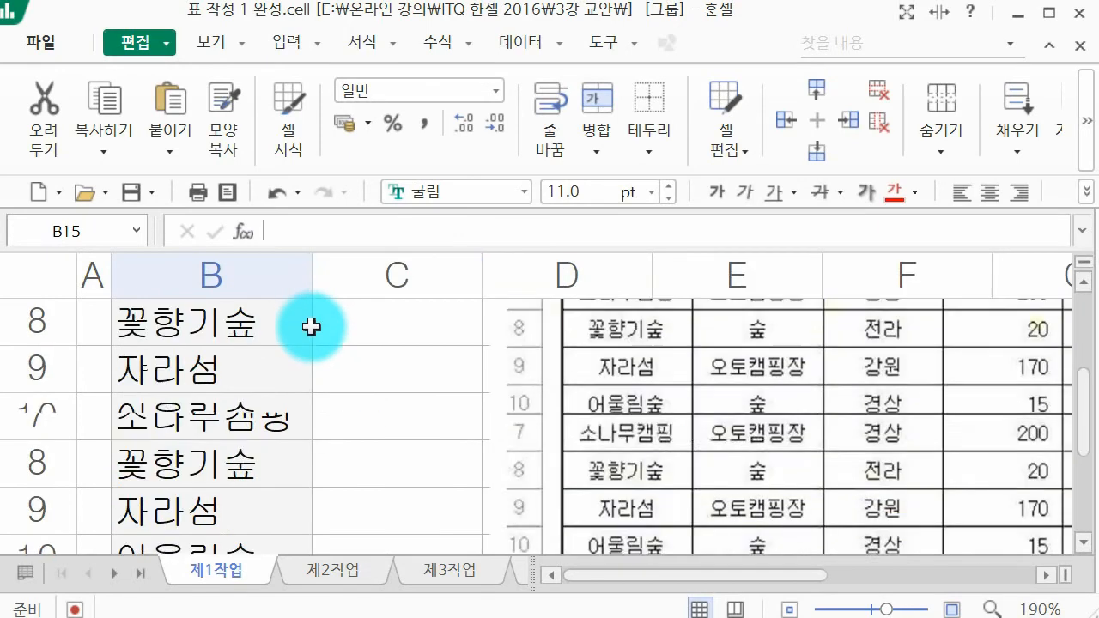
Step: Enter the category 오토캠핑장 in each of cells C5 to C7
scroll(321, 338, "up", 2)
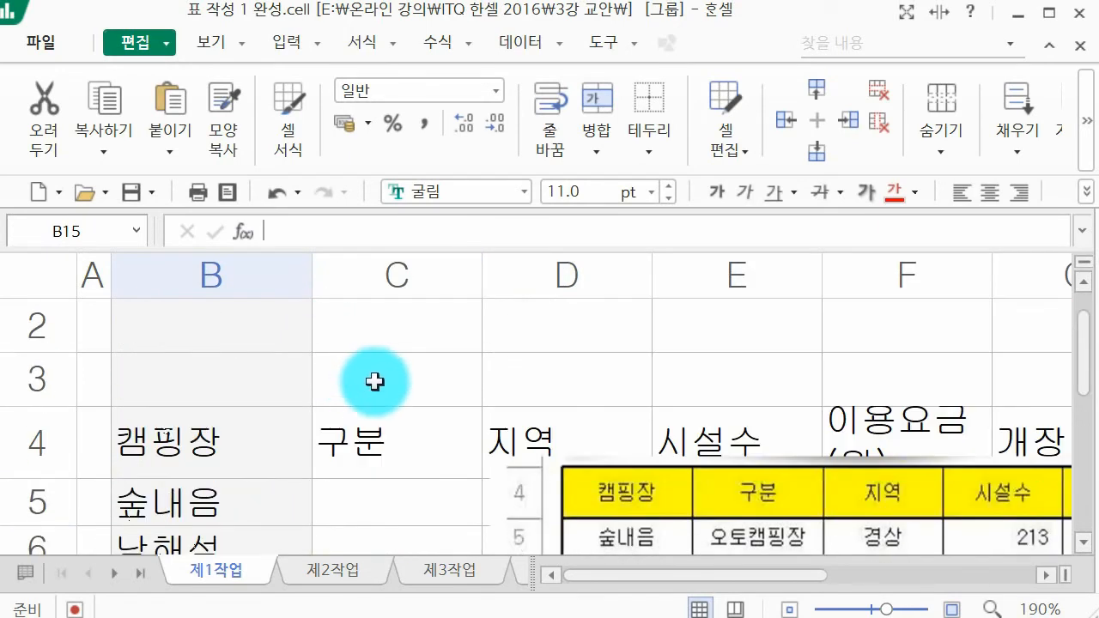
left_click(397, 487)
scroll(397, 487, "down", 1)
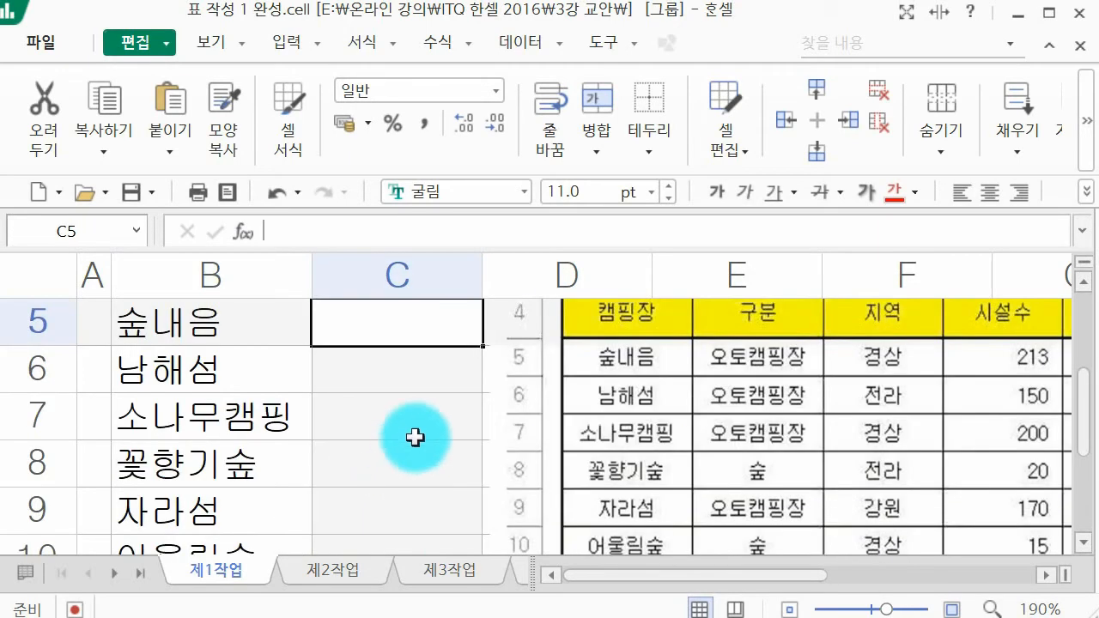
type("오토캠")
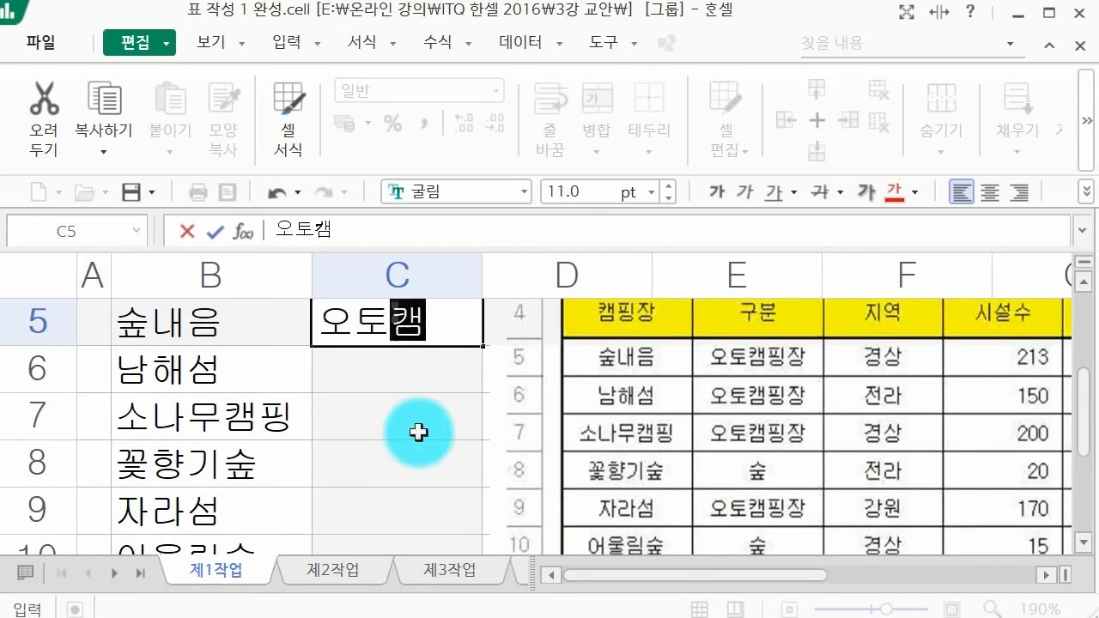
type("핑장")
key("Return")
type("오토캠핑장")
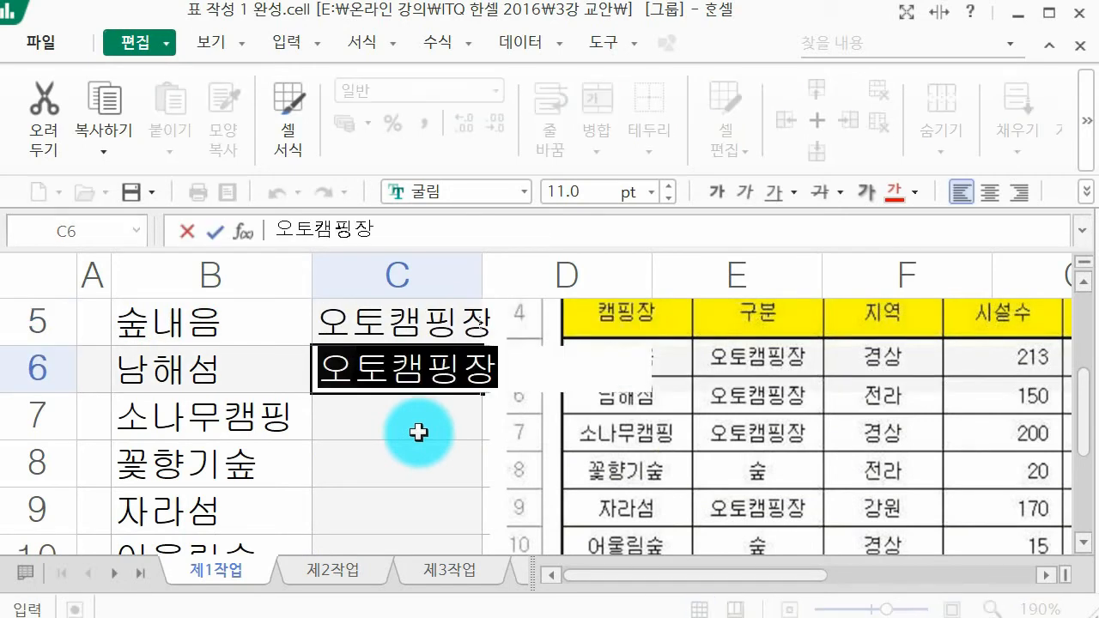
key("Return")
type("오토캠핑장")
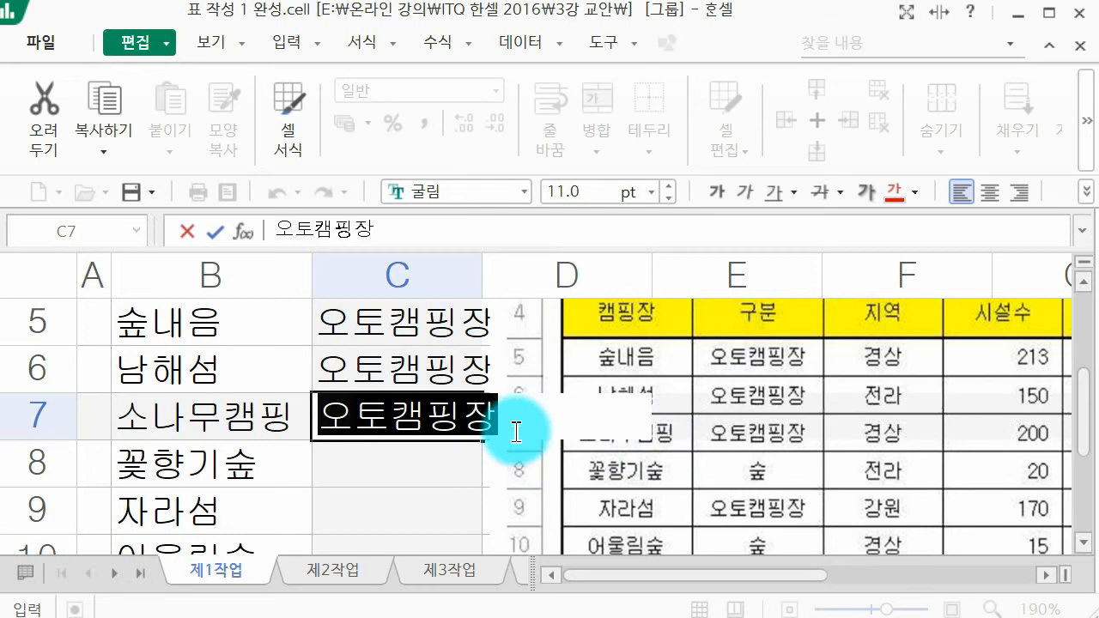
key("Return")
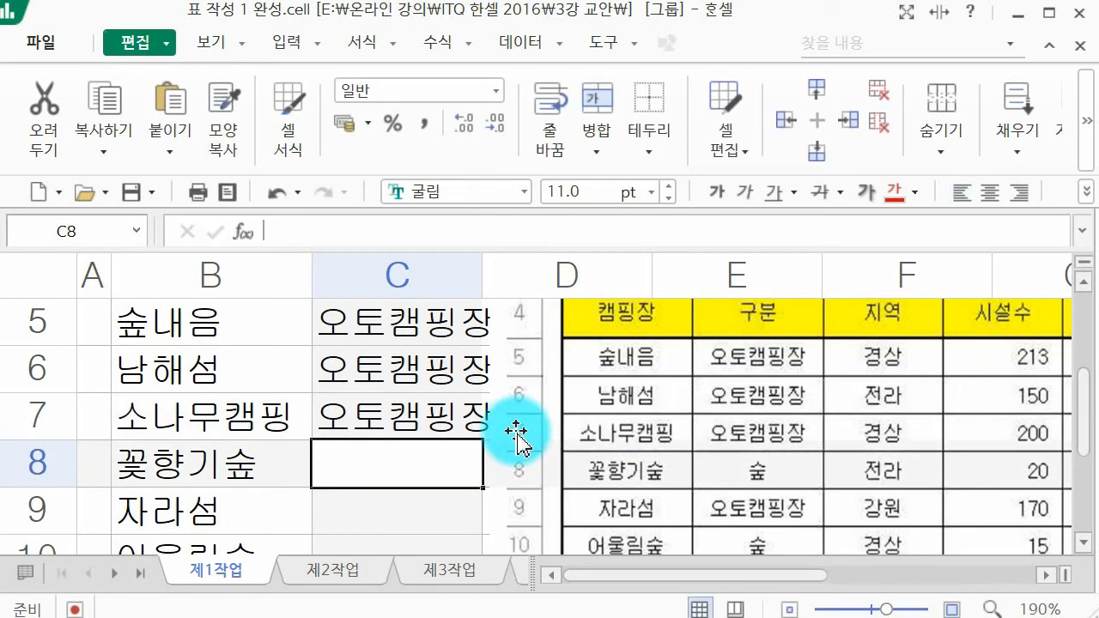
Step: Fill cells C8 to C12 with the categories 숲, 오토캠핑장, 숲, 휴양림 and 휴양림
type("숲")
key("Return")
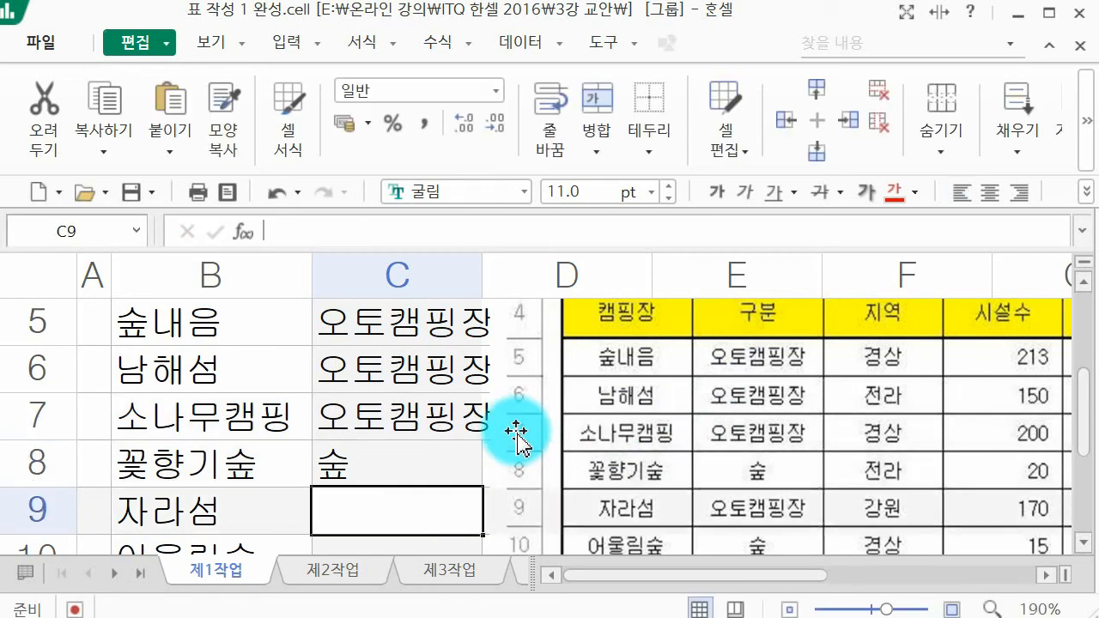
type("오")
key("Return")
type("숲")
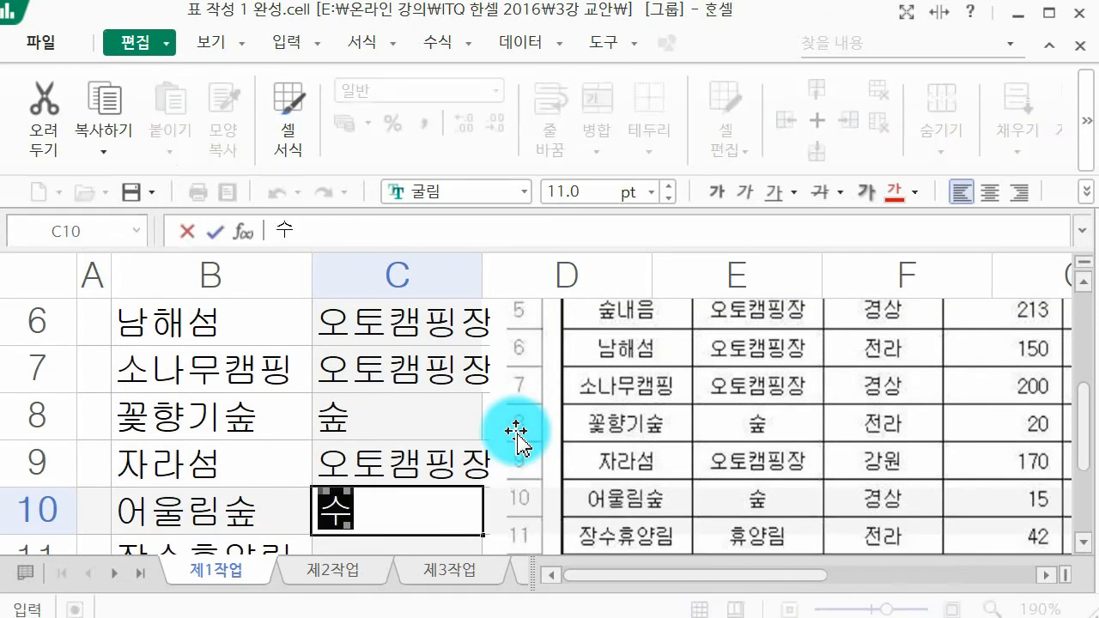
key("Return")
type("휴양림")
key("Return")
type("휴")
key("Return")
Step: Crop the row numbers and the already entered 캠핑장 and 구분 columns off the table picture
scroll(761, 352, "up", 3)
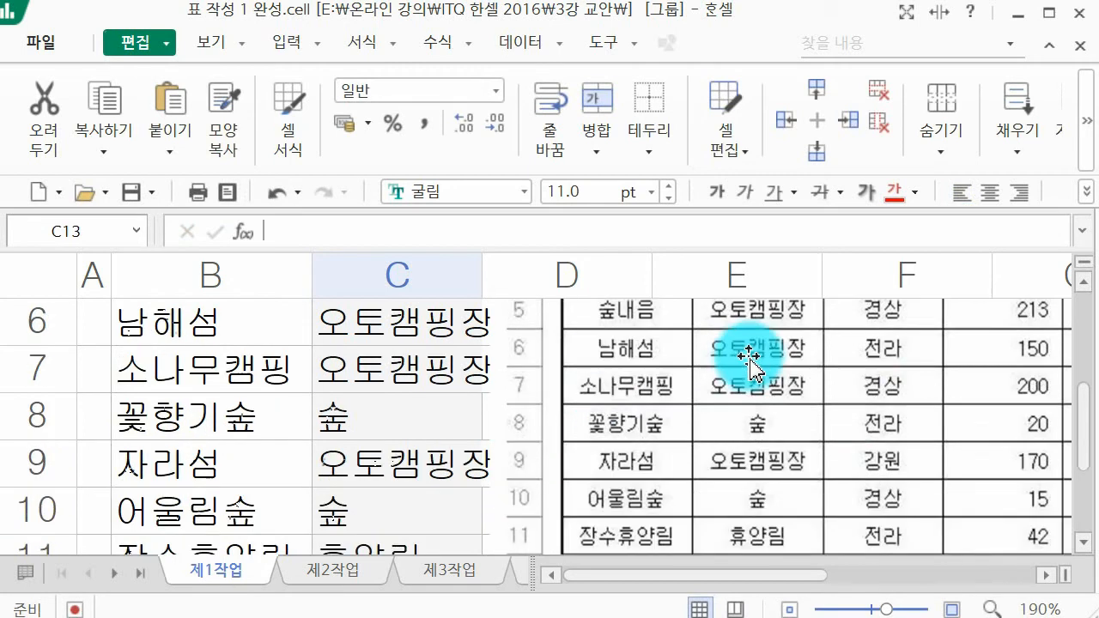
left_click(863, 517)
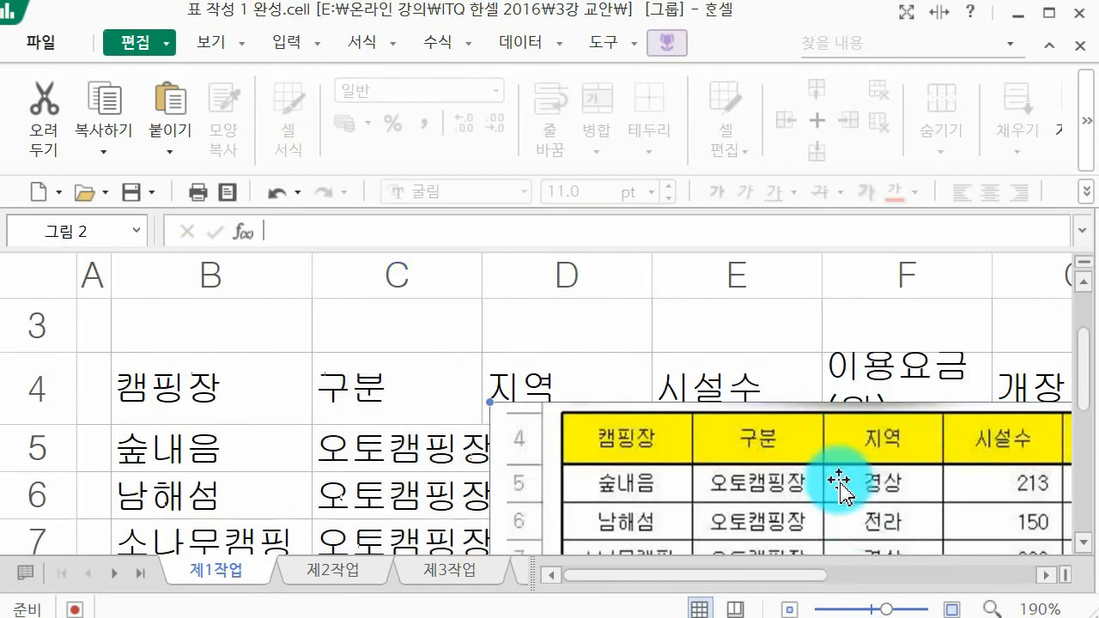
left_click(677, 48)
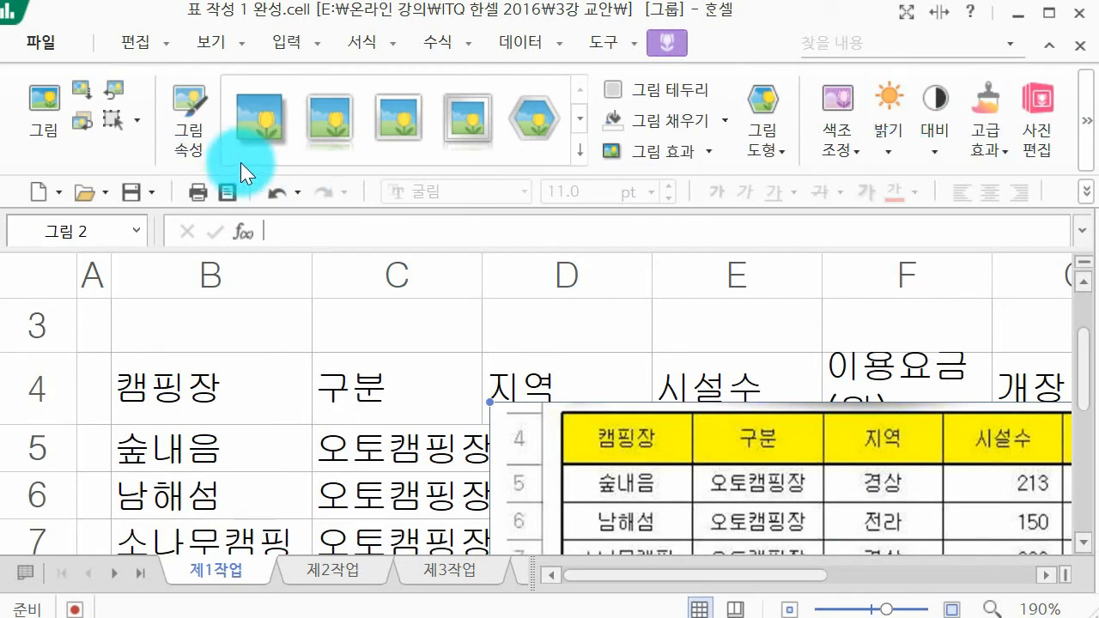
left_click(1087, 142)
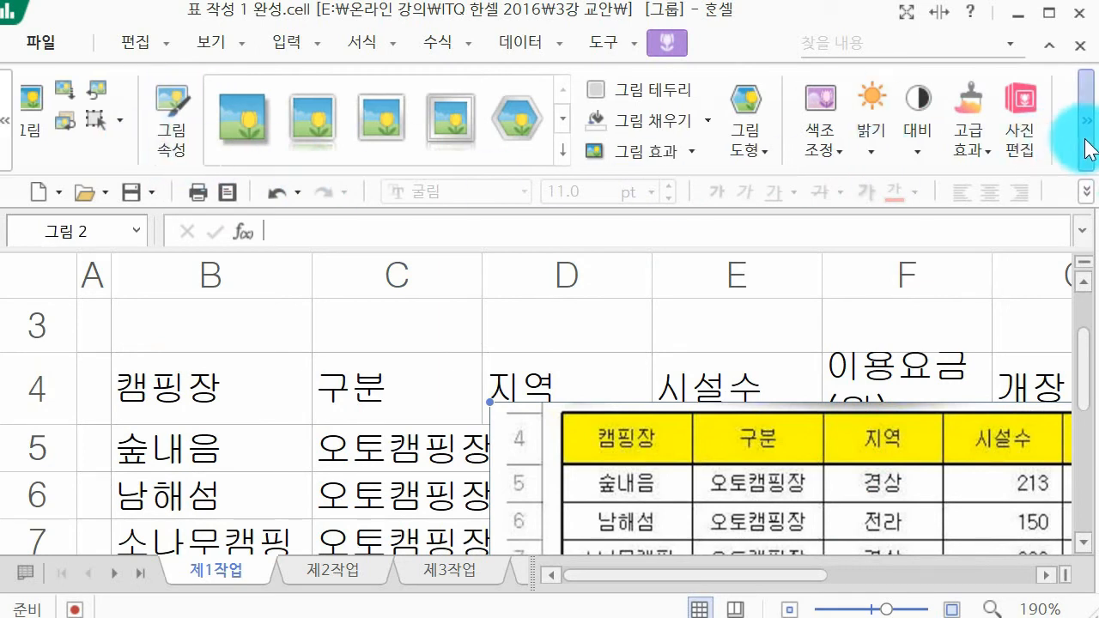
left_click(1087, 144)
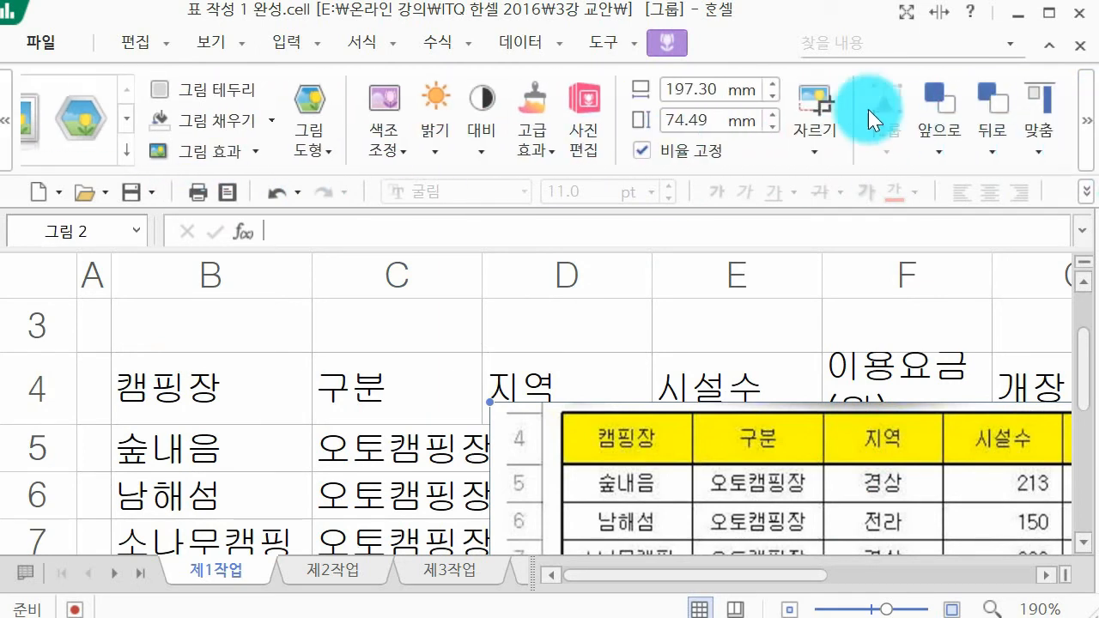
left_click(818, 96)
scroll(704, 360, "down", 2)
scroll(560, 403, "up", 1)
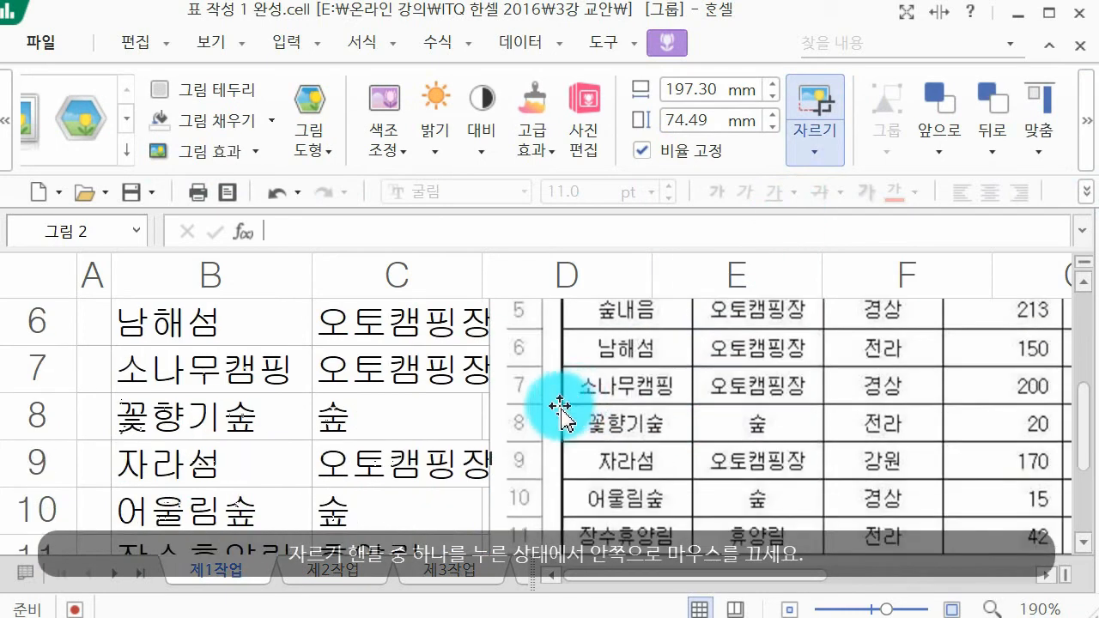
scroll(661, 404, "up", 1)
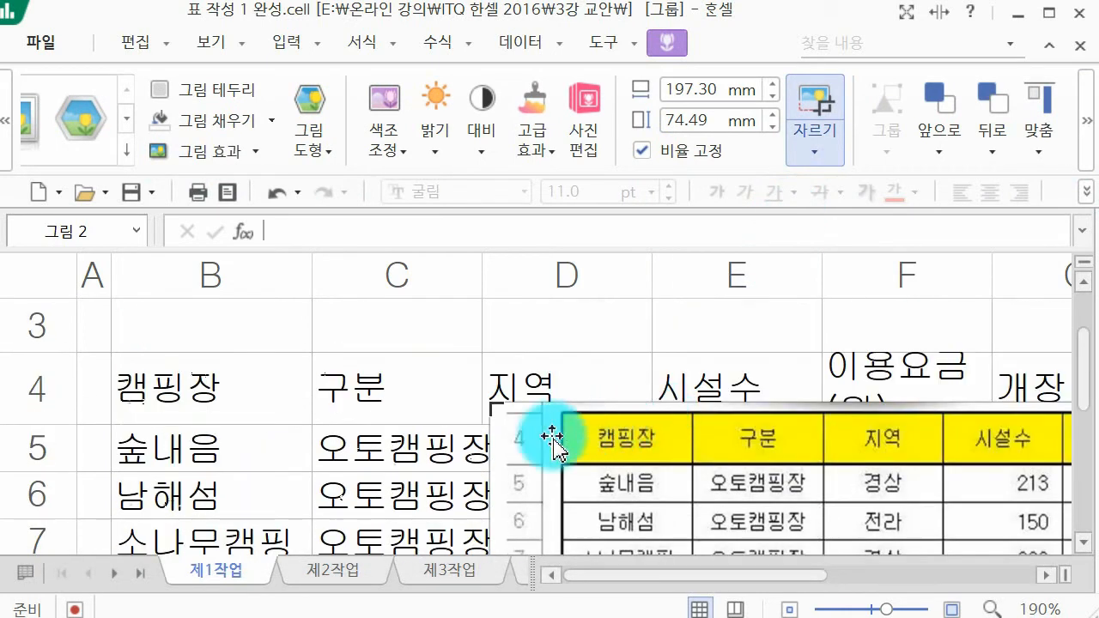
mouse_move(564, 414)
left_mouse_down()
mouse_move(861, 421)
mouse_move(823, 400)
left_mouse_up()
left_click(719, 316)
Step: Place the cropped picture at the start of column E and widen column C to fit 오토캠핑장
left_click_drag(872, 474, 716, 479)
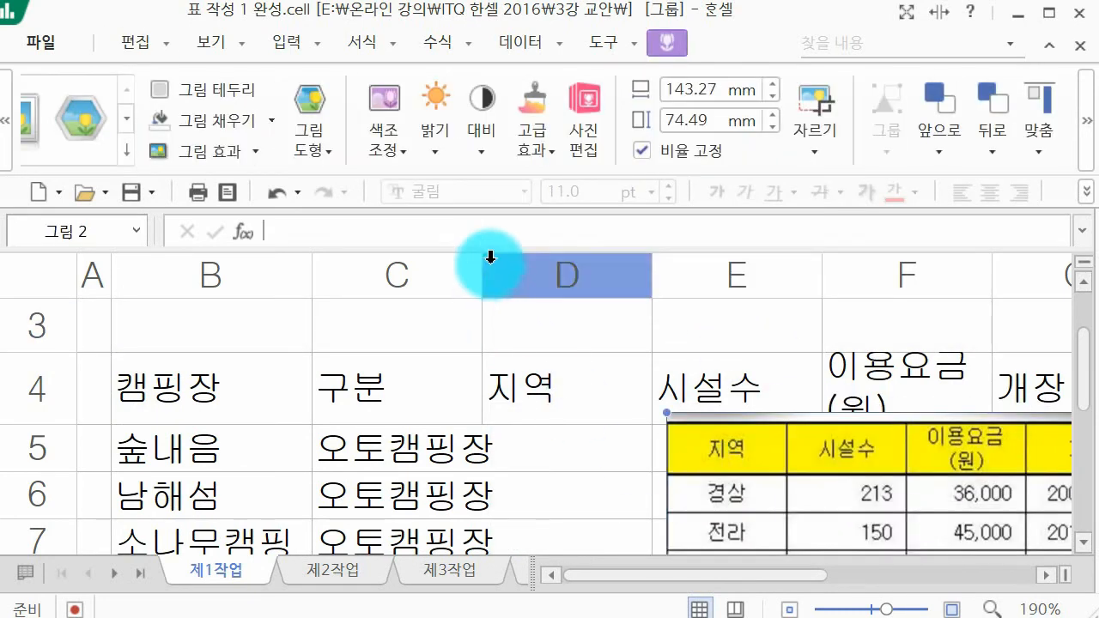
left_click_drag(484, 262, 510, 270)
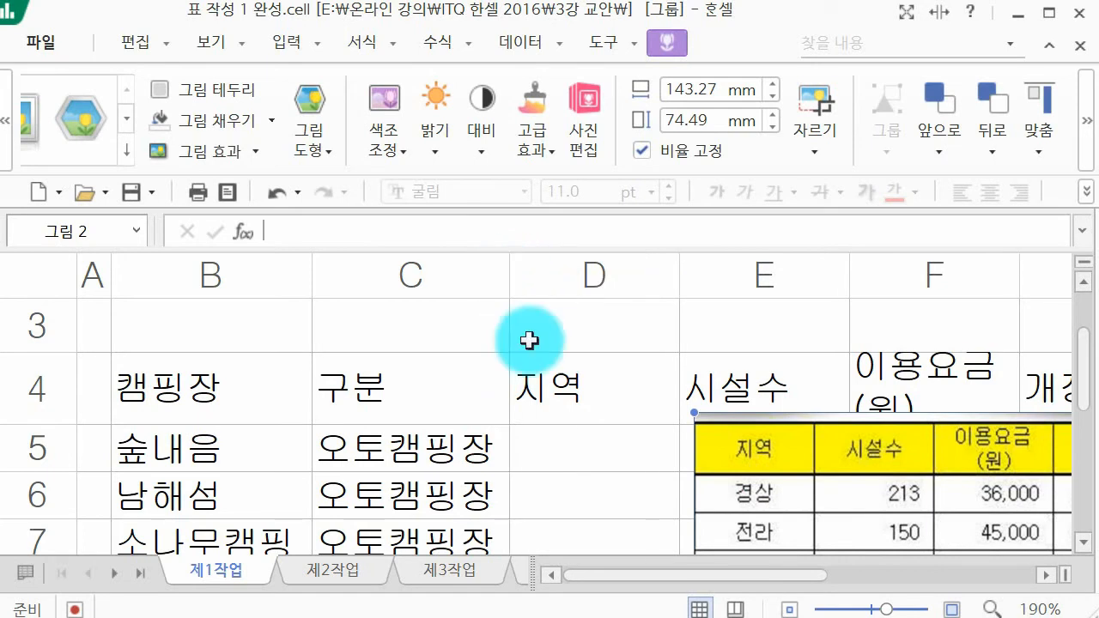
Step: Enter the regions 경상, 전라 and 경상 in cells D5 to D7
left_click(584, 445)
type("경상")
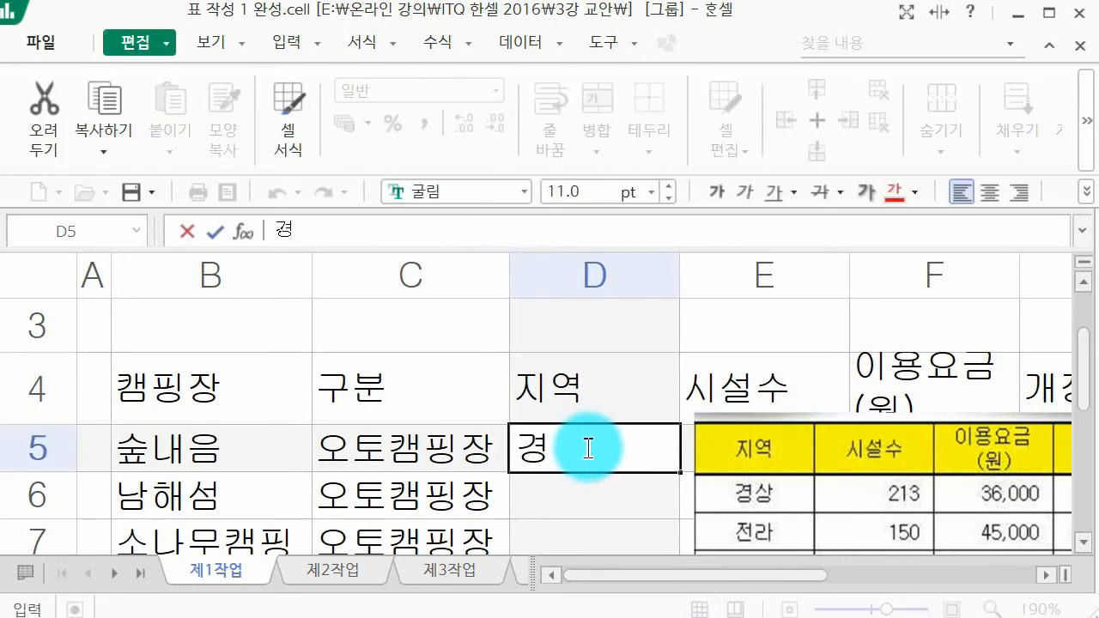
key("Return")
type("ㅈㄴㄴ라")
key("Return")
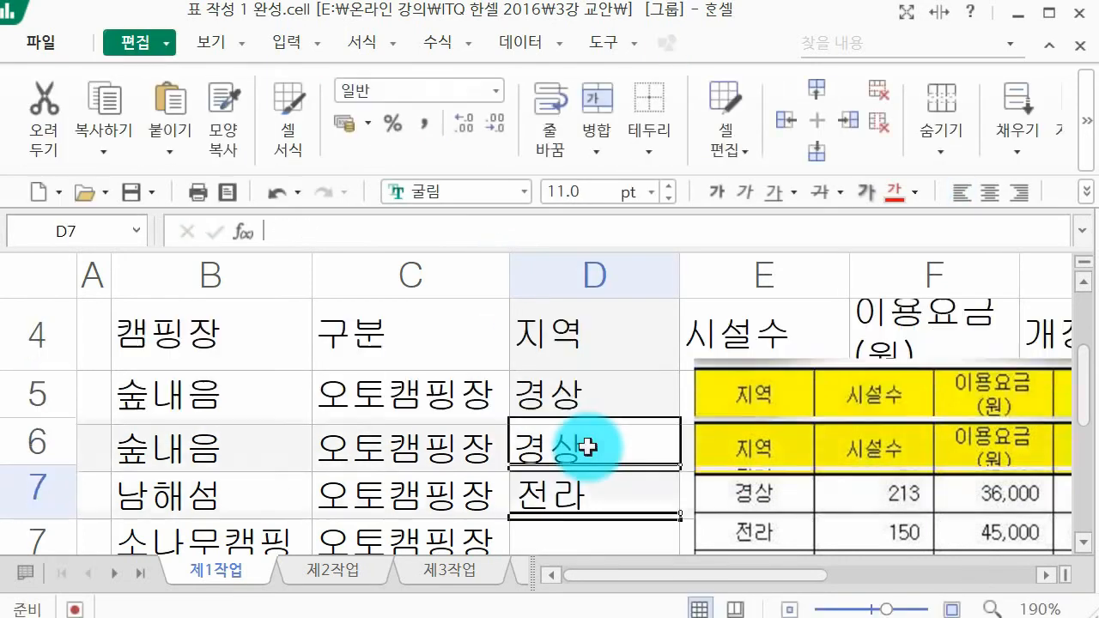
type("경상")
key("Return")
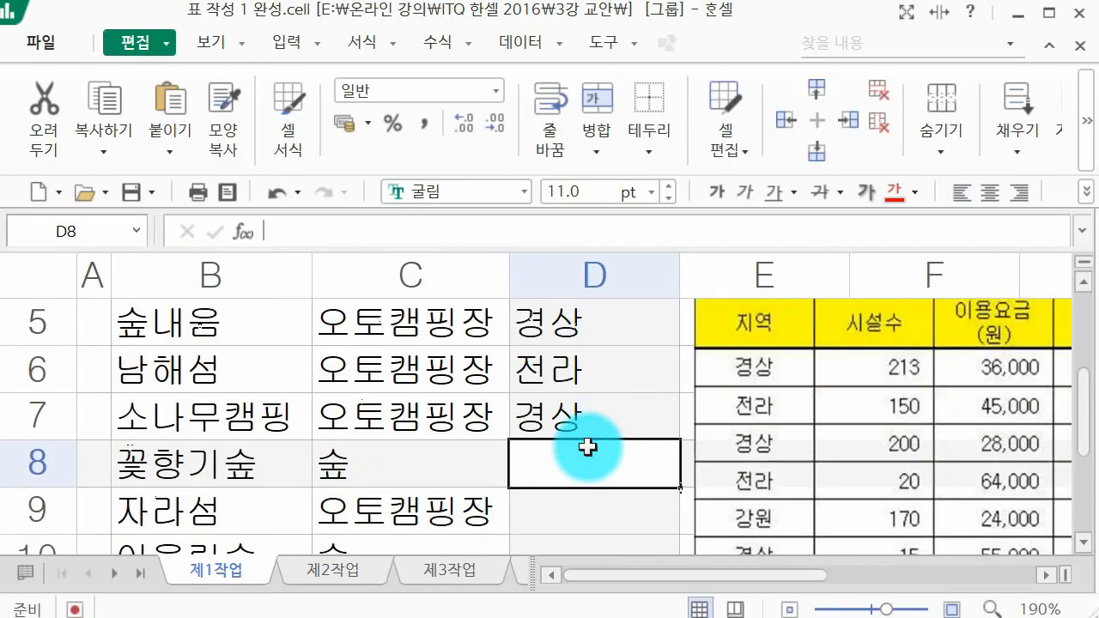
Step: Enter the regions 전라 and 강원 in cells D8 and D9
type("ㅈㅓㄴㄹ")
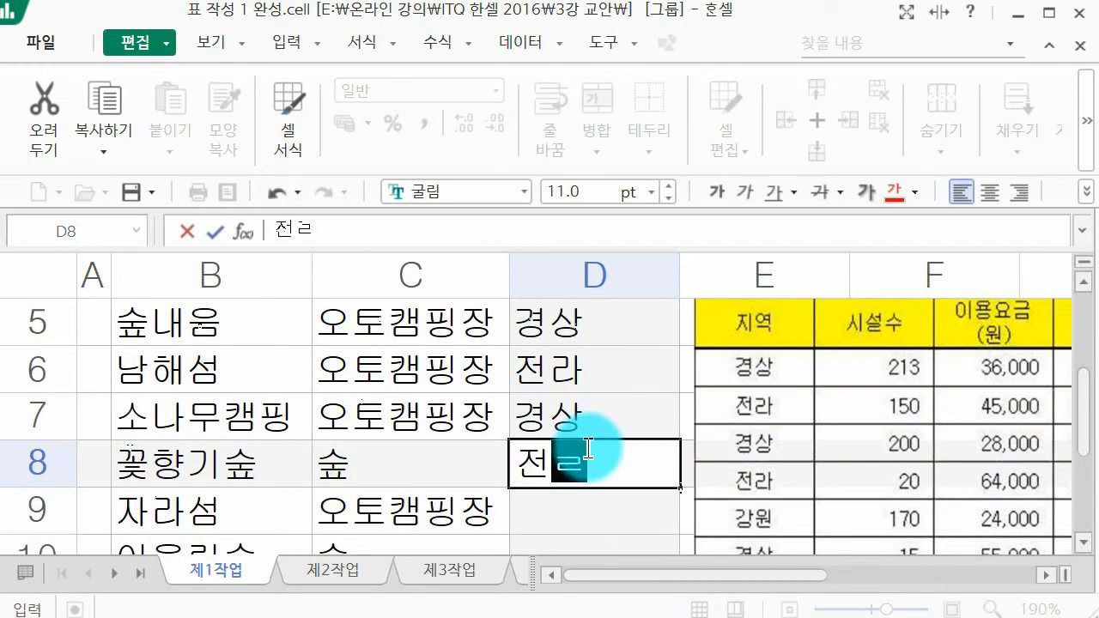
type("ㅏ")
key("Return")
type("강원")
key("Return")
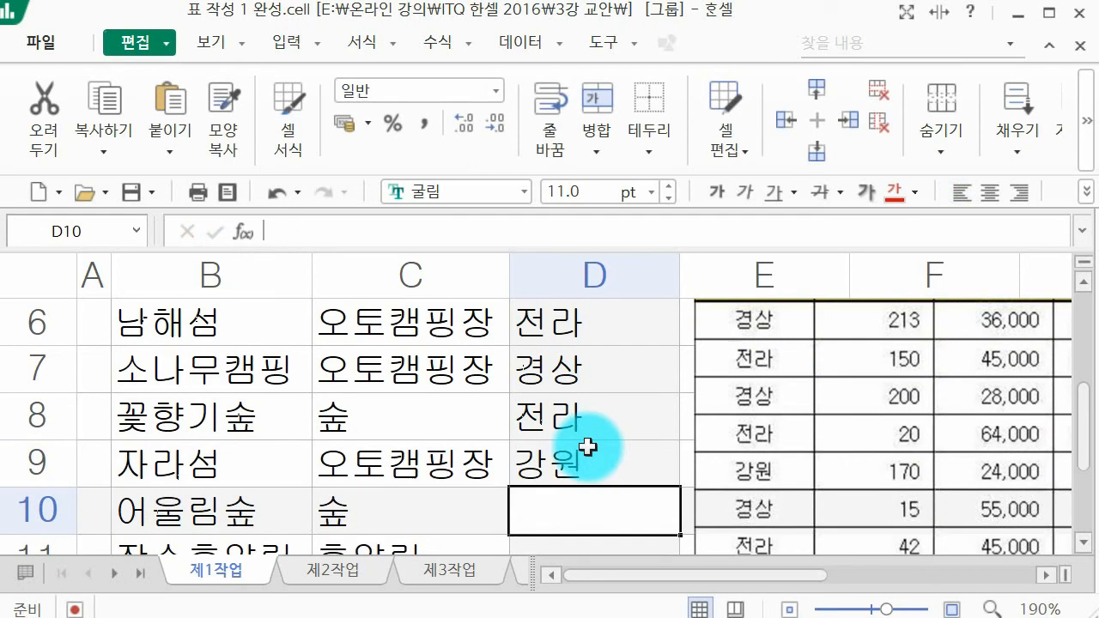
Step: Enter the regions 경상, 전라 and 강원 in cells D10 to D12
type("경상")
key("Return")
type("전라")
key("Return")
type("강원")
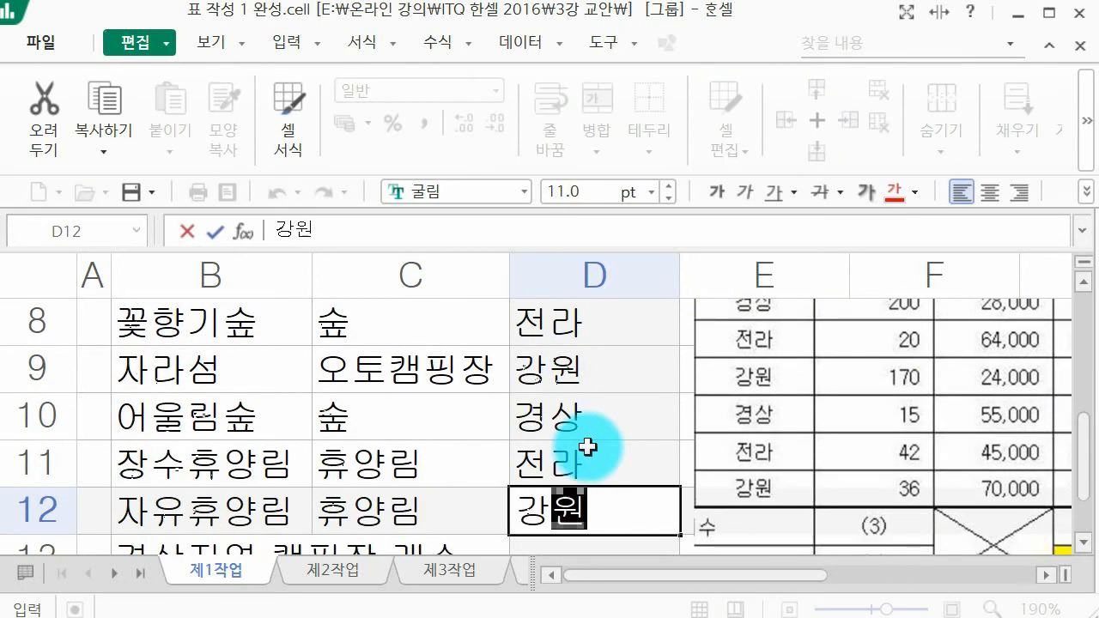
key("Return")
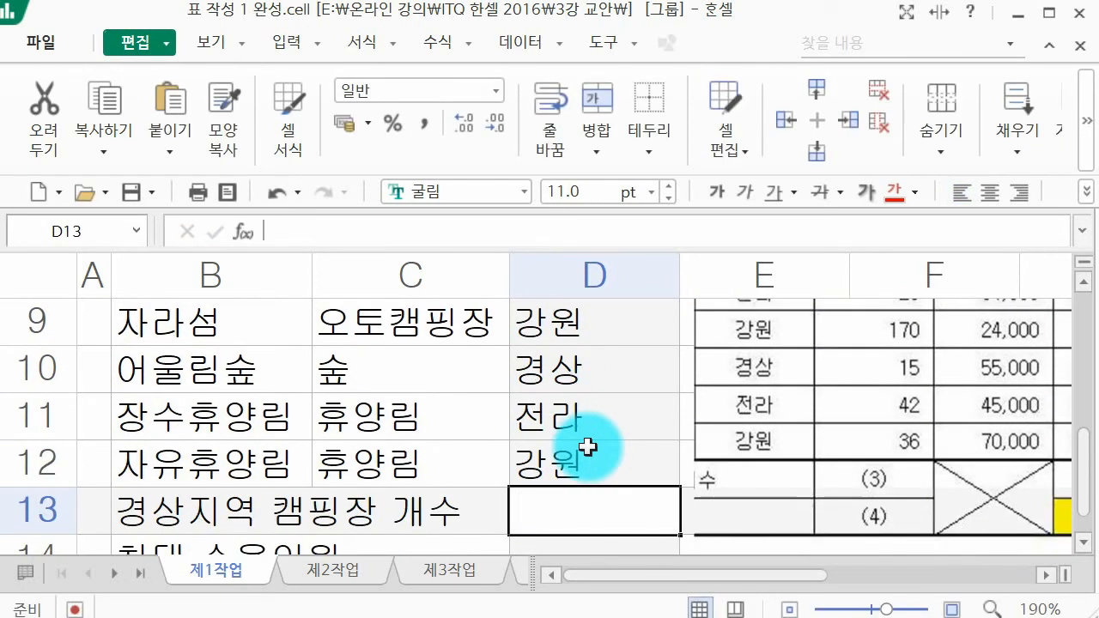
Step: Shift the table picture over toward column F to free most of column E for entry
scroll(876, 352, "up", 2)
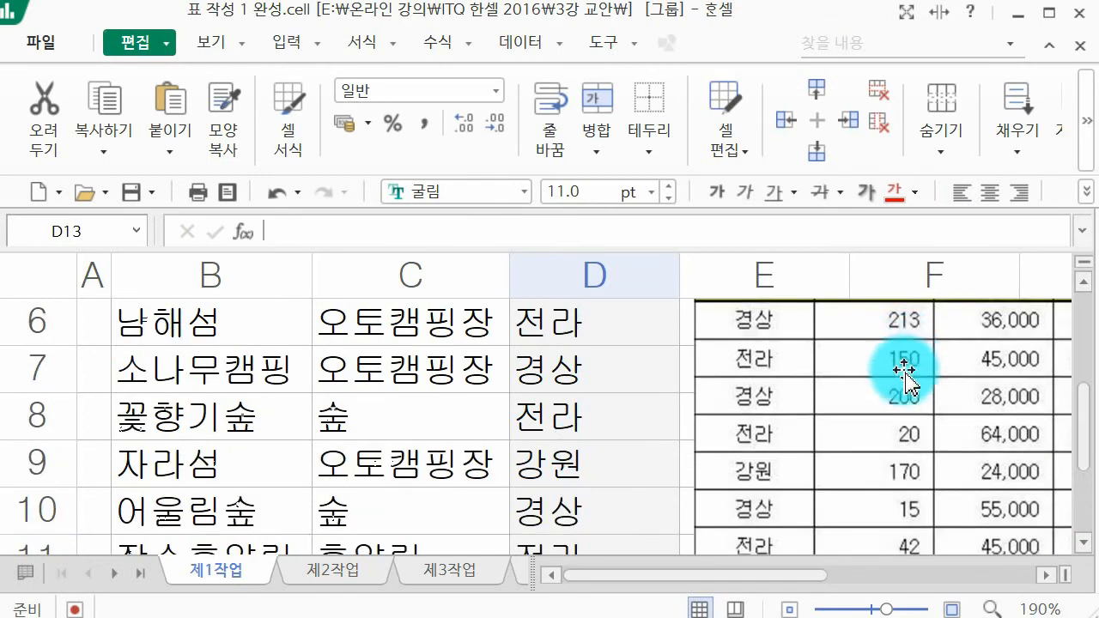
left_click_drag(871, 454, 989, 444)
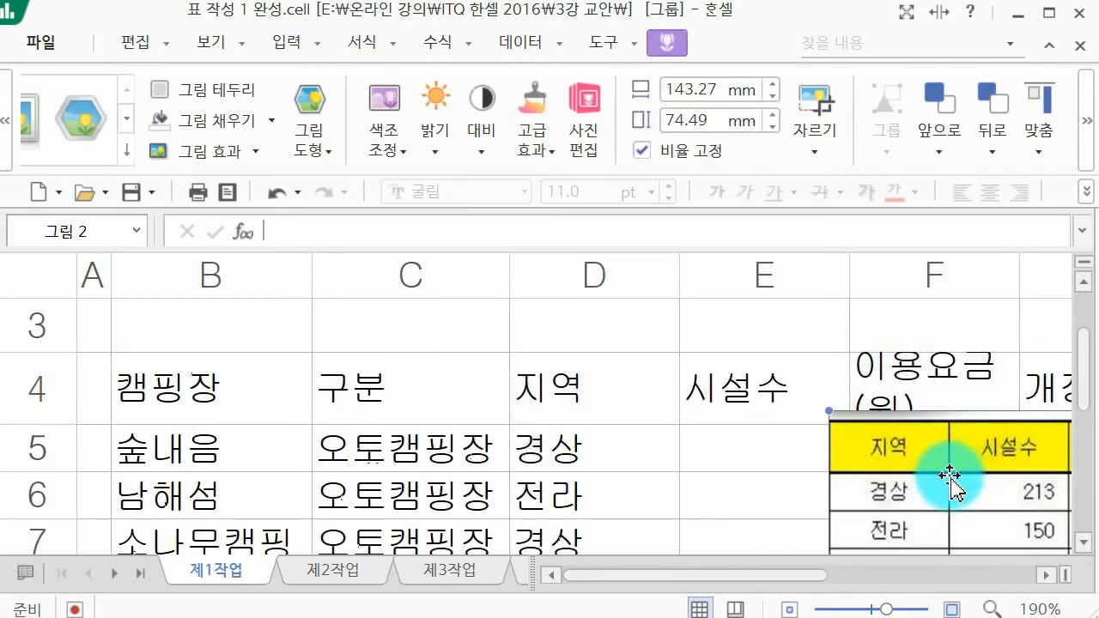
Step: Enter the facility counts 213, 150, 200, 20 and 170 in cells E5 to E9
left_click(770, 452)
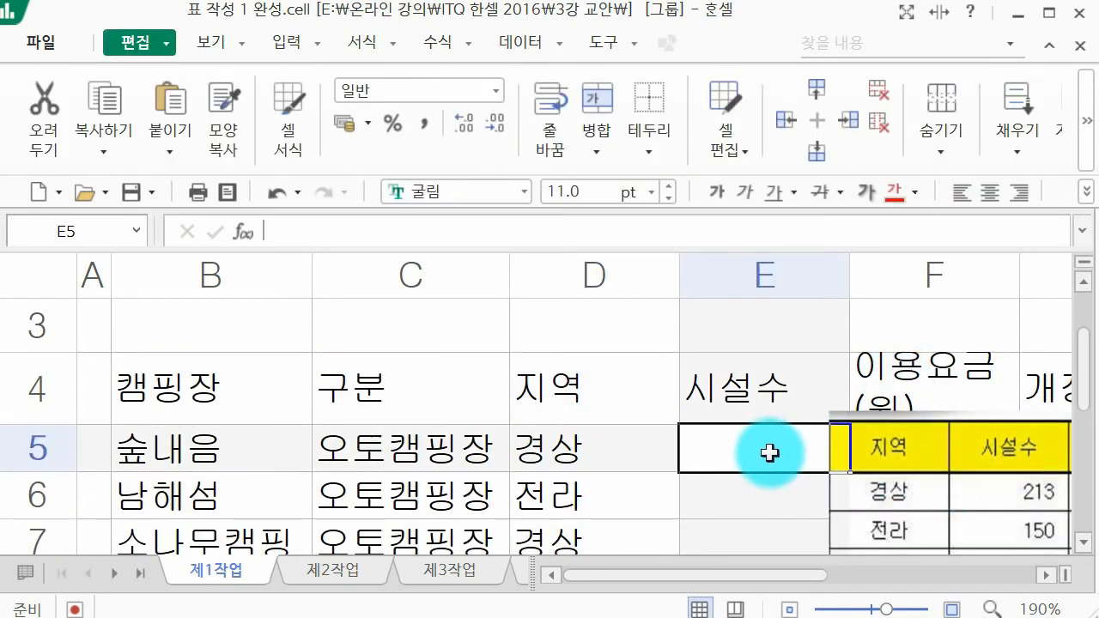
type("213")
key("Return")
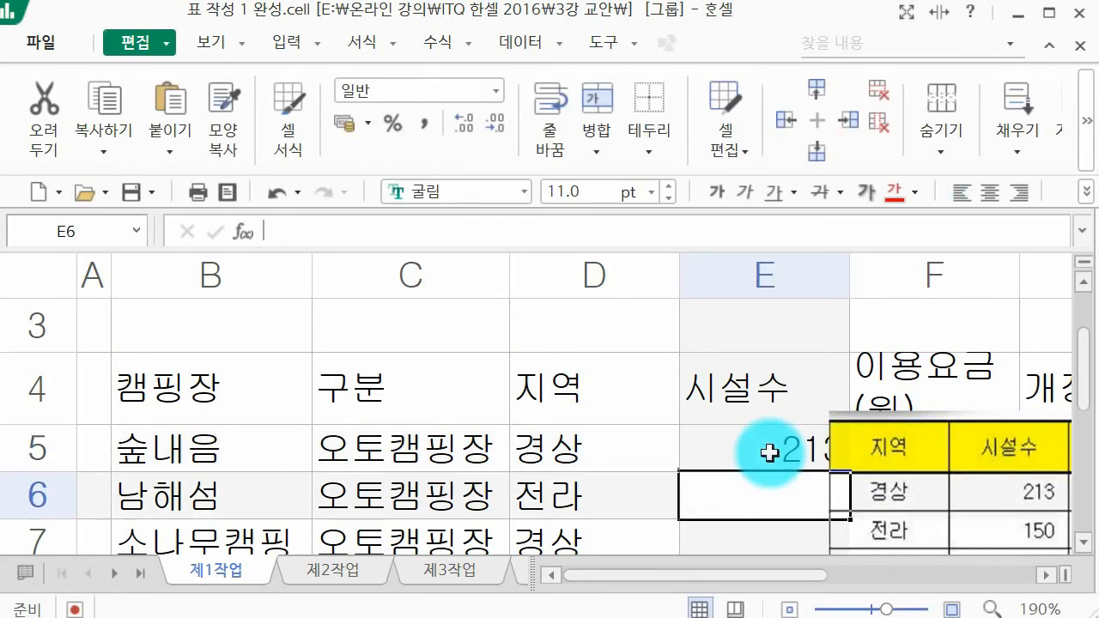
type("150")
key("Return")
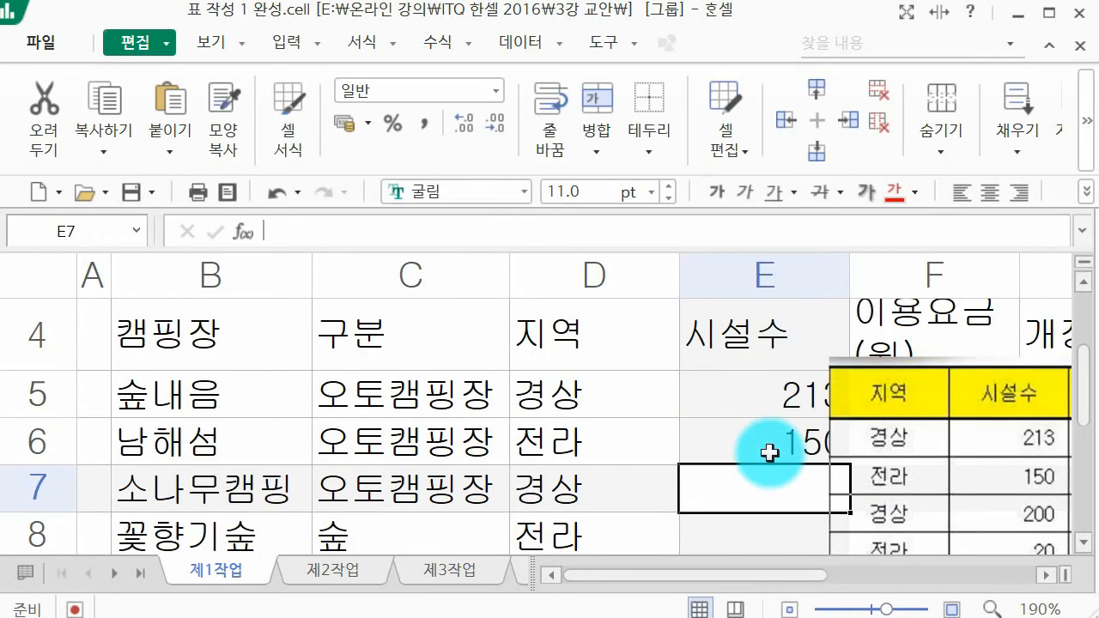
type("200")
key("Return")
type("20")
key("Return")
type("170")
key("Return")
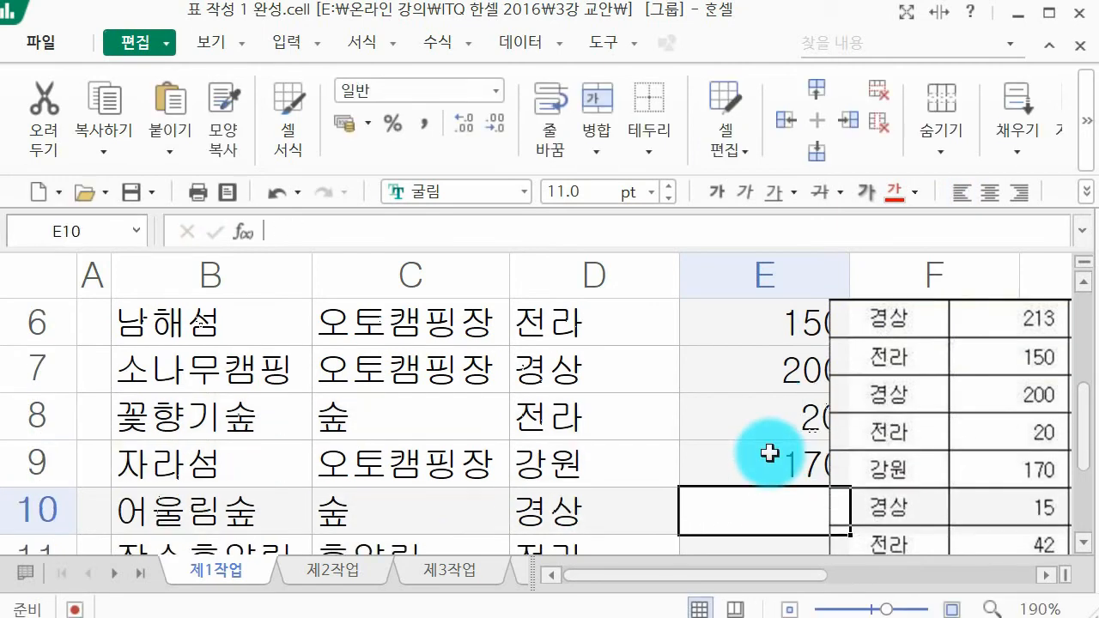
Step: Enter the facility counts 15, 42 and 36 in cells E10 to E12
type("15")
key("Return")
type("42")
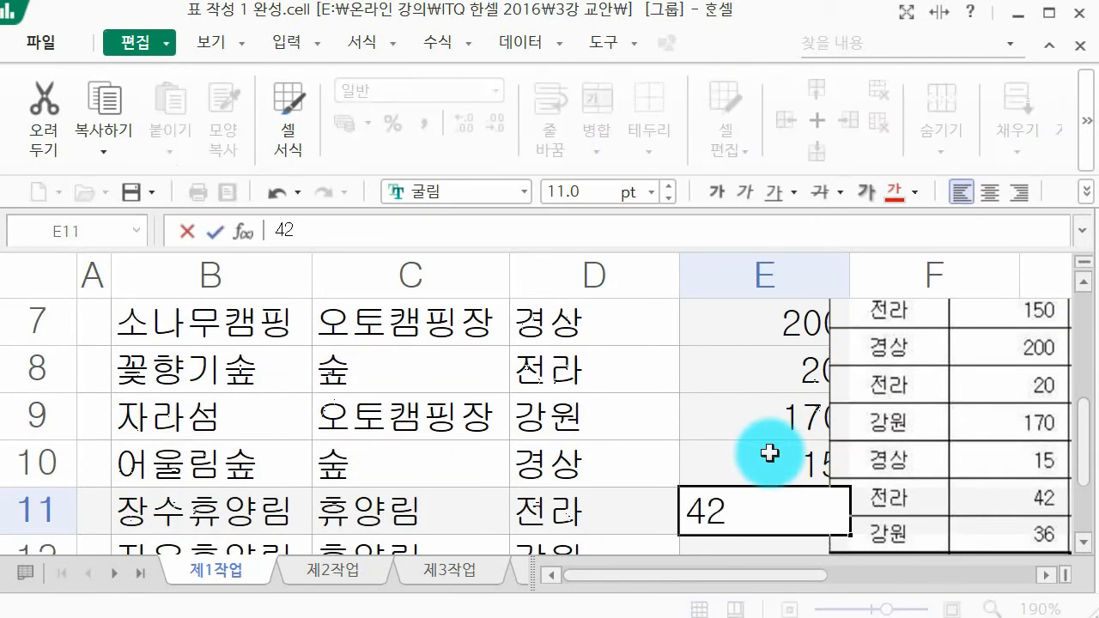
key("Return")
type("36")
key("Return")
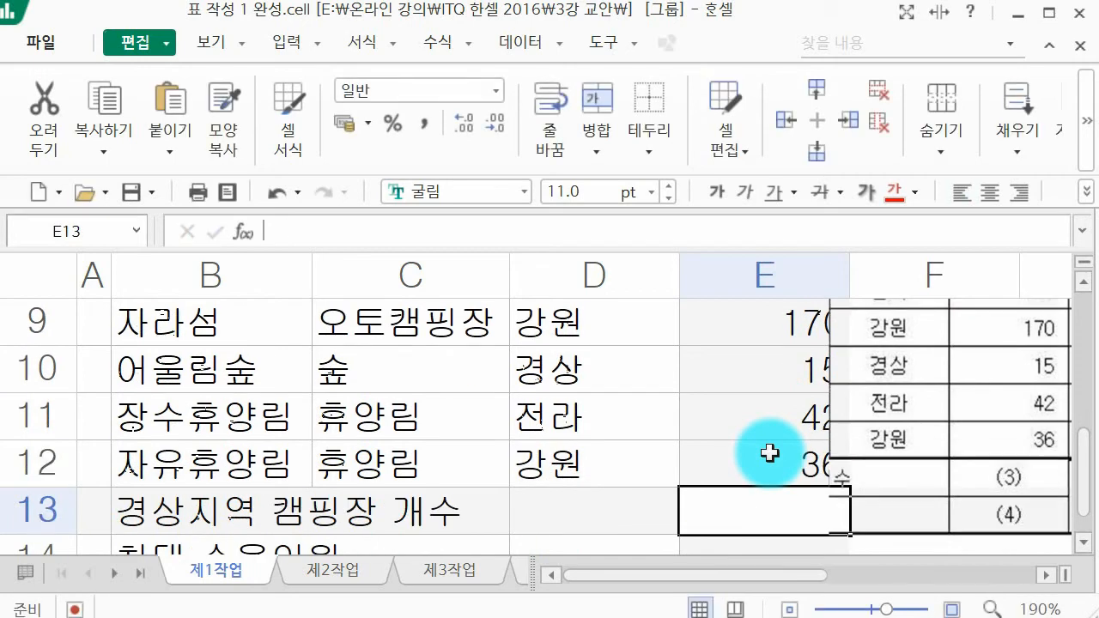
Step: Crop the table picture so it starts at the 이용요금(원) column, and place it beside column F
left_click(859, 400)
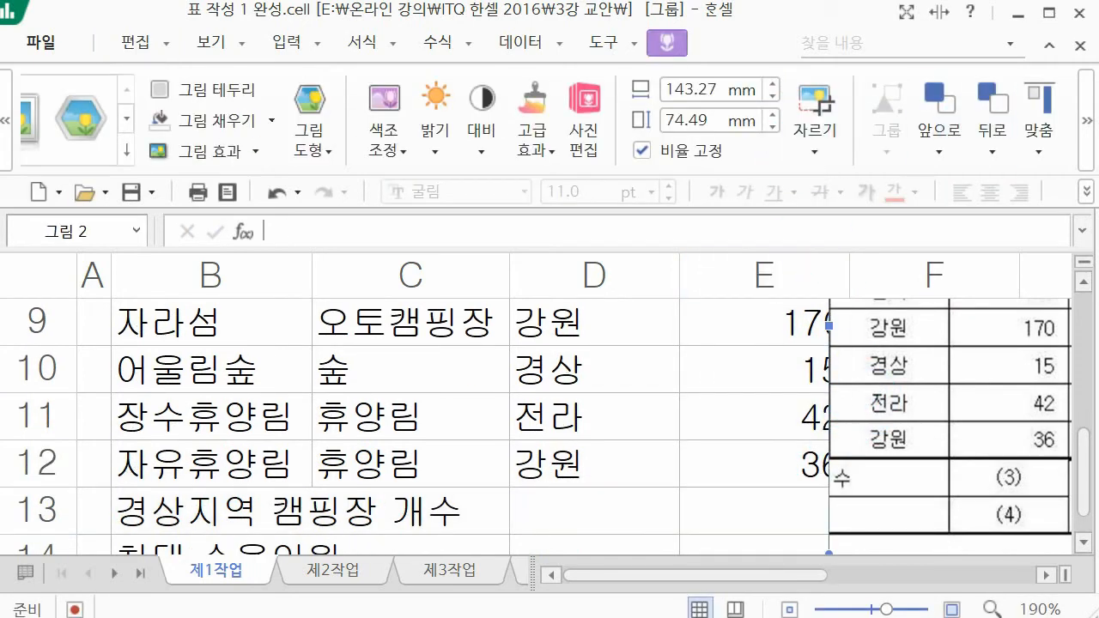
left_click(1091, 114)
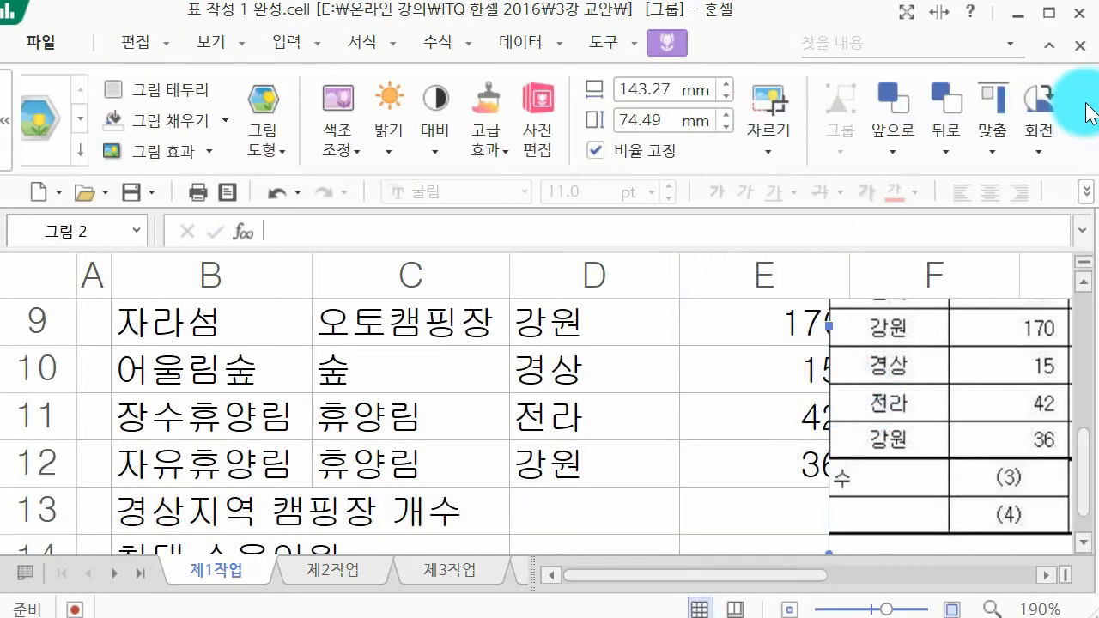
left_click(760, 97)
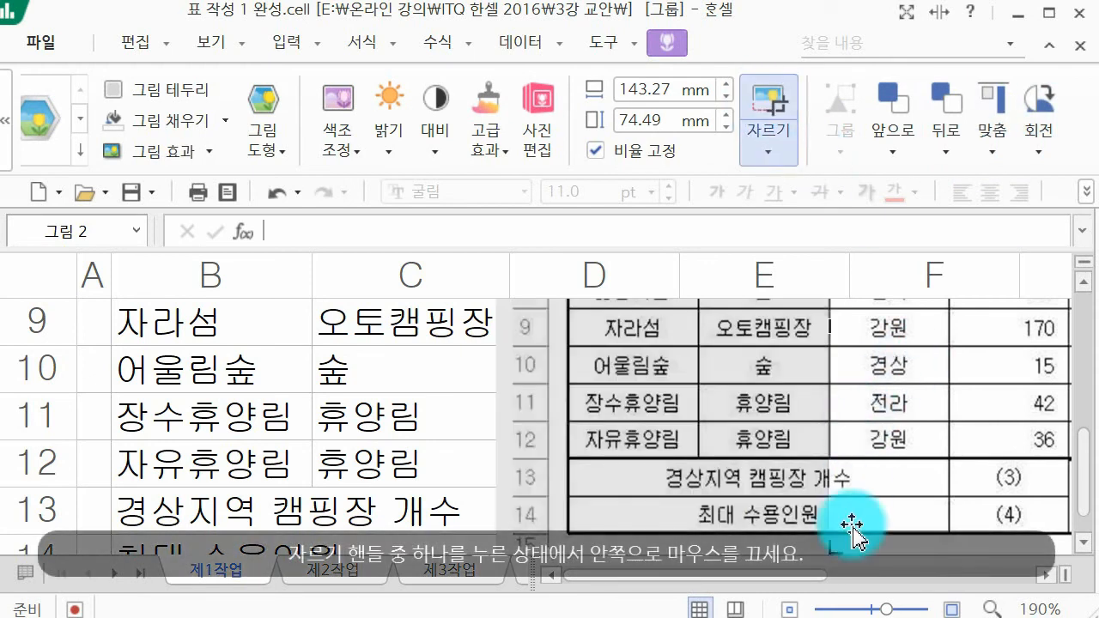
scroll(841, 492, "up", 1)
scroll(842, 492, "up", 1)
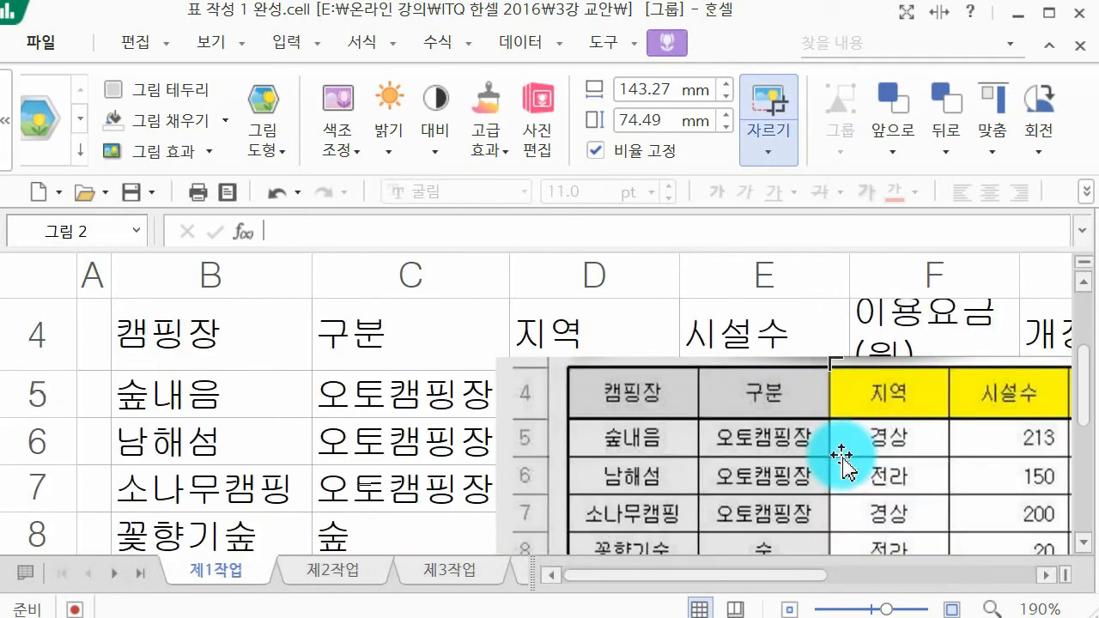
left_click_drag(835, 361, 293, 364)
left_click(761, 422)
left_click(982, 395)
left_click_drag(704, 462, 657, 456)
left_click_drag(790, 573, 764, 574)
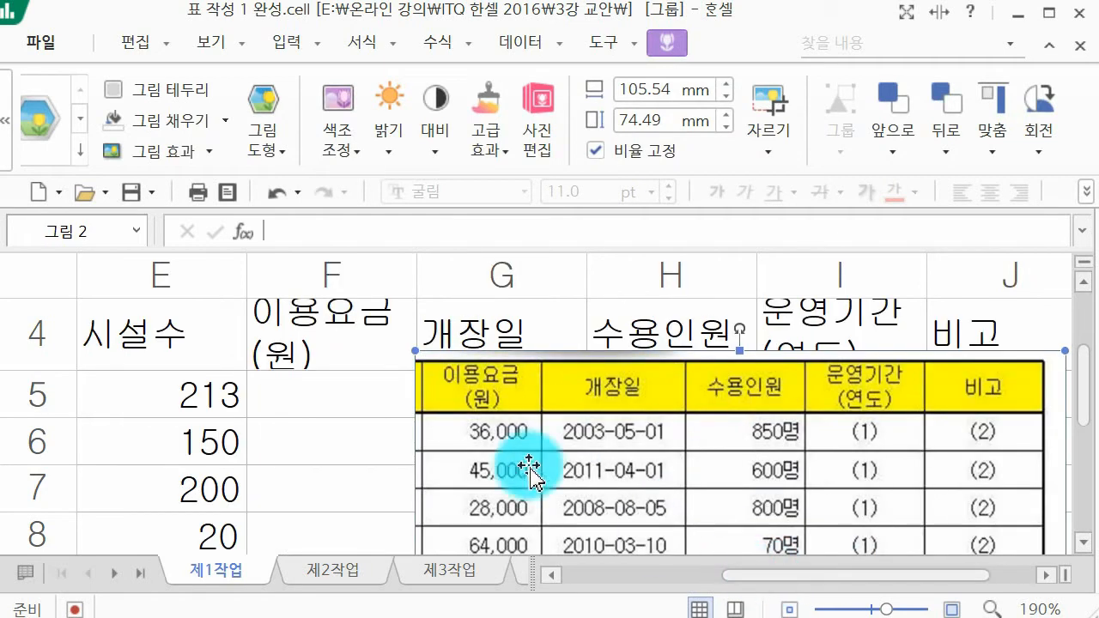
Step: Enter the usage fee 36000 in cell F5
left_click(359, 402)
type("360")
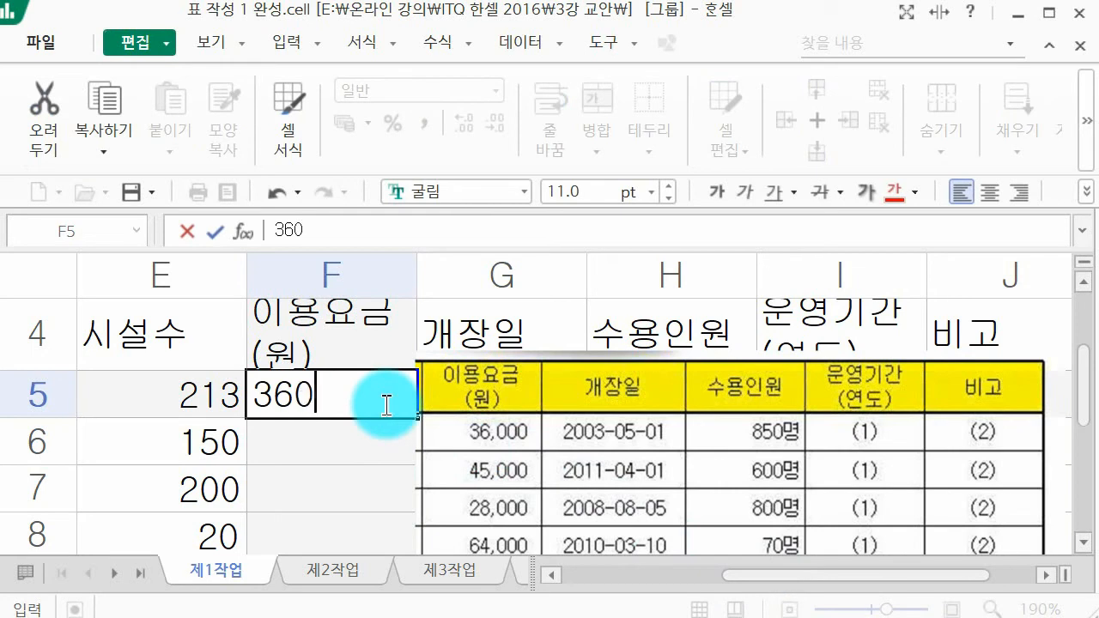
type("00")
key("Return")
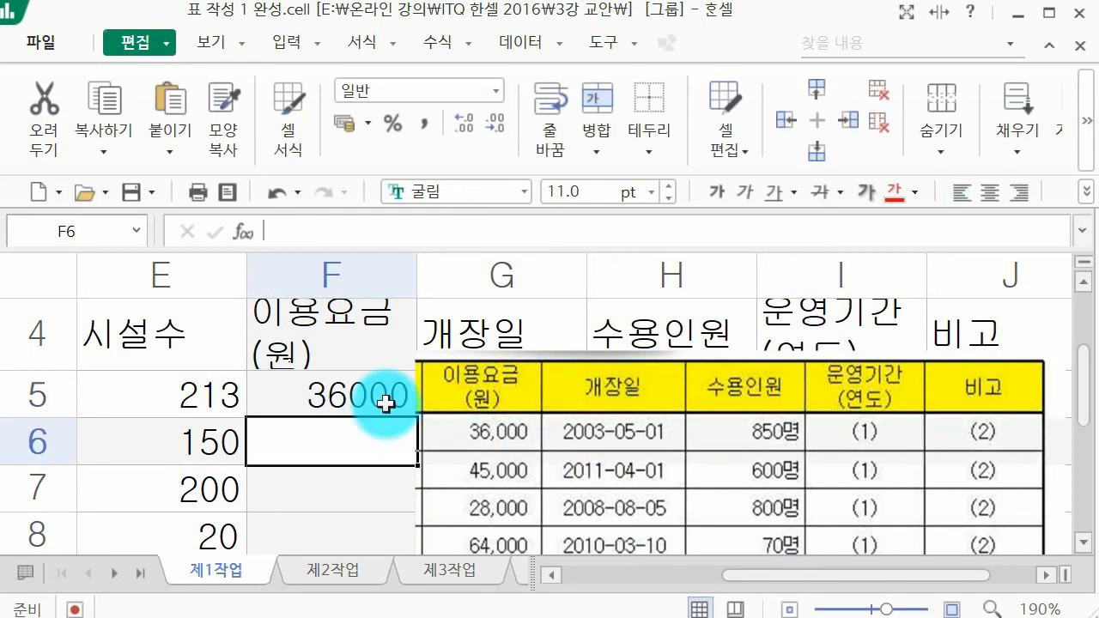
Step: Apply the comma style (쉼표 스타일) to cells F5 to F12 in the 이용요금(원) column
scroll(490, 473, "down", 1)
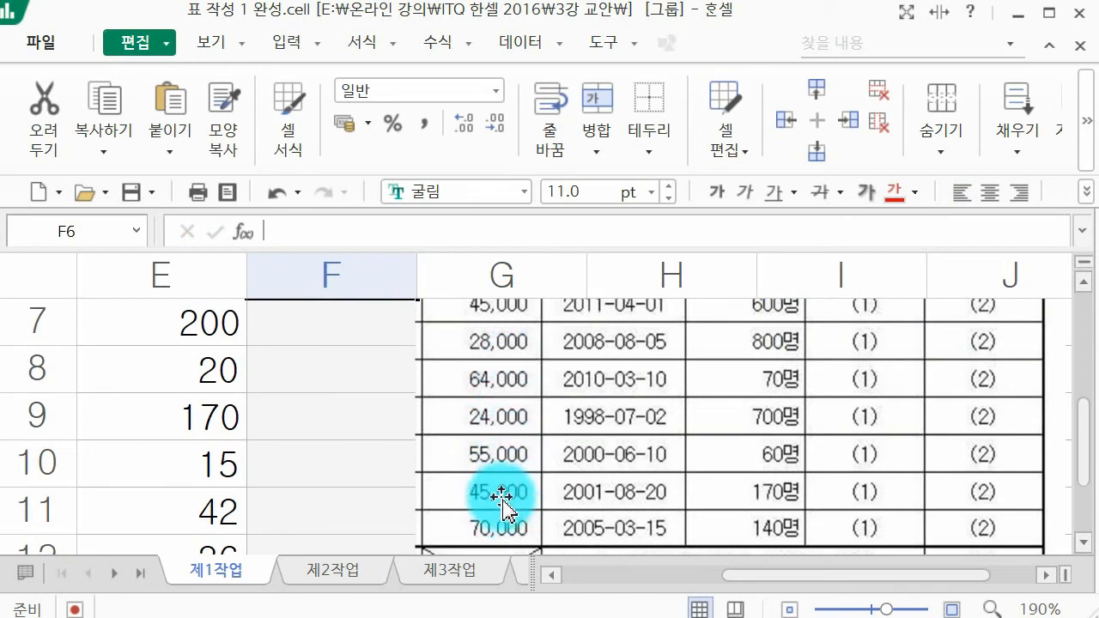
scroll(503, 495, "up", 1)
left_click(357, 395)
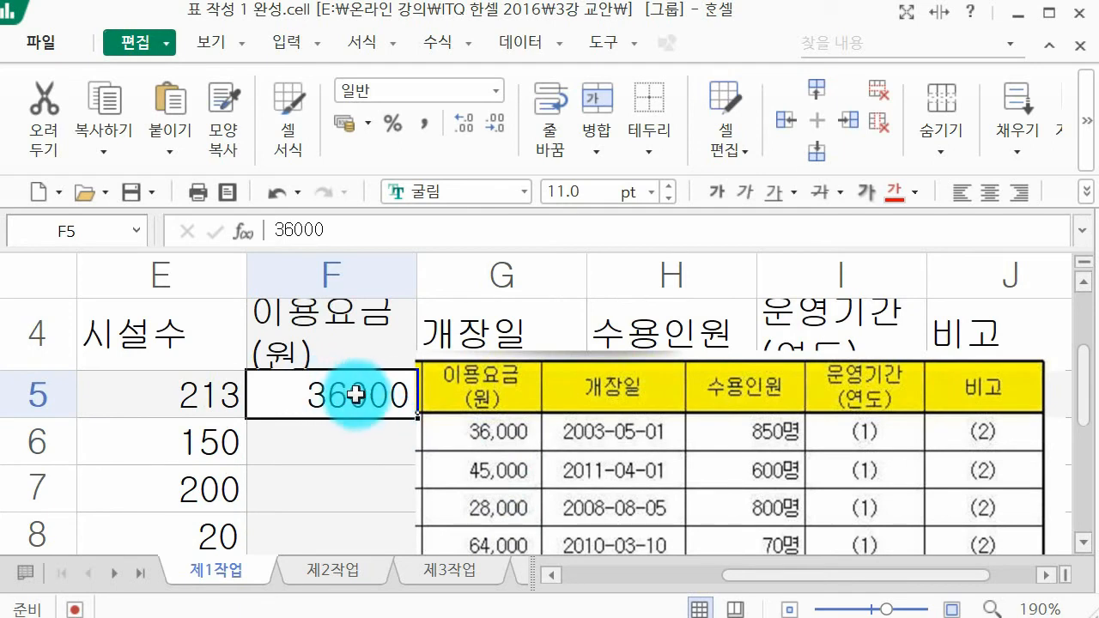
left_click_drag(350, 387, 324, 409)
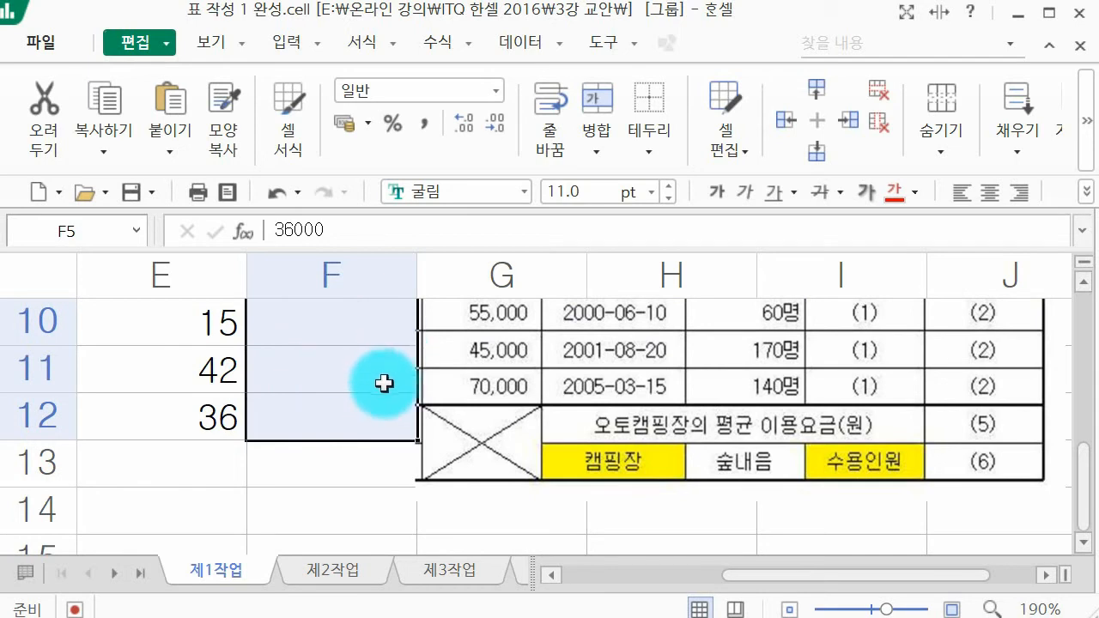
left_click(431, 121)
scroll(335, 402, "up", 3)
scroll(335, 402, "down", 1)
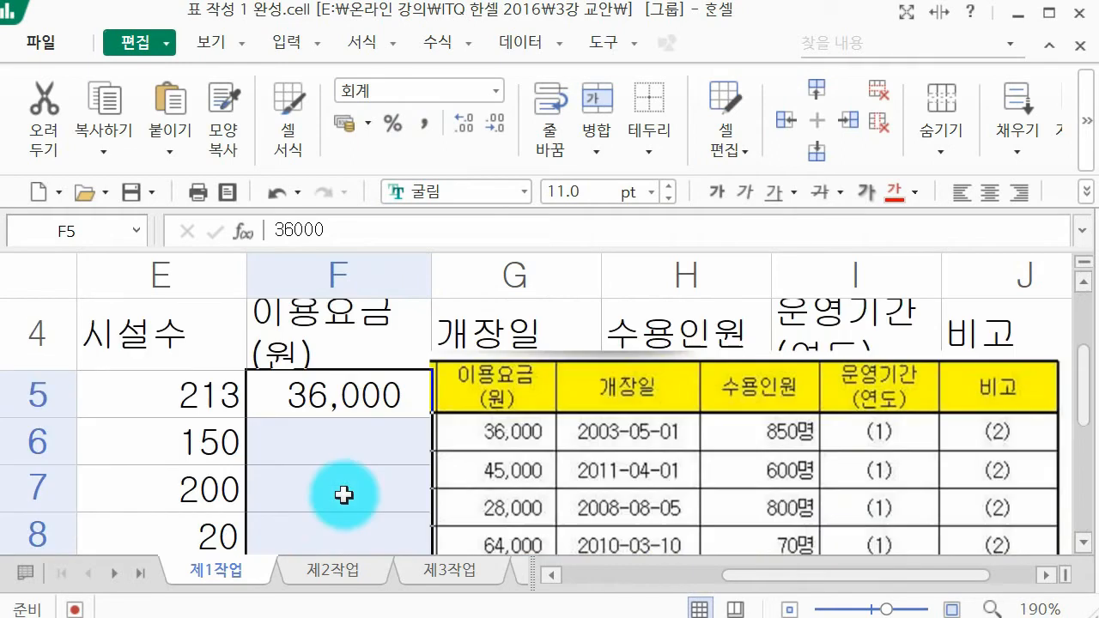
Step: Enter the usage fees 45000, 28000, 64000 and 24000 in cells F6 to F9
left_click(343, 438)
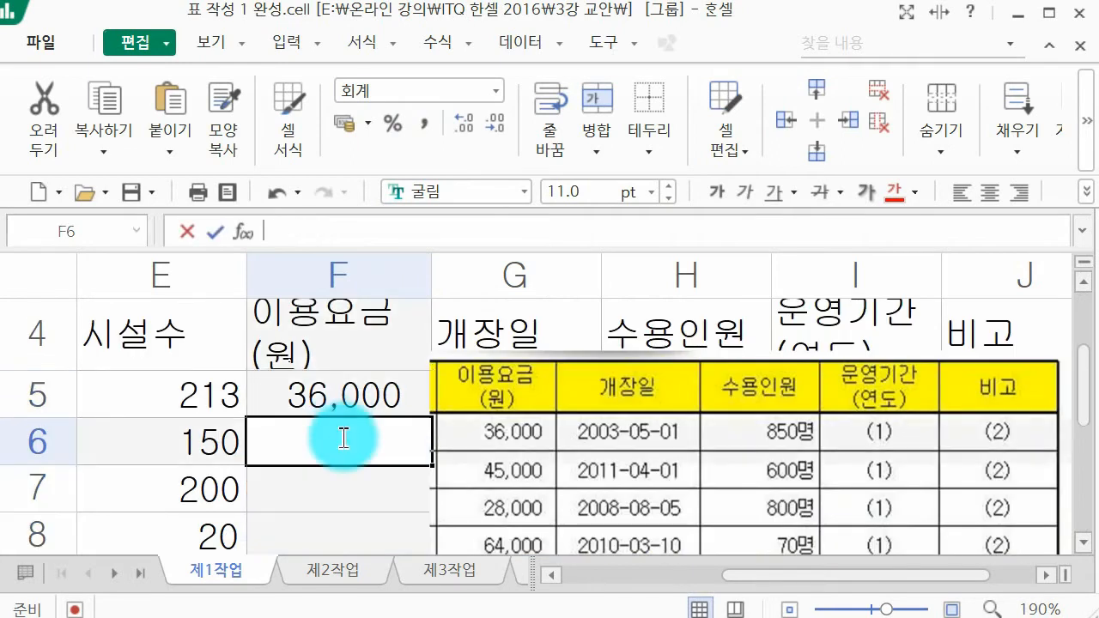
type("45000")
key("Return")
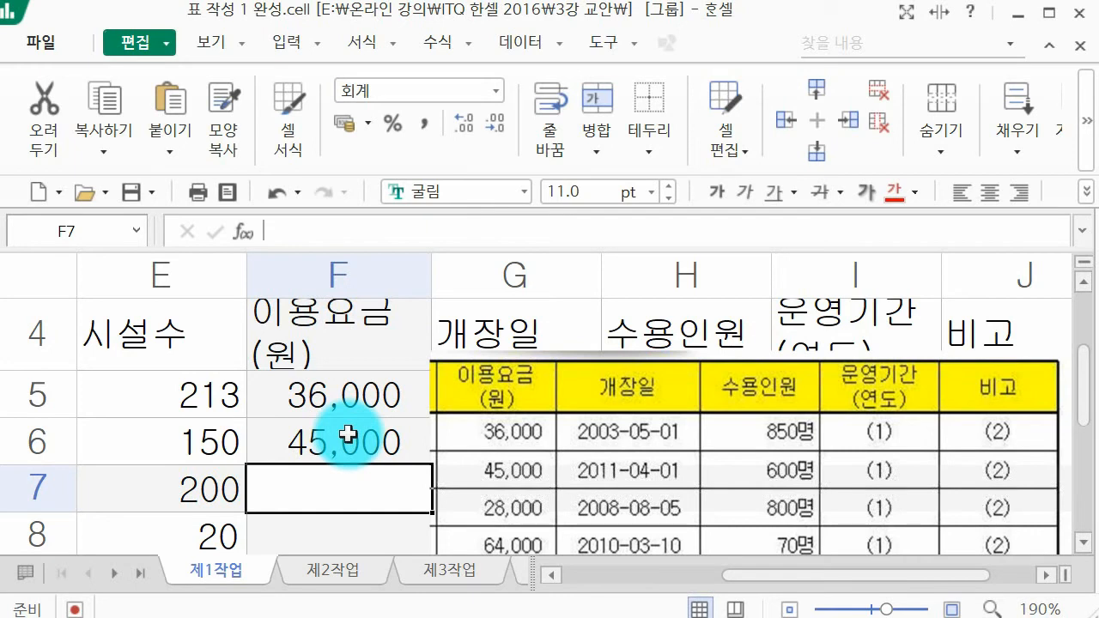
type("280000")
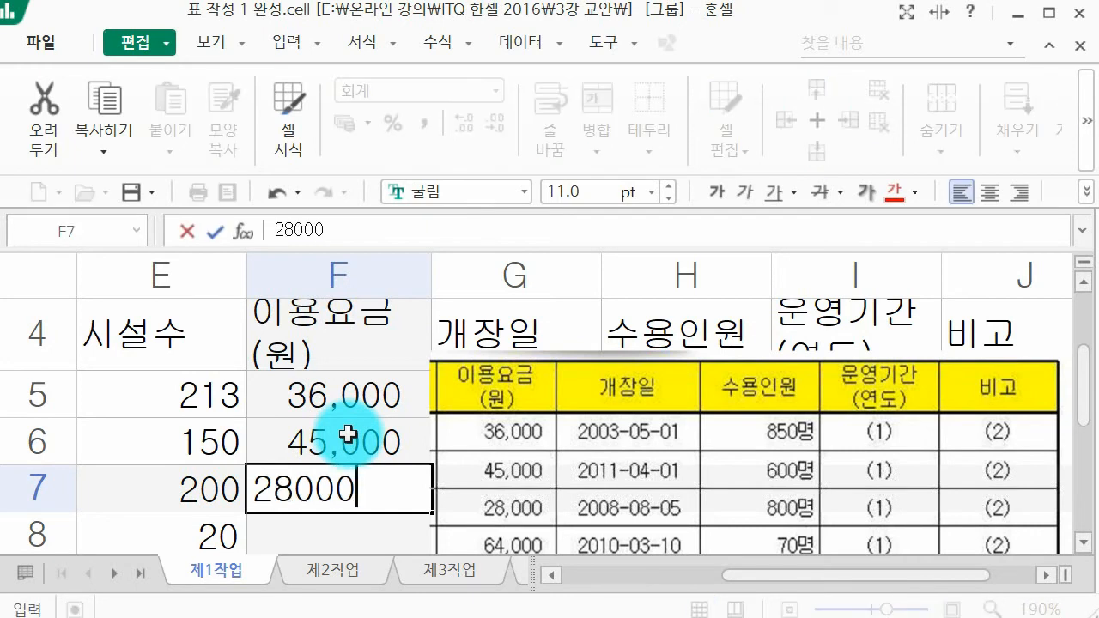
key("Return")
type("640000")
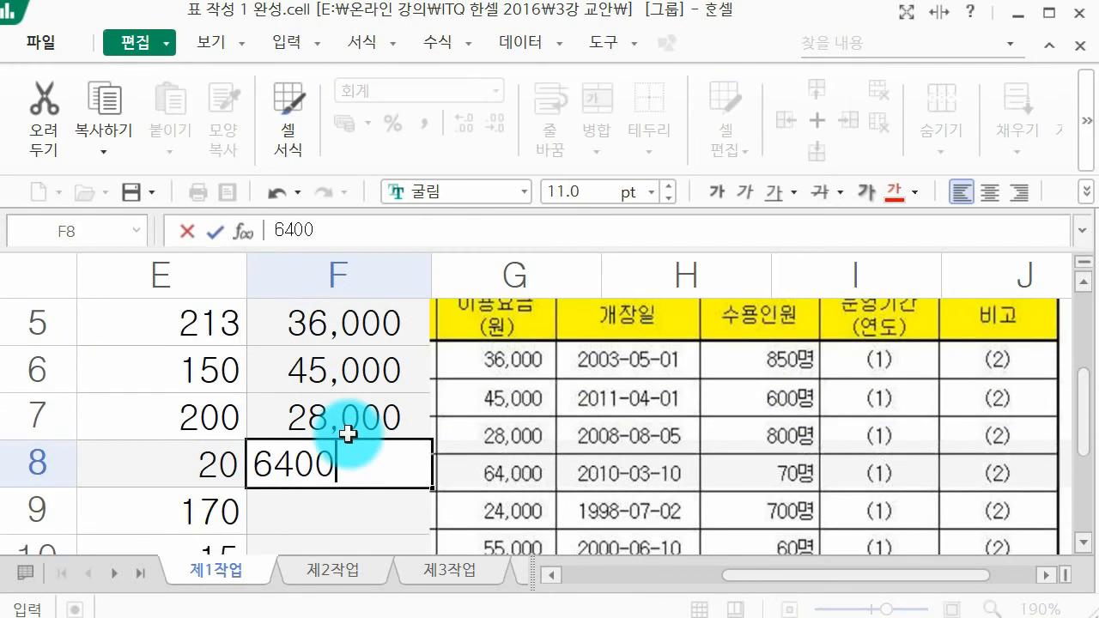
key("Return")
type("24,000")
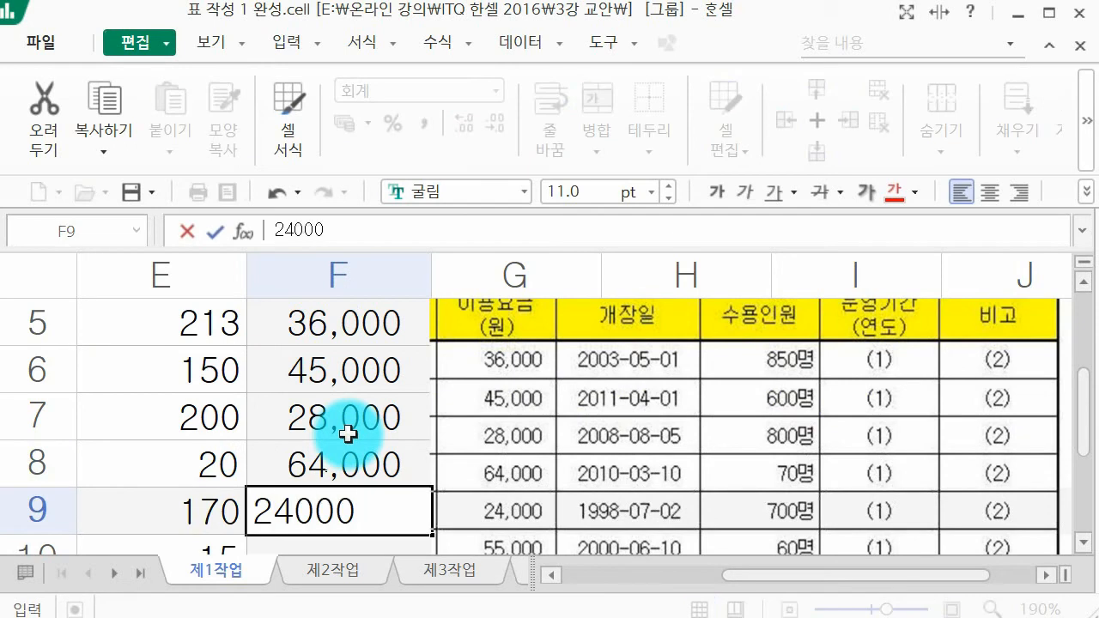
key("Return")
Step: Enter the usage fees 55000, 45000 and 70000 in cells F10 to F12
type("55,000")
key("Return")
type("45,000")
key("Return")
type("70000")
key("Return")
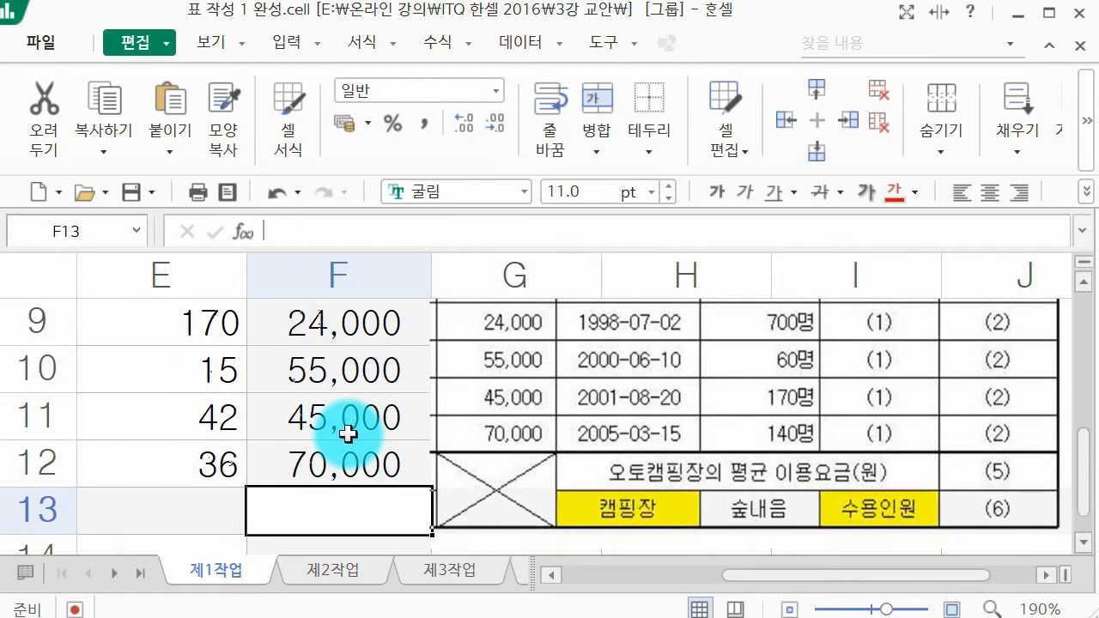
Step: Move the table picture over to column H so that the 개장일 column G is free for entry
scroll(773, 443, "up", 2)
scroll(781, 471, "down", 1)
scroll(657, 447, "up", 1)
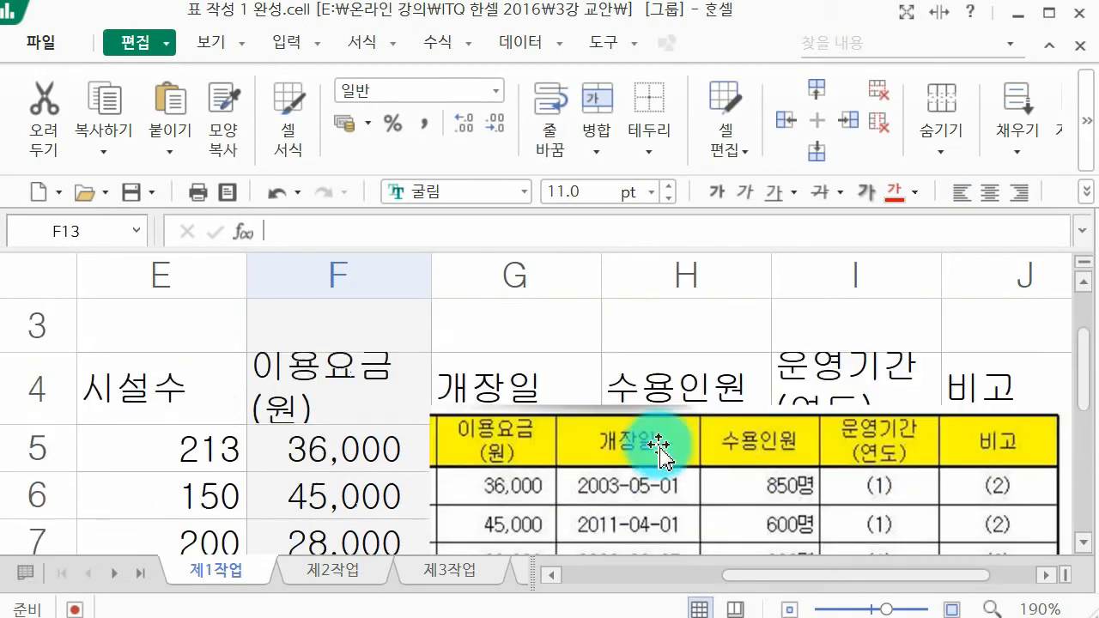
left_click_drag(680, 483, 861, 487)
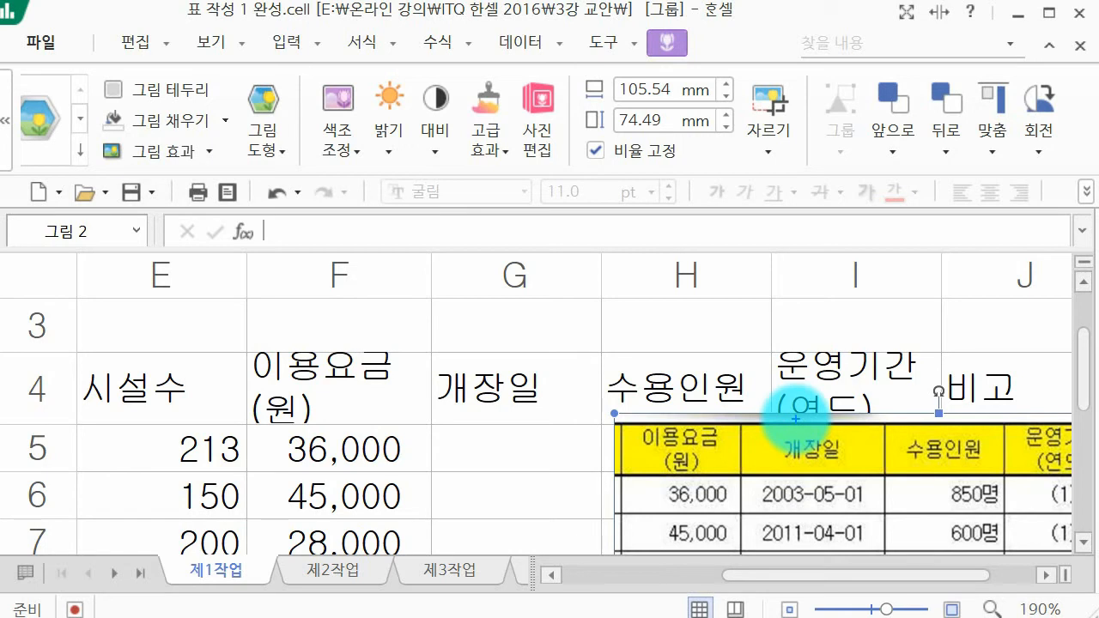
left_click_drag(420, 297, 453, 298)
mouse_move(431, 311)
left_mouse_down()
mouse_move(451, 308)
mouse_move(454, 321)
left_mouse_up()
mouse_move(435, 327)
left_mouse_down()
mouse_move(464, 335)
mouse_move(523, 292)
mouse_move(542, 308)
left_mouse_up()
mouse_move(529, 311)
left_mouse_down()
mouse_move(554, 337)
mouse_move(599, 301)
mouse_move(644, 335)
left_mouse_up()
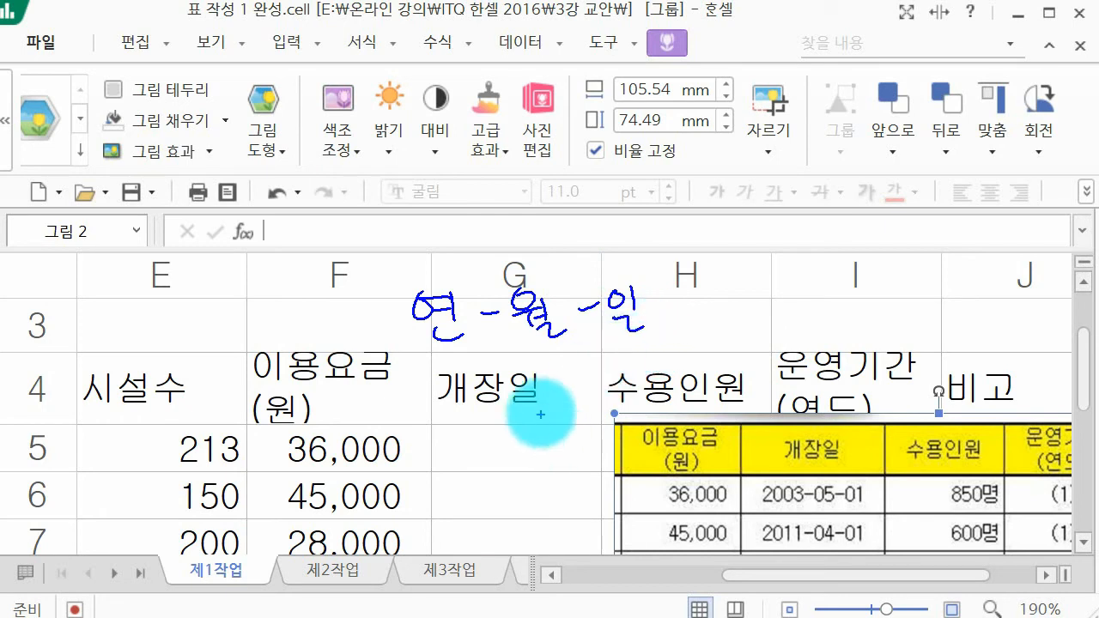
mouse_move(435, 370)
left_mouse_down()
mouse_move(437, 387)
mouse_move(466, 393)
mouse_move(481, 417)
mouse_move(544, 372)
mouse_move(568, 410)
left_mouse_up()
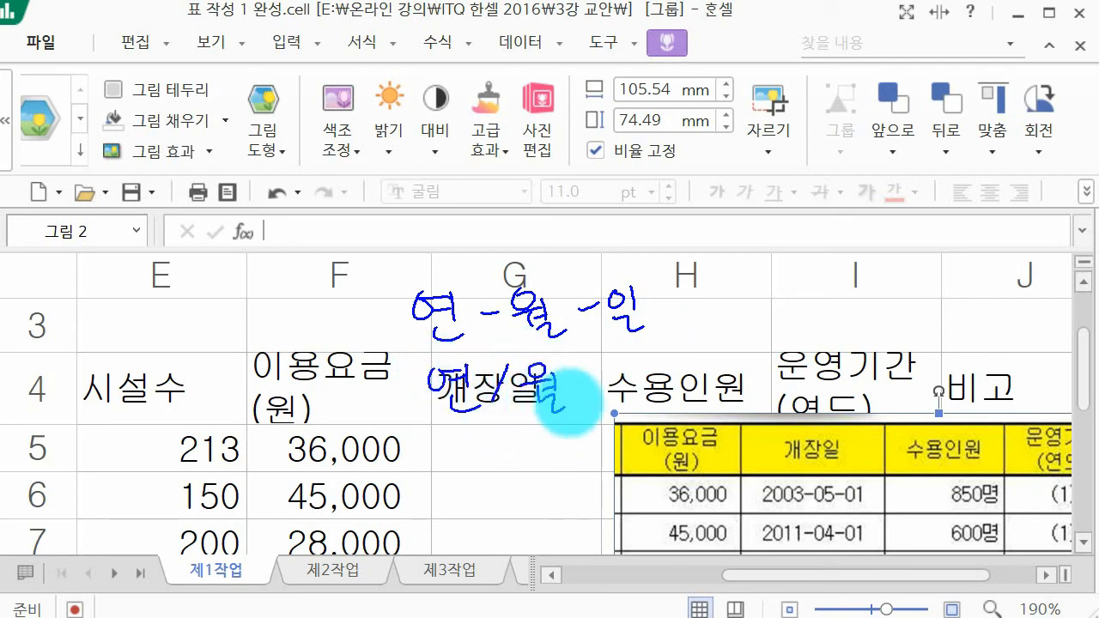
left_click_drag(599, 367, 565, 425)
mouse_move(630, 359)
left_mouse_down()
mouse_move(619, 397)
mouse_move(640, 399)
left_mouse_up()
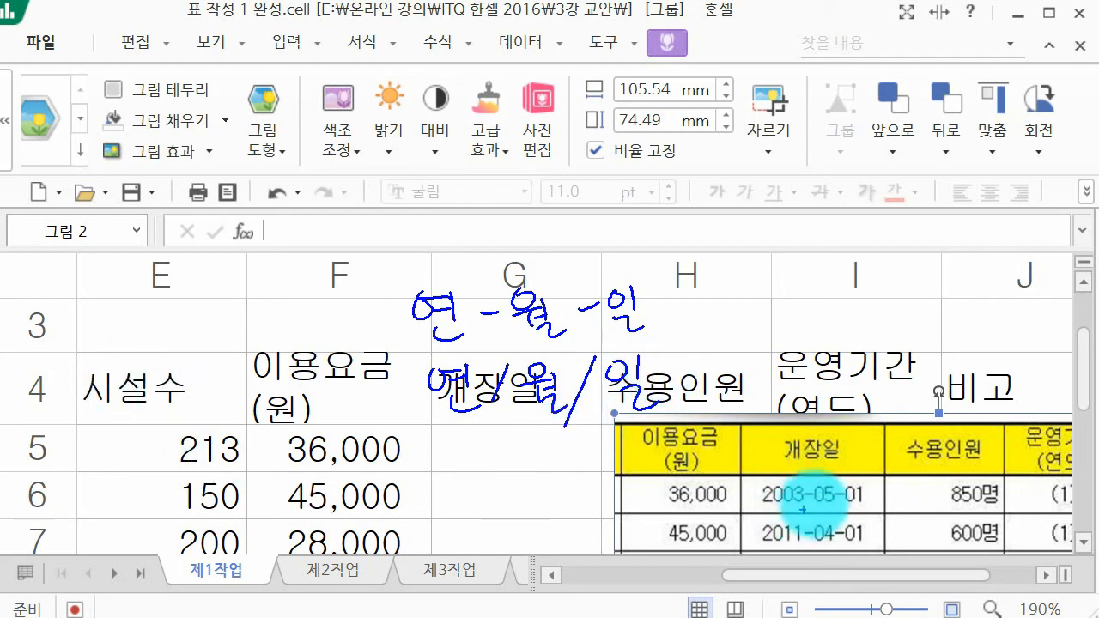
mouse_move(402, 261)
left_mouse_down()
mouse_move(390, 249)
mouse_move(441, 248)
mouse_move(442, 261)
left_mouse_up()
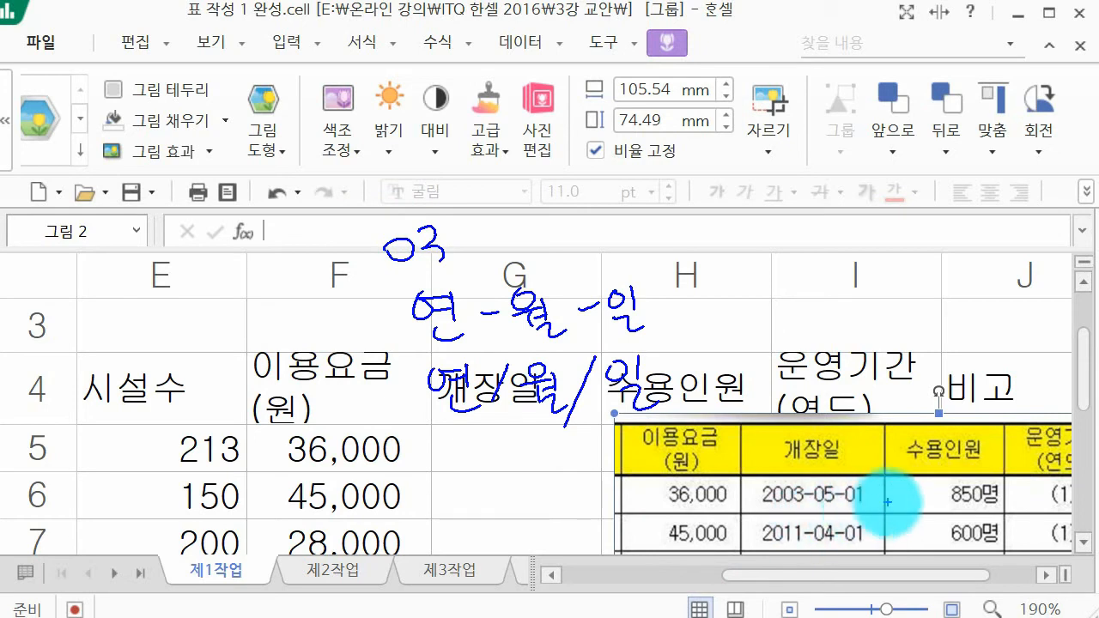
left_click_drag(478, 240, 540, 214)
mouse_move(513, 219)
left_mouse_down()
mouse_move(529, 257)
mouse_move(576, 242)
left_mouse_up()
left_click_drag(598, 210, 593, 254)
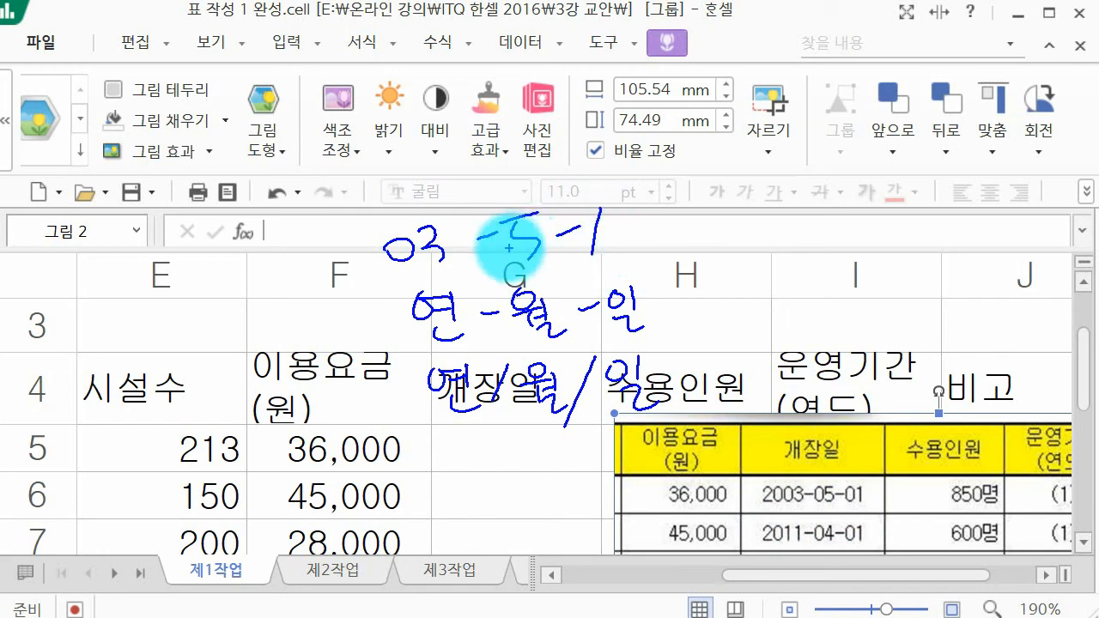
mouse_move(622, 237)
left_mouse_down()
mouse_move(761, 229)
mouse_move(773, 251)
mouse_move(789, 227)
left_mouse_up()
mouse_move(814, 226)
left_mouse_down()
mouse_move(855, 209)
mouse_move(846, 235)
left_mouse_up()
left_click_drag(866, 227, 890, 225)
left_click_drag(913, 206, 916, 232)
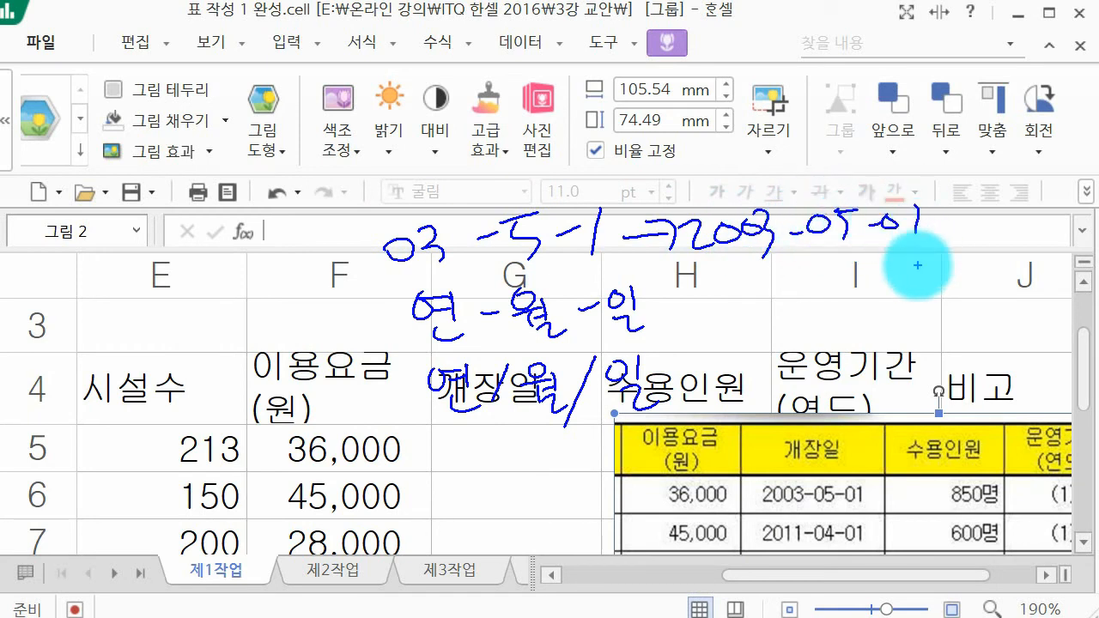
key("Escape")
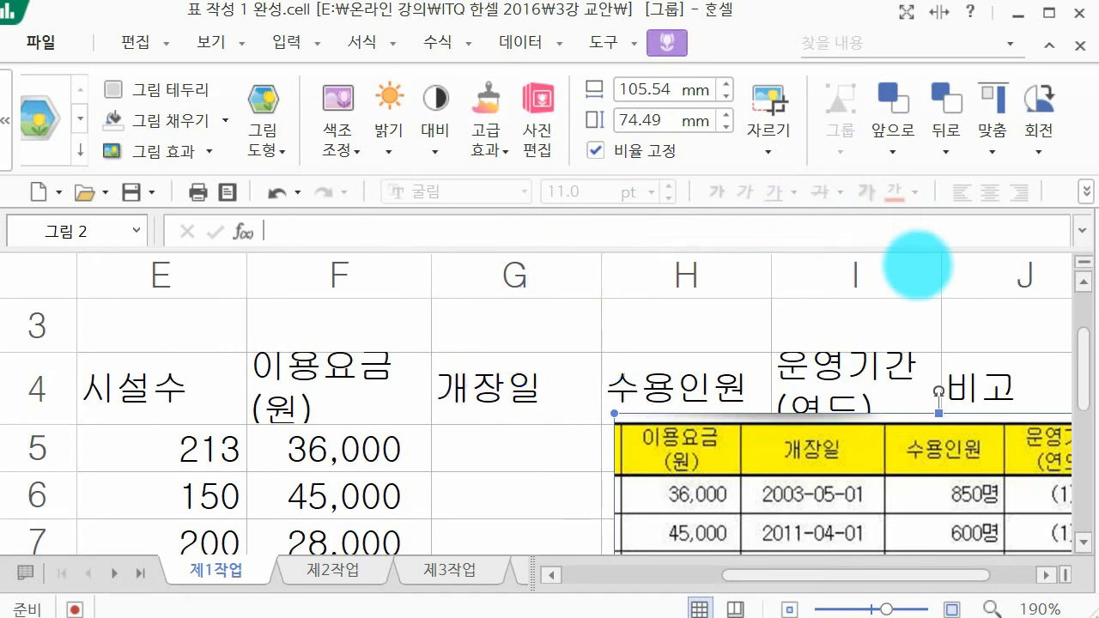
Step: Enter the opening dates 2003-05-01, 2011-04-01 and 2008-08-05 in cells G5 to G7 of the 개장일 column
left_click(500, 457)
type("03")
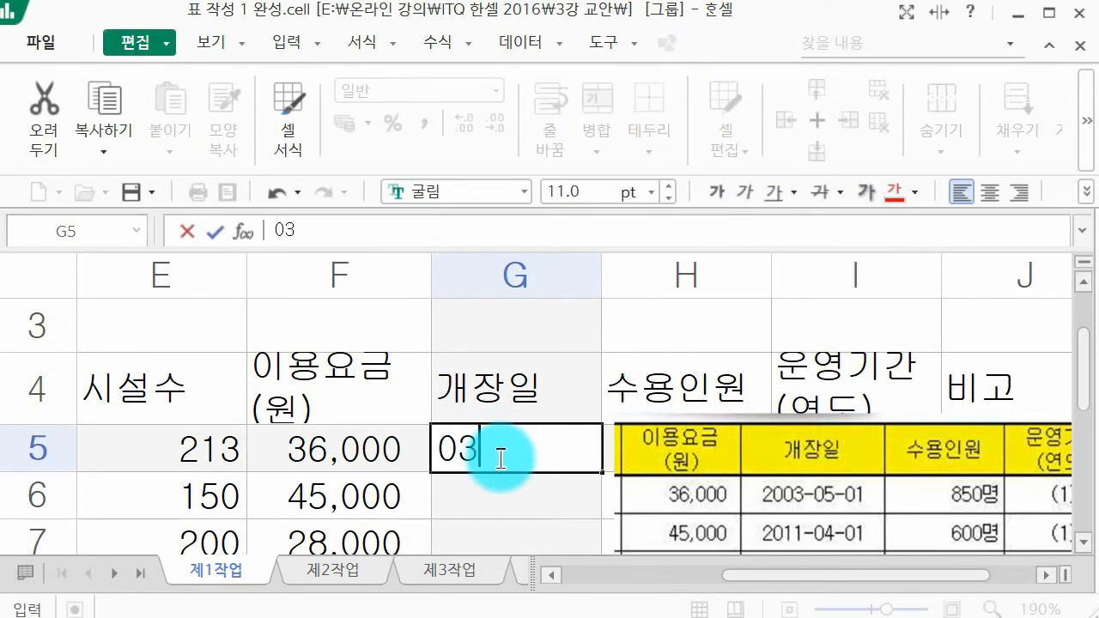
type("-05-01")
key("Return")
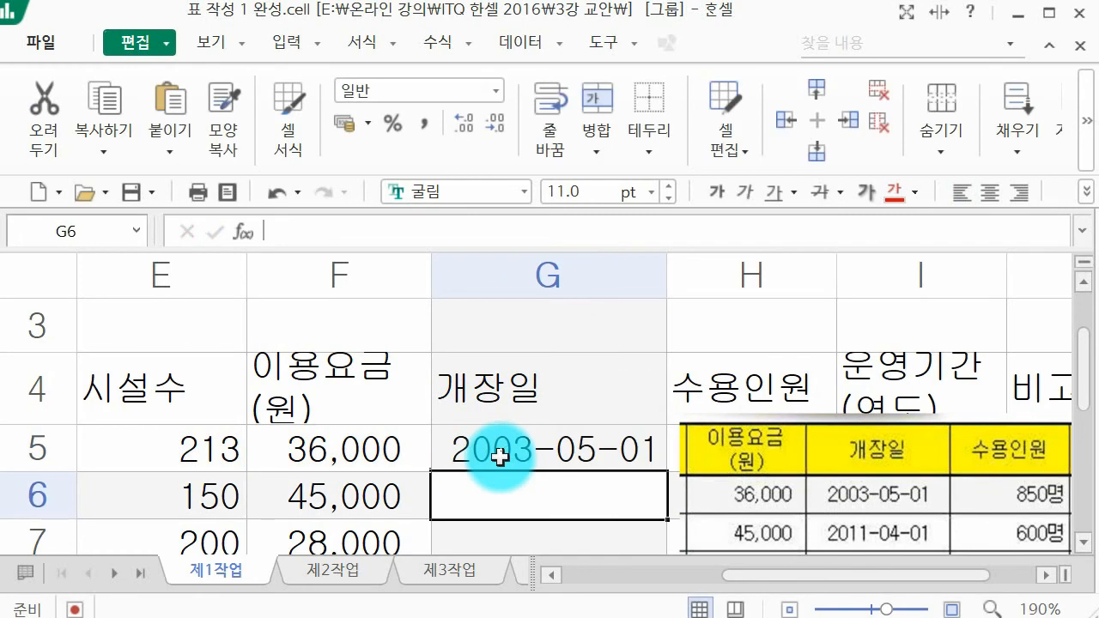
type("11-04-0")
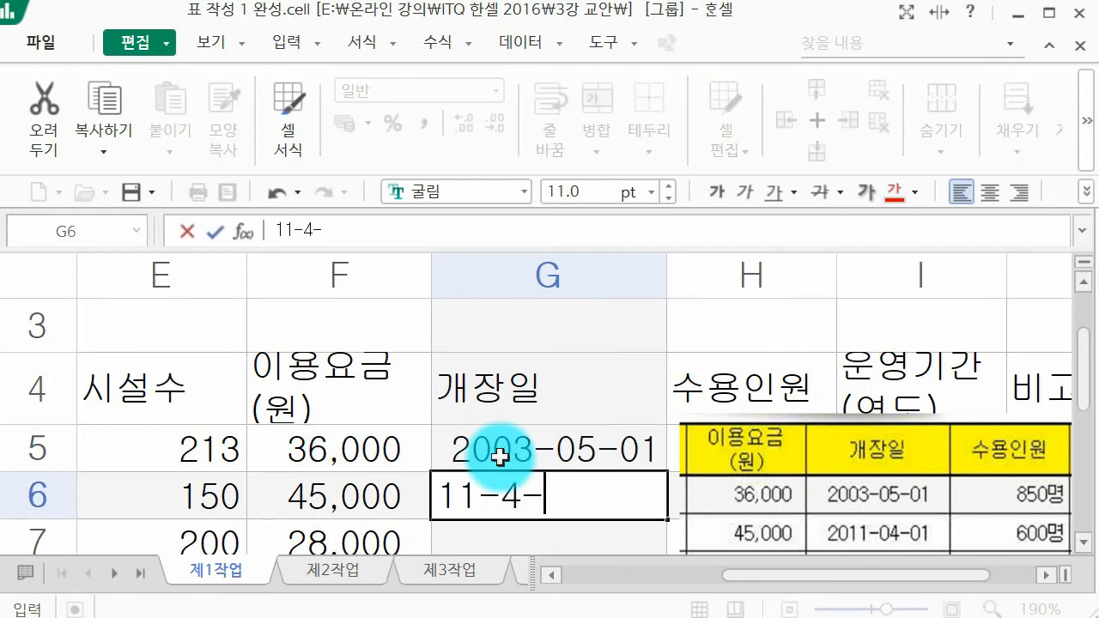
type("1")
key("Return")
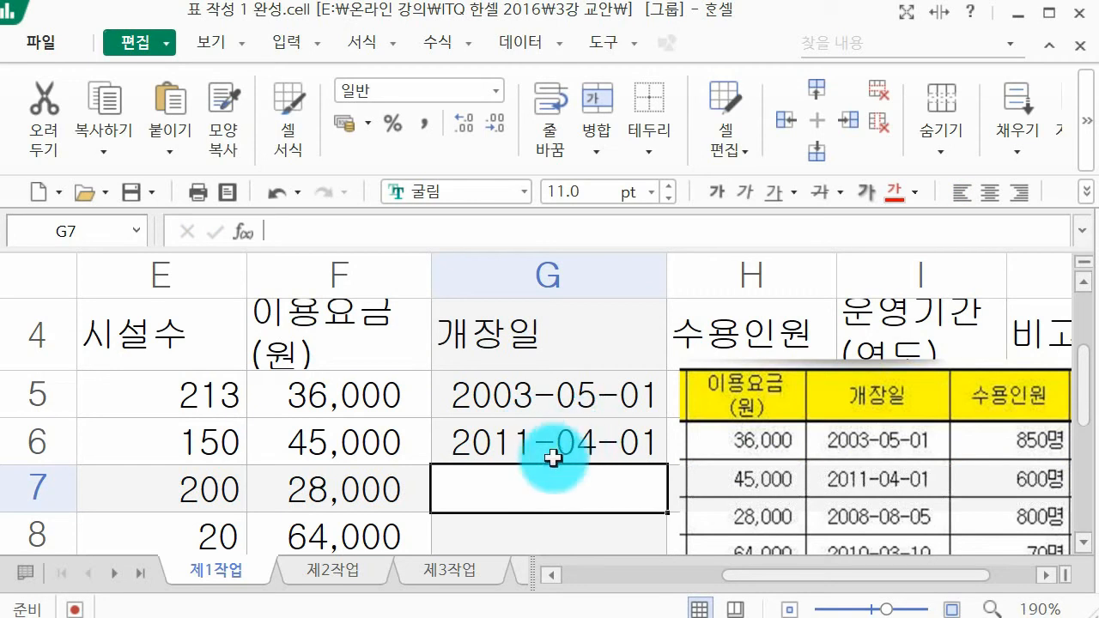
type("08")
type("-08-05")
key("Return")
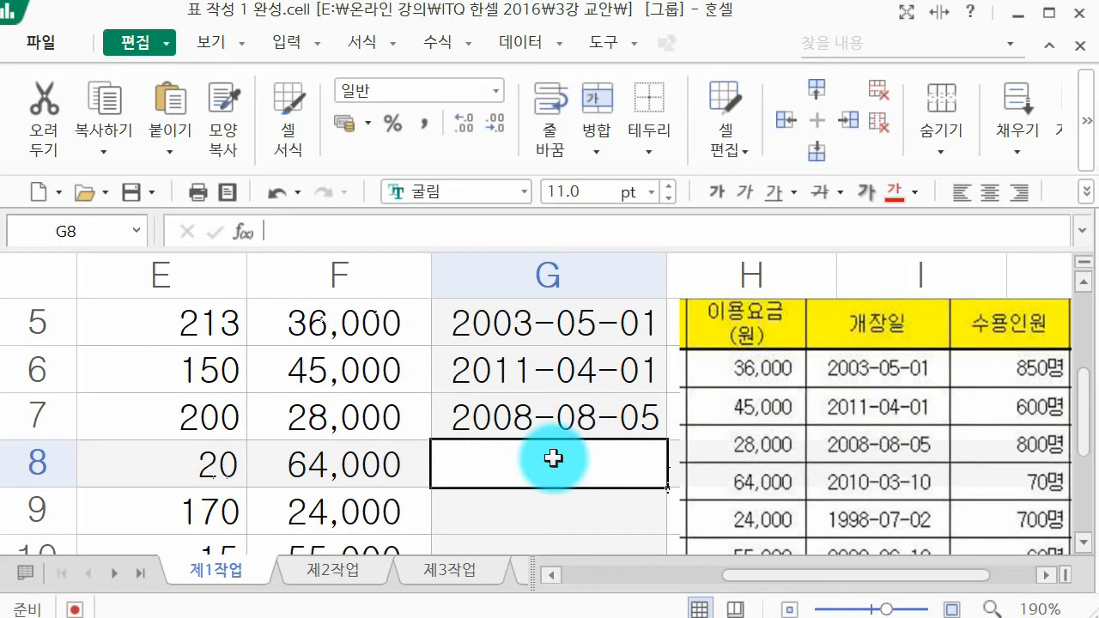
Step: Enter the opening dates 2010-03-10 and 1998-07-02 in cells G8 and G9
type("10-")
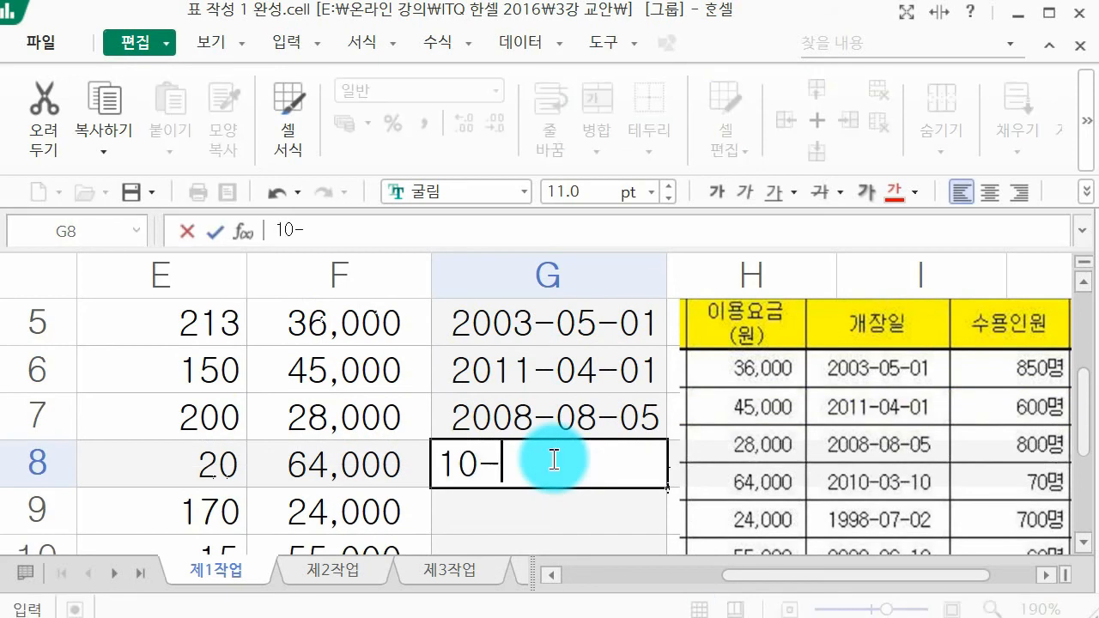
type("3-10")
key("Return")
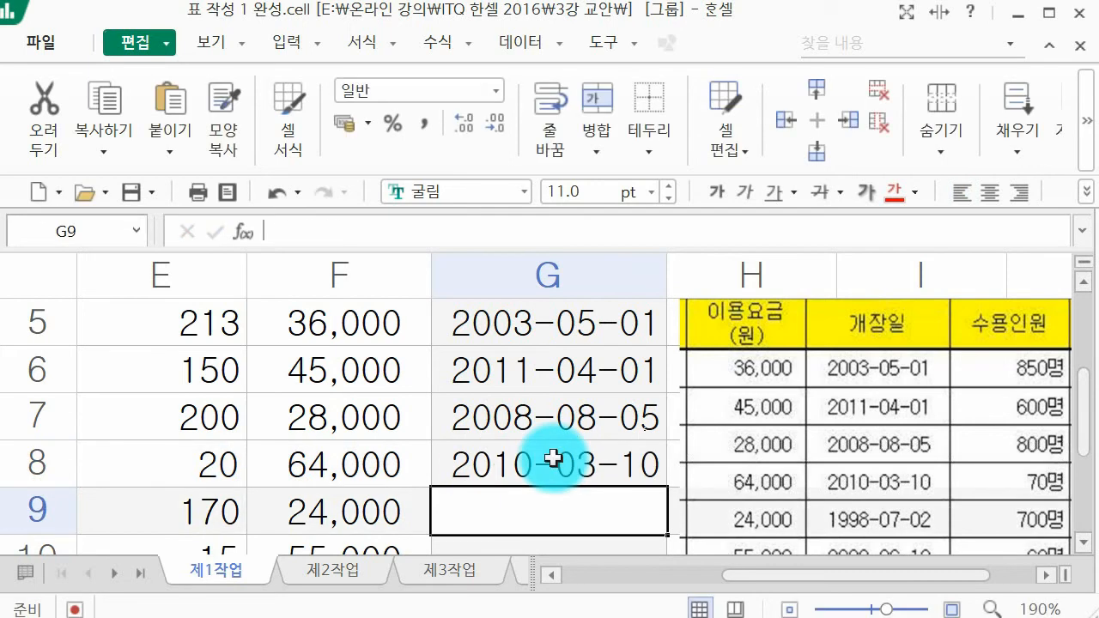
type("98-07-02")
key("Return")
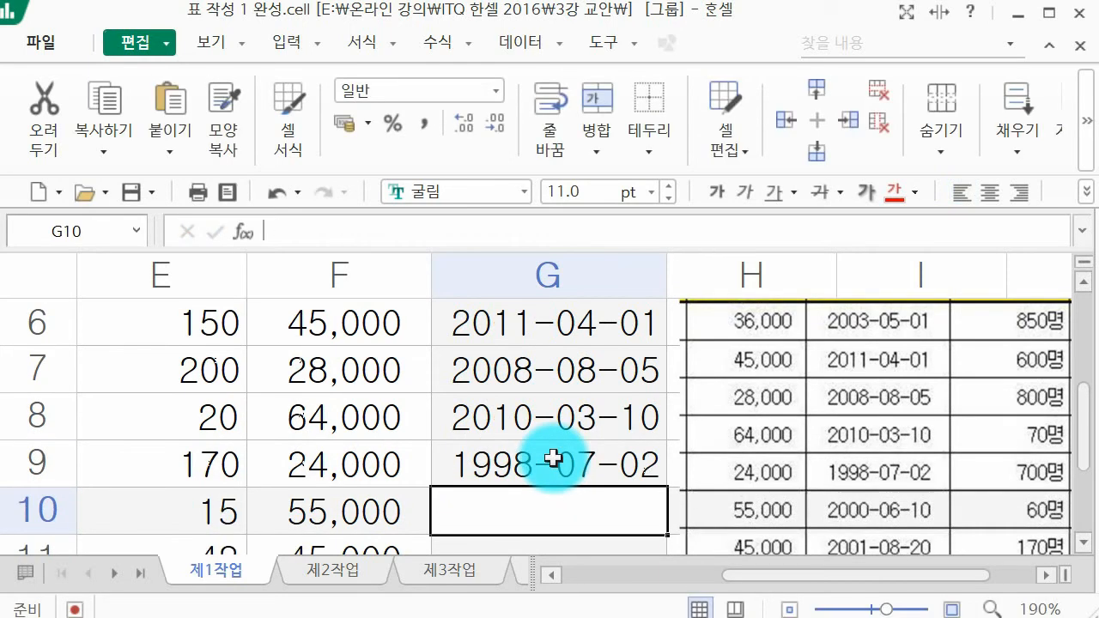
Step: Enter the opening date 2000-06-10 in cell G10
type("0")
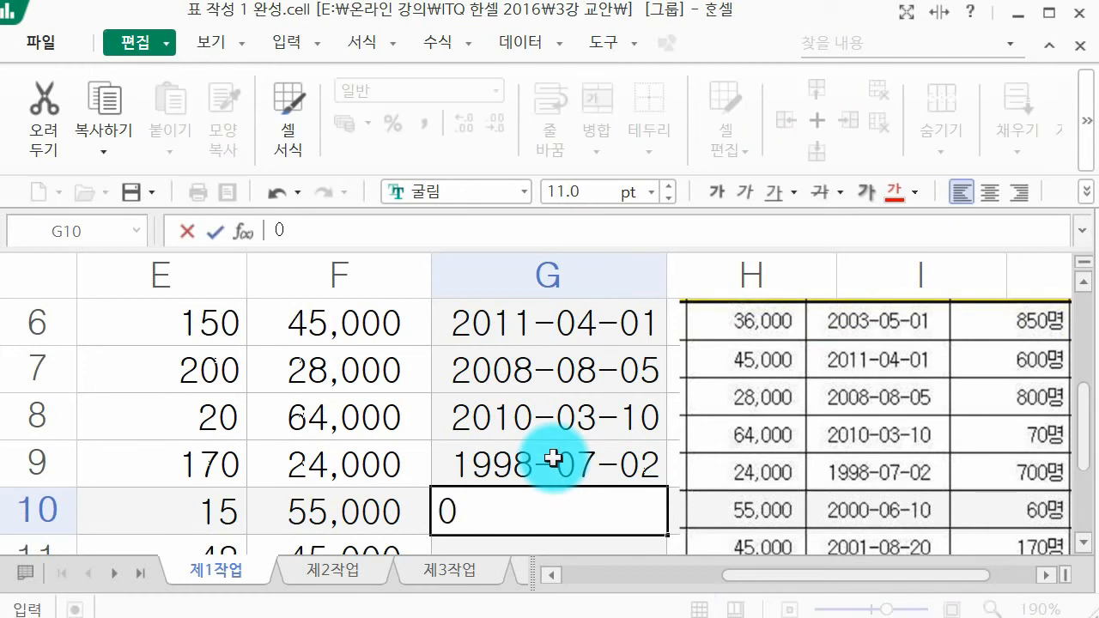
type("0-6-10")
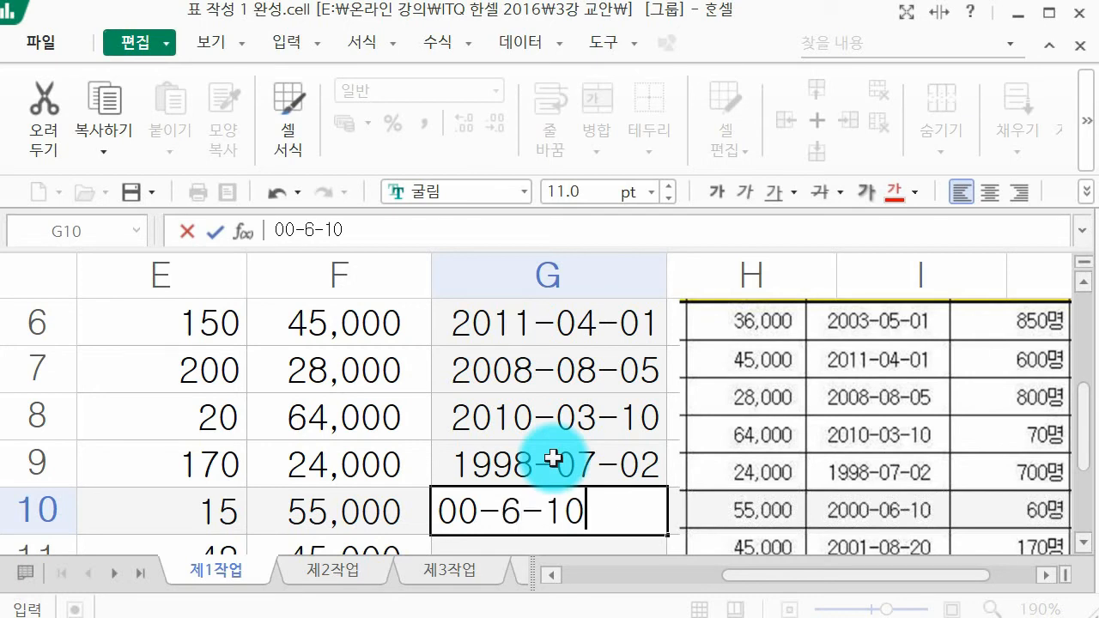
key("Return")
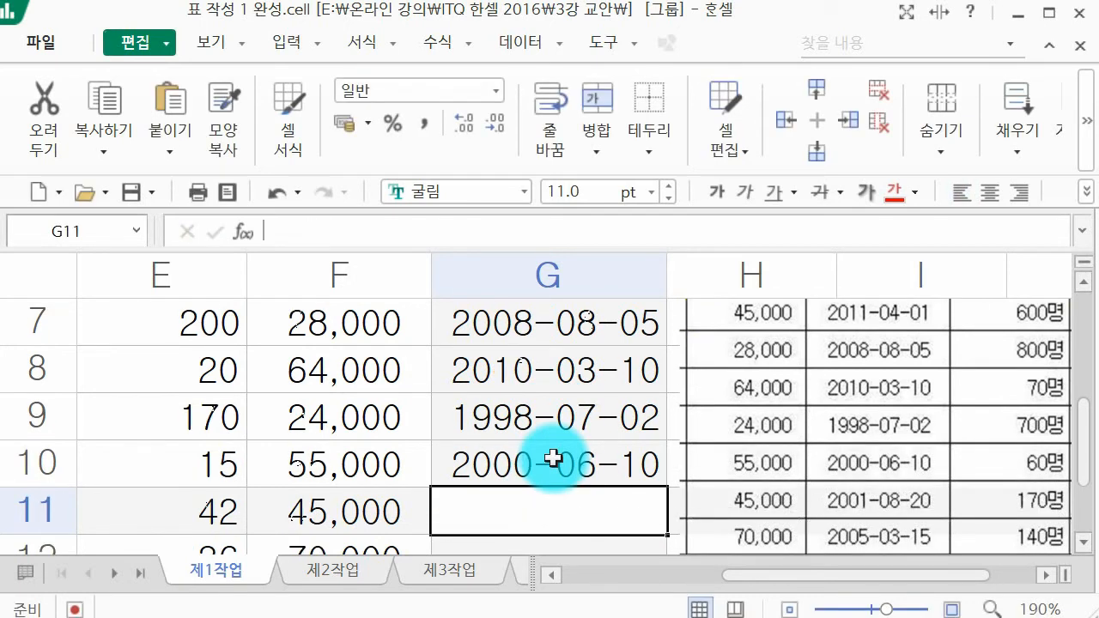
Step: Enter the opening dates 2001-08-20 and 2005-03-15 in cells G11 and G12
type("02")
key("BackSpace")
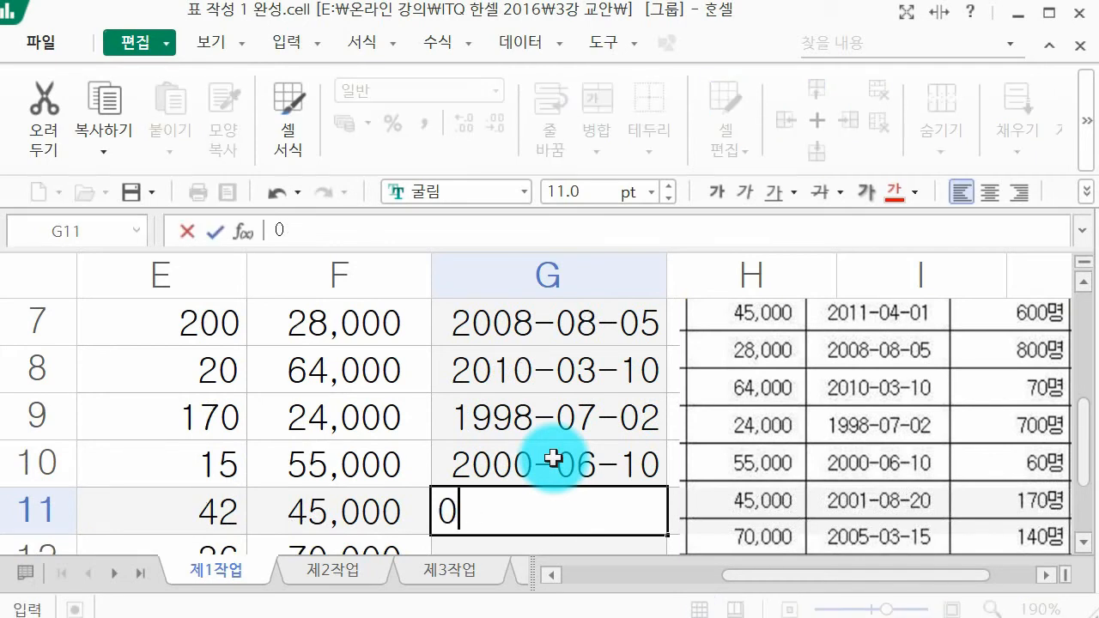
type("1-08")
type("-2")
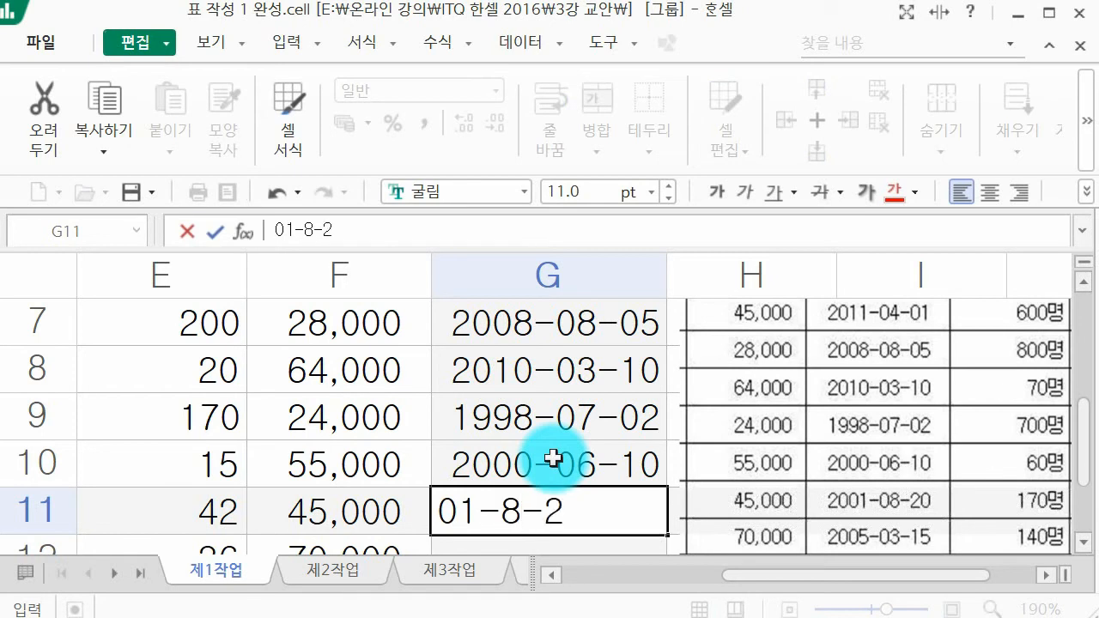
type("0")
key("Return")
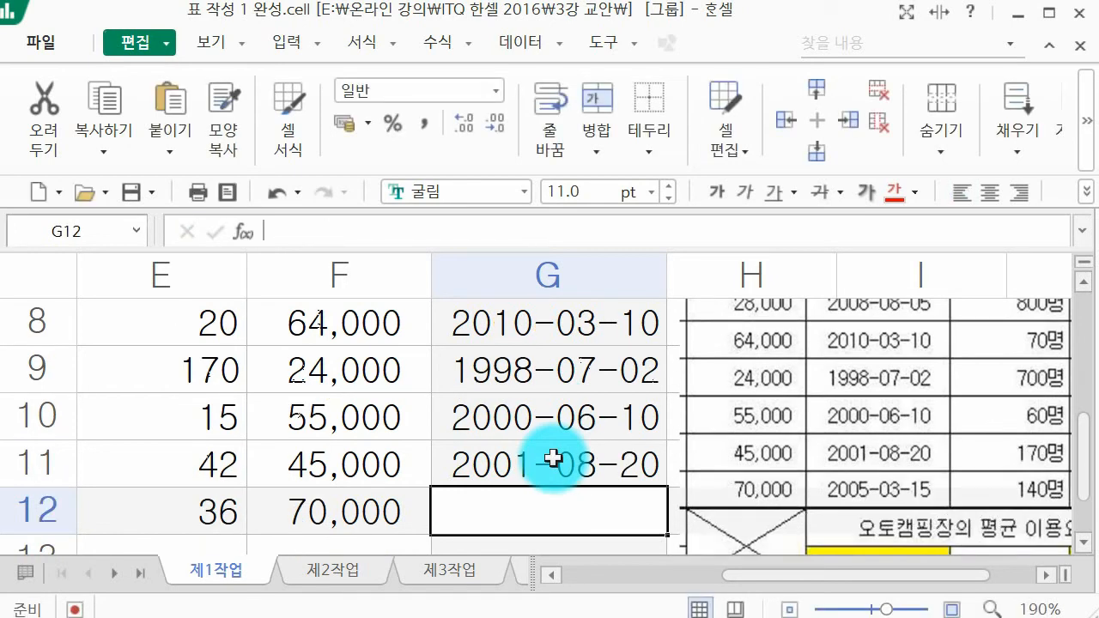
type("05-03-15")
key("Return")
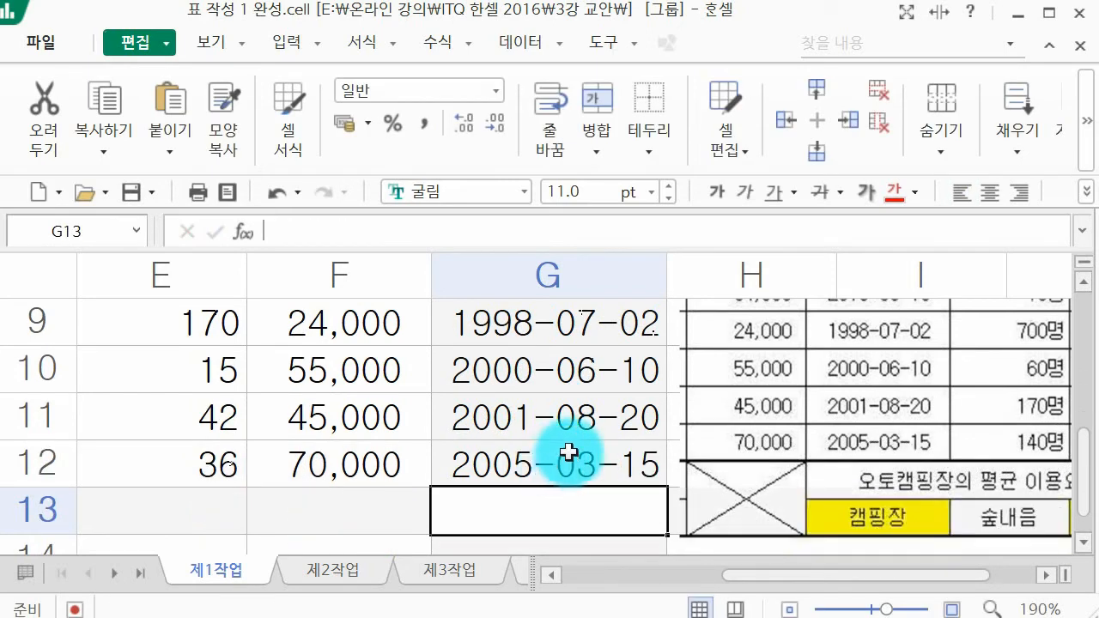
Step: Crop the 이용요금 and 개장일 columns off the table picture so that it starts at its 수용인원 column
scroll(570, 454, "up", 2)
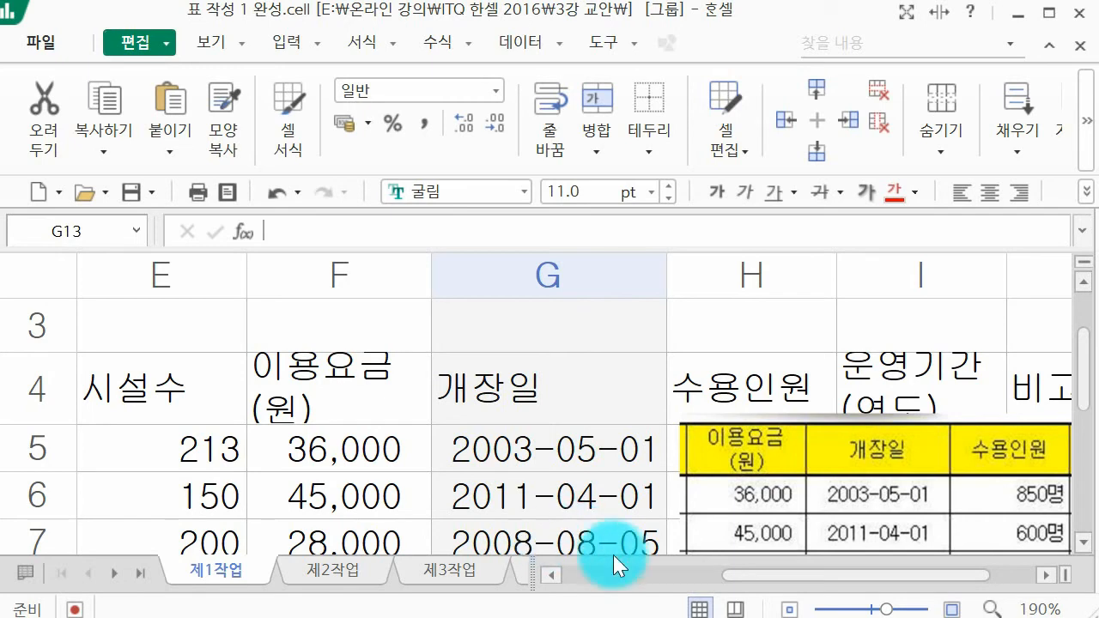
left_click(773, 441)
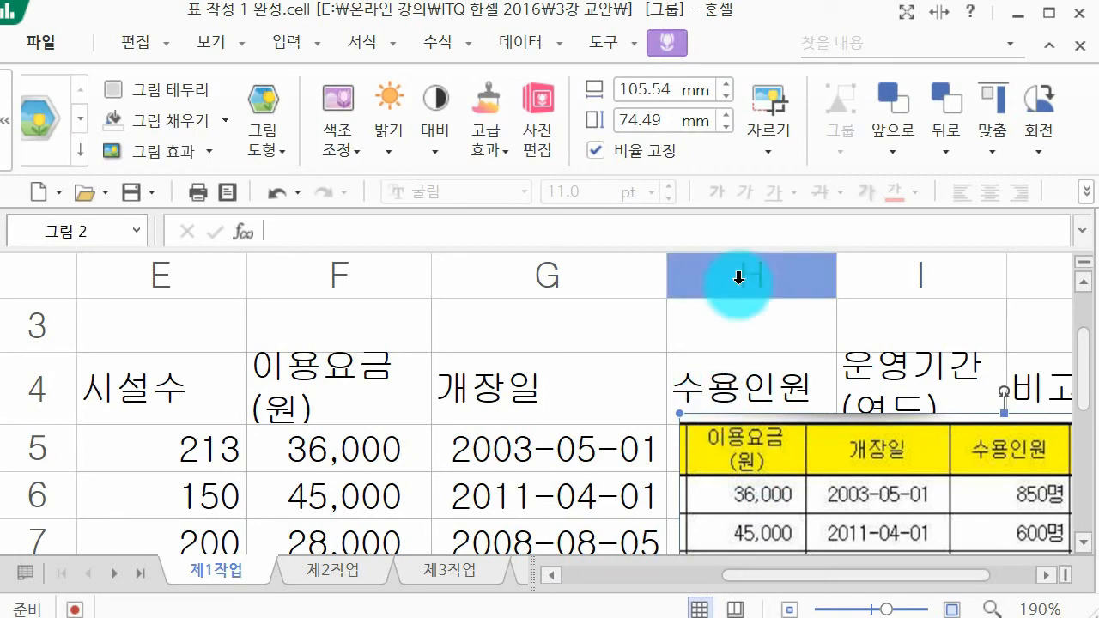
left_click(769, 109)
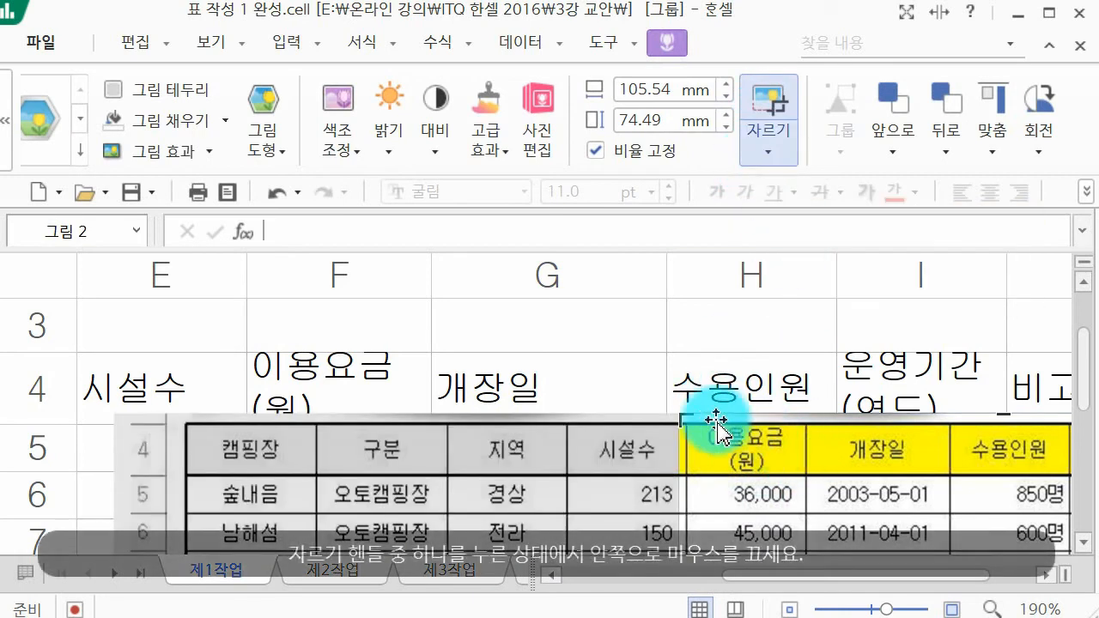
left_click_drag(685, 421, 952, 427)
left_click(952, 381)
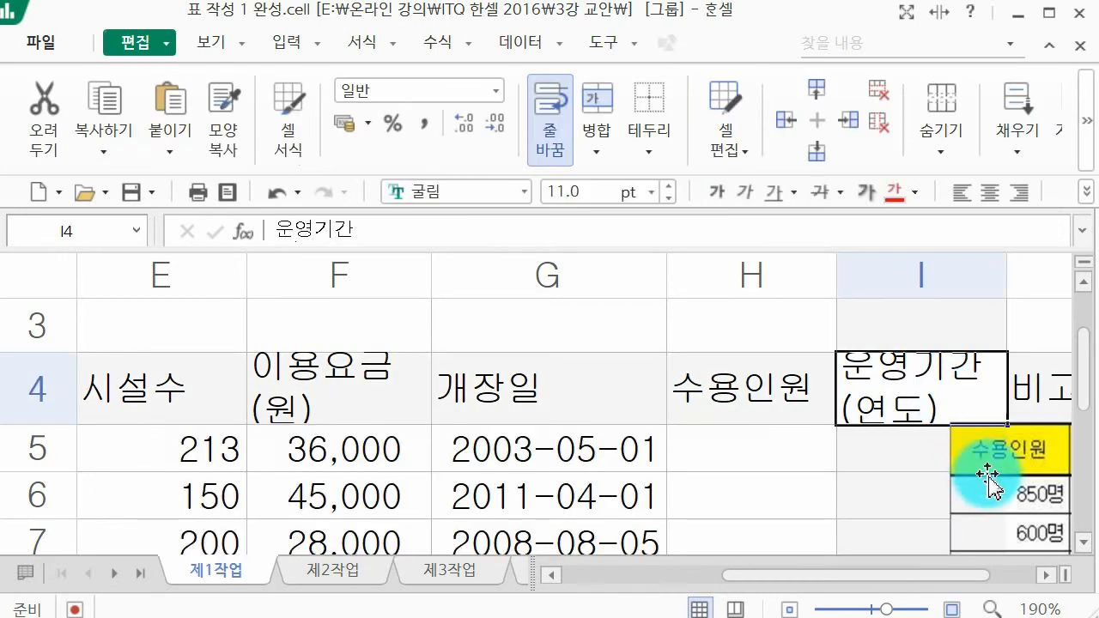
Step: Enter the capacities 850명, 600명, 800명 and 70명 with their unit in cells H5 to H8 of the 수용인원 column
left_click(720, 447)
type("850명")
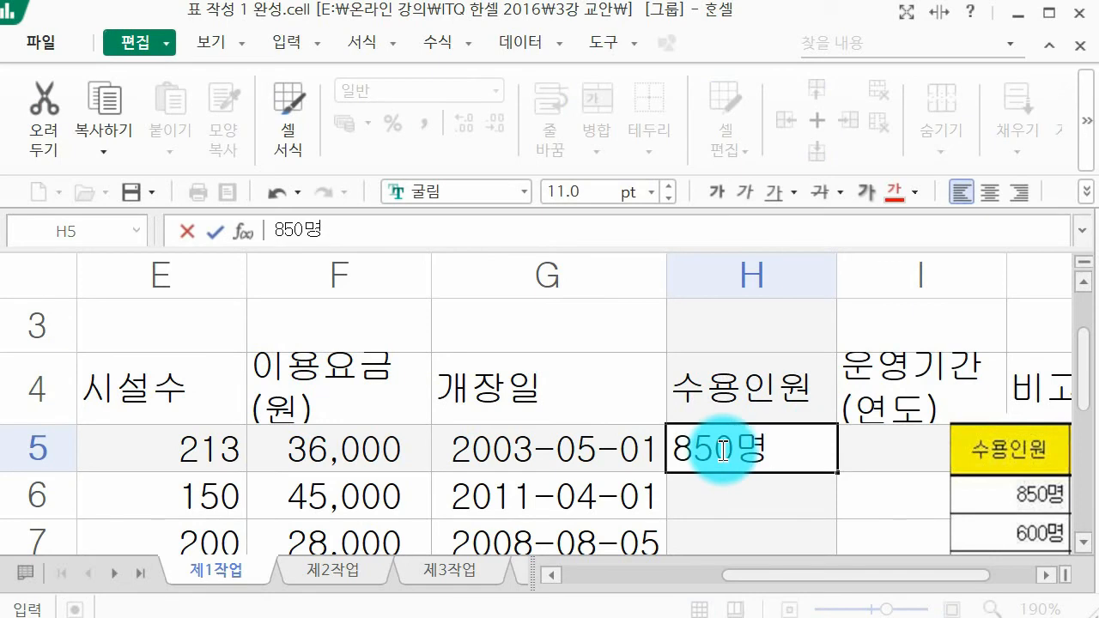
key("Return")
type("600명")
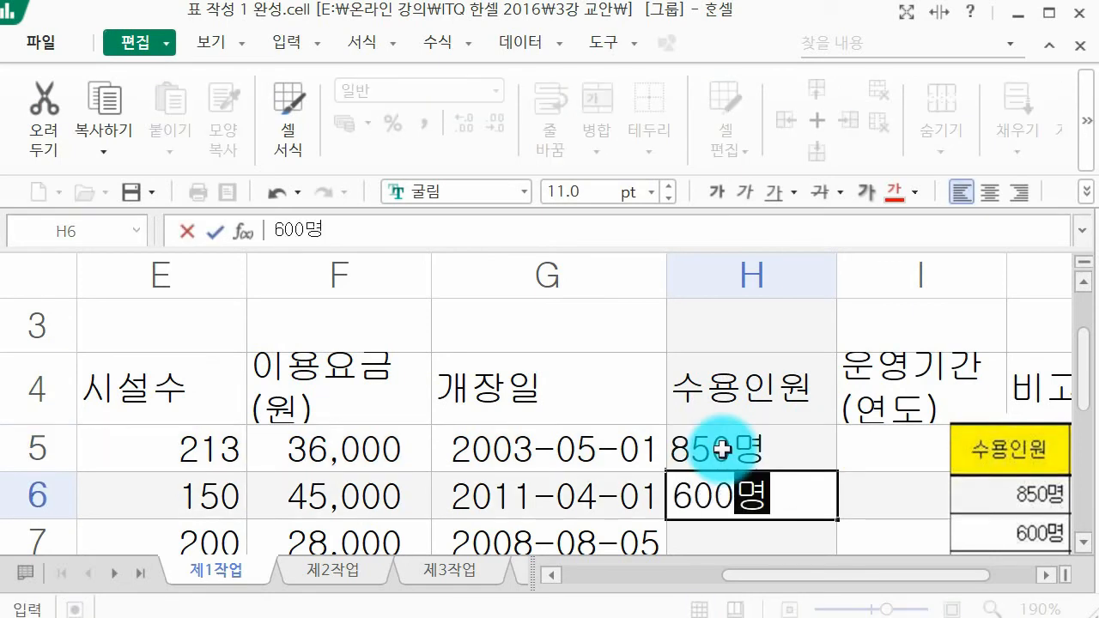
key("Return")
type("800명")
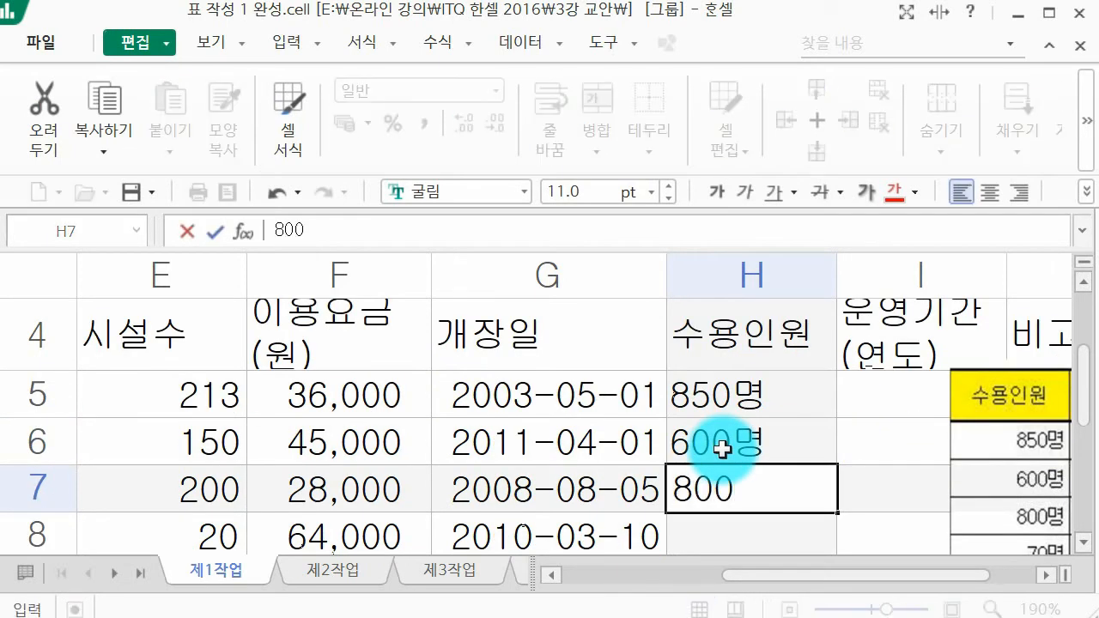
key("Return")
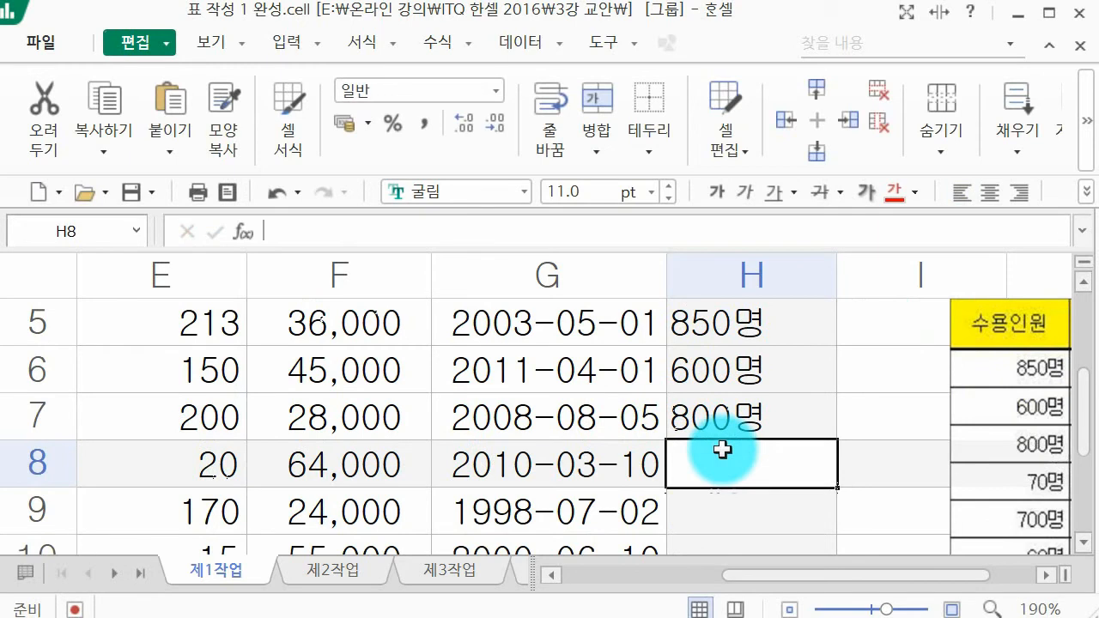
type("7")
type("0명")
key("Return")
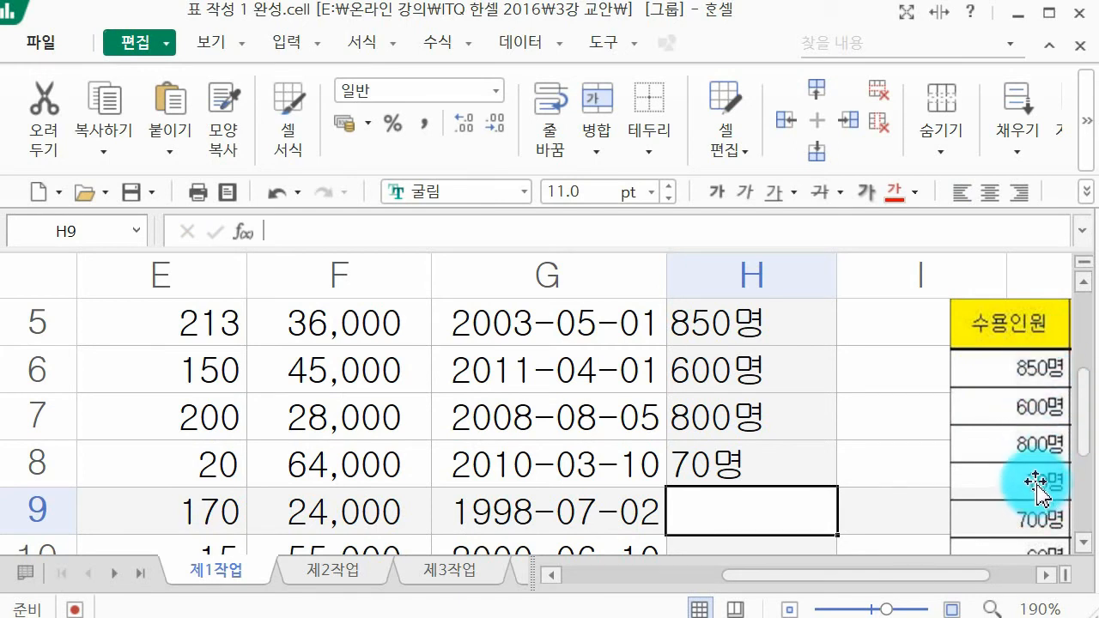
Step: Clear the capacity entries containing the 명 unit from cells H5 to H8
scroll(885, 501, "up", 1)
scroll(824, 489, "down", 1)
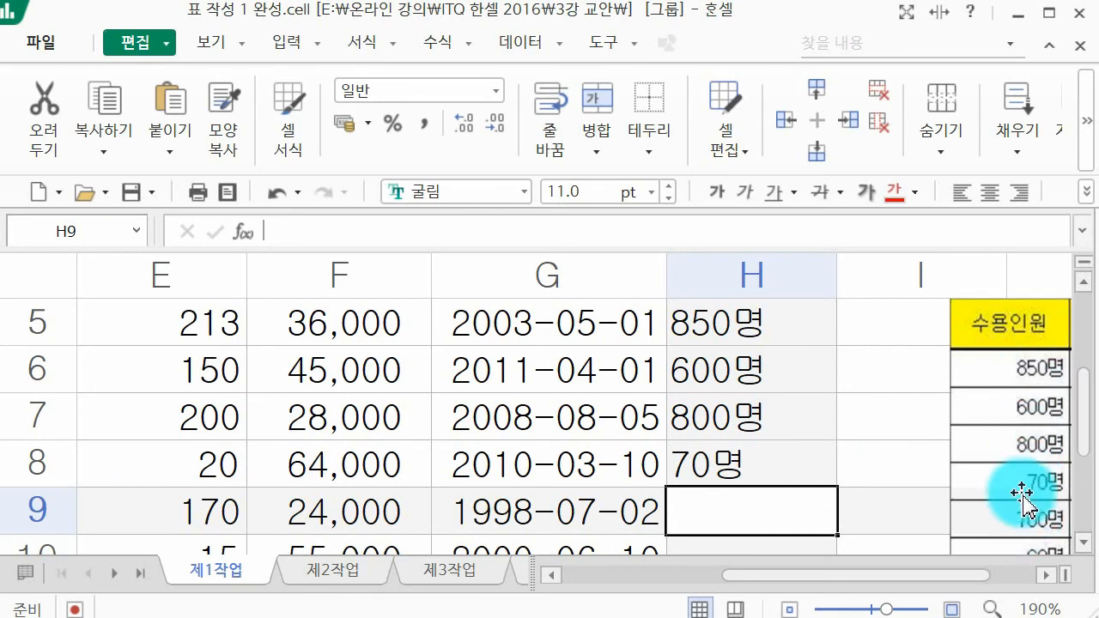
scroll(1016, 493, "up", 1)
scroll(797, 378, "down", 1)
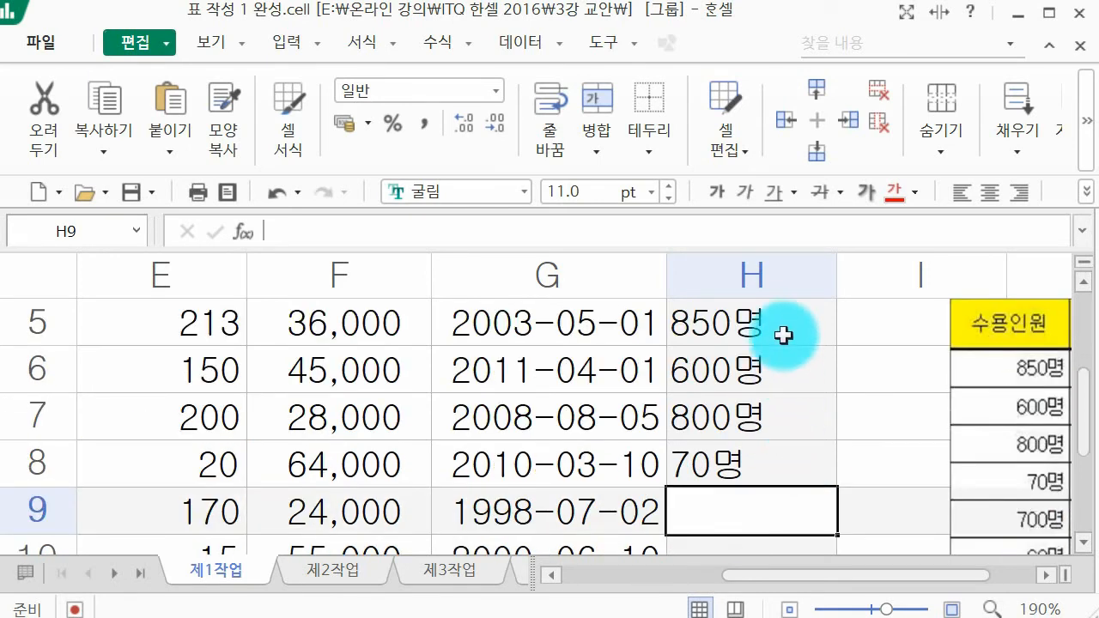
left_click_drag(781, 336, 809, 450)
key("BackSpace")
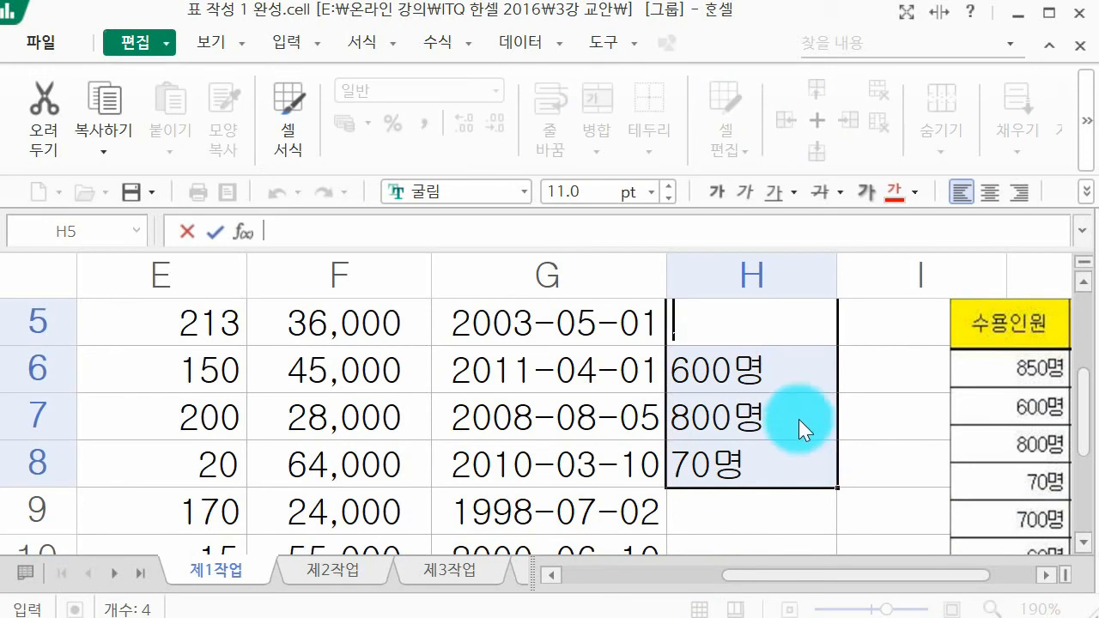
right_click(792, 343)
left_click(905, 143)
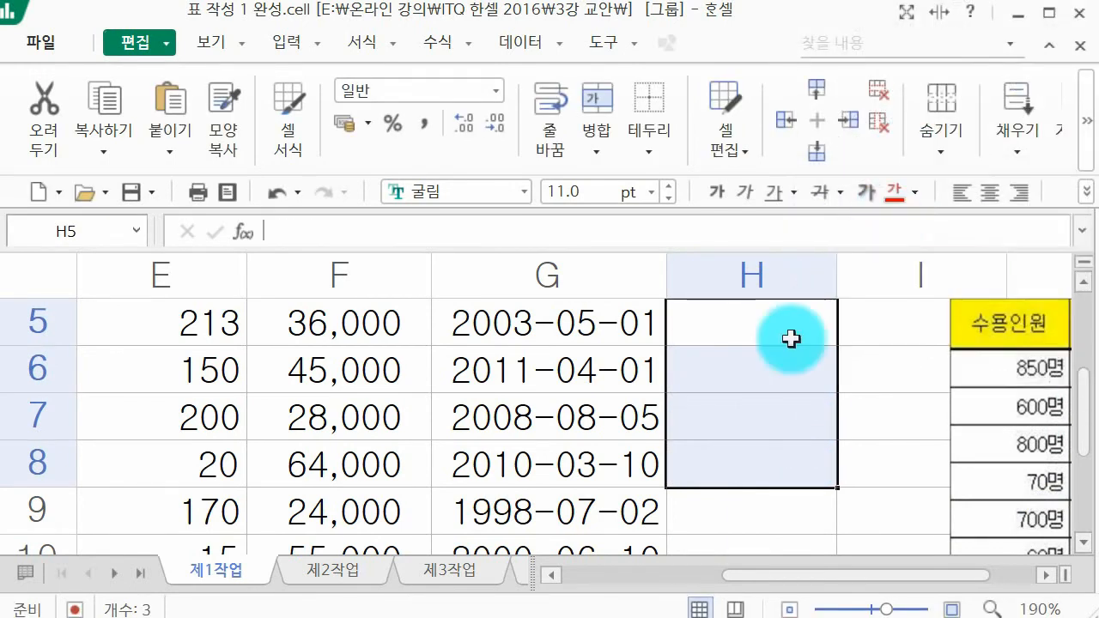
Step: Enter the capacities 850, 600 and 800 as plain numbers in cells H5 to H7
left_click(786, 340)
scroll(776, 378, "up", 1)
scroll(777, 404, "down", 1)
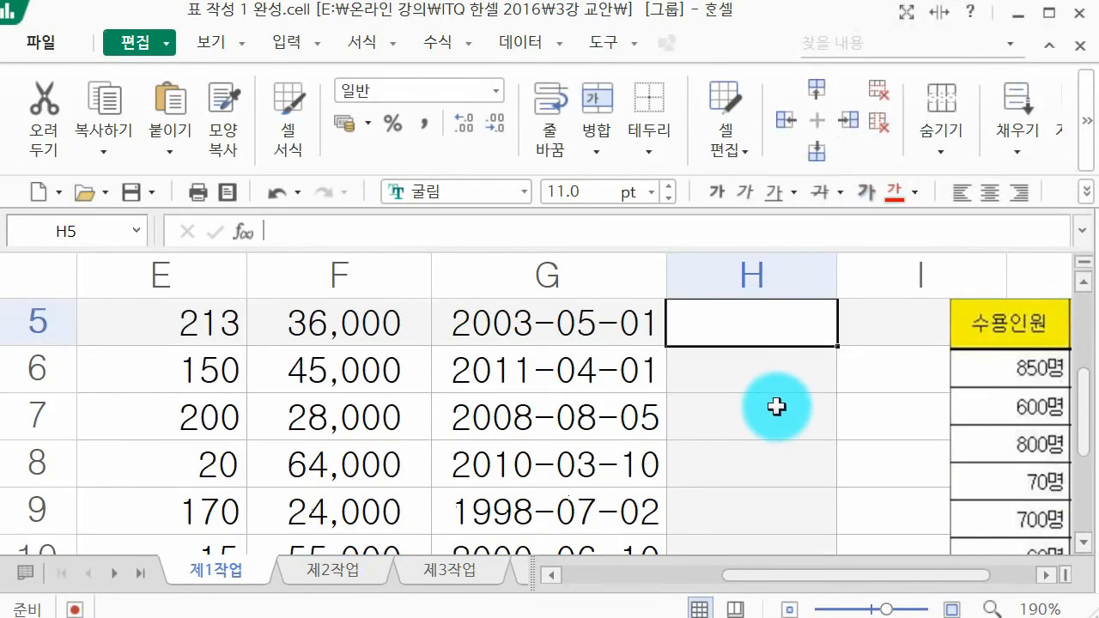
type("850")
key("Return")
type("600")
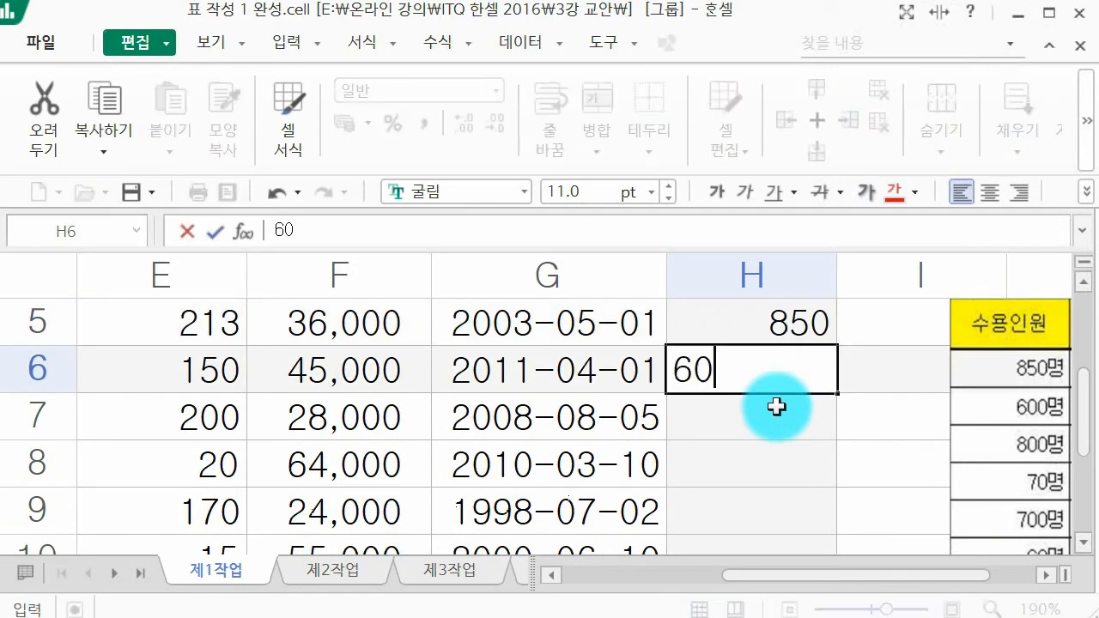
key("Return")
type("800")
key("Return")
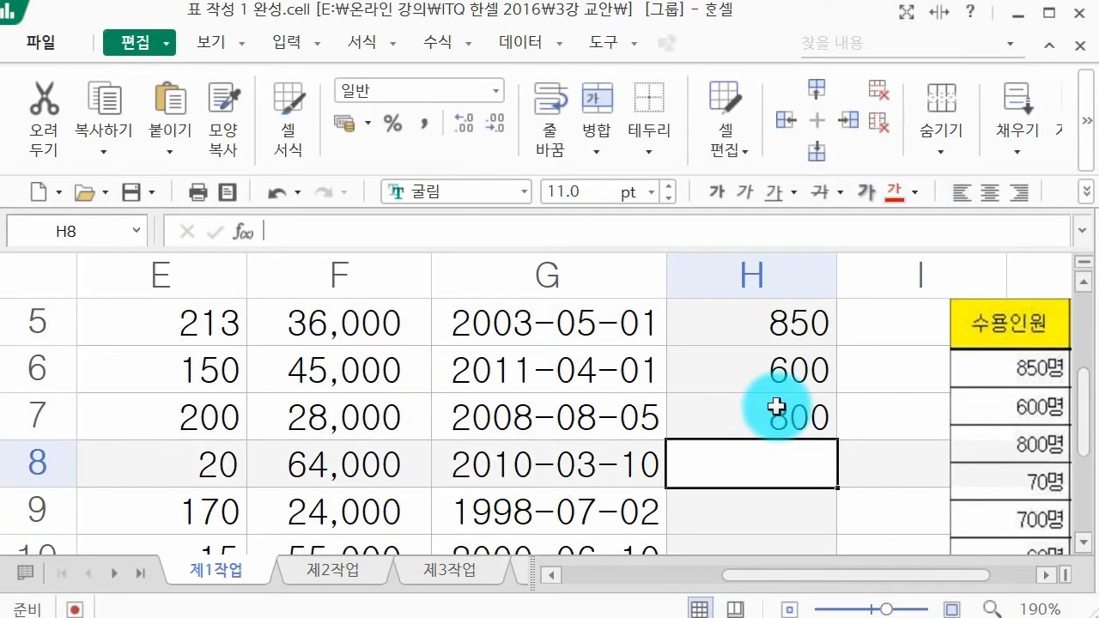
Step: Enter the capacities 70, 700, 60, 170 and 140 in cells H8 to H12
type("70")
key("Return")
type("700")
key("Return")
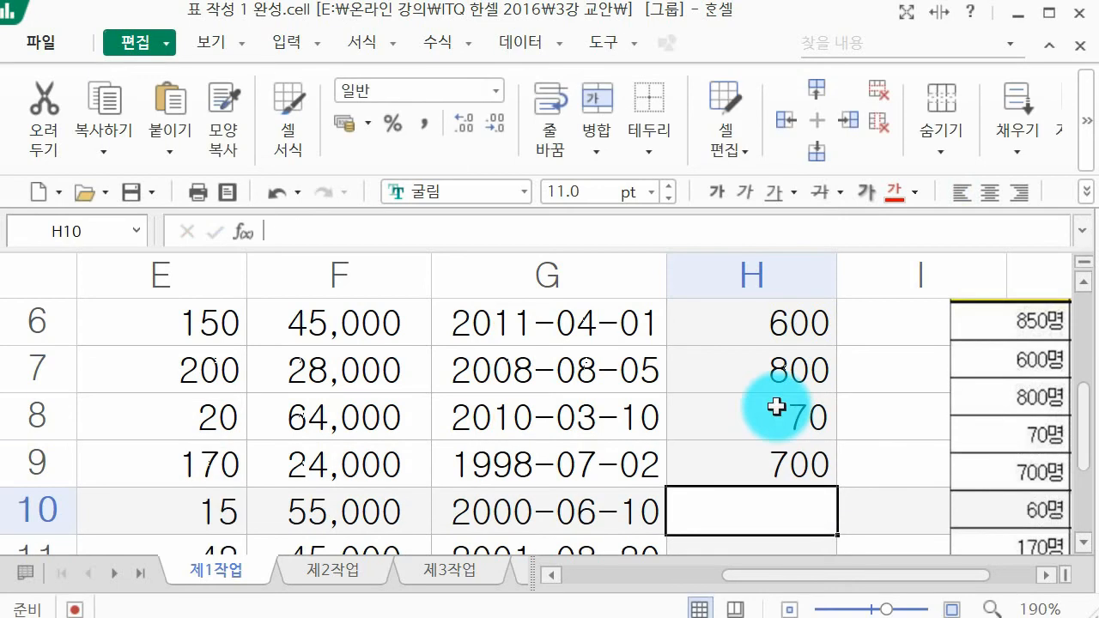
type("60")
key("Return")
type("170")
key("Return")
type("140")
key("Return")
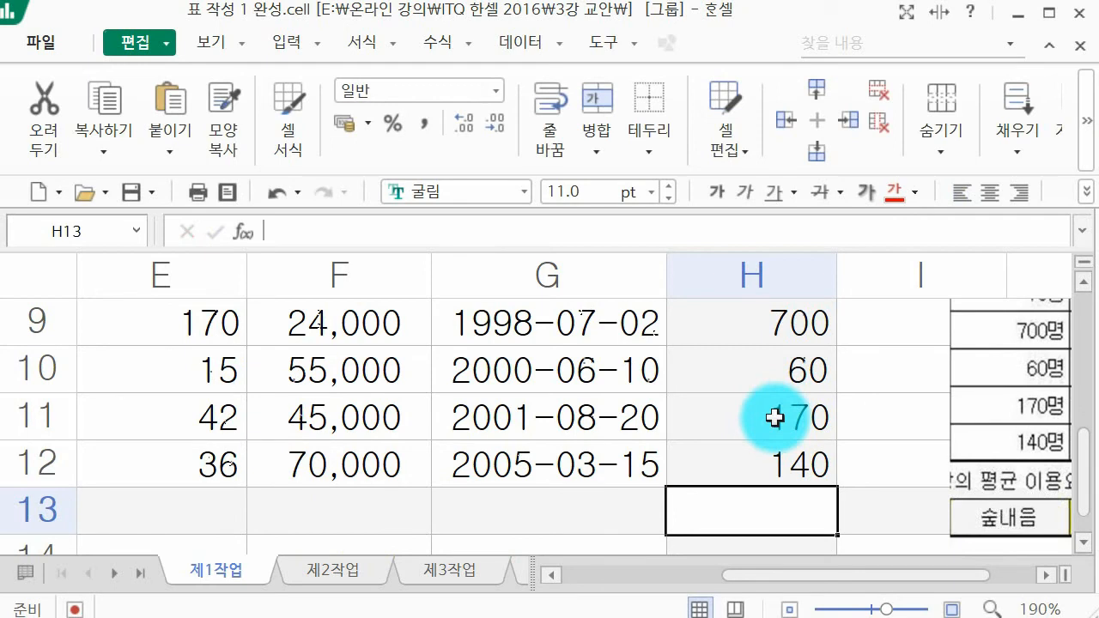
Step: Move the cropped table picture back over columns G to I, starting in column G
scroll(776, 417, "up", 2)
scroll(863, 443, "down", 1)
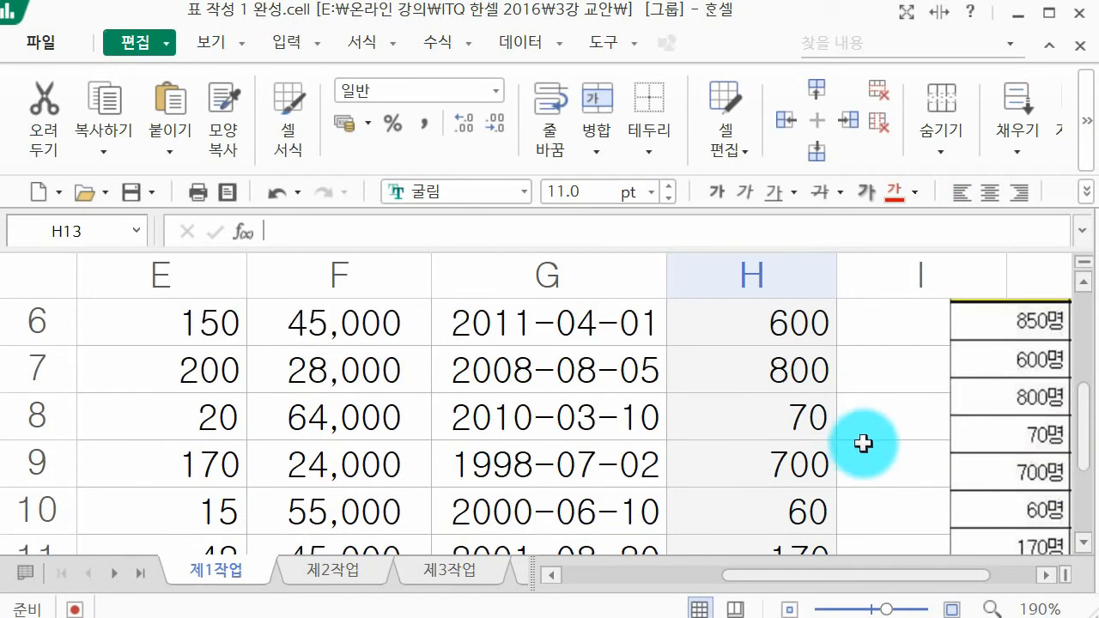
left_click_drag(977, 413, 633, 450)
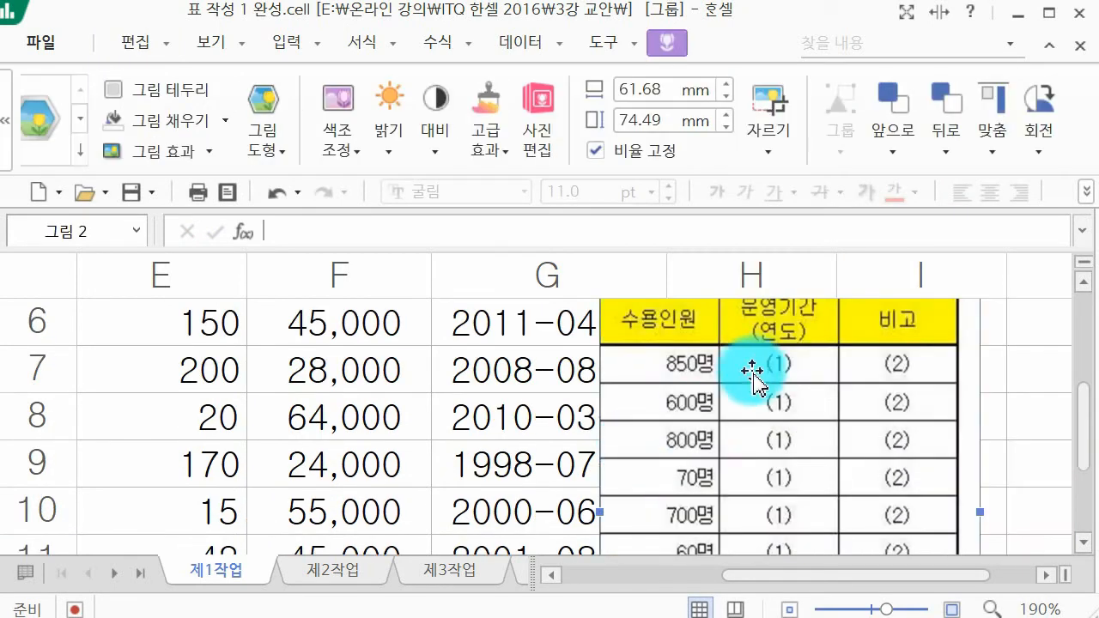
scroll(799, 399, "down", 1)
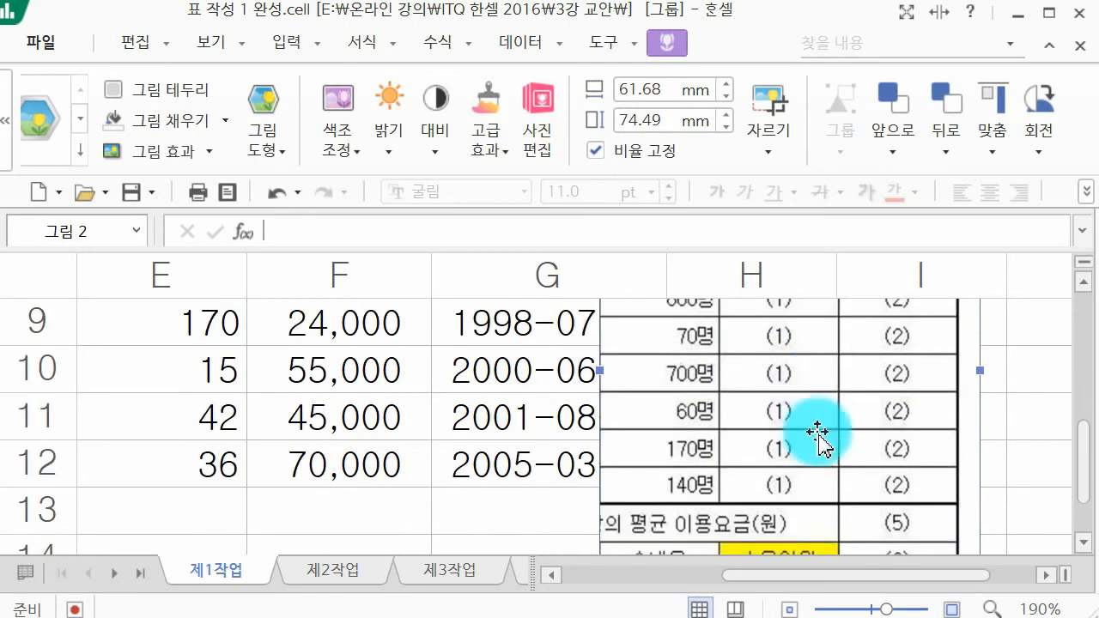
scroll(818, 438, "down", 1)
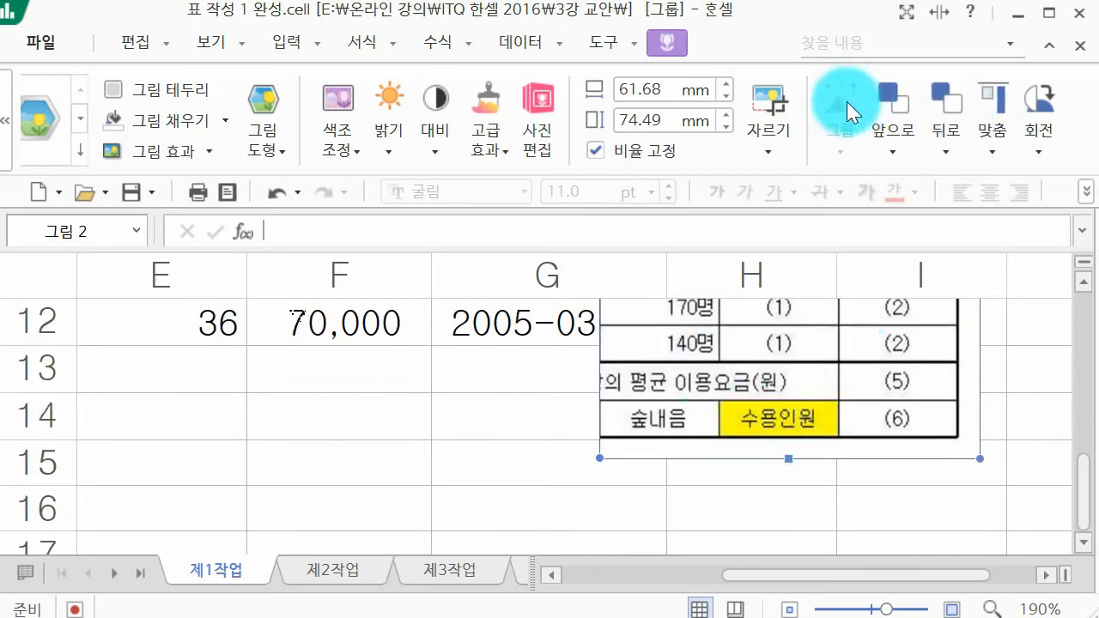
left_click(766, 92)
scroll(606, 412, "up", 1)
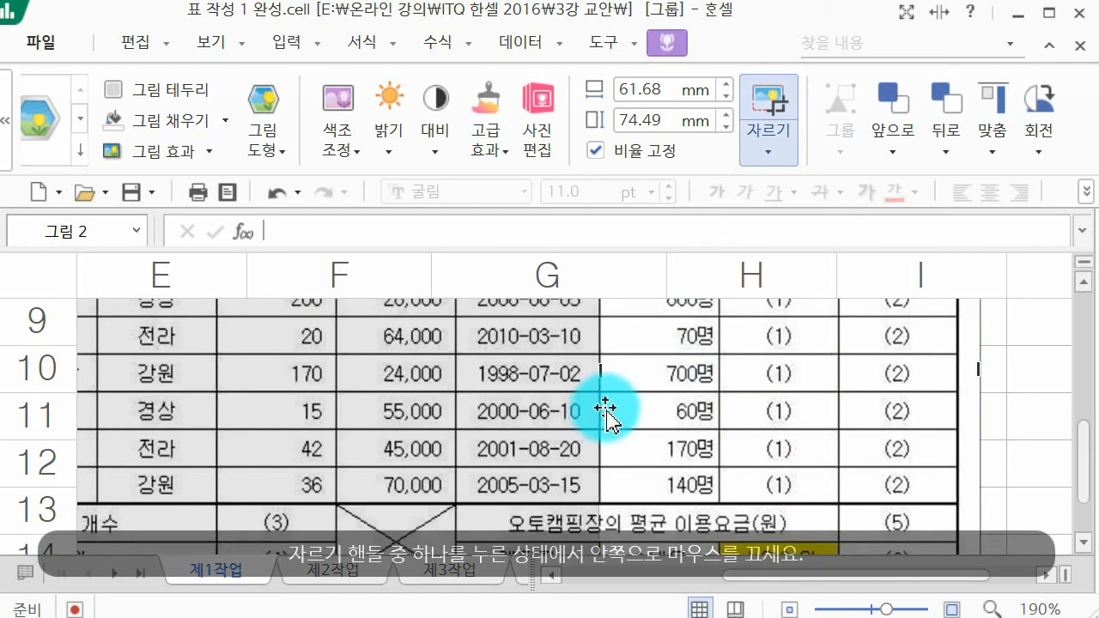
scroll(611, 397, "up", 1)
scroll(612, 397, "up", 1)
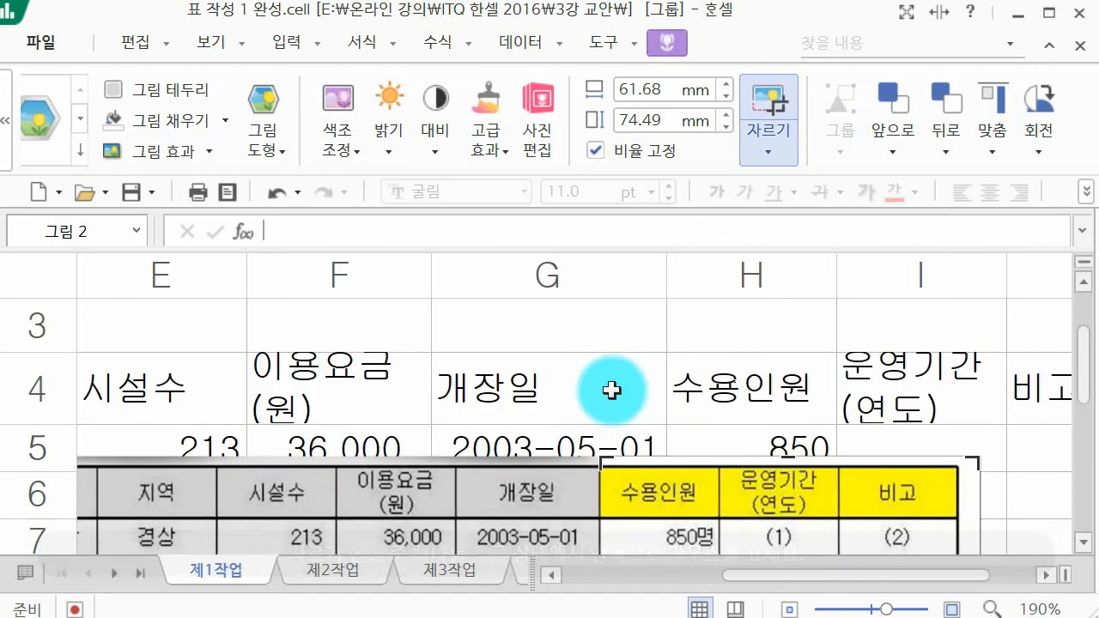
left_click(606, 448)
left_click(627, 462)
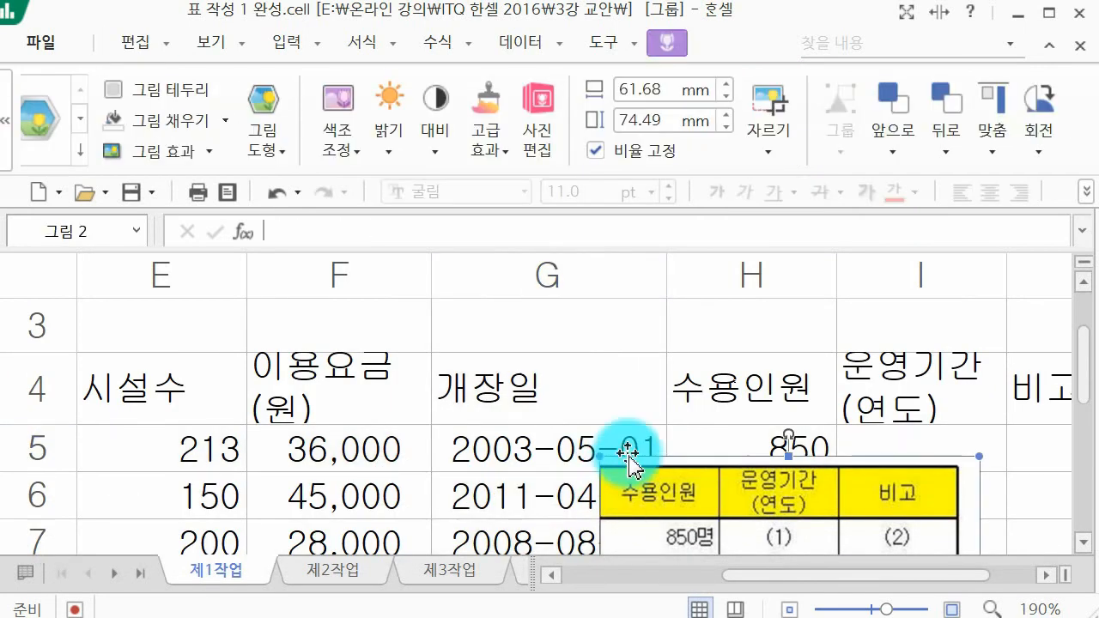
Step: Extend the crop of the table picture past its left edge to restore all hidden columns and row numbers
left_click(774, 91)
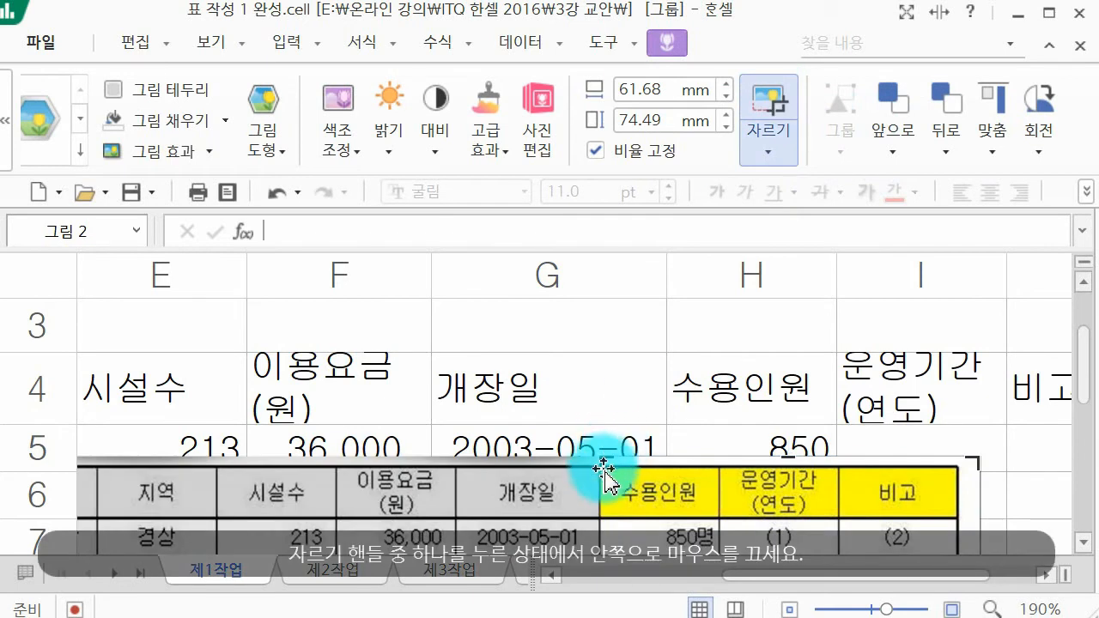
left_click_drag(605, 466, 2, 459)
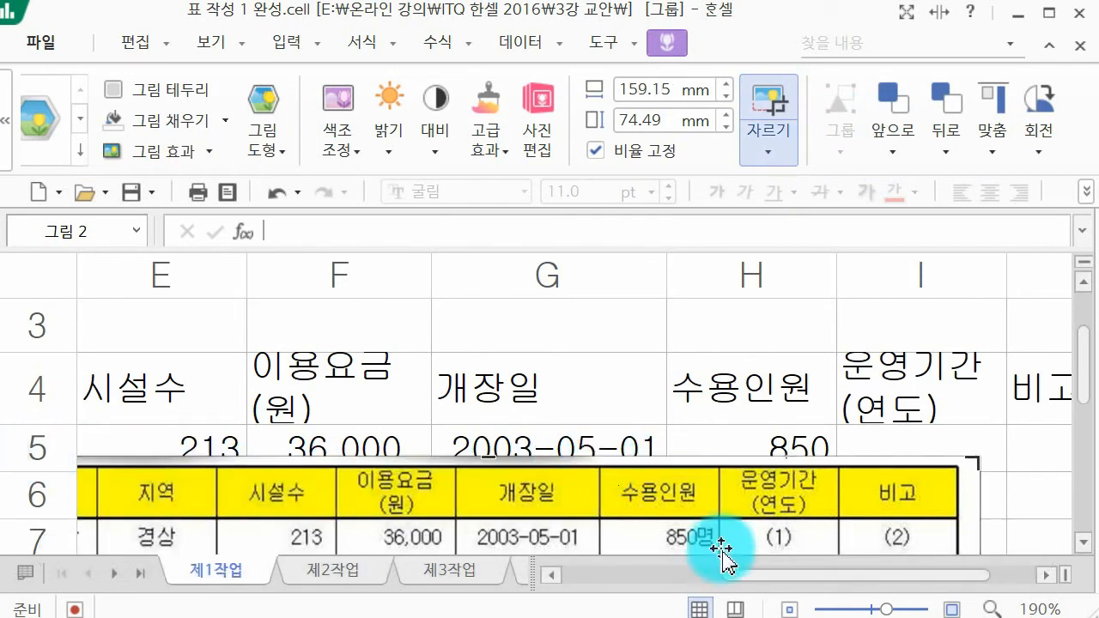
left_click_drag(791, 573, 644, 592)
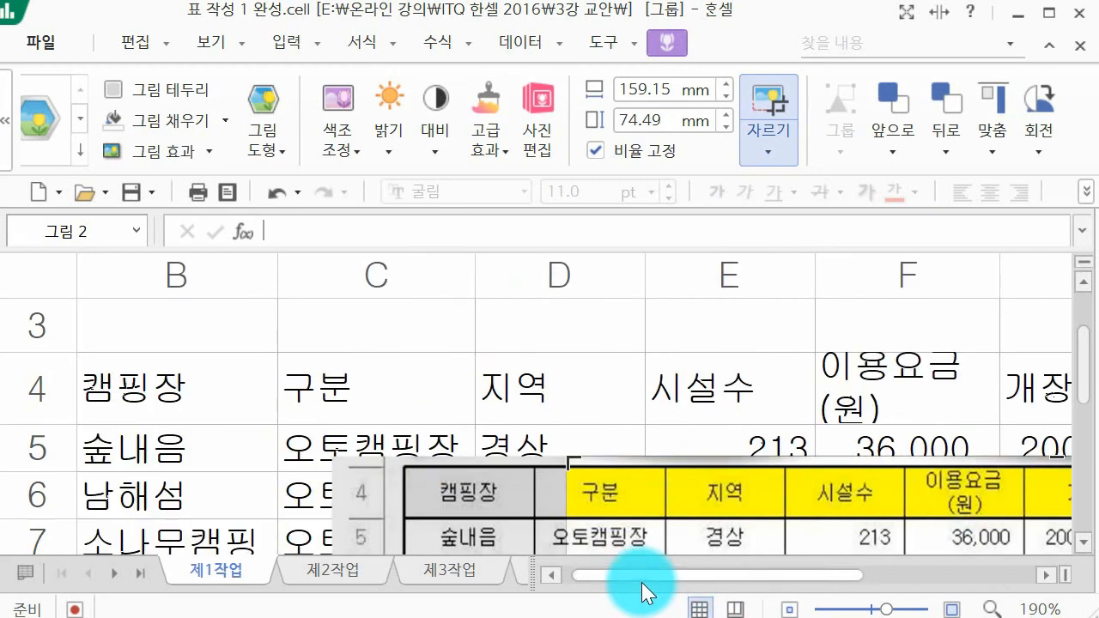
left_click_drag(569, 466, 336, 461)
left_click(442, 400)
Step: Move the uncropped table picture up over the data so that its lower edge ends just above row 13
left_click_drag(515, 501, 428, 340)
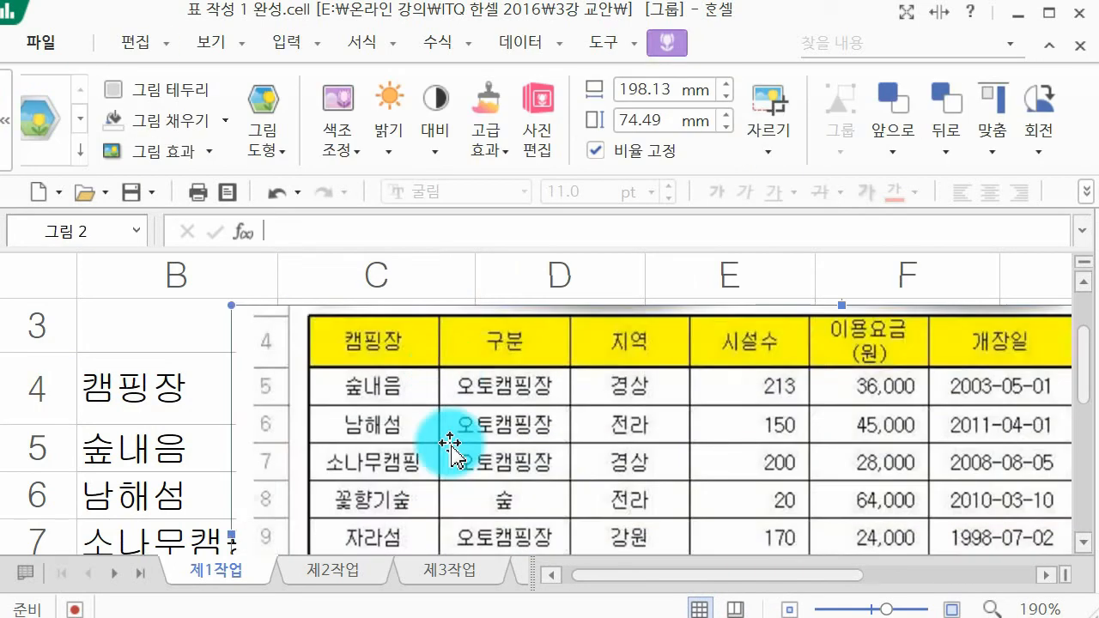
scroll(452, 447, "down", 2)
left_click_drag(475, 375, 479, 391)
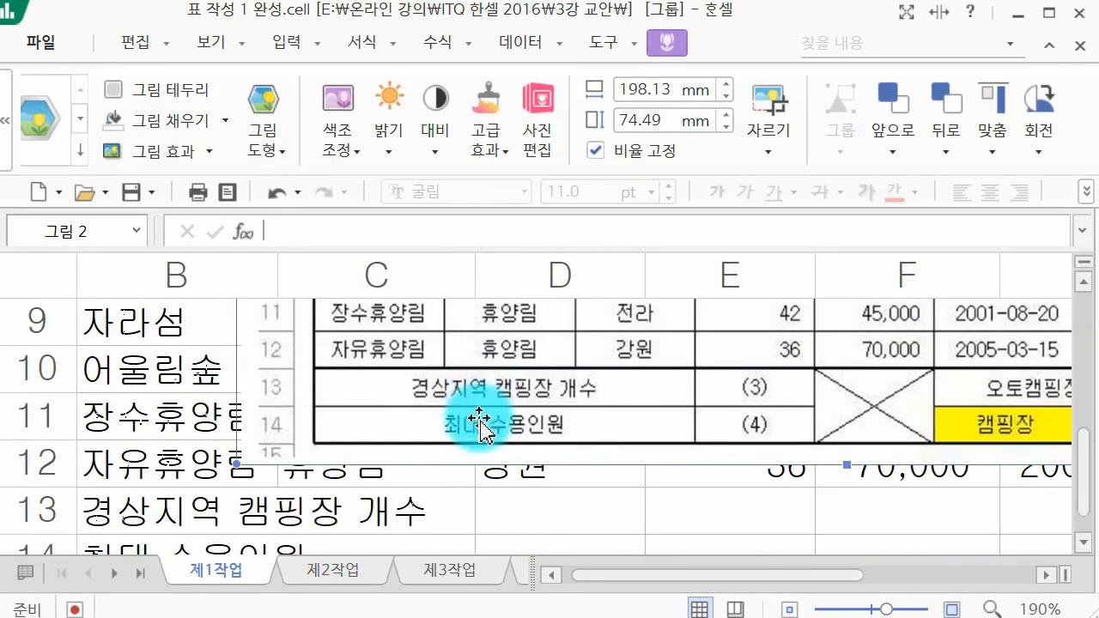
left_click_drag(876, 422, 845, 418)
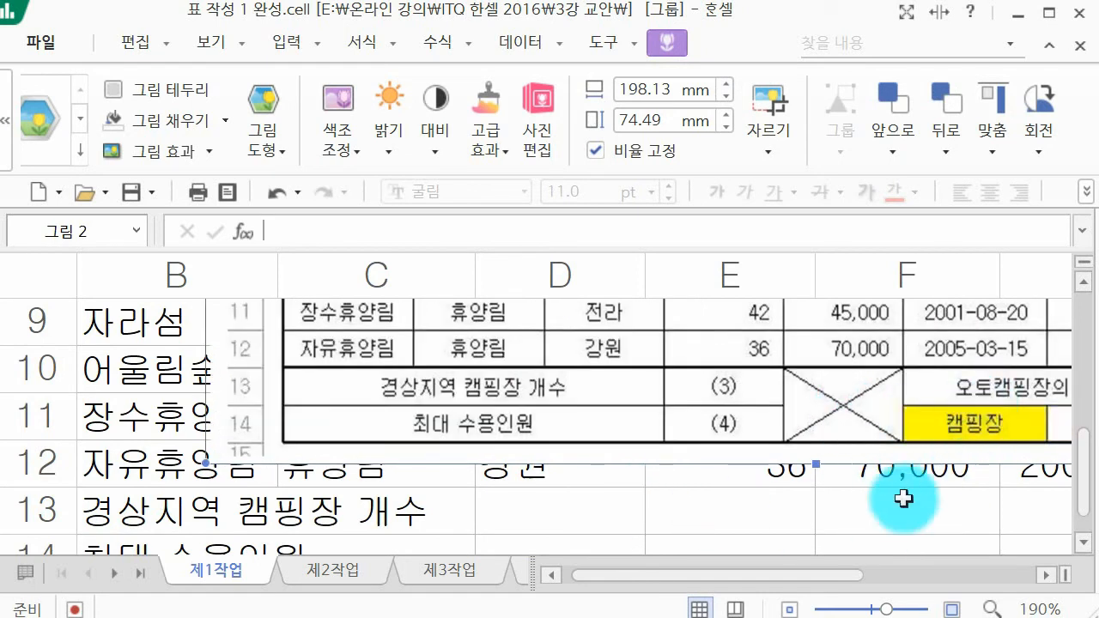
Step: Enter the label 오토캠핑장의 평균 이용요금(원) in cell G13
left_click_drag(806, 573, 885, 577)
left_click(897, 468)
left_click(900, 516)
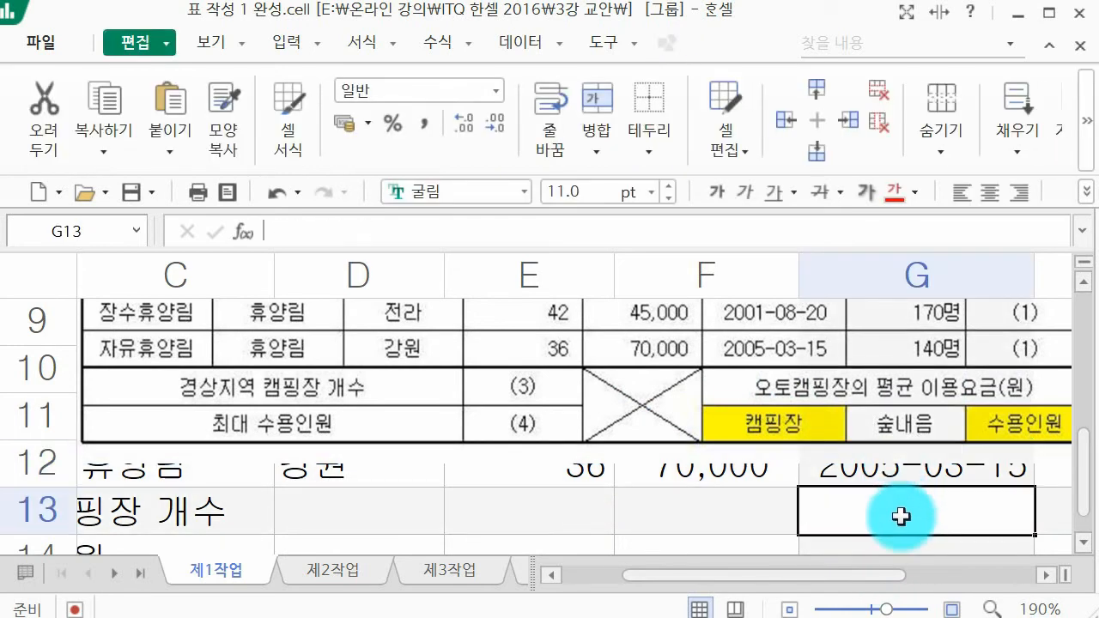
type("오토 캠프")
key("BackSpace")
key("BackSpace")
key("BackSpace")
type("캠핑")
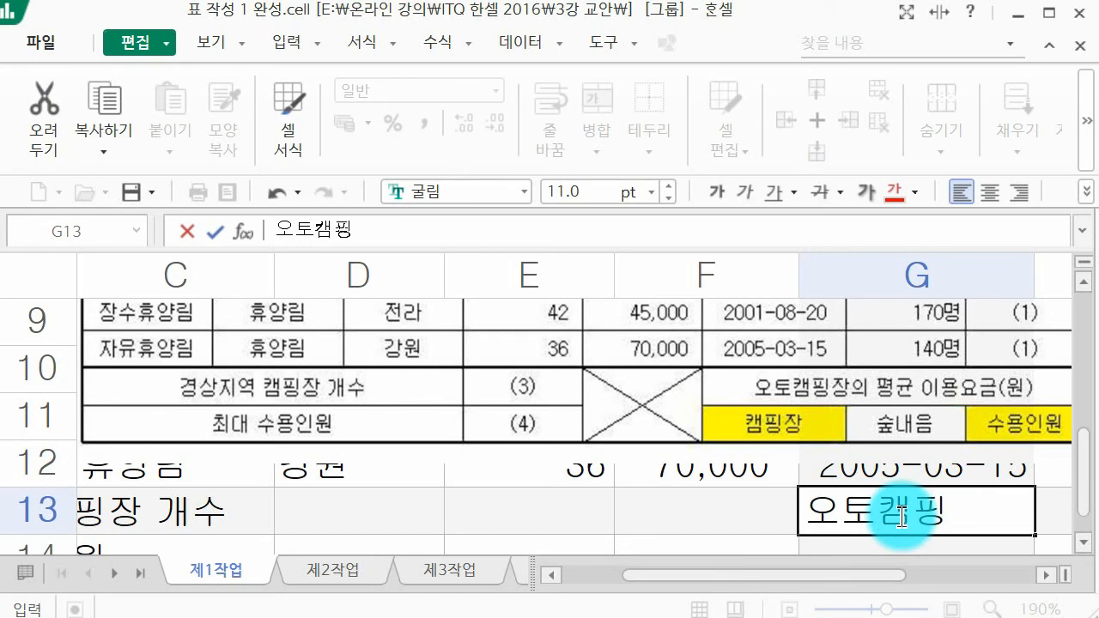
type("장의 평균 ")
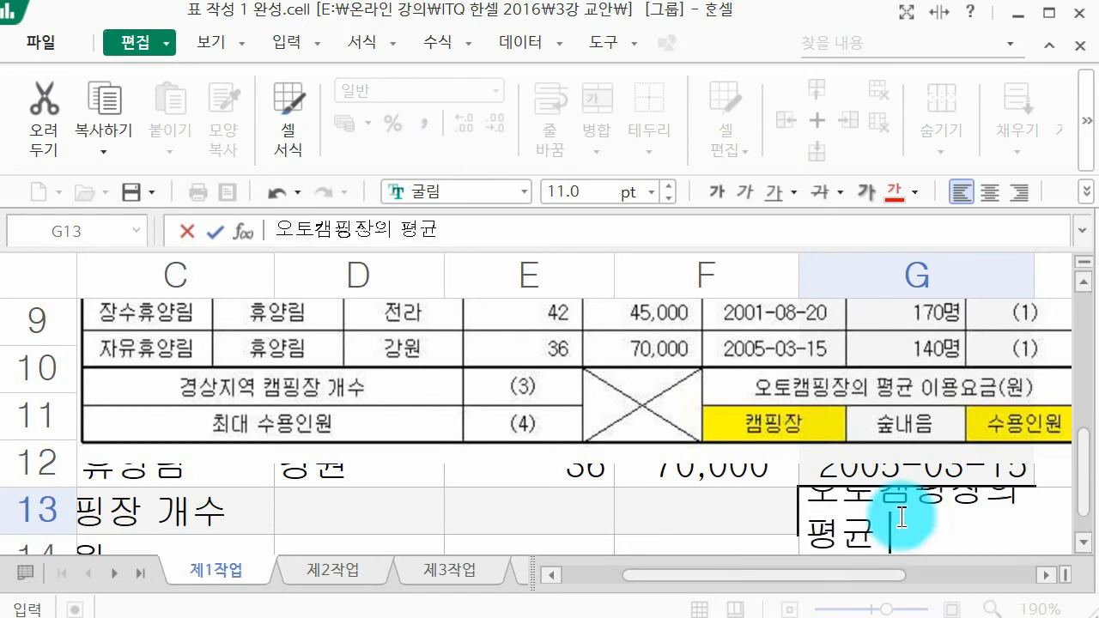
type("이용요금(원)")
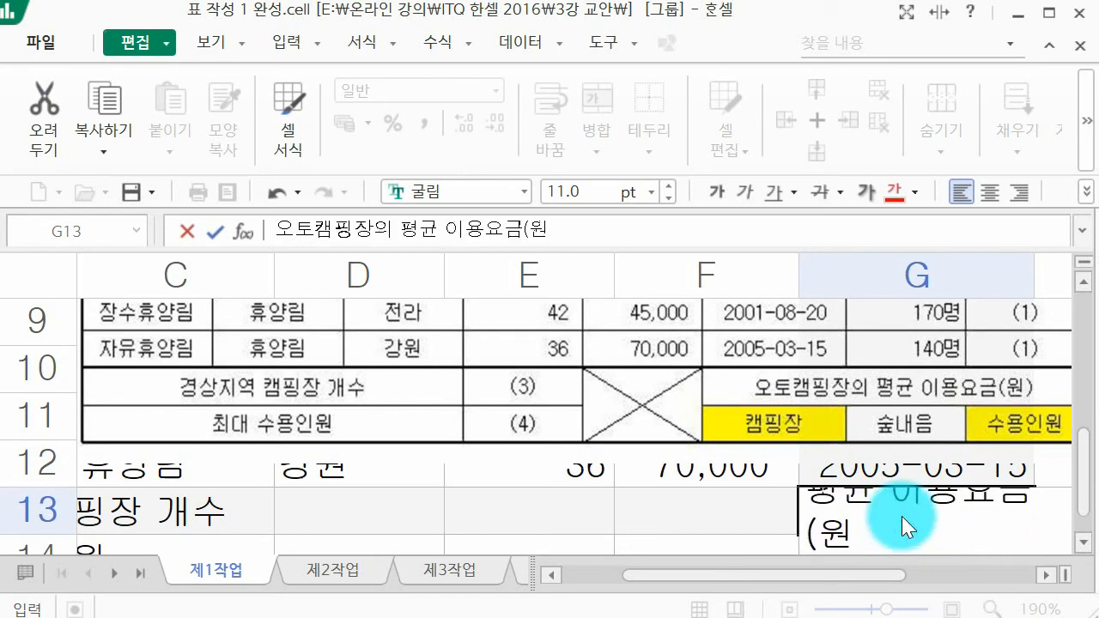
key("Return")
Step: Enter 캠핑장, 숲내음 and 수용인원 across row 14 in cells G14 to I14
type("캠핑장")
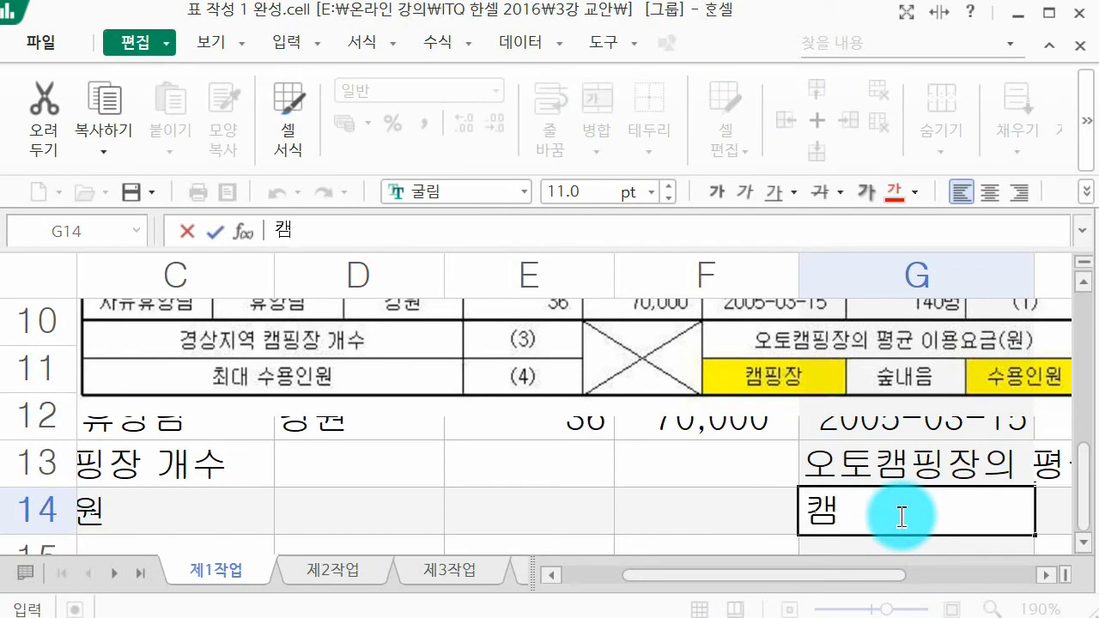
key("Tab")
type("숲내음")
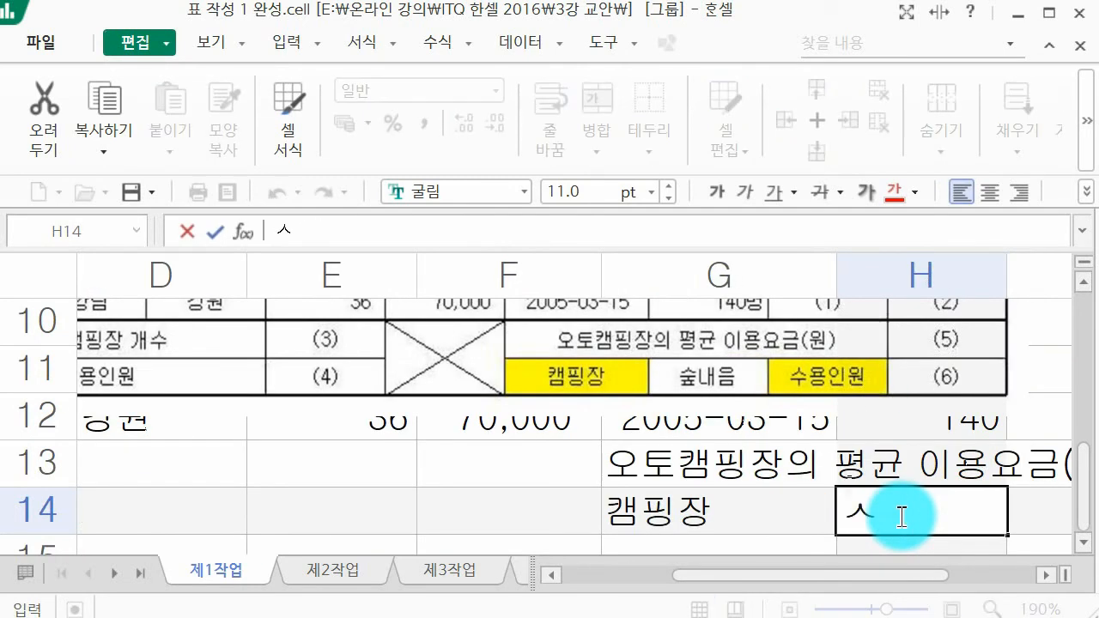
key("Tab")
type("수용인원")
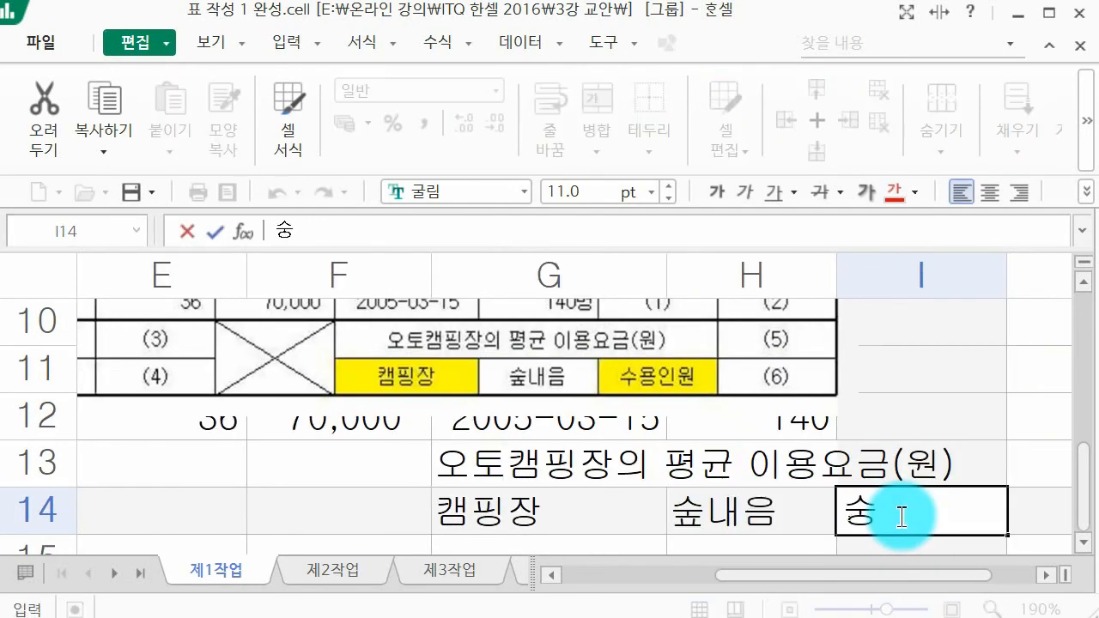
key("Return")
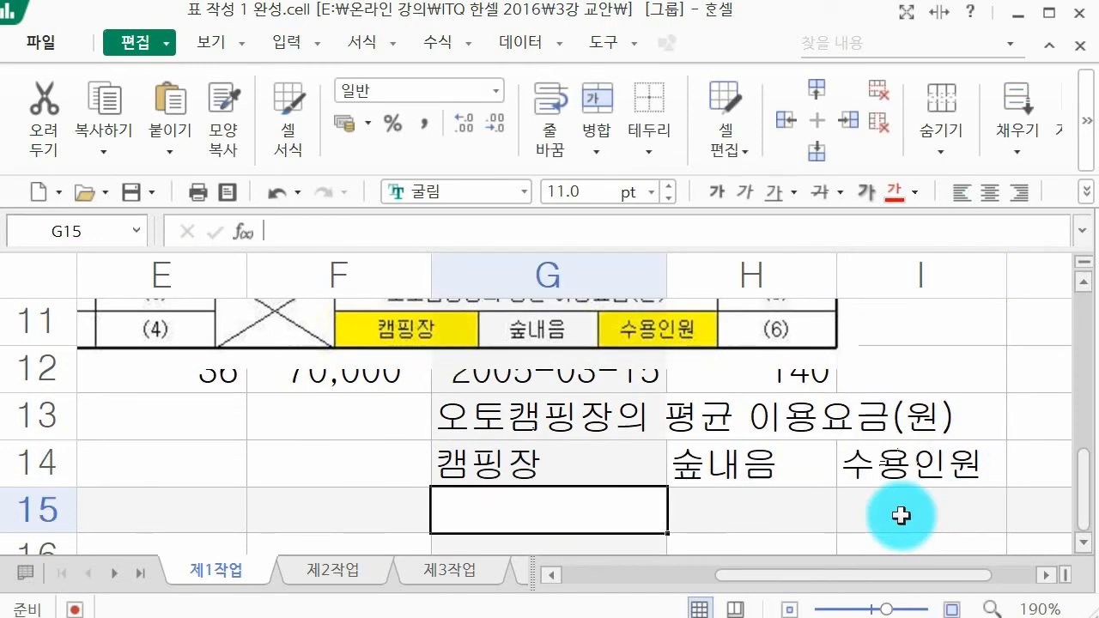
Step: Delete the reference table picture from the 제1작업 sheet
scroll(933, 516, "down", 2)
scroll(933, 519, "up", 1)
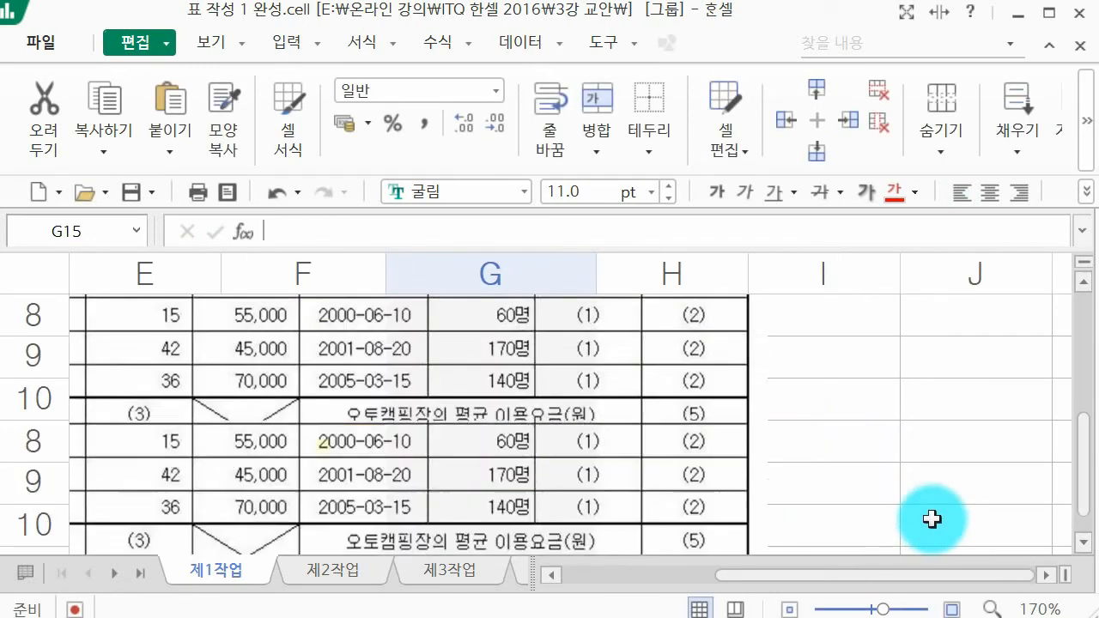
scroll(932, 519, "up", 3)
scroll(933, 518, "down", 2)
left_click(572, 340)
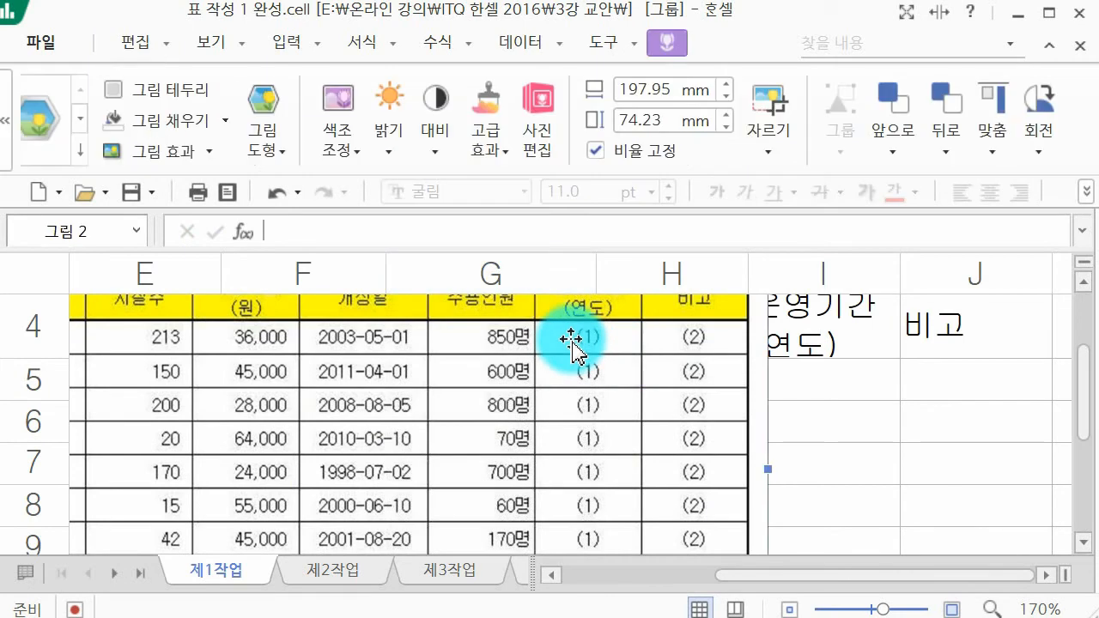
key("Delete")
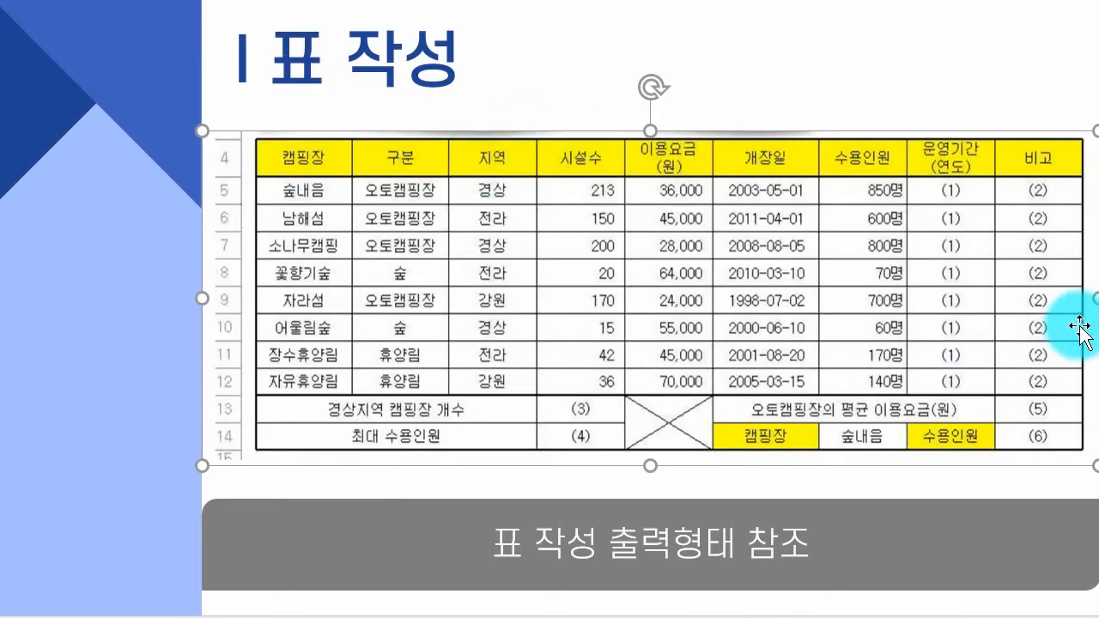
left_click(1098, 335)
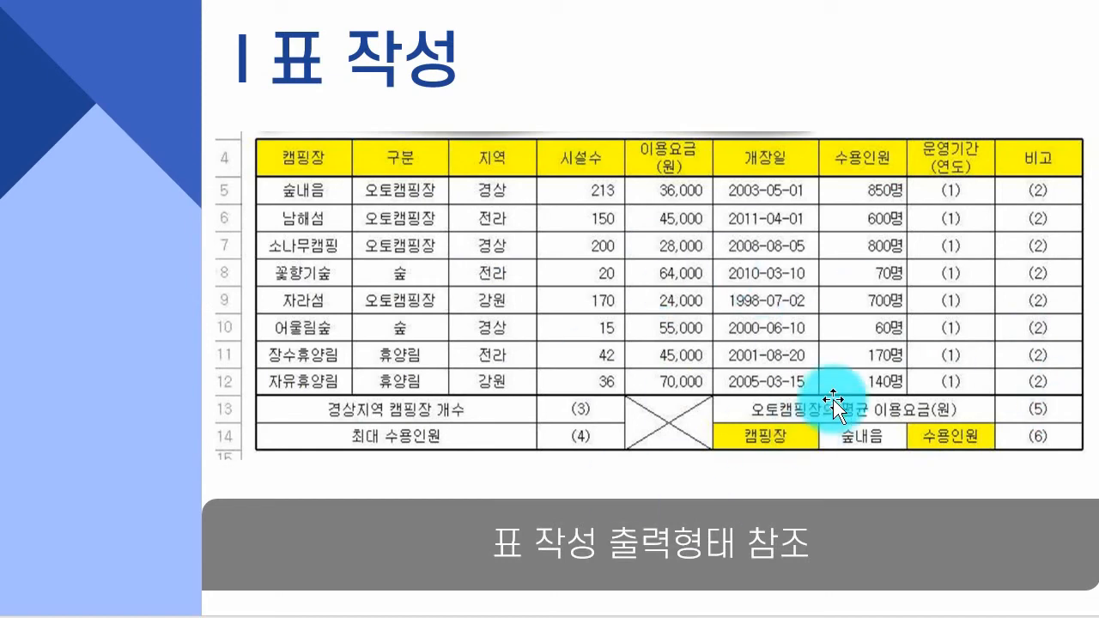
scroll(833, 400, "down", 1)
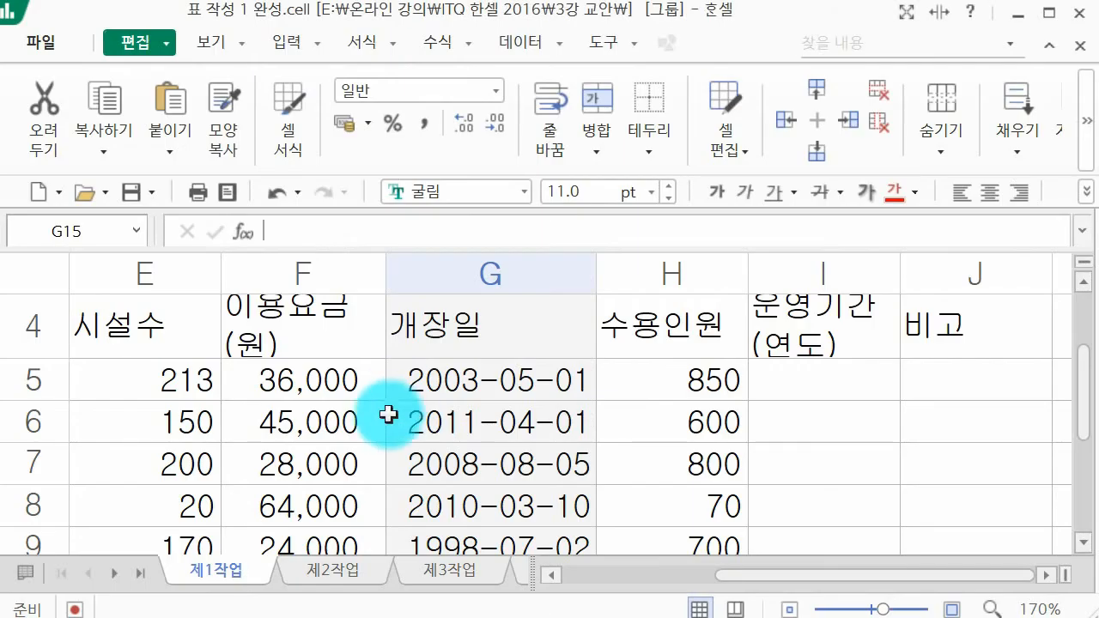
scroll(390, 408, "up", 1)
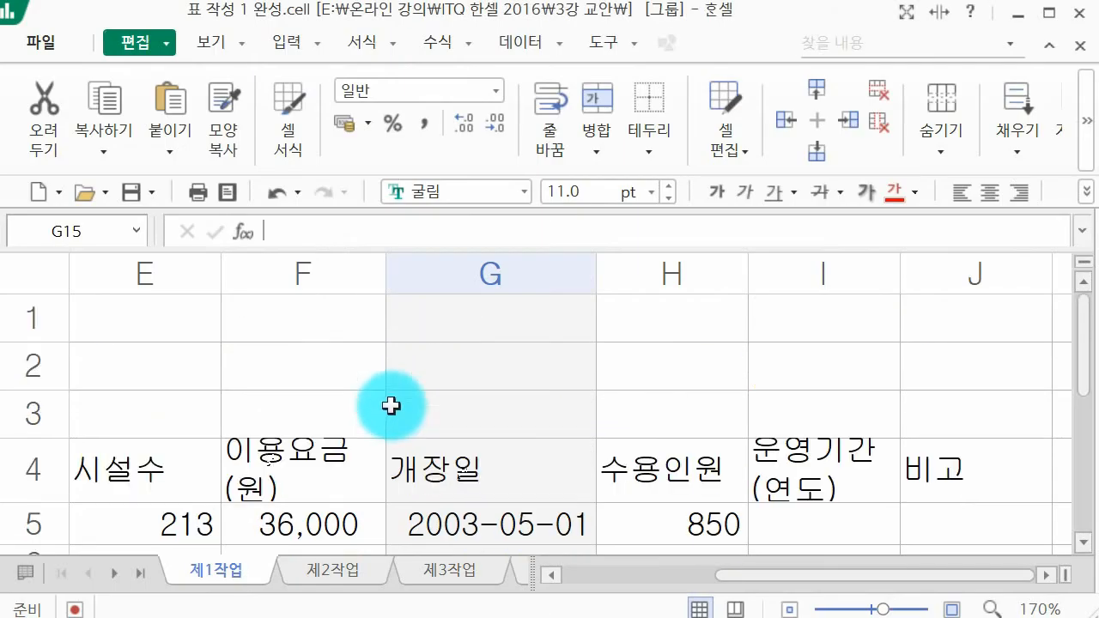
Step: Save the finished campsite workbook, and save it again under the new name 상단도형, 결재란 작성 1 완성 in the 3강 교안 folder
left_click(133, 183)
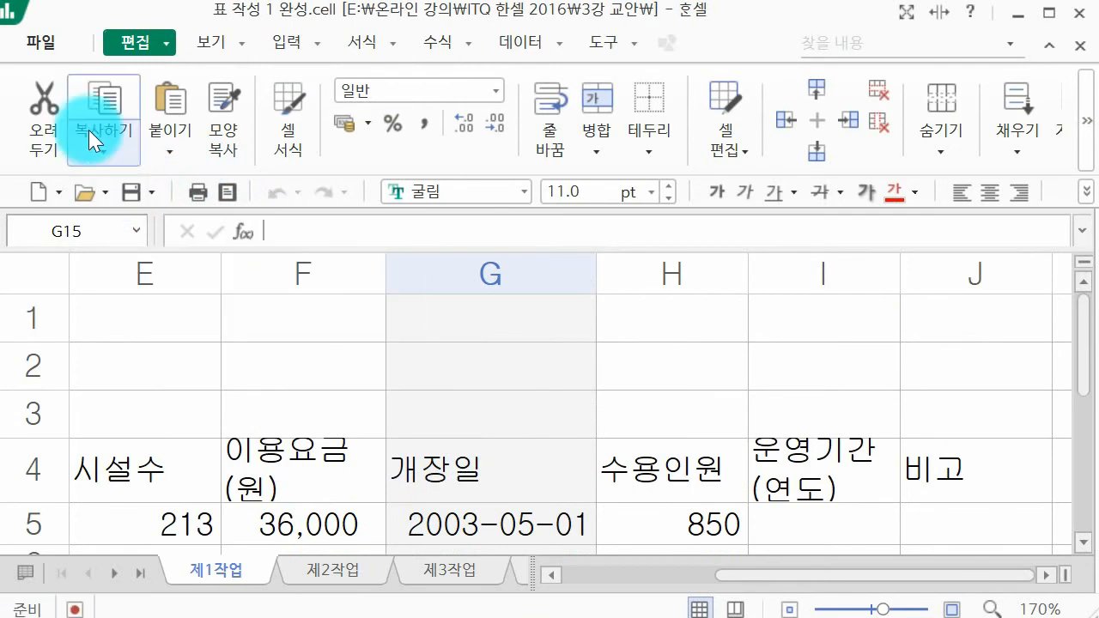
left_click(45, 39)
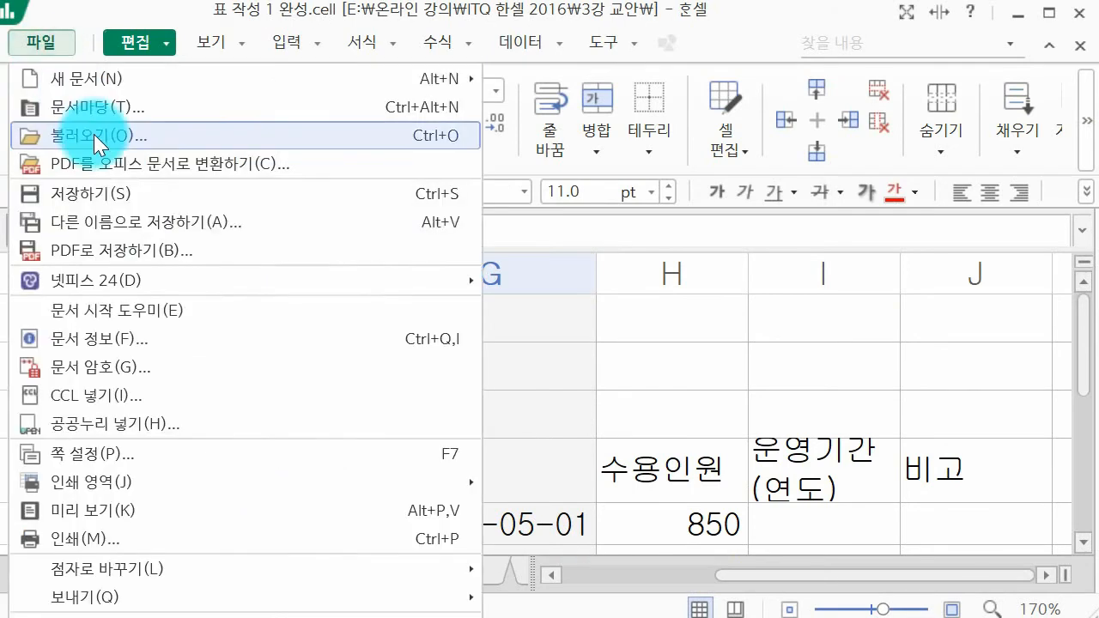
left_click(140, 224)
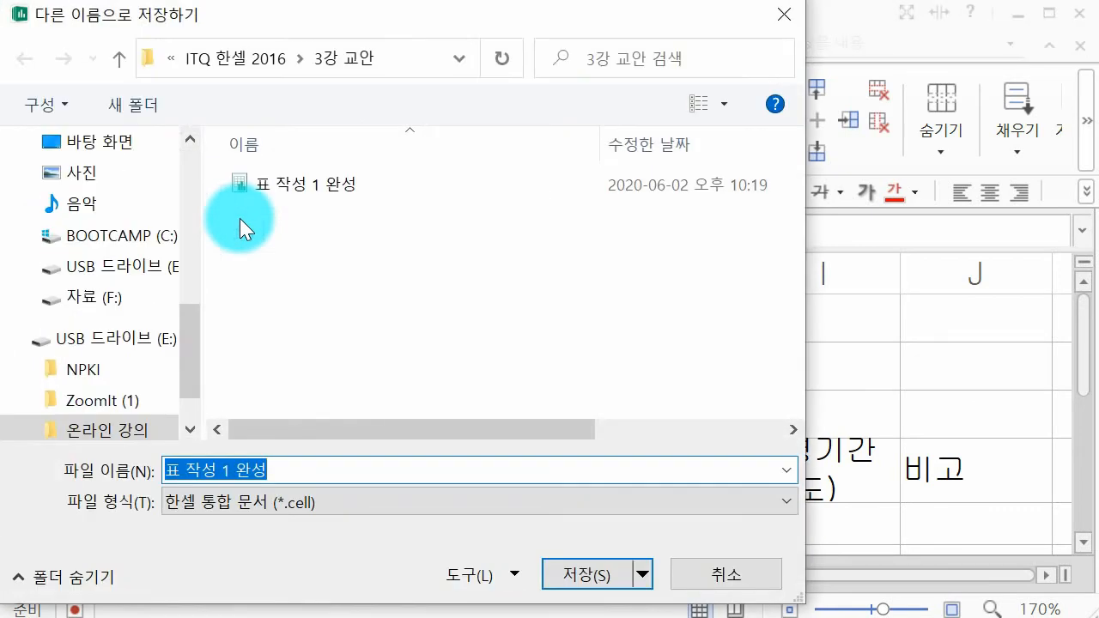
type("v")
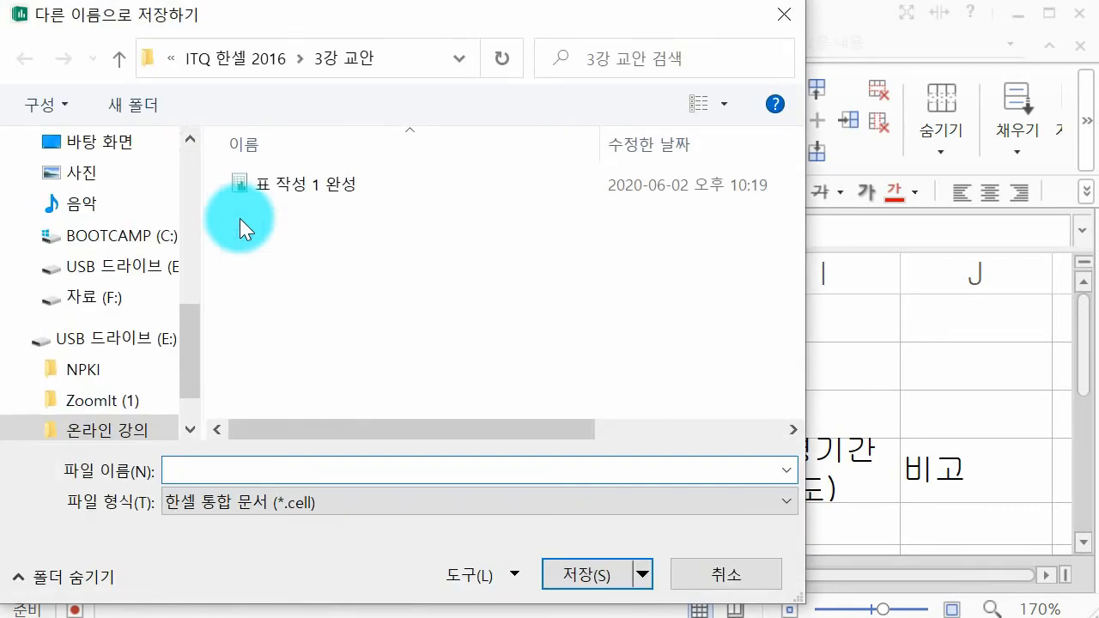
type("ㄹ재")
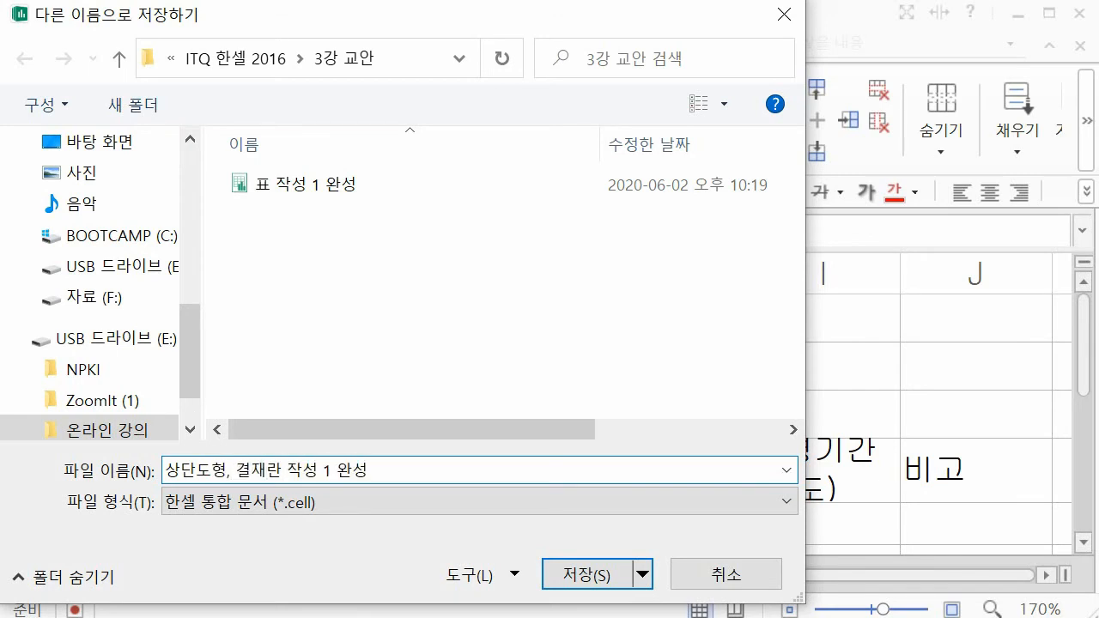
key("Return")
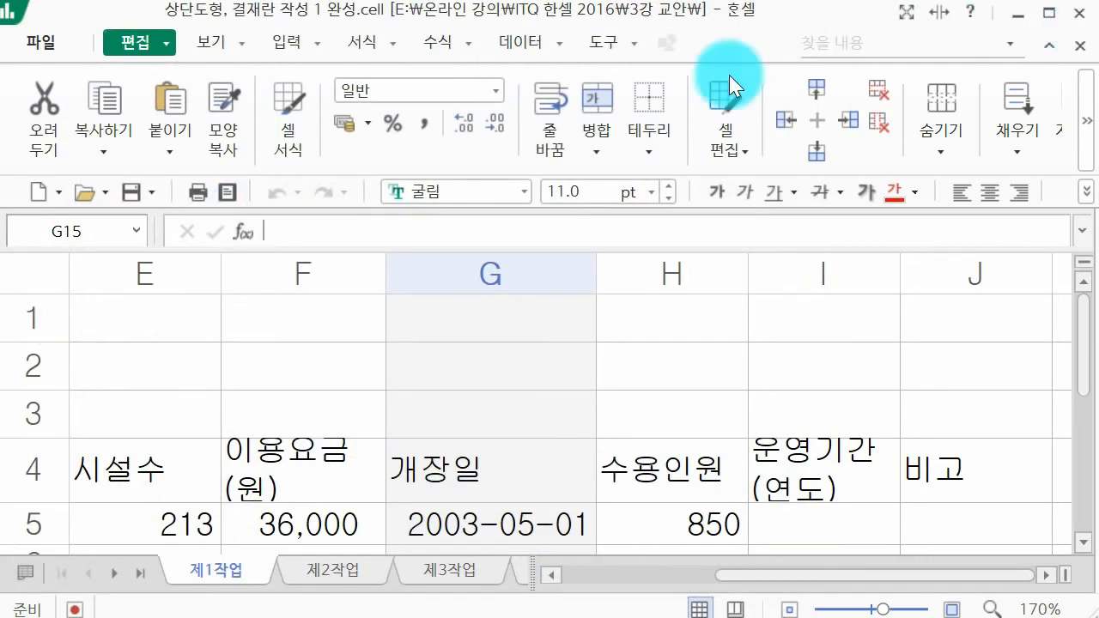
Step: Create a new blank workbook and close the saved campsite workbook, leaving the new one in full view
left_click(39, 194)
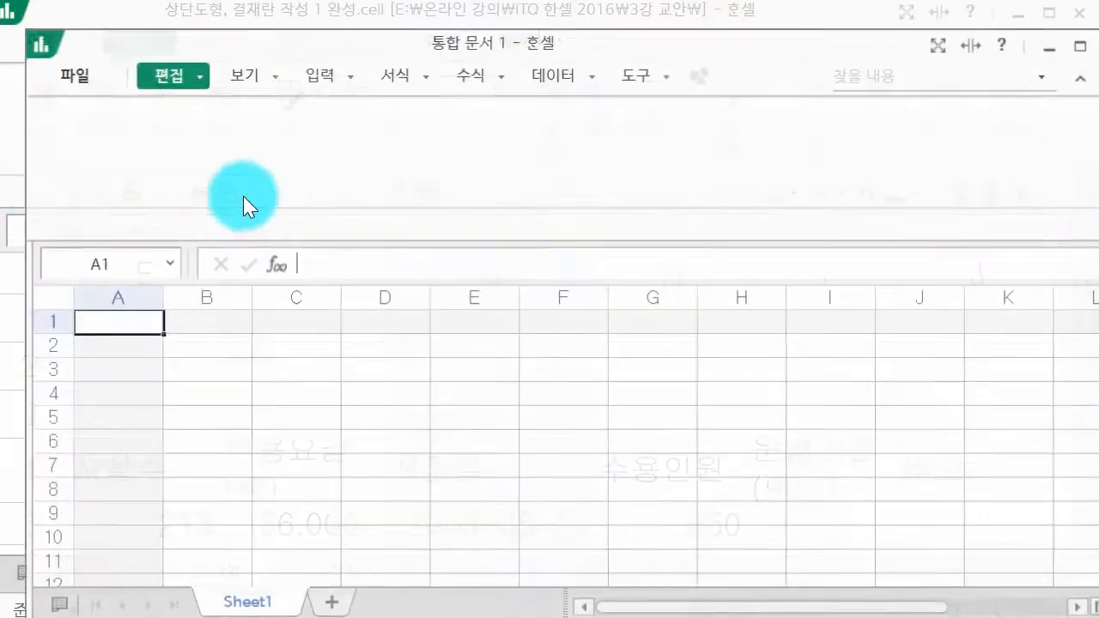
left_click(1080, 13)
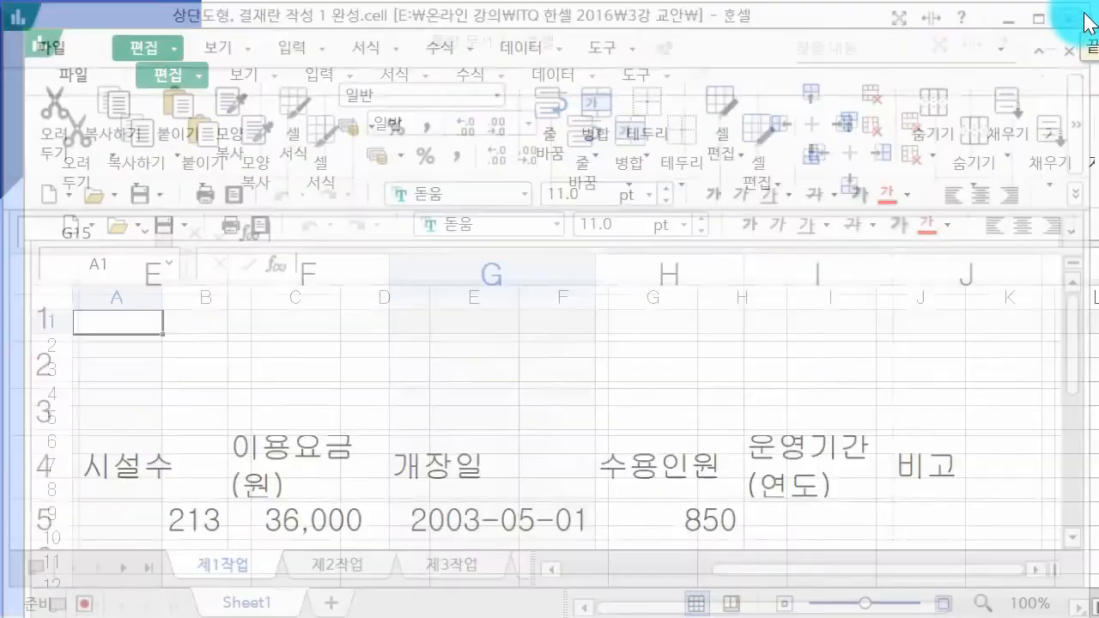
left_click_drag(508, 43, 476, 17)
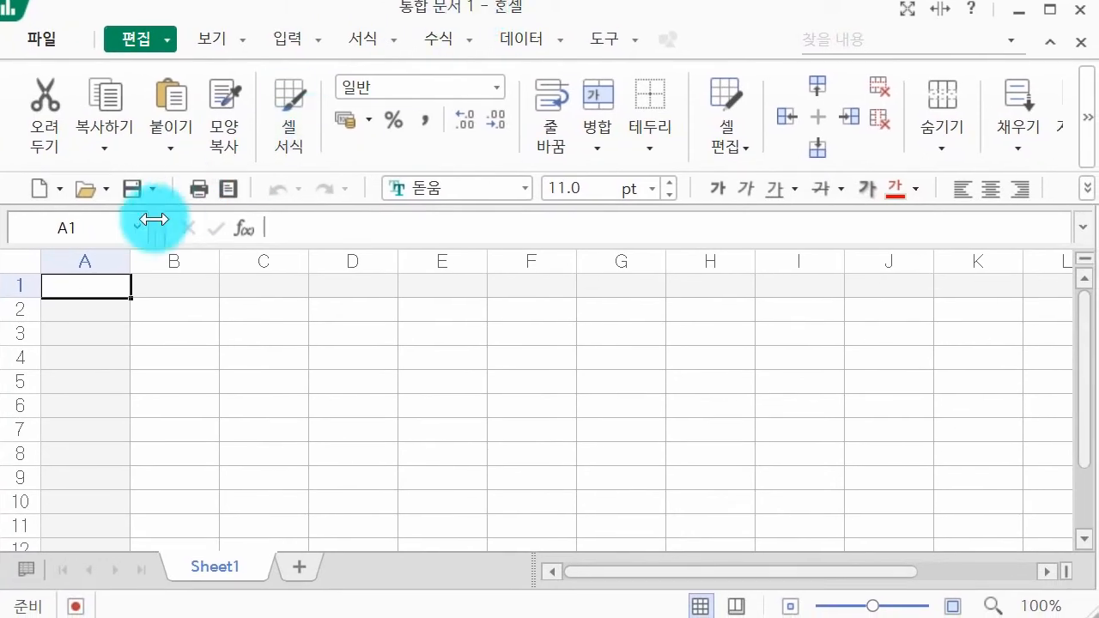
Step: Save the new workbook as 표 작성 2 완성 in the 3강 교안 folder
left_click(126, 187)
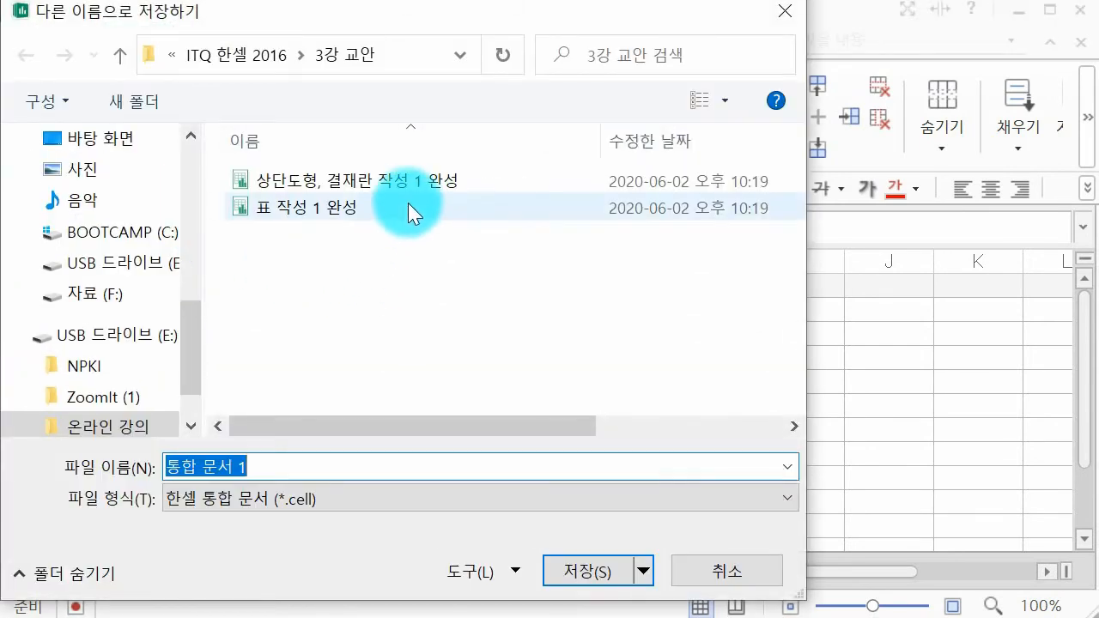
left_click(408, 206)
left_click(244, 467)
key("BackSpace")
type("2 완성")
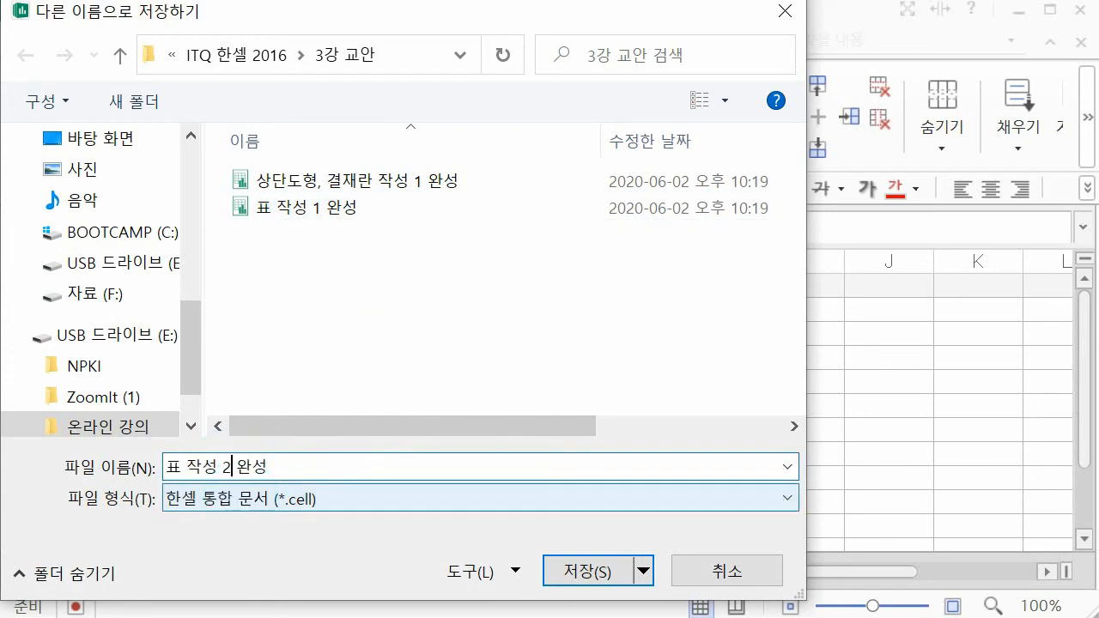
key("Return")
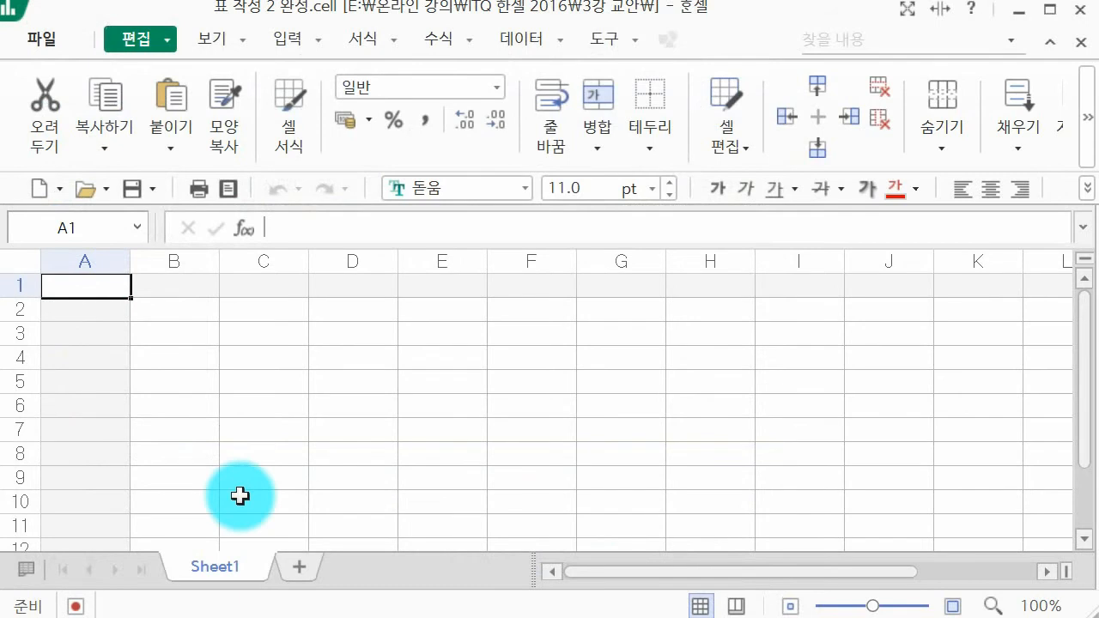
Step: Add three more sheets to the workbook after Sheet1
left_click(298, 566)
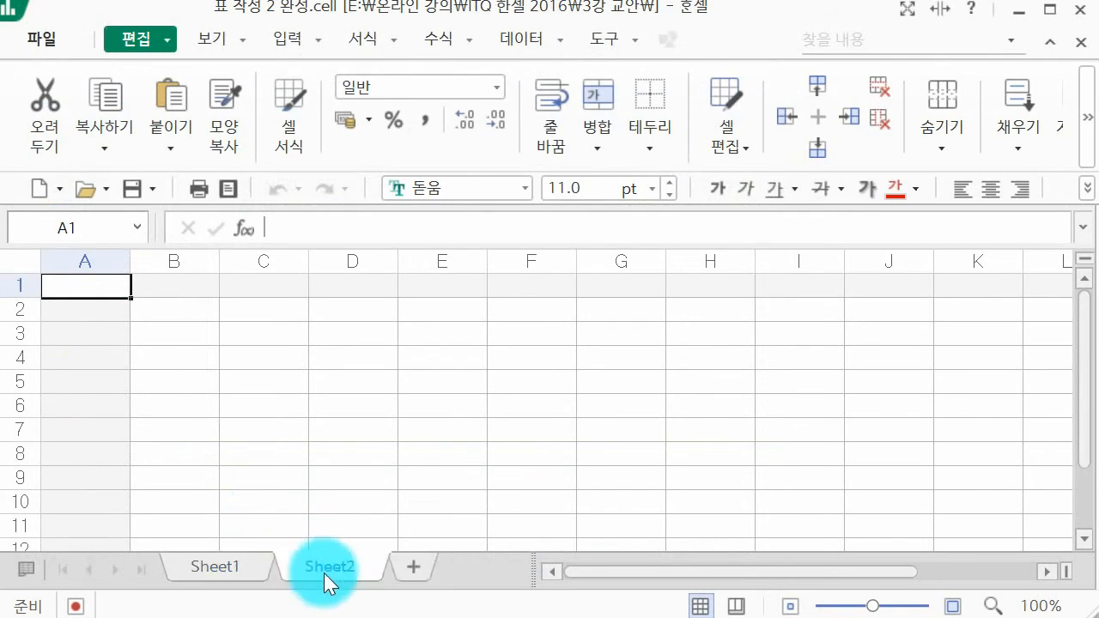
left_click(406, 567)
left_click(503, 568)
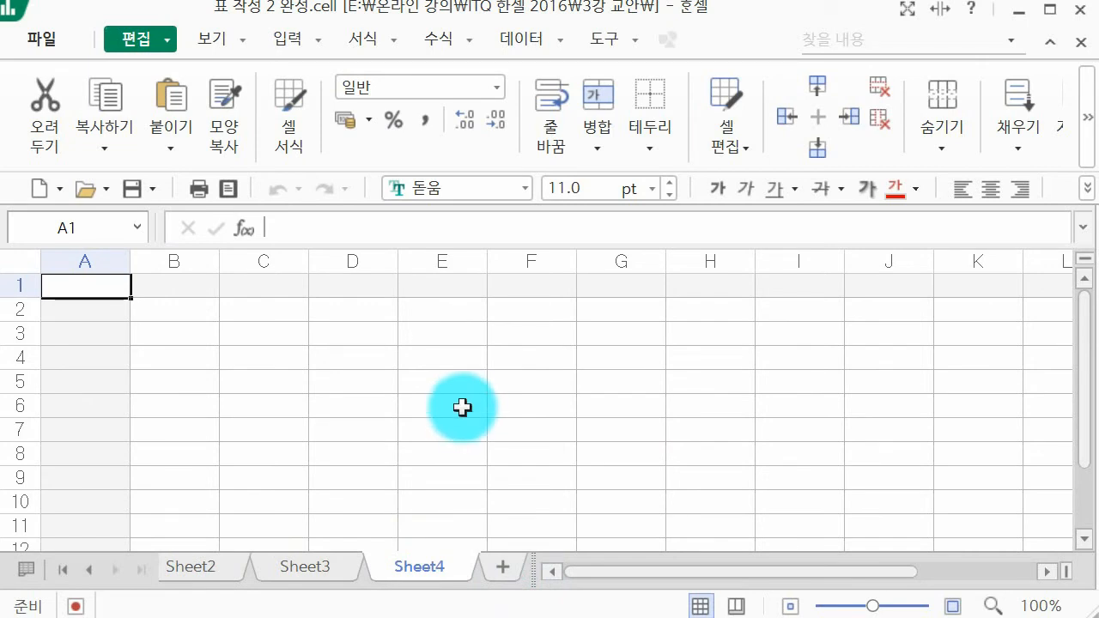
Step: Rename Sheet4 as 제4작업
double_click(434, 568)
type("wp4제4작업")
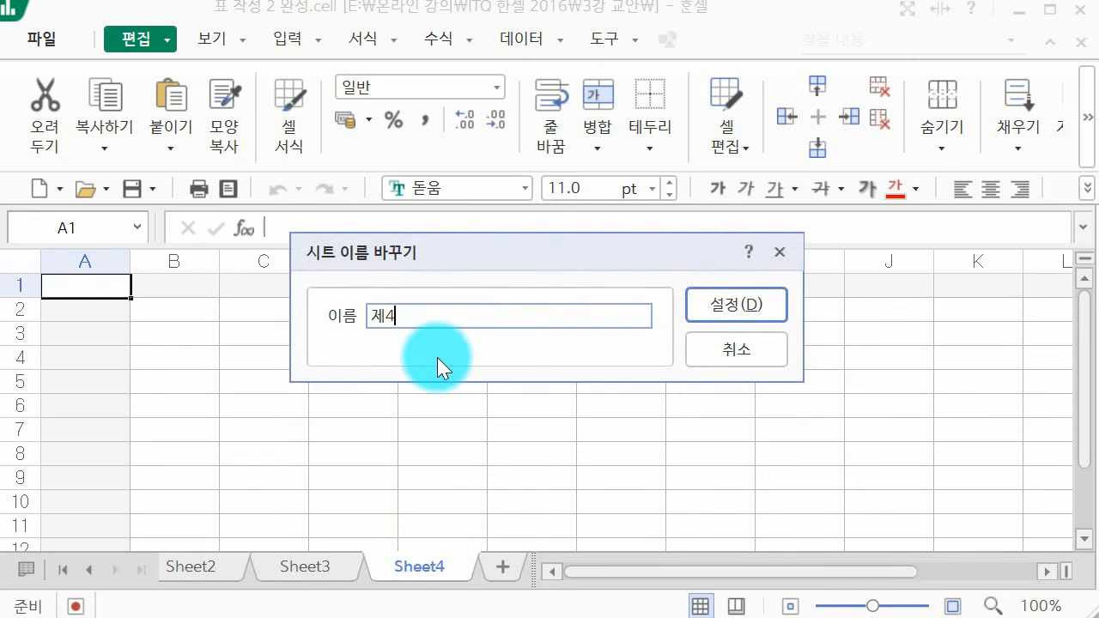
key("Return")
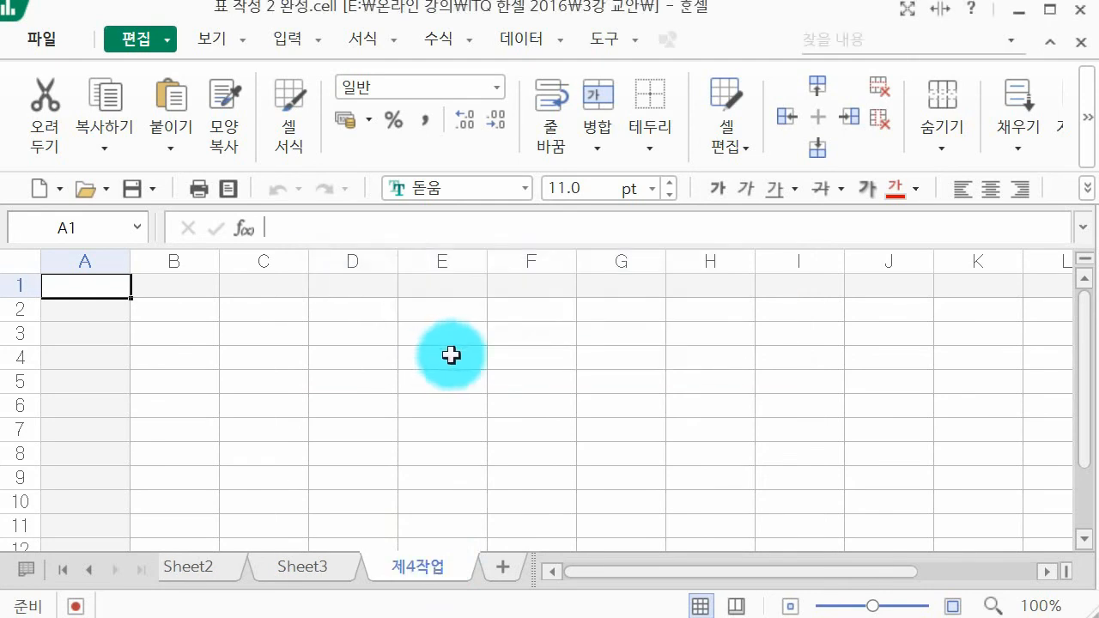
Step: Rename the sheet directly after Sheet2 as 제3작업
double_click(321, 560)
type("ㅈ")
type("제3작업")
key("Return")
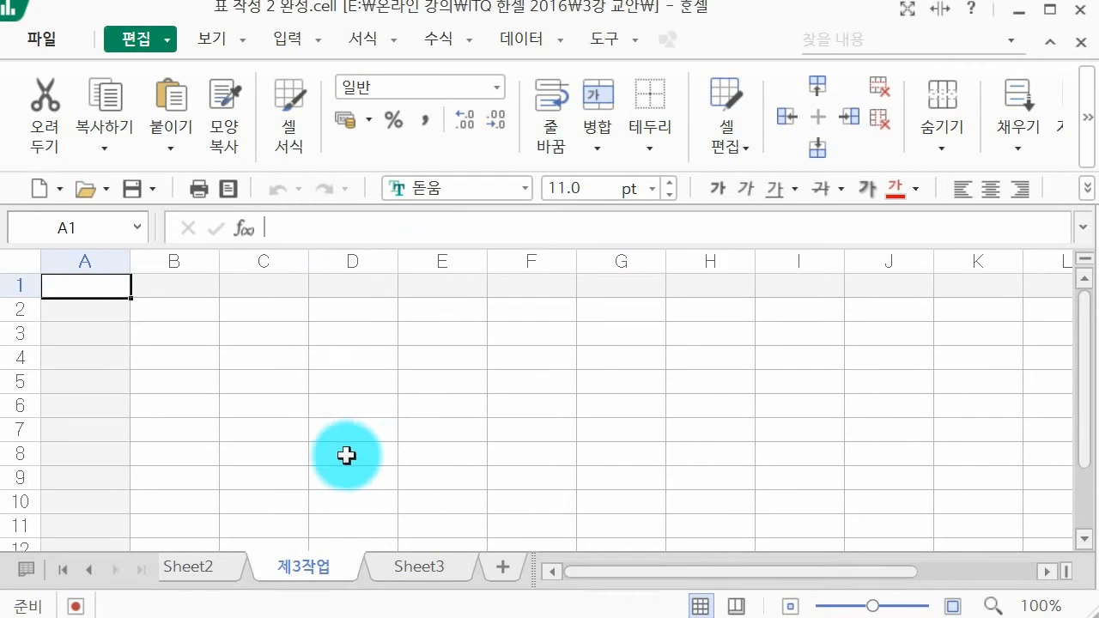
Step: Rename Sheet2 as 제2작업 and Sheet1 as 제1작업
double_click(209, 560)
type("제2ㅈ")
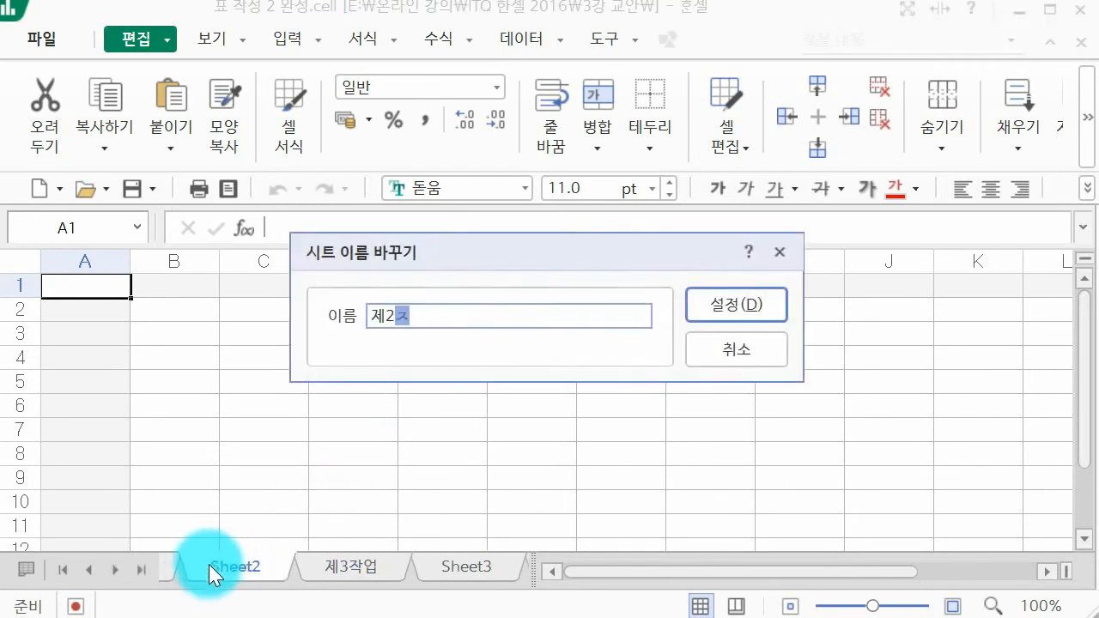
type("2작업")
key("Return")
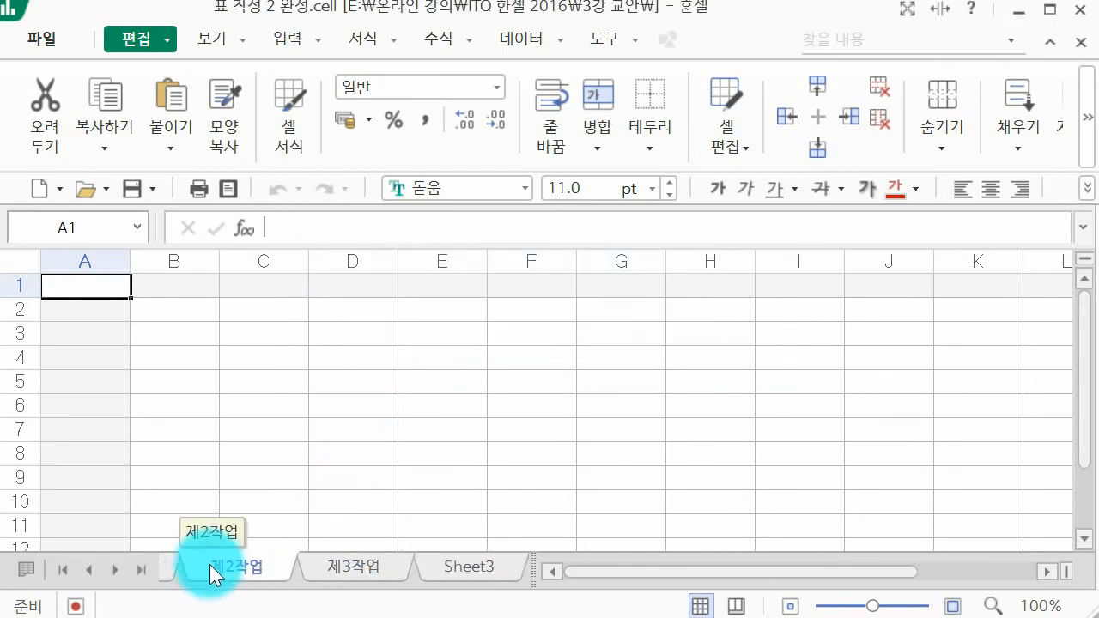
double_click(168, 560)
type("제1작")
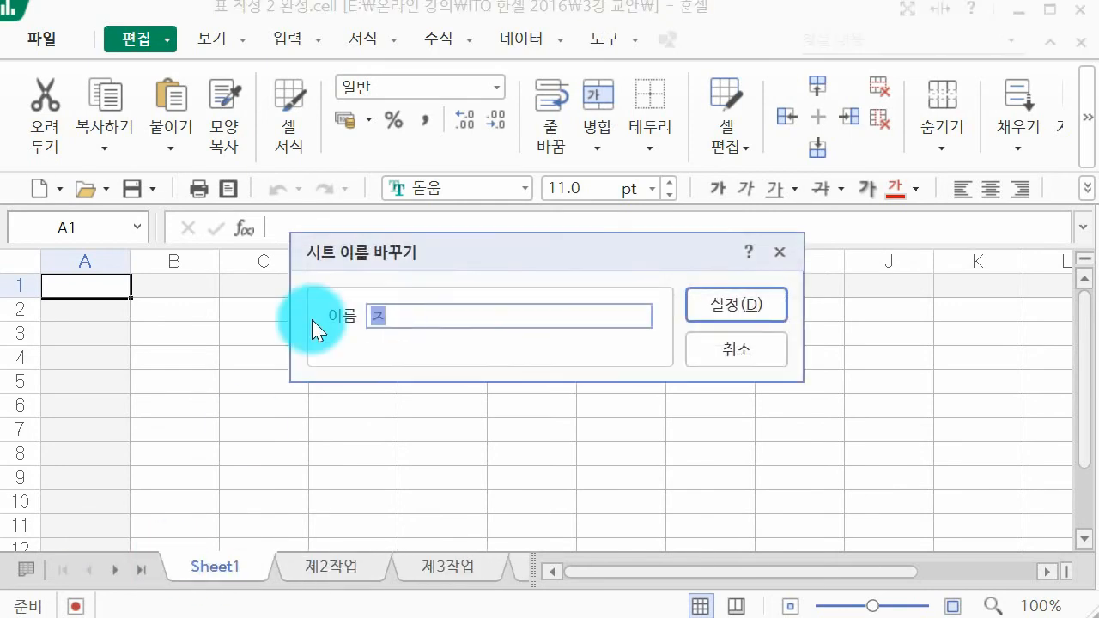
type("업")
key("Return")
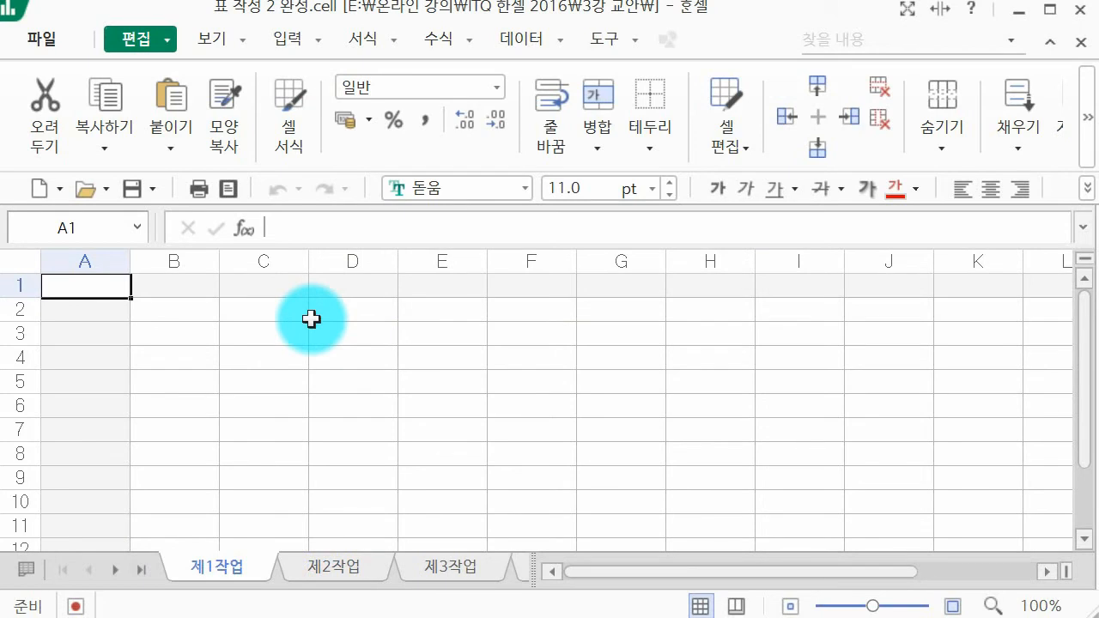
Step: Rename the remaining Sheet3 at the end of the workbook as 제4작업
left_click(117, 571)
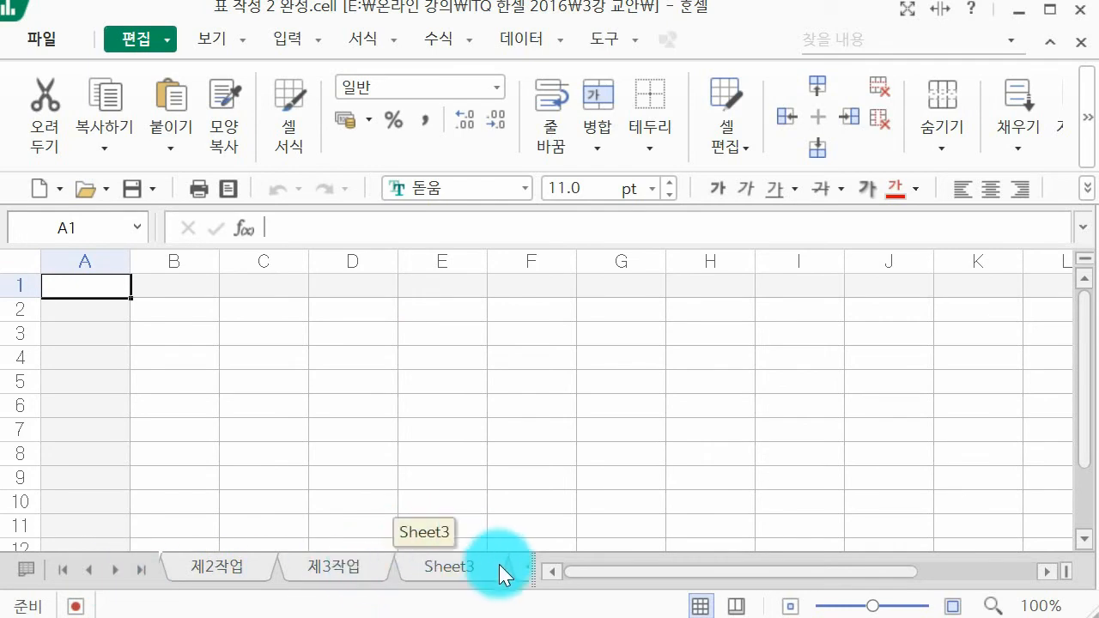
left_click(468, 572)
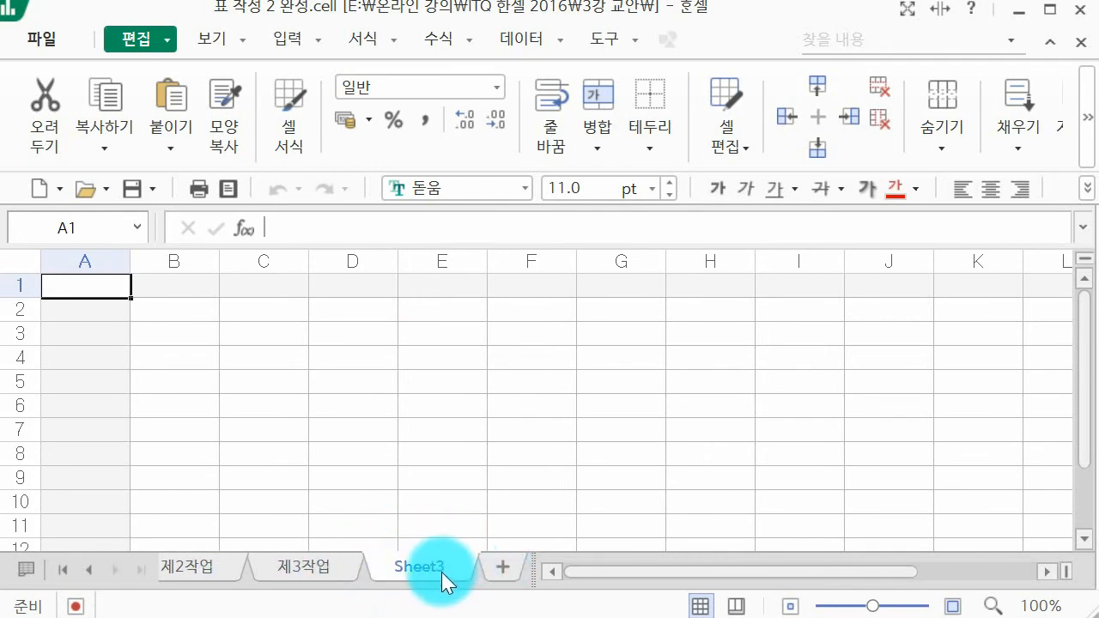
double_click(442, 577)
type("제4작업")
key("Return")
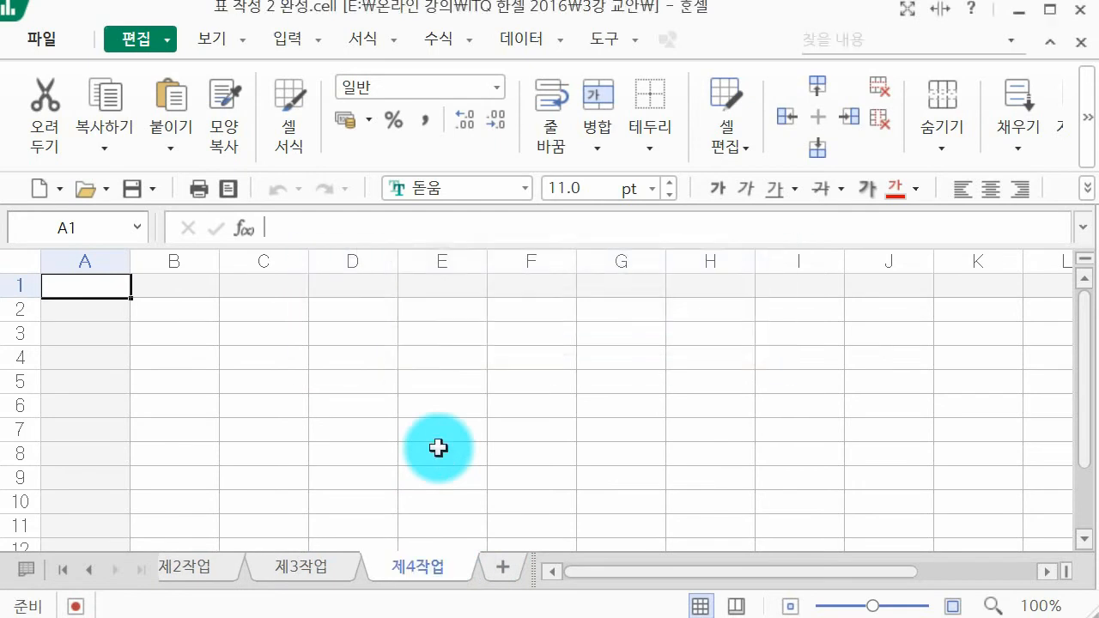
Step: Group all sheets from 제1작업 to 제4작업 and set the width of column A to 1
left_click(88, 568)
left_click(231, 568, "shift")
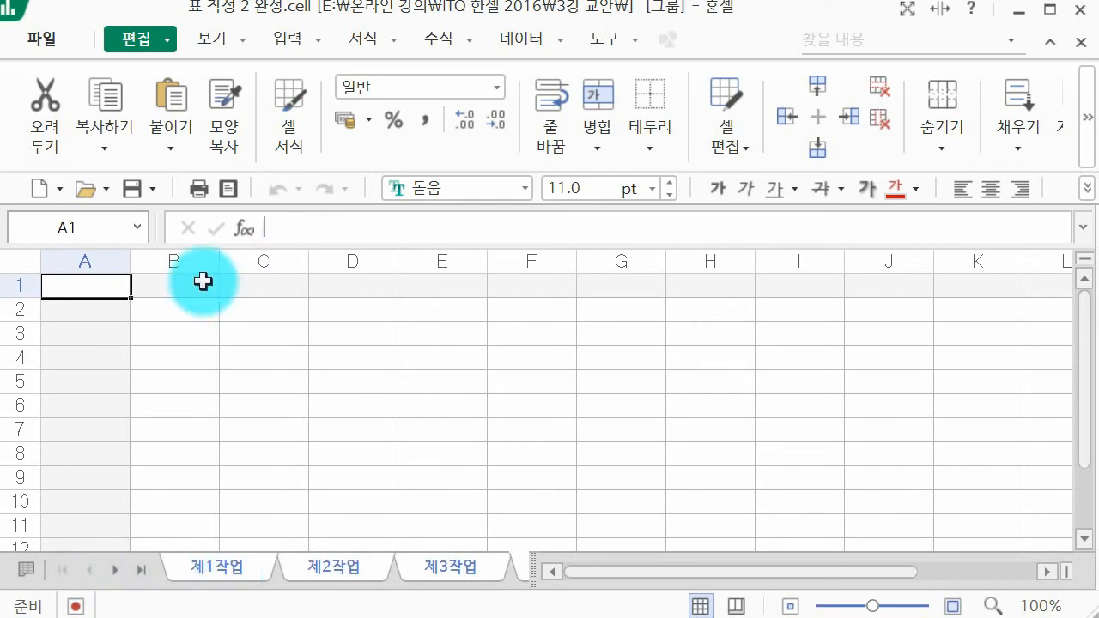
left_click(72, 252)
right_click(78, 261)
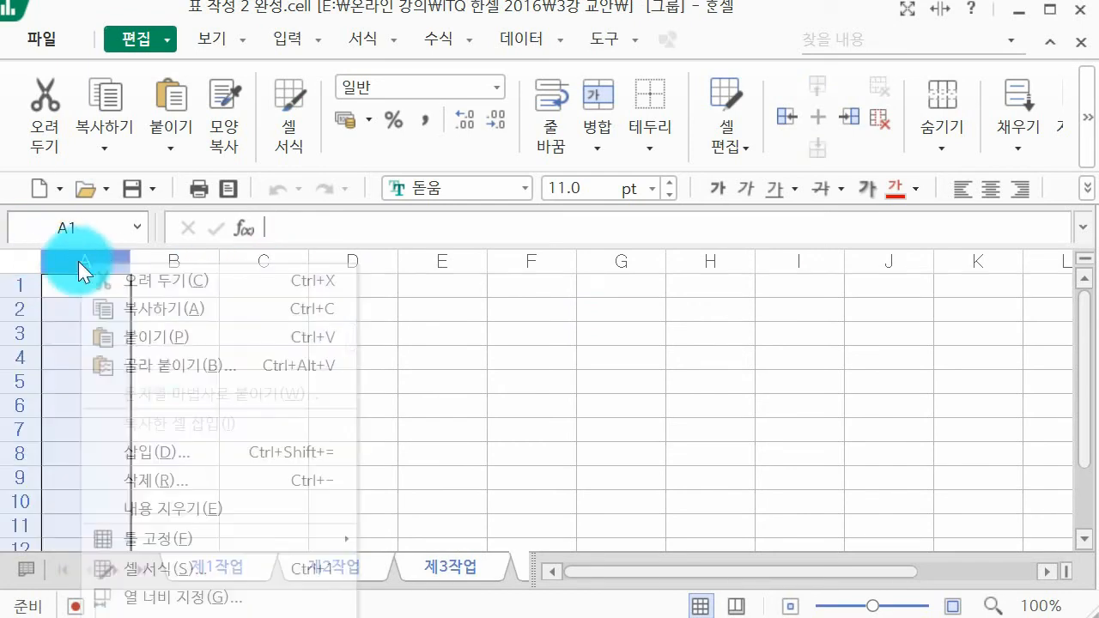
left_click(264, 595)
type("1")
key("Return")
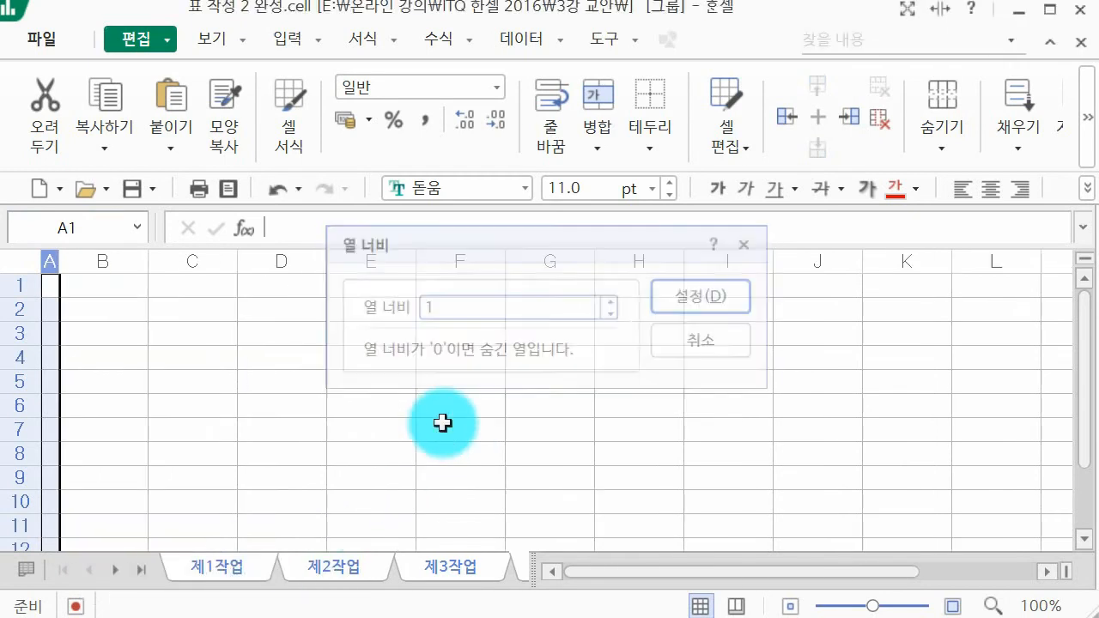
left_click(362, 397)
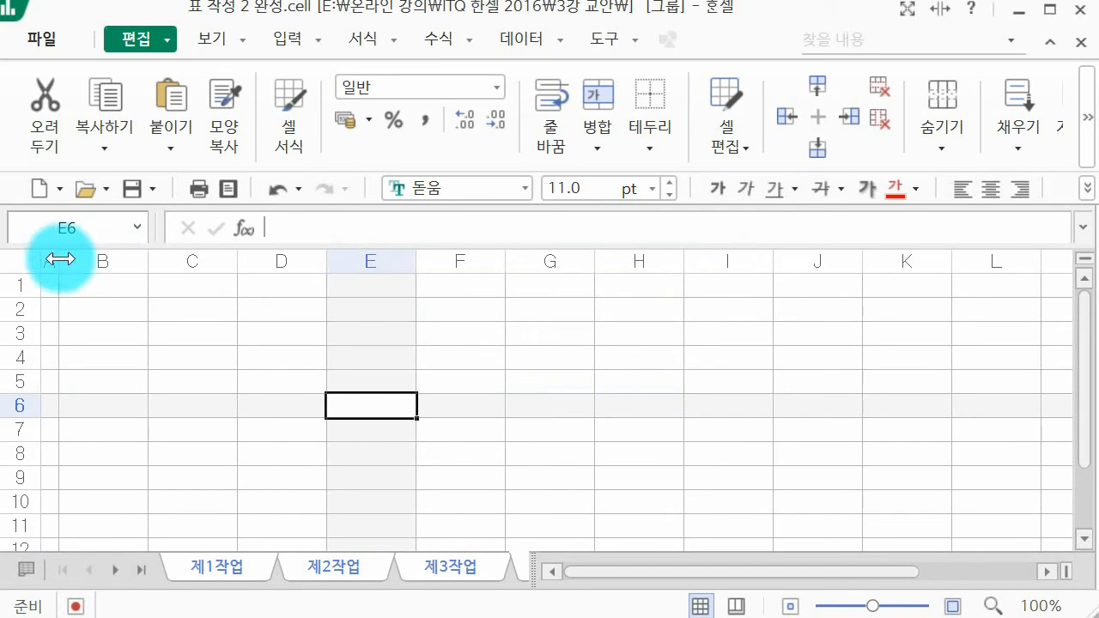
Step: Set the font of all cells in the grouped sheets to 굴림
left_click(24, 262)
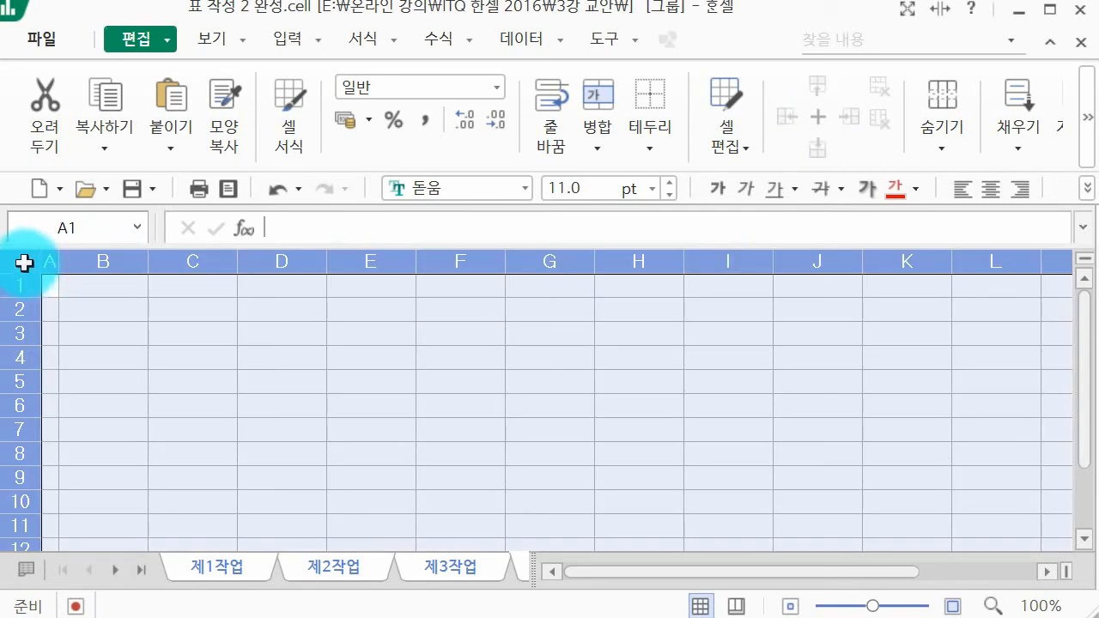
left_click(465, 191)
type("굴림")
key("Return")
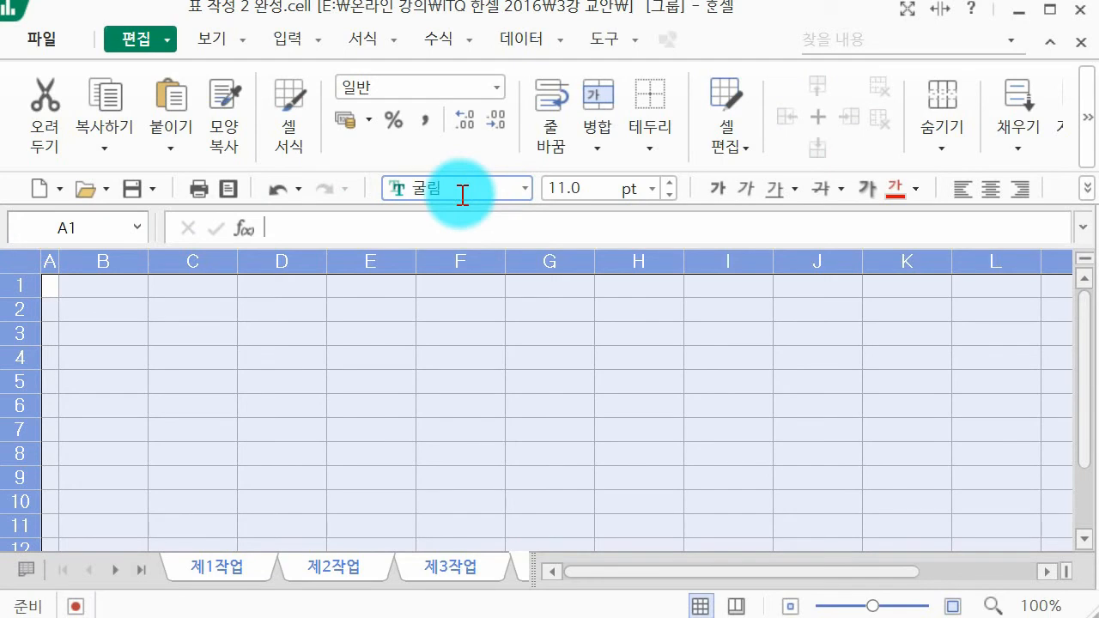
left_click(294, 358)
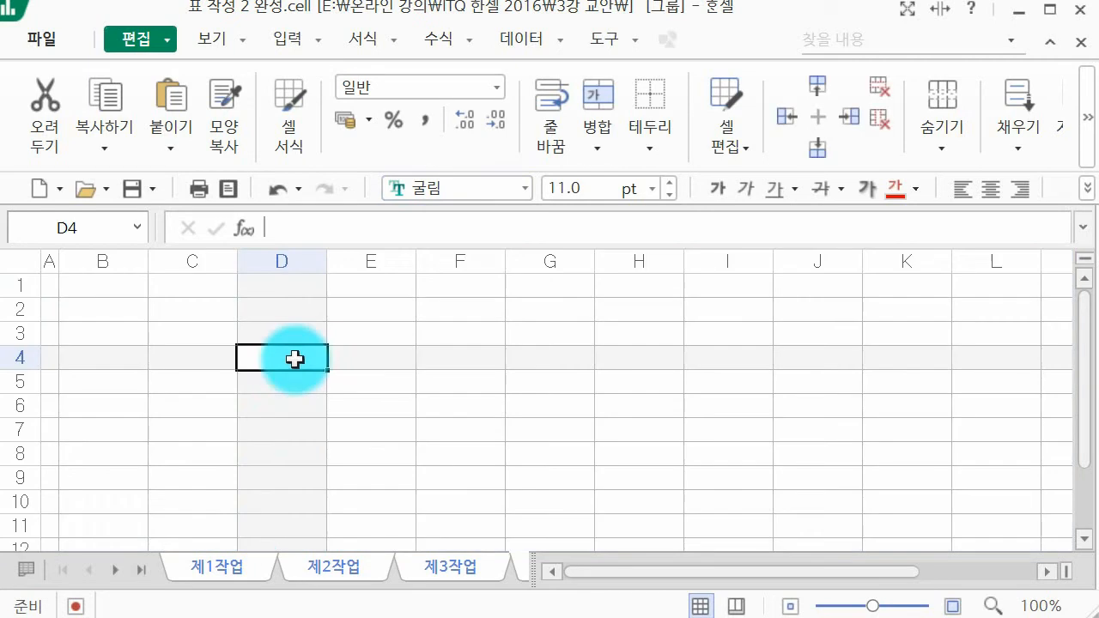
Step: Ungroup the sheets with 제1작업 as the active one and save the workbook
left_click(233, 565)
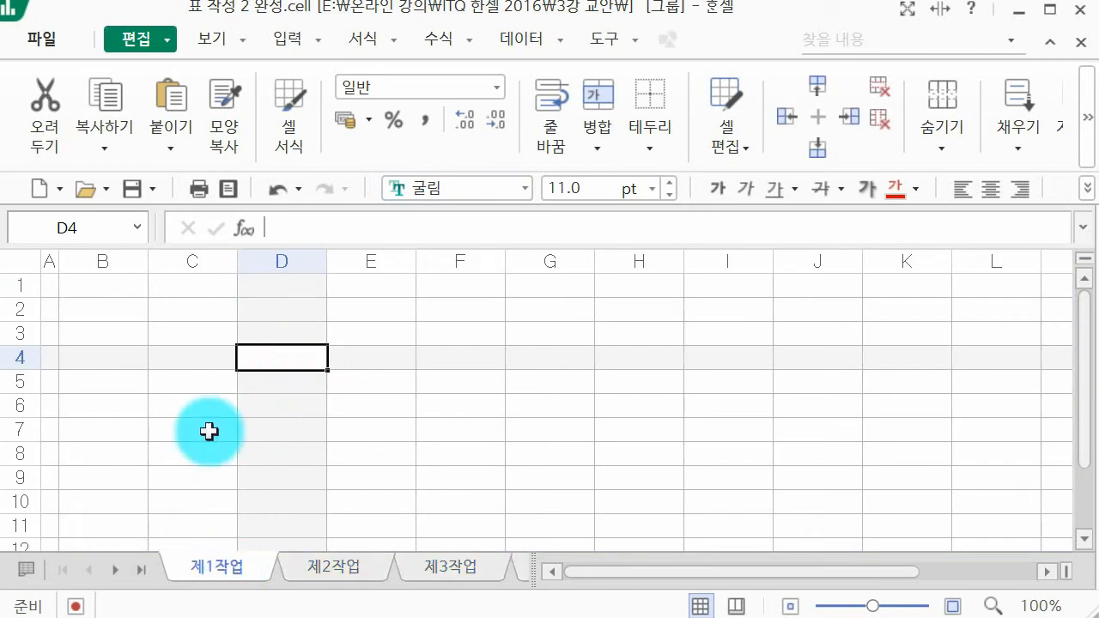
left_click(130, 186)
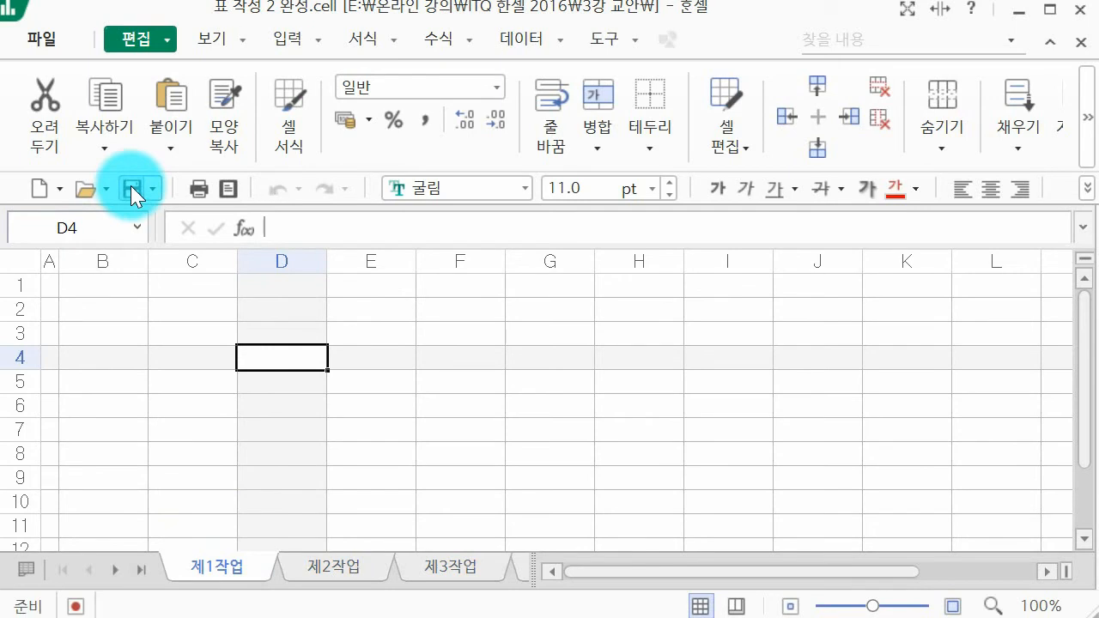
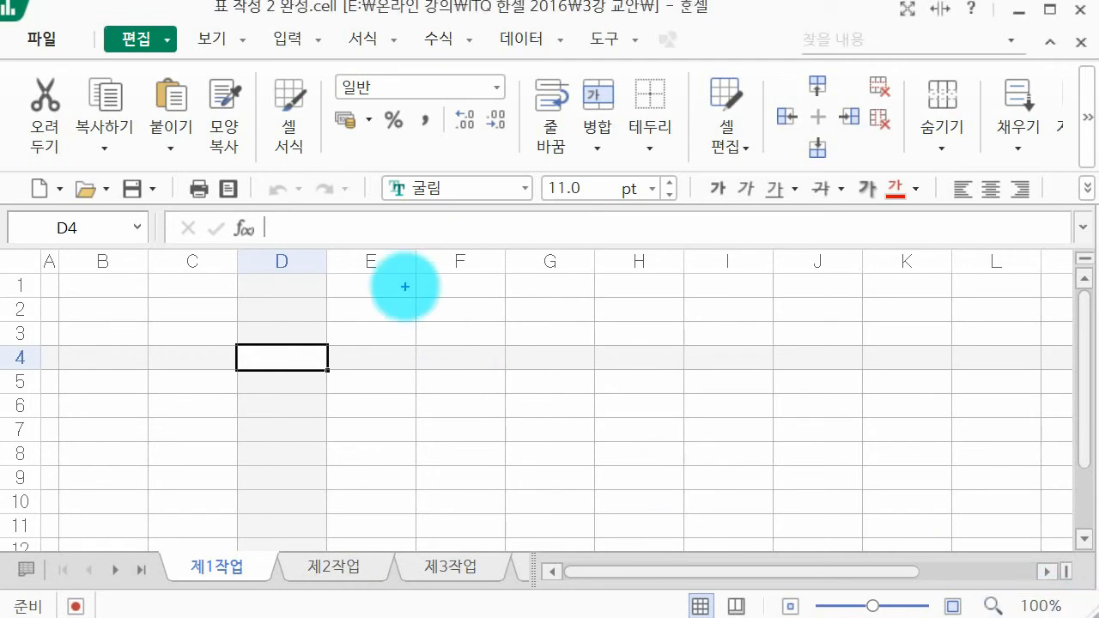
mouse_move(464, 306)
left_mouse_down()
mouse_move(471, 341)
mouse_move(507, 312)
mouse_move(527, 337)
mouse_move(543, 299)
mouse_move(547, 324)
mouse_move(603, 323)
left_mouse_up()
left_click_drag(631, 277, 624, 316)
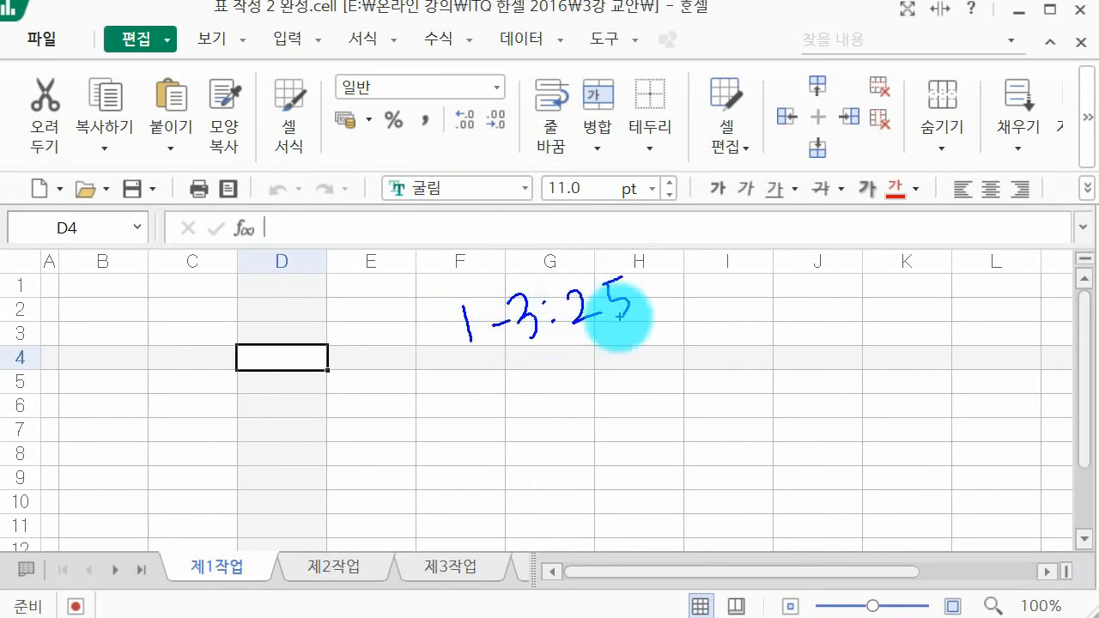
mouse_move(514, 365)
left_mouse_down()
mouse_move(528, 368)
mouse_move(536, 398)
left_mouse_up()
left_click_drag(584, 360, 585, 362)
left_click_drag(585, 371, 618, 383)
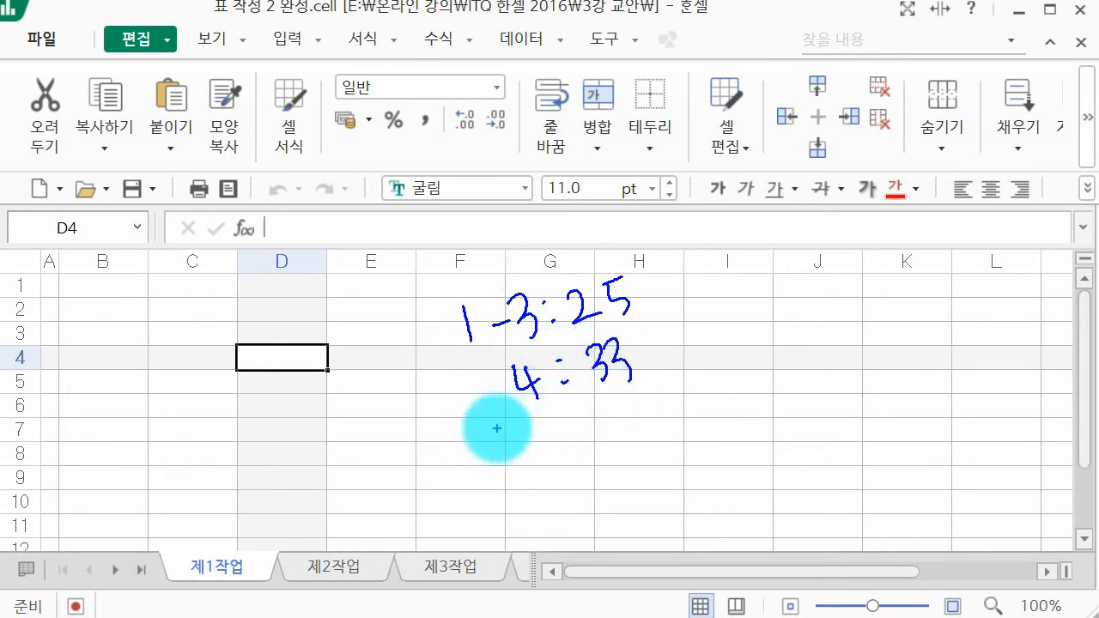
left_click_drag(508, 444, 519, 457)
mouse_move(525, 439)
left_mouse_down()
mouse_move(541, 431)
mouse_move(550, 442)
left_mouse_up()
left_click_drag(561, 418, 584, 441)
left_click(593, 413)
left_click(603, 431)
mouse_move(613, 405)
left_mouse_down()
mouse_move(625, 428)
mouse_move(666, 414)
left_mouse_up()
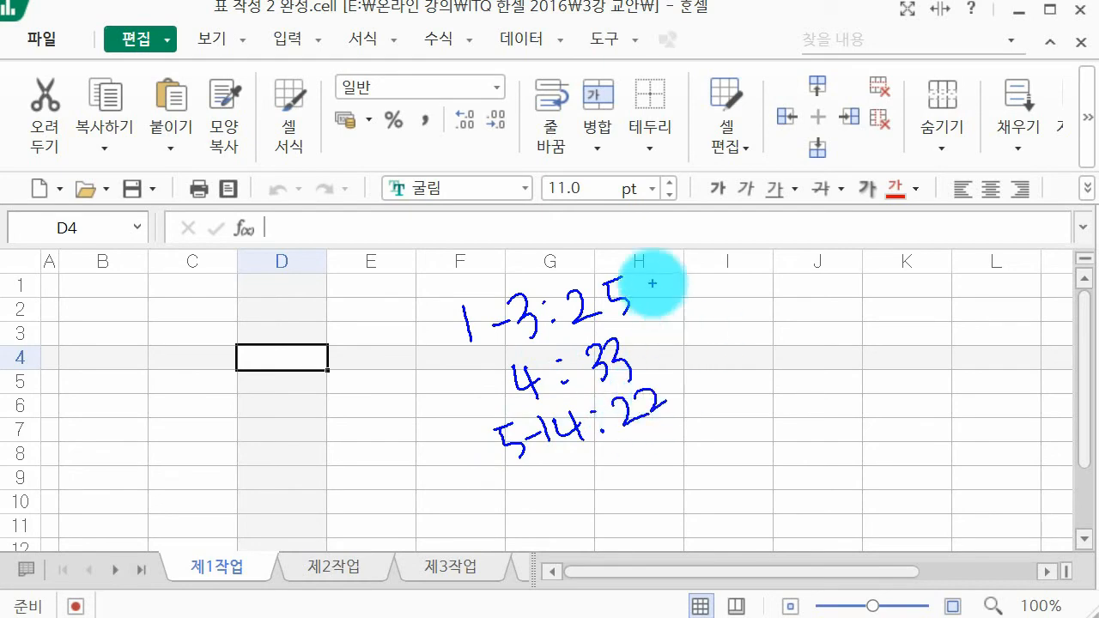
left_click_drag(653, 280, 706, 399)
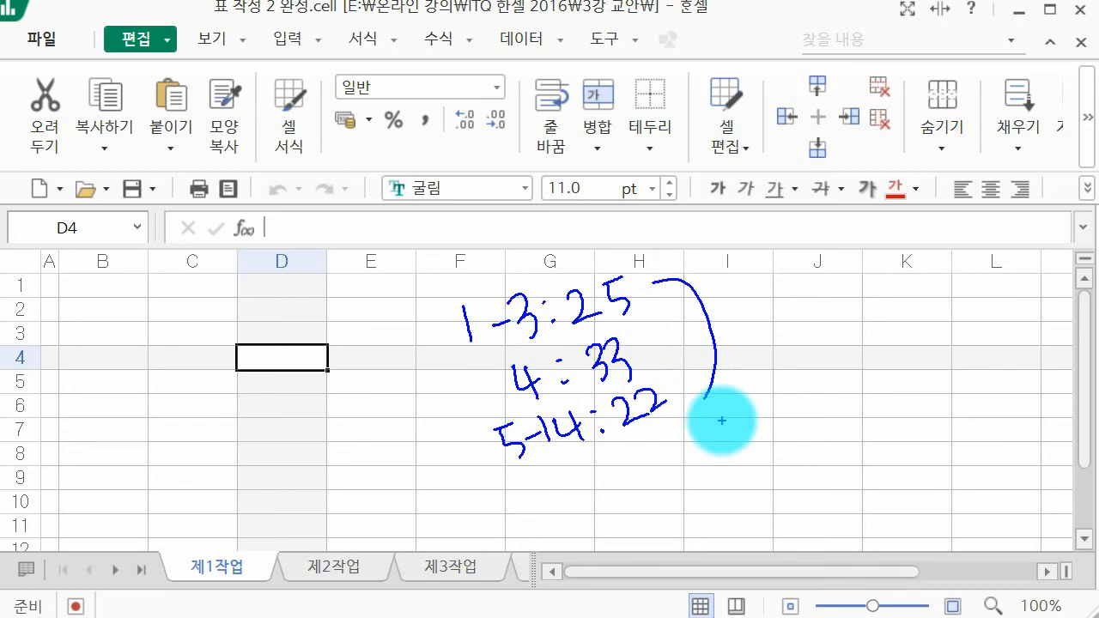
key("Escape")
Step: Set the height of rows 1 to 3 on the 제1작업 sheet to 25
left_click_drag(19, 281, 32, 340)
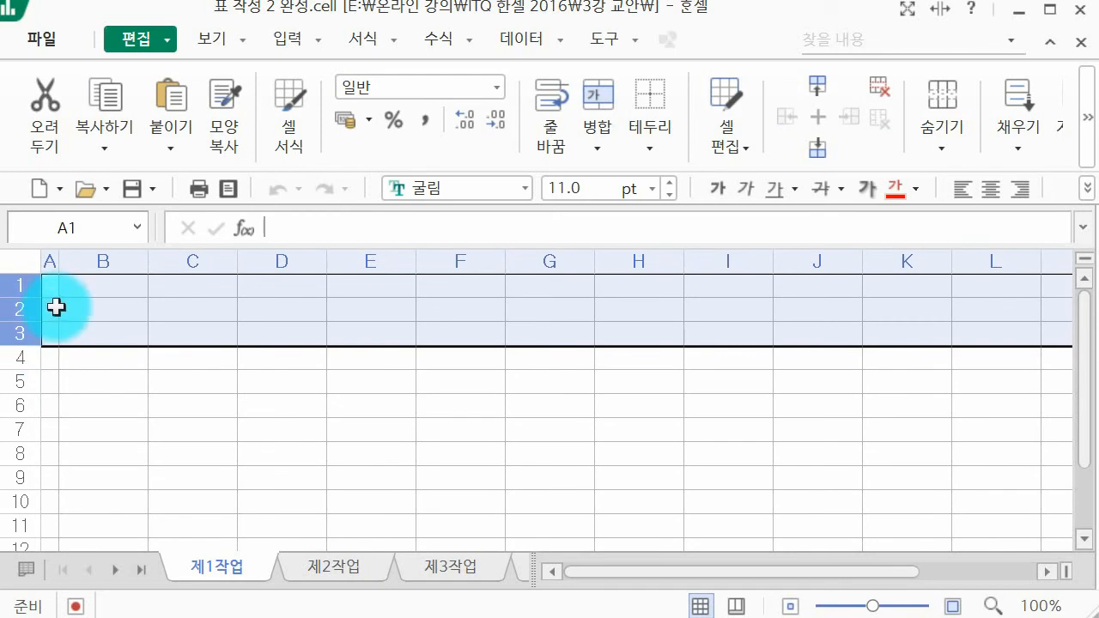
right_click(56, 307)
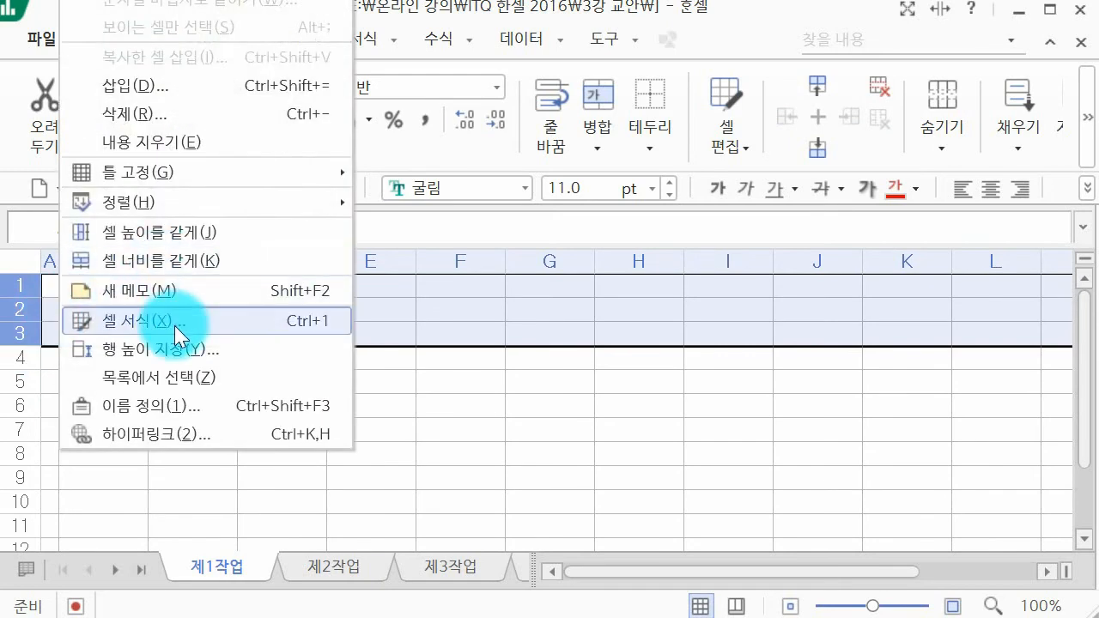
left_click(182, 348)
type("25")
key("Return")
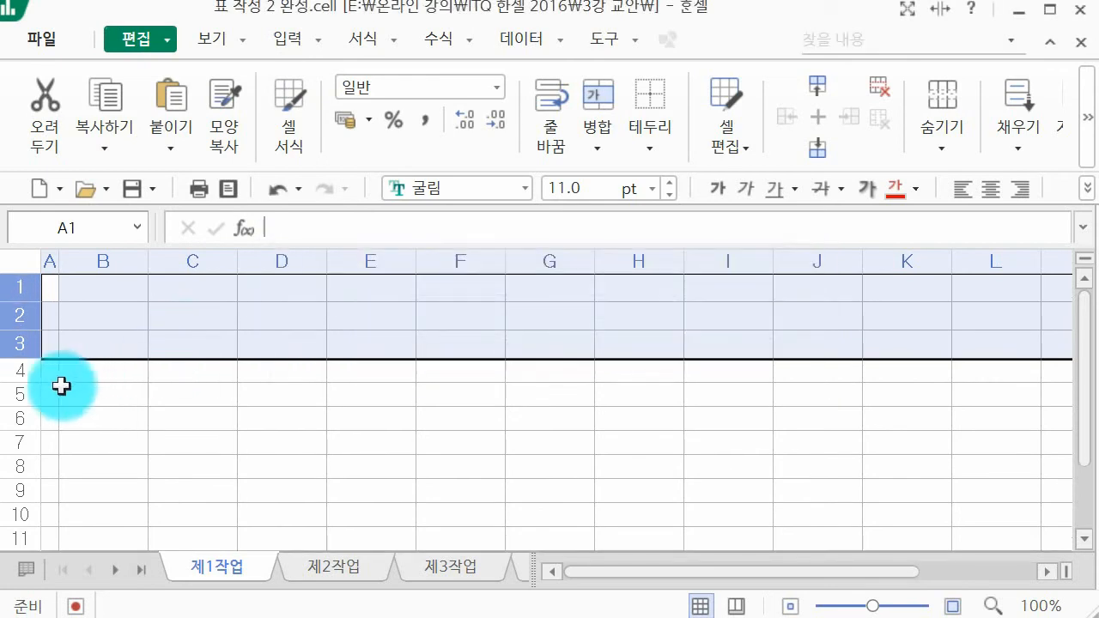
Step: Set the height of row 4 to 33
left_click(29, 363)
right_click(28, 363)
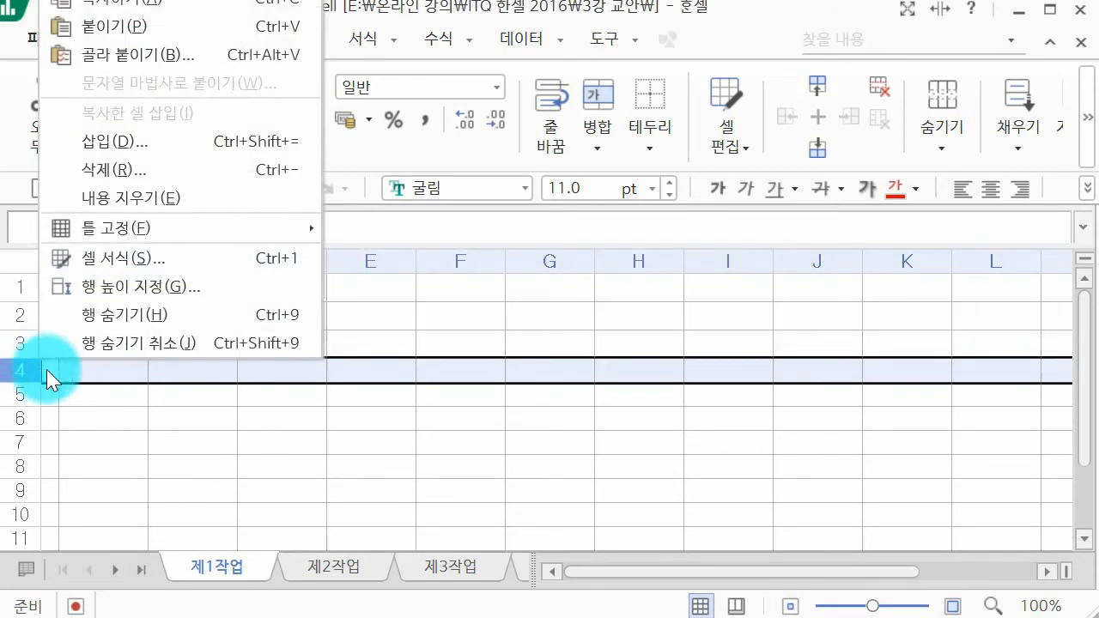
left_click(131, 297)
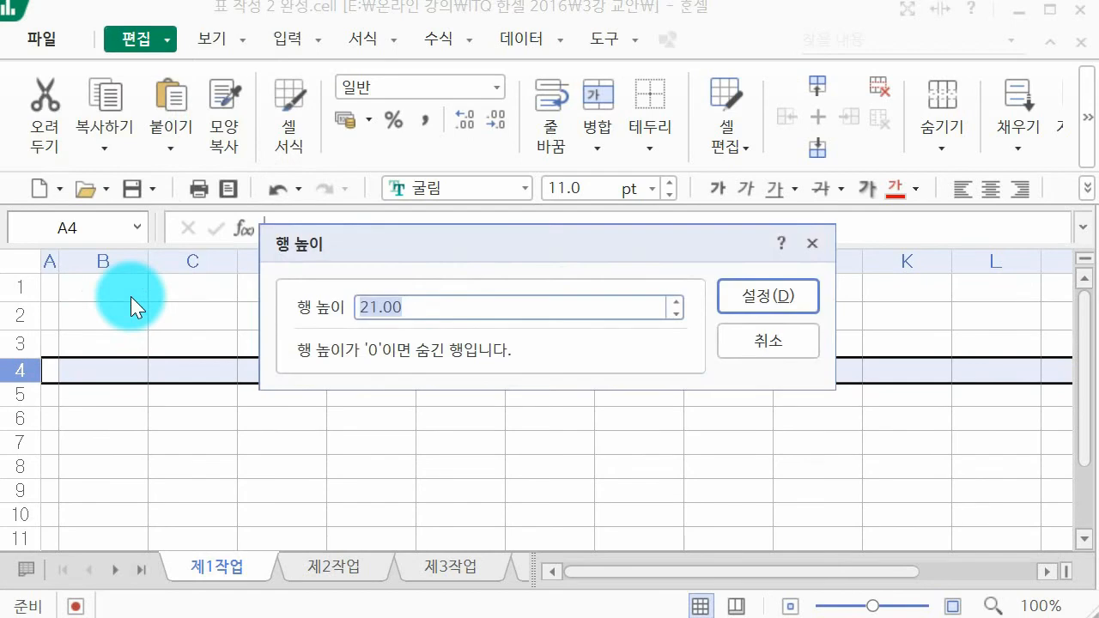
type("33")
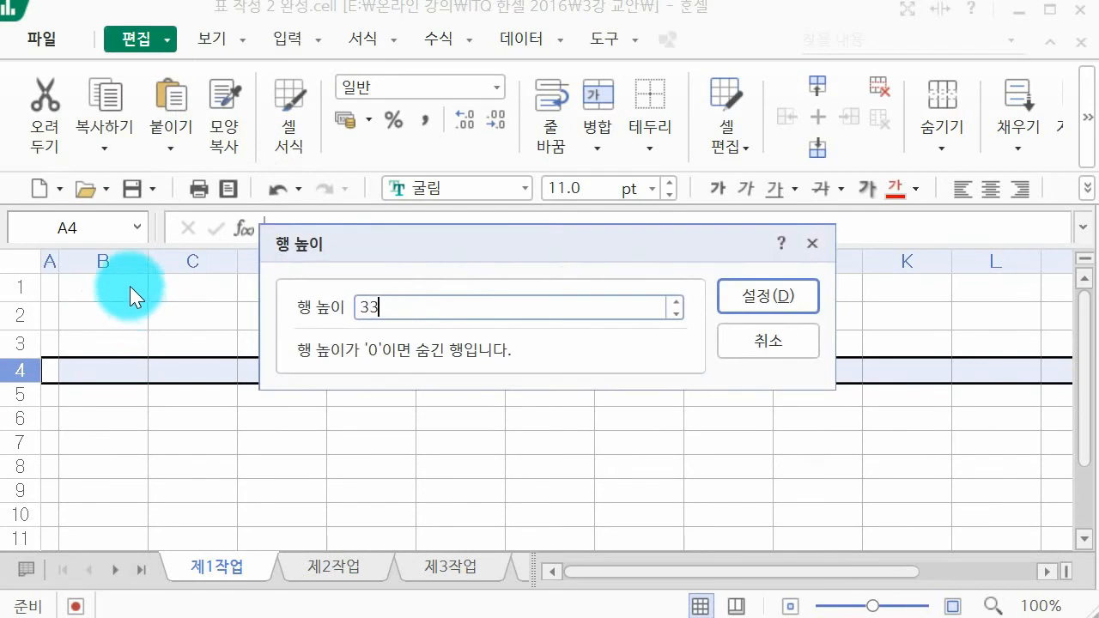
key("Return")
Step: Set the height of rows 5 to 14 to 22
left_click_drag(29, 397, 77, 501)
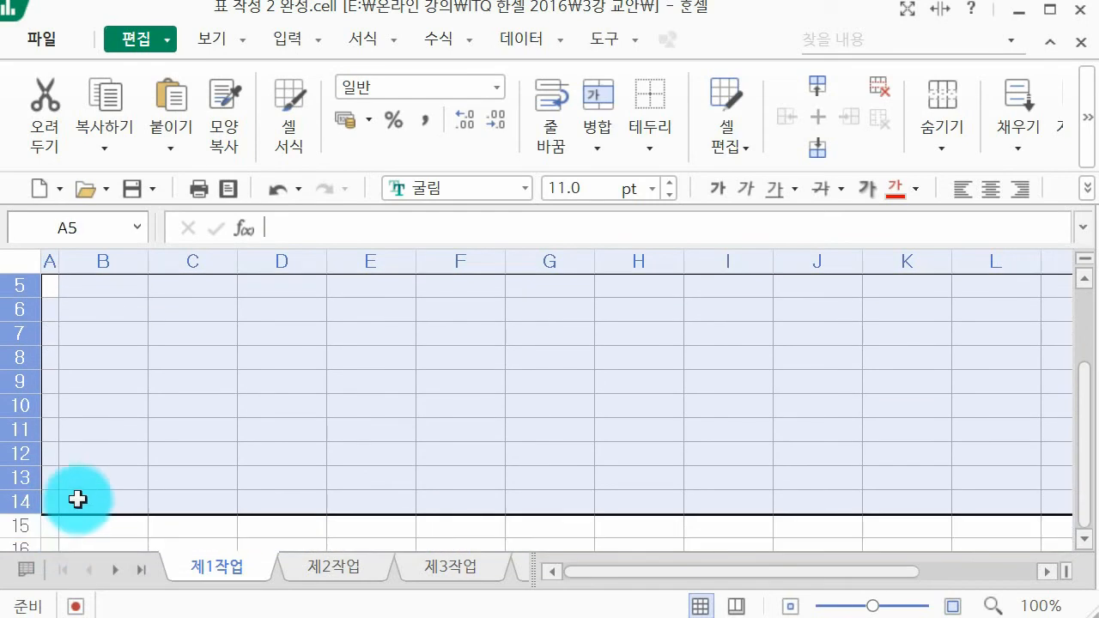
right_click(78, 500)
left_click(126, 401)
type("22")
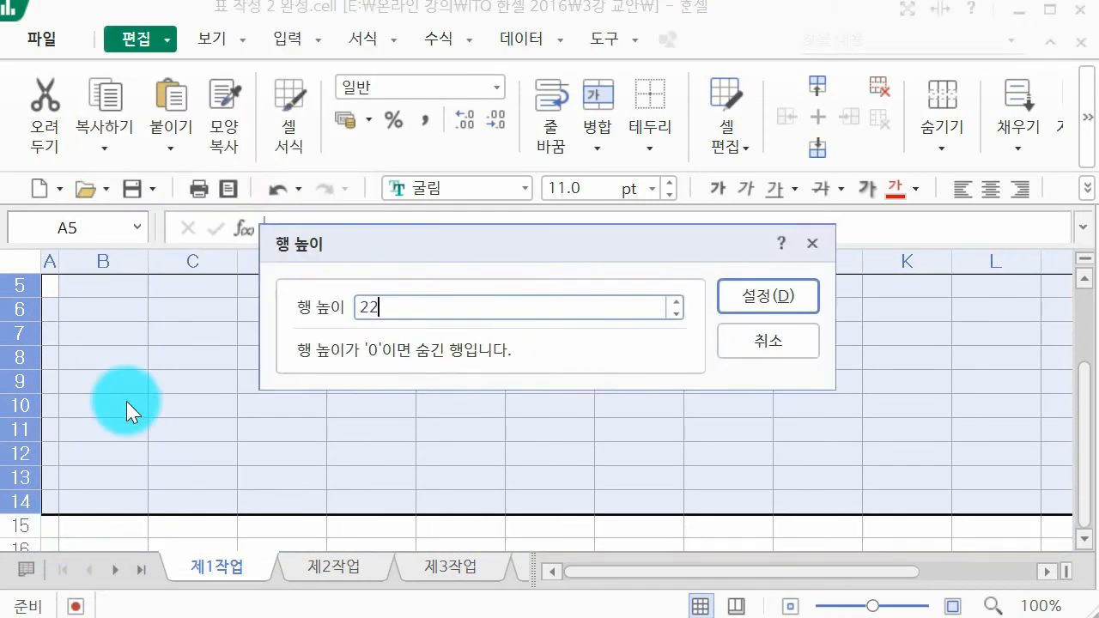
key("Return")
scroll(126, 401, "up", 2)
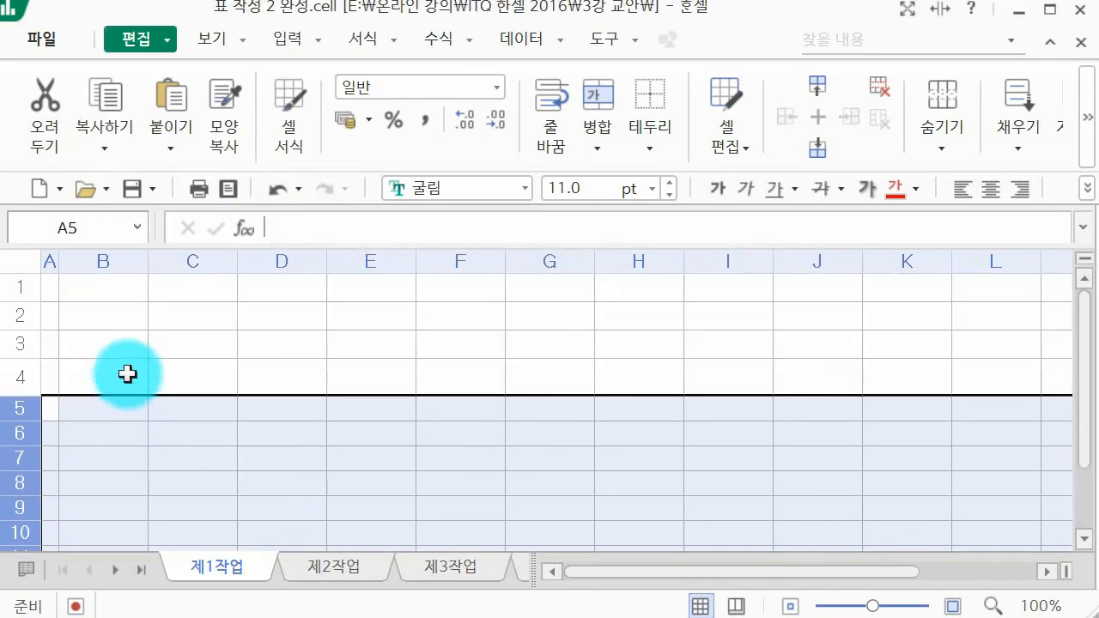
Step: Copy the example table picture from the 표 작성 presentation slide and paste it at cell B5 of the 제1작업 sheet
left_click(127, 374)
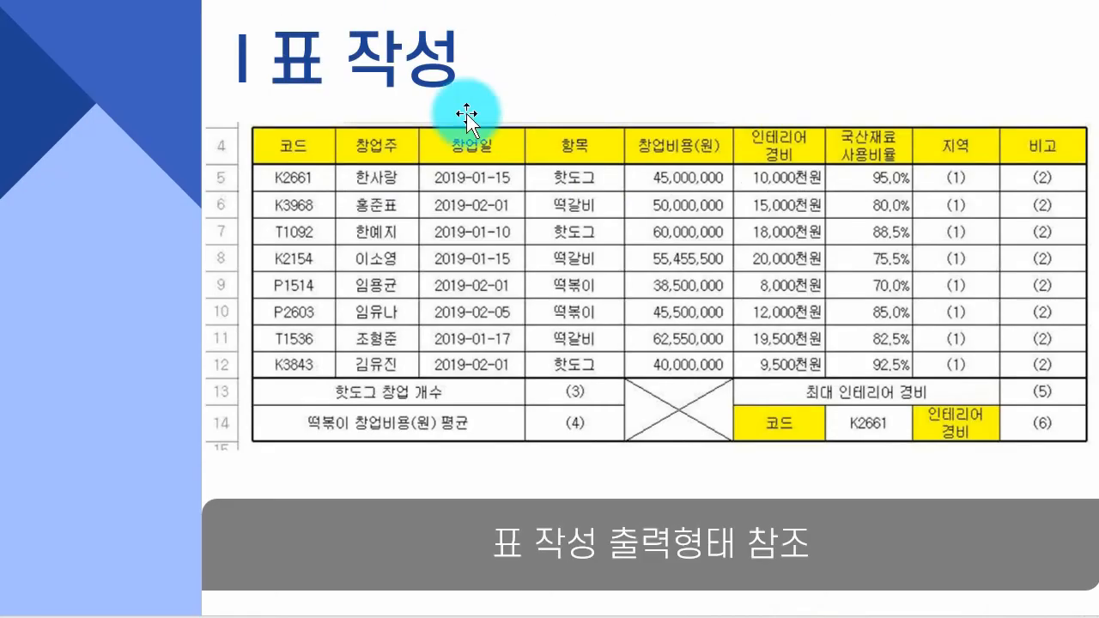
left_click(466, 114)
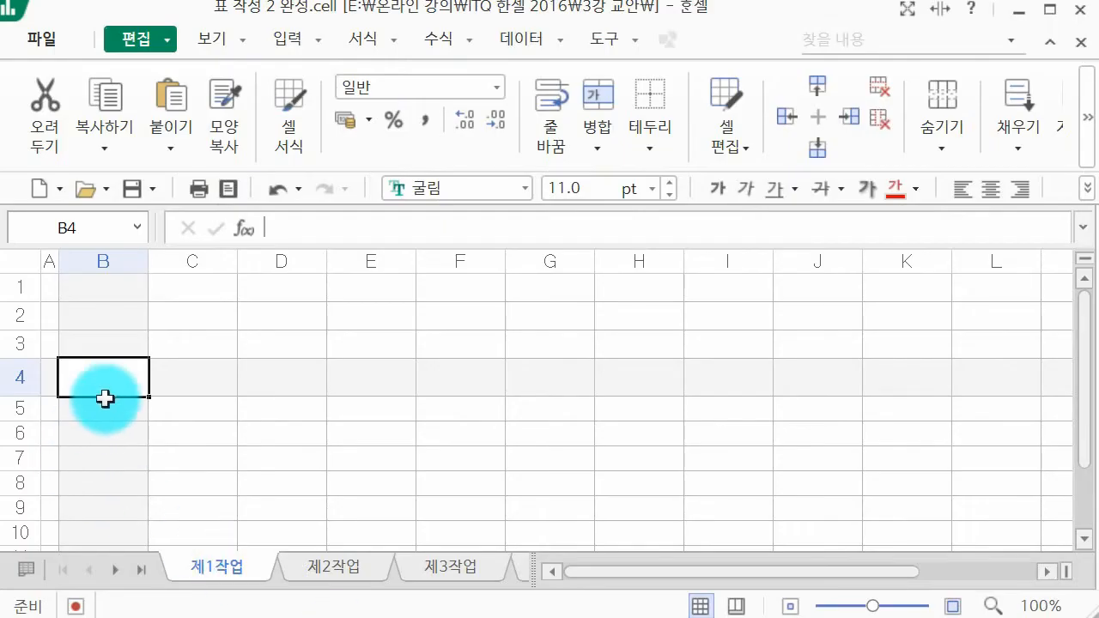
left_click(111, 410)
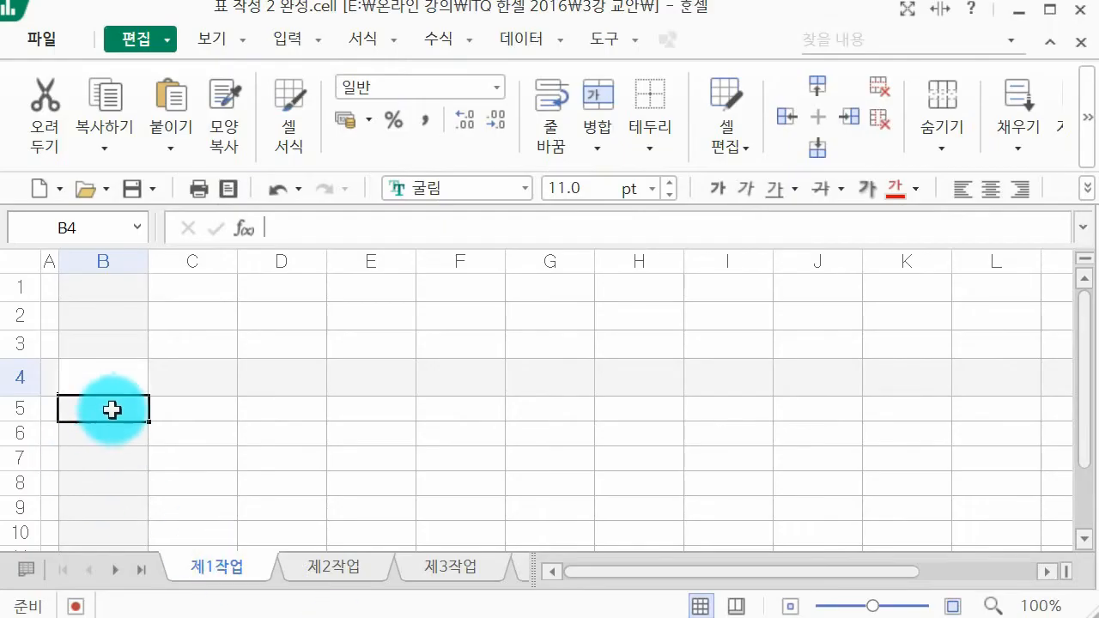
key("ctrl+v")
Step: Shrink the pasted table picture to about 271 × 102 mm and position it just below row 5
left_click_drag(963, 608, 839, 607)
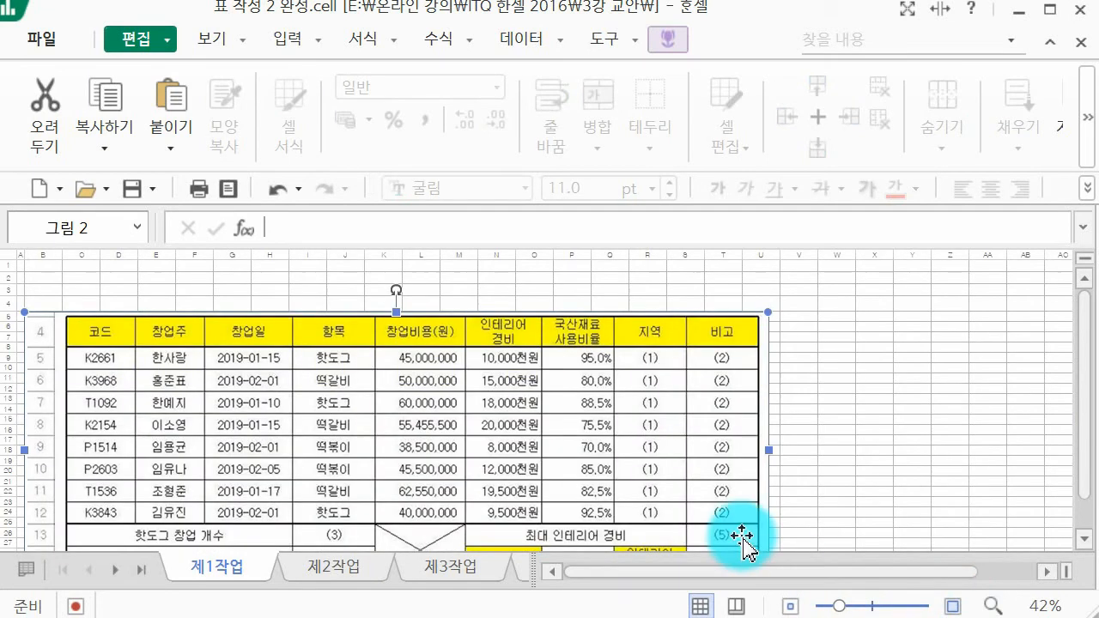
scroll(756, 534, "down", 1)
left_click_drag(768, 542, 359, 419)
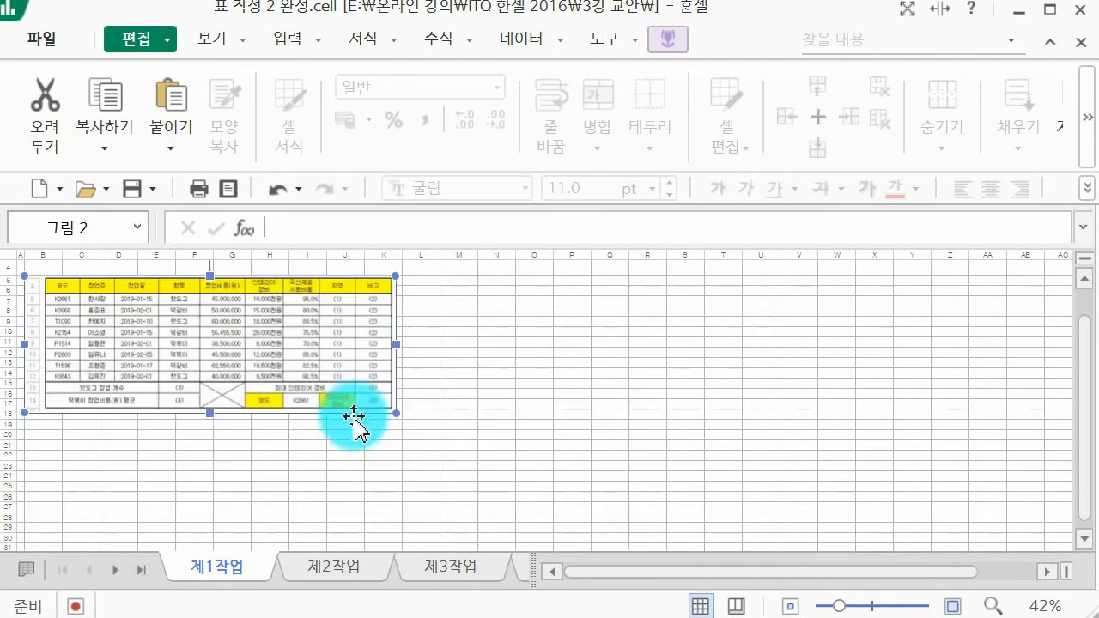
left_click_drag(839, 606, 876, 612)
left_click_drag(643, 450, 632, 486)
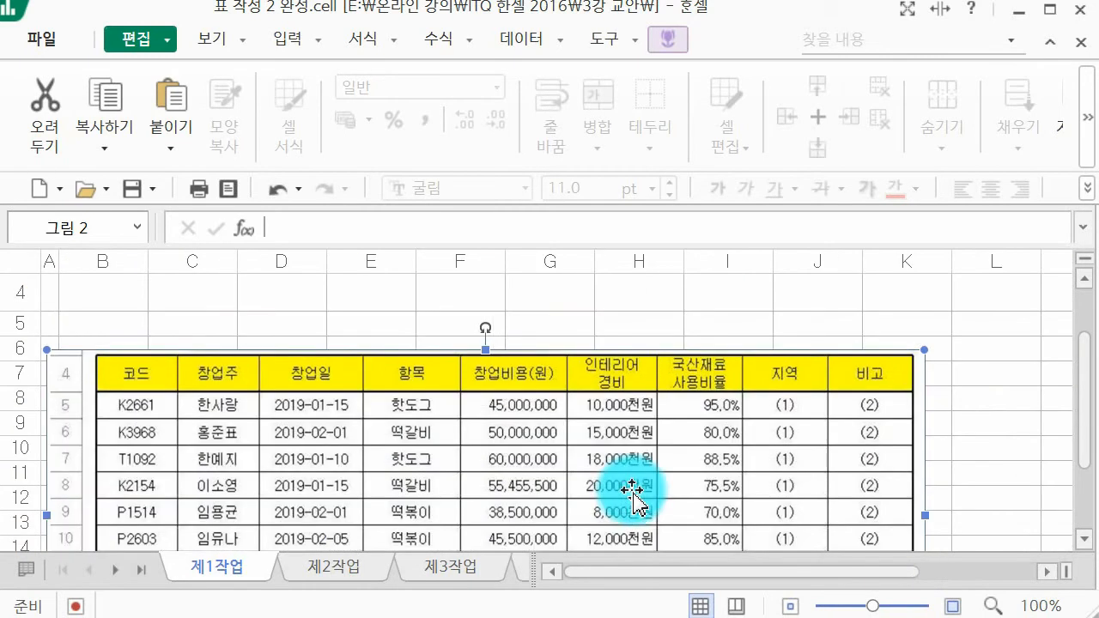
left_click(94, 297)
left_click_drag(189, 404, 191, 386)
Step: Enter the headings 코드, 창업주, 창업일, 항목 and 창업비용(원) in cells B4 to F4
left_click(108, 292)
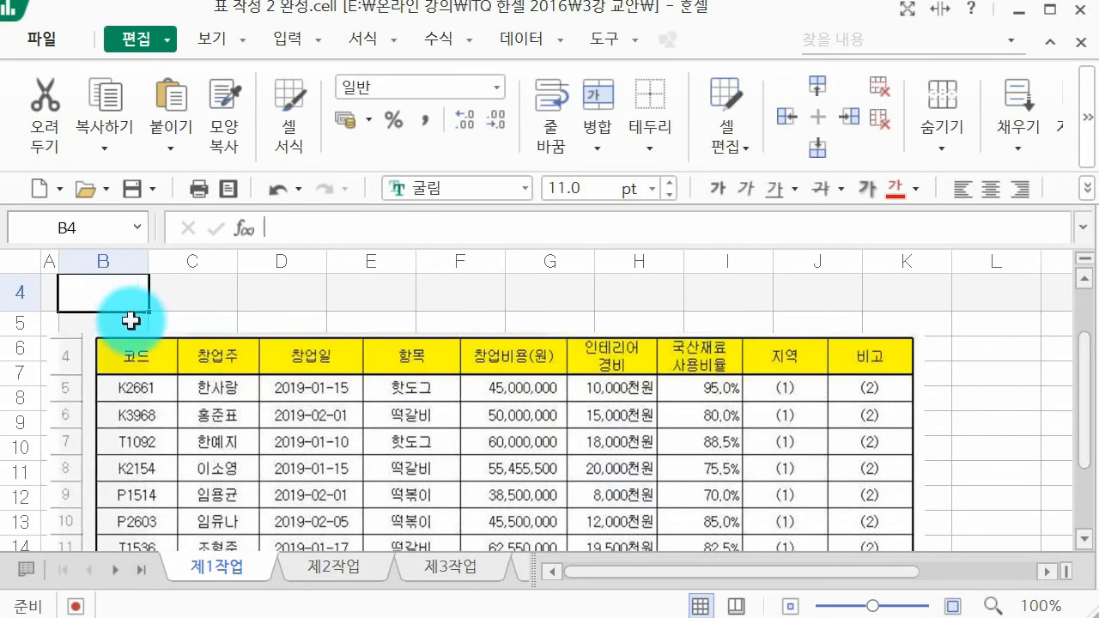
type("코드")
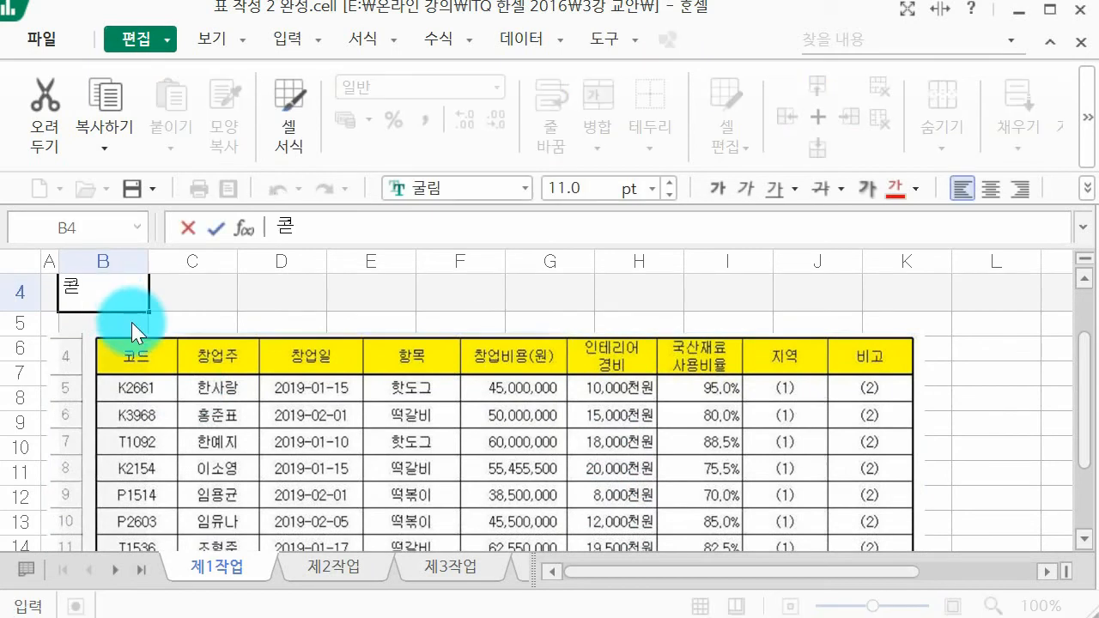
key("Tab")
type("창업주")
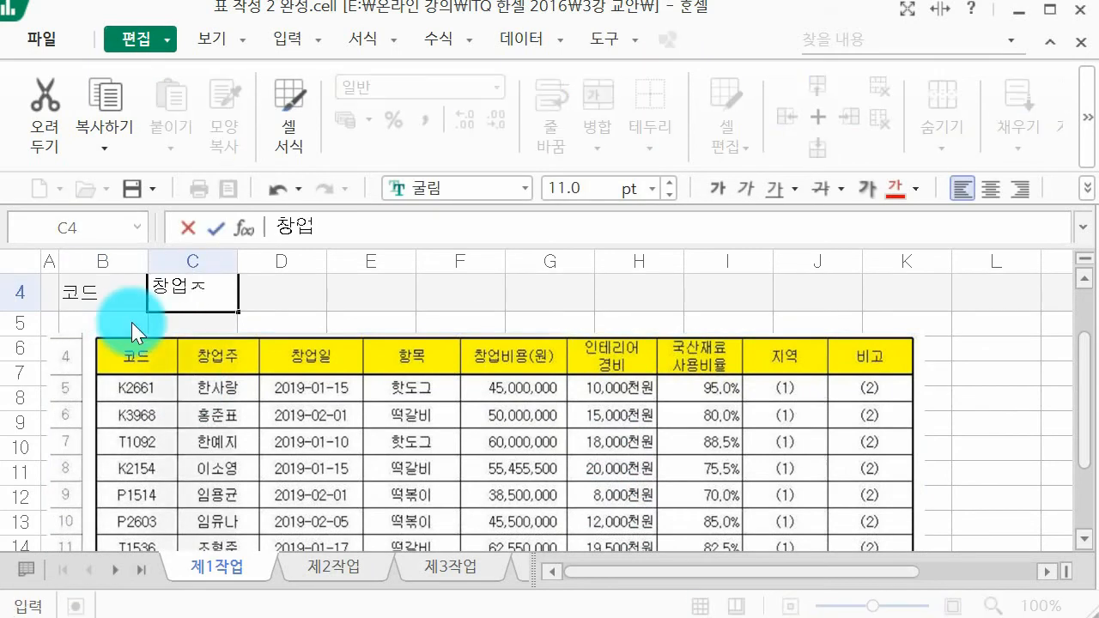
key("Tab")
type("창업일")
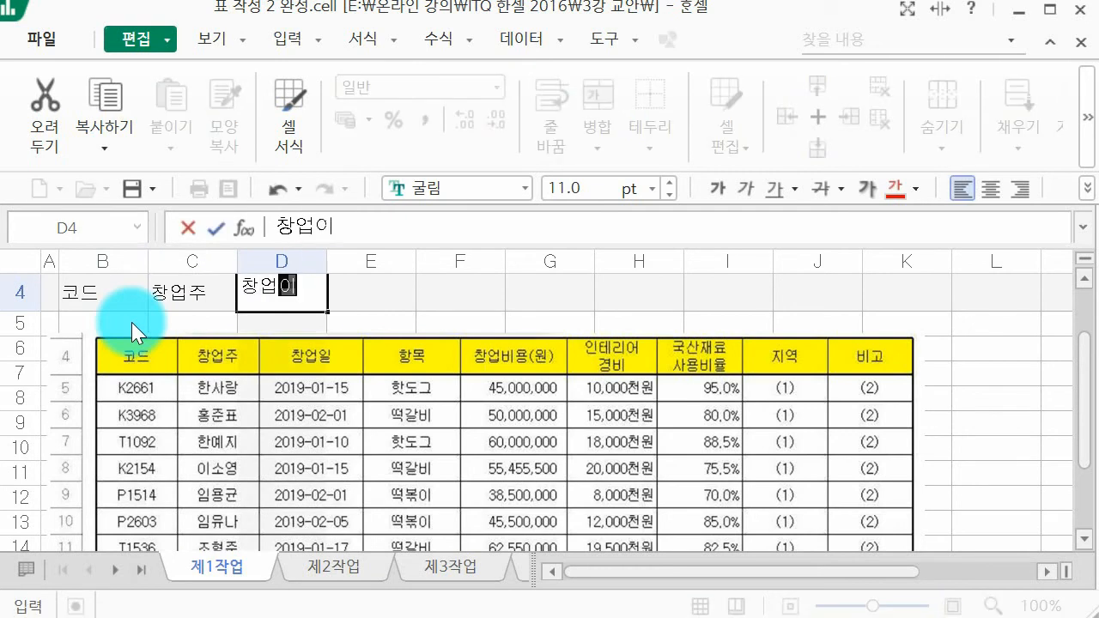
key("Tab")
type("항목")
key("Tab")
type("창")
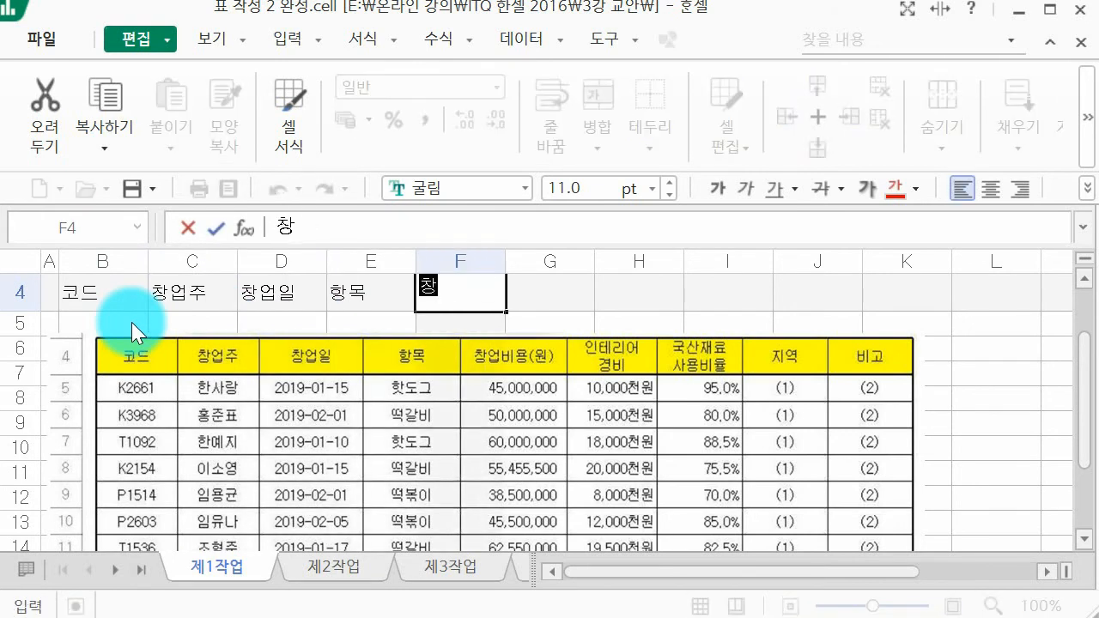
type("업비용(ㅇ")
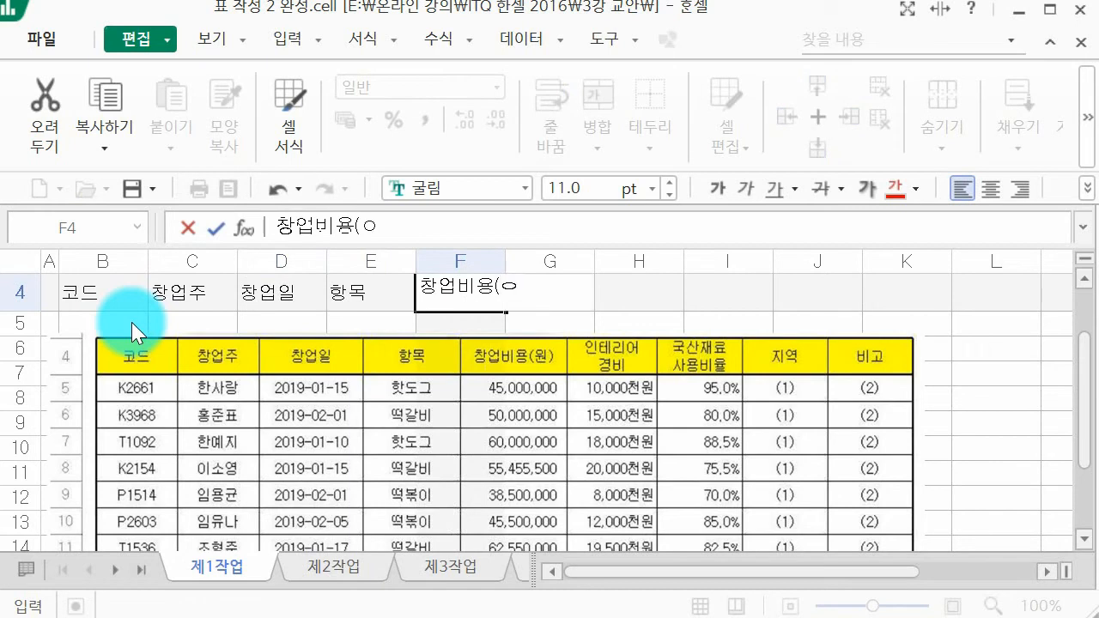
type(")")
Step: Enter 인테리어 경비 and 국산재료 사용비율 on two lines each in G4 and H4, then 지역 in I4 and 비고 in J4
key("Tab")
type("인터에")
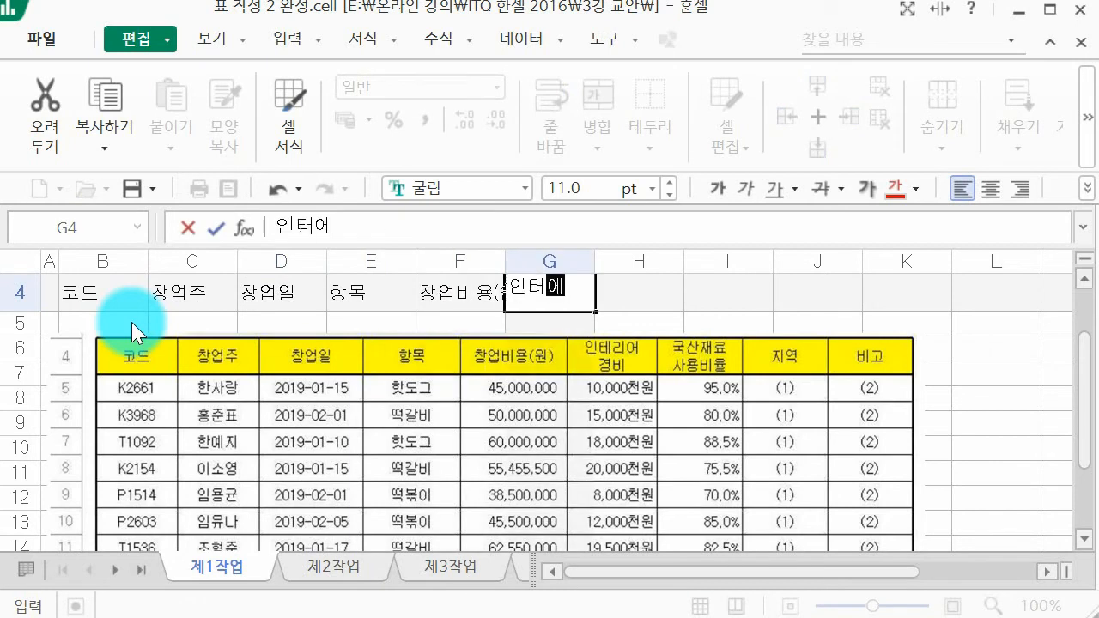
type("리어")
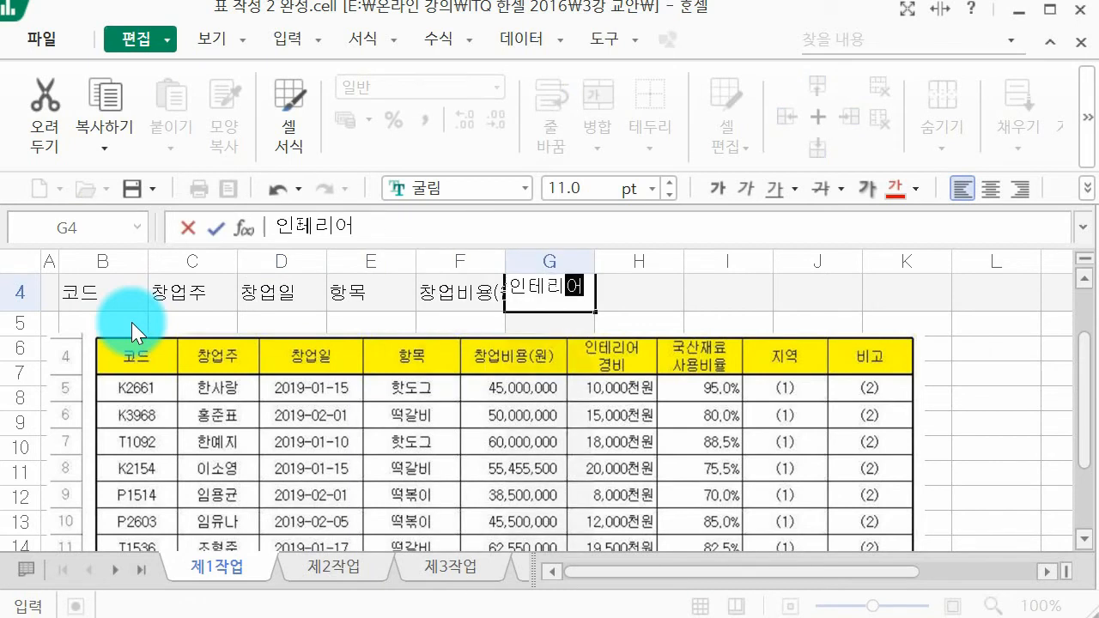
key("alt+Return")
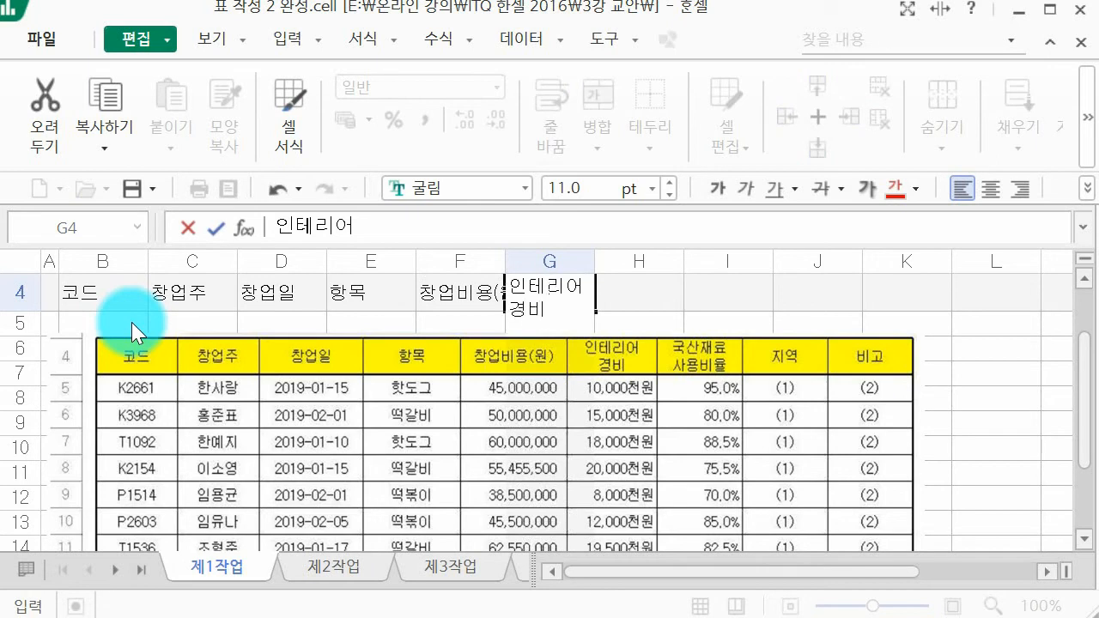
key("Tab")
type("국산재료")
key("alt+Return")
type("사용비율")
key("Tab")
type("지역")
key("Tab")
type("빅고")
key("Return")
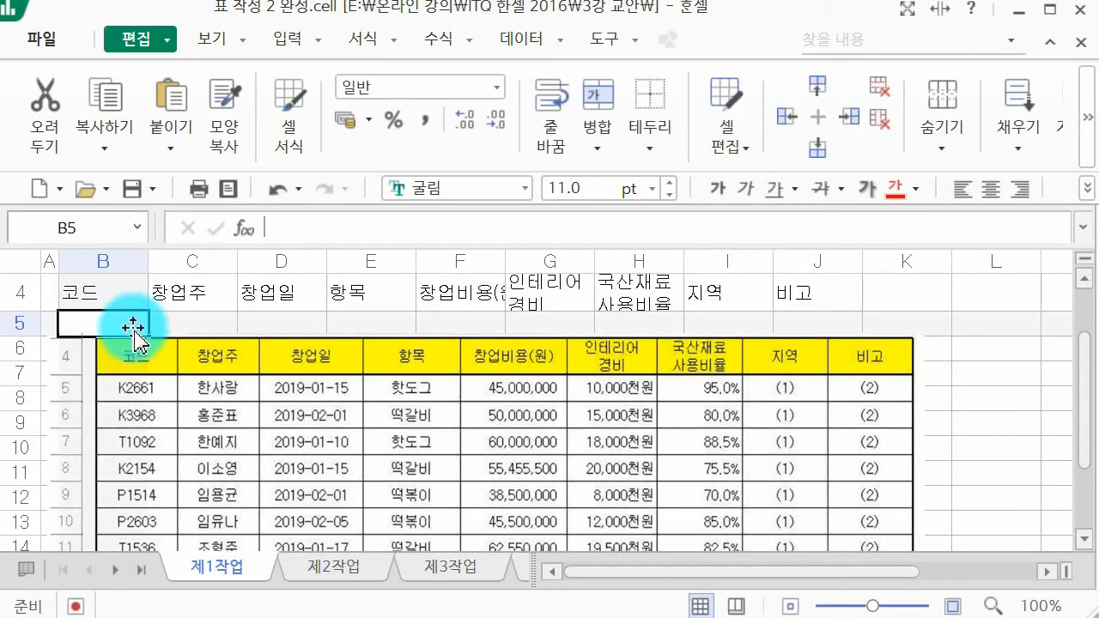
Step: Move the table picture clear of column B and crop the row-number strip off its left side
left_click_drag(192, 383, 289, 367)
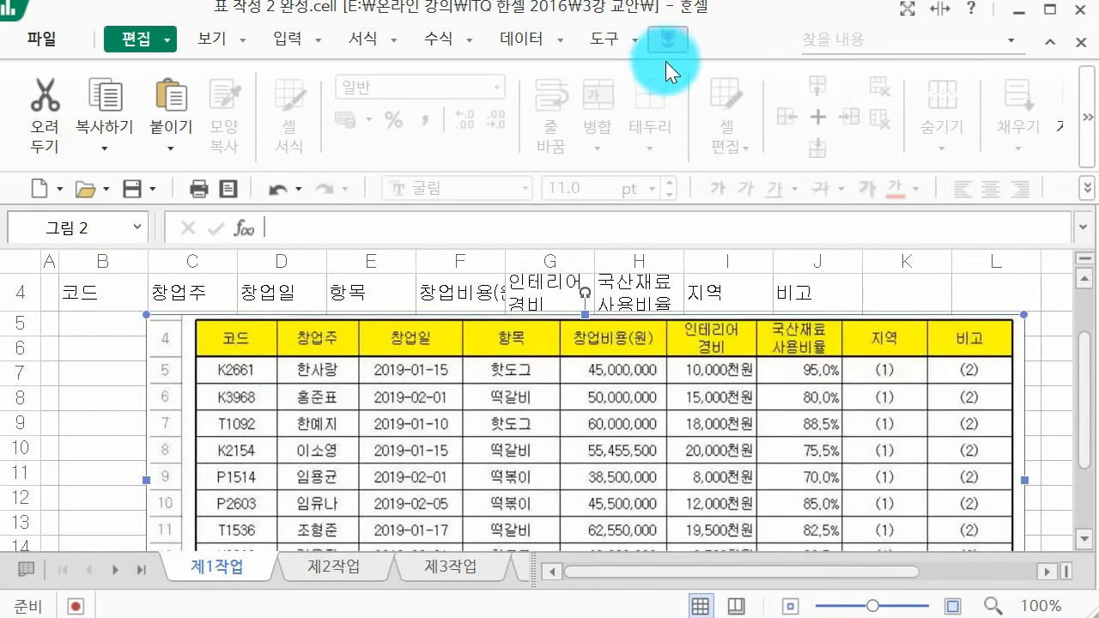
left_click(670, 39)
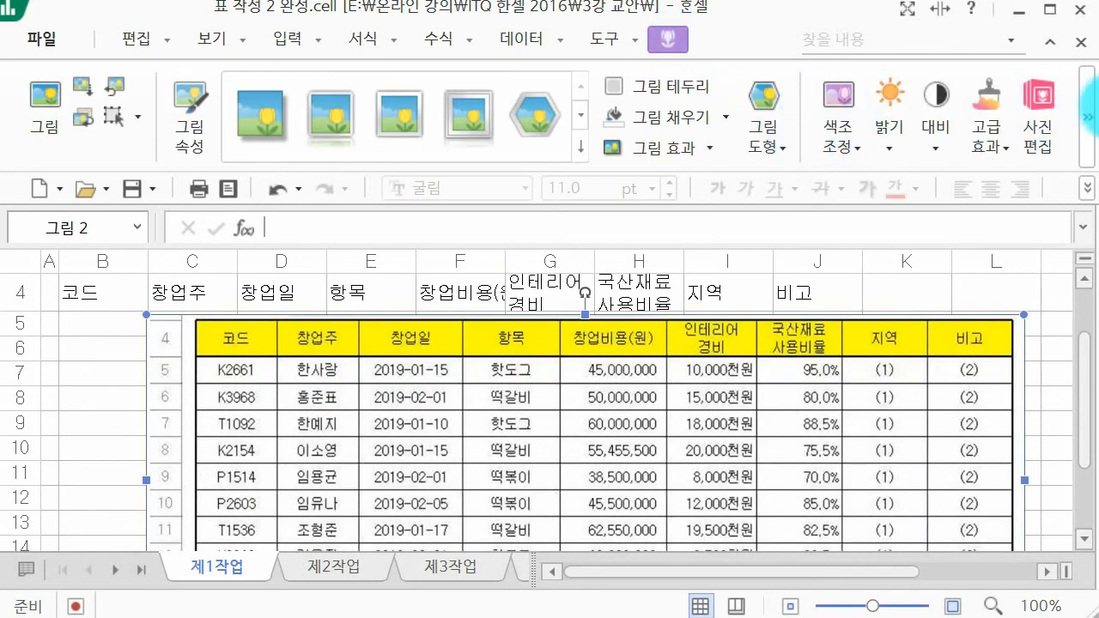
left_click(1091, 112)
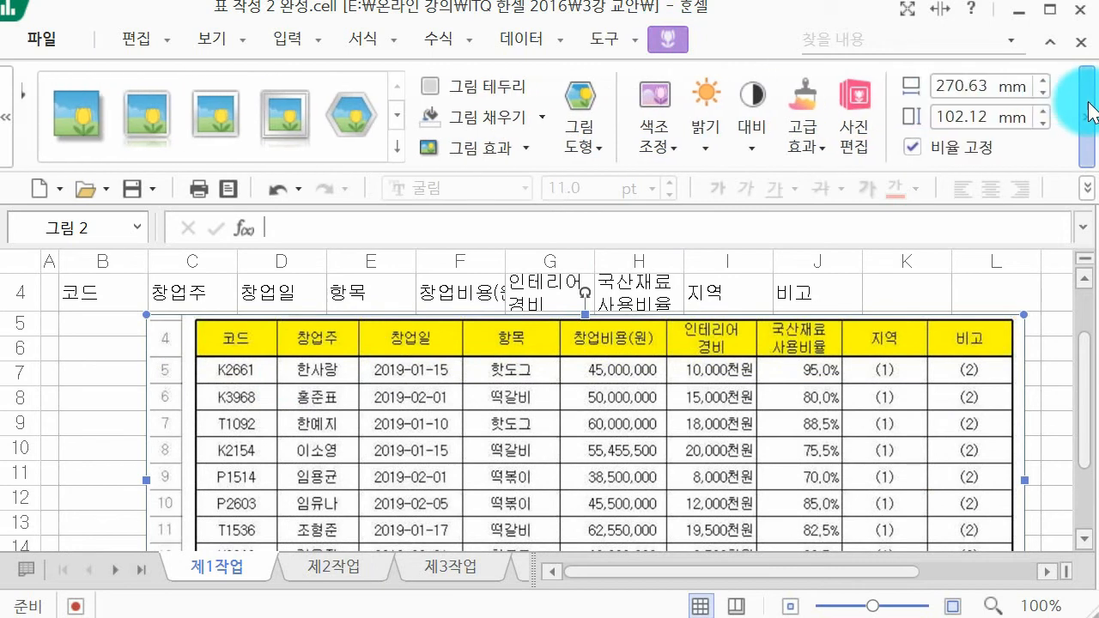
left_click(1091, 113)
left_click(903, 126)
scroll(368, 393, "down", 1)
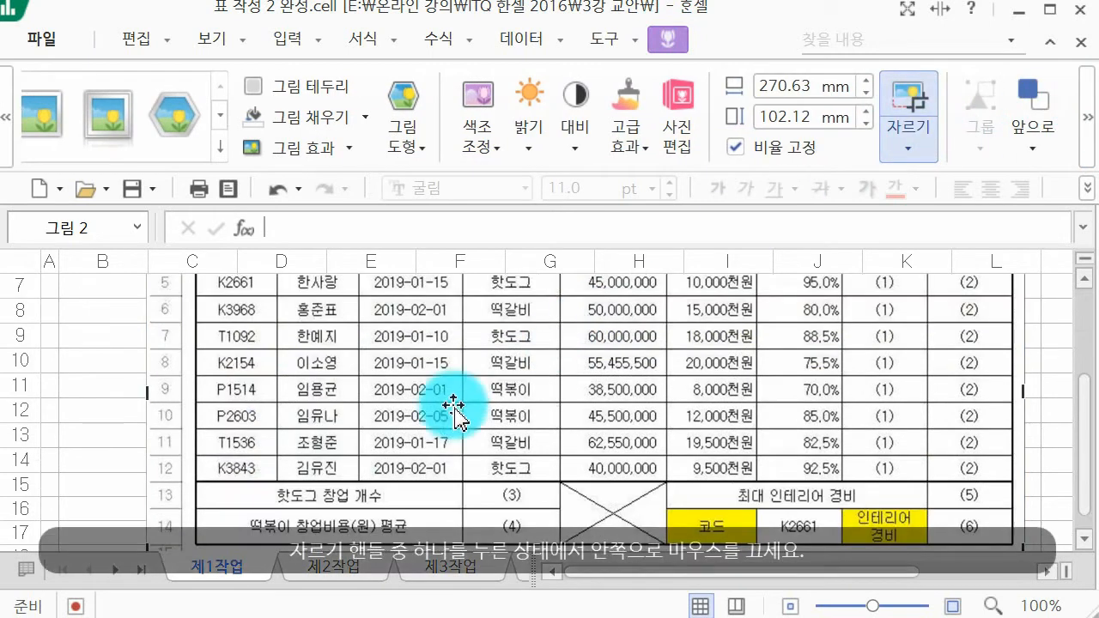
left_click_drag(148, 392, 200, 382)
left_click(110, 409)
Step: Enter the code K2661 in cell B5 under the 코드 heading
scroll(110, 409, "up", 2)
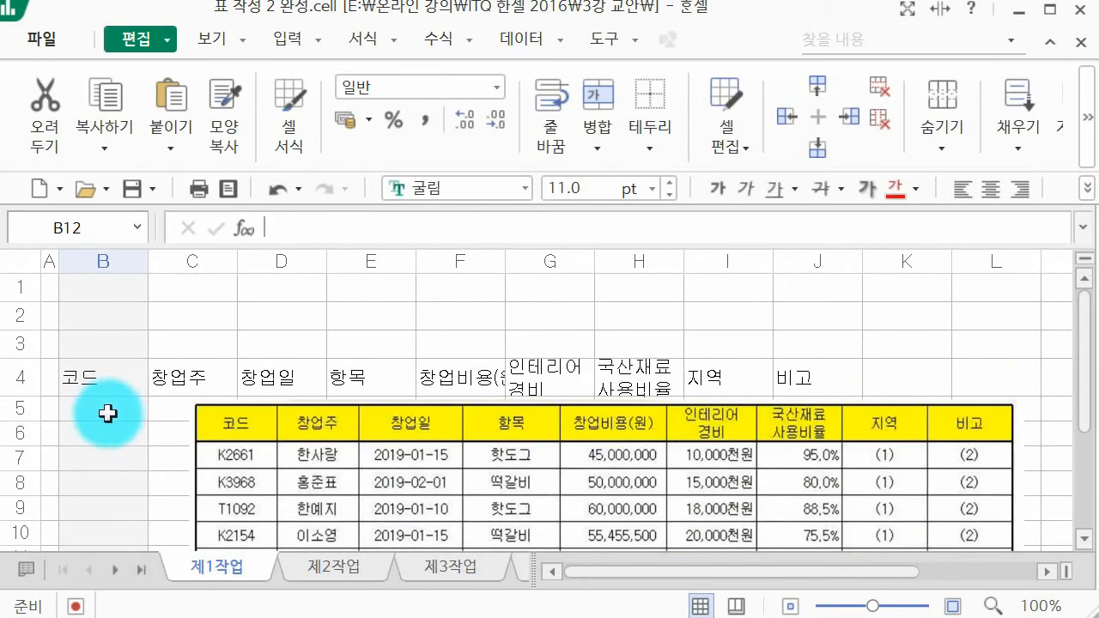
left_click(114, 411)
scroll(116, 412, "up", 1, "ctrl")
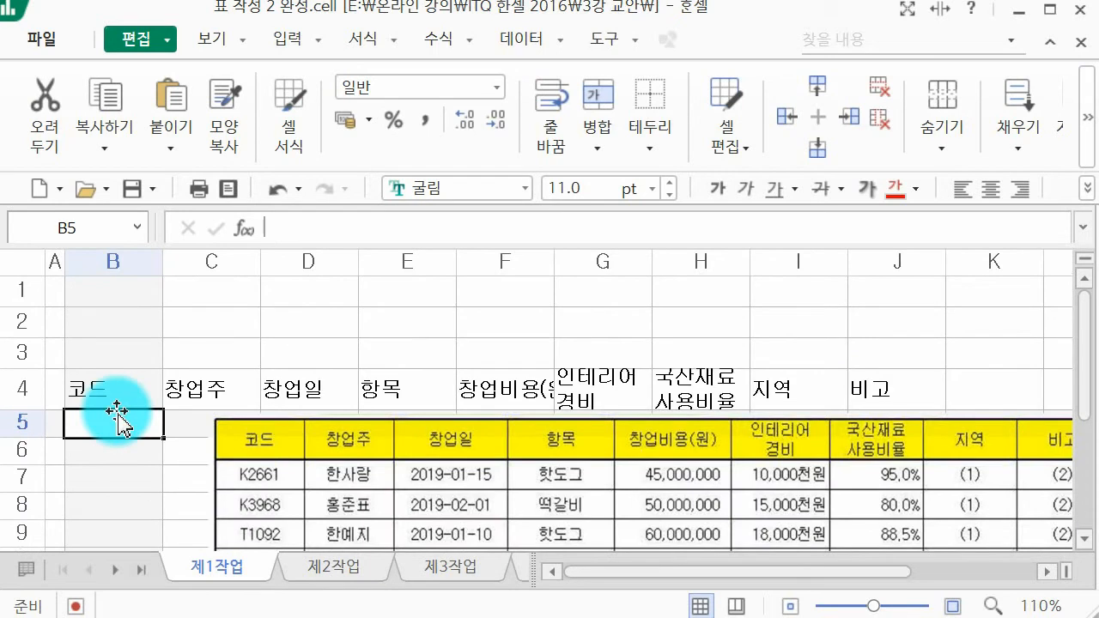
scroll(167, 421, "down", 1)
scroll(167, 421, "up", 2, "ctrl")
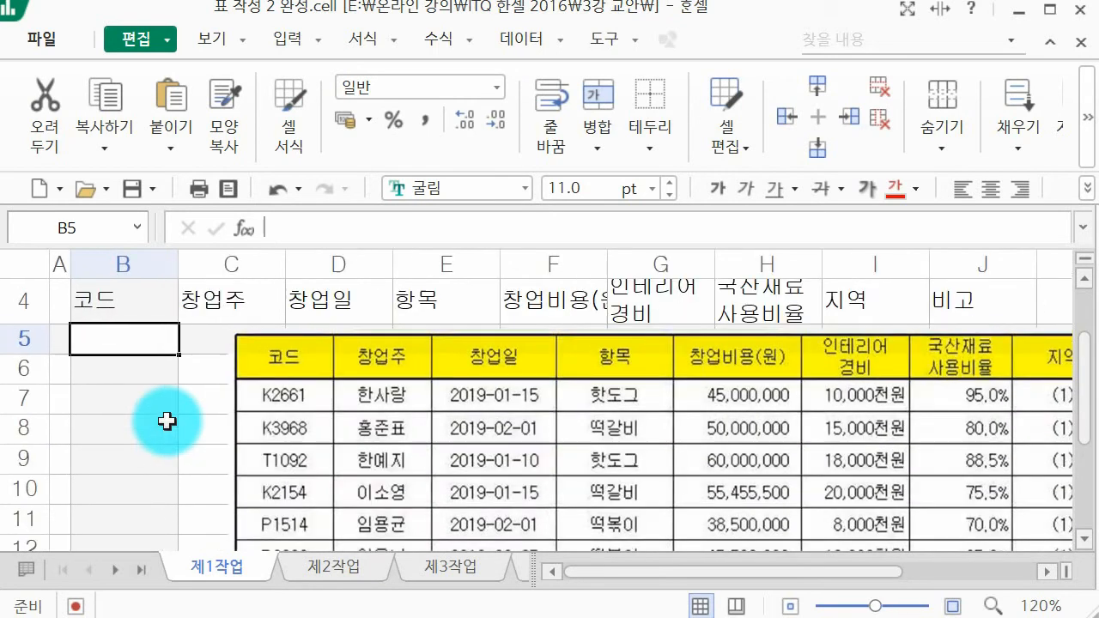
scroll(167, 419, "up", 2, "ctrl")
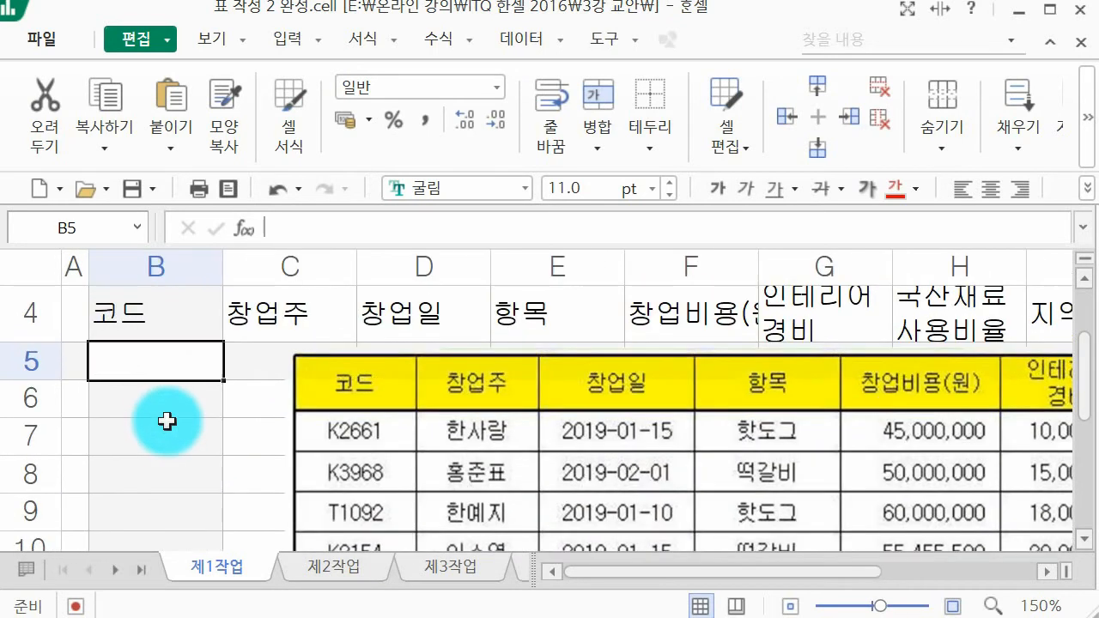
type("K2661")
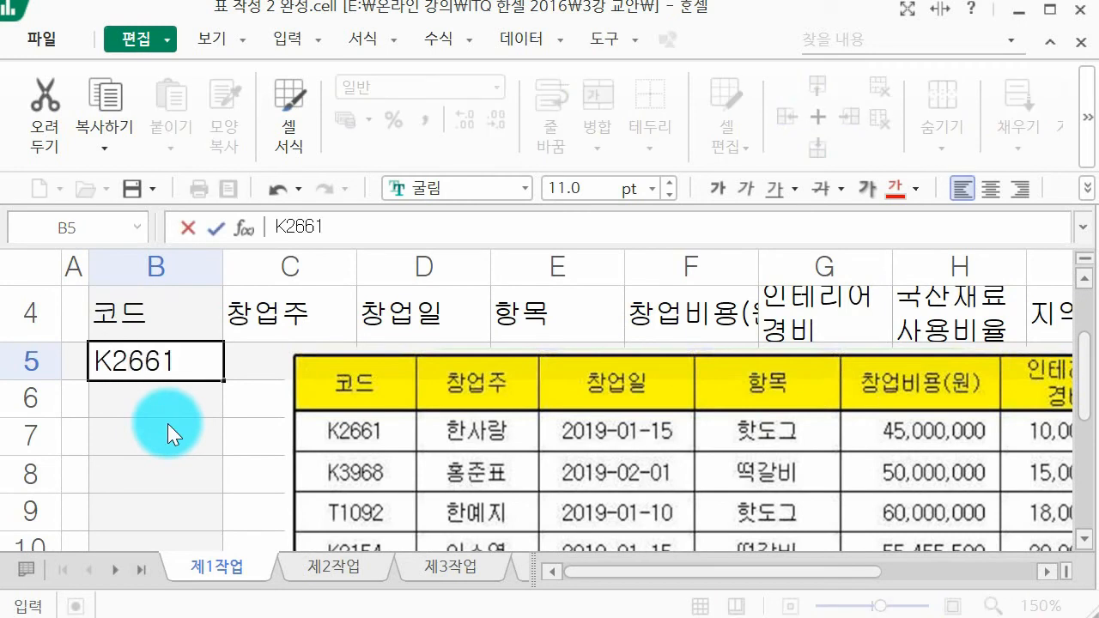
key("Return")
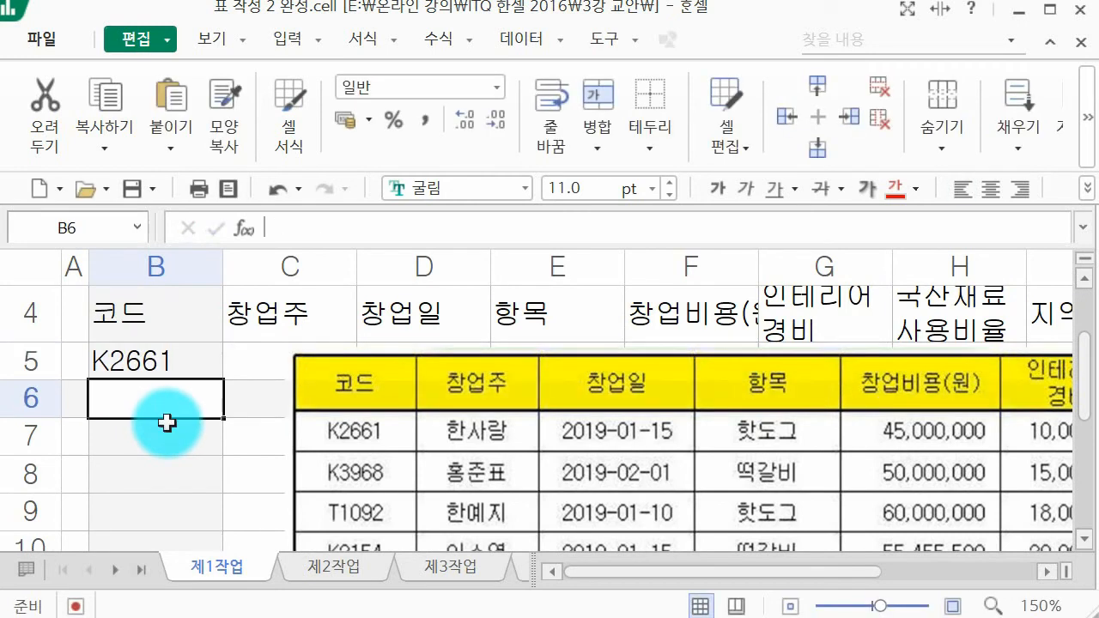
Step: Enter the codes K3968 and T1092 in cells B6 and B7
type("K3968")
key("Return")
type("T1092")
key("Return")
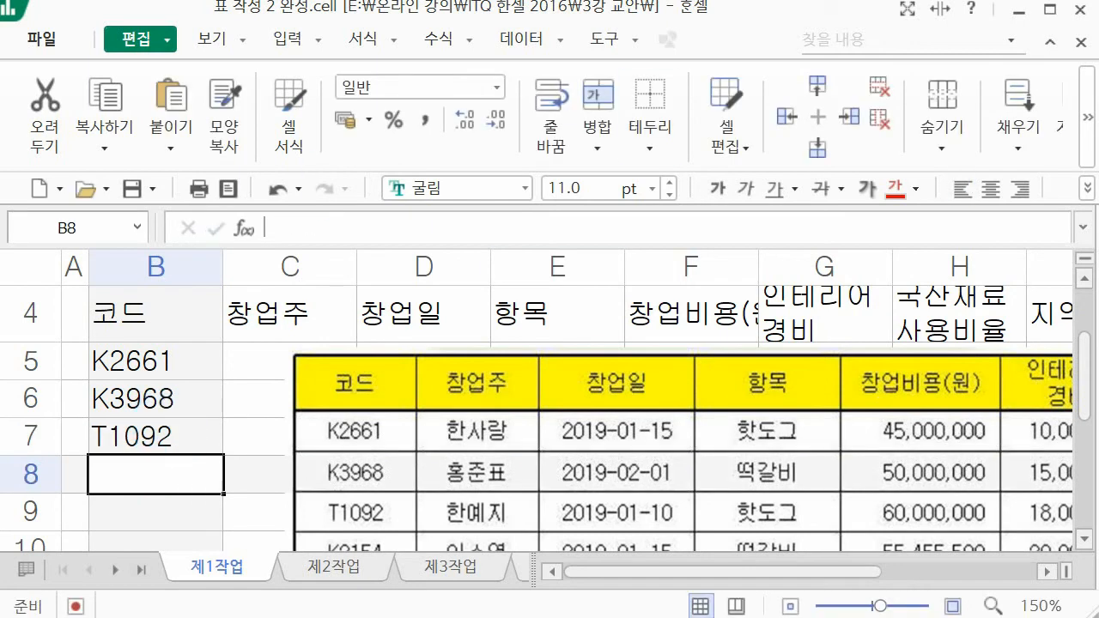
Step: Enter the codes K2154 and P1514 in cells B8 and B9
scroll(283, 454, "down", 1)
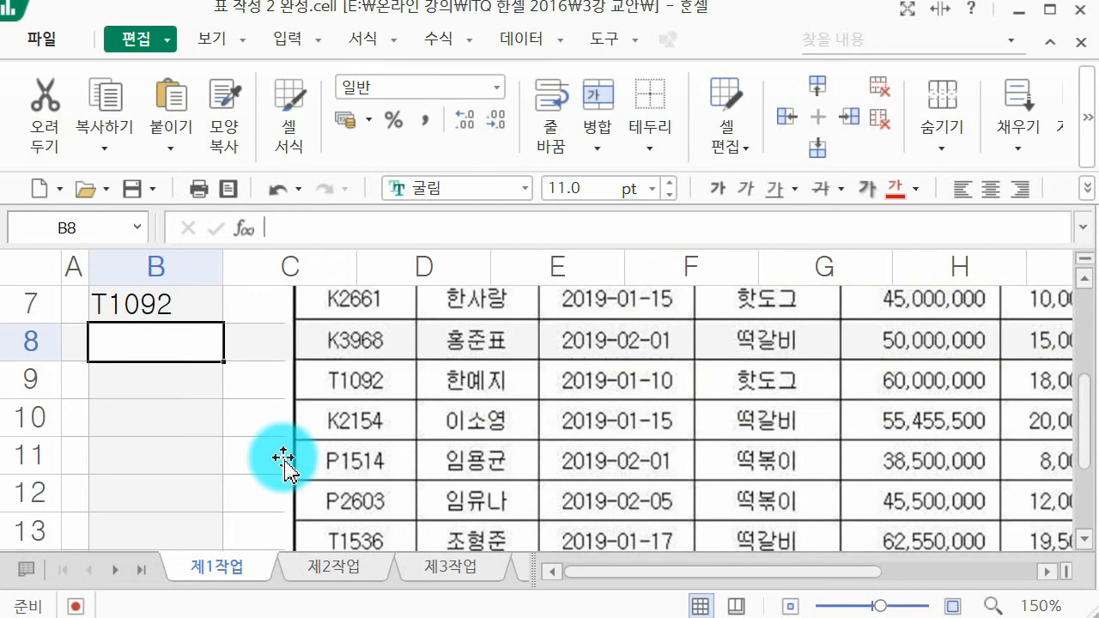
type("K2154")
key("Return")
type("P1")
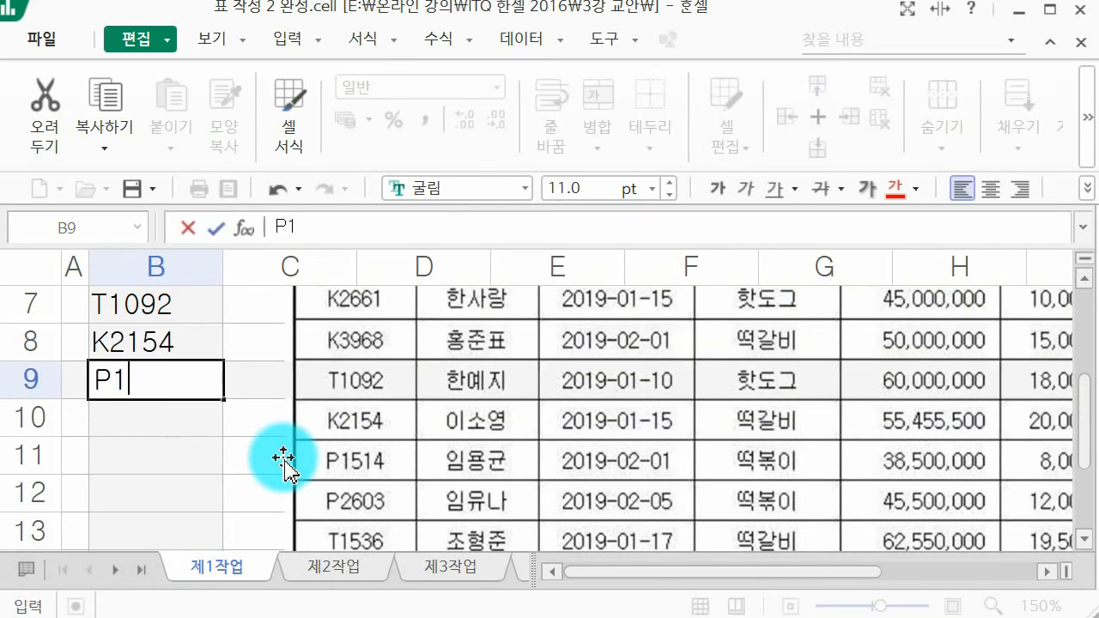
type("514")
key("Return")
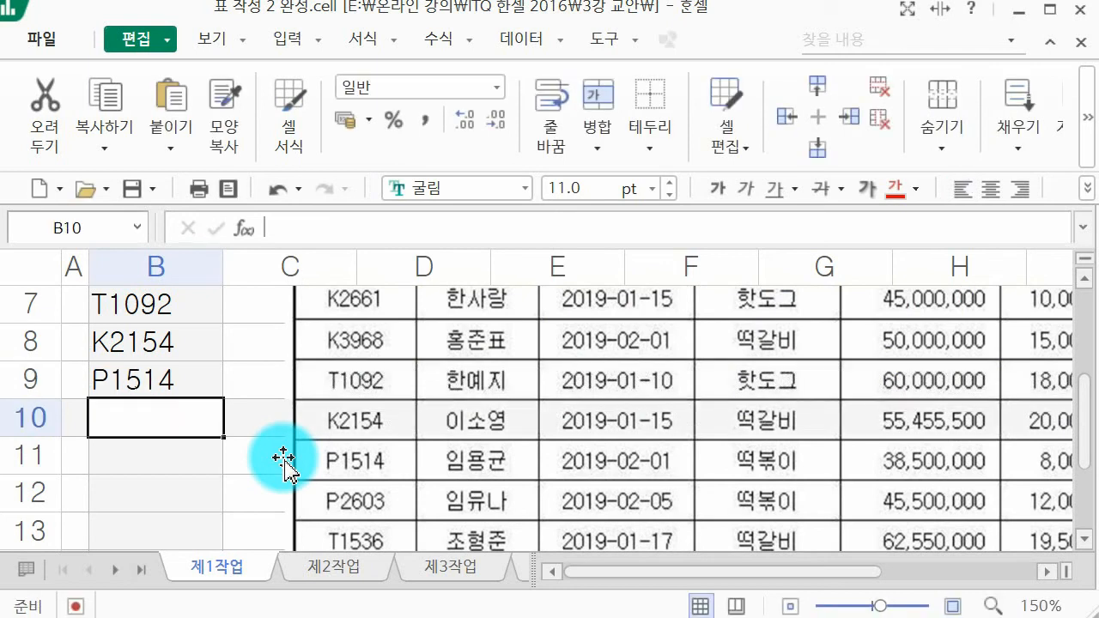
Step: Enter the codes P2603, T1536 and K3843 in cells B10 to B12
type("P2603")
key("Return")
type("R")
type("T1536")
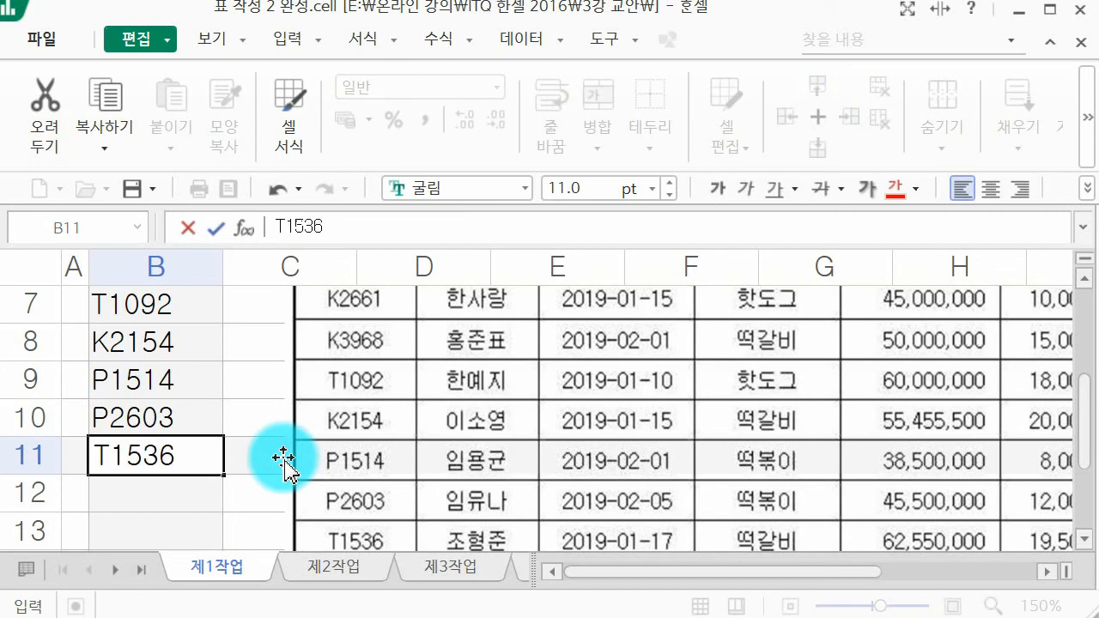
key("Return")
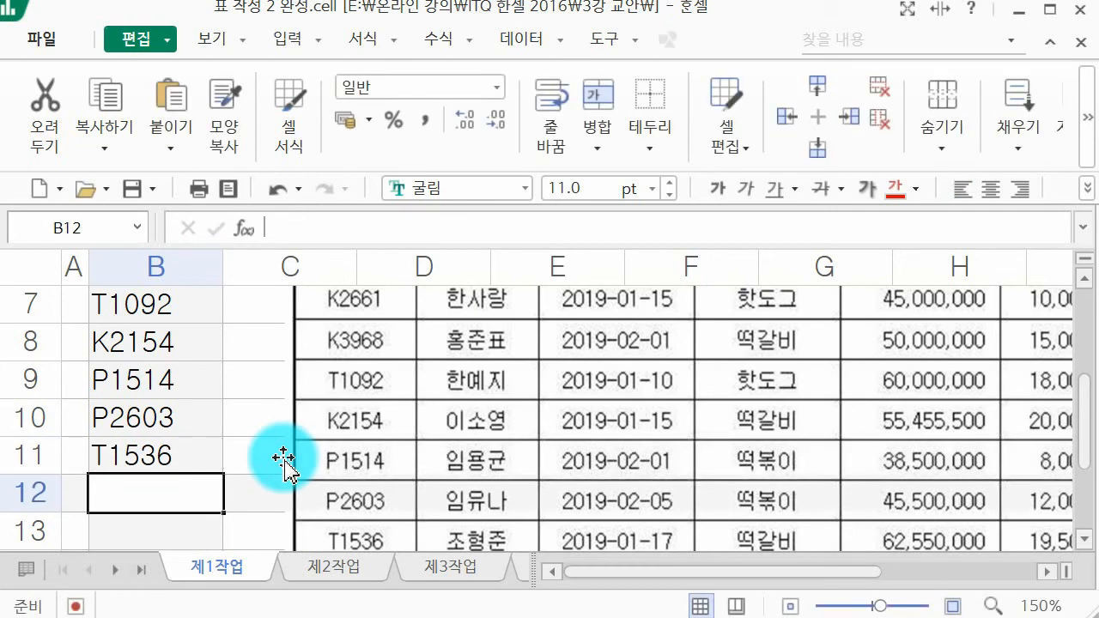
scroll(284, 460, "down", 1)
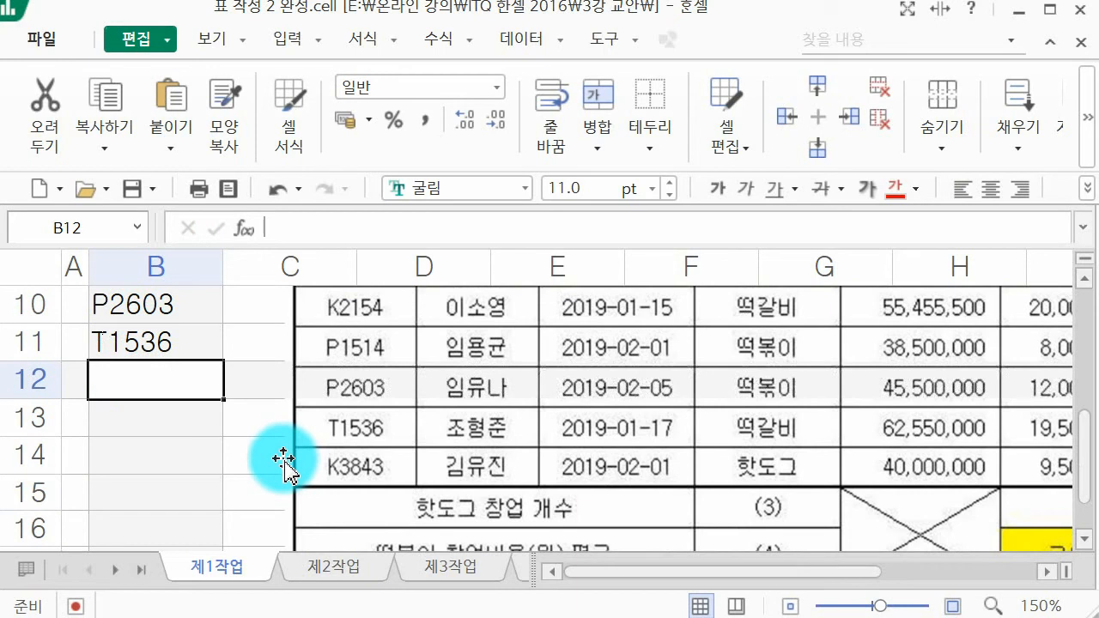
type("K3843")
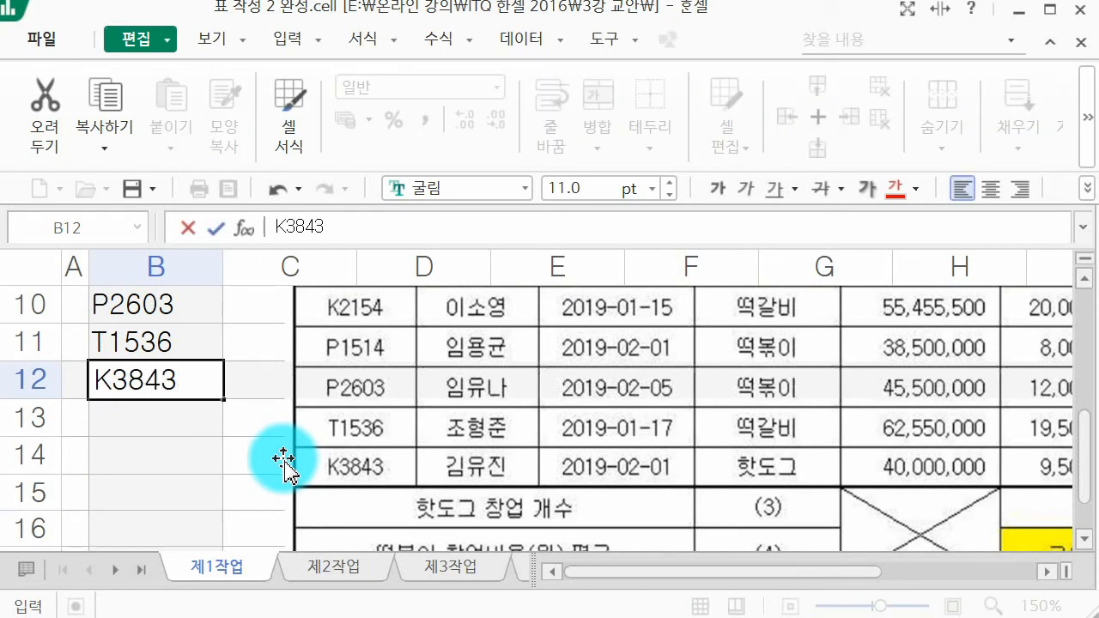
key("Return")
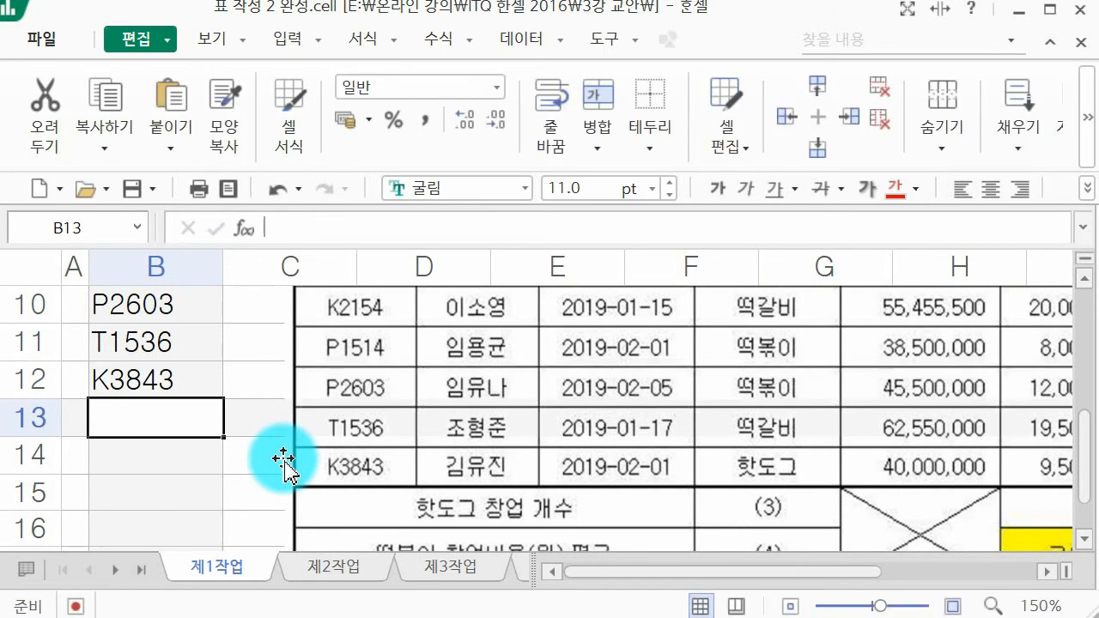
Step: Enter the summary labels 핫도그 창업 개수 in B13 and 떡볶이 창업비용(원) 평균 in B14
type("핫도그 ")
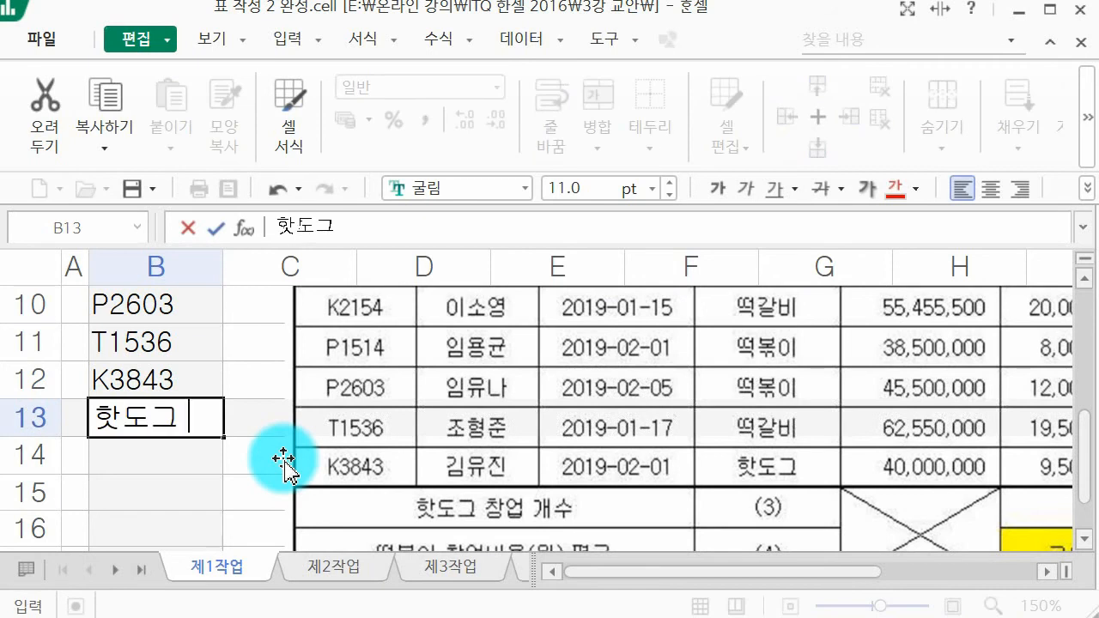
type("차ㅇ업 개수")
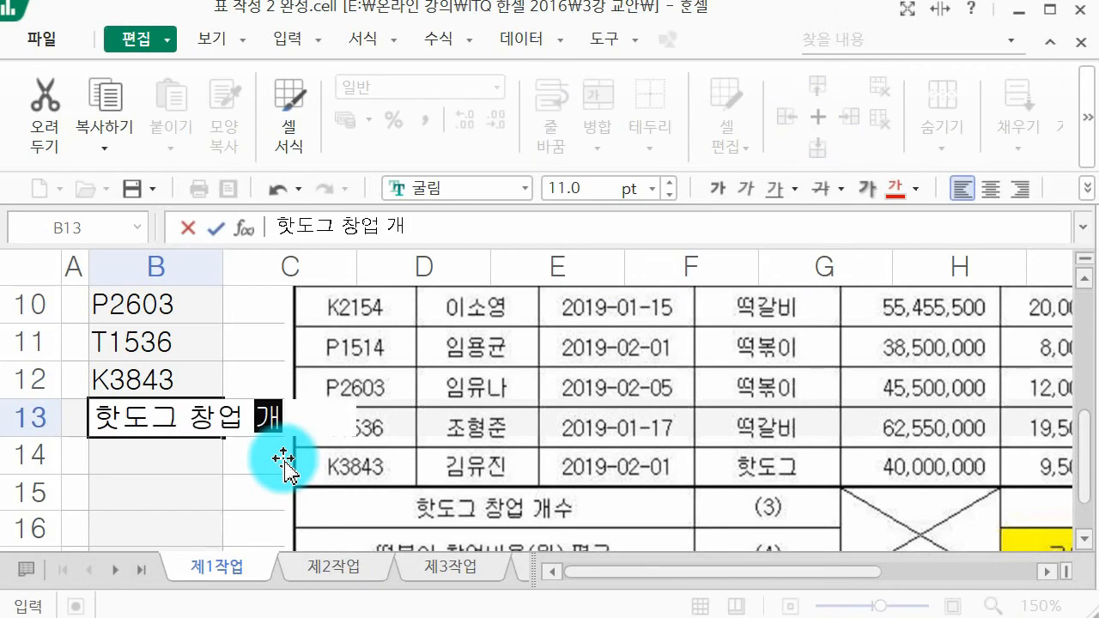
key("Return")
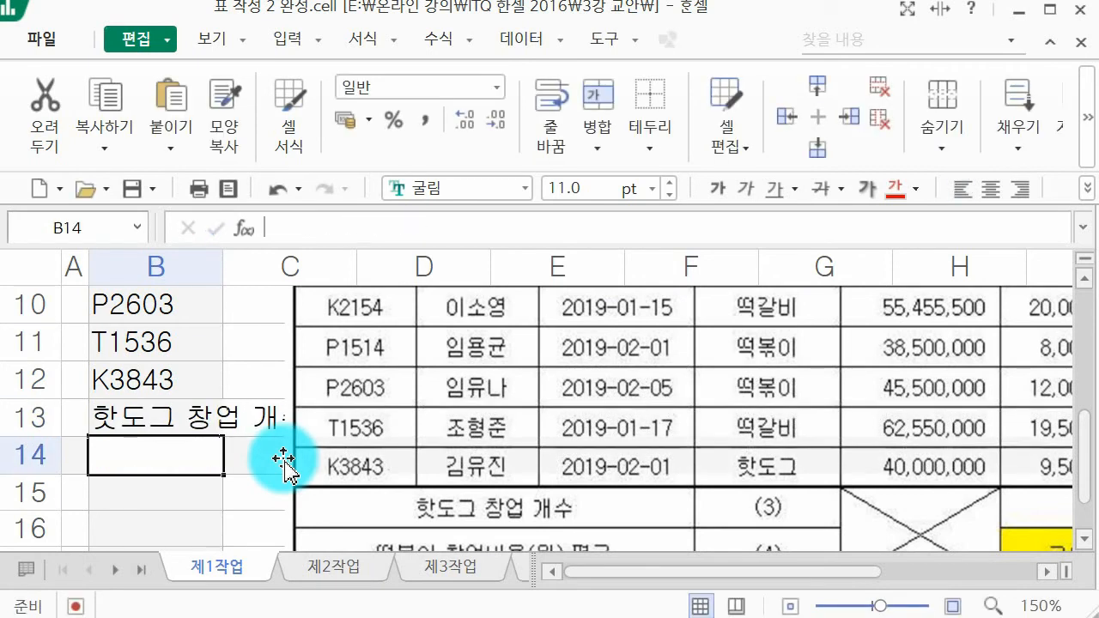
scroll(284, 462, "down", 1)
type("떡")
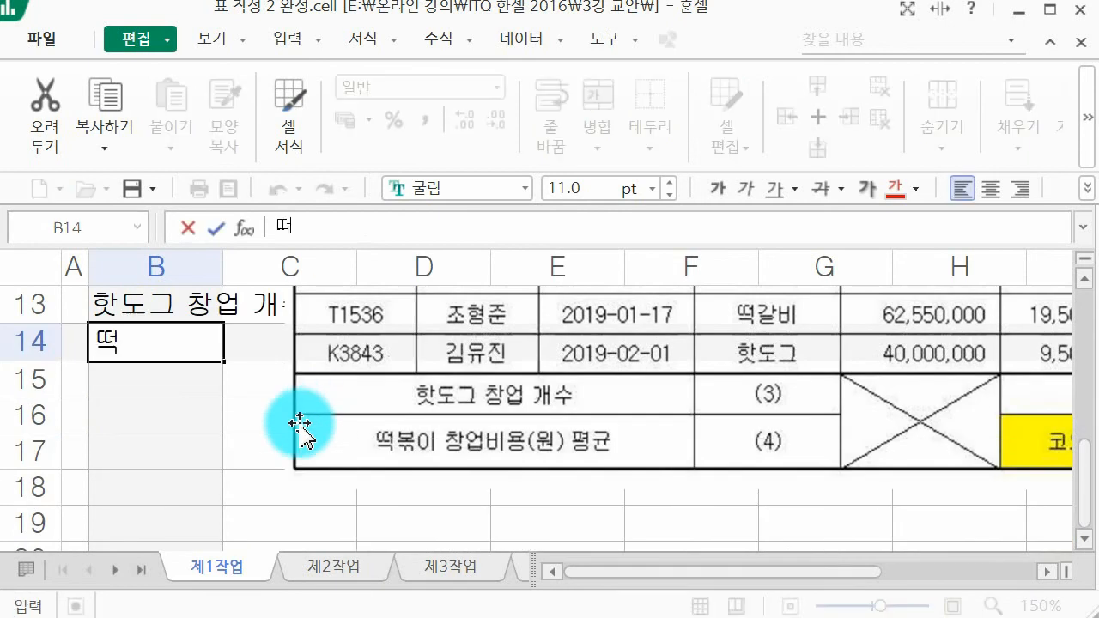
type("볶이 창ㅇ업비")
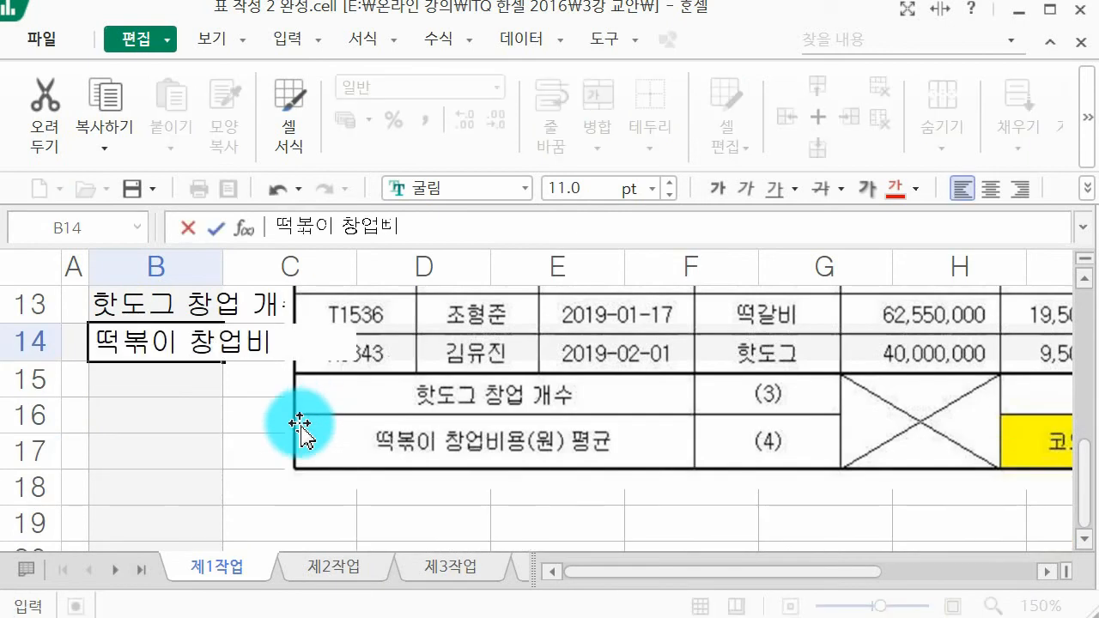
type("용(원) 평균")
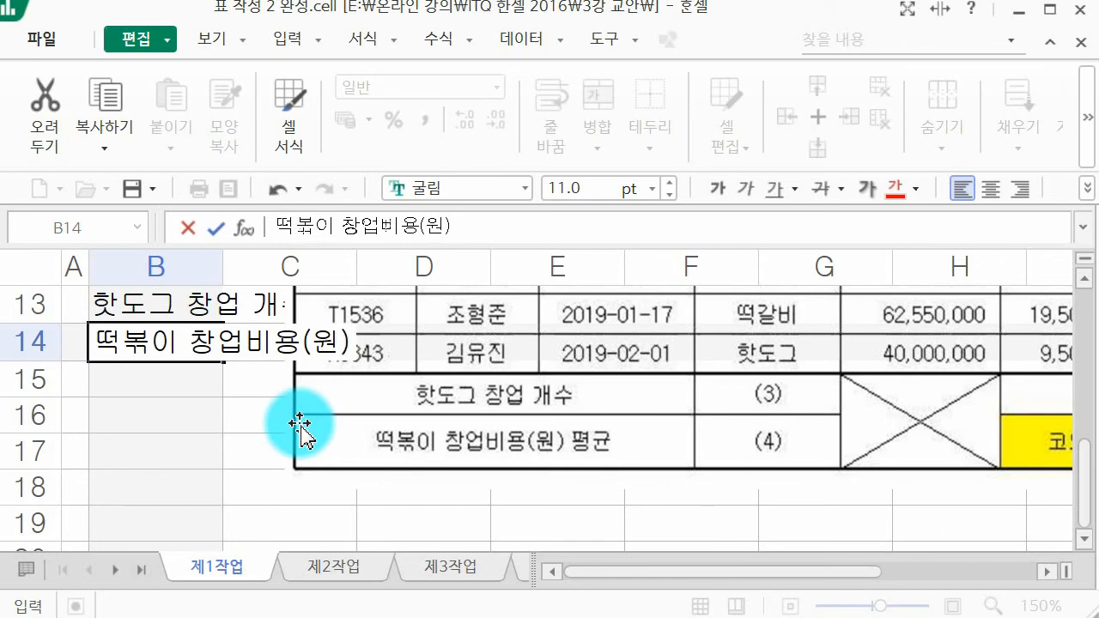
key("Return")
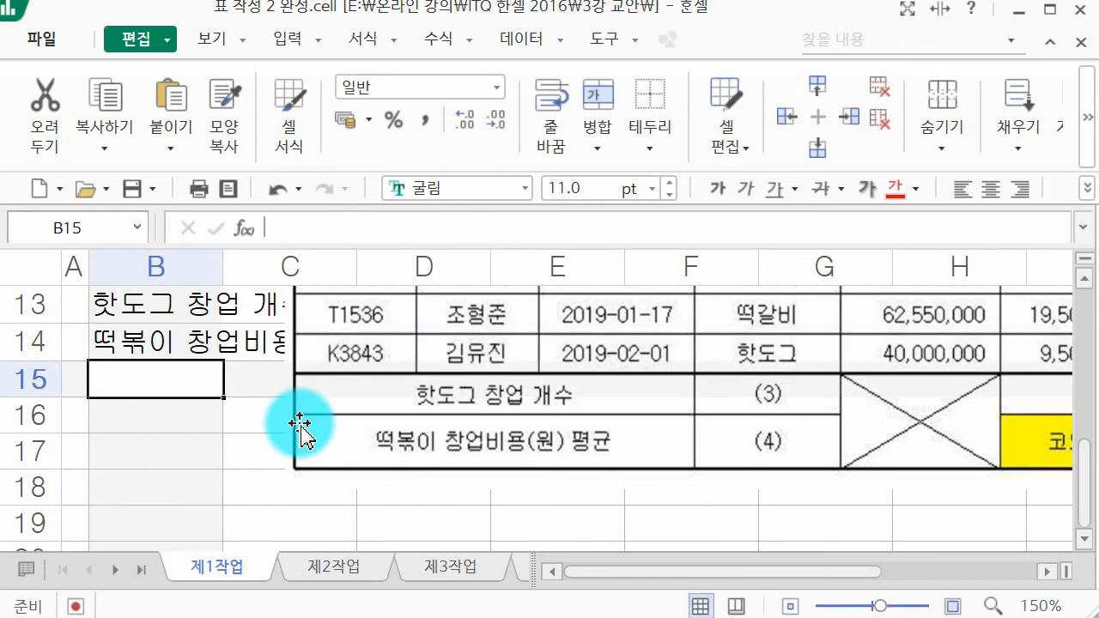
Step: Enter the first three founders' names from the picture in cells C5 to C7 under 창업주
scroll(301, 425, "up", 3)
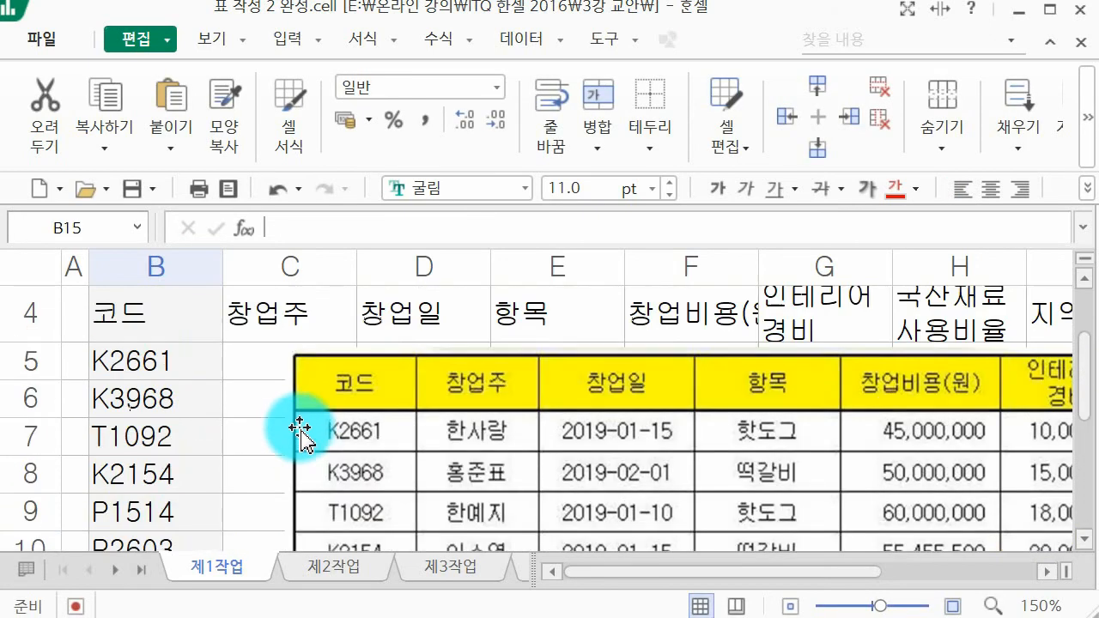
left_click(253, 361)
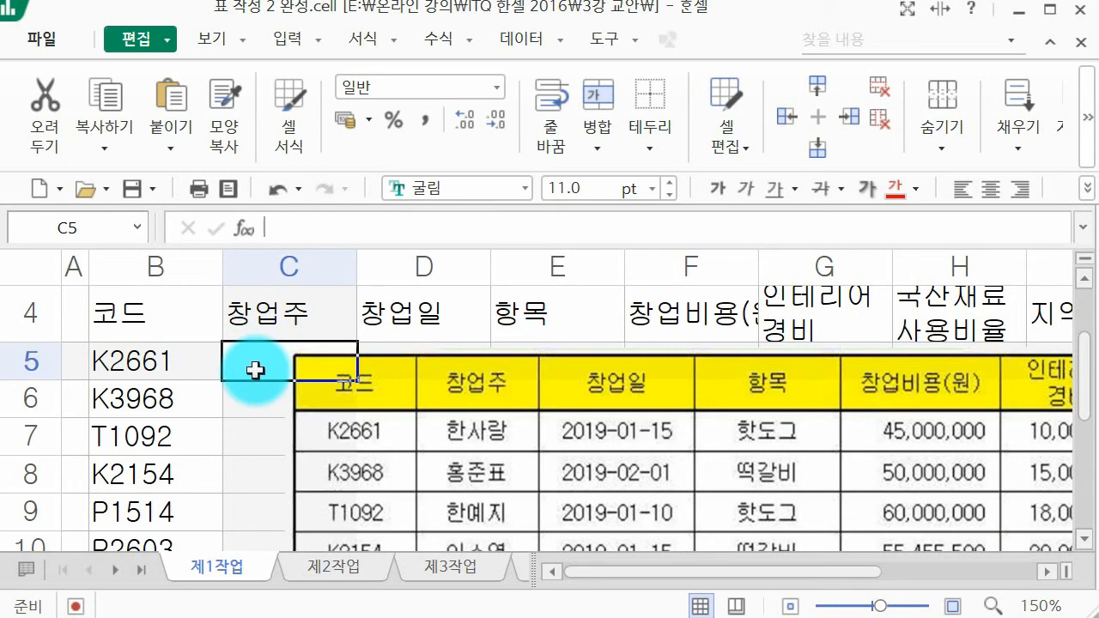
type("한사랑")
key("Return")
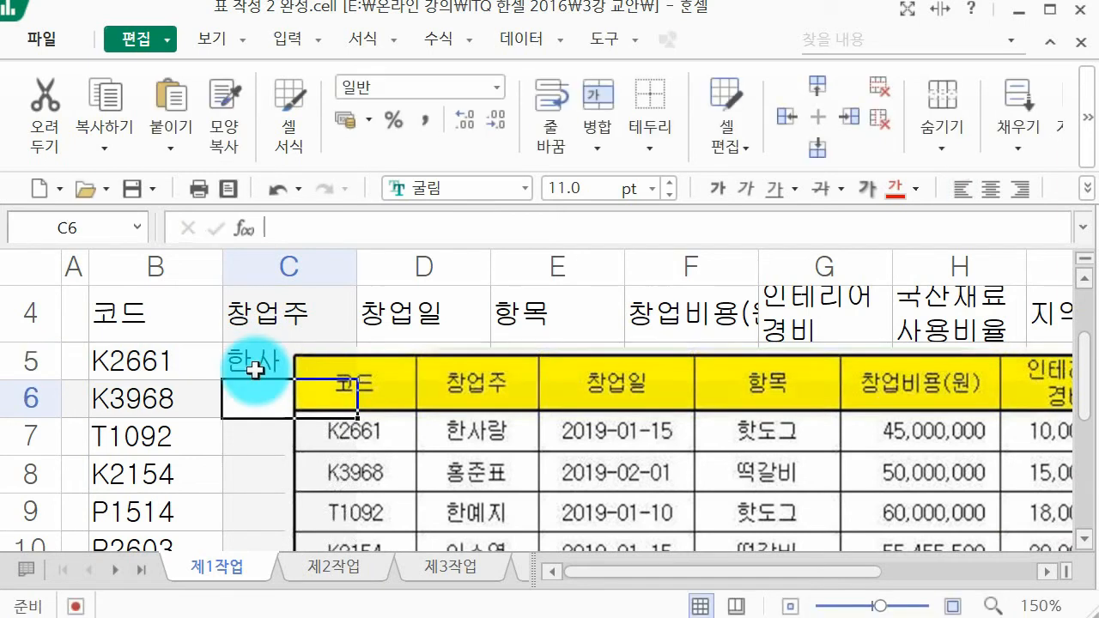
type("홍주ㄴ표")
key("Return")
type("한예")
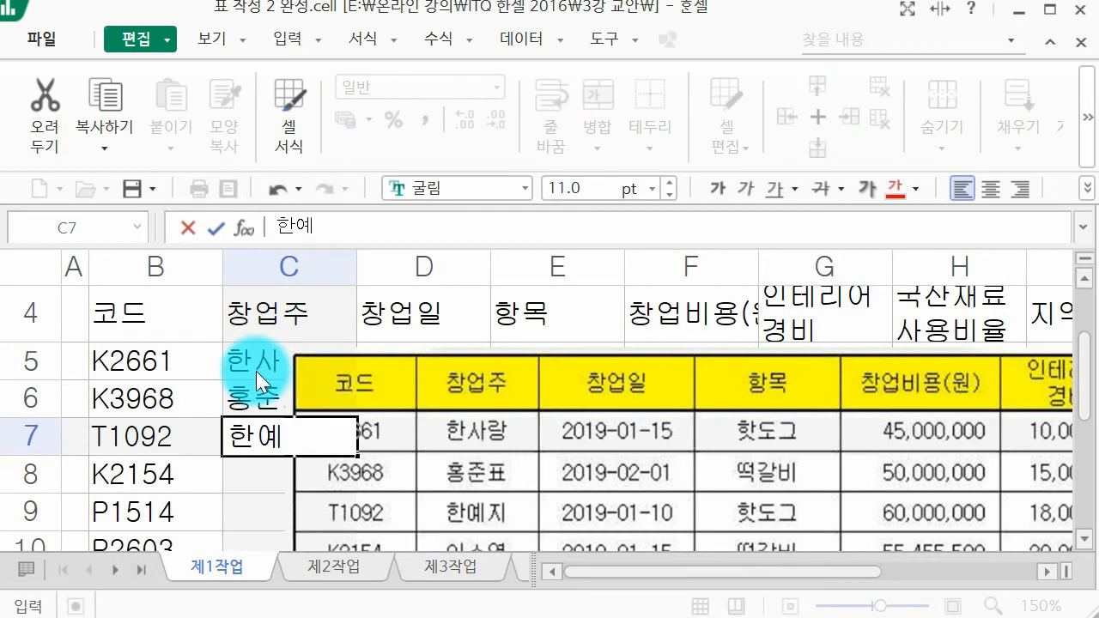
key("Return")
Step: Enter the founders' names for codes K2154, P1514 and P2603 in cells C8 to C10
scroll(256, 371, "down", 1)
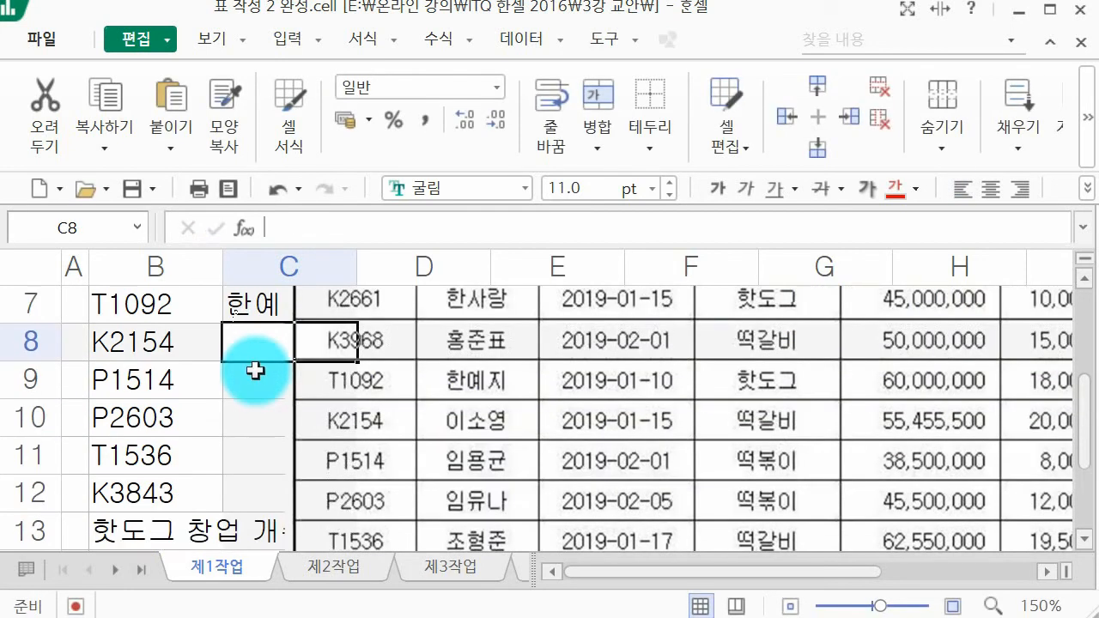
type("이소영")
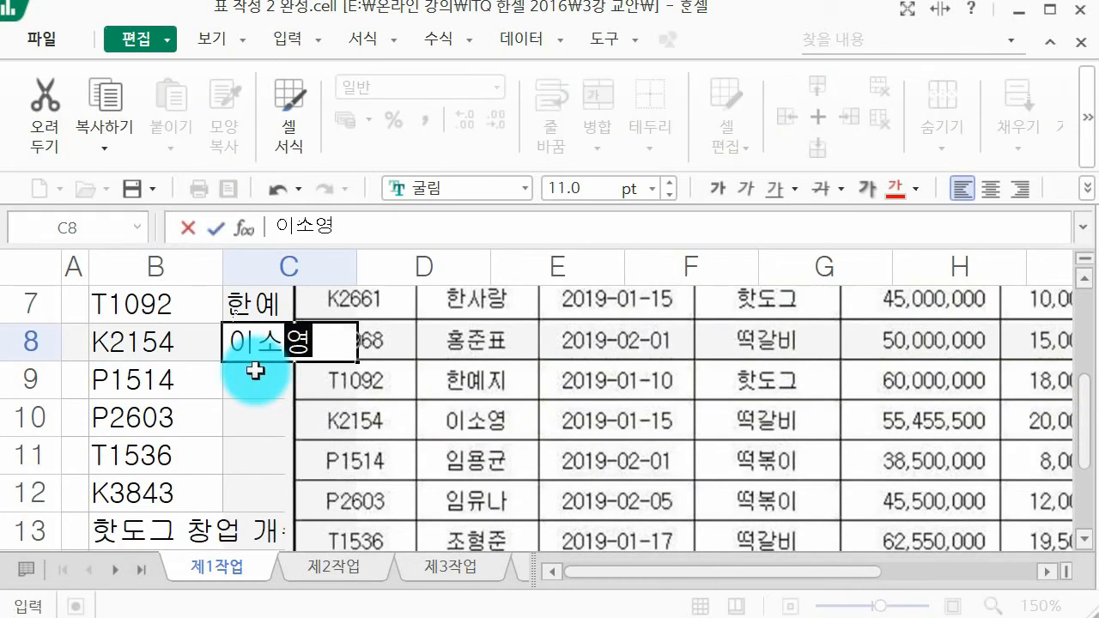
key("Return")
type("임용균")
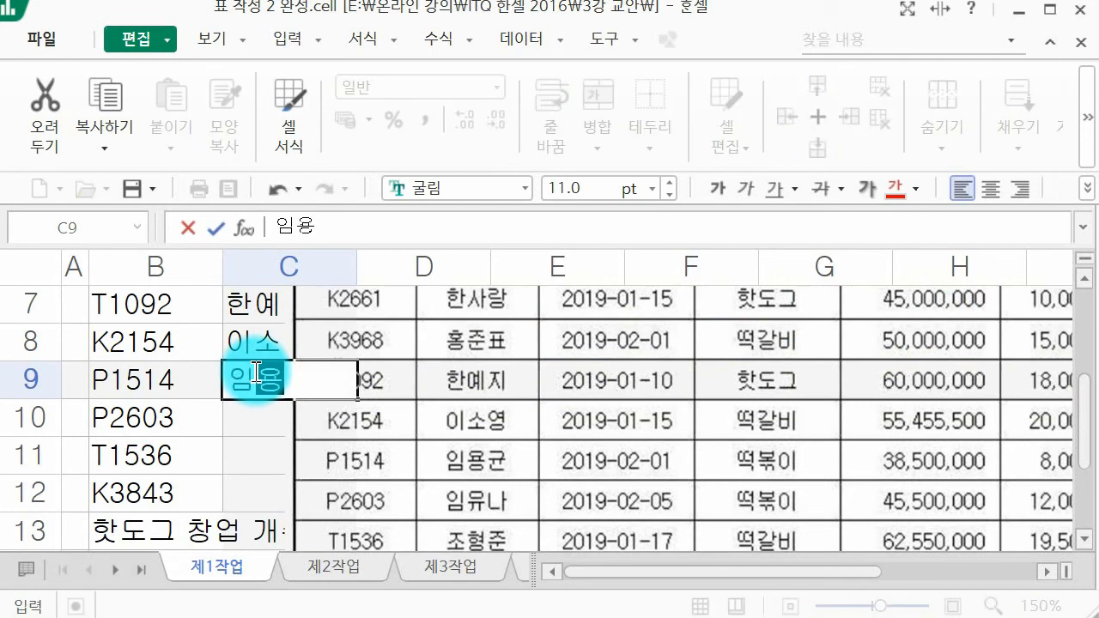
key("Return")
type("임유나")
key("Return")
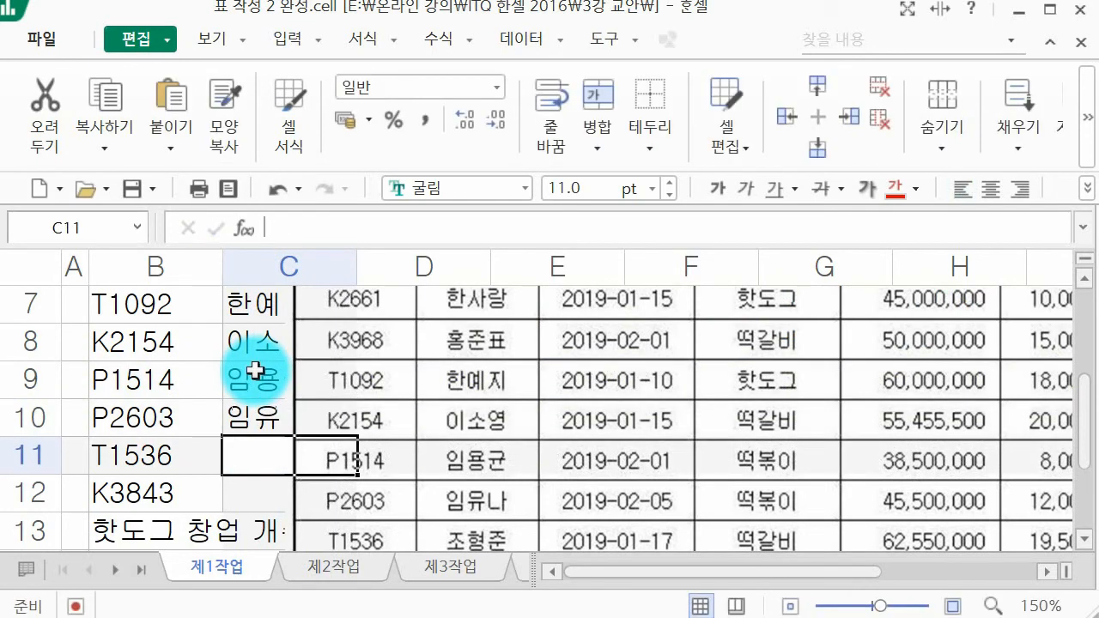
Step: Enter the founders' names for codes T1536 and K3843 in cells C11 and C12
type("조형준")
key("Return")
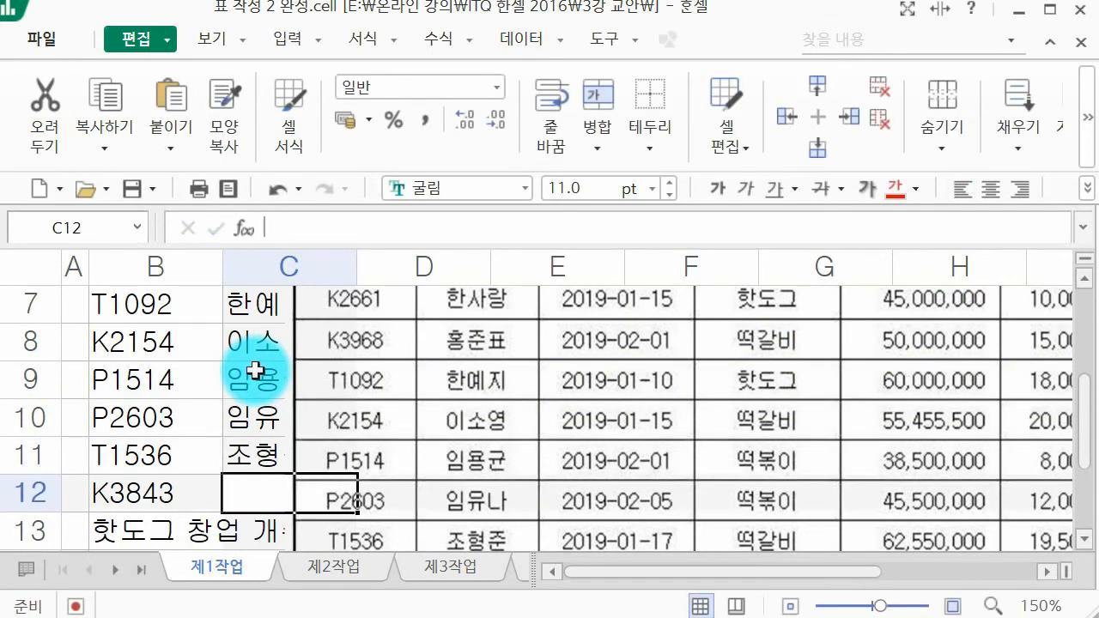
scroll(255, 370, "down", 1)
type("김윶")
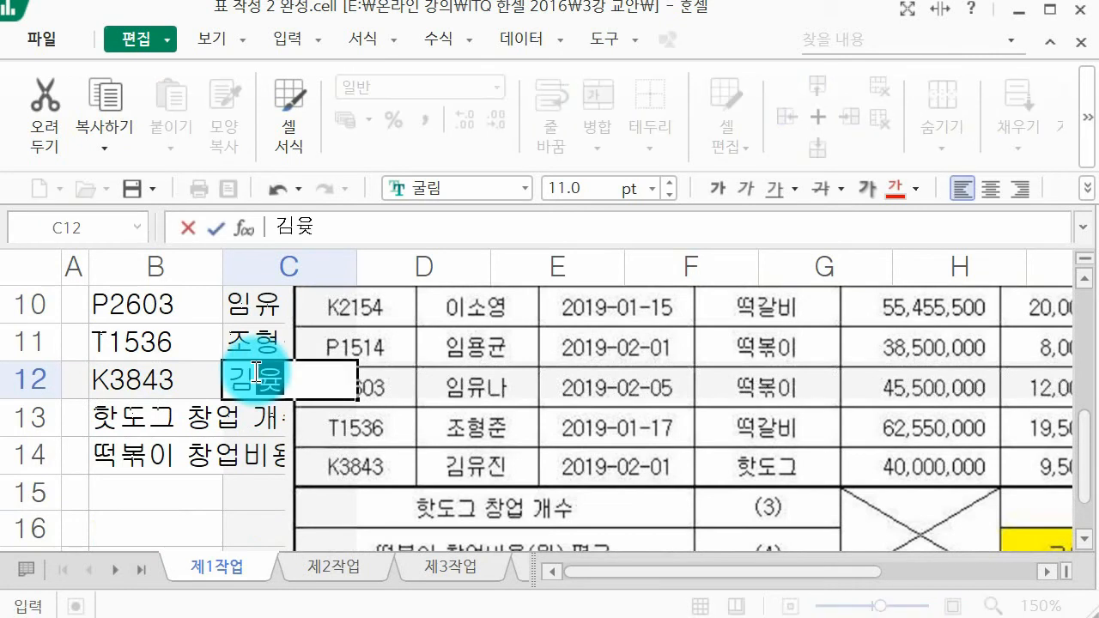
type("진")
key("Return")
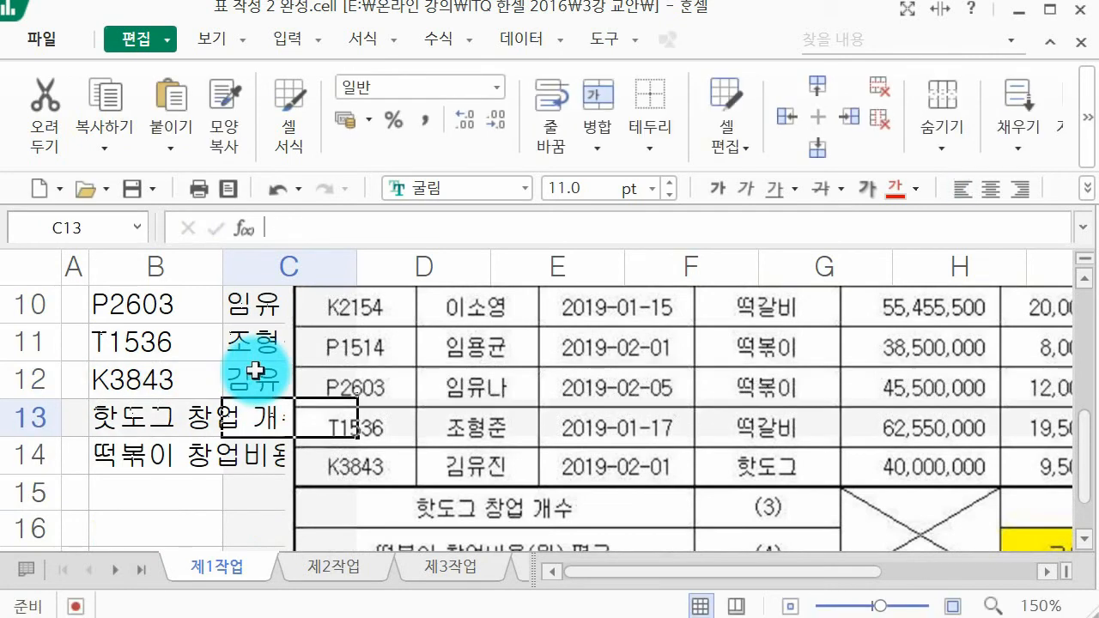
Step: Crop the 코드 and 창업주 columns and part of the 창업일 column off the example picture, reducing its width to 189.24 mm
scroll(298, 351, "up", 3)
scroll(574, 450, "down", 1)
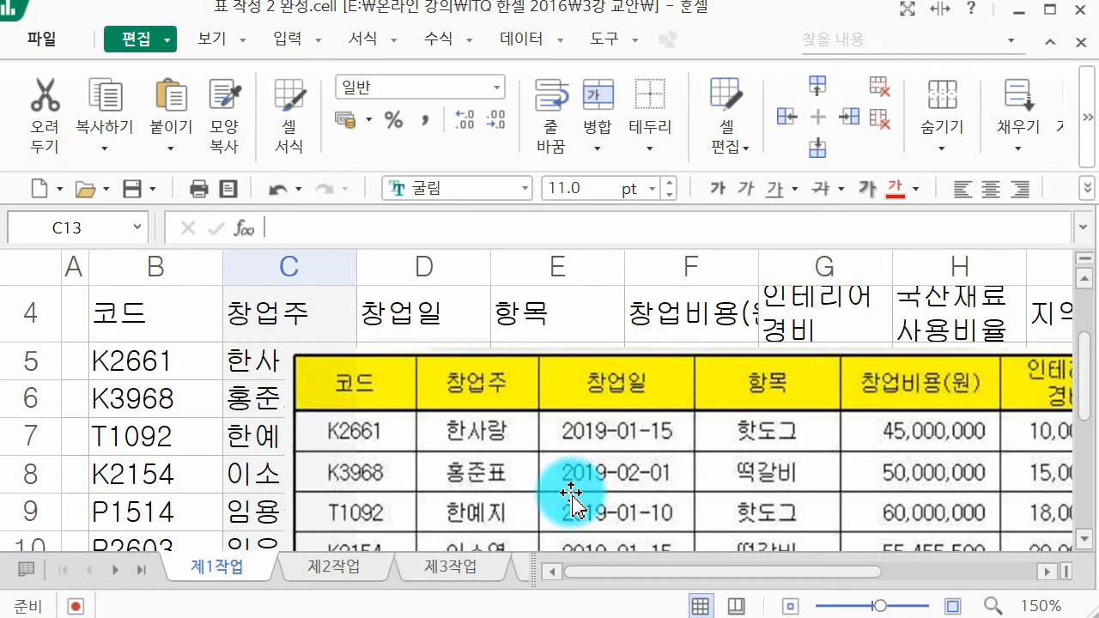
left_click(515, 546)
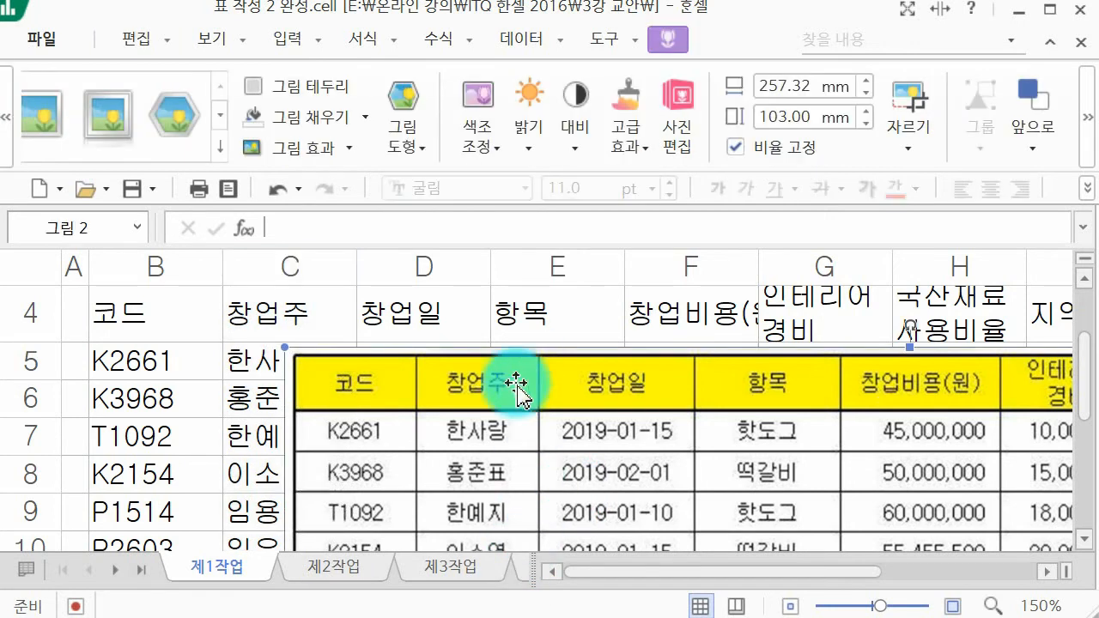
left_click(905, 91)
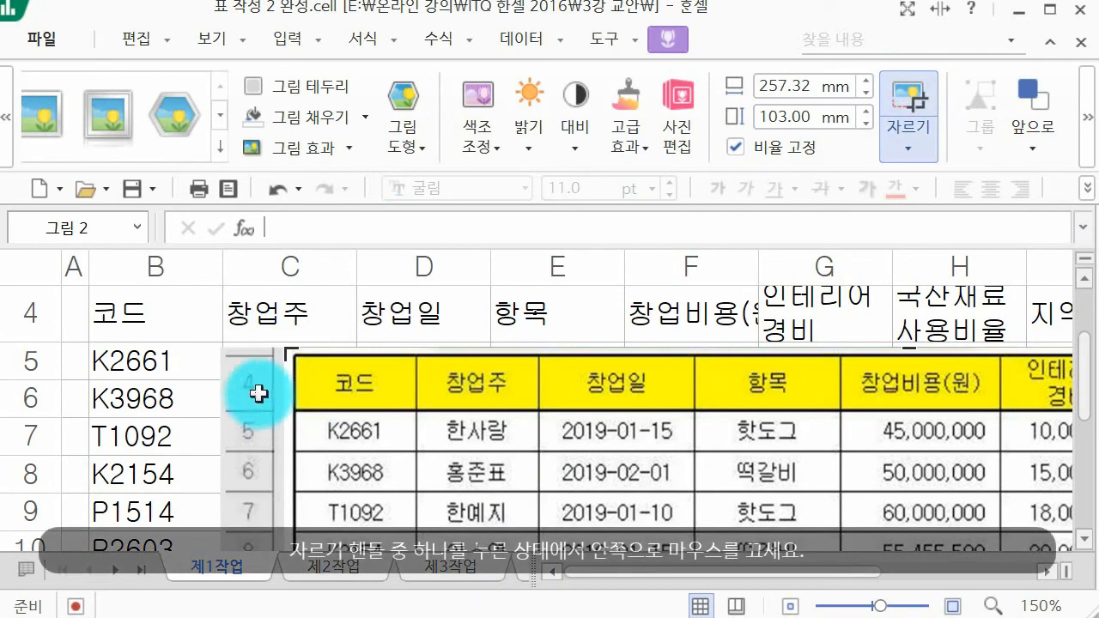
left_click_drag(296, 348, 552, 352)
scroll(545, 363, "down", 2)
scroll(547, 364, "up", 2)
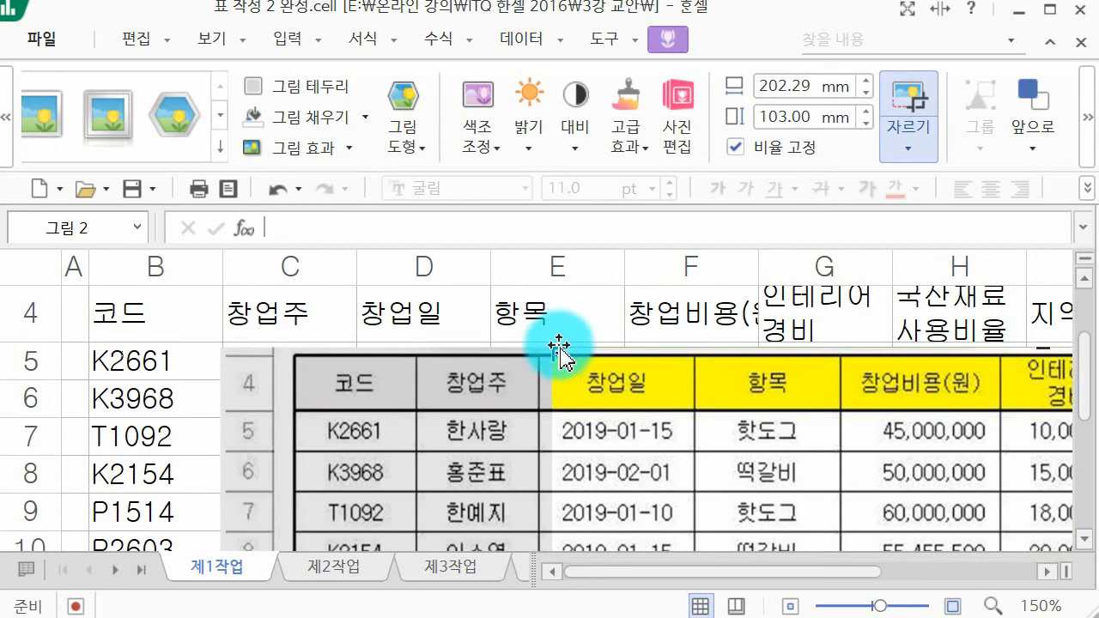
left_click_drag(559, 349, 616, 356)
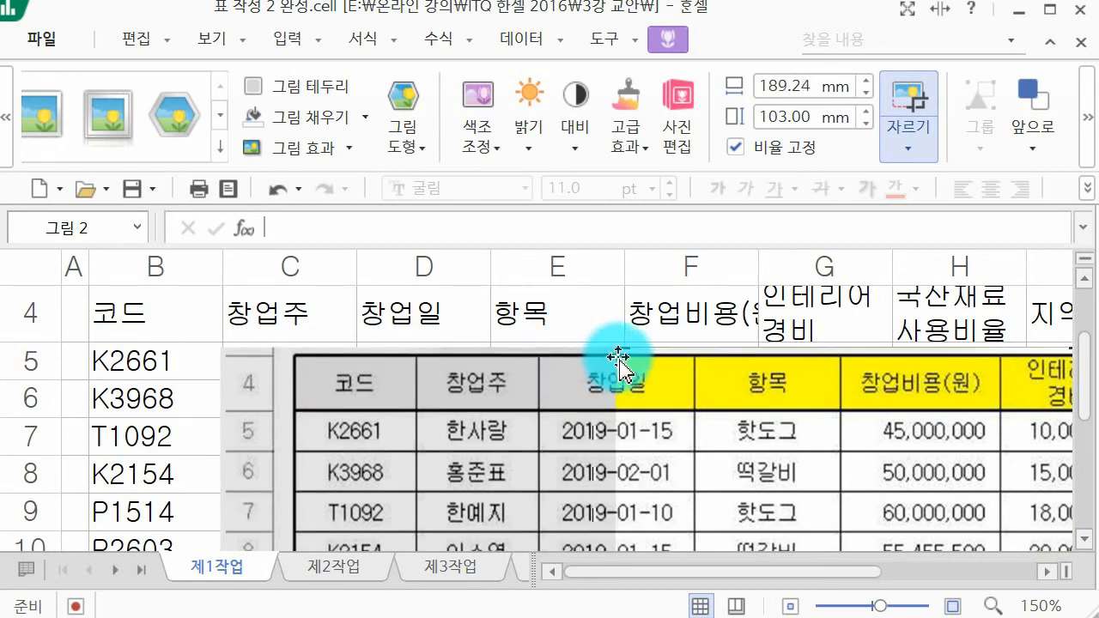
left_click(547, 315)
Step: Enter the start dates 2019-01-15, 2019-02-01 and 2019-01-10 in cells D5 to D7 under 창업일
left_click(377, 369)
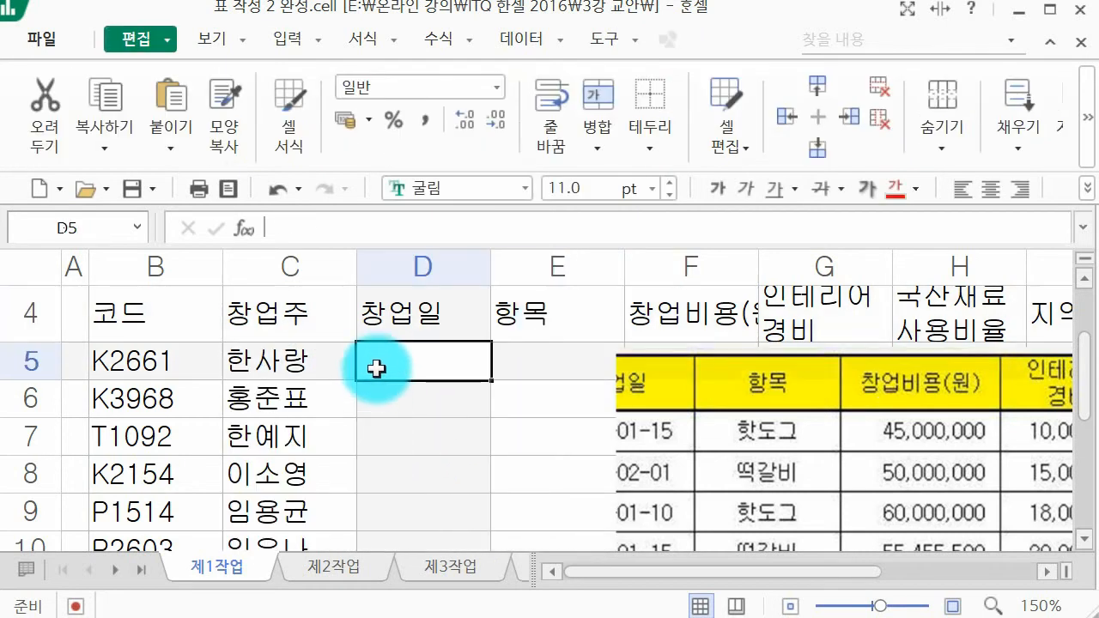
type("19-01-15")
key("BackSpace")
type("15")
key("Return")
type("19-2-1")
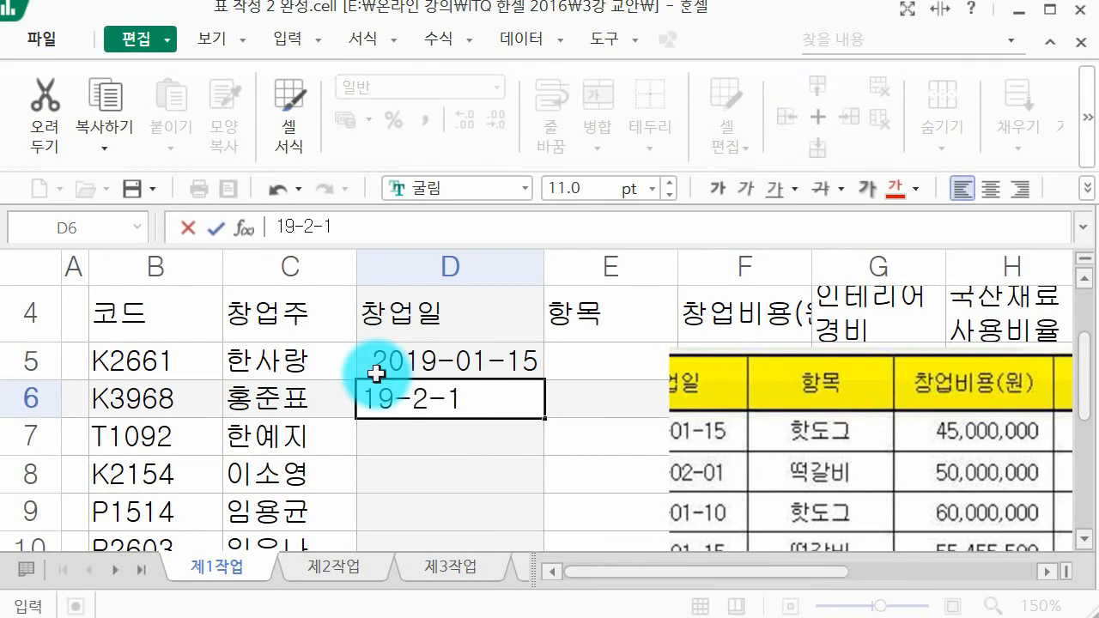
key("Return")
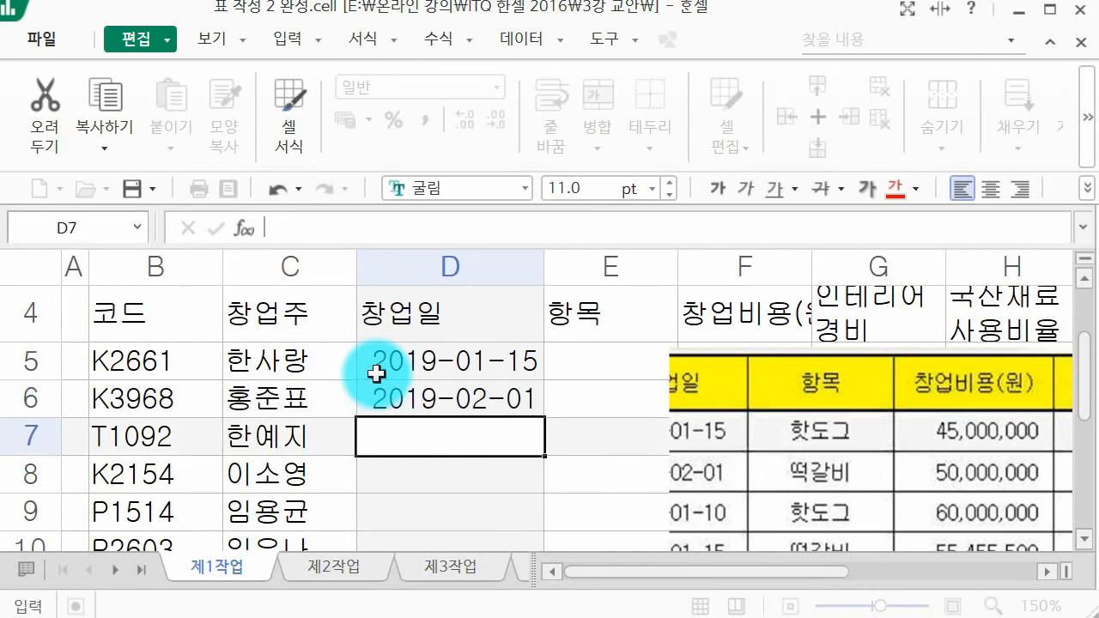
type("10")
key("BackSpace")
type("9-01-10")
key("Return")
Step: Enter the start dates 2019-01-15 in D8 and 2019-02-01 in D9 for codes K2154 and P1514
type("19")
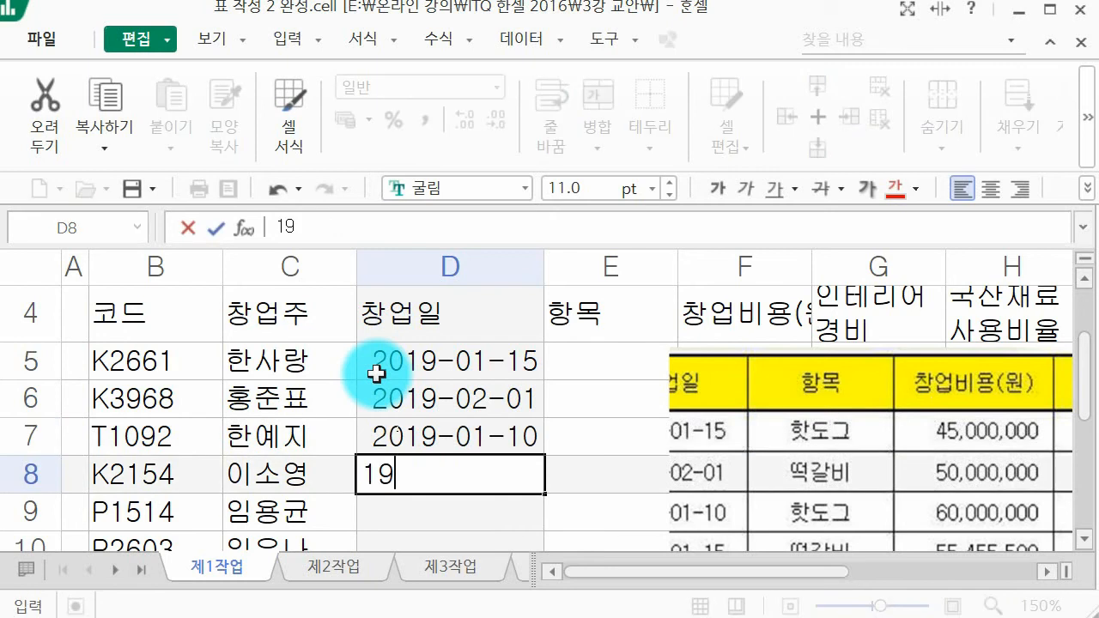
scroll(387, 370, "down", 1)
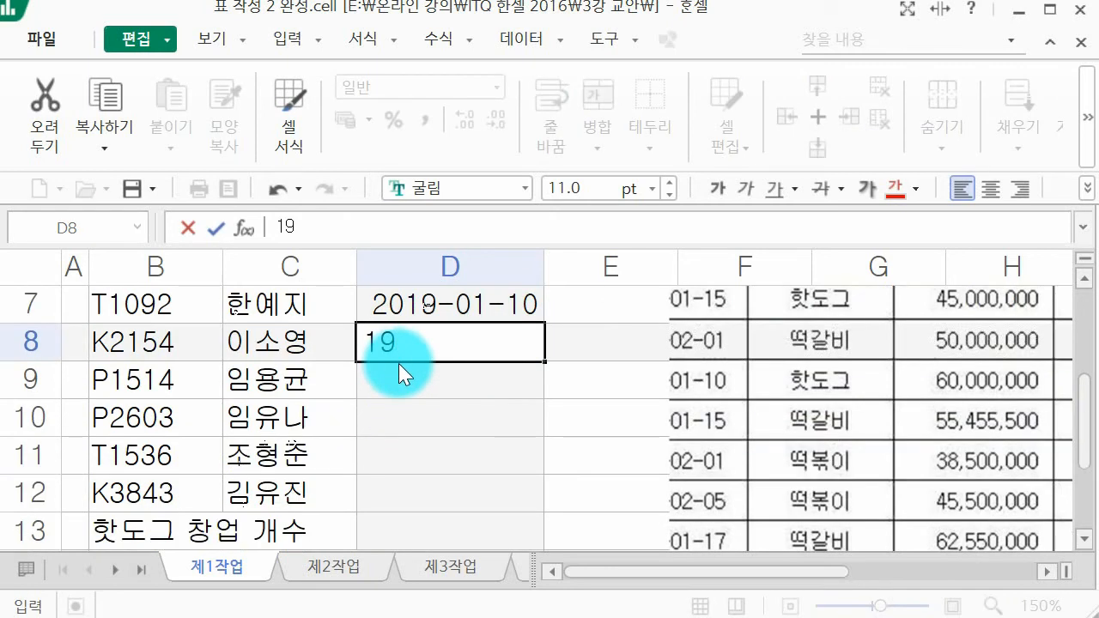
type("-01-15")
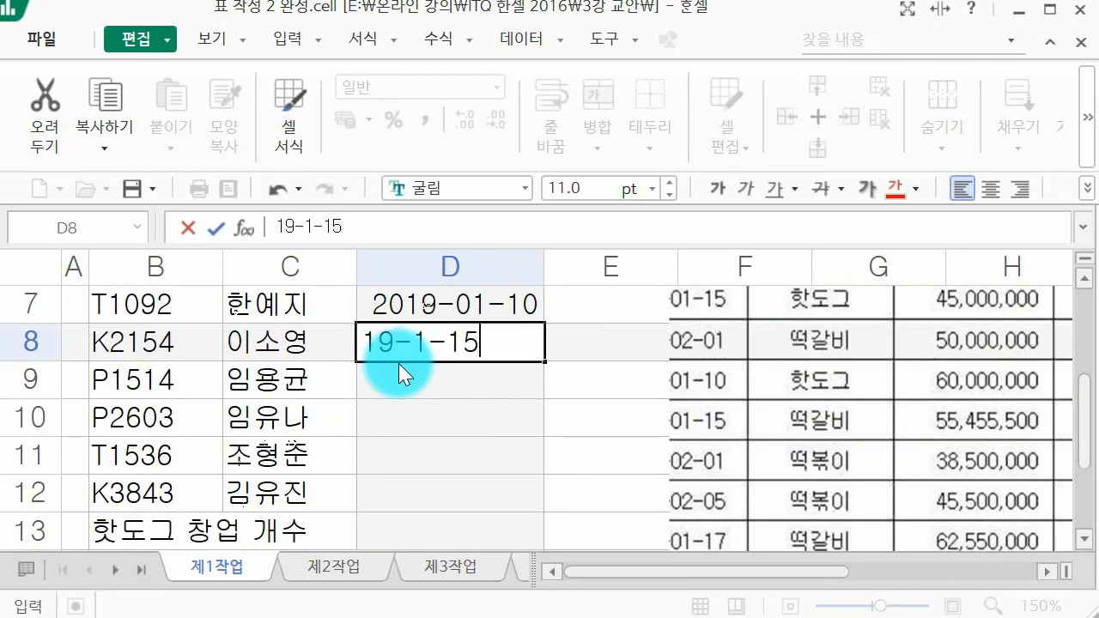
key("Return")
type("19-2-")
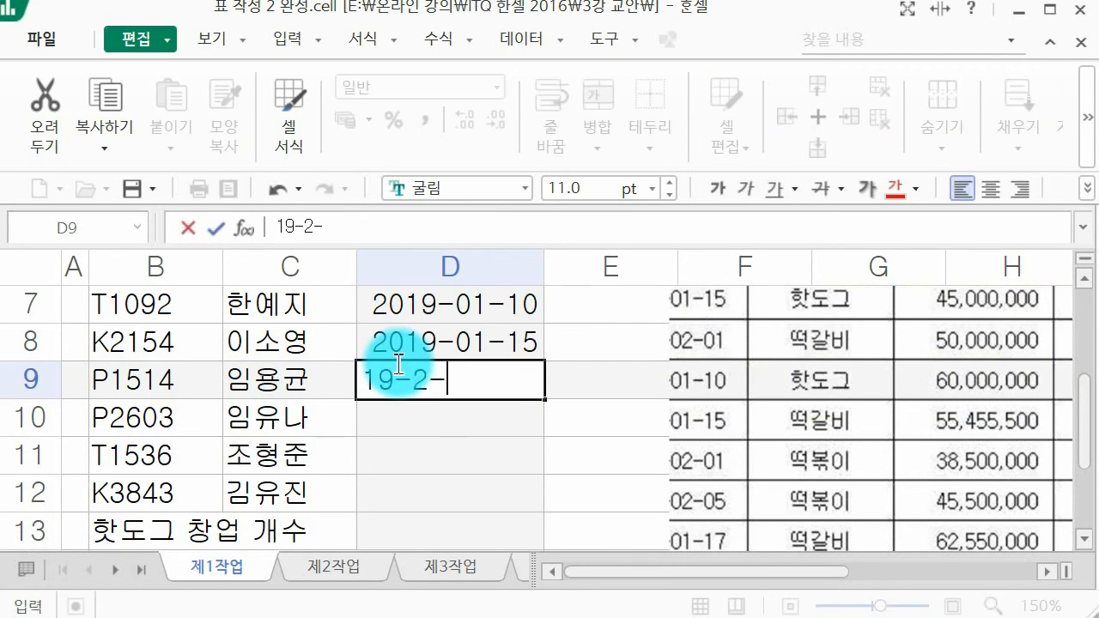
type("1")
key("Return")
Step: Enter the start dates 2019-02-05, 2019-01-17 and 2019-02-01 in cells D10 to D12
type("19-02-05")
key("Return")
type("19")
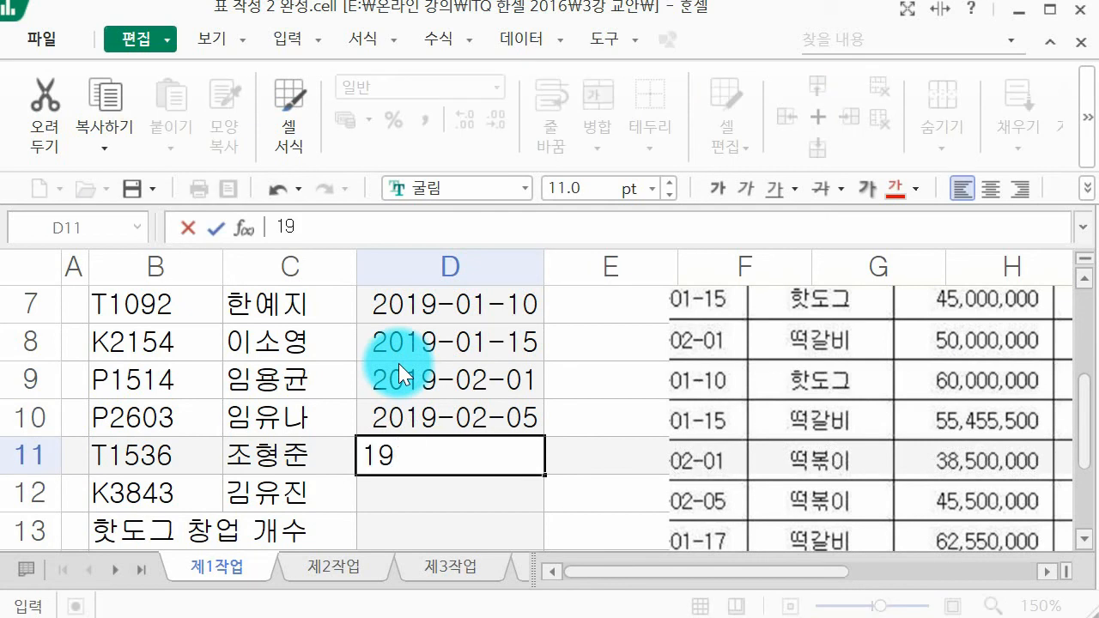
type("-01-17")
key("Return")
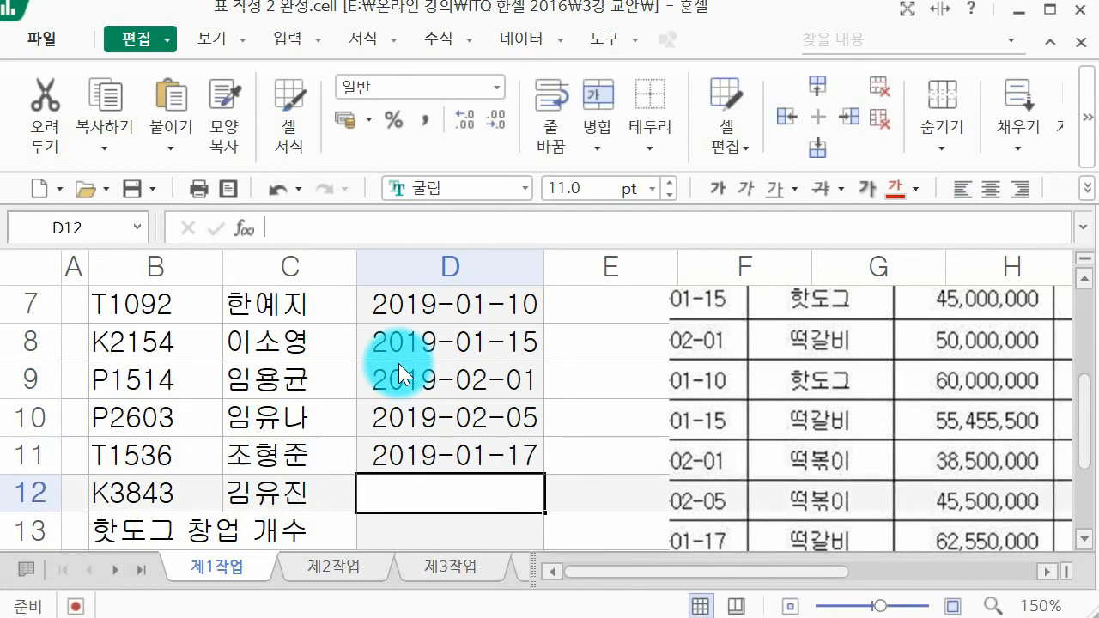
scroll(398, 371, "down", 1)
type("19-2-1")
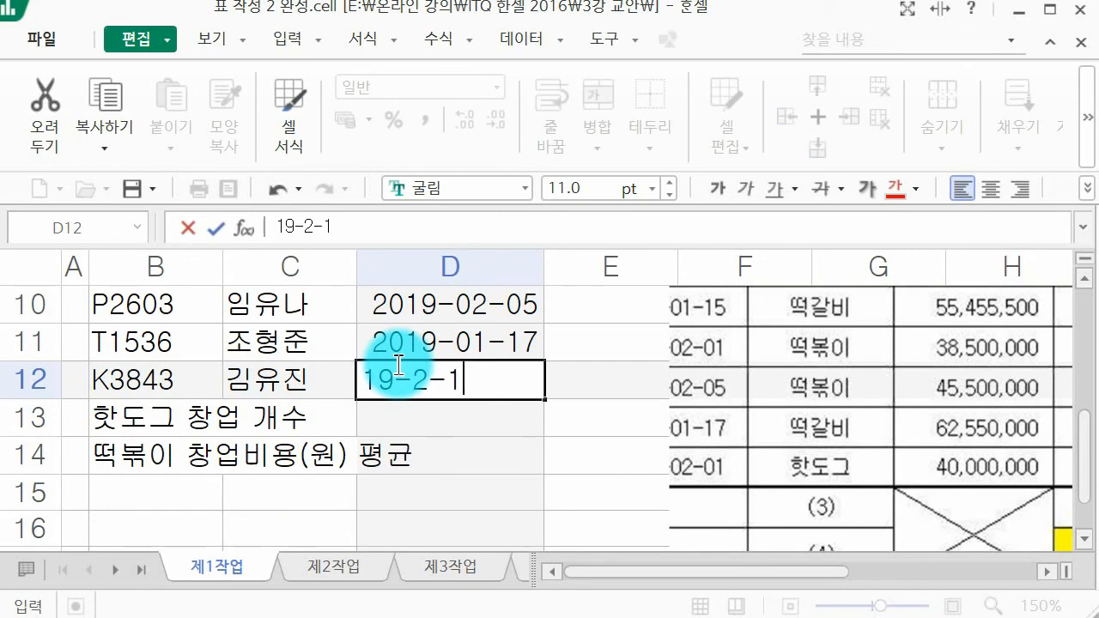
key("Return")
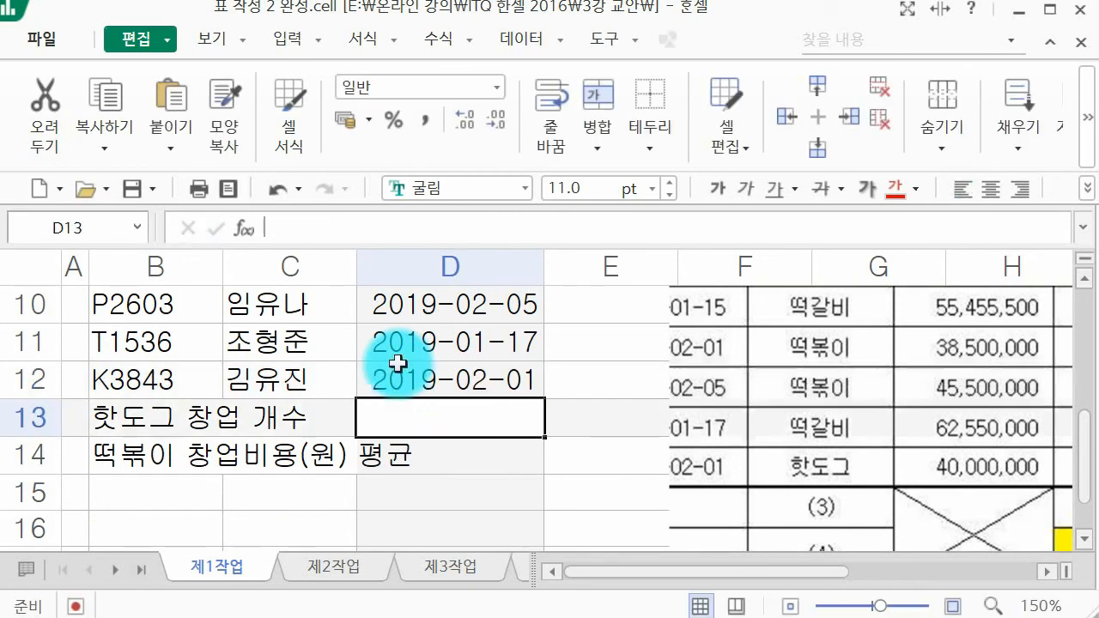
Step: Move the example picture slightly away from column E so it clears the 항목 cells
scroll(399, 363, "up", 2)
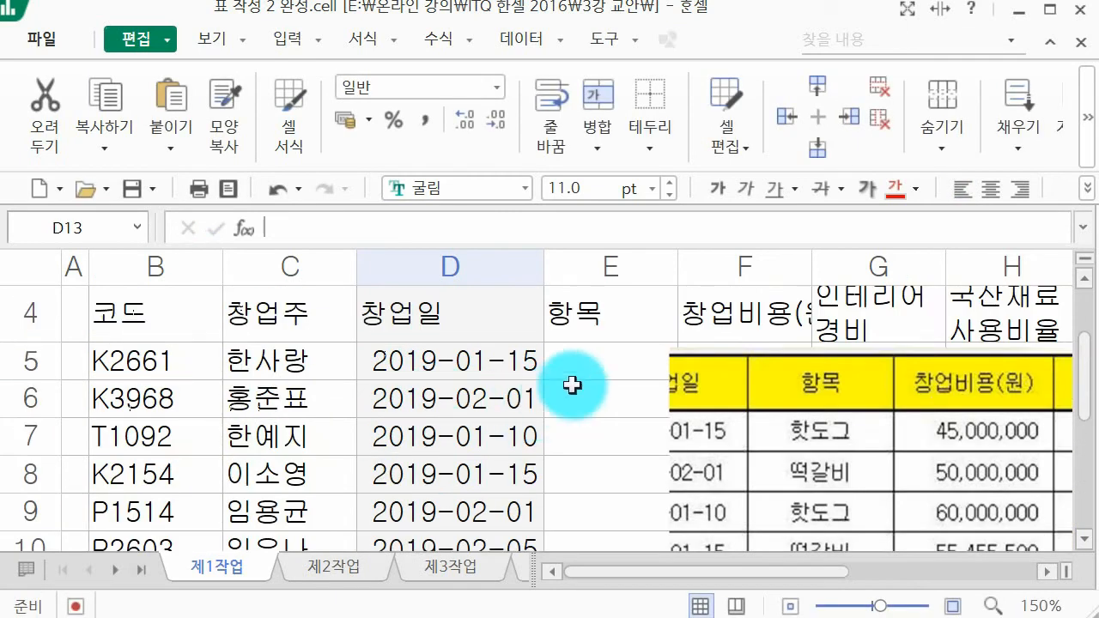
left_click(583, 375)
left_click_drag(736, 430, 762, 421)
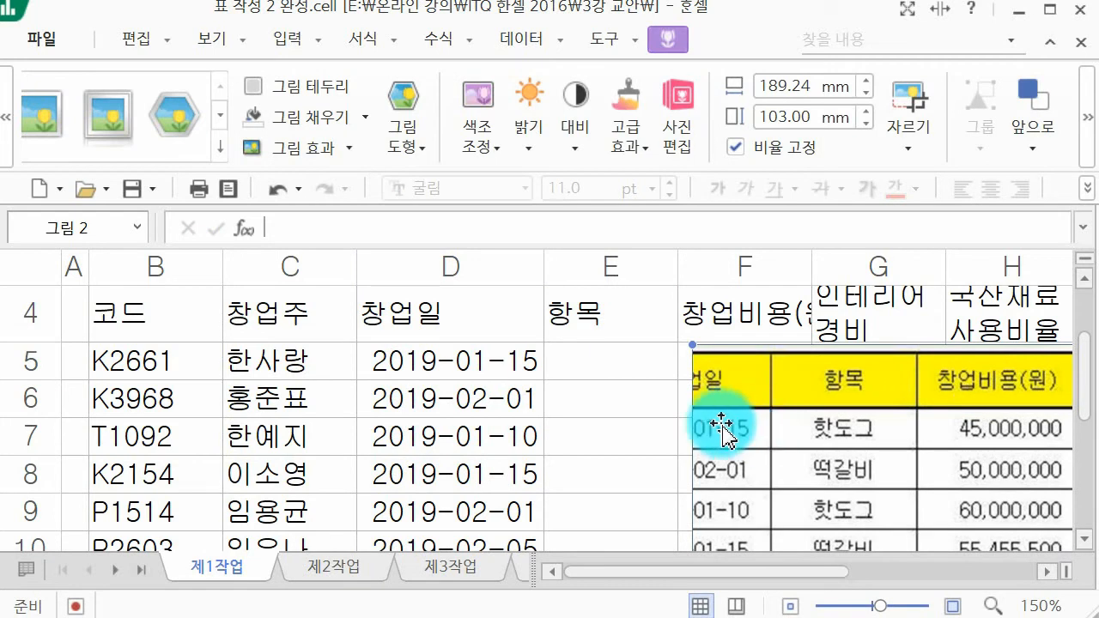
Step: Enter the items 핫도그, 떡갈비, 핫도그 and 떡갈비 in cells E5 to E8 under 항목
left_click(589, 376)
type("핫도그")
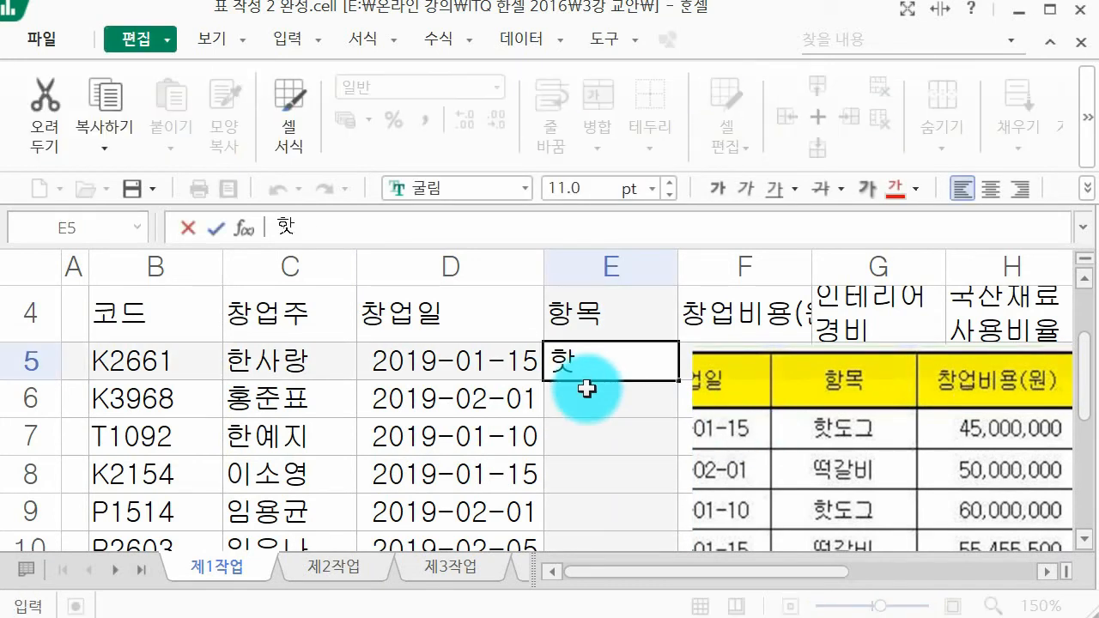
key("Return")
type("떡가ㄹ")
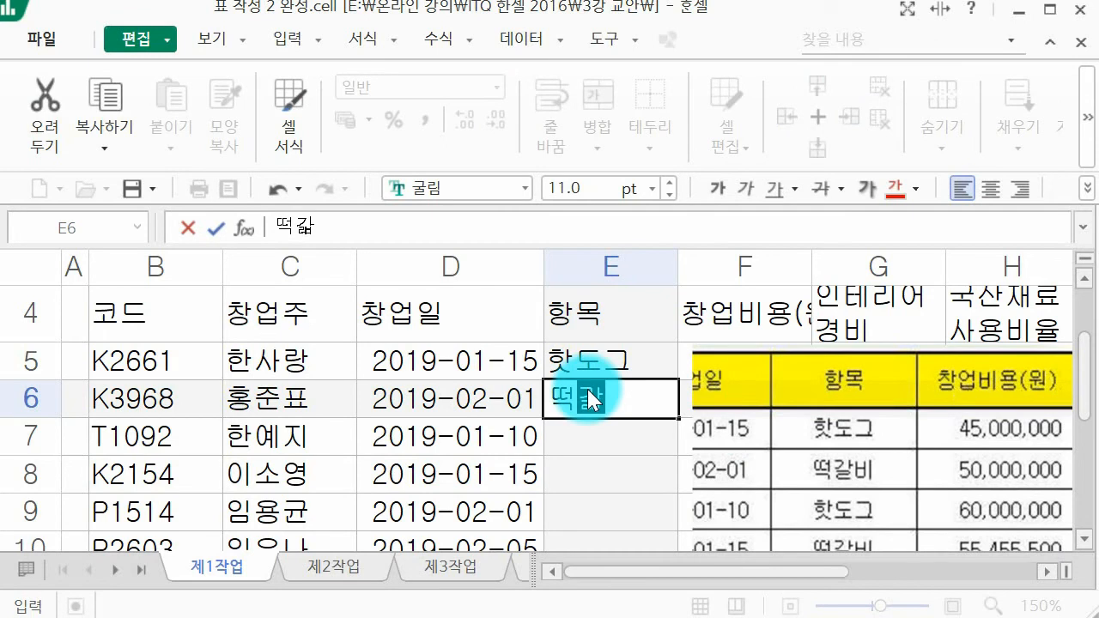
type("비")
key("Return")
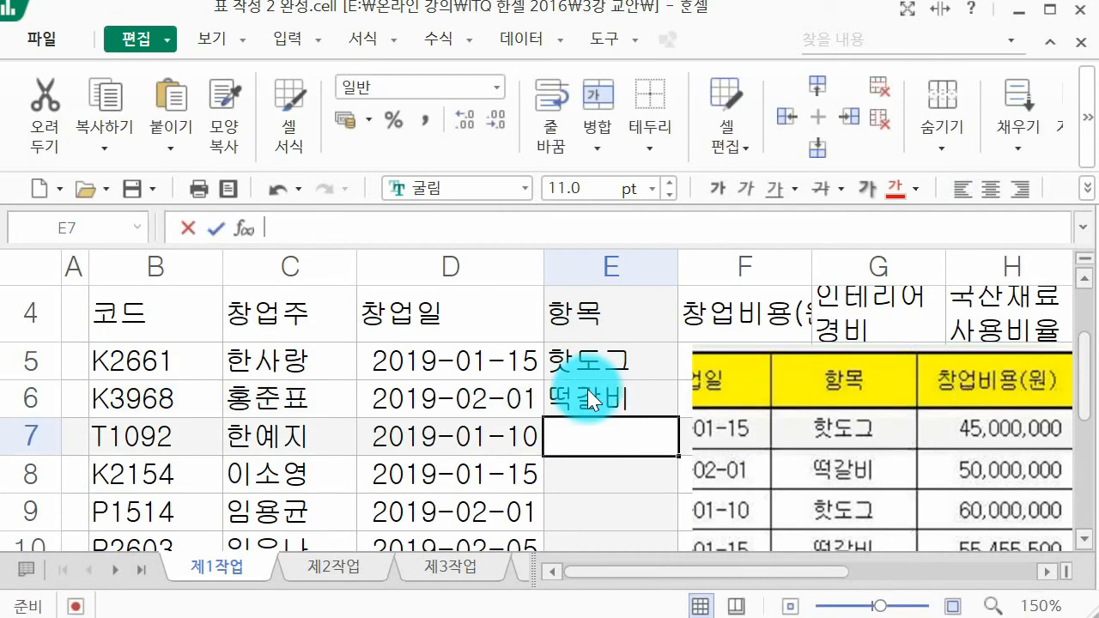
type("핫")
key("Return")
type("떡갈비")
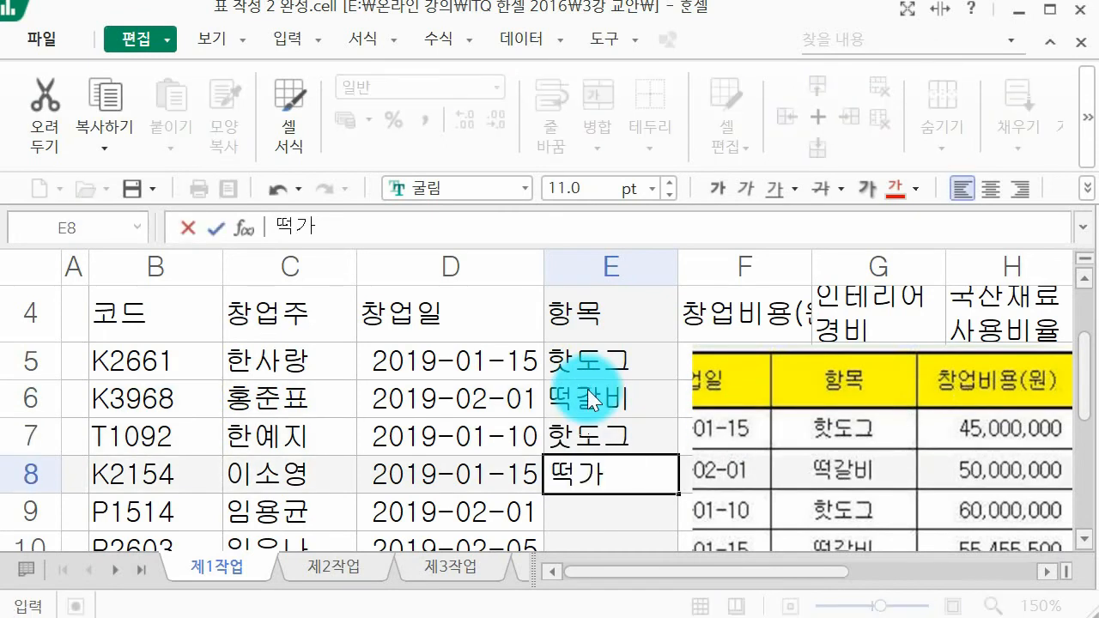
key("Return")
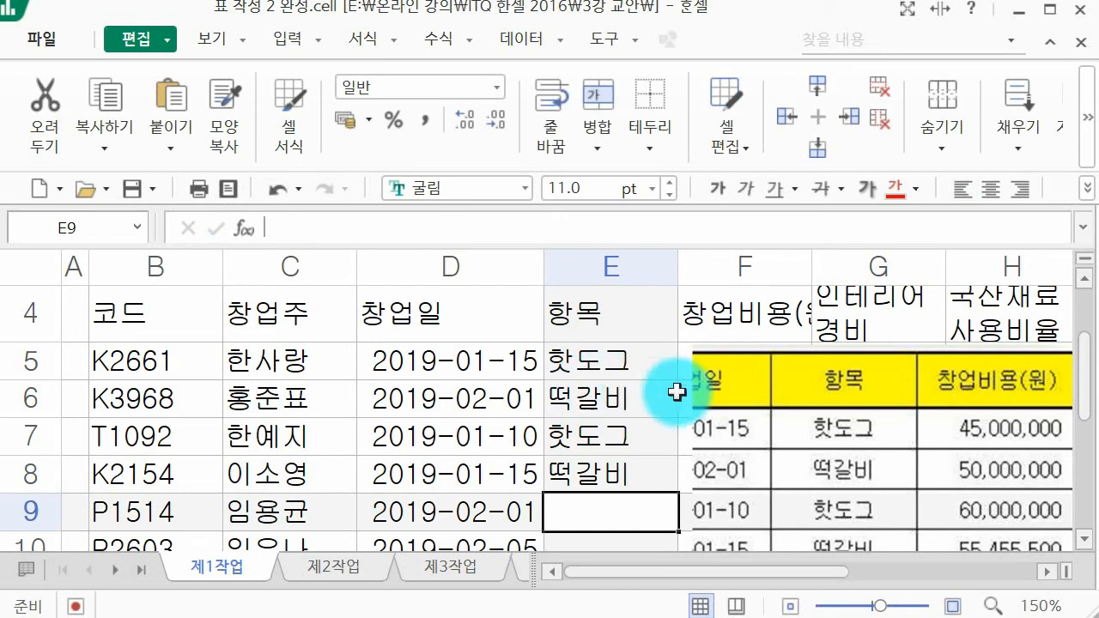
Step: Enter the item 떡볶이 in cells E9 and E10 for codes P1514 and P2603
scroll(733, 408, "down", 1)
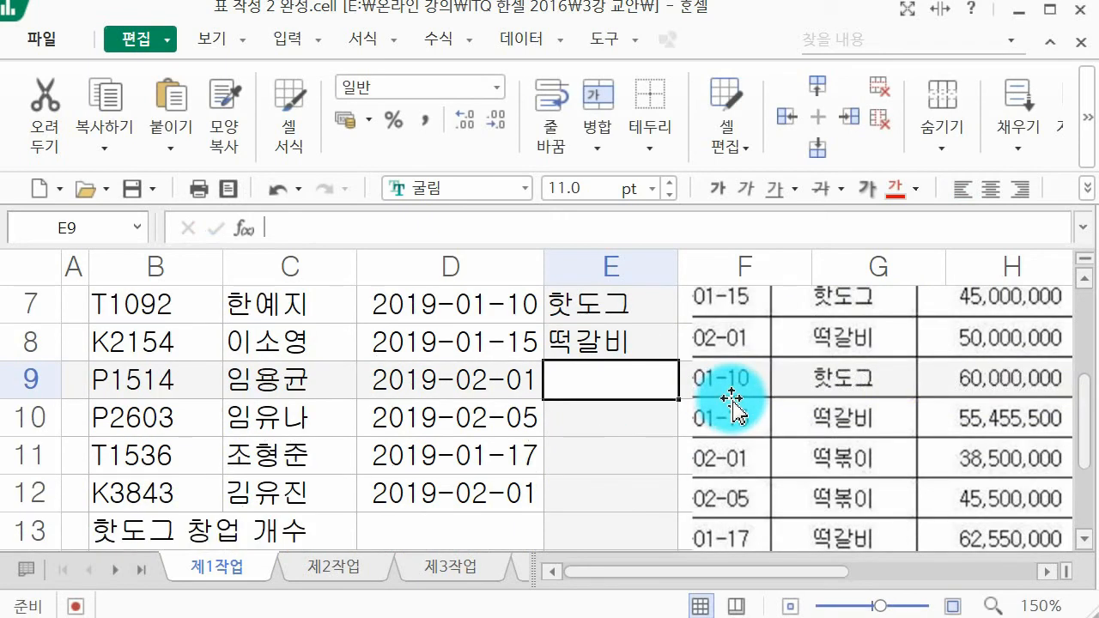
scroll(734, 454, "up", 1)
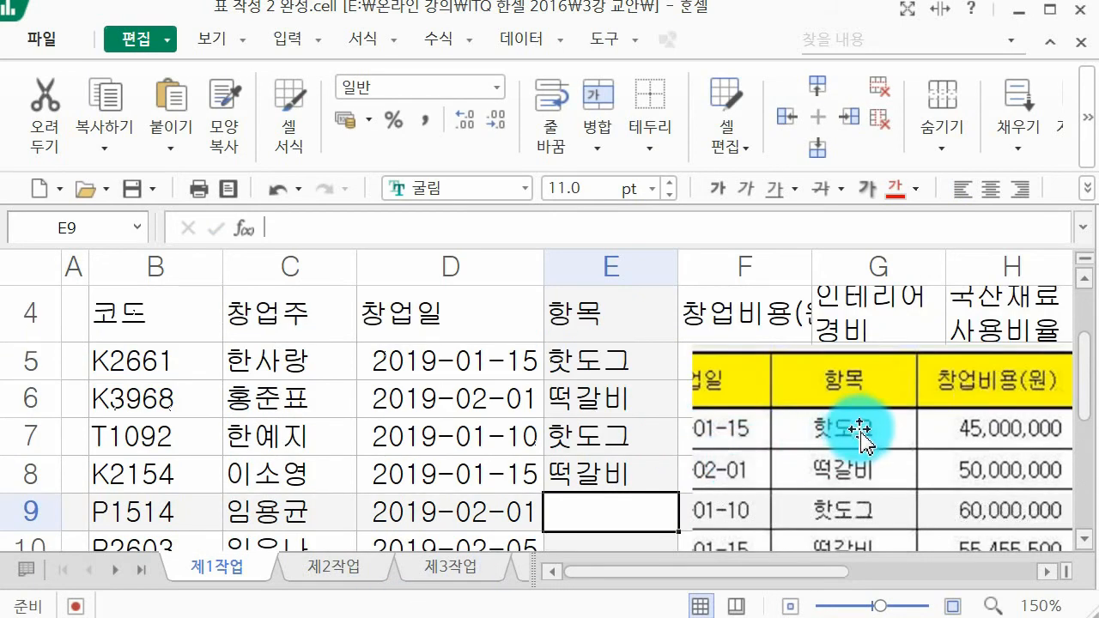
scroll(798, 523, "down", 1)
scroll(855, 412, "up", 1)
scroll(880, 360, "down", 1)
scroll(885, 326, "up", 1)
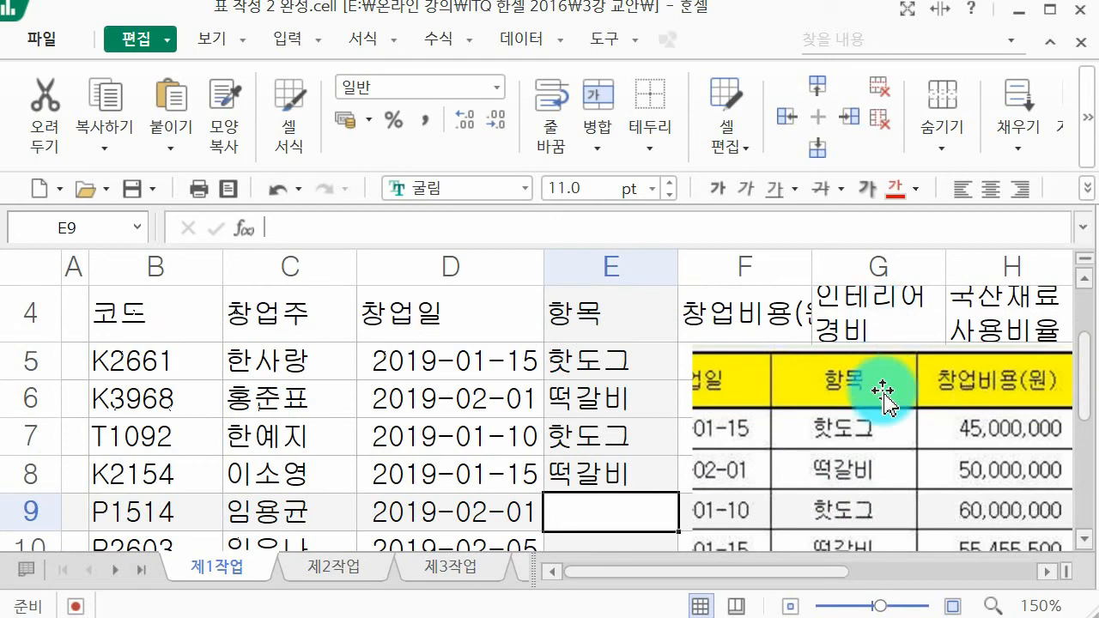
scroll(885, 395, "down", 1)
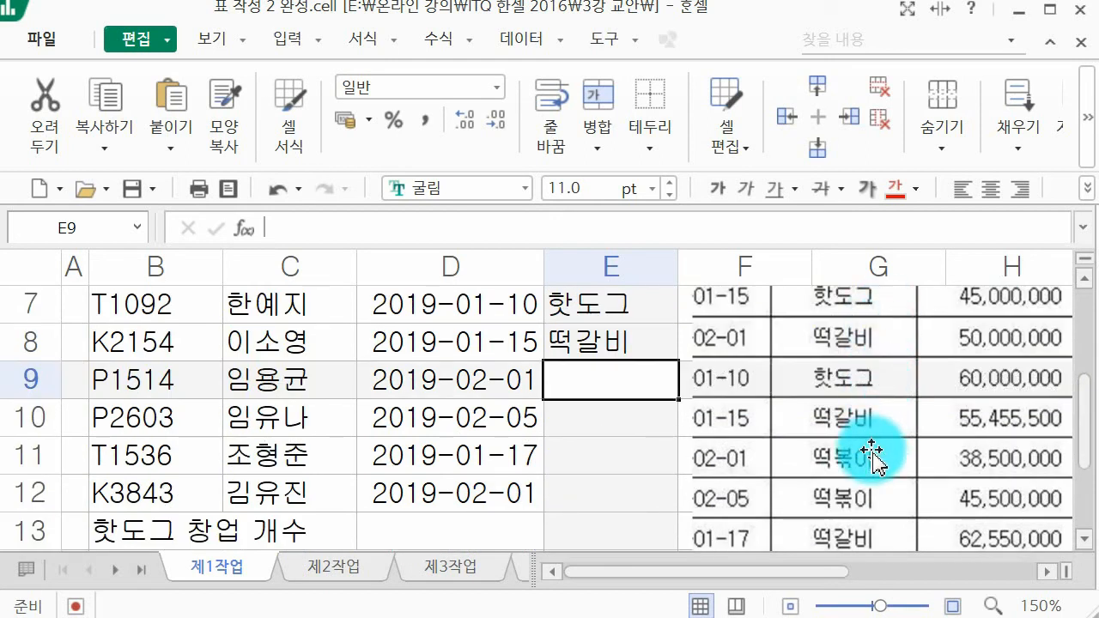
type("떡ㅂ")
type("볶이")
key("Return")
type("떡ㅂ볶이")
key("Return")
Step: Enter the items 떡볶이 in E11 and 떡갈비 in E12
type("떡")
key("BackSpace")
type("ㄷ")
key("BackSpace")
type("떡볶이")
key("Return")
type("떡갈비")
key("Return")
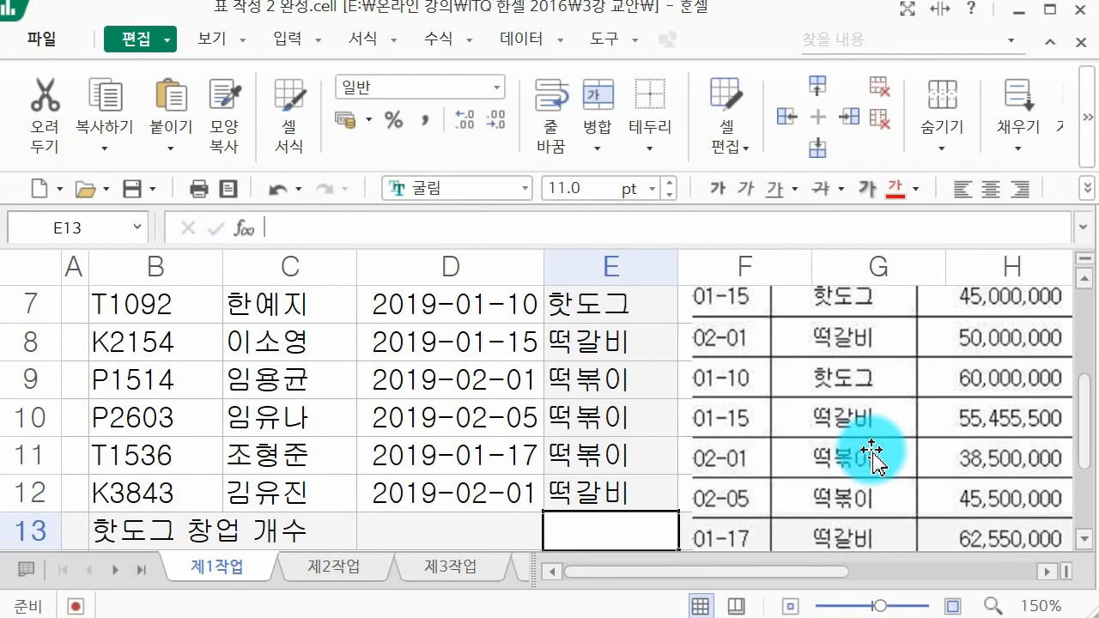
Step: Replace the item in E12 with 핫도그 and the item in E11 with 떢ㄹ비
scroll(872, 451, "down", 1)
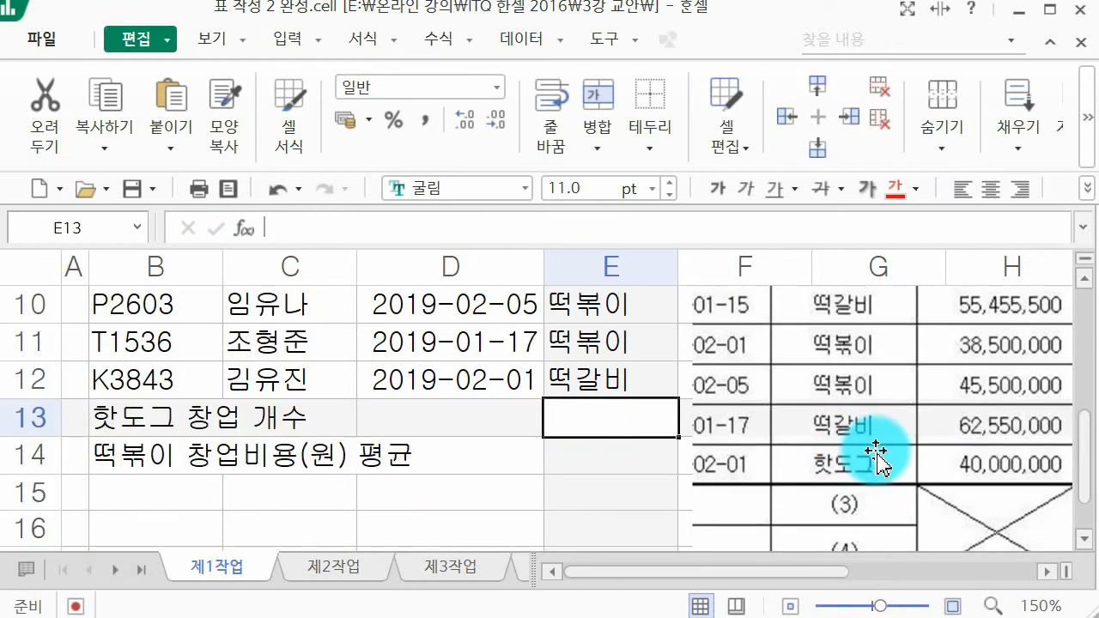
key("Up")
type("핫도그")
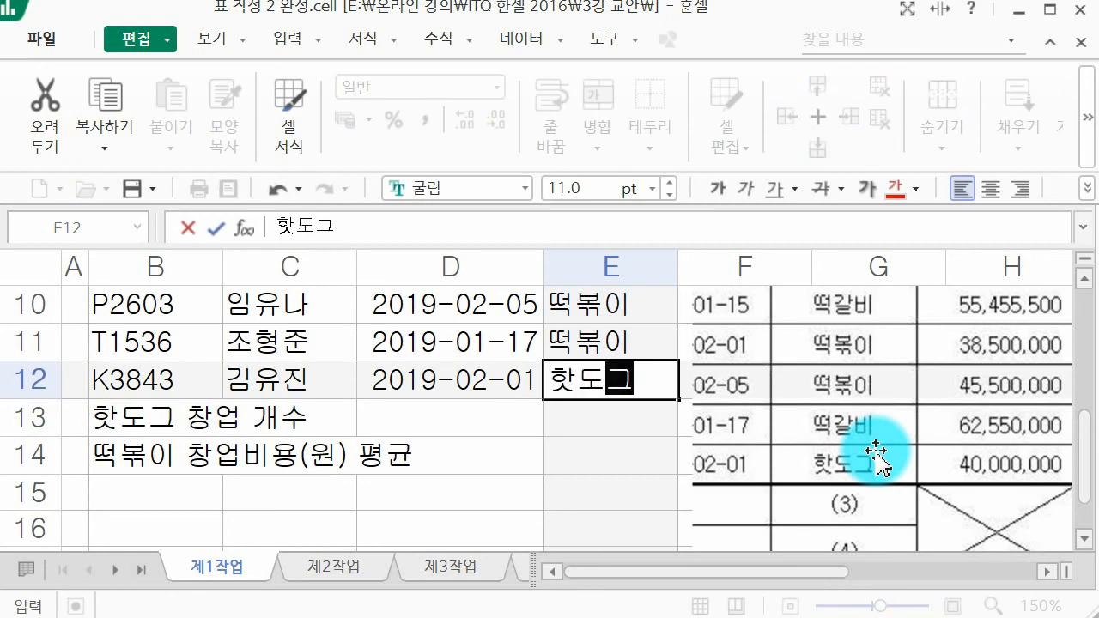
key("Up")
type("떡")
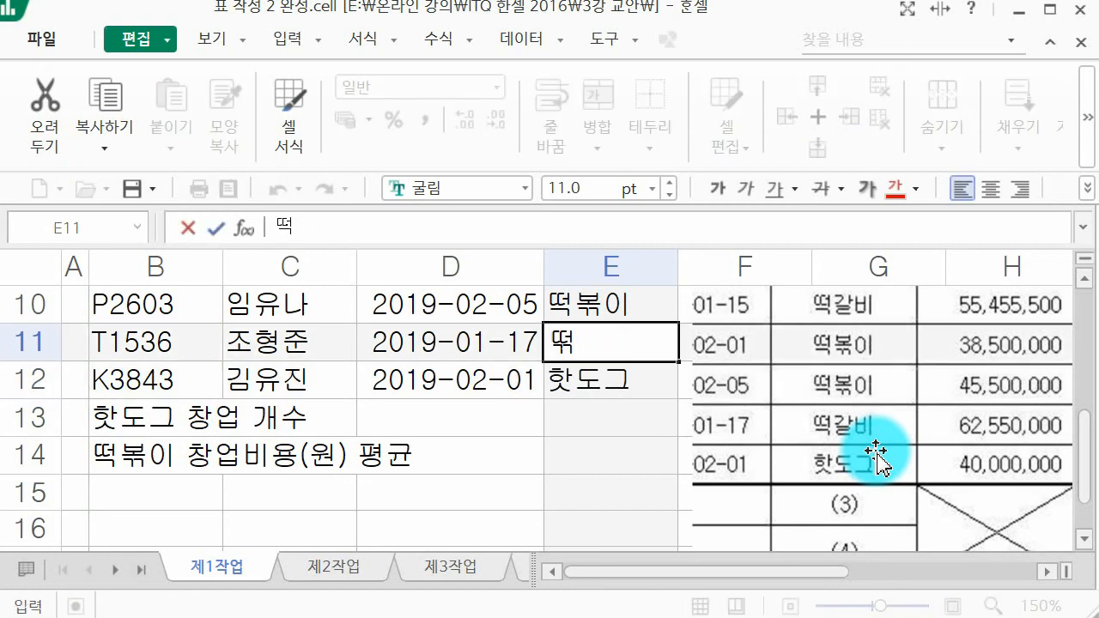
type("ㄹ비")
key("Up")
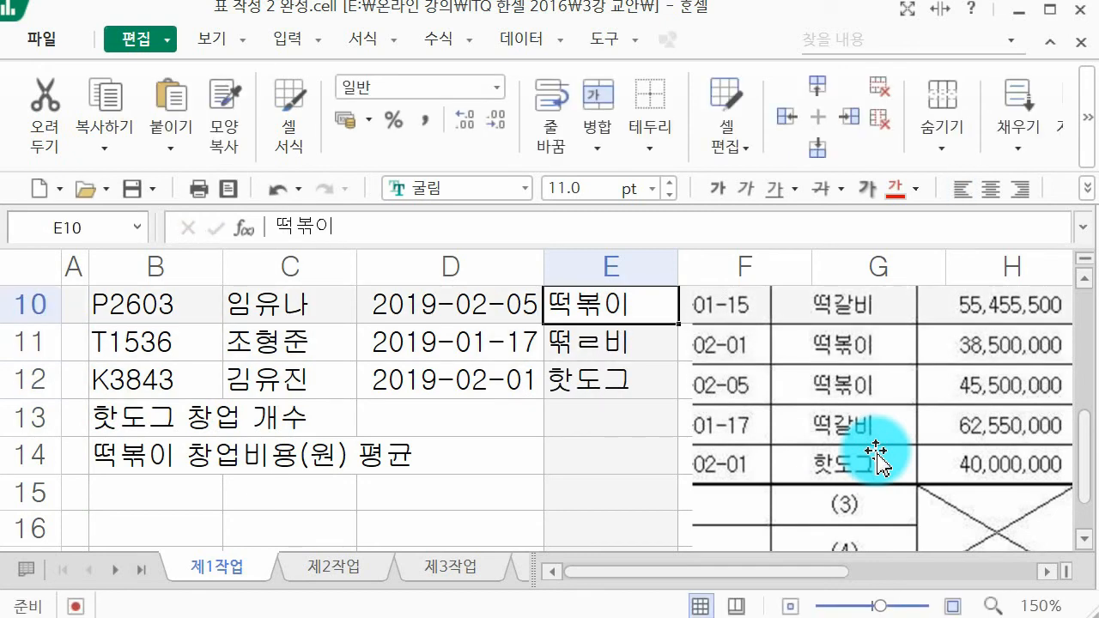
Step: Replace the stray ㄹ in the E11 item with 갈 and go back up the 항목 column to E8
key("Down")
double_click(648, 337)
key("BackSpace")
type("갈")
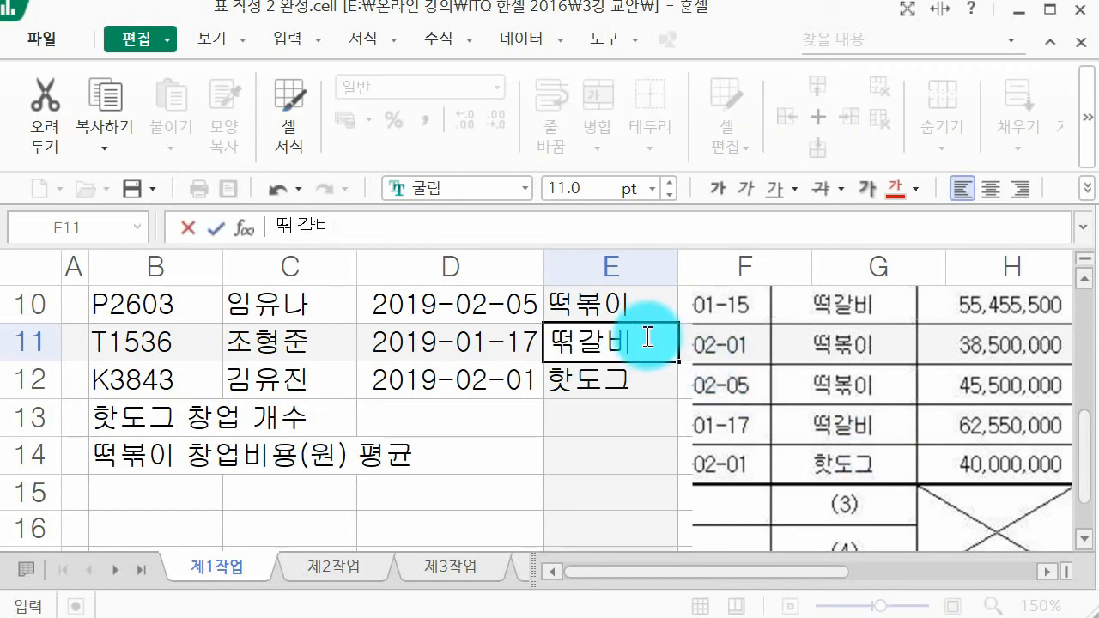
left_click(647, 337)
key("Up")
key("Up")
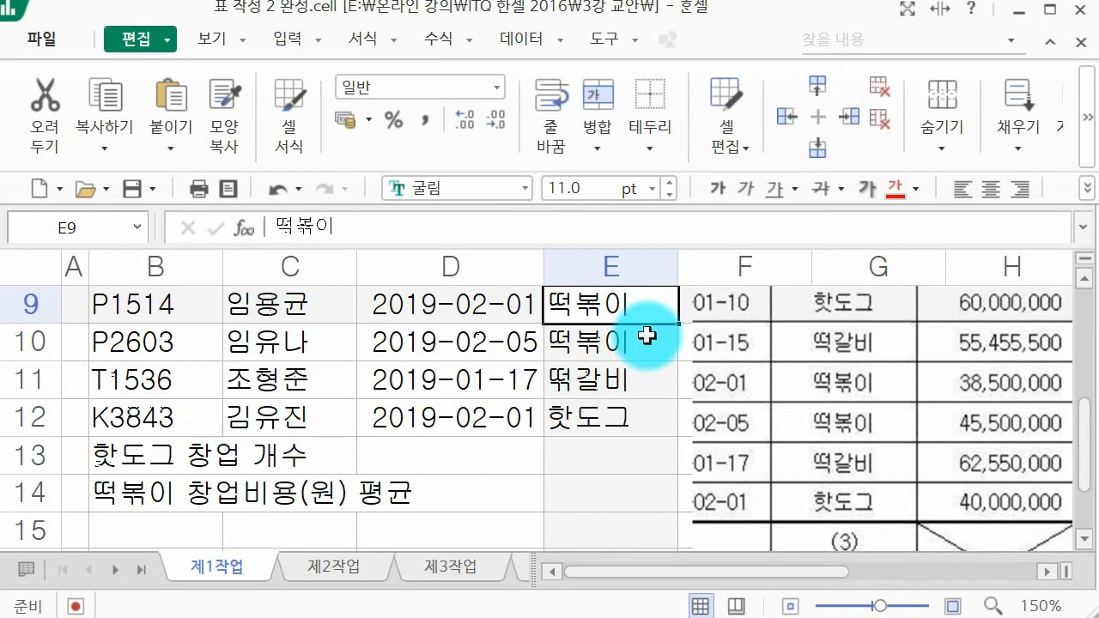
key("Up")
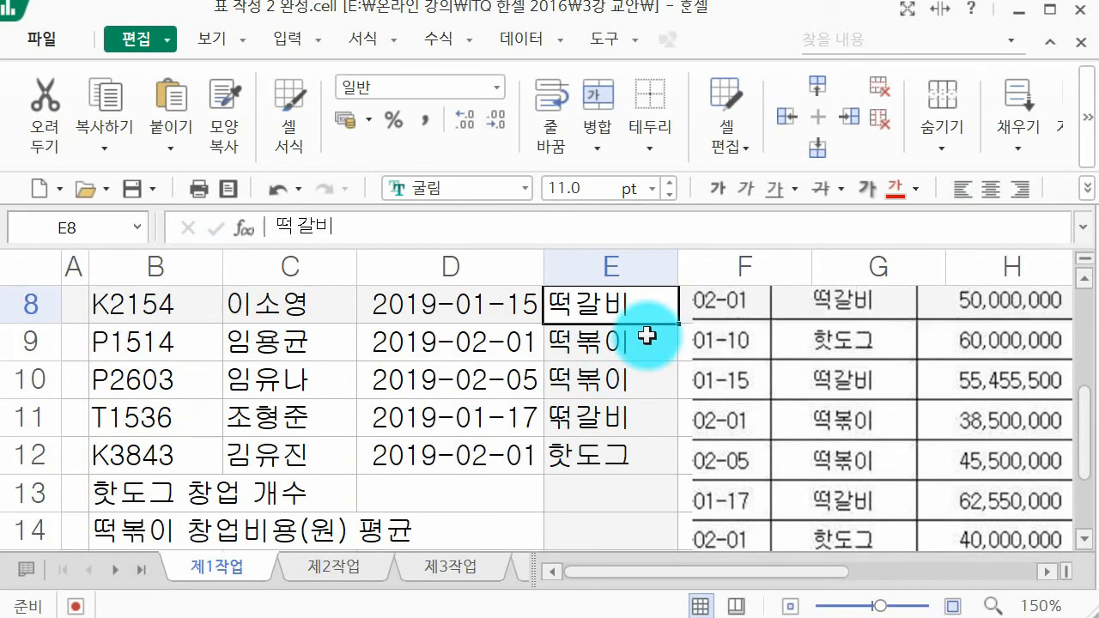
Step: Crop the example picture of the table so that it begins at its 창업비용(원) column
key("Up")
key("Up")
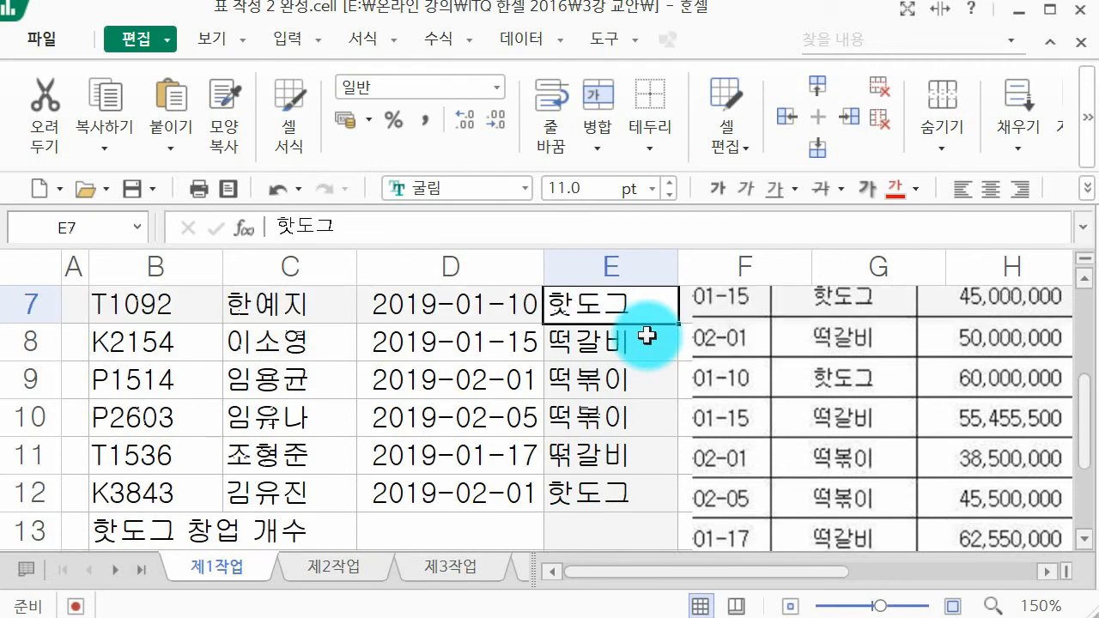
key("Up")
key("Up")
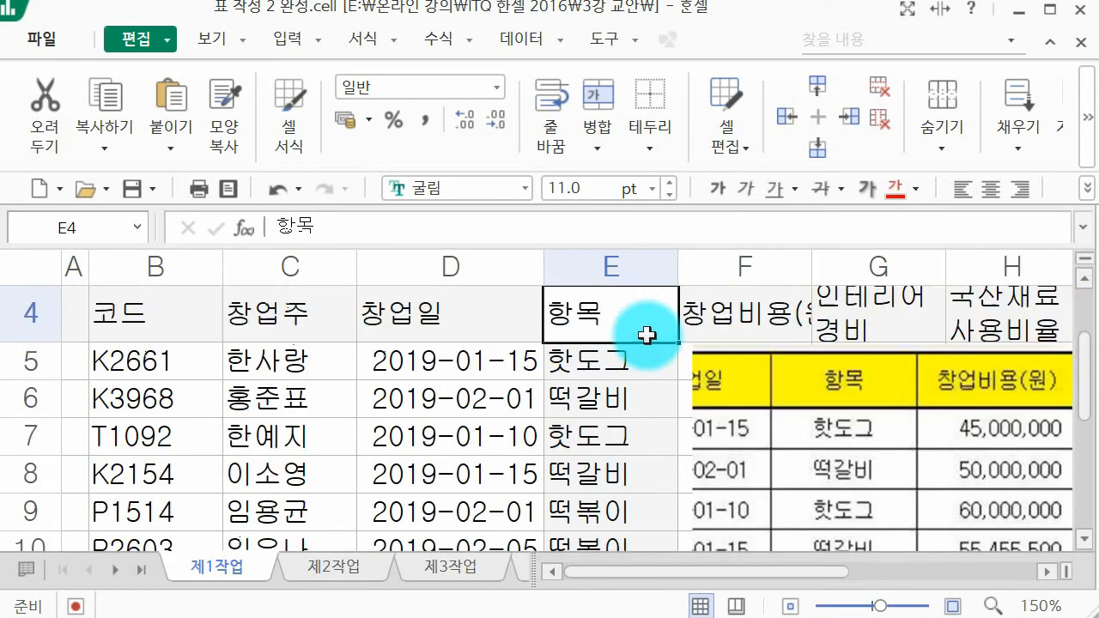
left_click(830, 411)
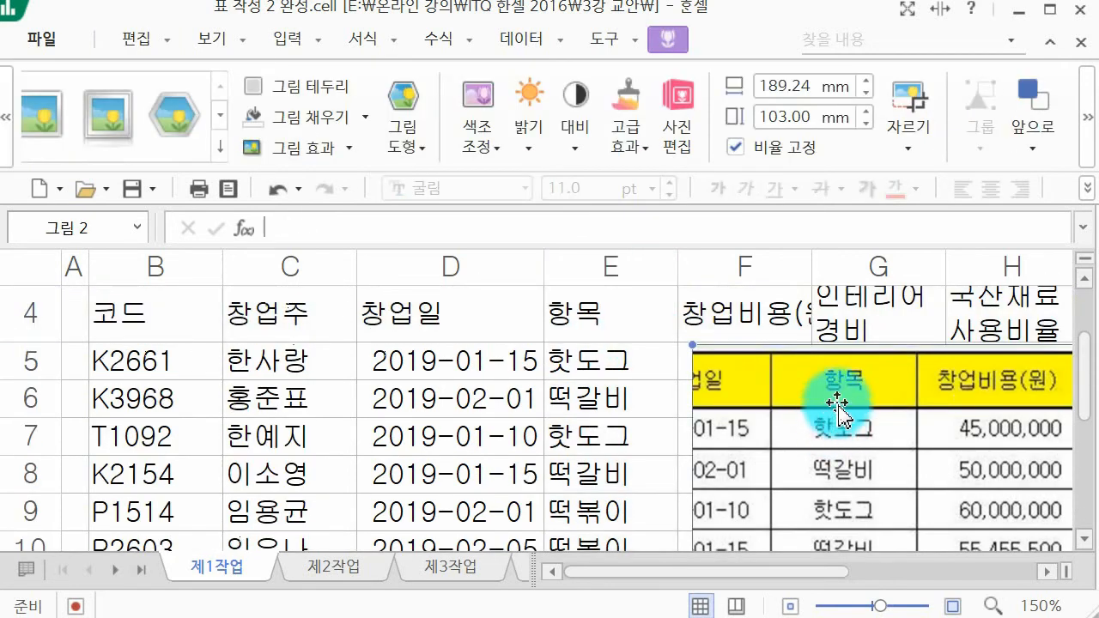
left_click(912, 81)
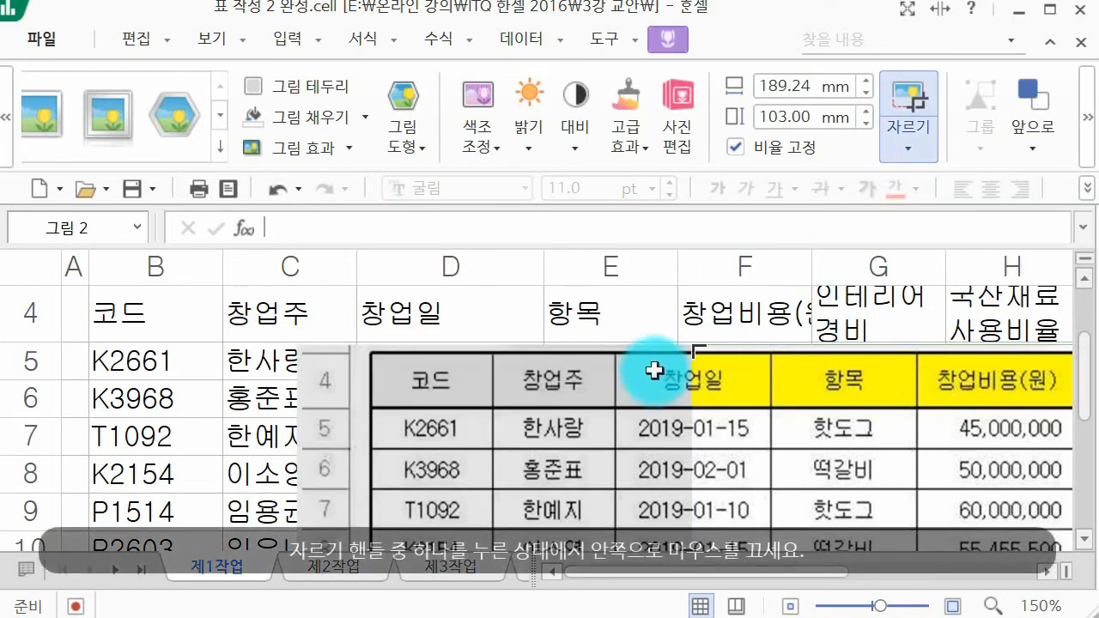
left_click_drag(708, 352, 930, 355)
left_click(853, 344)
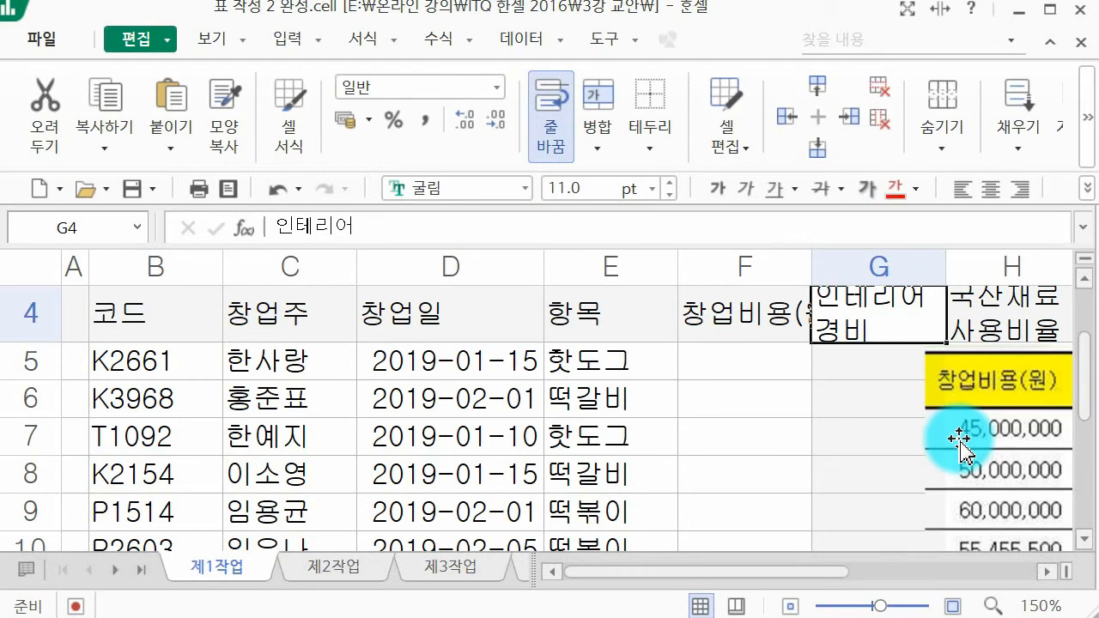
Step: Move the example picture clear of column F and auto-fit column F to show its full 창업비용(원) heading
left_click_drag(959, 439, 879, 421)
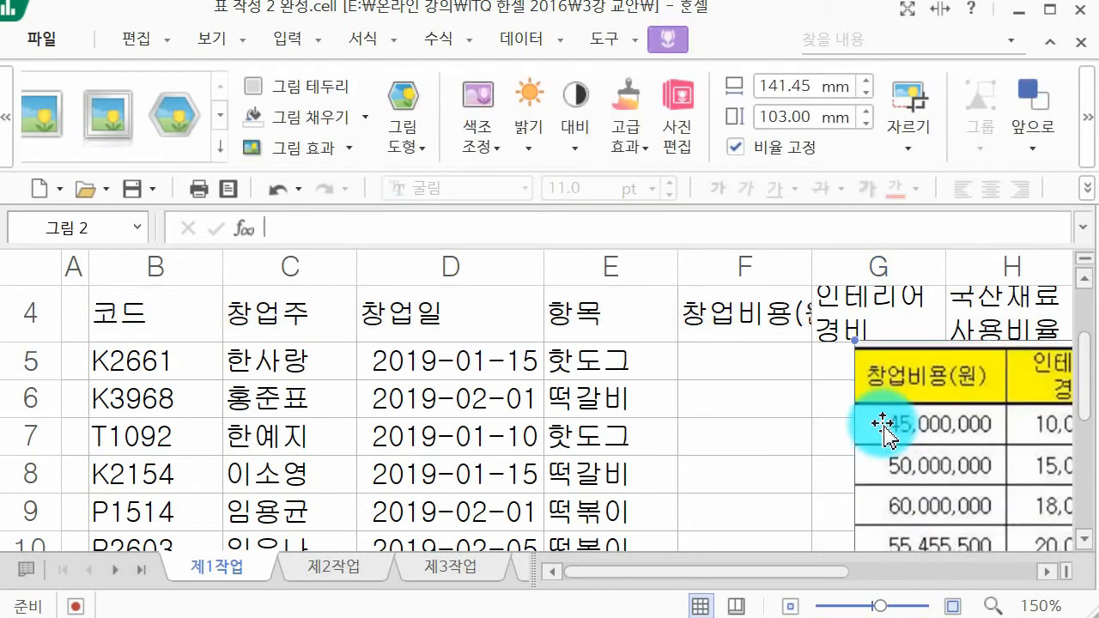
double_click(812, 268)
key("Escape")
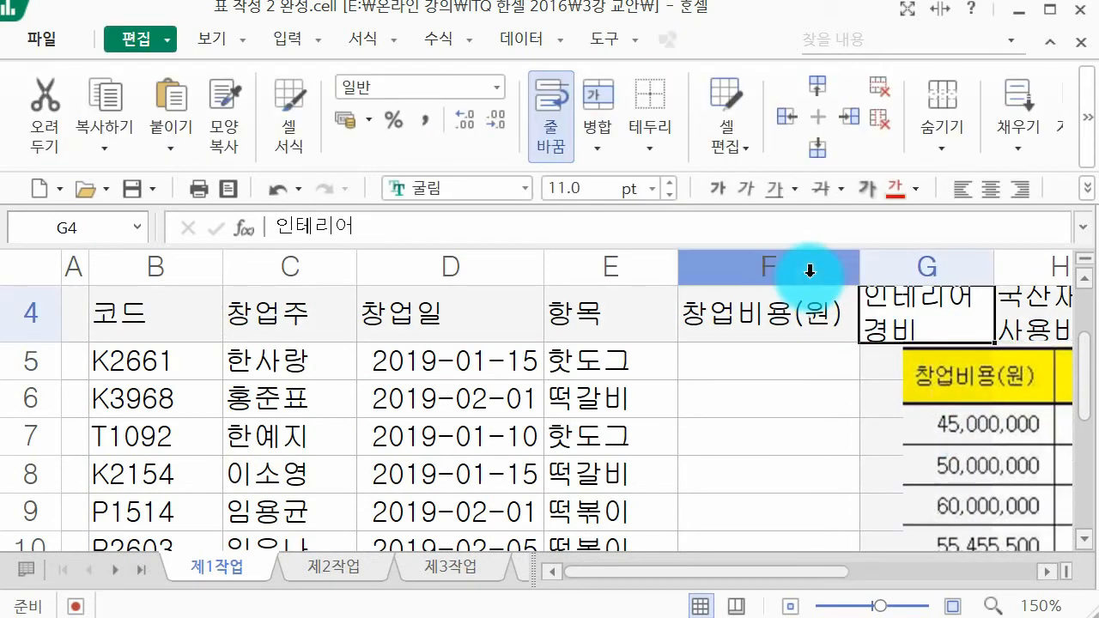
Step: Apply the comma-style accounting number format to the 창업비용(원) cells F5 through F12
left_click(793, 348)
scroll(793, 351, "down", 1)
scroll(793, 352, "up", 1)
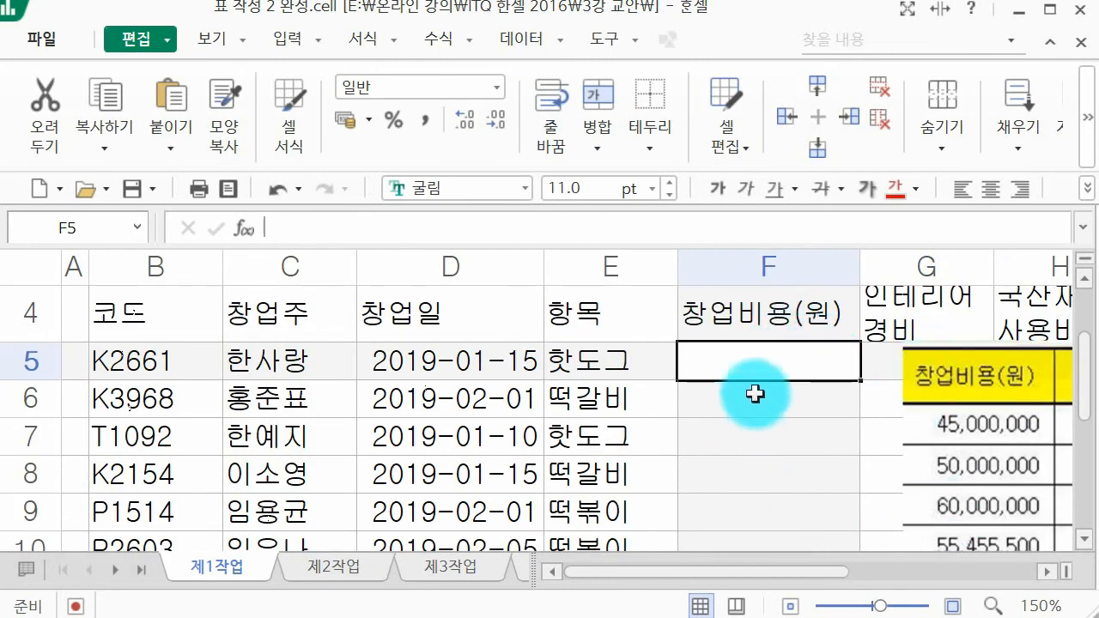
left_click_drag(770, 369, 821, 410)
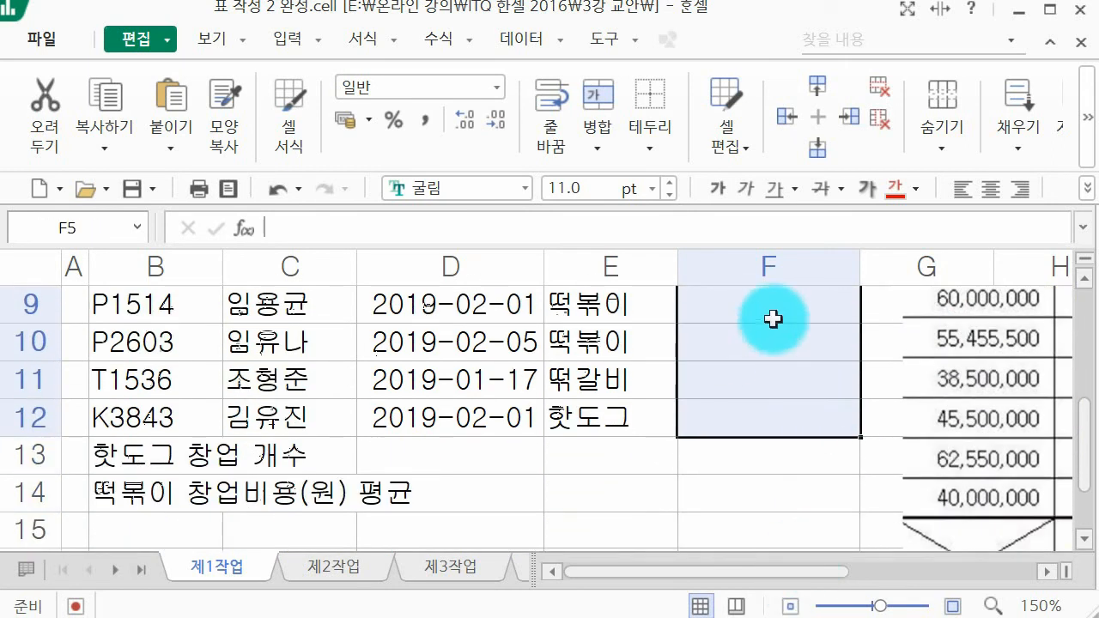
left_click(416, 128)
scroll(807, 400, "up", 2)
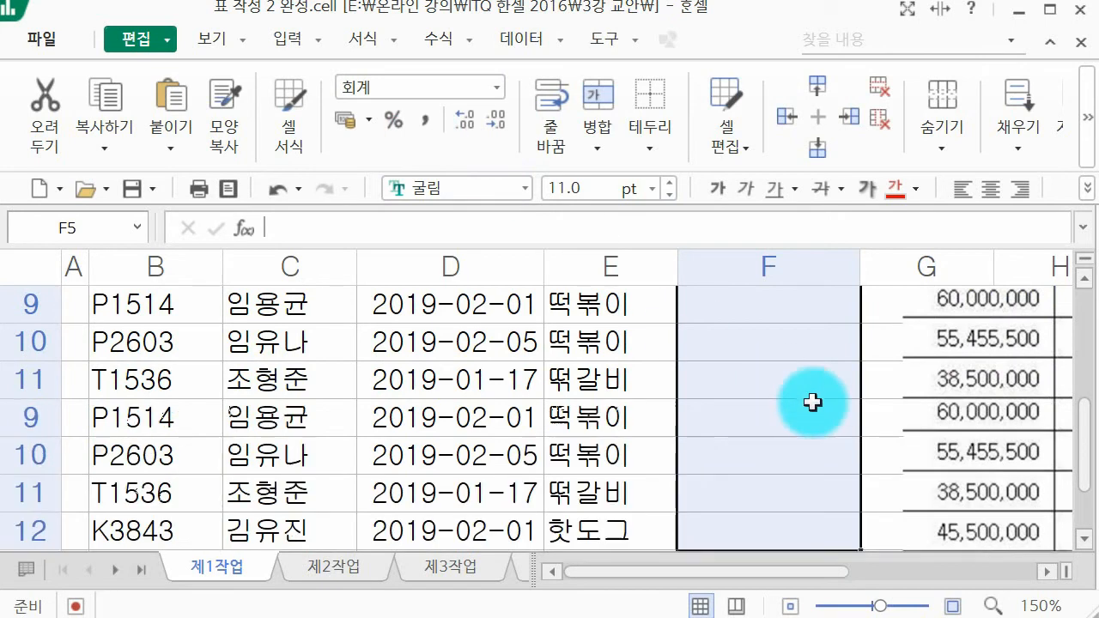
Step: Enter the 창업비용(원) amounts 45,000,000, 50,000,000 and 60,000,000 in cells F5 to F7
left_click(805, 408)
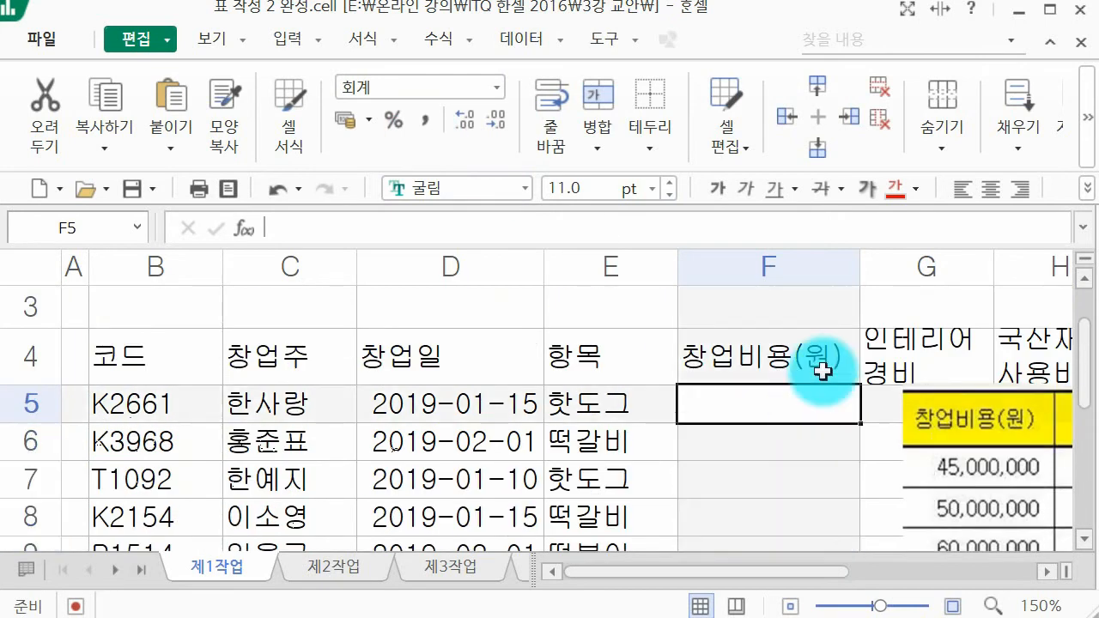
type("45,000,000")
key("Return")
type("50000000")
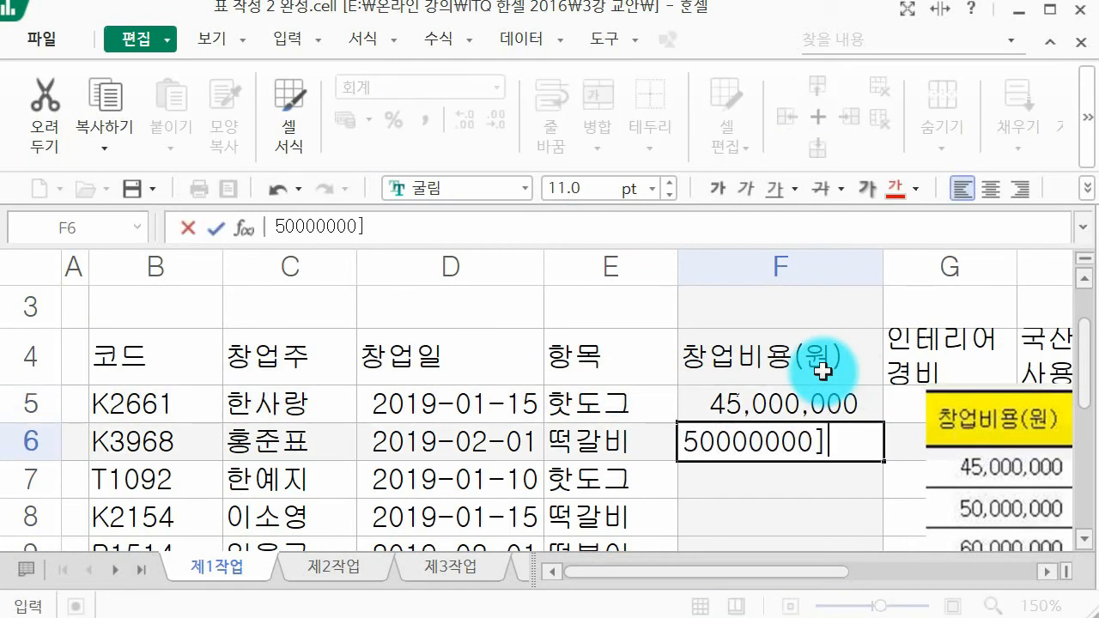
key("BackSpace")
key("Return")
type("60,000,000")
key("Return")
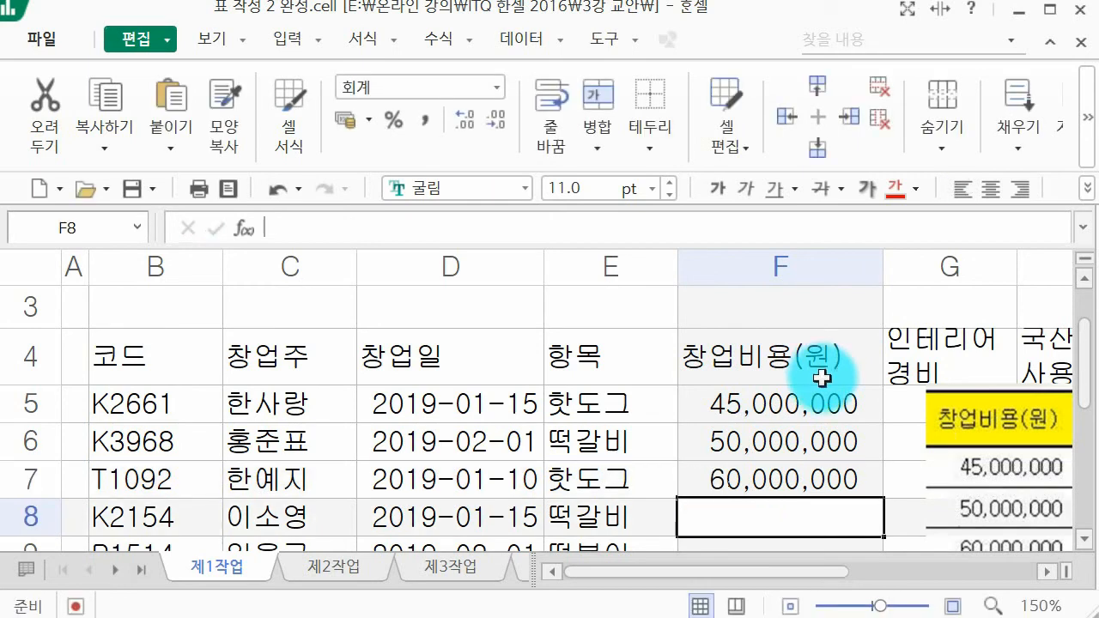
Step: Enter the 창업비용(원) amounts 55,455,500, 38,500,000 and 45,500,000 in cells F8 to F10
scroll(823, 374, "down", 1)
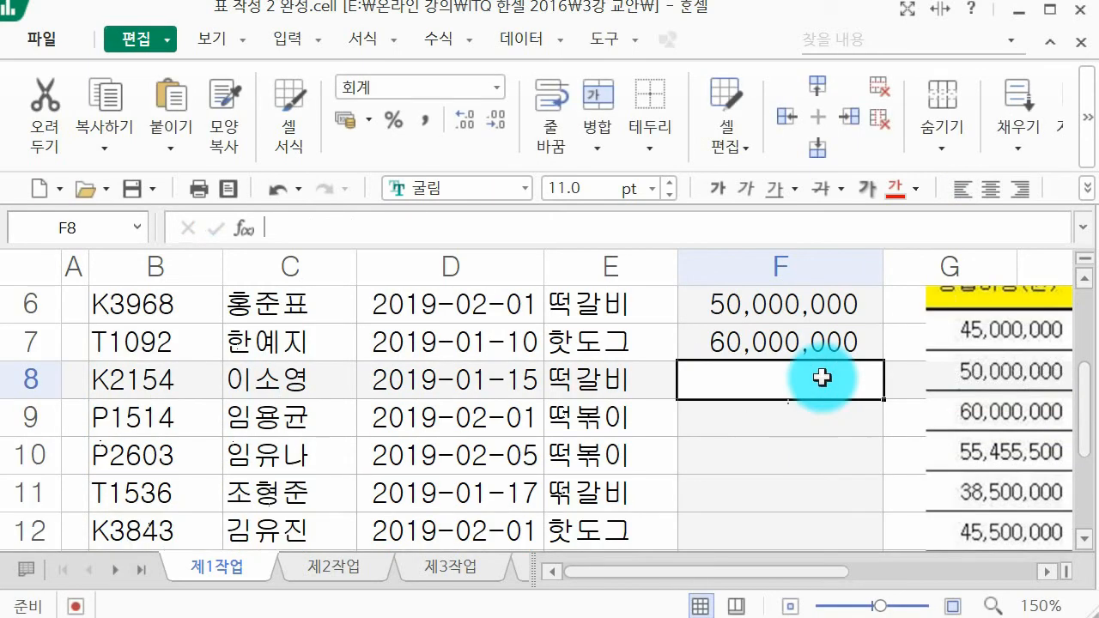
type("55,")
type("455,")
type("500")
key("Return")
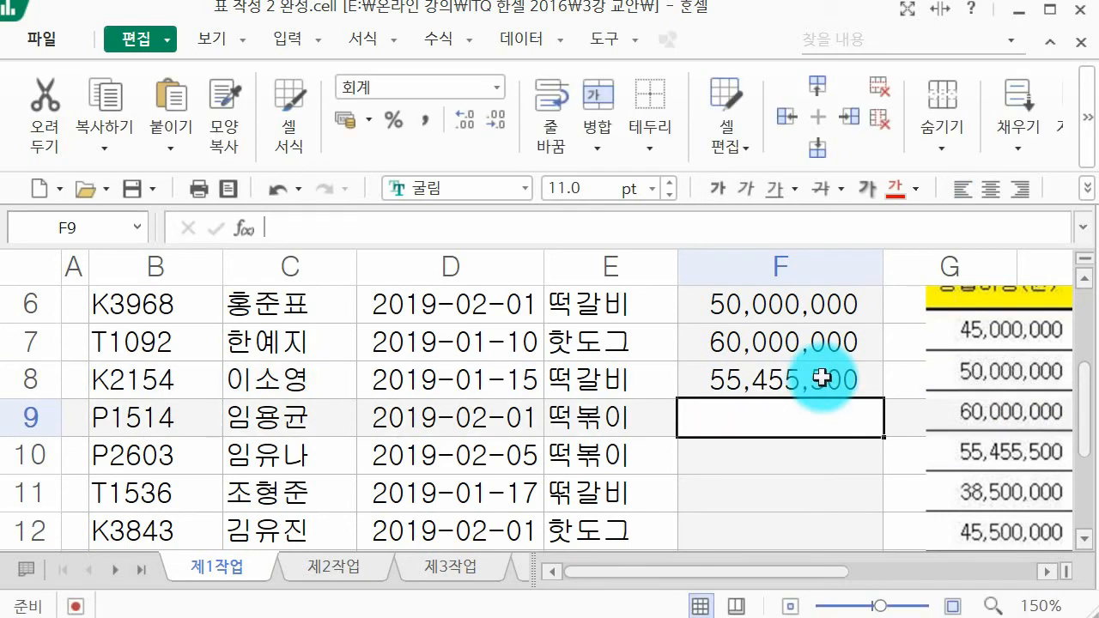
type("3")
type("8,500,000")
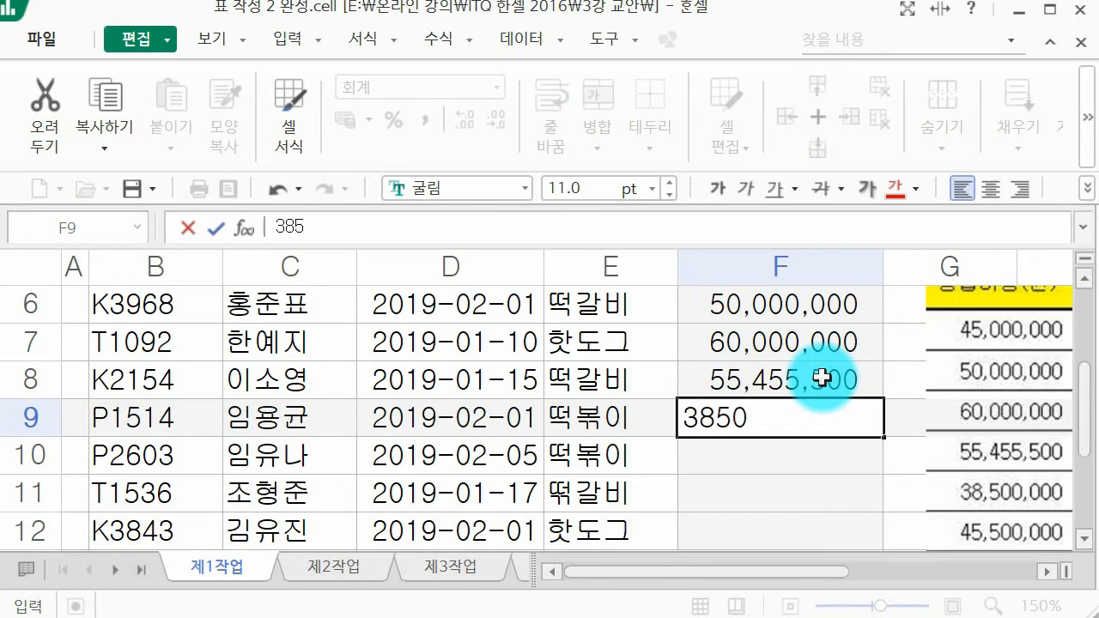
key("Return")
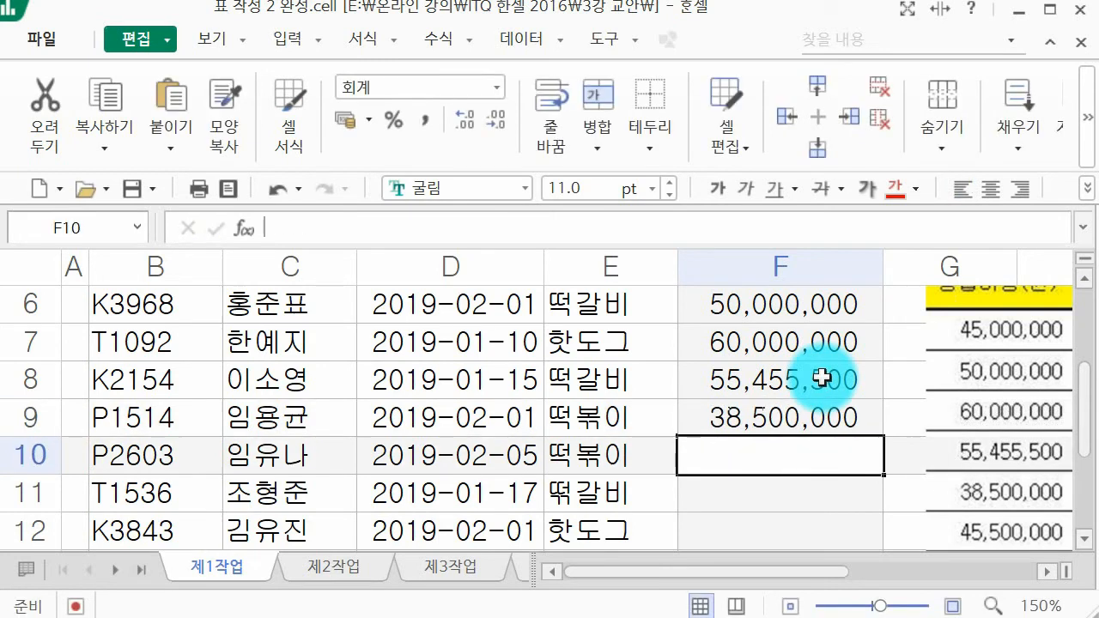
type("45500000")
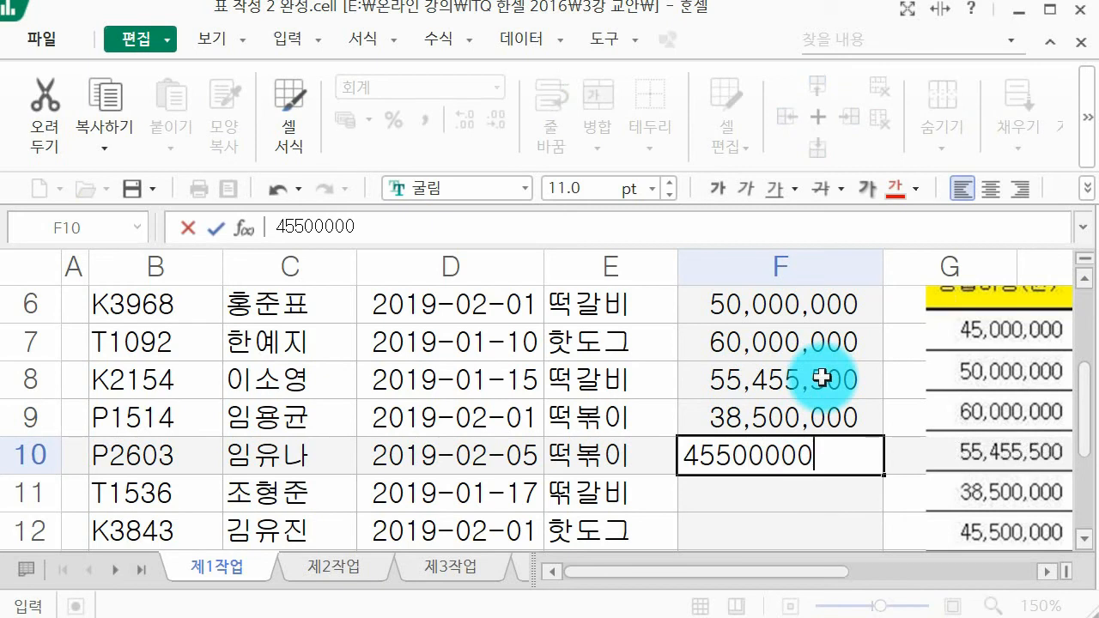
key("Return")
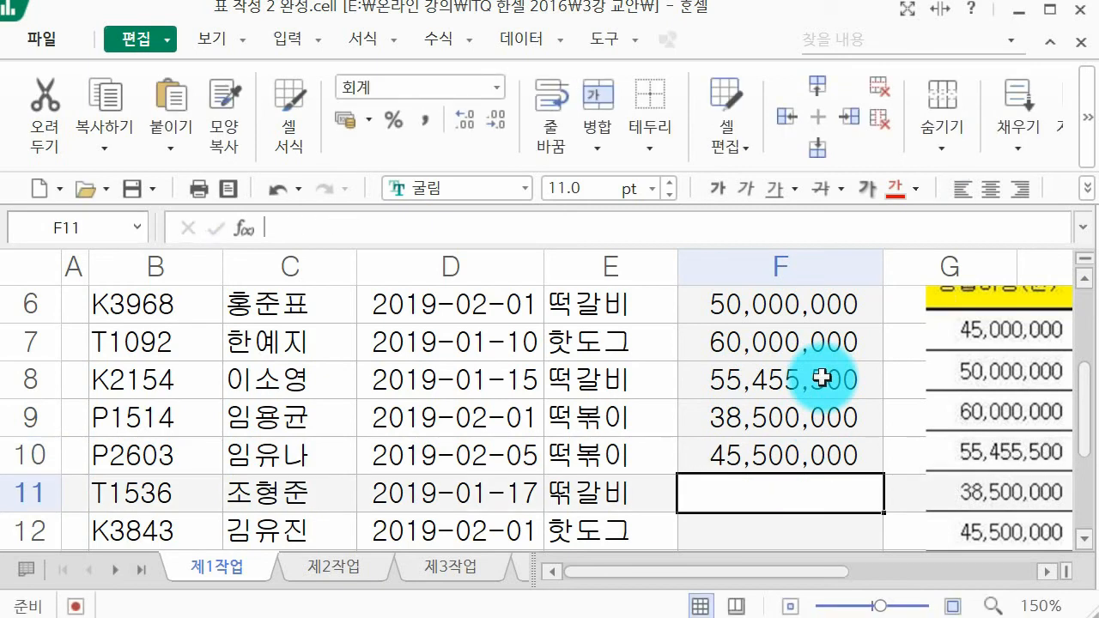
Step: Enter the last 창업비용(원) amounts, 62,550,000 in cell F11 and 40,000,000 in F12
scroll(822, 378, "down", 1)
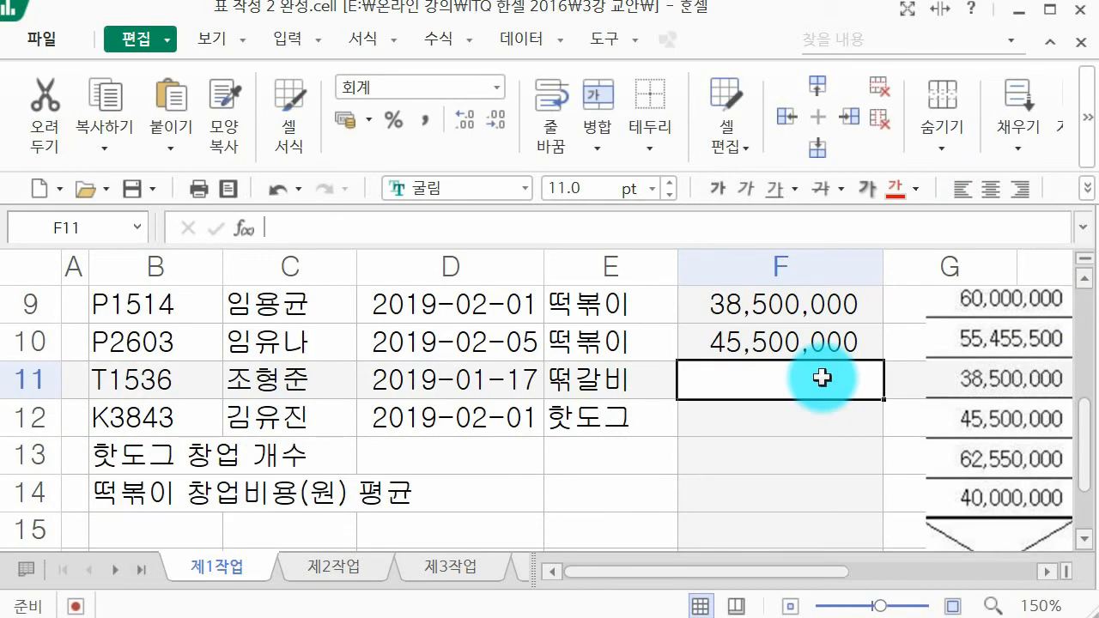
type("62,5")
type("50,000")
key("Return")
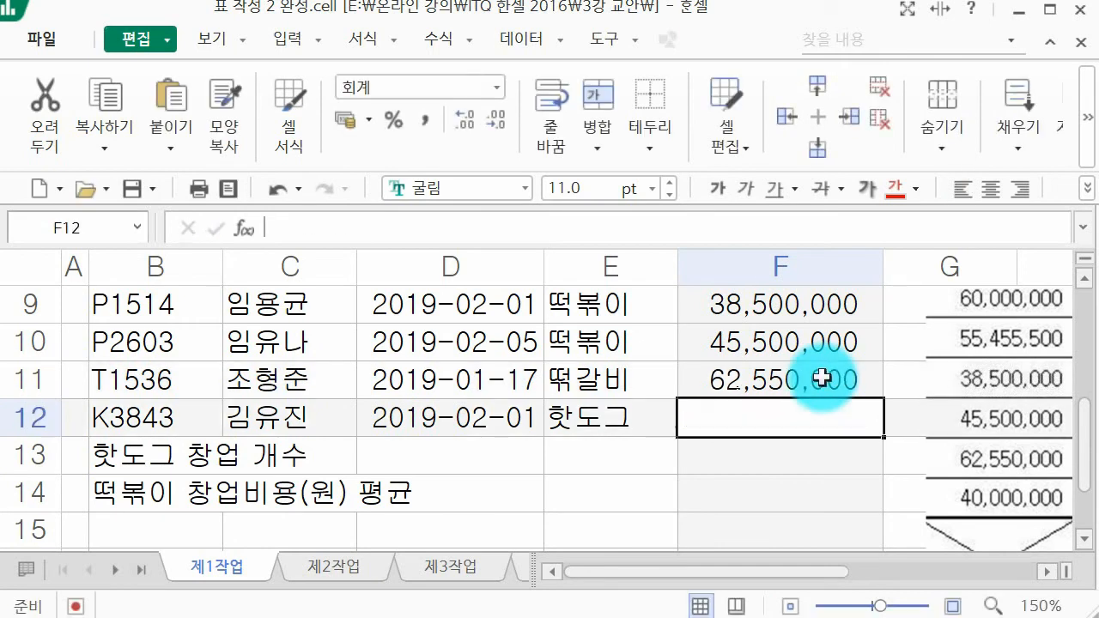
type("400000000")
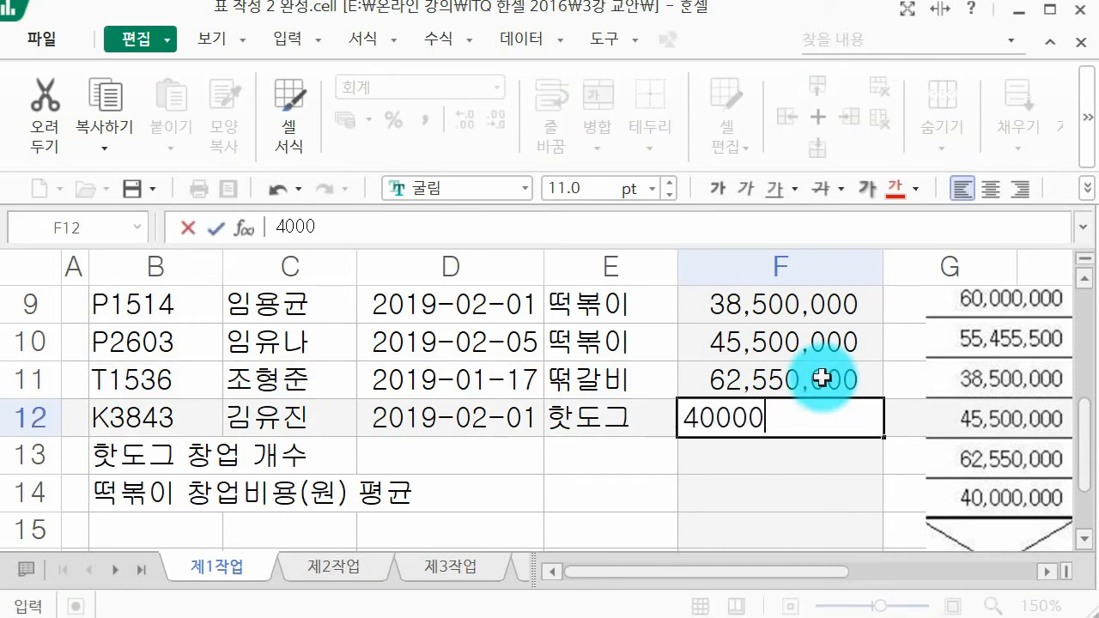
key("Return")
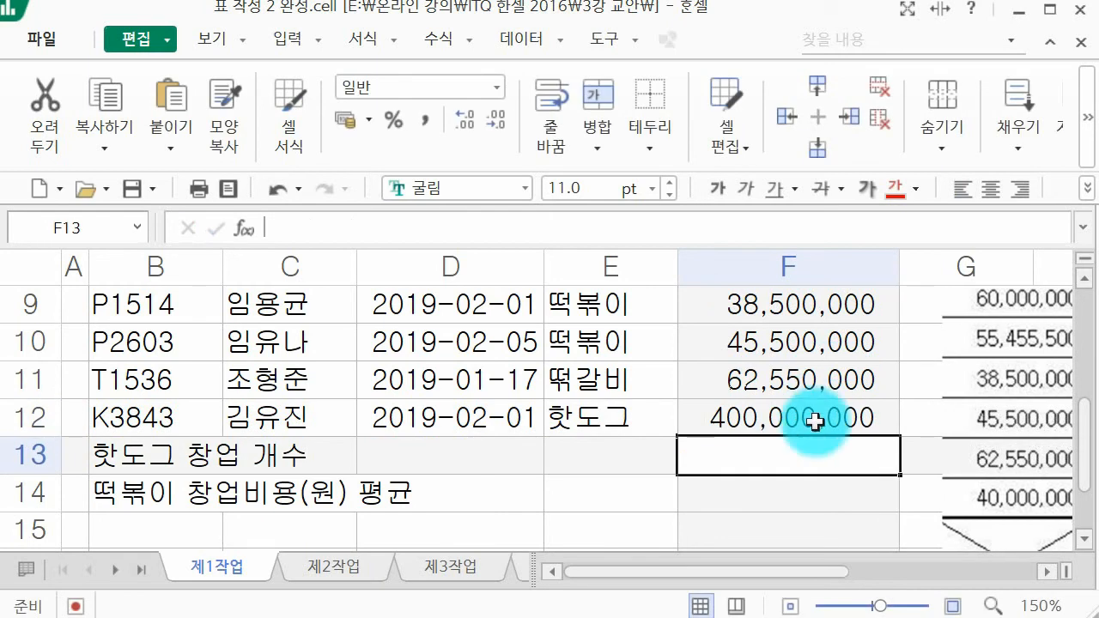
double_click(881, 416)
key("BackSpace")
key("Return")
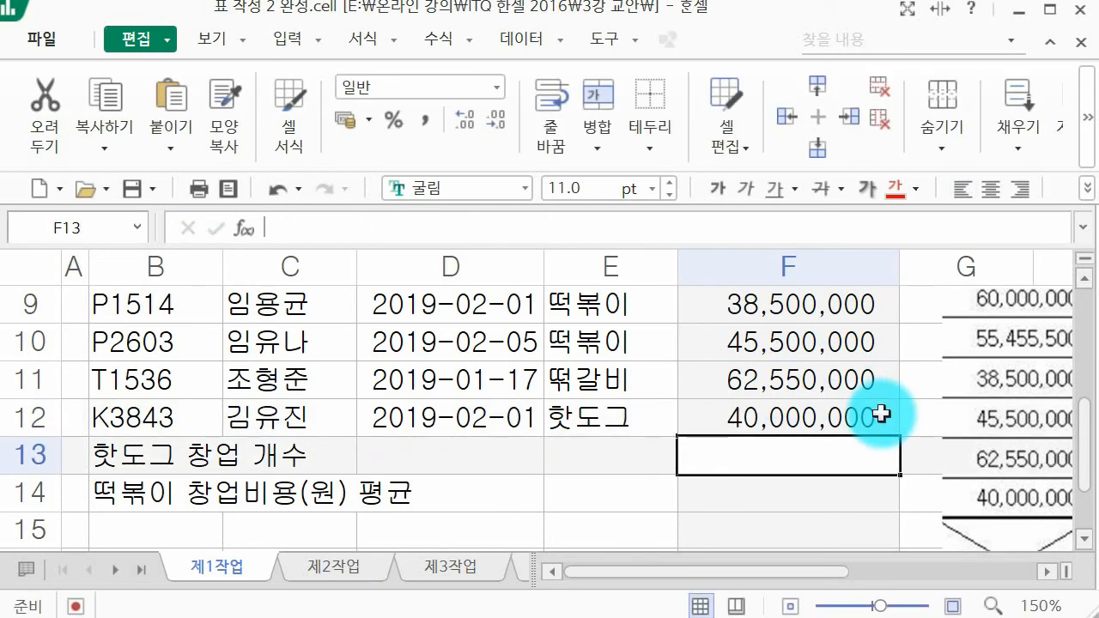
Step: Crop the example picture further so that it begins at its 인테리어 경비 column
scroll(889, 414, "up", 2)
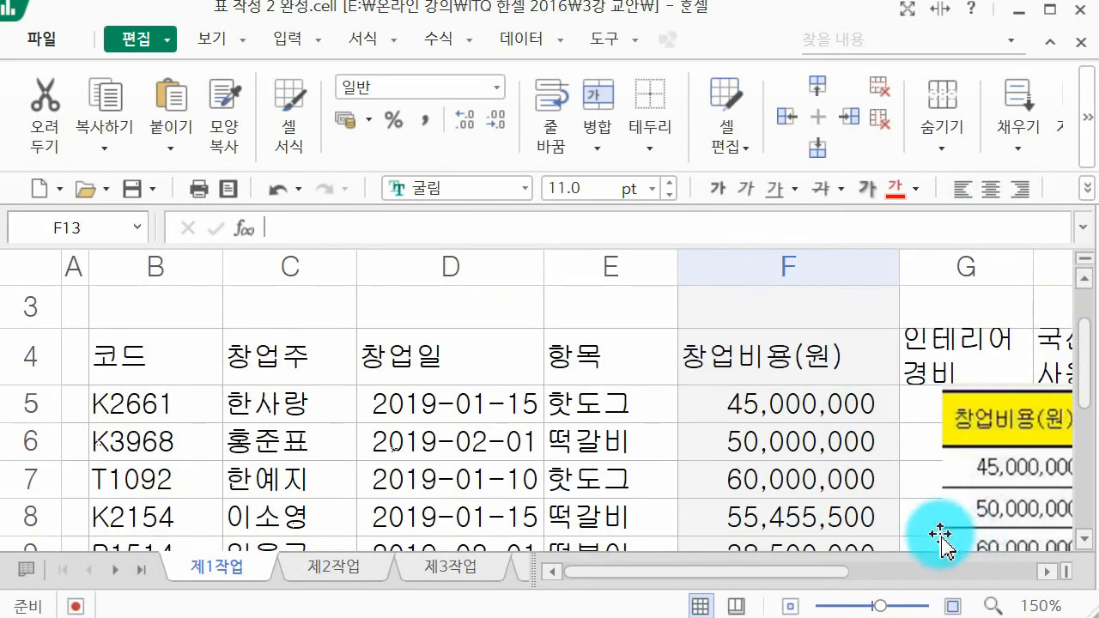
left_click_drag(785, 571, 866, 572)
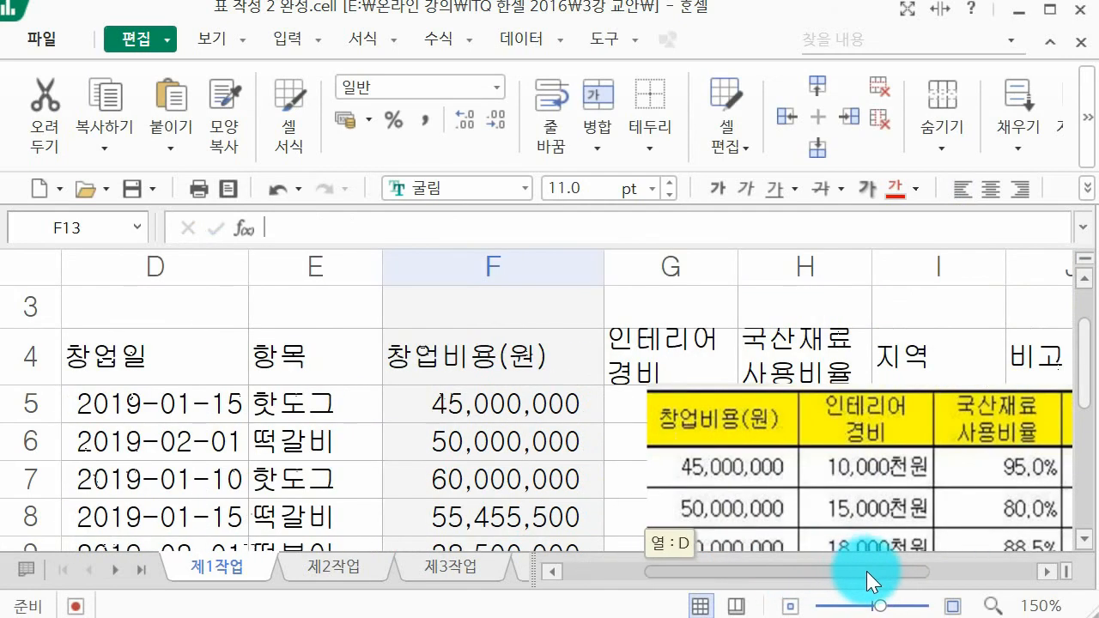
left_click(859, 468)
scroll(863, 456, "down", 1)
scroll(842, 402, "up", 3)
scroll(790, 417, "down", 3)
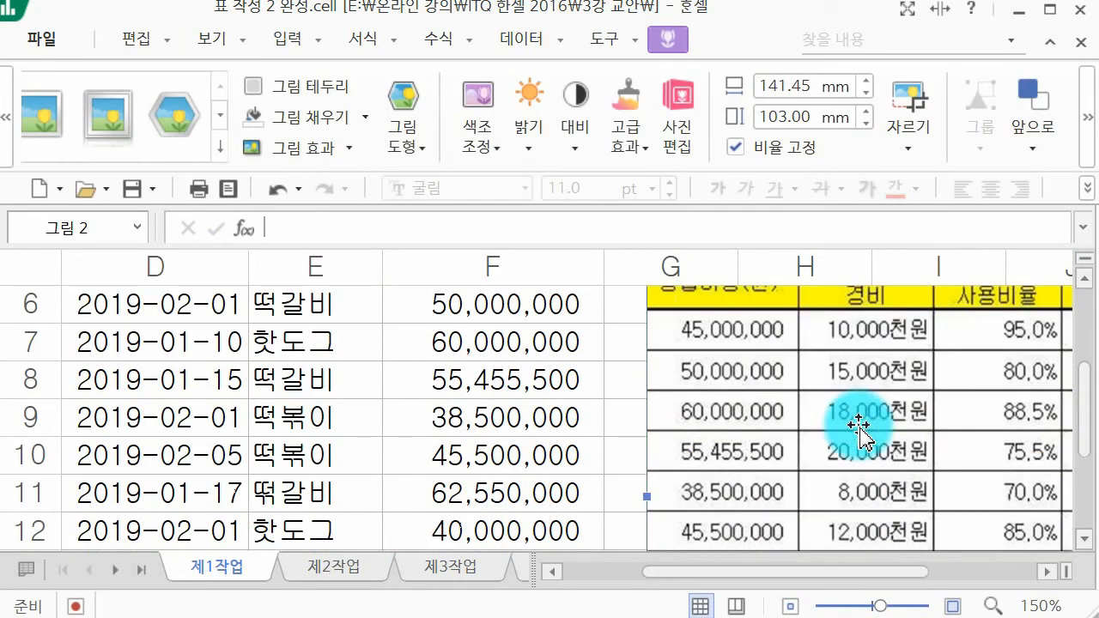
left_click(901, 103)
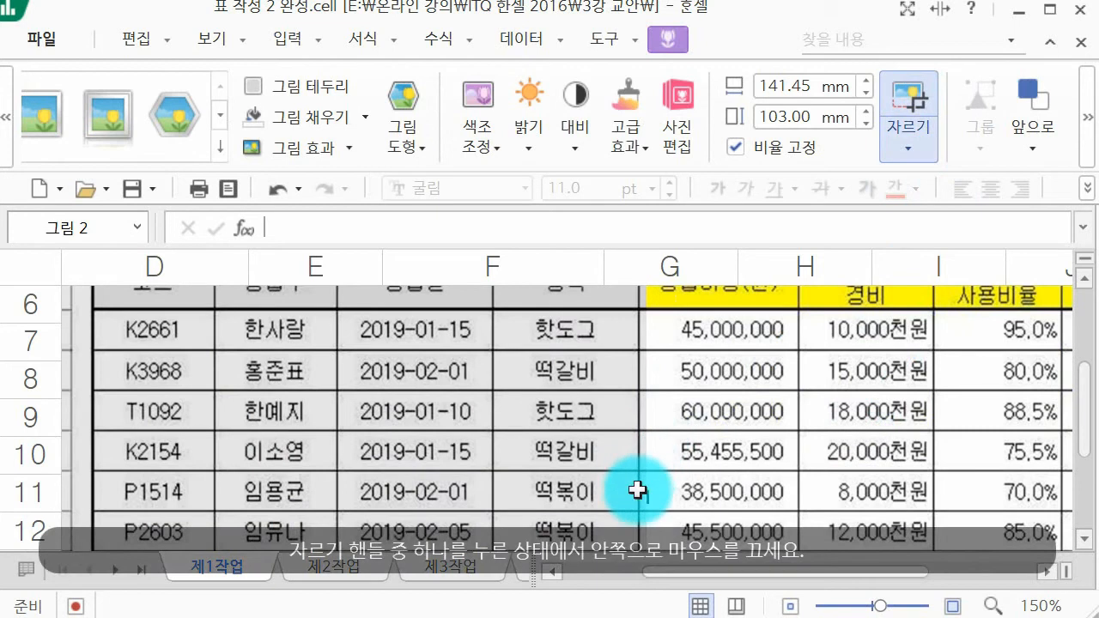
left_click_drag(641, 488, 810, 488)
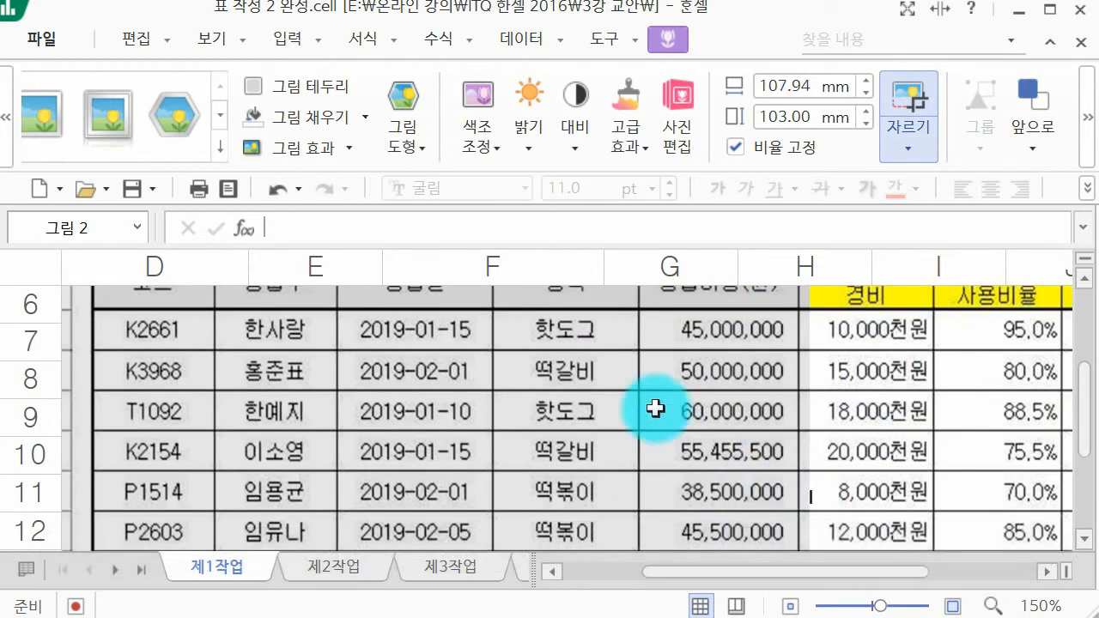
left_click(650, 395)
Step: Apply the comma-style accounting number format to the 인테리어 경비 data cells from G5 downward
scroll(707, 425, "up", 3)
left_click(680, 418)
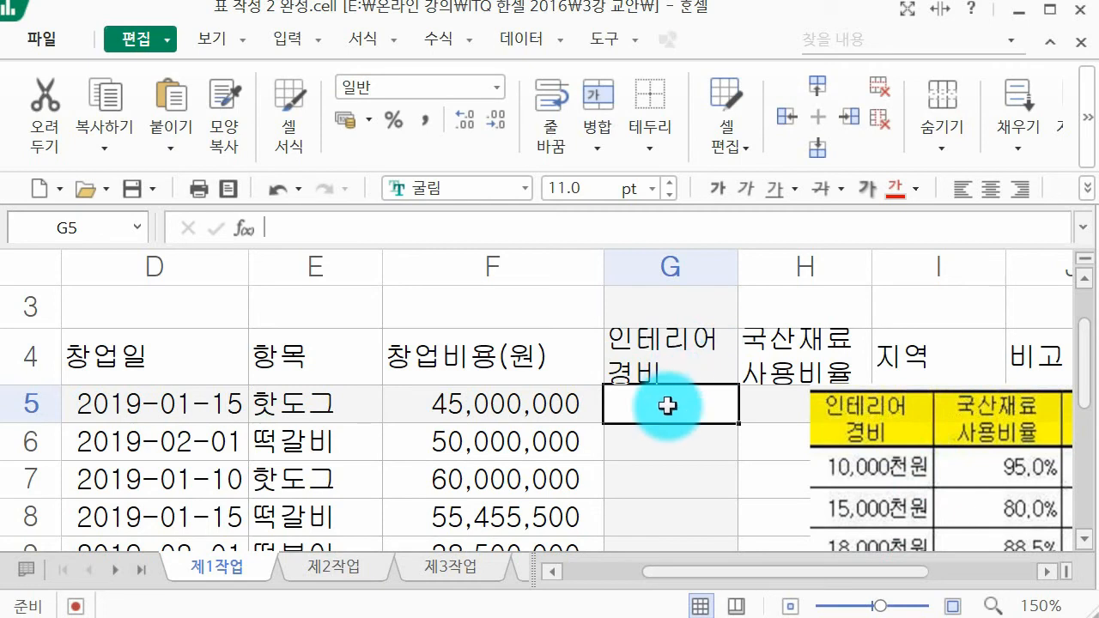
mouse_move(668, 406)
left_mouse_down()
mouse_move(714, 513)
mouse_move(713, 573)
mouse_move(683, 416)
left_mouse_up()
left_click(395, 119)
scroll(707, 349, "up", 2)
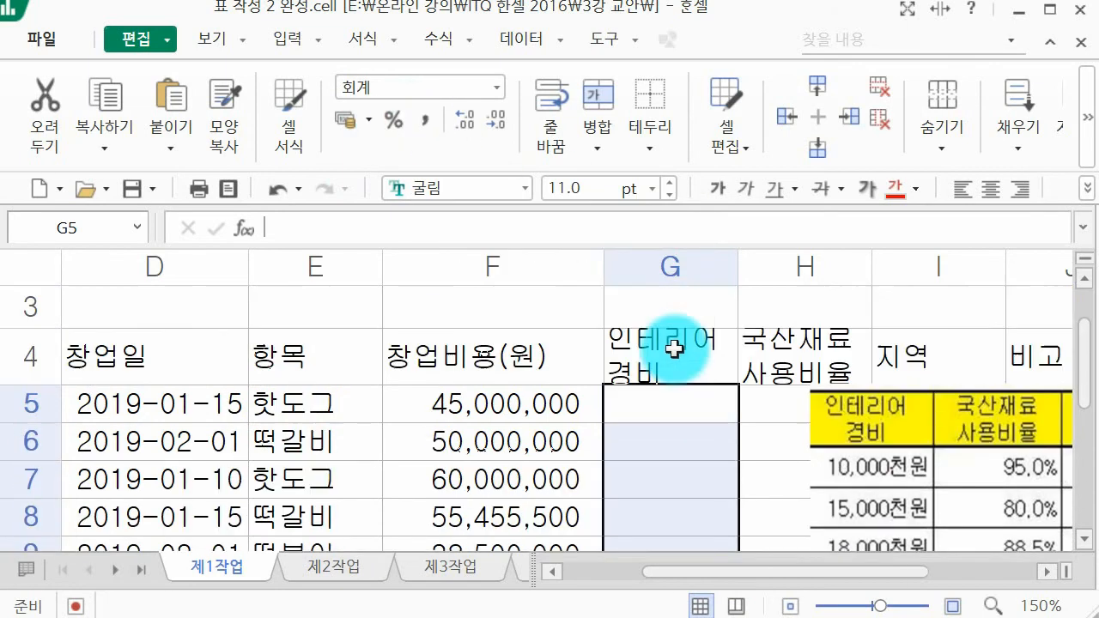
Step: Enter the 인테리어 경비 amounts 10,000, 15,000 and 18,000 in cells G5 to G7
left_click(663, 402)
type("10,000")
key("Return")
type("15,00")
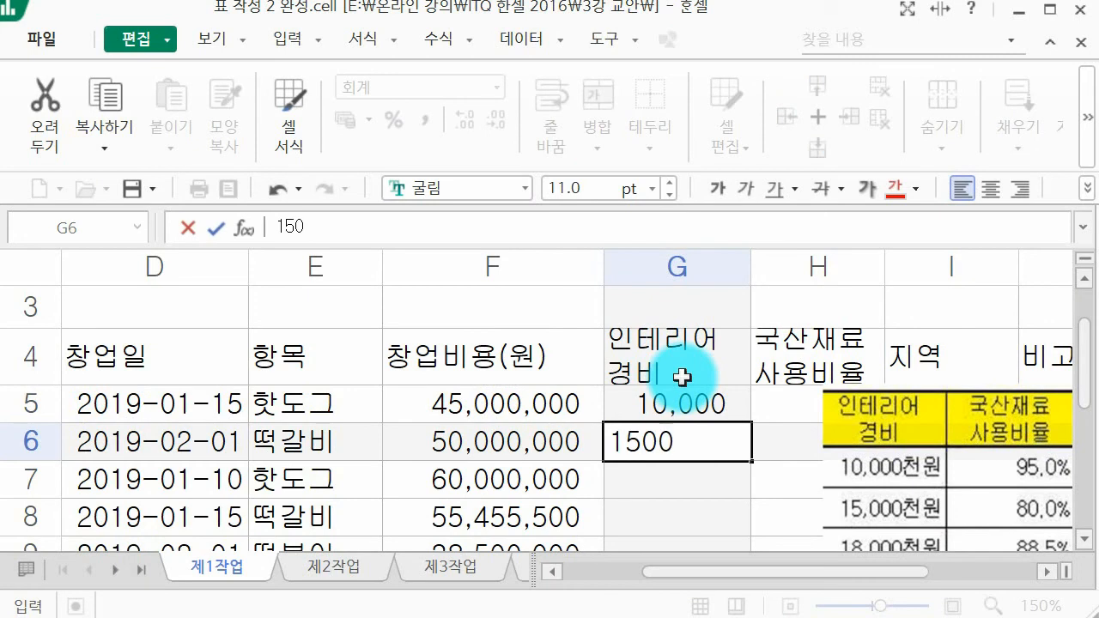
type("0")
key("Return")
type("18000")
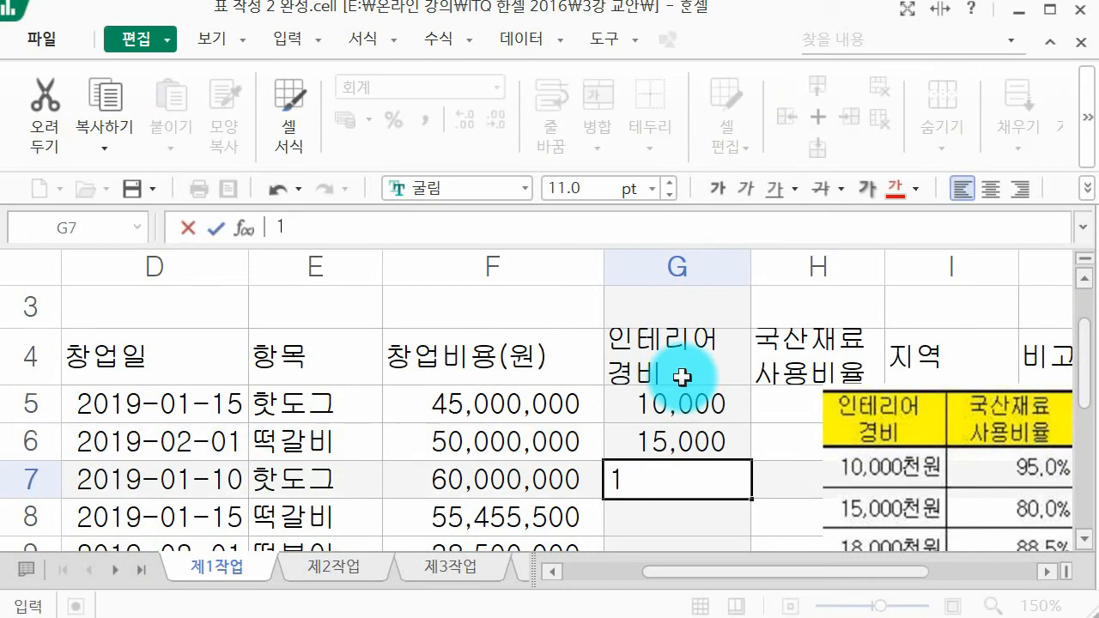
key("Return")
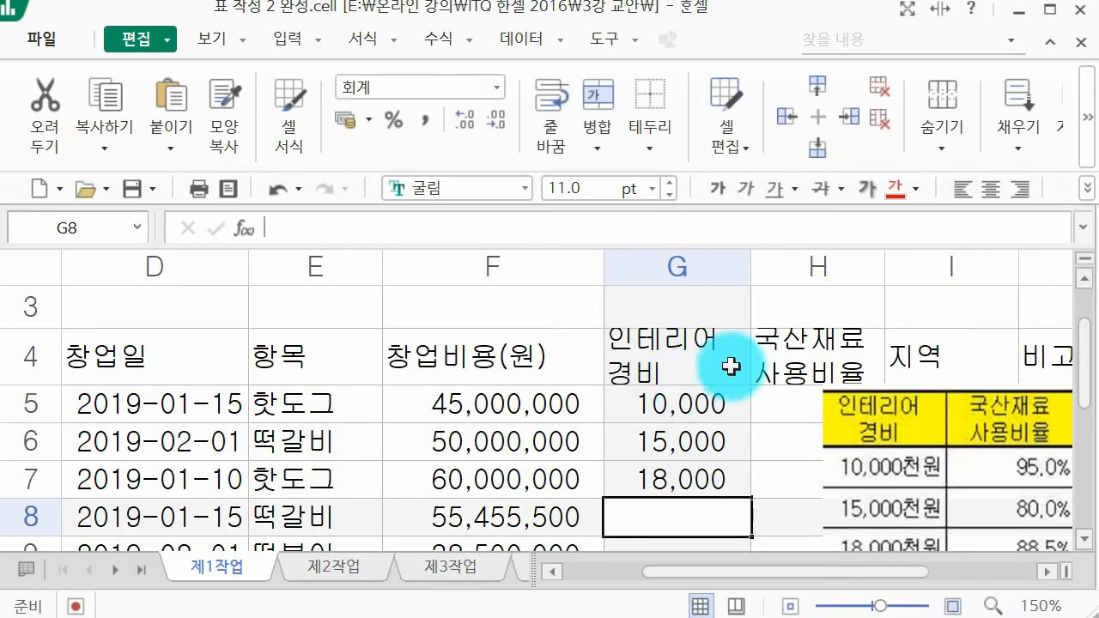
Step: Enter the 인테리어 경비 amounts 20,000, 8,000 and 12,000 in cells G8 to G10
scroll(729, 365, "down", 1)
type("200000")
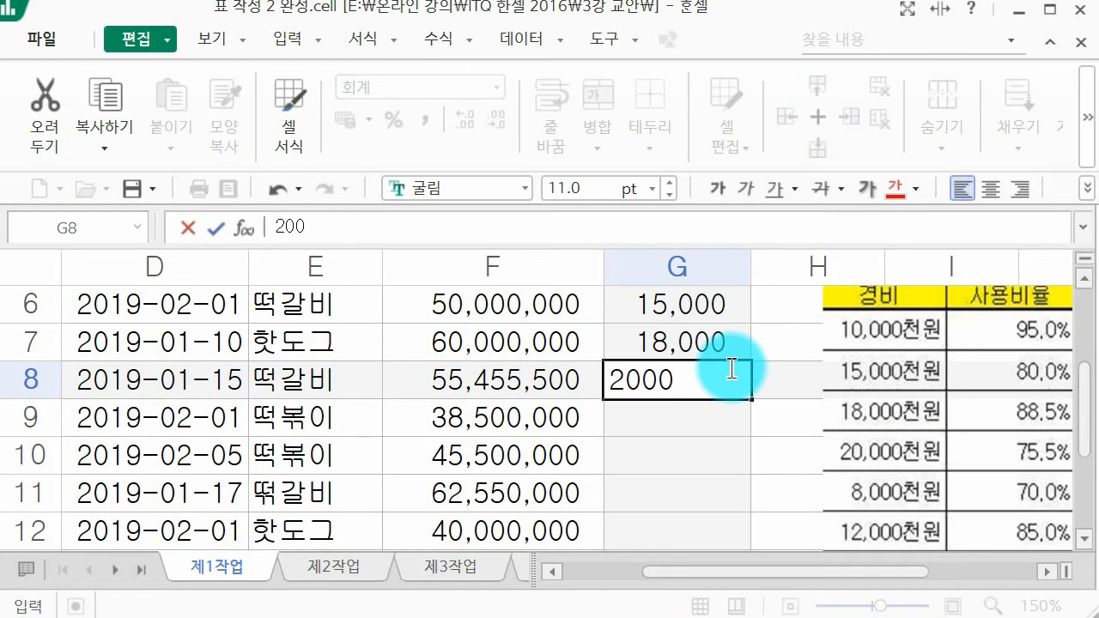
key("Return")
type("8000")
key("Return")
type("12000")
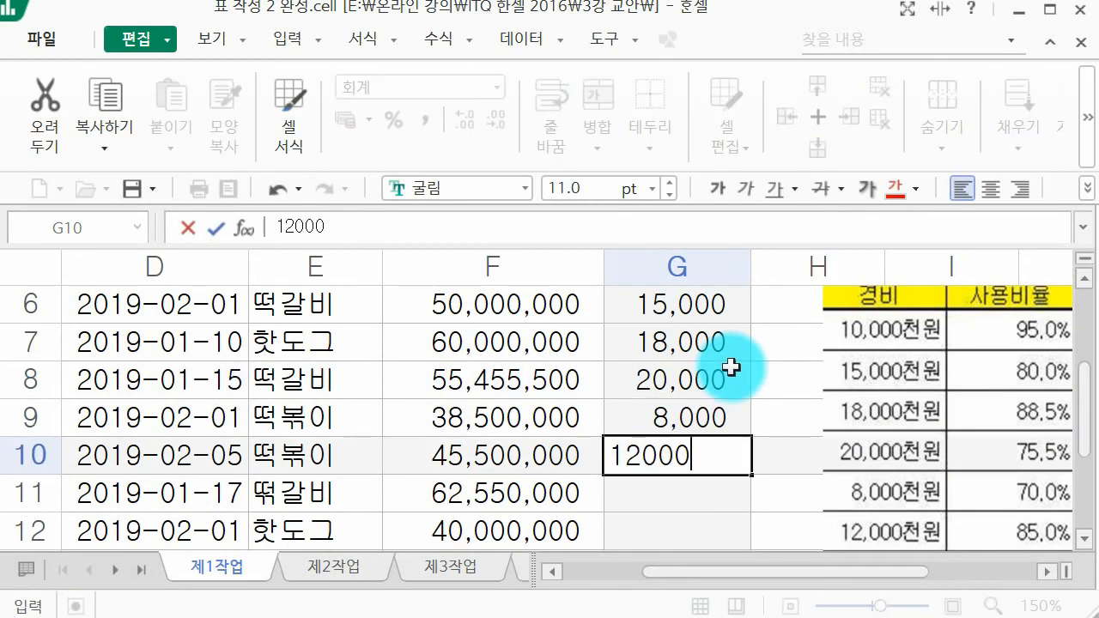
key("Return")
Step: Fill the last two 인테리어 경비 cells with 195000 in G11 and 9500 in G12
scroll(730, 367, "down", 1)
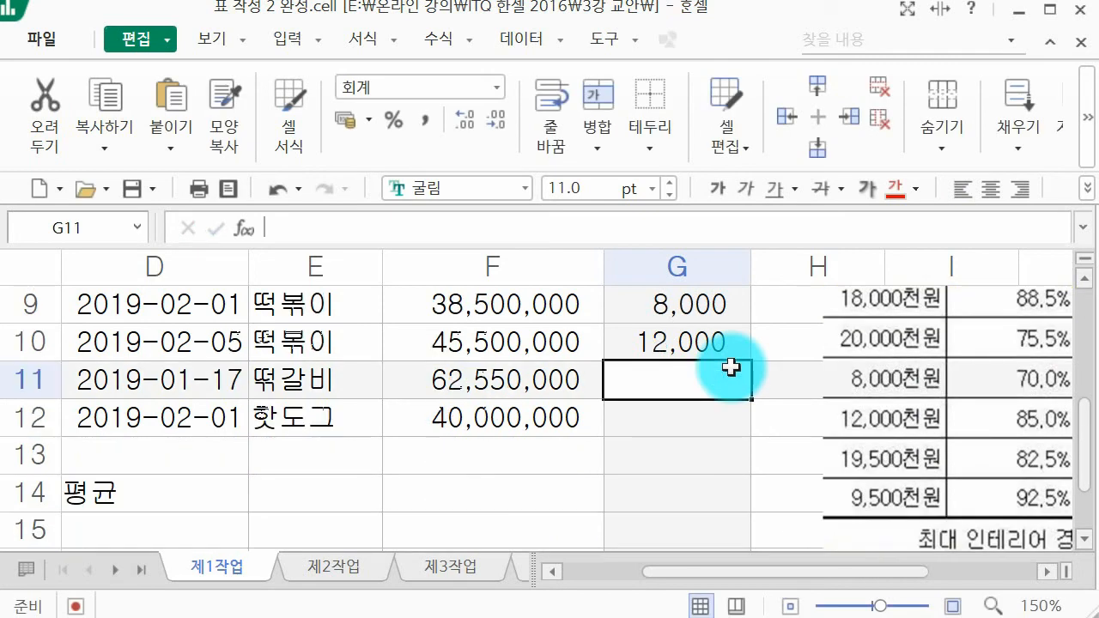
type("195000")
key("Return")
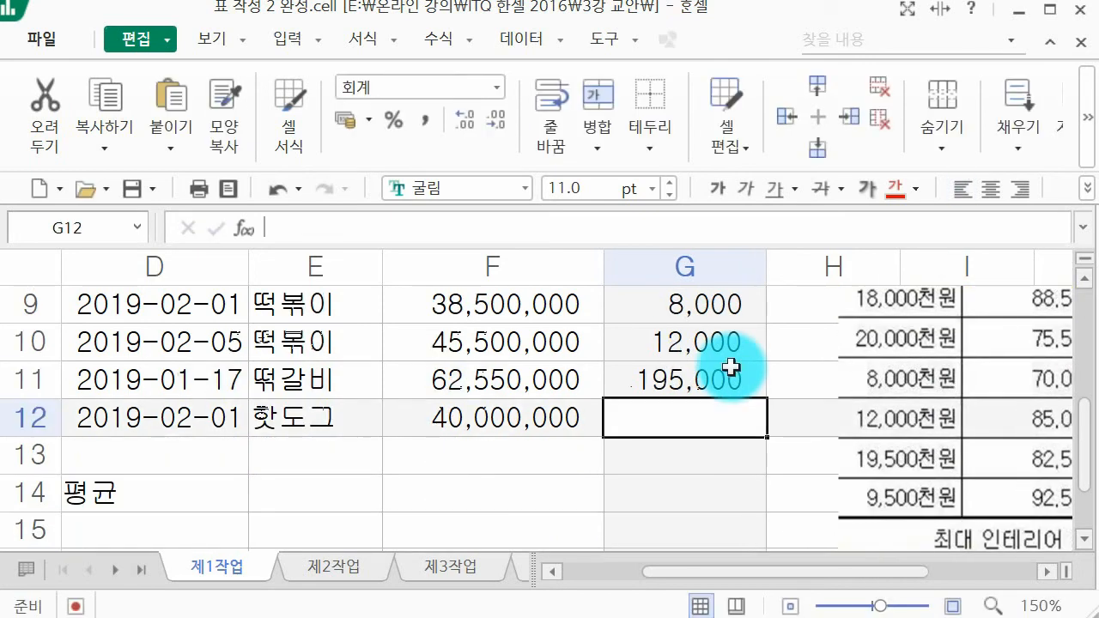
type("95000")
key("BackSpace")
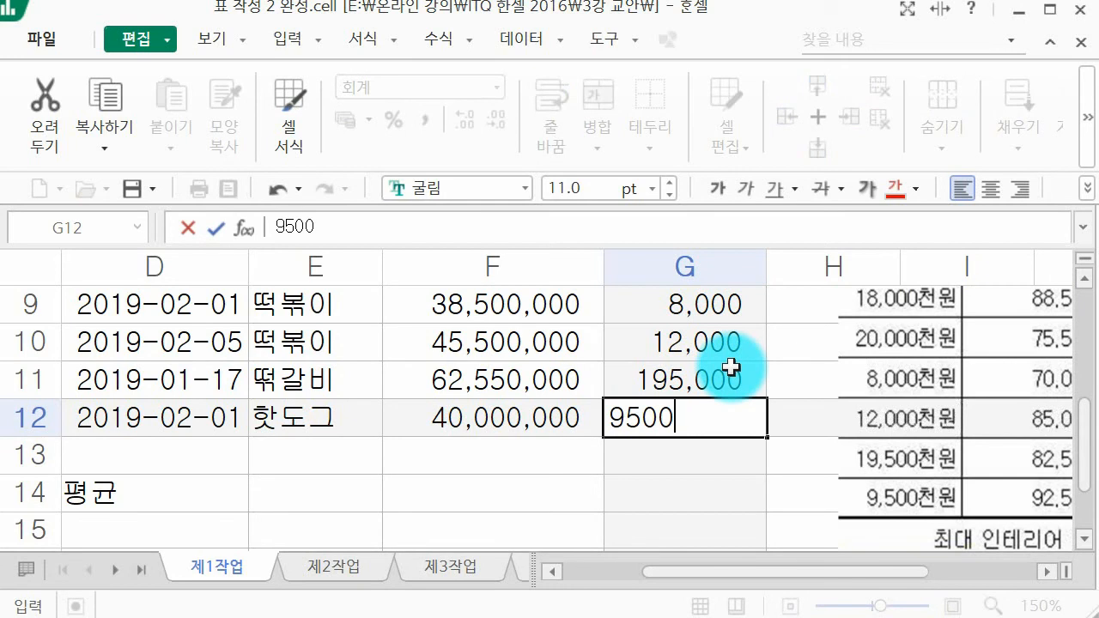
key("Return")
Step: Correct the 인테리어 경비 amount in cell G11 to 19,500
left_click(752, 384)
double_click(752, 384)
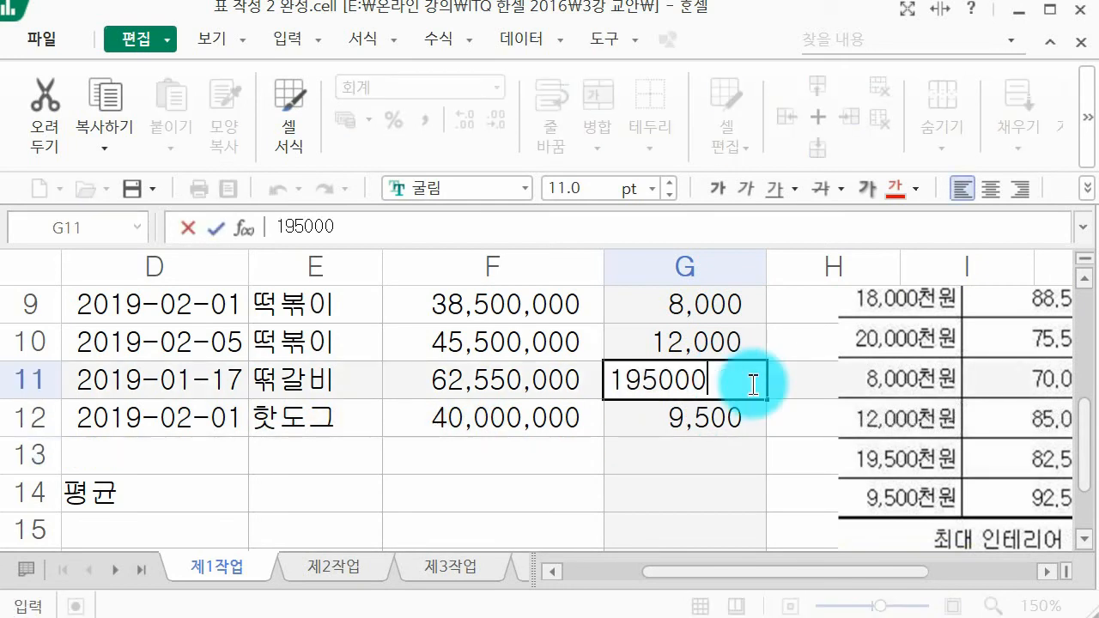
key("BackSpace")
key("Return")
Step: Move the example picture farther away from the 국산재료 사용비율 column so its data cells stay clear
scroll(579, 381, "up", 1)
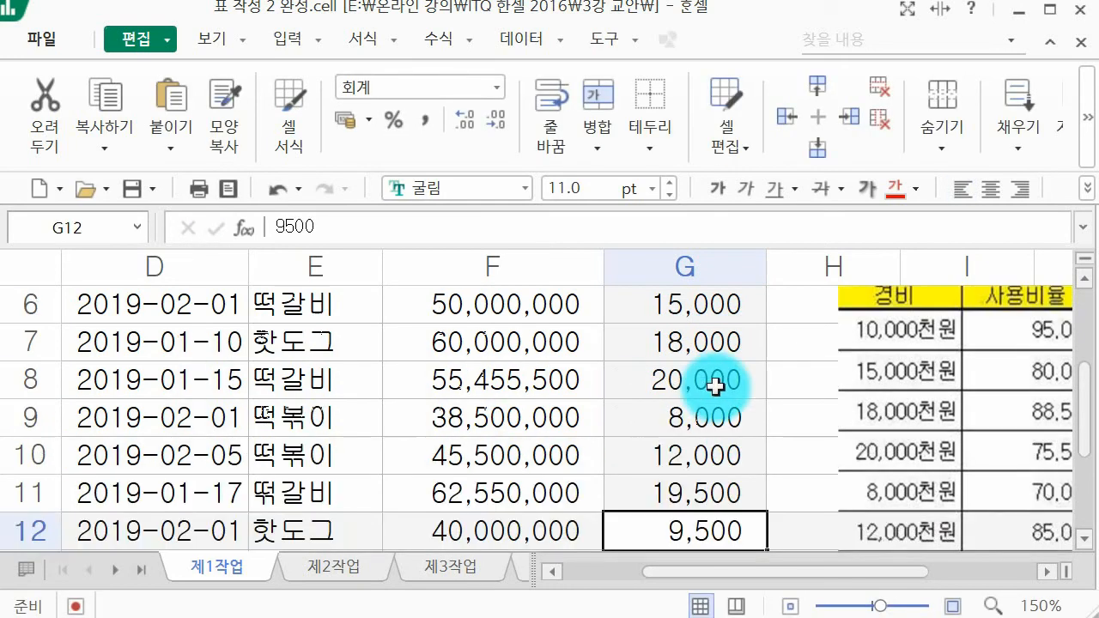
scroll(850, 395, "up", 1)
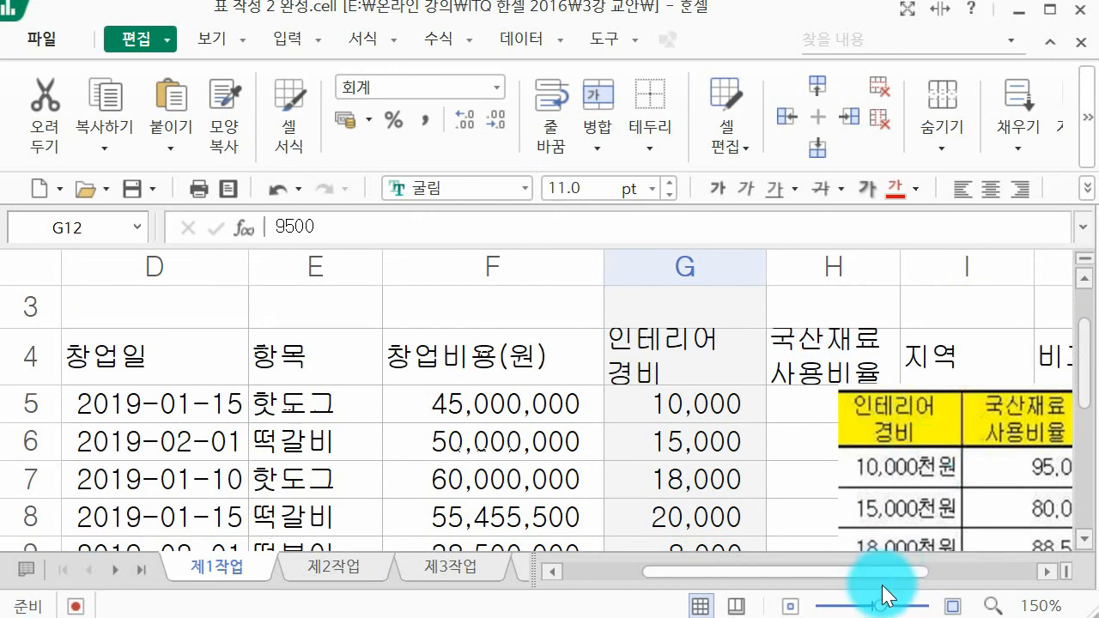
left_click_drag(845, 566, 894, 564)
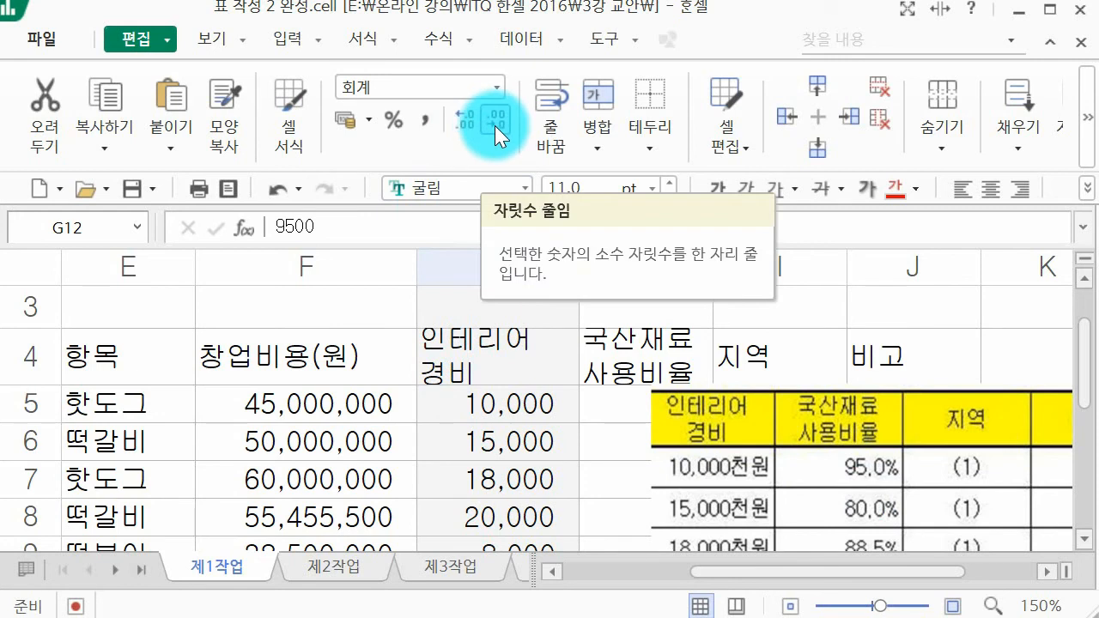
left_click_drag(779, 412, 855, 404)
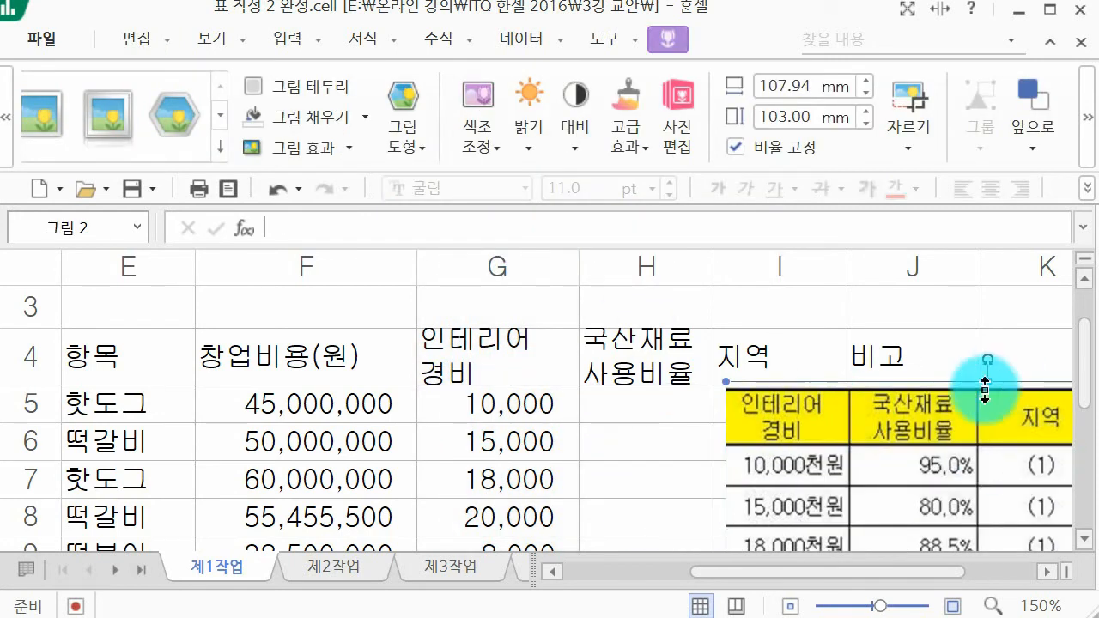
Step: Format the 국산재료 사용비율 cells H5 to H12 as percentages with one decimal place
mouse_move(663, 410)
left_mouse_down()
mouse_move(690, 507)
mouse_move(688, 561)
mouse_move(675, 453)
mouse_move(658, 422)
left_mouse_up()
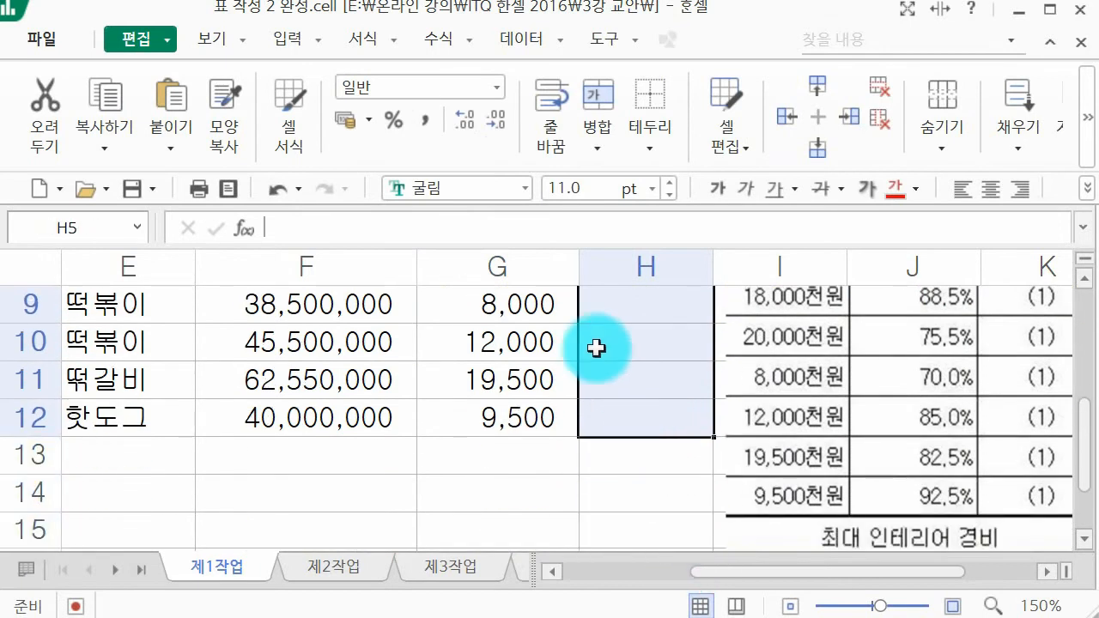
left_click(395, 123)
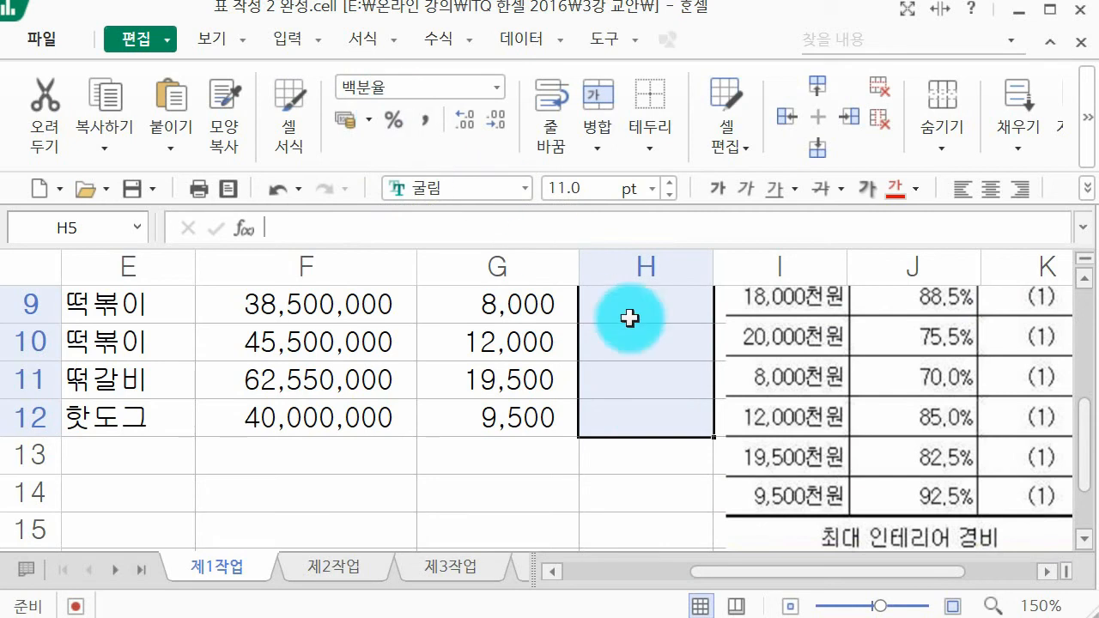
scroll(645, 318, "up", 1)
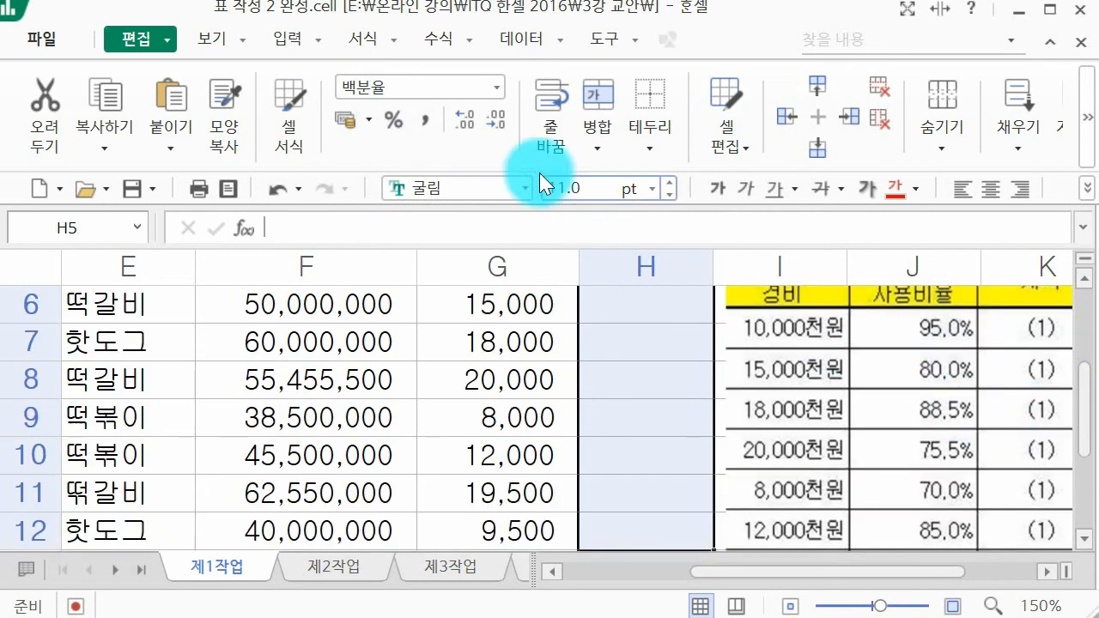
left_click(476, 124)
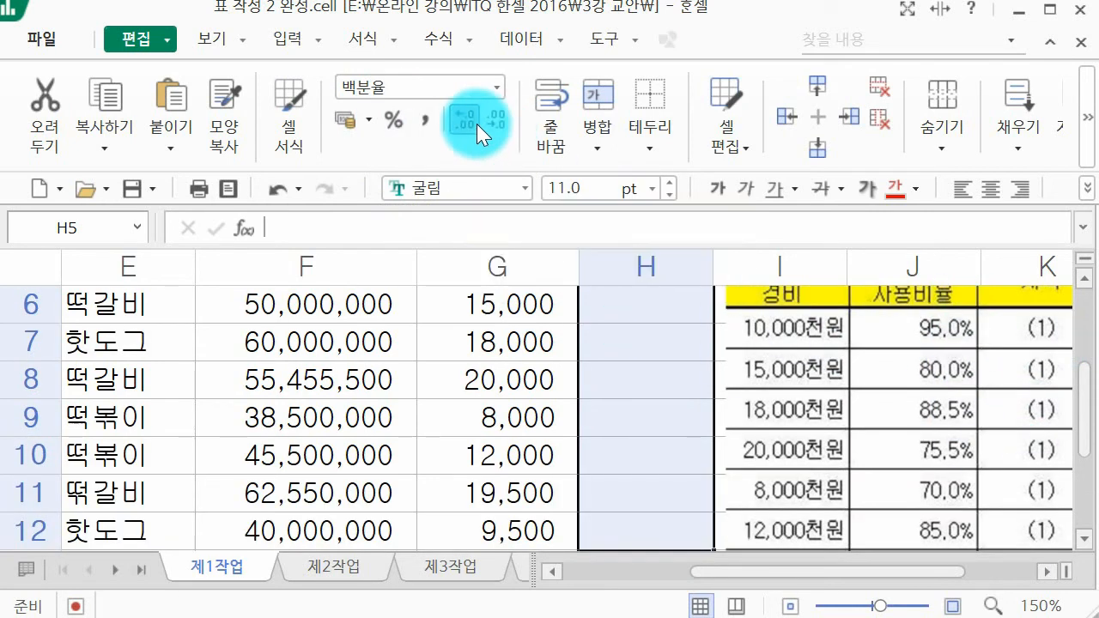
Step: Enter the first 국산재료 사용비율 value, 95.0, in cell H5
scroll(658, 329, "up", 1)
left_click(654, 413)
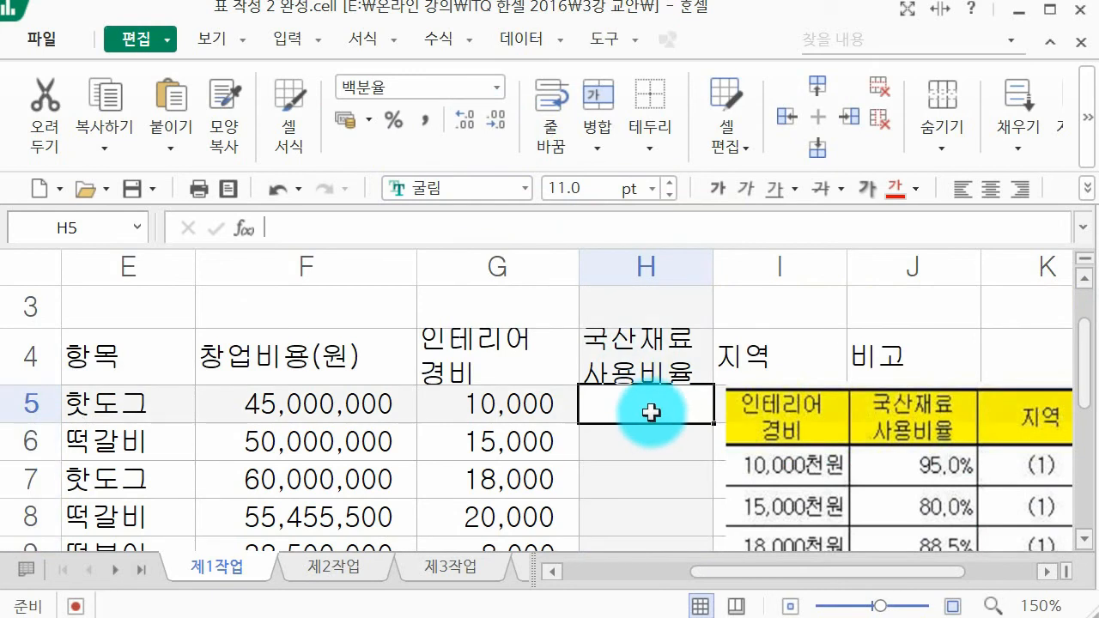
type("95.")
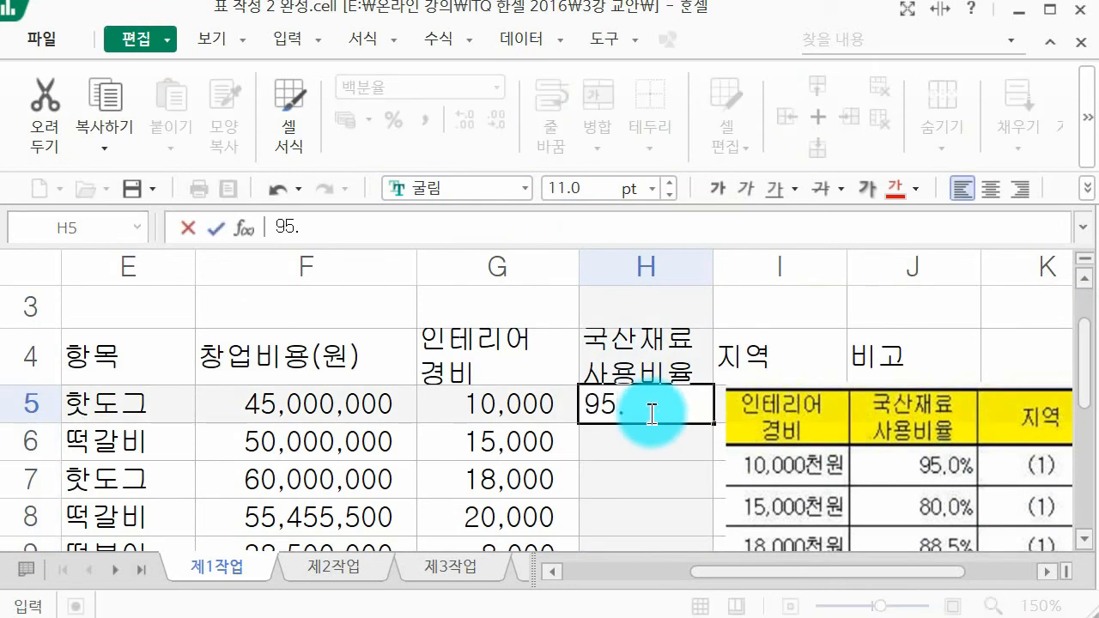
type("0")
key("Return")
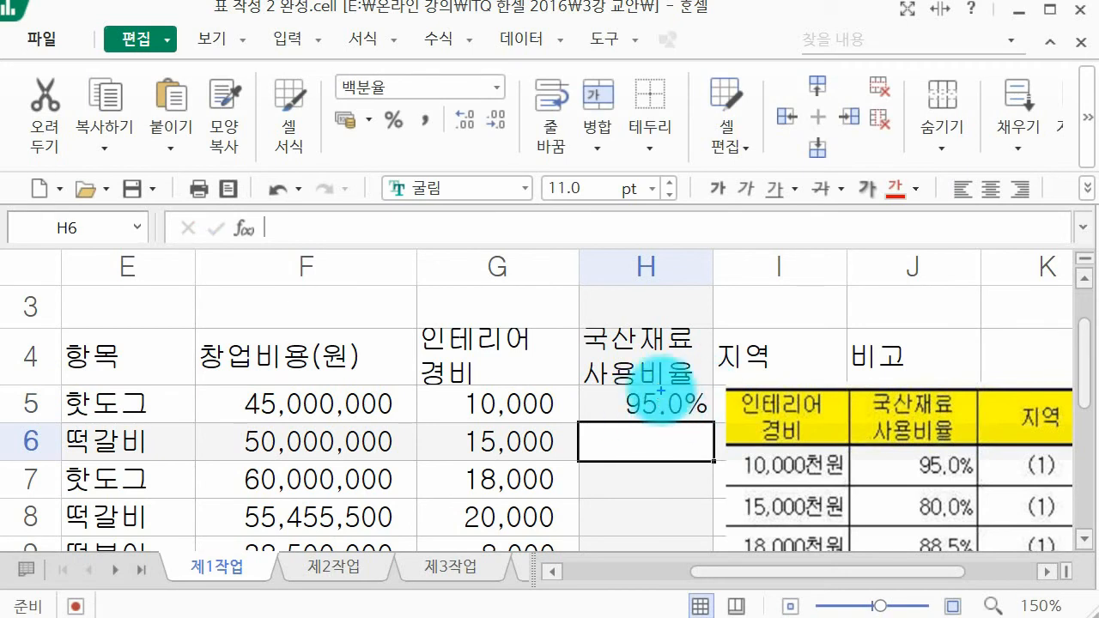
mouse_move(400, 254)
left_mouse_down()
mouse_move(392, 290)
mouse_move(437, 246)
mouse_move(467, 254)
mouse_move(540, 238)
mouse_move(606, 265)
left_mouse_up()
left_click_drag(577, 225, 590, 232)
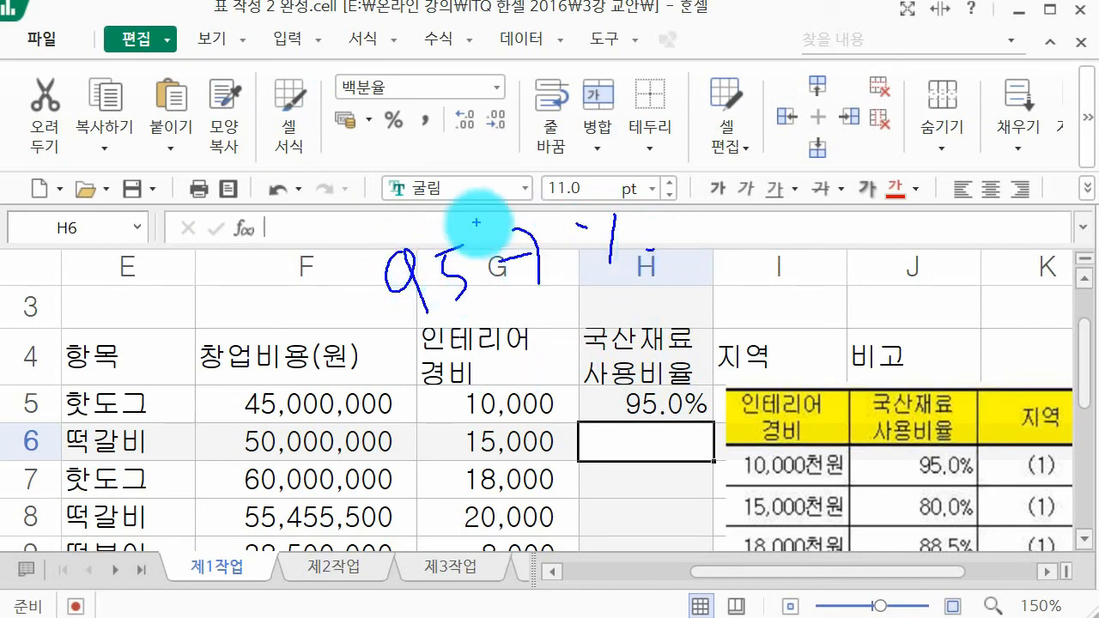
mouse_move(491, 334)
left_mouse_down()
mouse_move(485, 376)
mouse_move(531, 408)
left_mouse_up()
left_click_drag(541, 326, 554, 377)
left_click_drag(582, 330, 587, 328)
left_click_drag(608, 322, 642, 311)
mouse_move(660, 285)
left_mouse_down()
mouse_move(669, 332)
mouse_move(714, 314)
left_mouse_up()
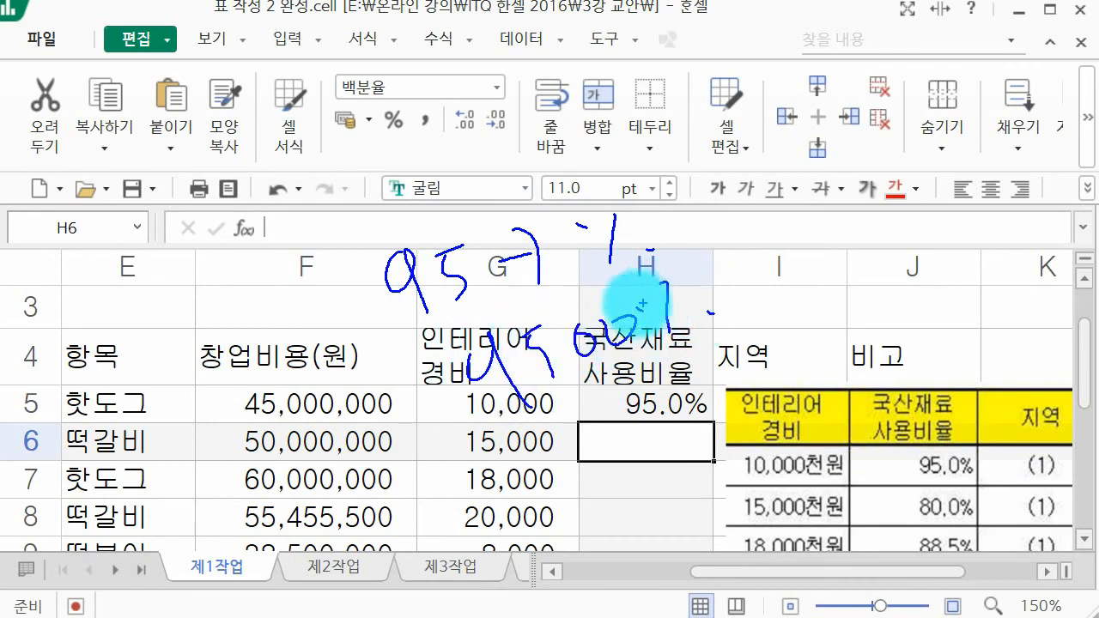
mouse_move(742, 349)
left_mouse_down()
mouse_move(619, 441)
mouse_move(771, 378)
left_mouse_up()
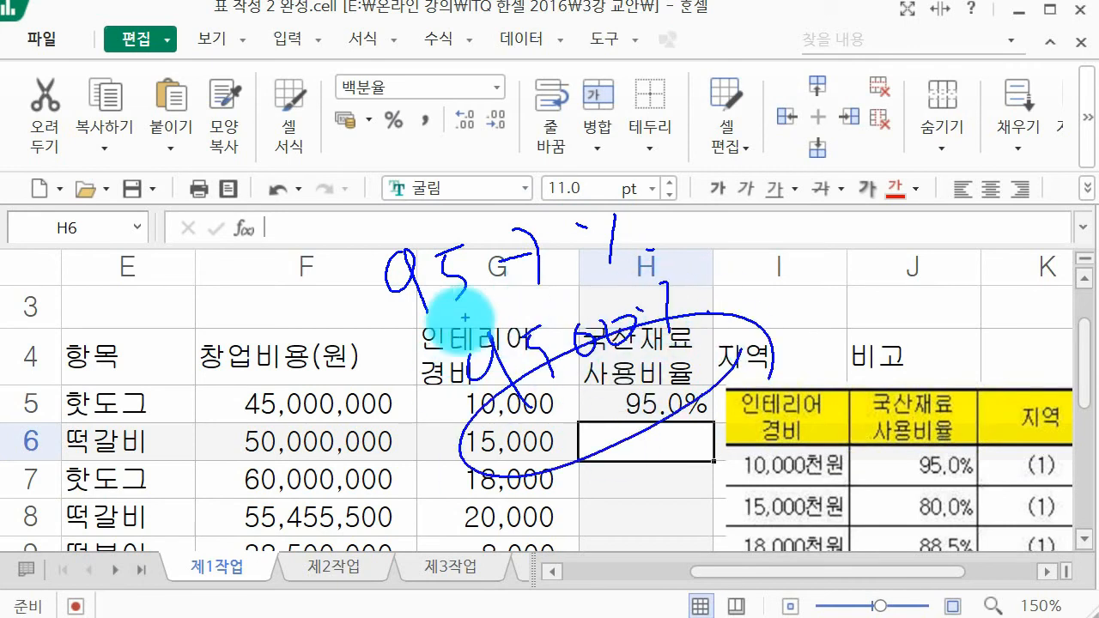
mouse_move(393, 331)
left_mouse_down()
mouse_move(507, 237)
mouse_move(497, 326)
left_mouse_up()
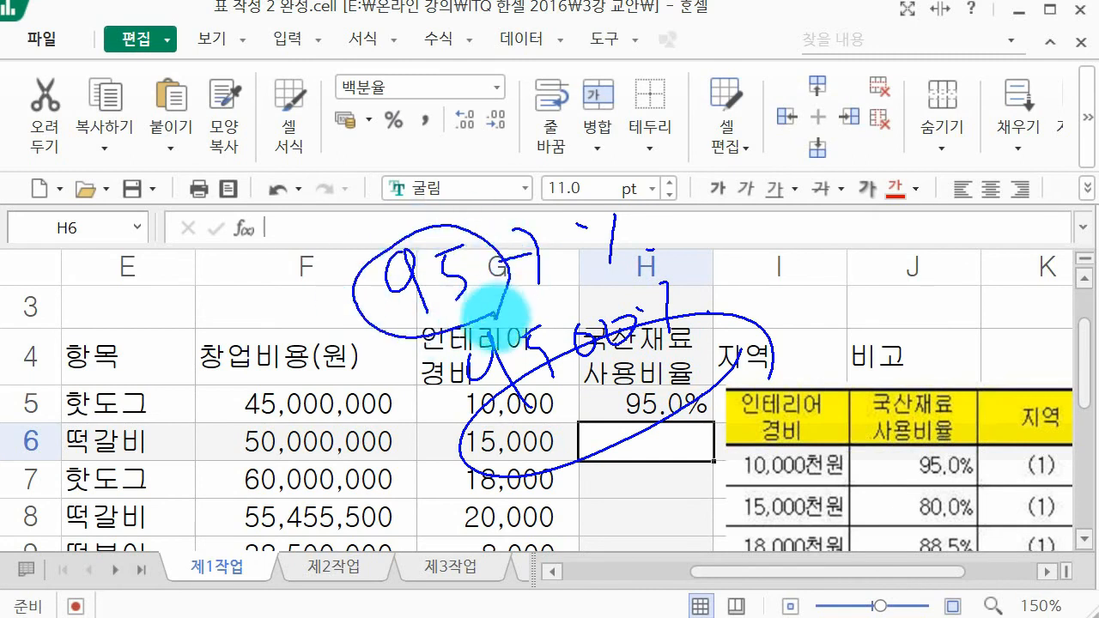
mouse_move(666, 275)
left_mouse_down()
mouse_move(575, 217)
mouse_move(680, 263)
left_mouse_up()
mouse_move(712, 208)
left_mouse_down()
mouse_move(706, 256)
mouse_move(751, 246)
left_mouse_up()
left_click_drag(767, 206, 761, 245)
left_click_drag(798, 199, 817, 198)
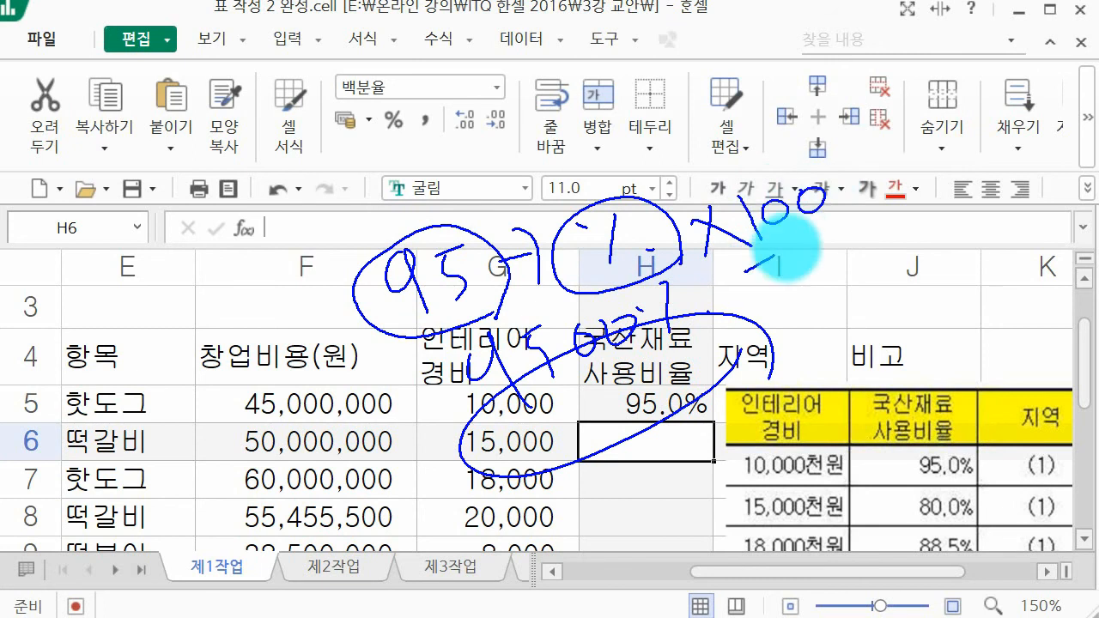
left_click_drag(746, 271, 863, 209)
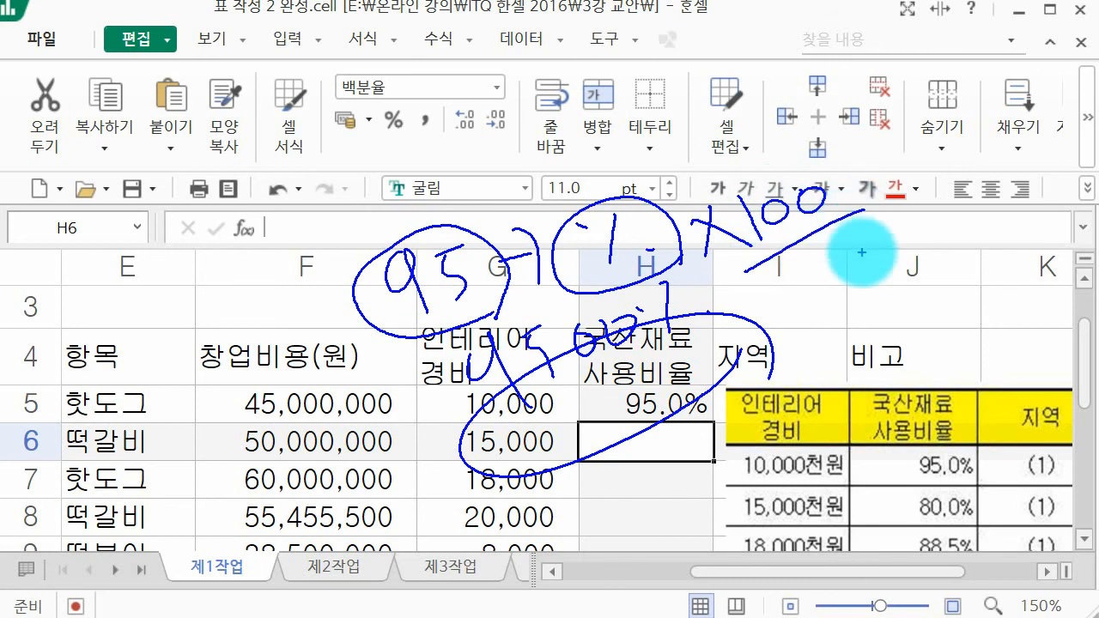
left_click_drag(389, 325, 481, 501)
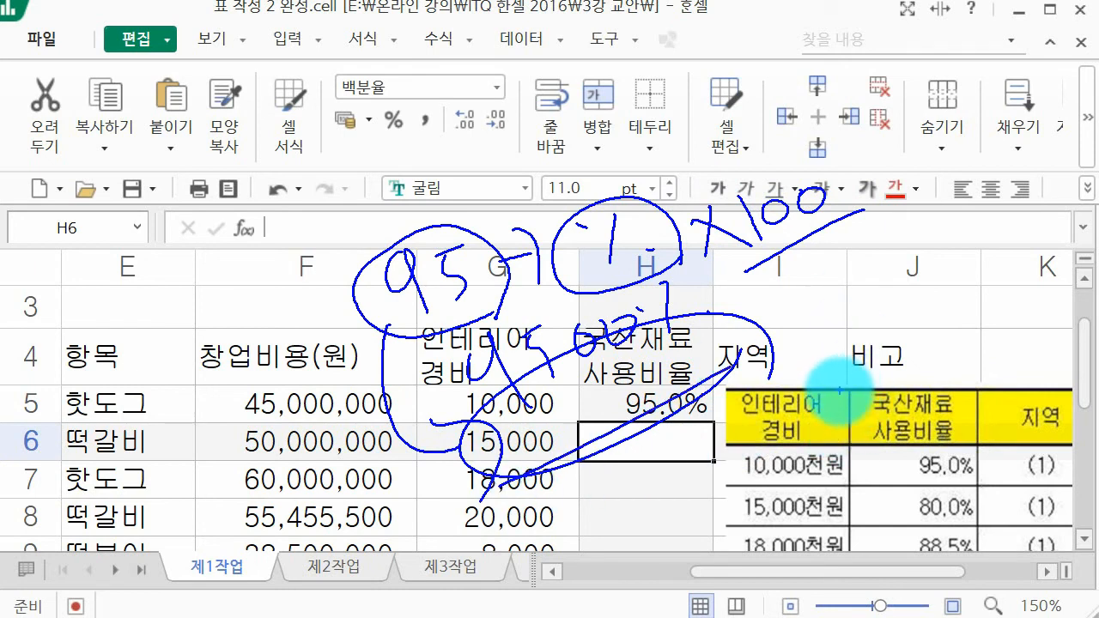
key("Escape")
key("ctrl+2")
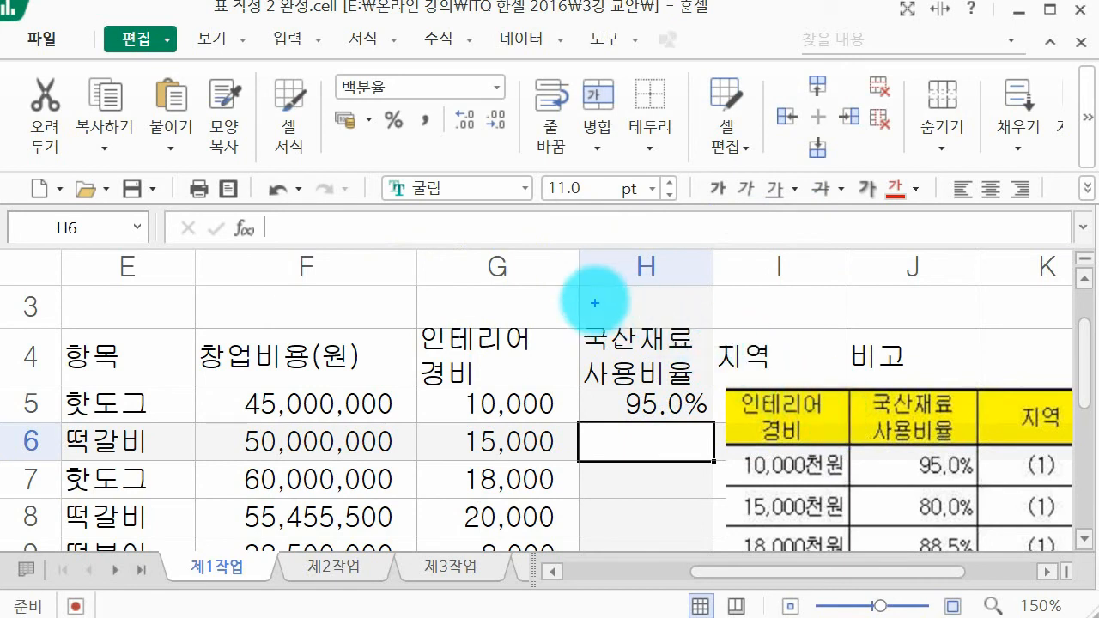
left_click_drag(591, 288, 589, 301)
left_click(626, 326)
mouse_move(665, 275)
left_mouse_down()
mouse_move(642, 298)
mouse_move(678, 340)
left_mouse_up()
left_click_drag(711, 272, 709, 321)
left_click_drag(787, 286, 777, 315)
left_click_drag(860, 245, 844, 306)
left_click_drag(814, 263, 823, 266)
left_click_drag(883, 289, 892, 291)
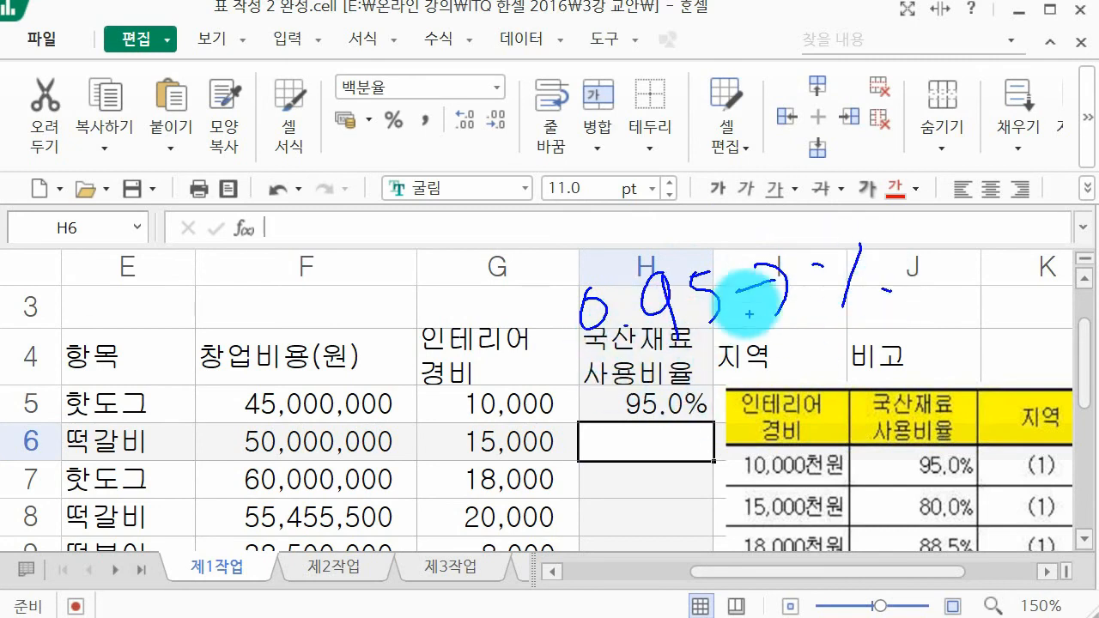
left_click_drag(708, 378, 743, 436)
left_click_drag(741, 370, 775, 421)
left_click_drag(802, 348, 805, 412)
left_click_drag(764, 371, 833, 389)
left_click_drag(924, 407, 926, 402)
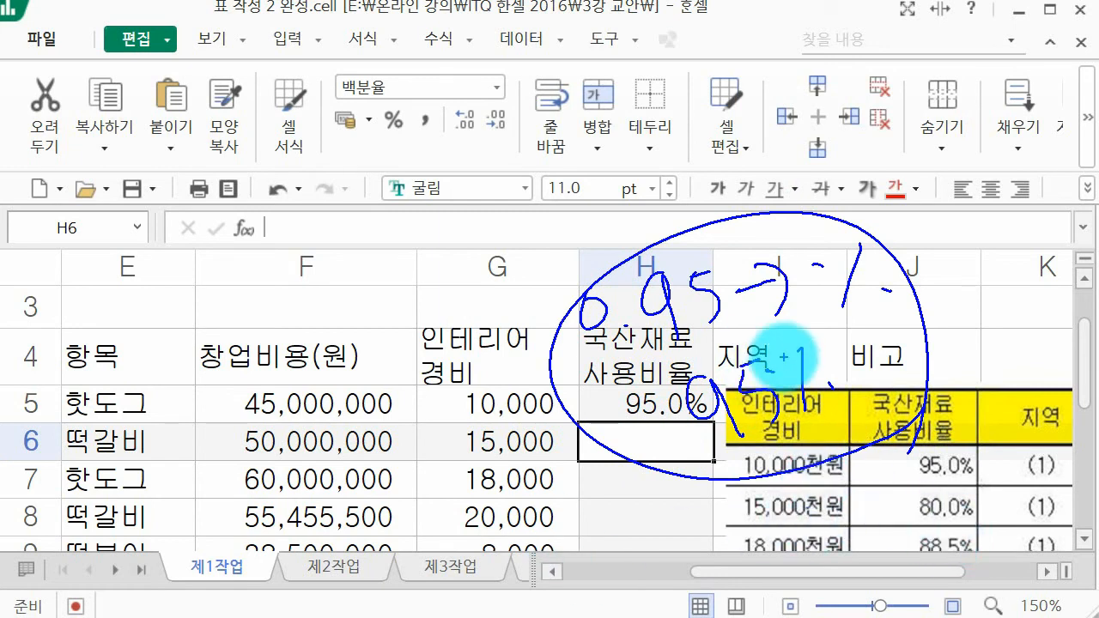
key("Escape")
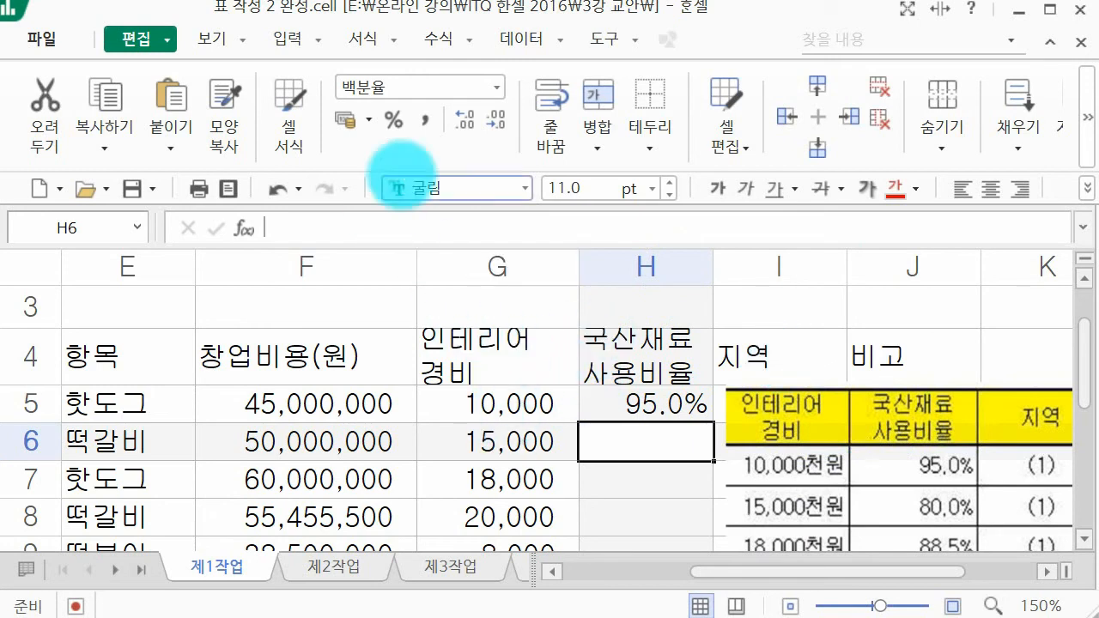
key("ctrl+2")
mouse_move(422, 140)
left_mouse_down()
mouse_move(418, 104)
mouse_move(380, 248)
left_mouse_up()
key("Escape")
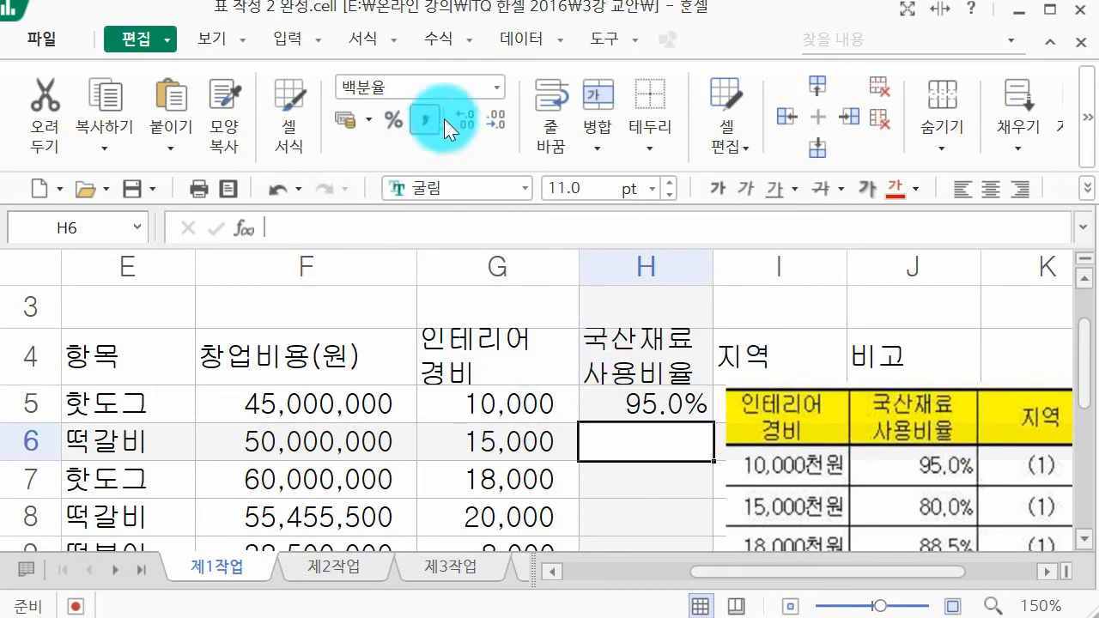
mouse_move(481, 137)
left_mouse_down()
mouse_move(446, 96)
mouse_move(432, 175)
left_mouse_up()
key("Escape")
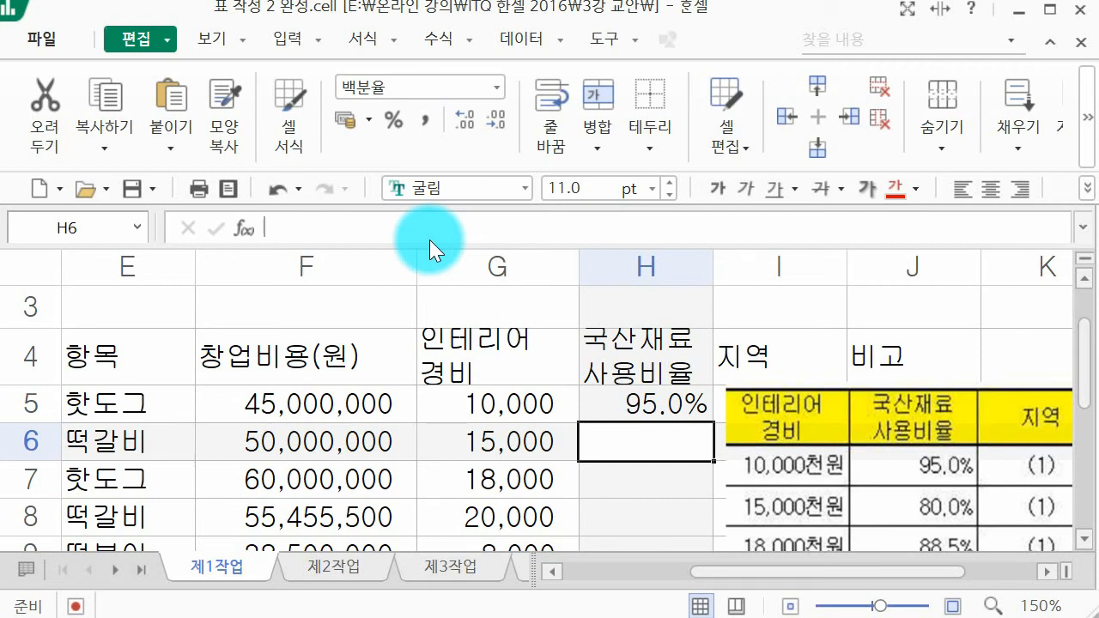
Step: Enter the second 국산재료 사용비율 value, 80.0, in cell H6
type("80.0")
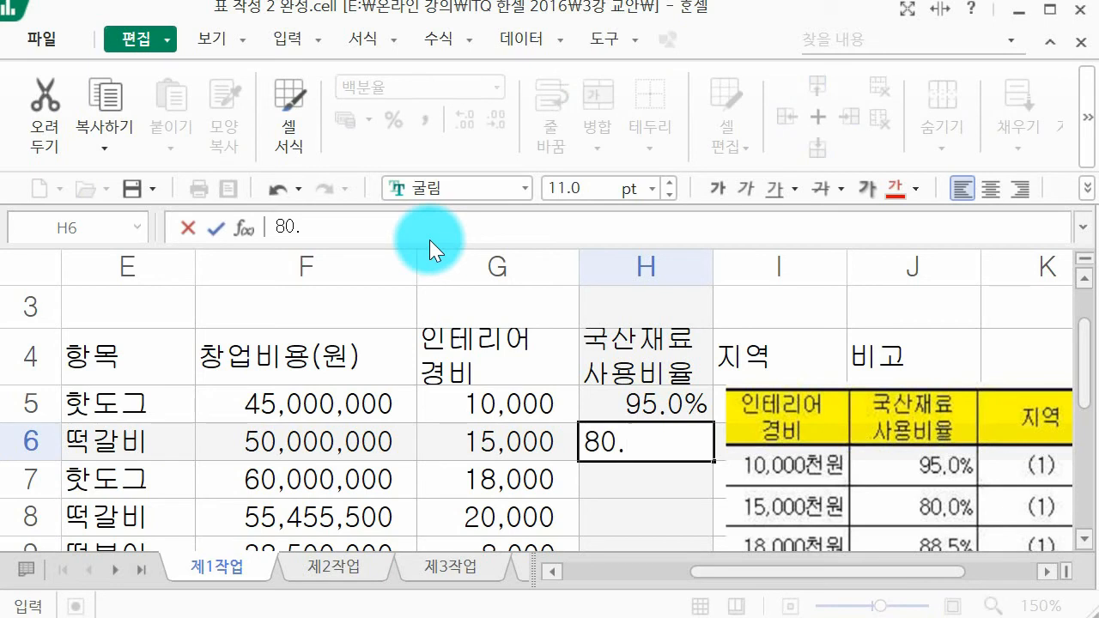
key("Return")
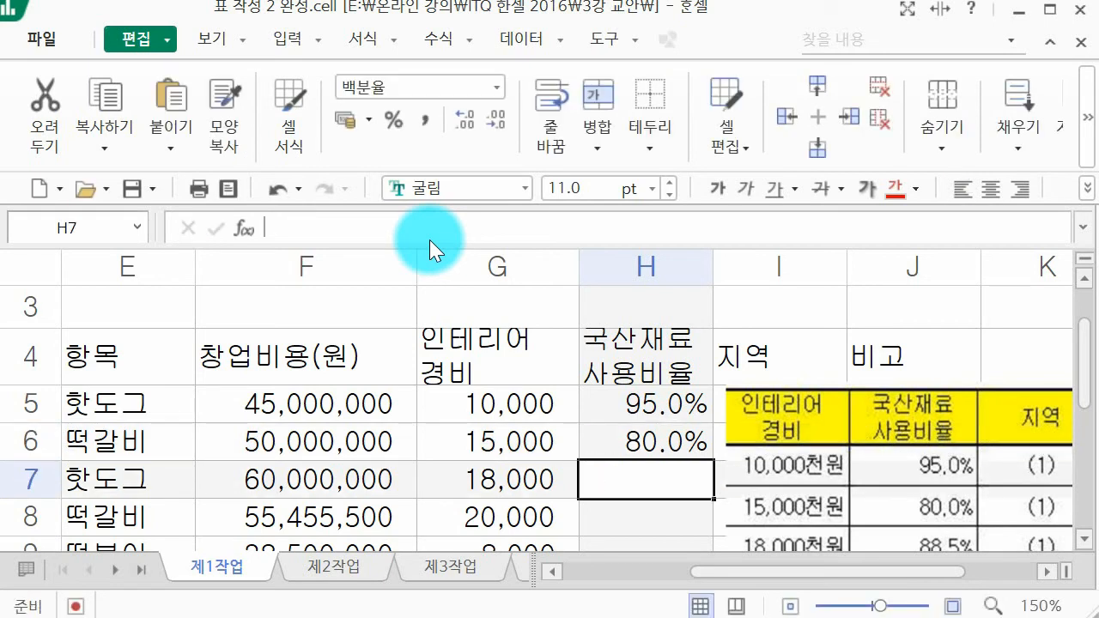
Step: Enter the 국산재료 사용비율 values 88.5, 75.5 and 70.0 in cells H7 to H9
type("88.5")
key("Return")
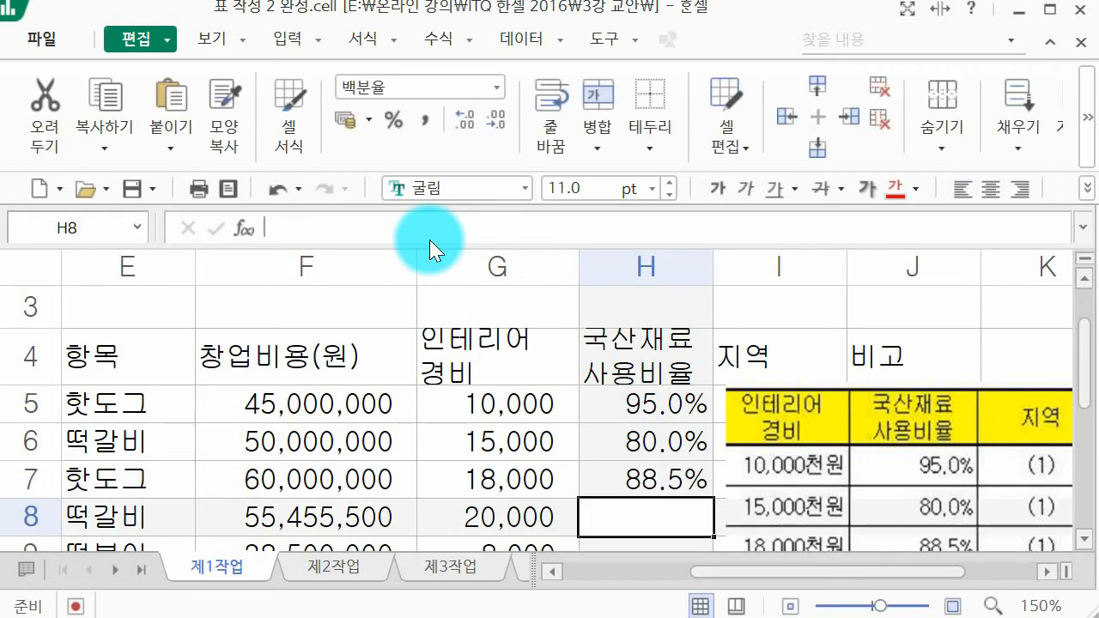
scroll(541, 336, "down", 1)
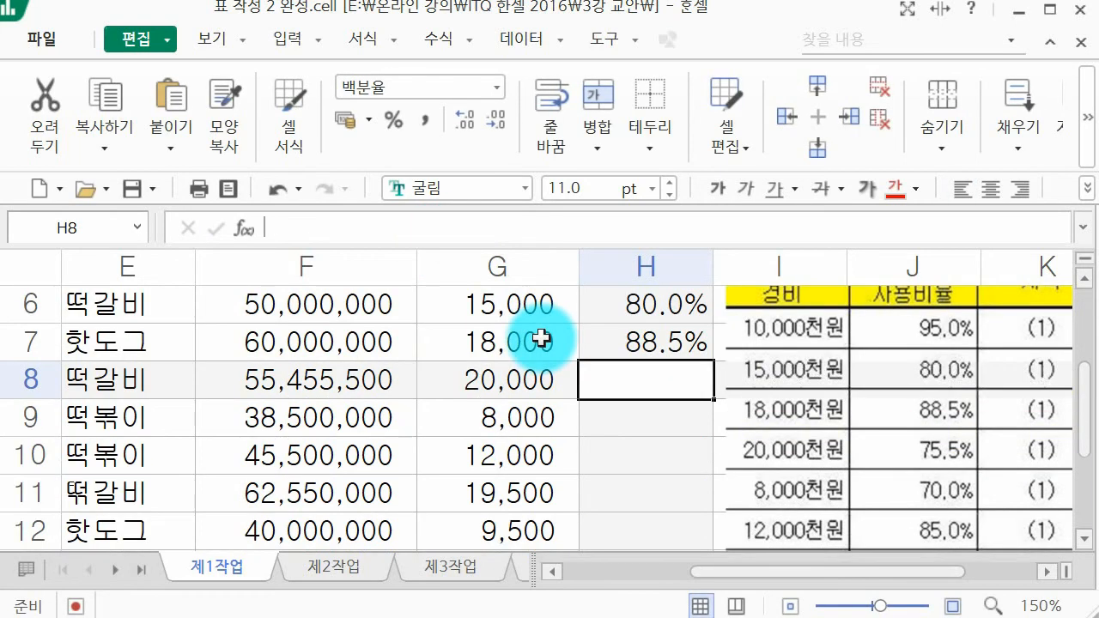
type("75.5")
key("Return")
type("70")
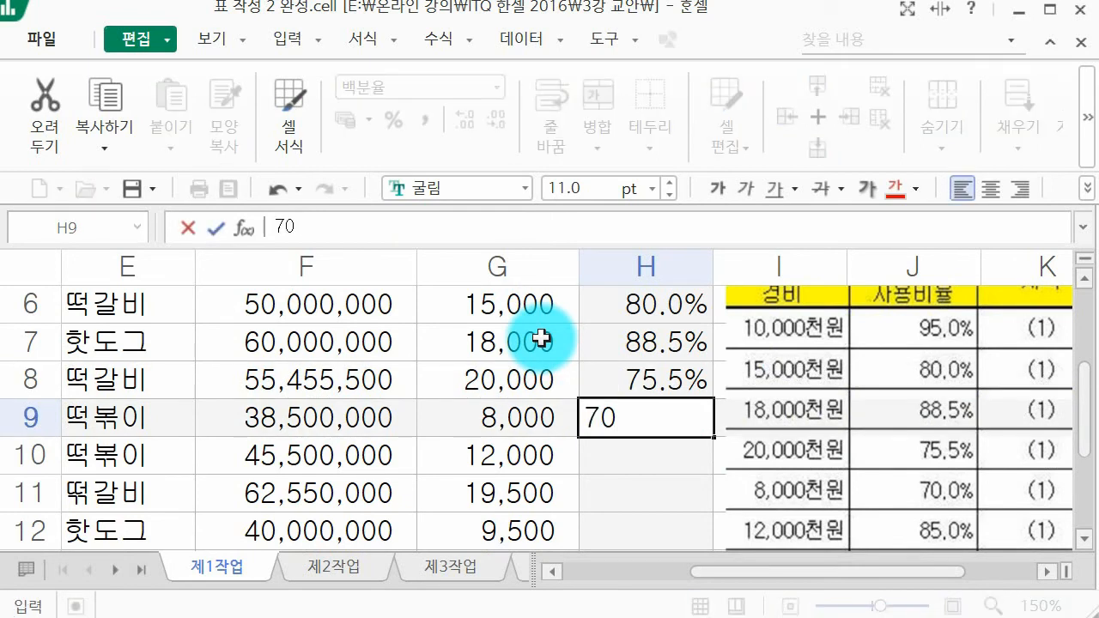
type(".0")
key("Return")
Step: Enter the remaining 국산재료 사용비율 values 85.0, 82.5 and 92.5 in cells H10 to H12
type("85")
key("Return")
scroll(613, 300, "down", 1)
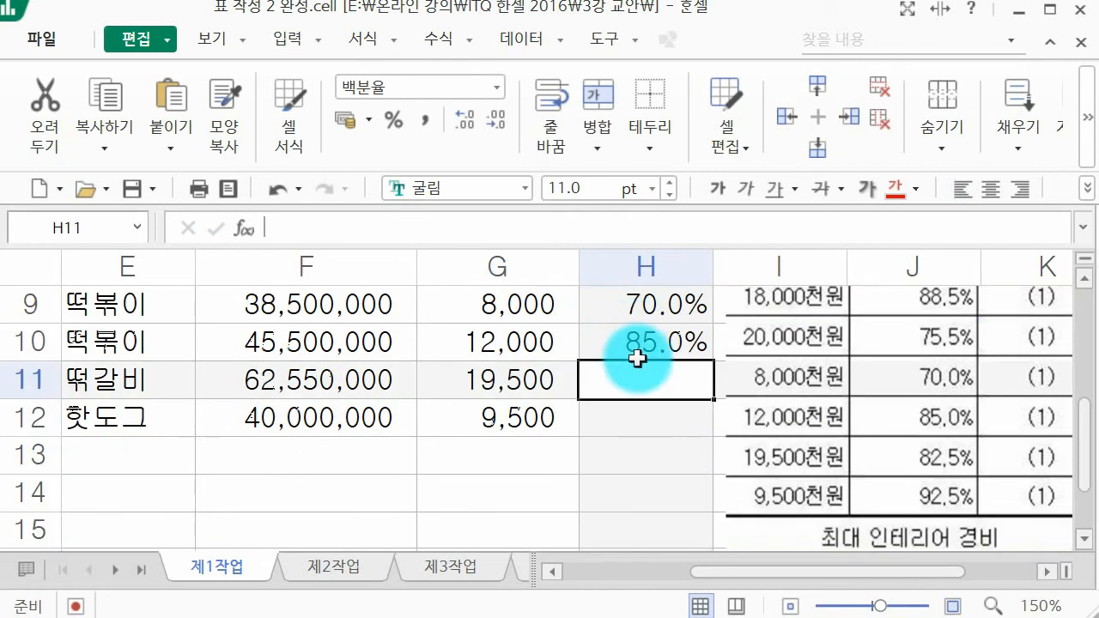
type("82.5")
key("Return")
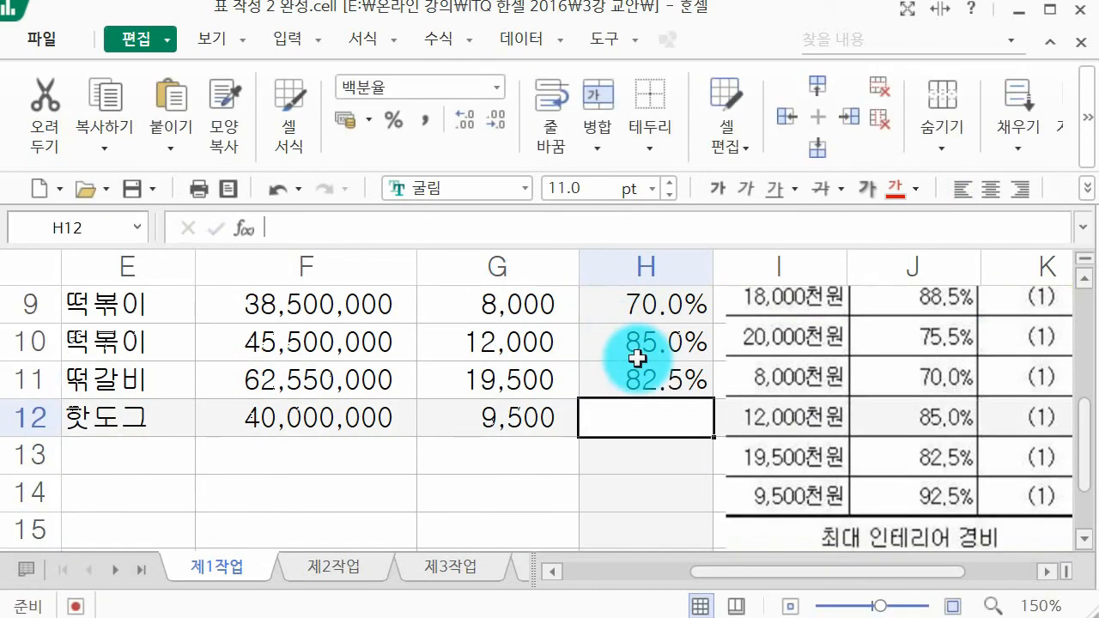
type("9")
key("BackSpace")
type("92.5")
key("Return")
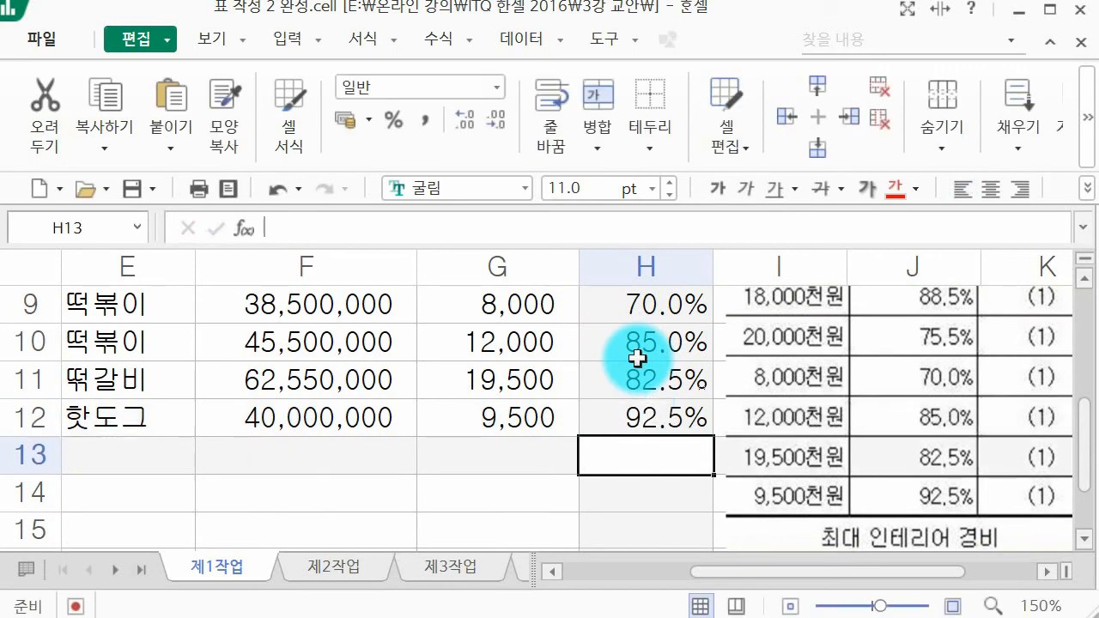
Step: Reposition the example picture and extend its left crop edge to restore the hidden columns, making it about 249 mm wide
scroll(637, 357, "up", 2)
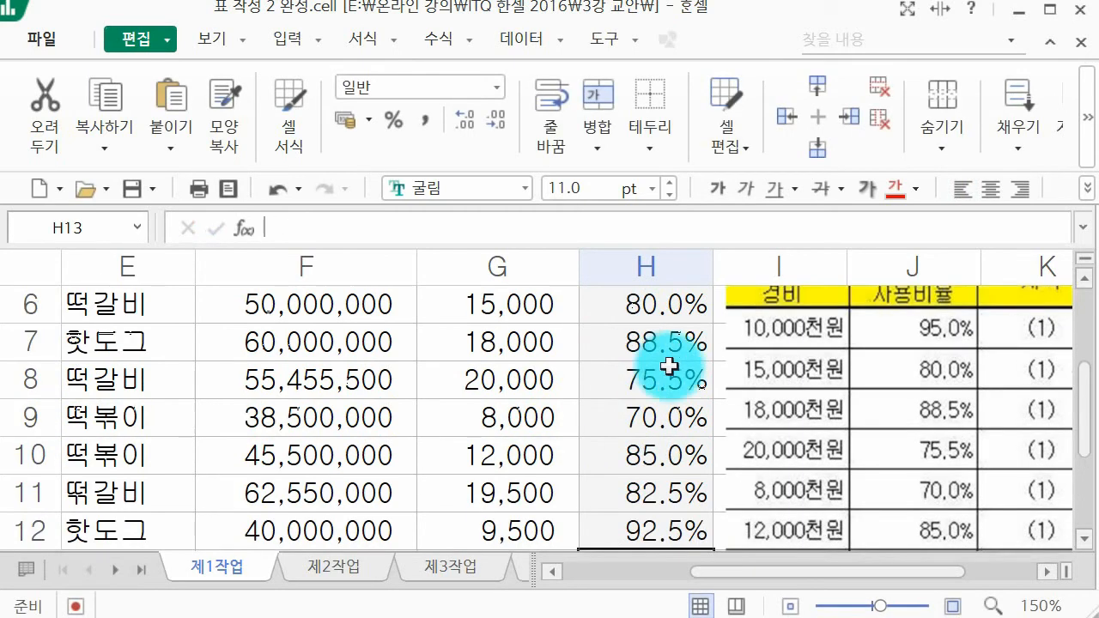
scroll(736, 388, "down", 2)
left_click(788, 391)
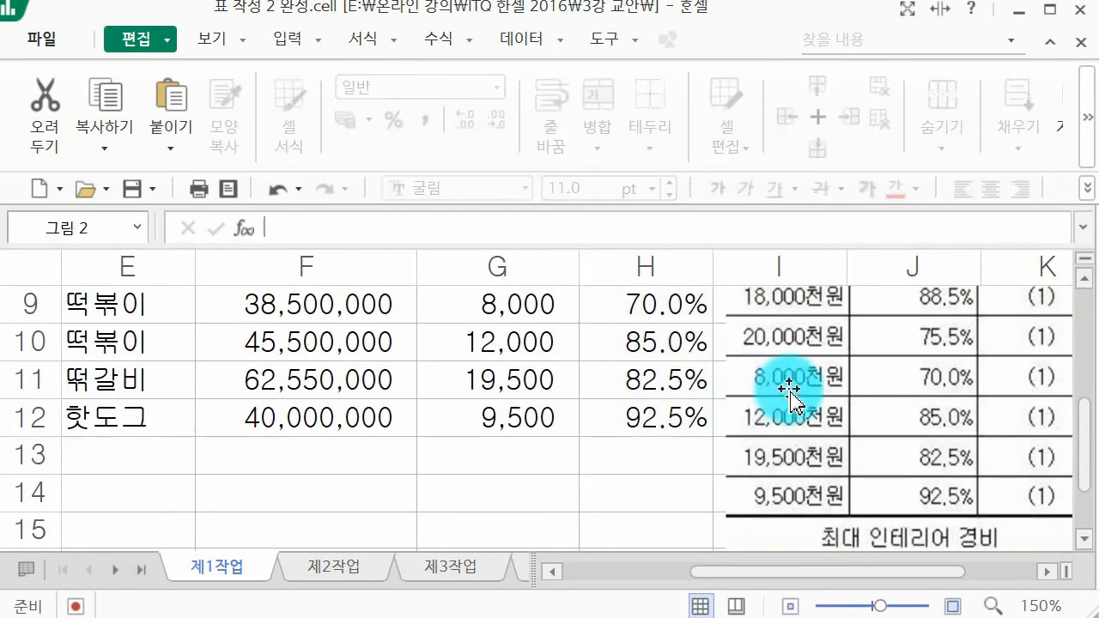
left_click_drag(851, 453, 821, 305)
left_click_drag(822, 432, 844, 405)
left_click(898, 126)
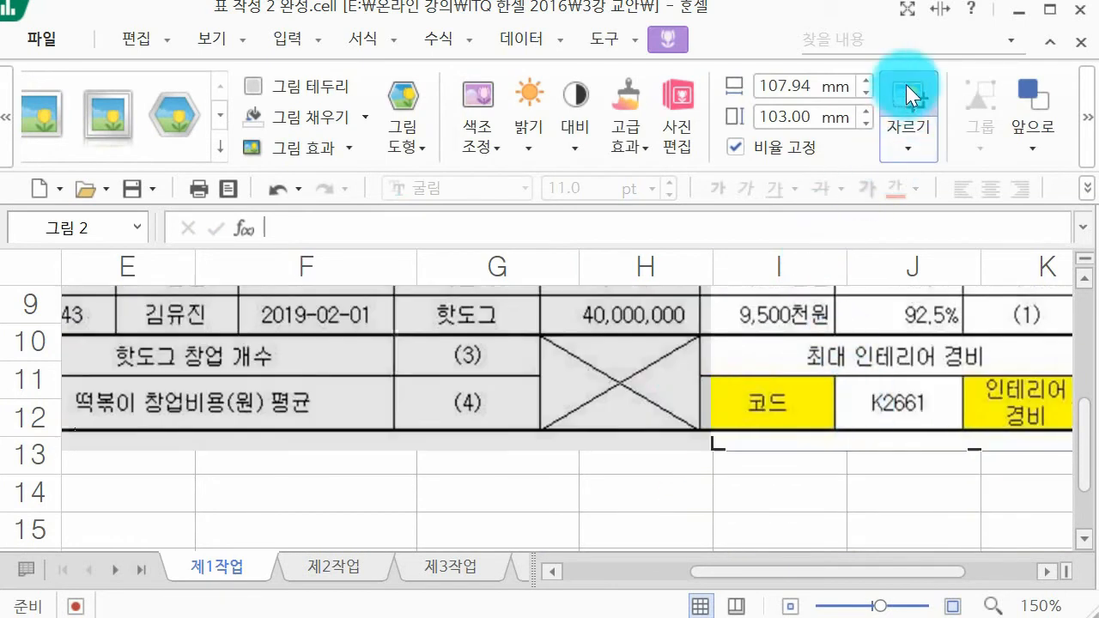
scroll(702, 392, "up", 1)
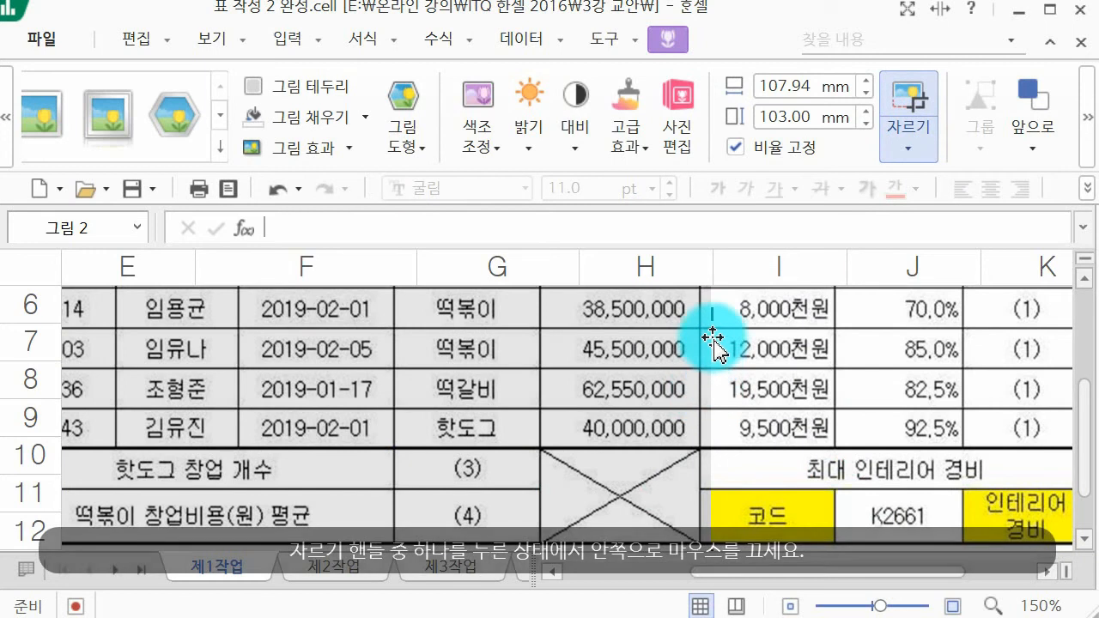
left_click_drag(711, 313, 29, 400)
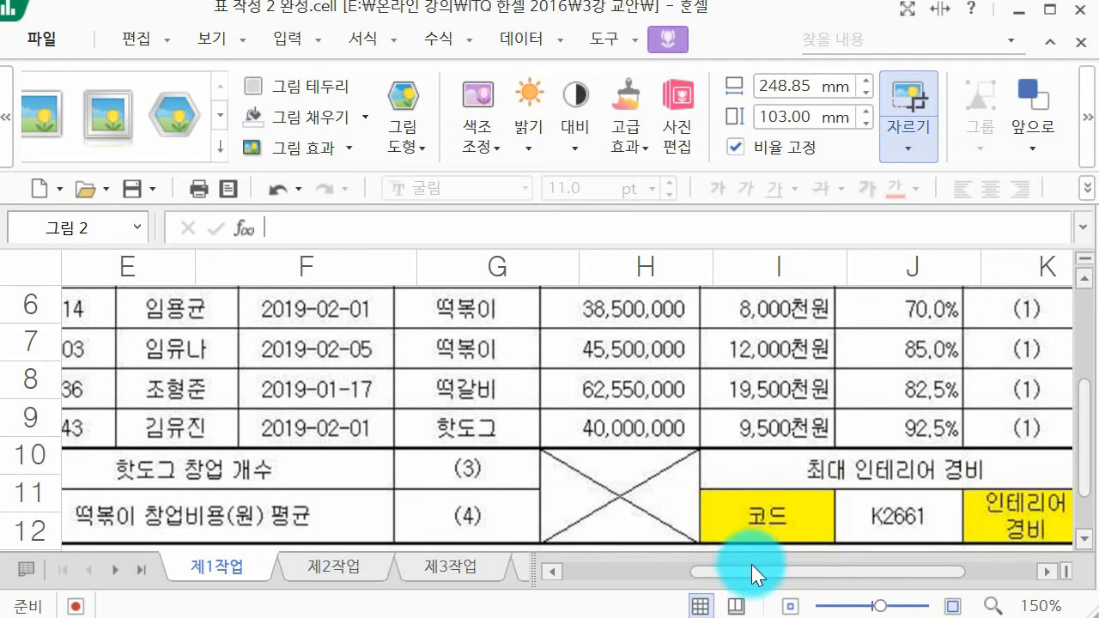
left_click_drag(752, 567, 663, 568)
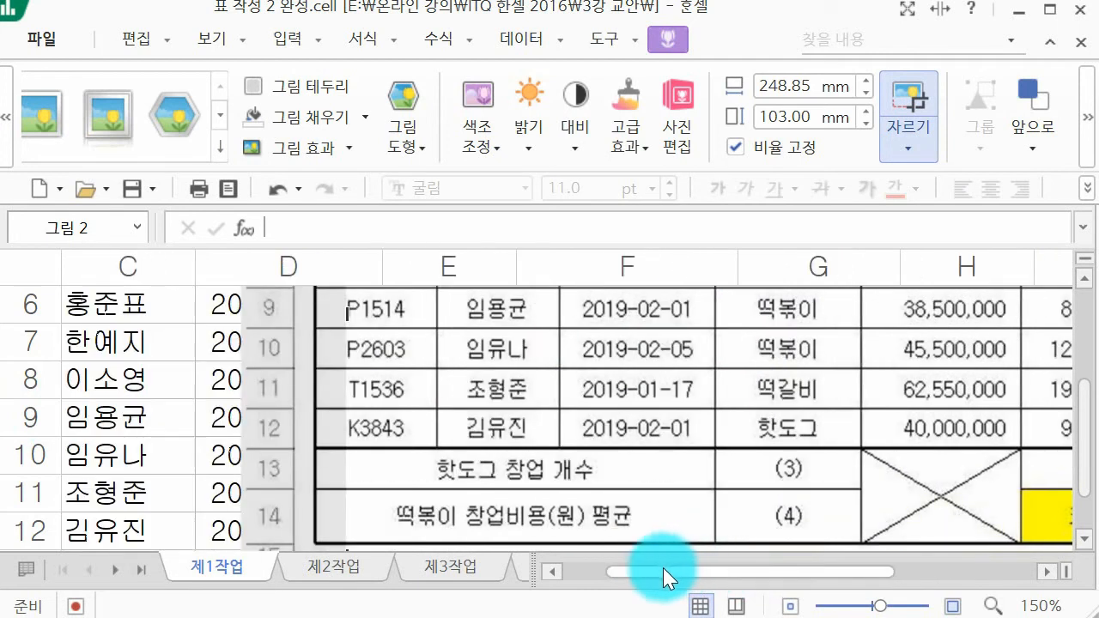
scroll(355, 533, "down", 1)
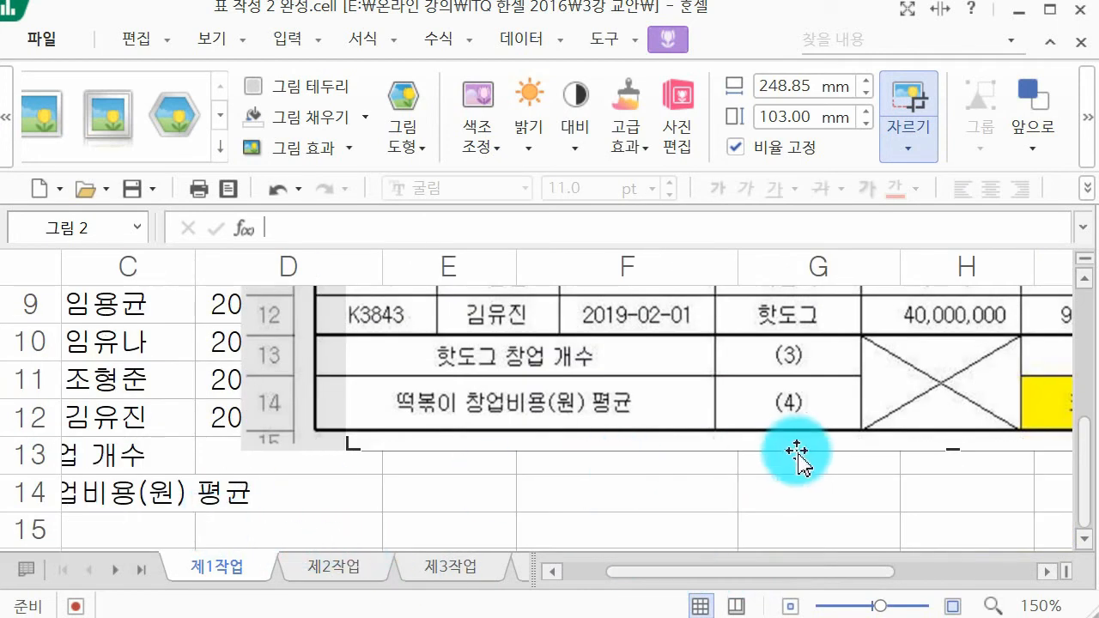
Step: Finish cropping the example picture, reduce its height to about 89 mm and place it clear of rows 13 and 14
left_click_drag(792, 572, 879, 569)
left_click(640, 507)
left_click_drag(645, 370, 417, 414)
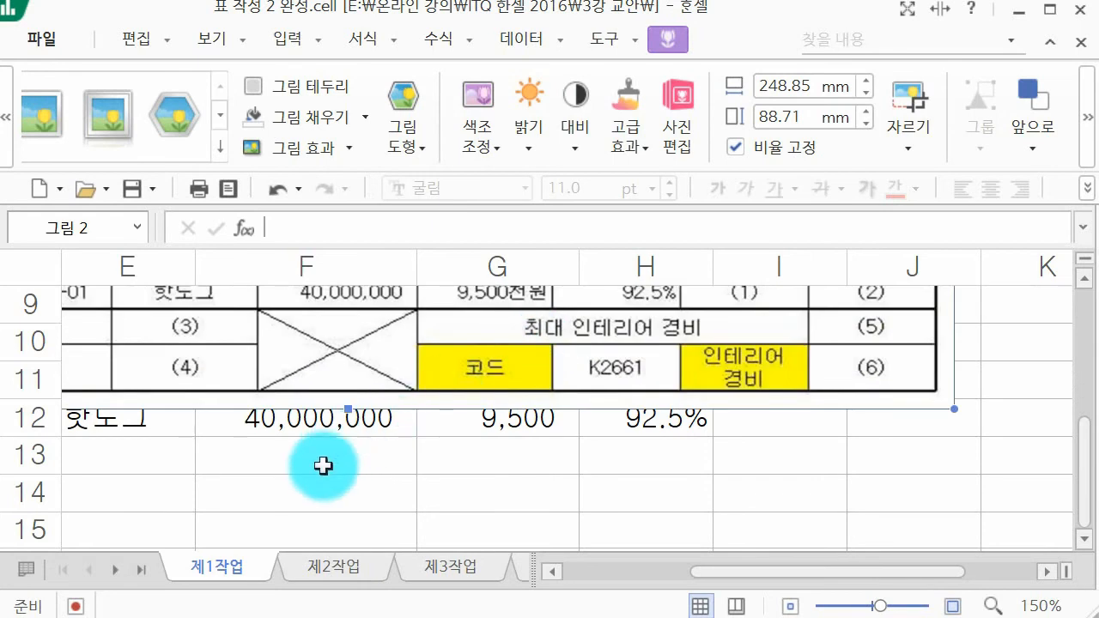
Step: Enter 최대 인테리어 경비 in cell G13, 코드 in G14 and K2661 in H14
left_click(507, 458)
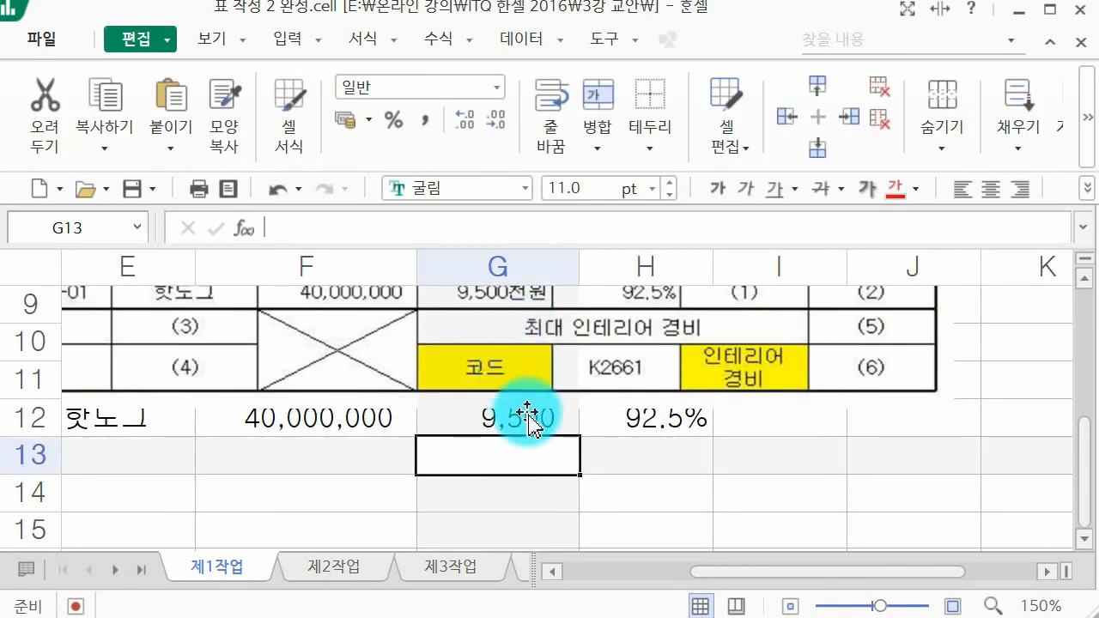
type("최대 인테리어 경비")
key("Return")
type("코드")
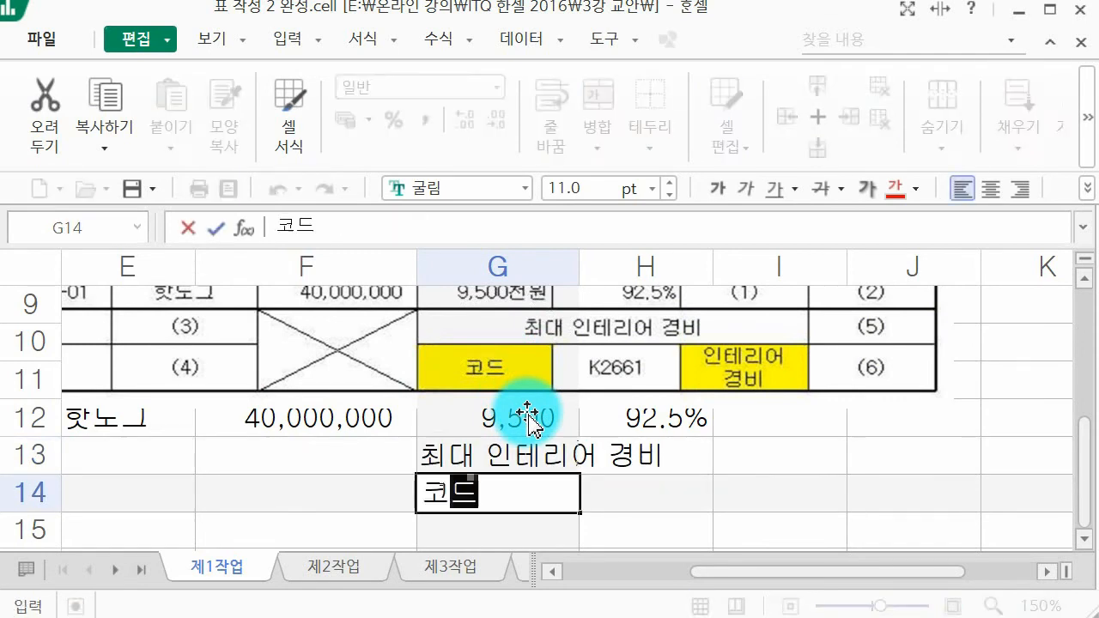
key("Tab")
type("K")
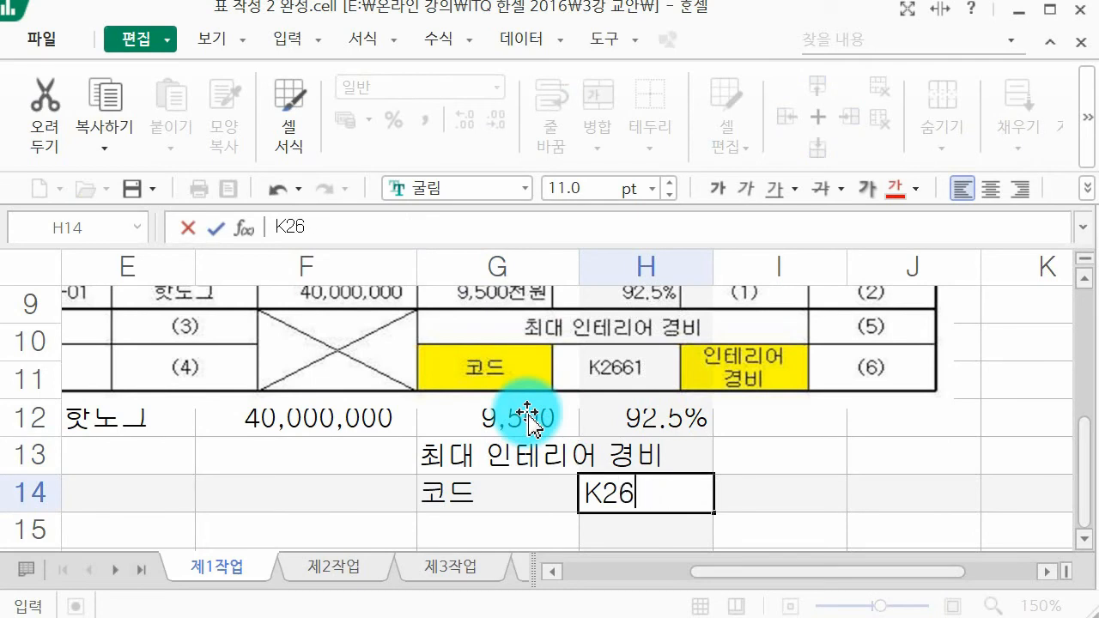
type("2661")
key("Tab")
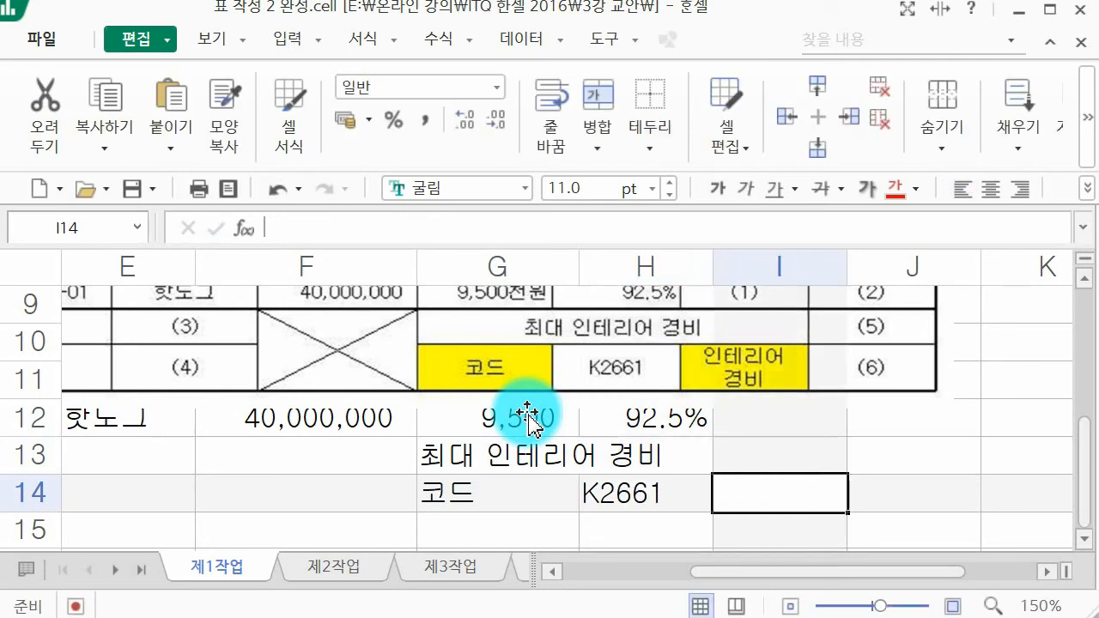
Step: Enter 인테리어 경비 in cell I14 with a line break between the two words
type("인ㅌㅓㄹㅣ")
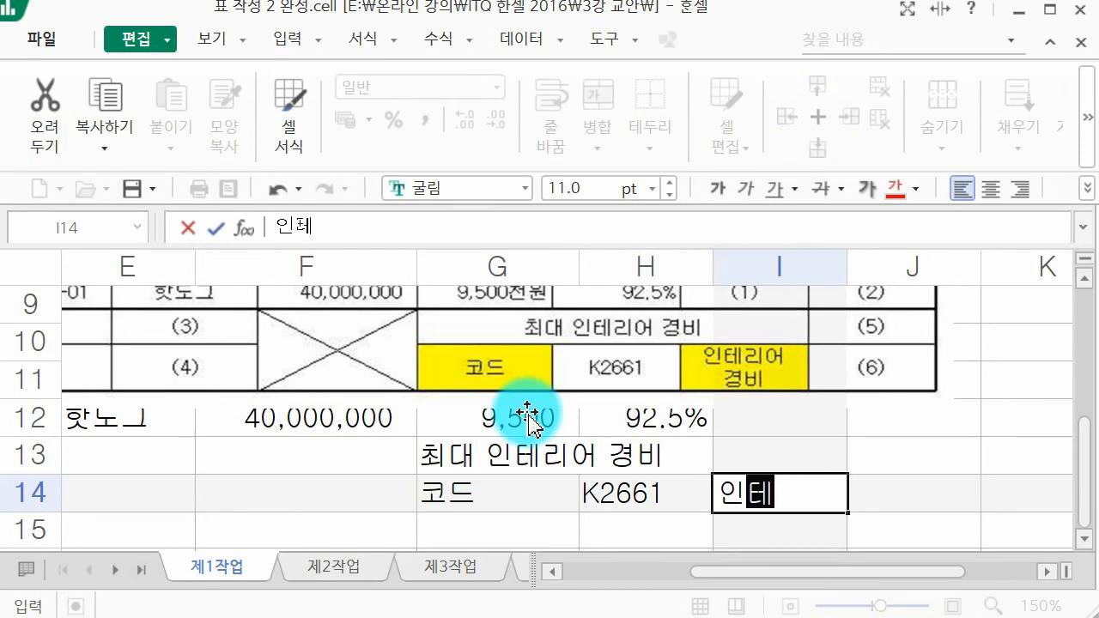
type("어")
key("alt+Return")
type("ㄱ")
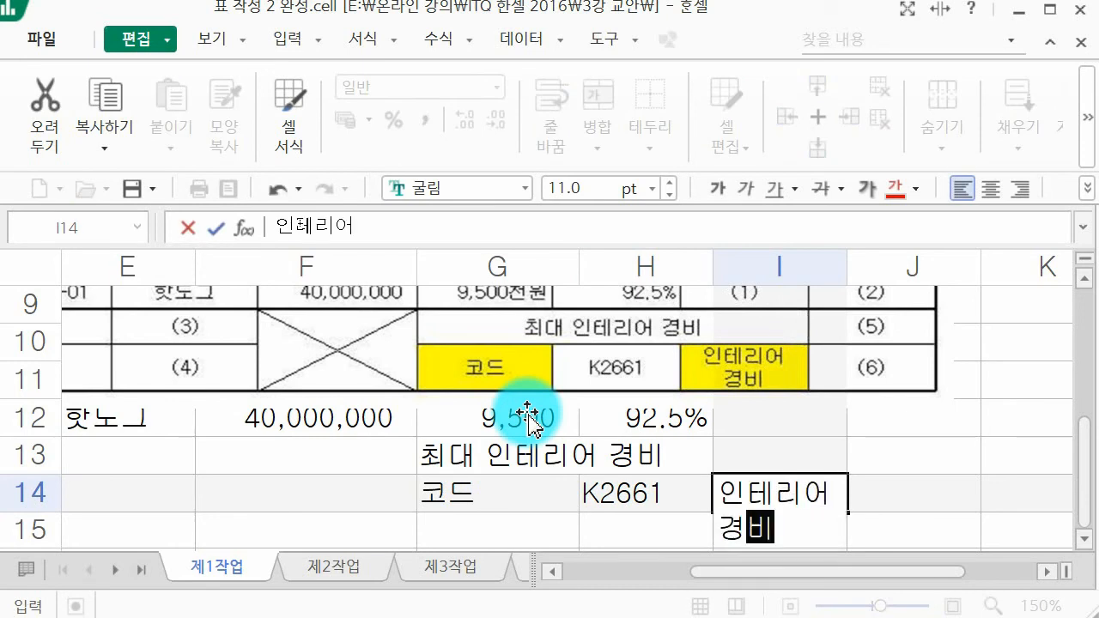
type("ㅕㅇㅂㅣ")
key("Return")
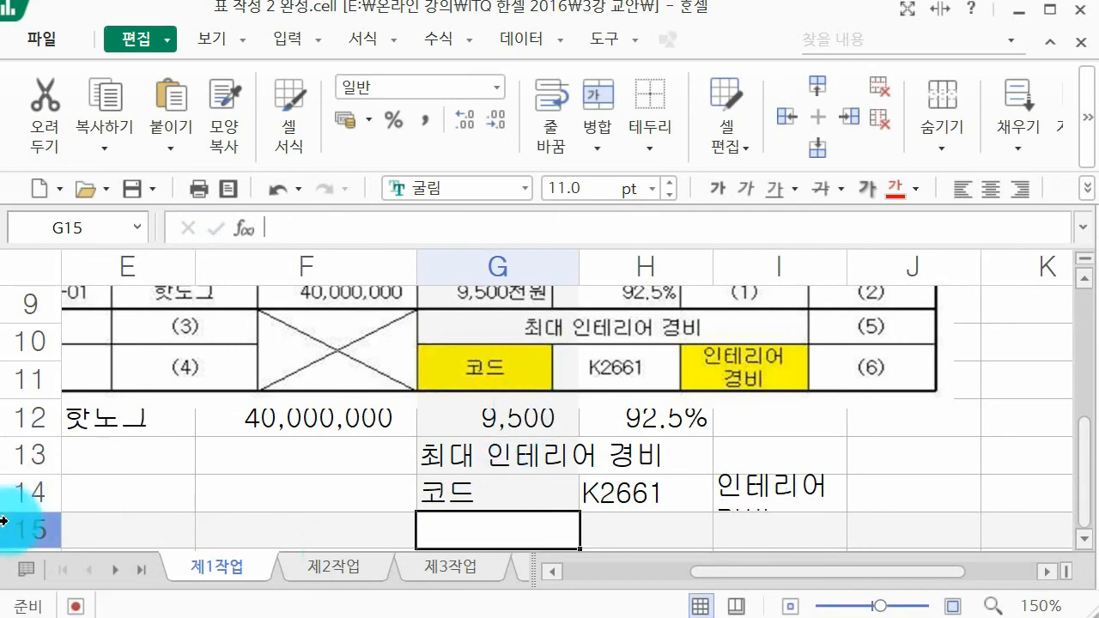
Step: Set the height of row 14 to 33 to make room for the two-line label
left_click(24, 506)
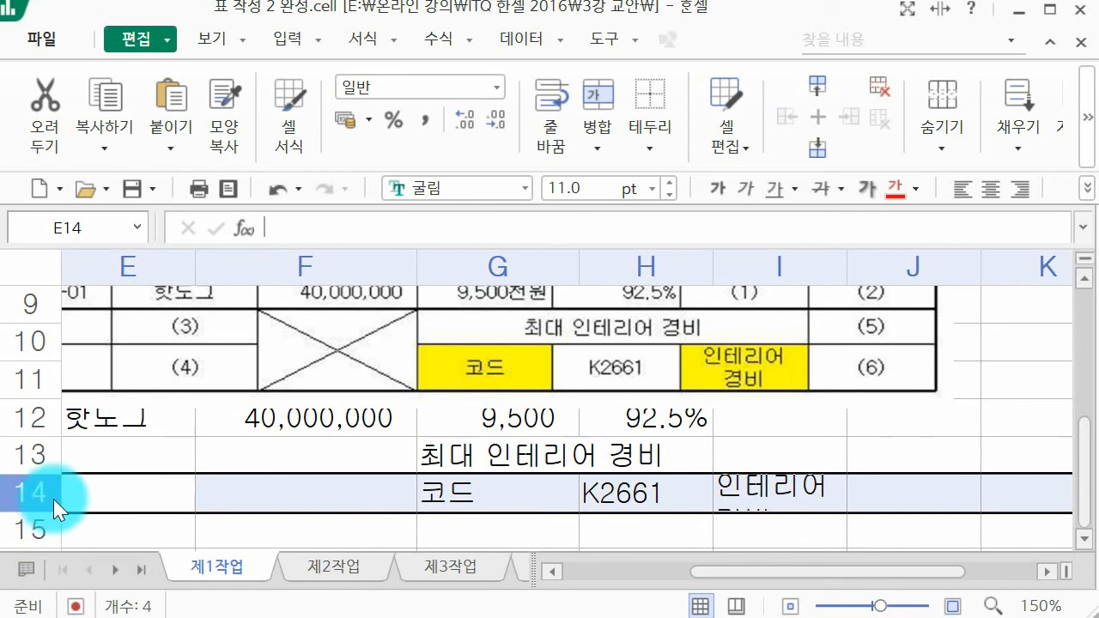
right_click(53, 499)
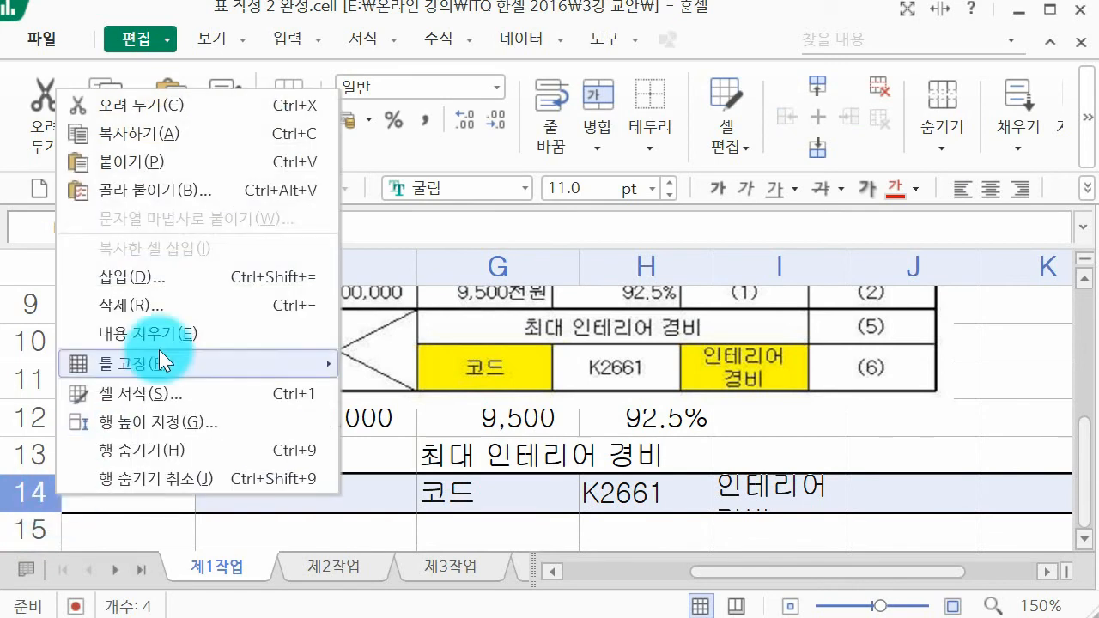
left_click(190, 420)
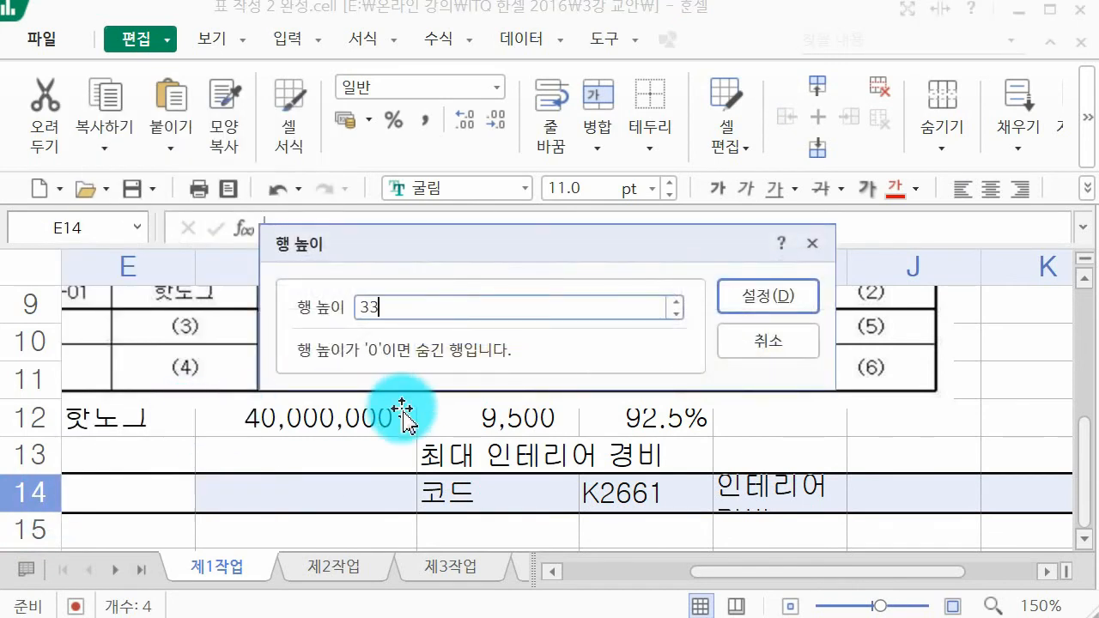
key("Return")
Step: Delete the example picture from the sheet
scroll(439, 429, "up", 4)
left_click(485, 412)
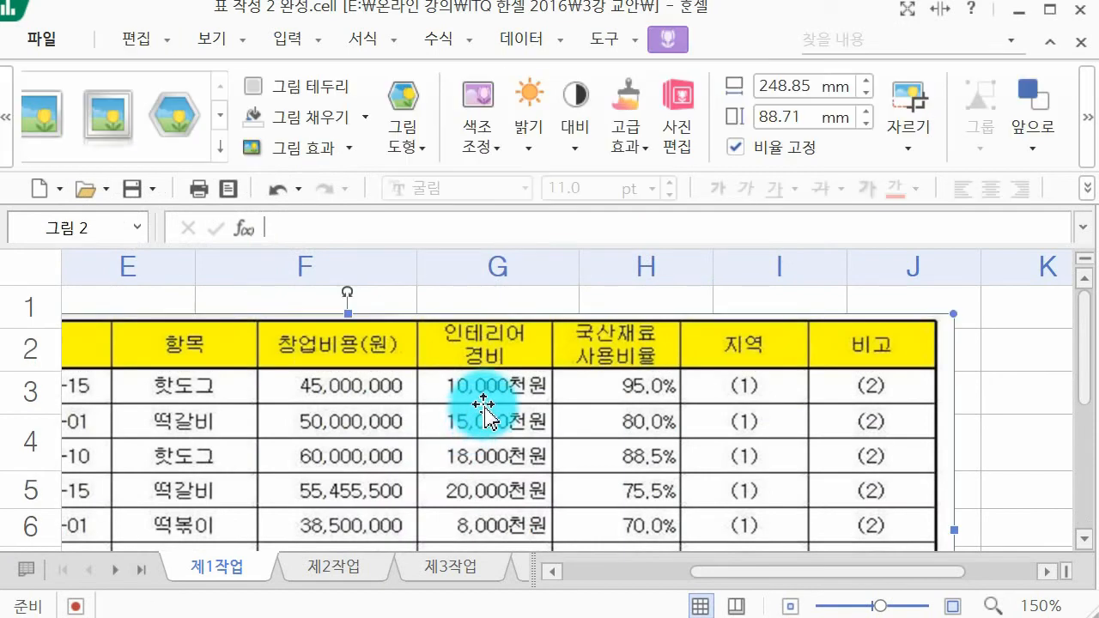
key("Delete")
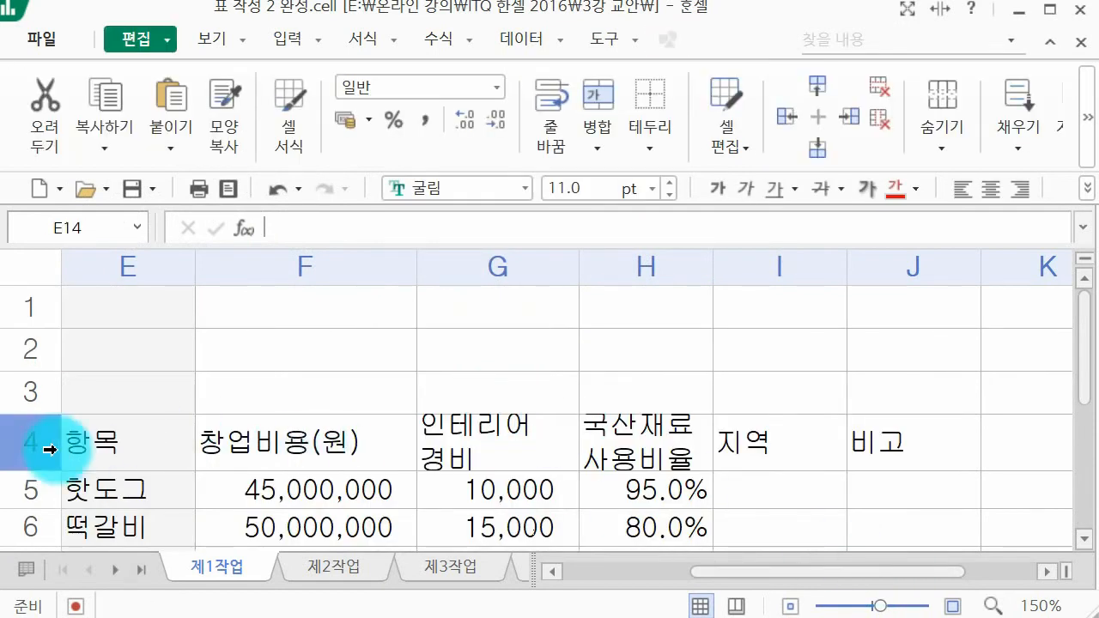
Step: Slightly increase the height of header row 4 to give its two-line headings more room
left_click(49, 450)
right_click(74, 444)
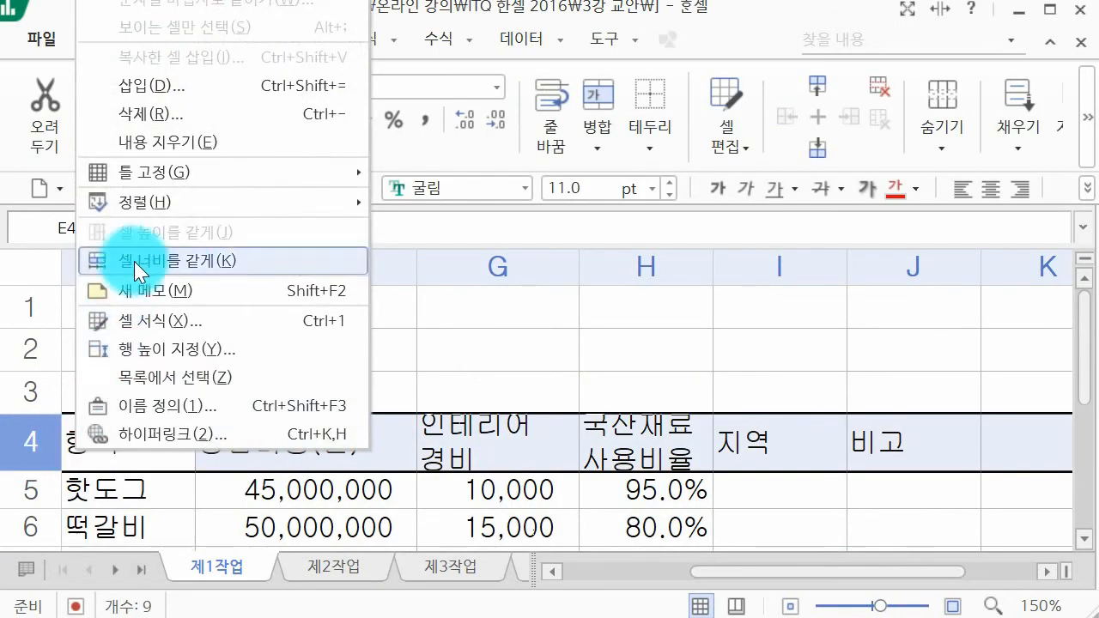
left_click(179, 347)
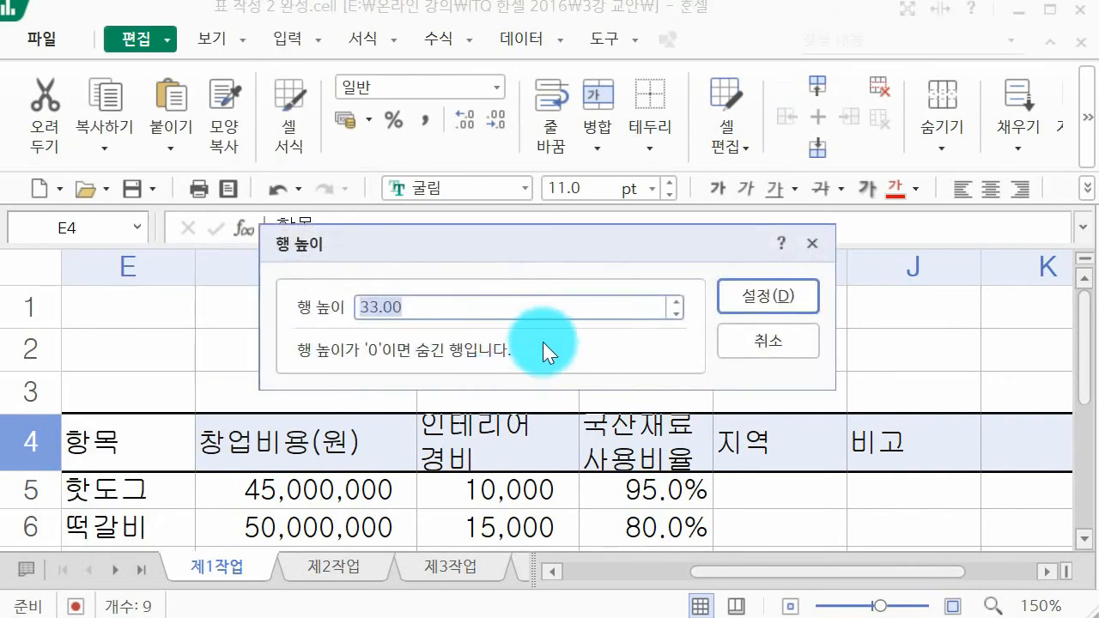
key("Return")
left_click(635, 451)
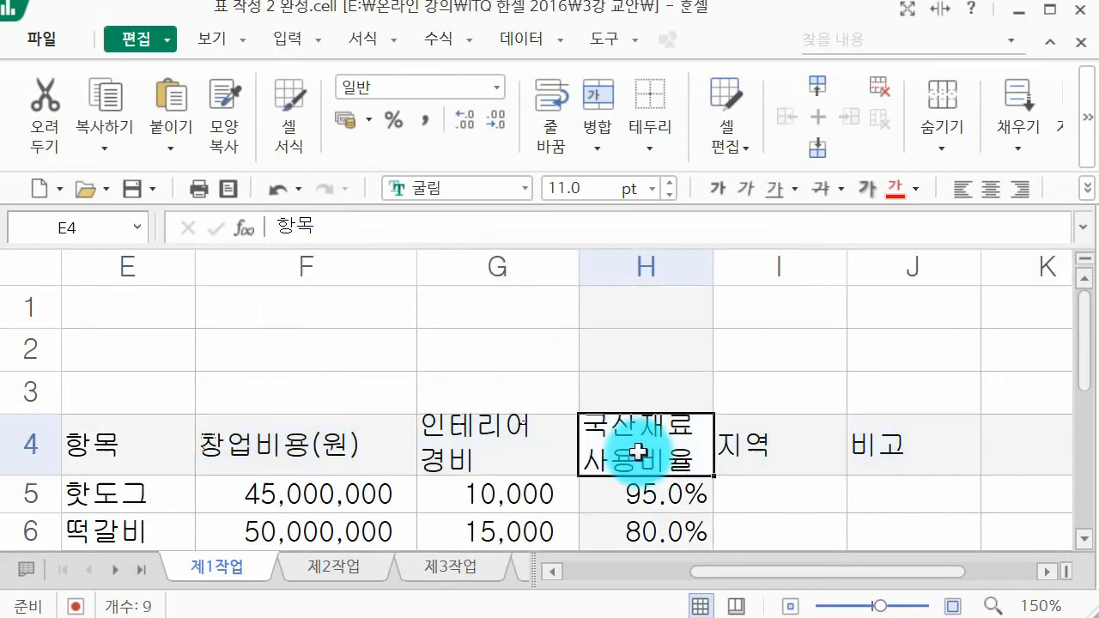
Step: Set the height of header row 4 to 37
left_click(29, 429)
right_click(40, 423)
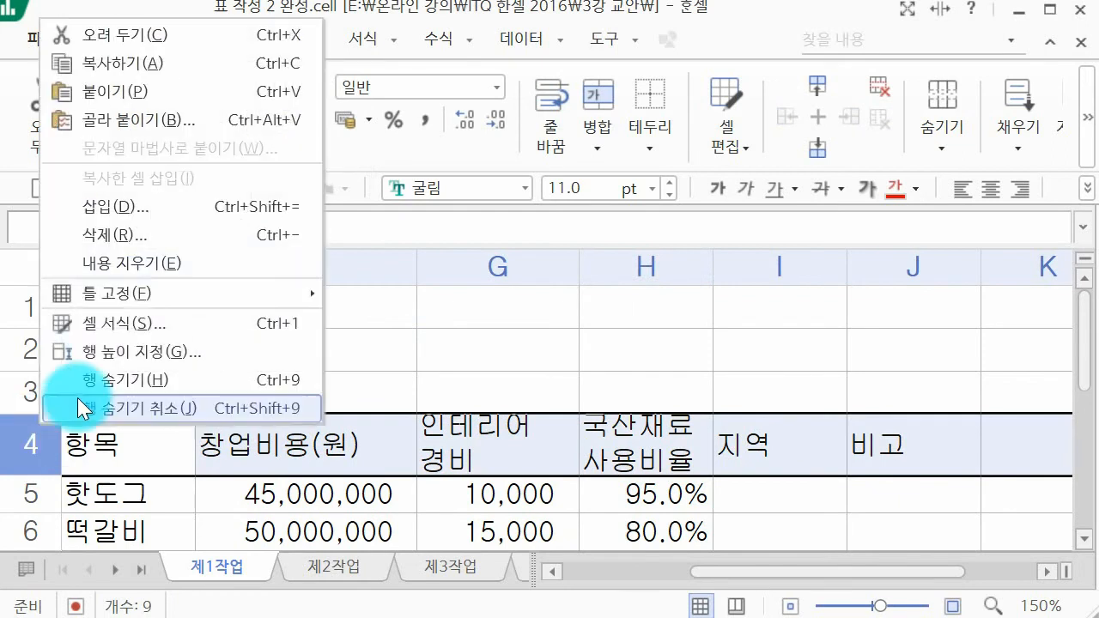
left_click(119, 339)
type("37")
key("Return")
left_click(590, 371)
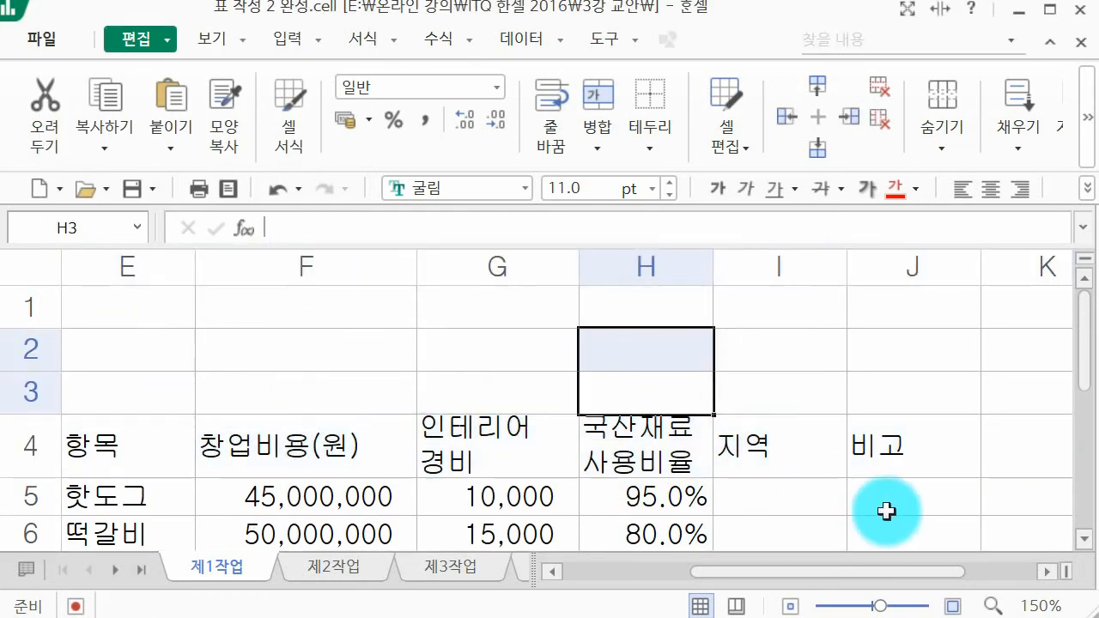
Step: Set the height of header row 4 to 40 to fit the two-line headings
left_click(786, 500)
left_click_drag(833, 565, 756, 565)
left_click(30, 445)
right_click(31, 443)
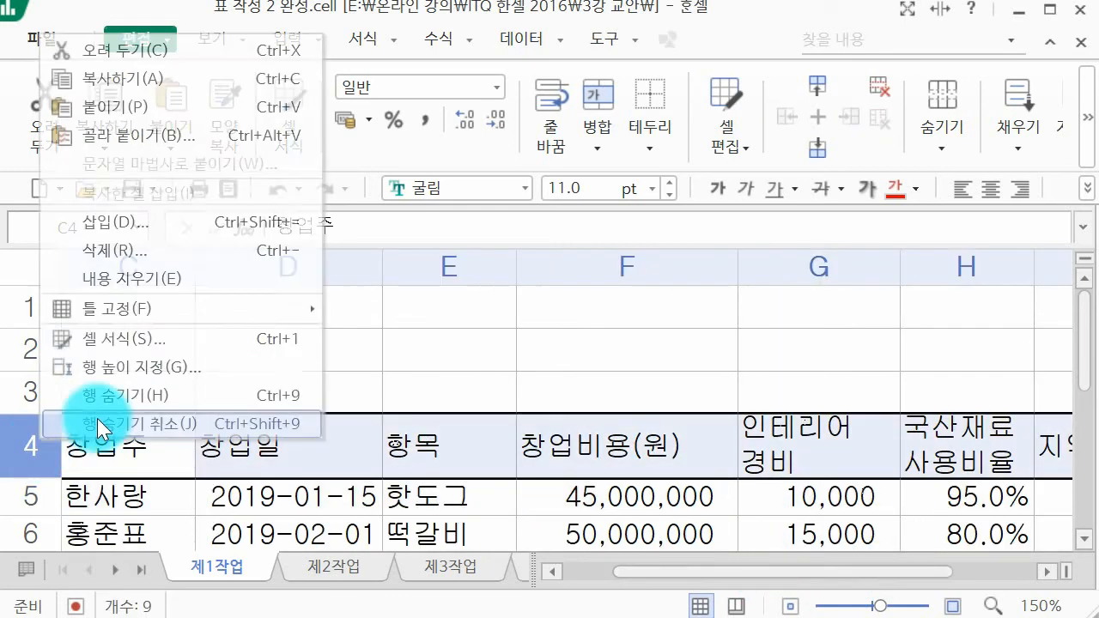
left_click(186, 365)
type("40")
key("Return")
left_click(728, 422)
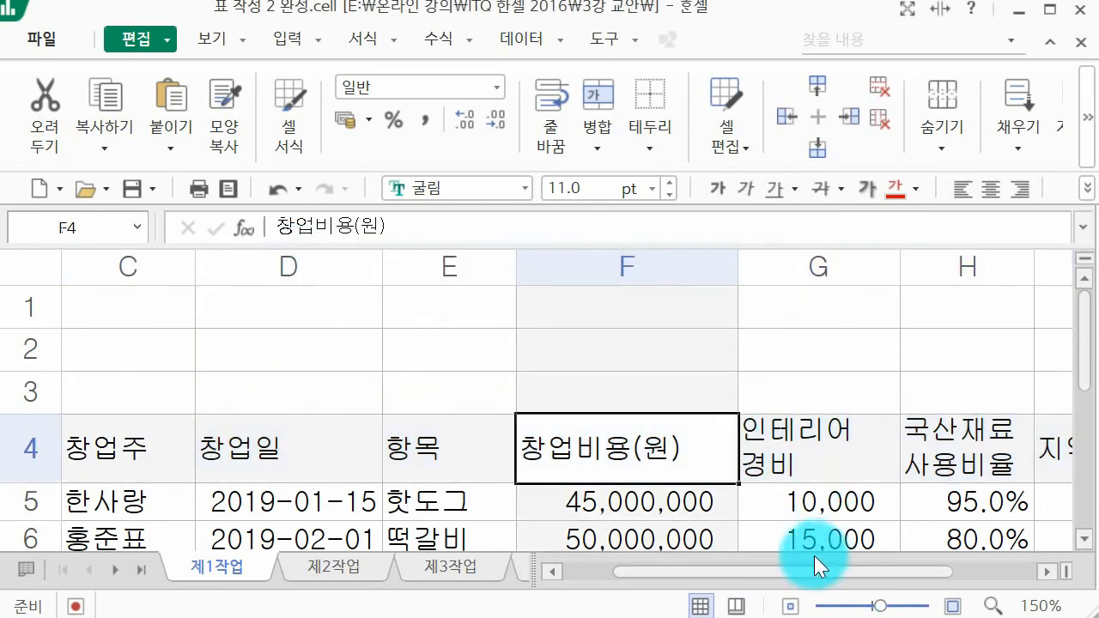
left_click_drag(798, 564, 636, 561)
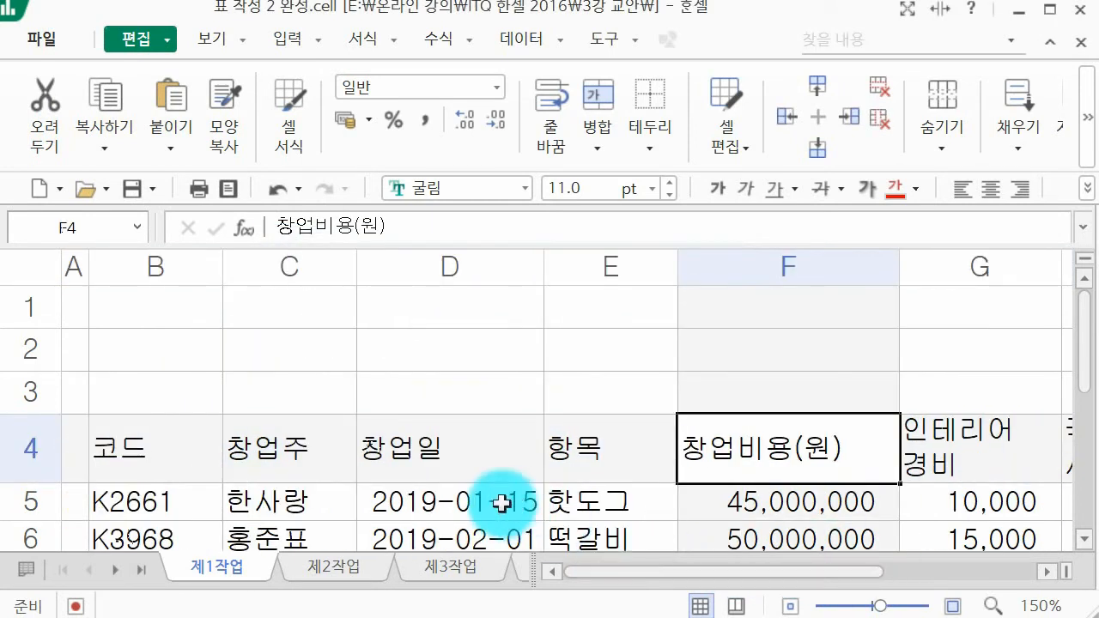
scroll(501, 502, "down", 2)
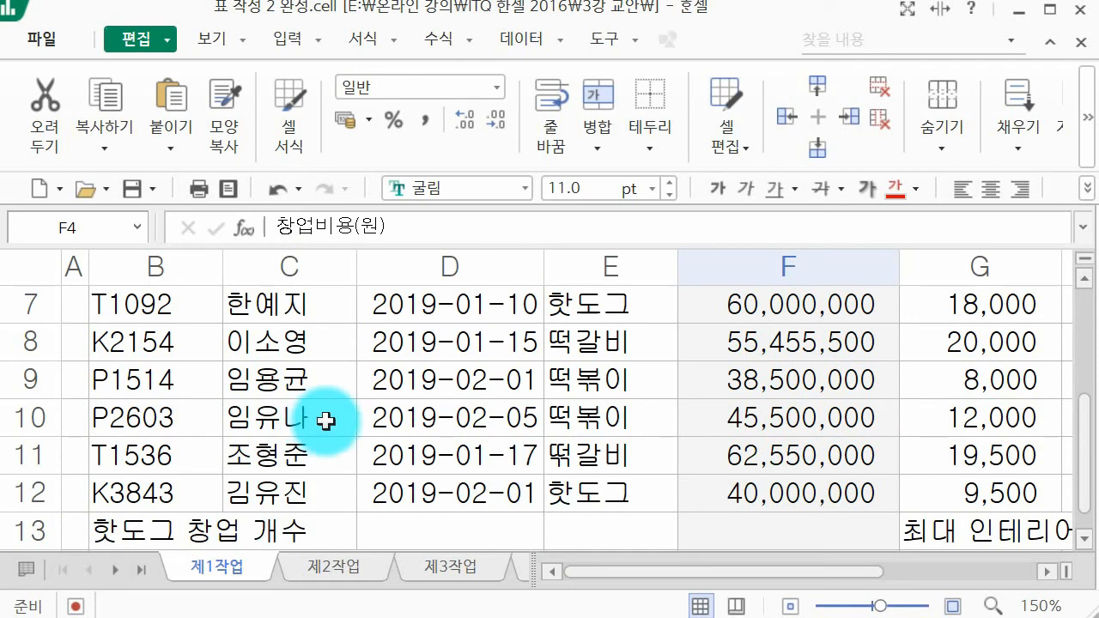
Step: Set the height of summary row 14 to 40 to fit its two-line label
scroll(325, 421, "down", 1)
scroll(325, 421, "down", 3)
scroll(332, 417, "up", 1)
scroll(346, 420, "down", 1)
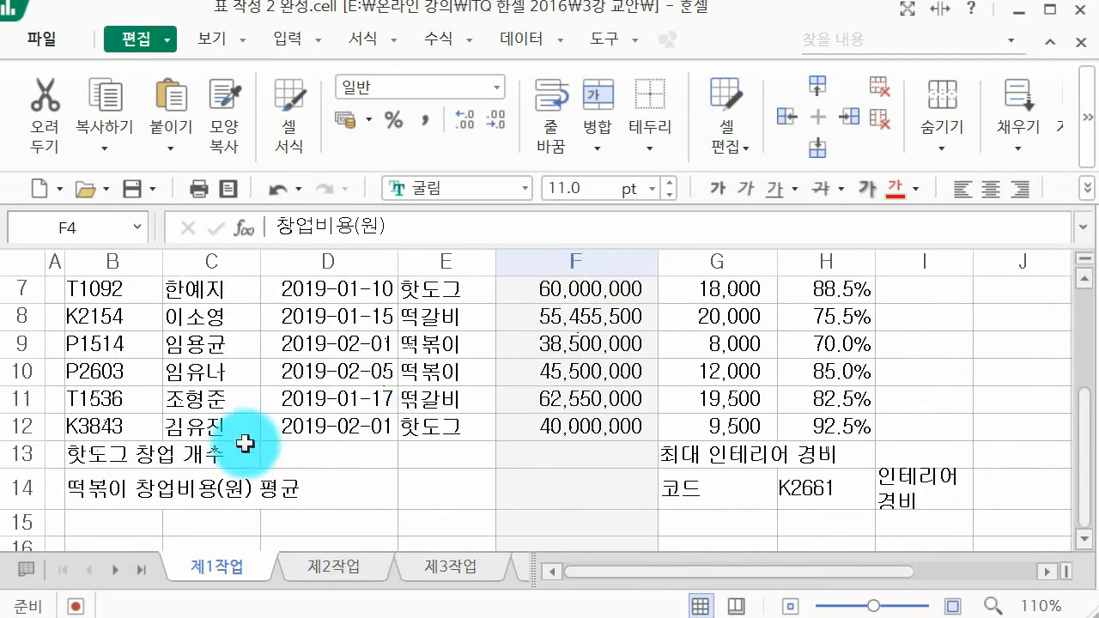
left_click(20, 487)
right_click(21, 487)
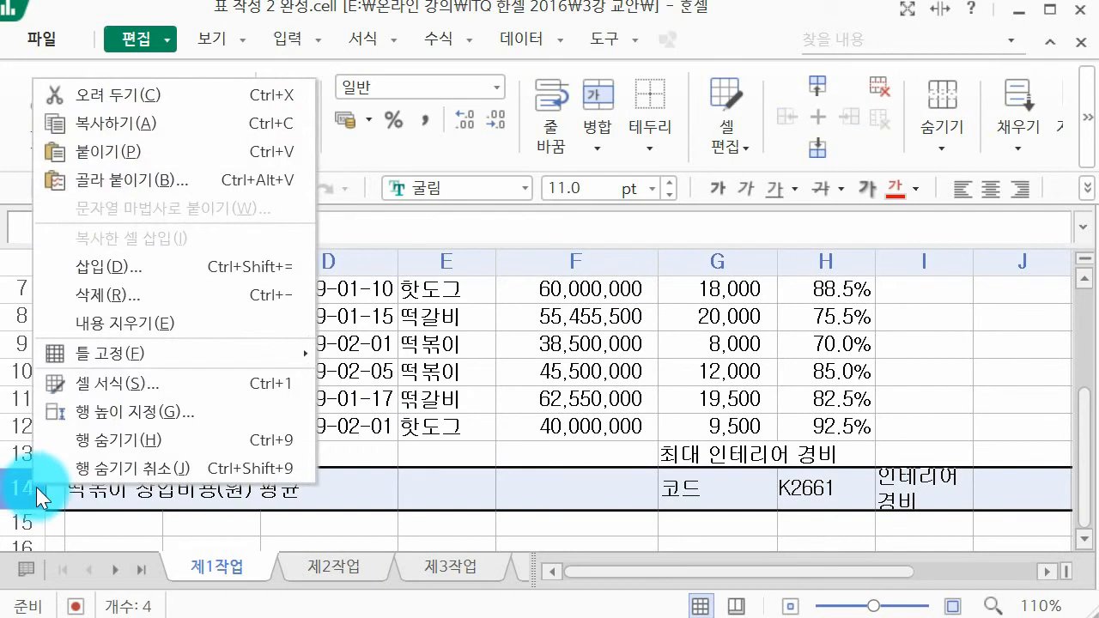
left_click(126, 411)
type("45,0")
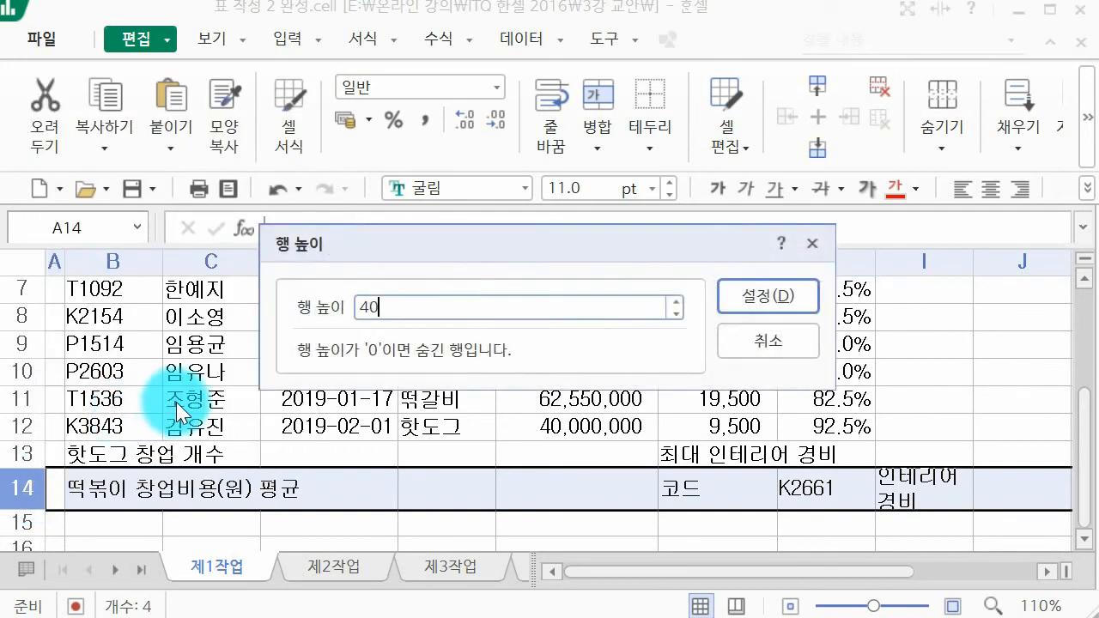
key("Return")
Step: Save the finished table in the current workbook file
scroll(270, 405, "up", 2)
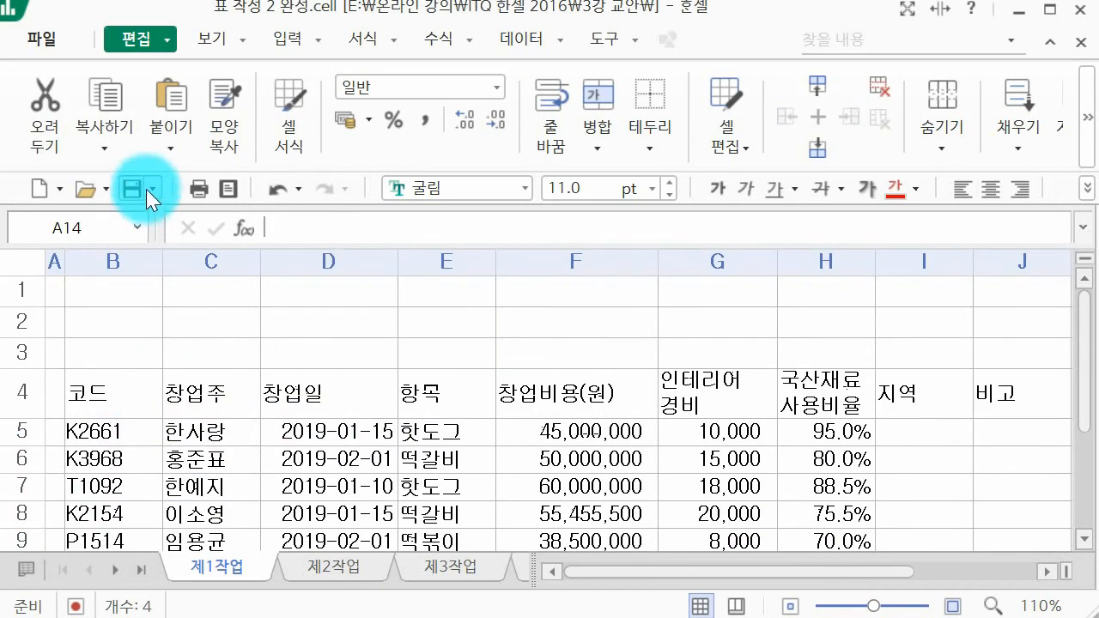
left_click(148, 189)
left_click(131, 189)
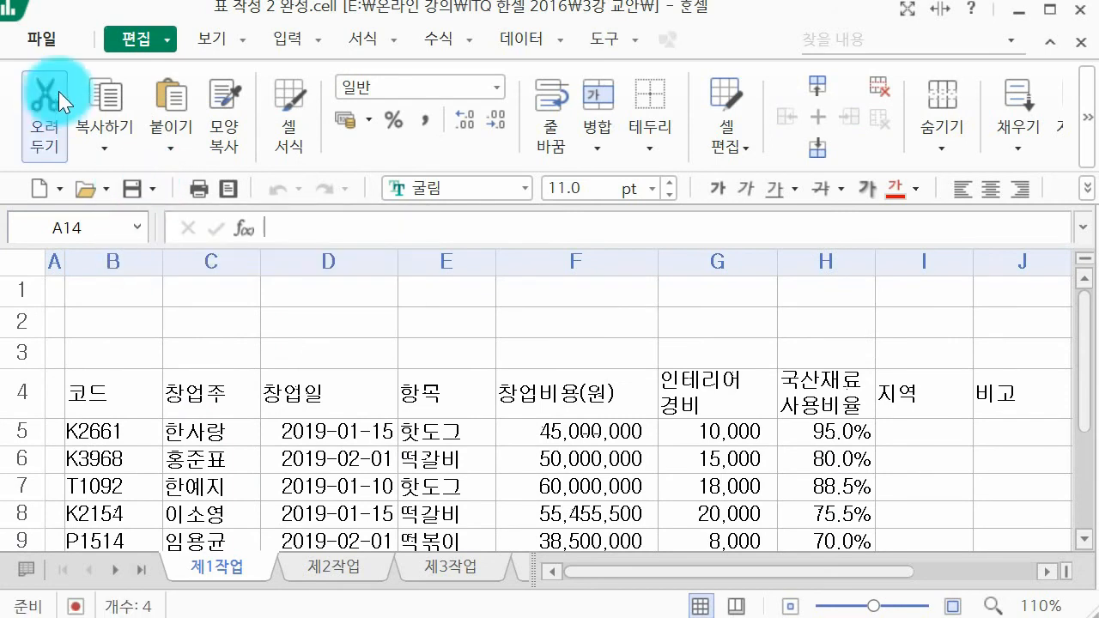
Step: Save a copy of the workbook as 상단도형, 결재란 작성 2 완성 in the 3강 교안 folder, in .cell format
left_click(60, 40)
left_click(160, 225)
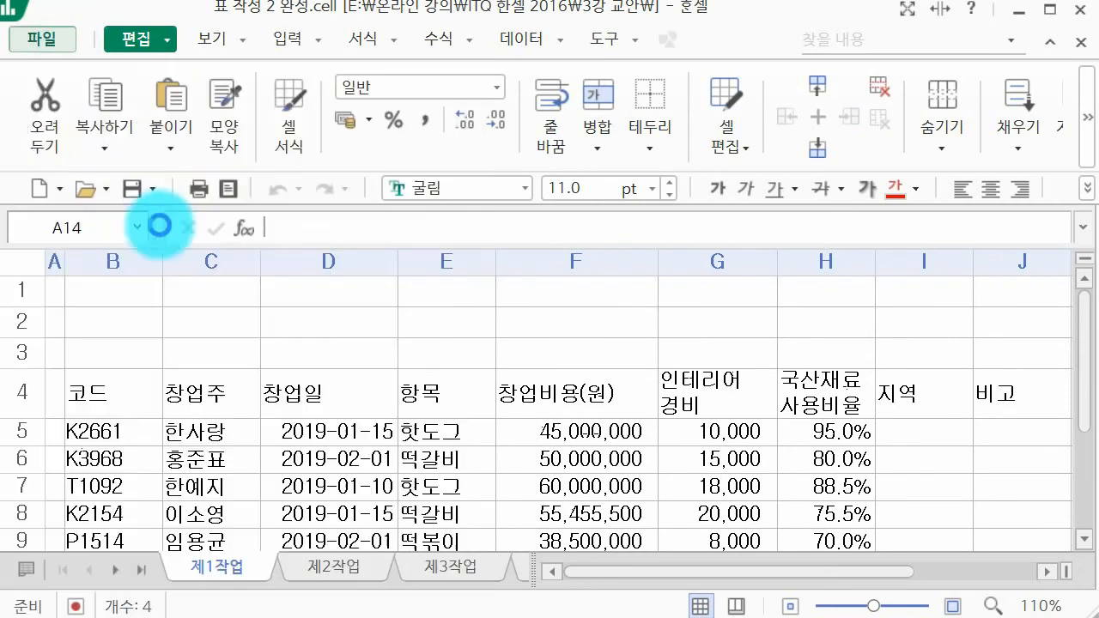
left_click(486, 179)
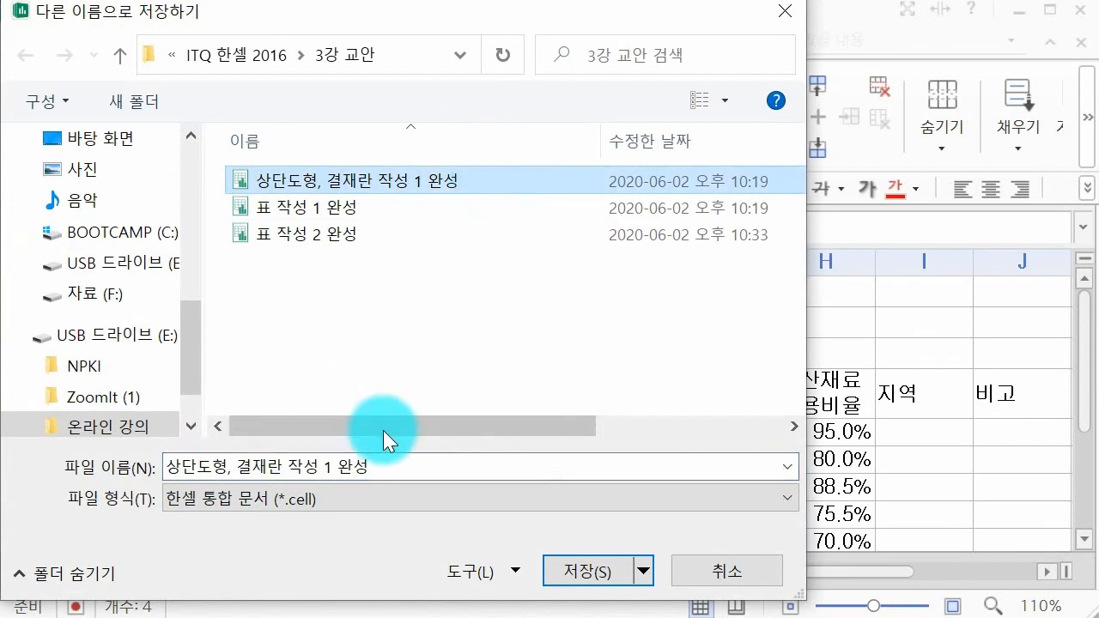
left_click(338, 470)
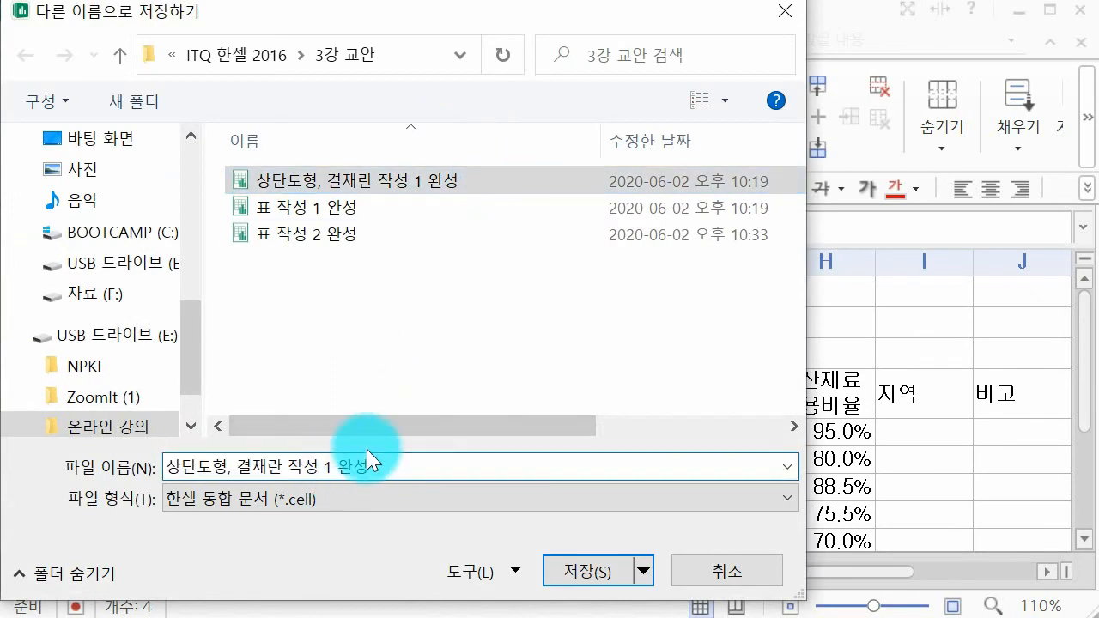
key("BackSpace")
type("2")
key("Return")
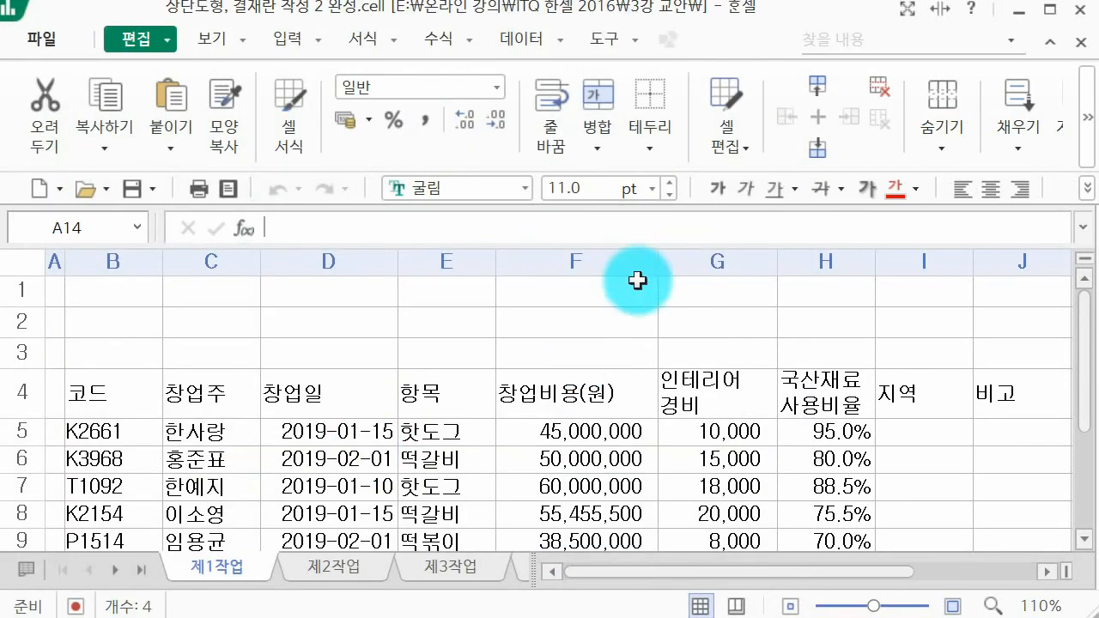
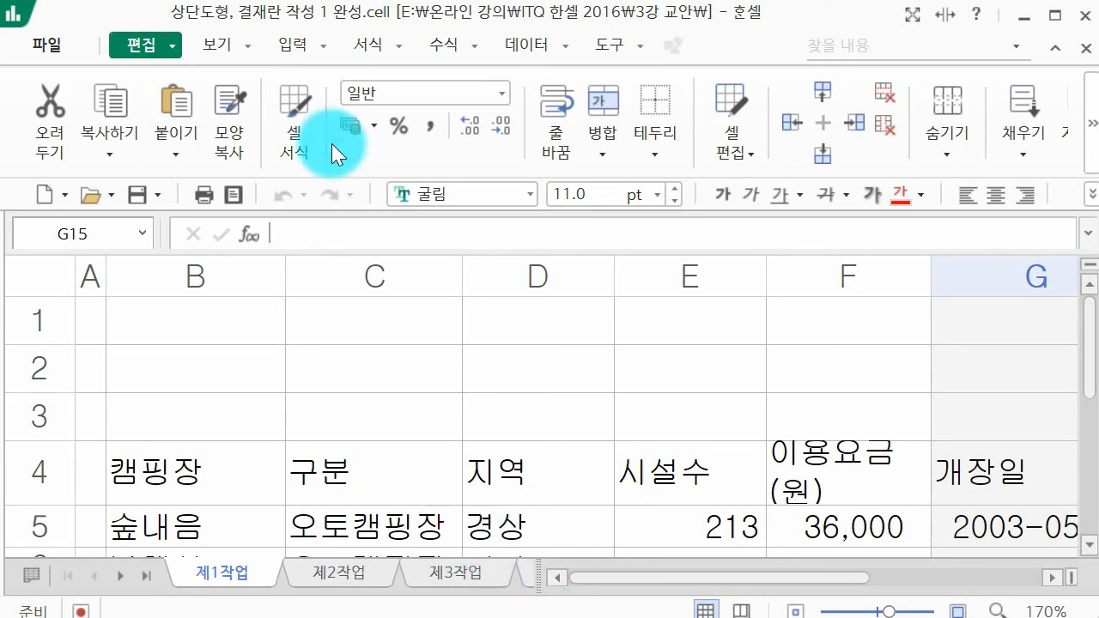
Step: Draw a double wave (이중 물결) shape across columns B to G in rows 1–3, about 172 mm wide and 24 mm high
left_click(297, 43)
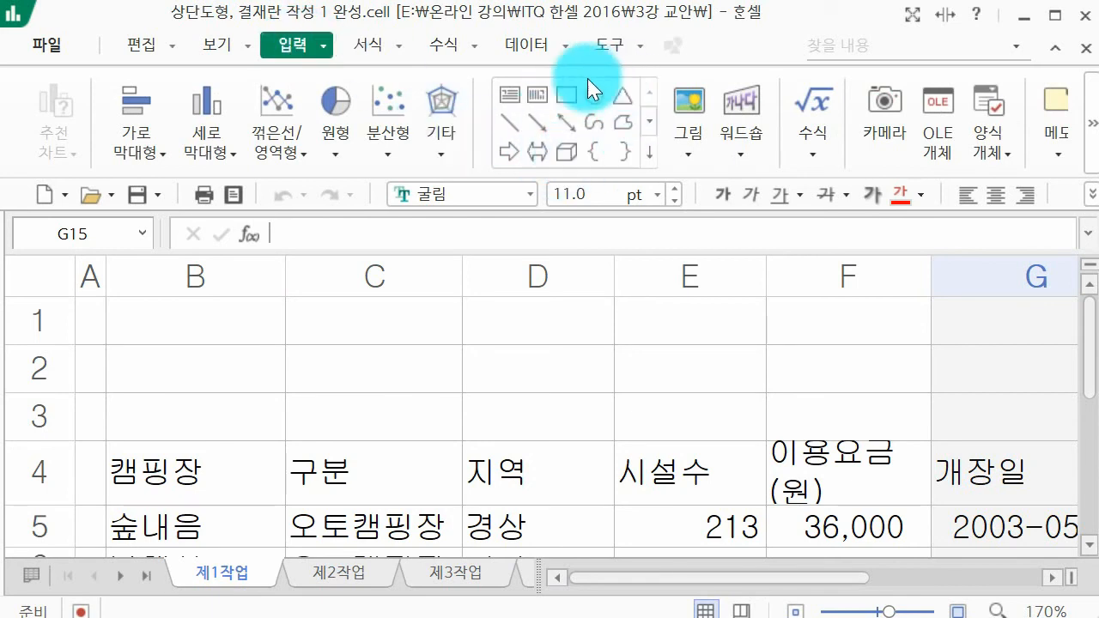
left_click(648, 154)
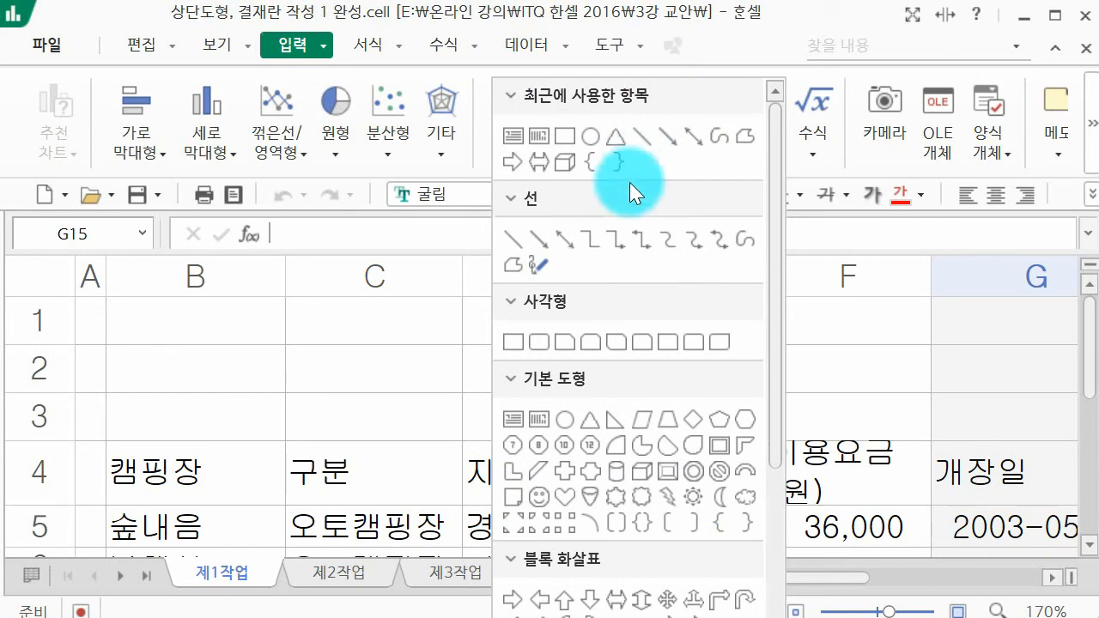
scroll(663, 336, "down", 6)
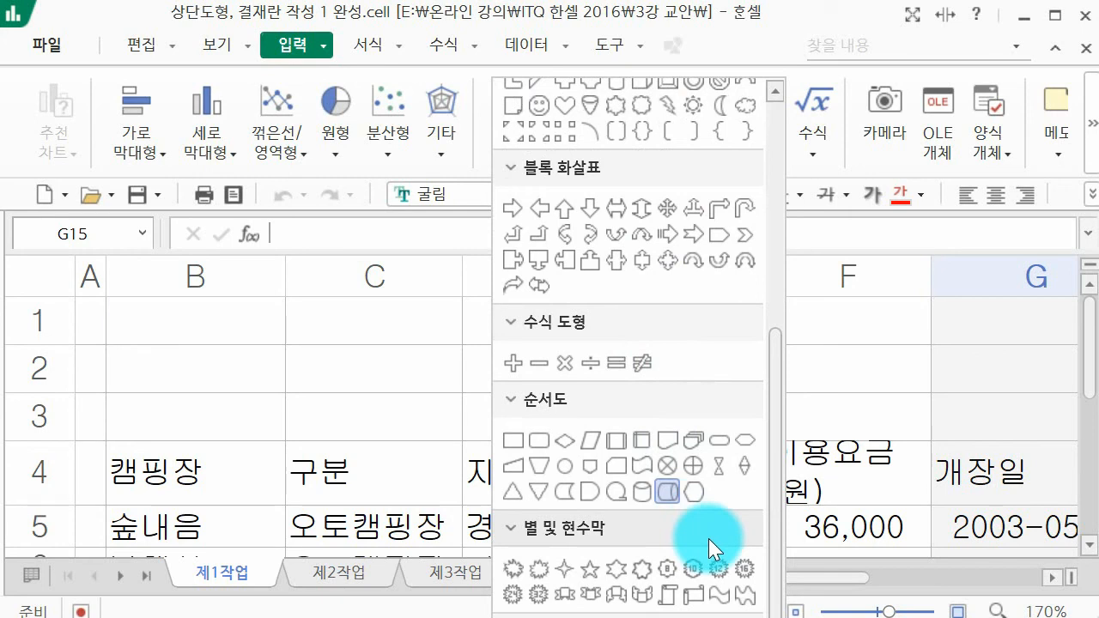
left_click(746, 604)
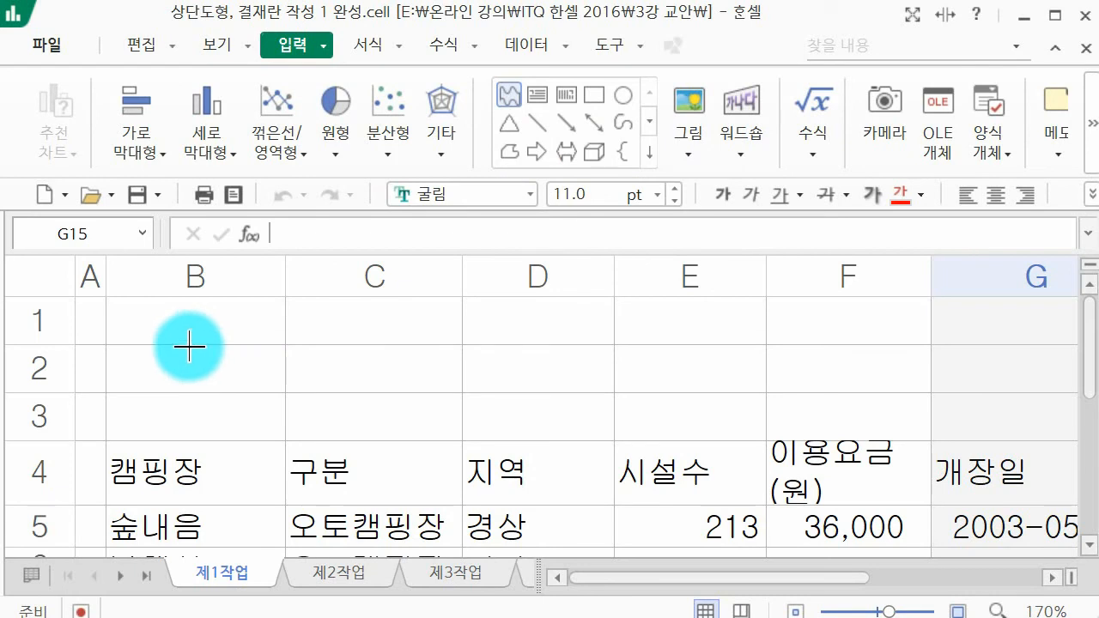
mouse_move(113, 297)
left_mouse_down()
mouse_move(363, 398)
mouse_move(1031, 459)
mouse_move(1062, 425)
left_mouse_up()
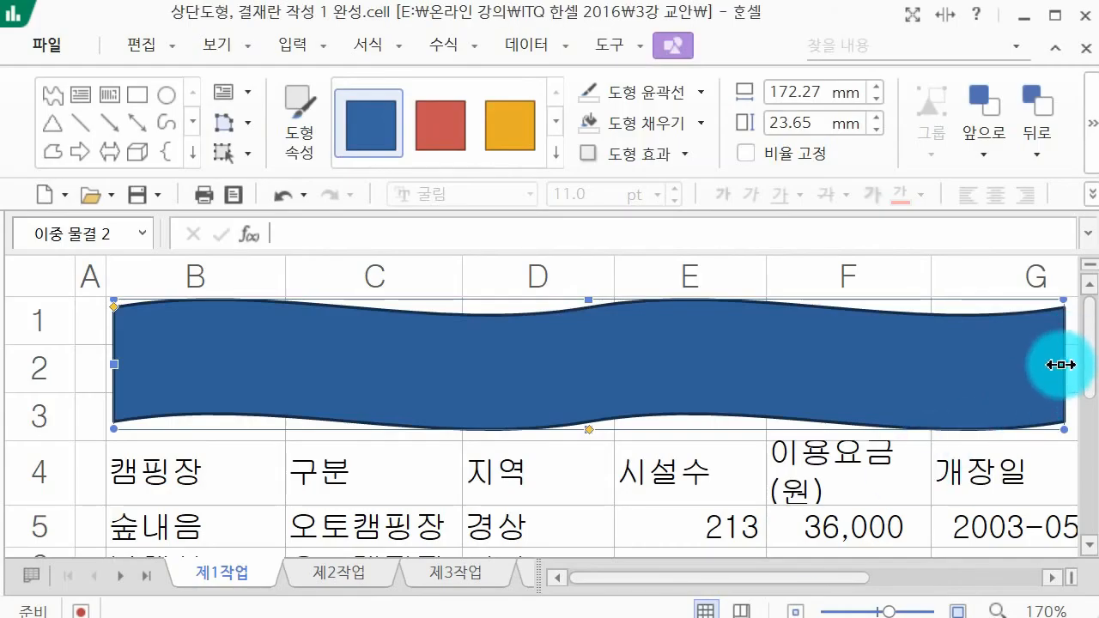
mouse_move(1080, 368)
left_mouse_down()
mouse_move(1097, 365)
mouse_move(1065, 368)
left_mouse_up()
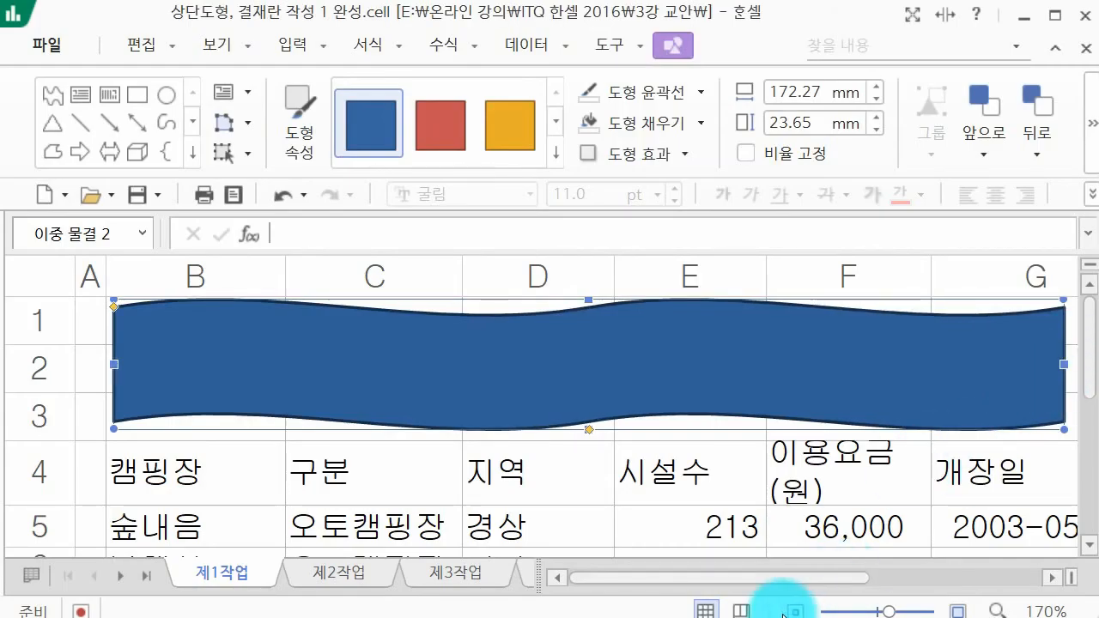
Step: Adjust the wave shape's side edges and position to span columns B to G, about 186 mm wide
left_click_drag(887, 610, 878, 611)
left_click_drag(812, 340, 869, 341)
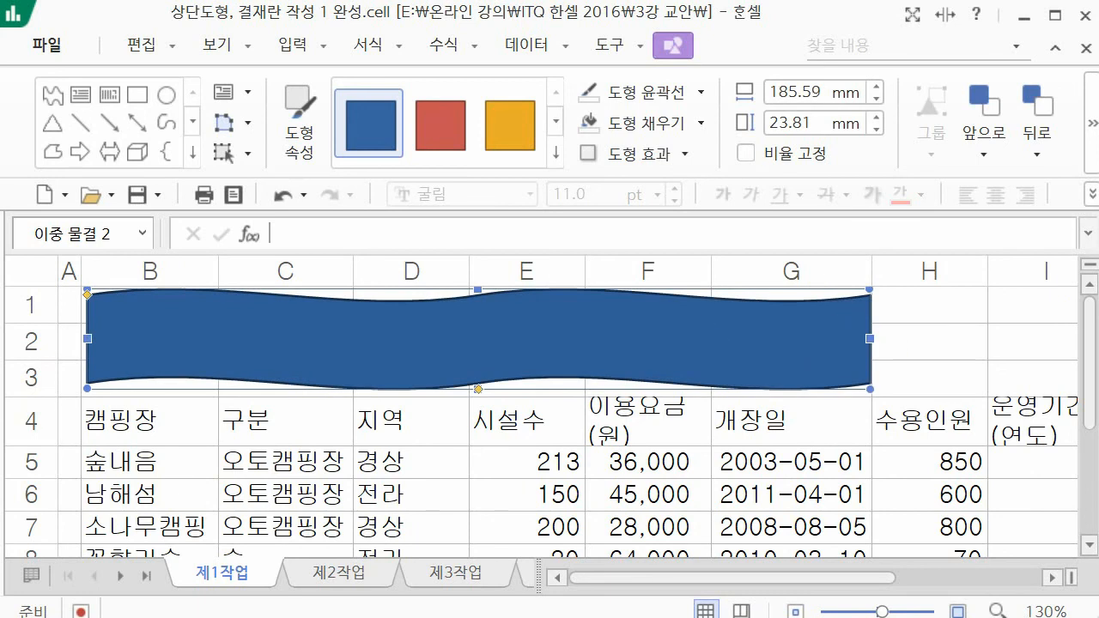
left_click_drag(84, 335, 77, 333)
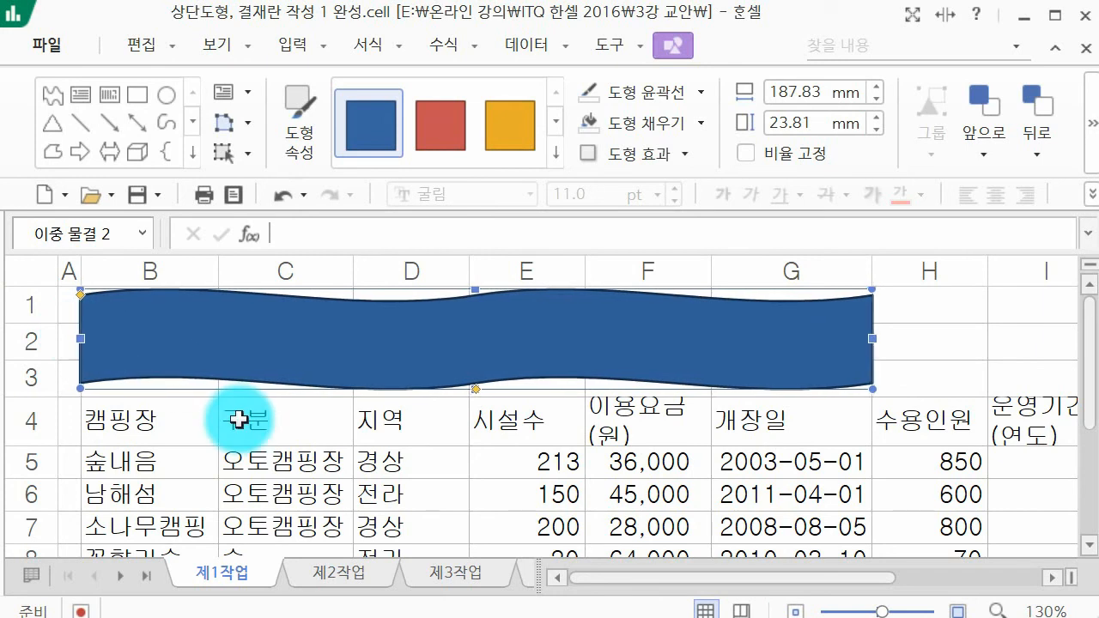
key("Right")
key("Right")
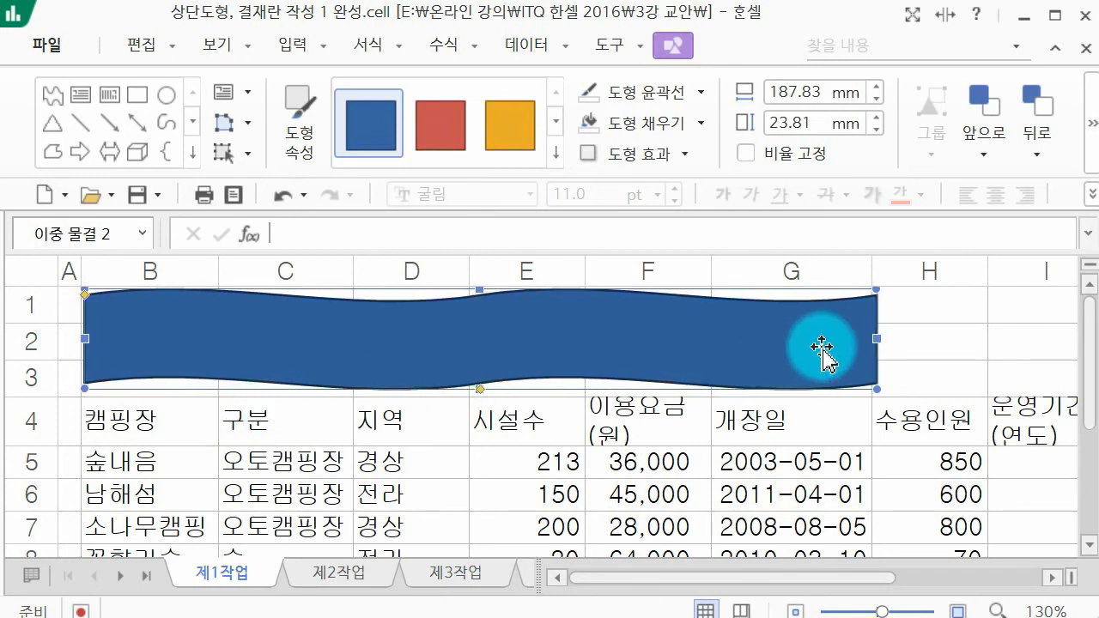
key("Left")
left_click_drag(880, 337, 864, 330)
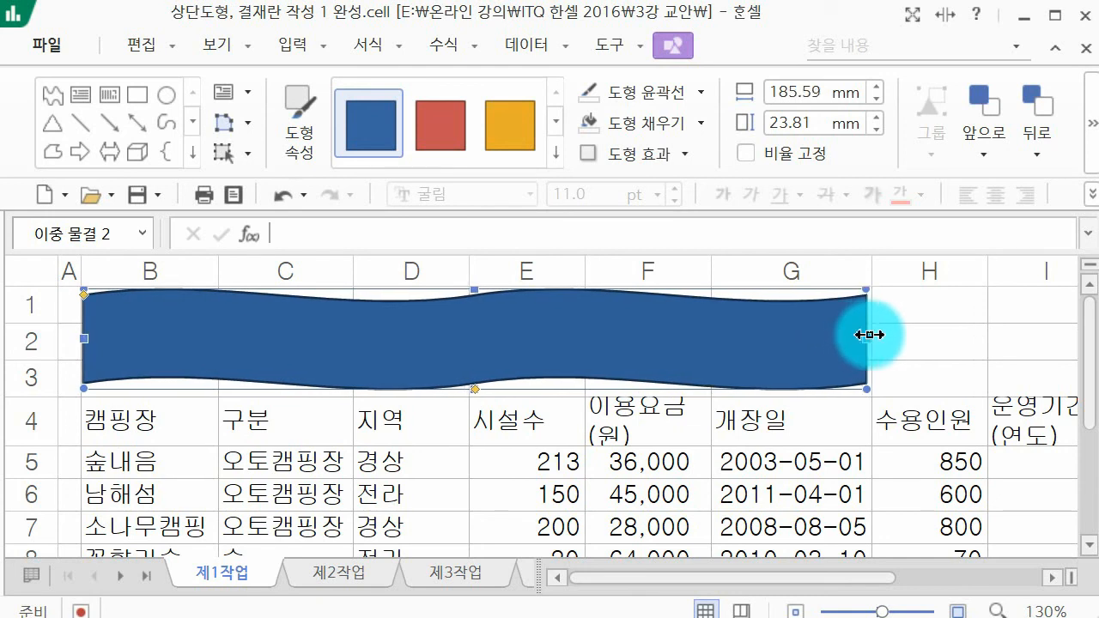
Step: Narrow column G slightly, leaving the wave shape deselected
left_click(883, 335)
left_click_drag(872, 272, 860, 271)
left_click(901, 306)
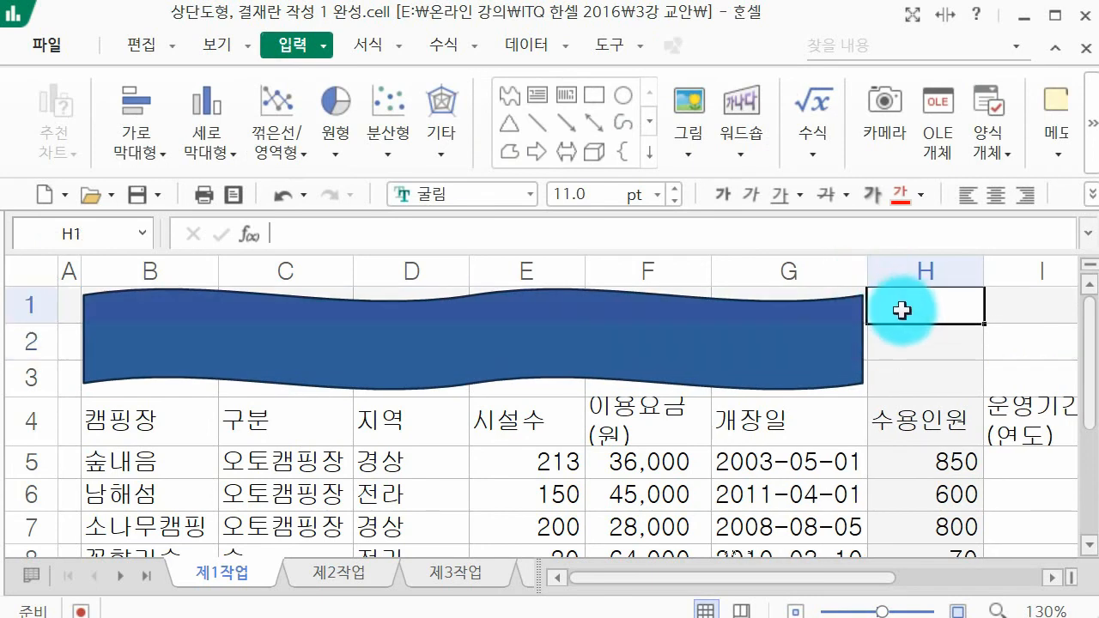
Step: Enter the title 전국 캠핑장 시설 현황 inside the wave shape
left_click(704, 376)
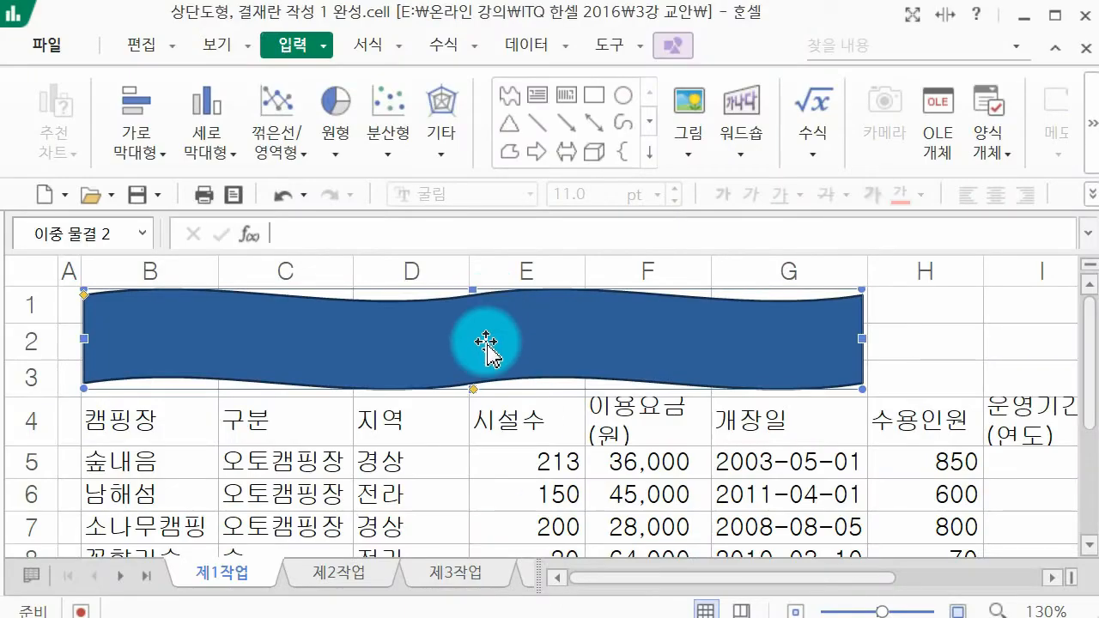
left_click(486, 341)
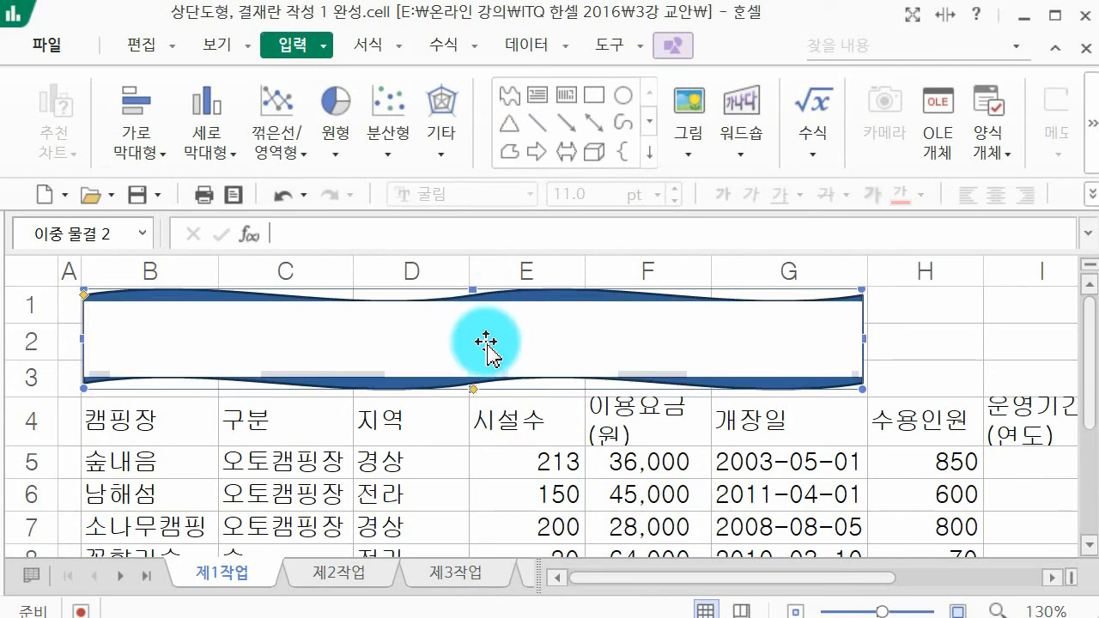
type("전국 캠핑")
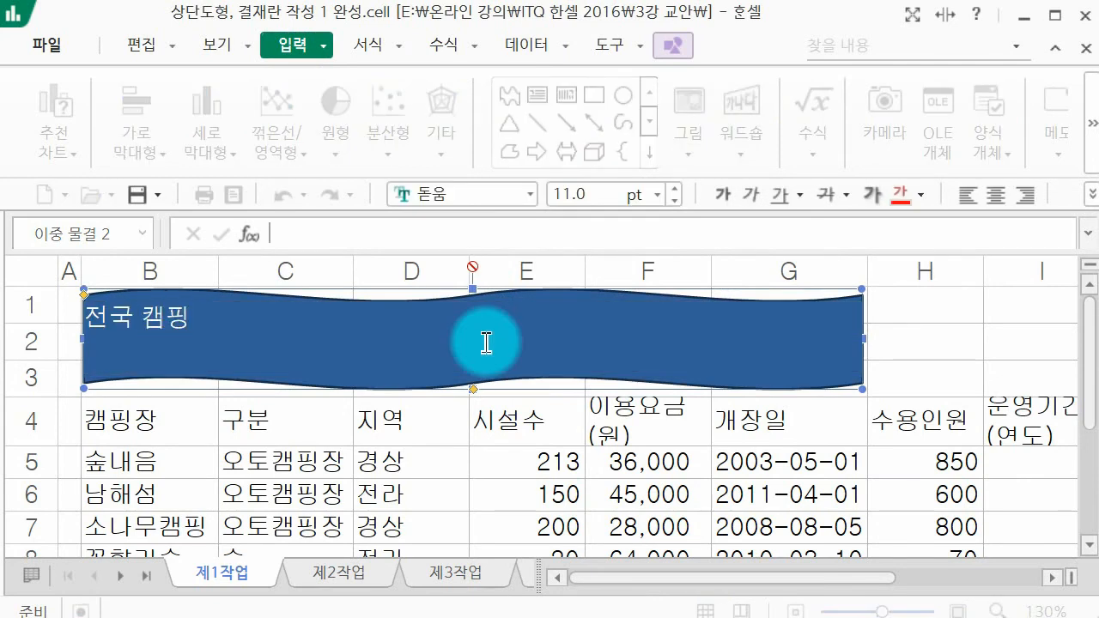
type("장 시설 ㅎ현황")
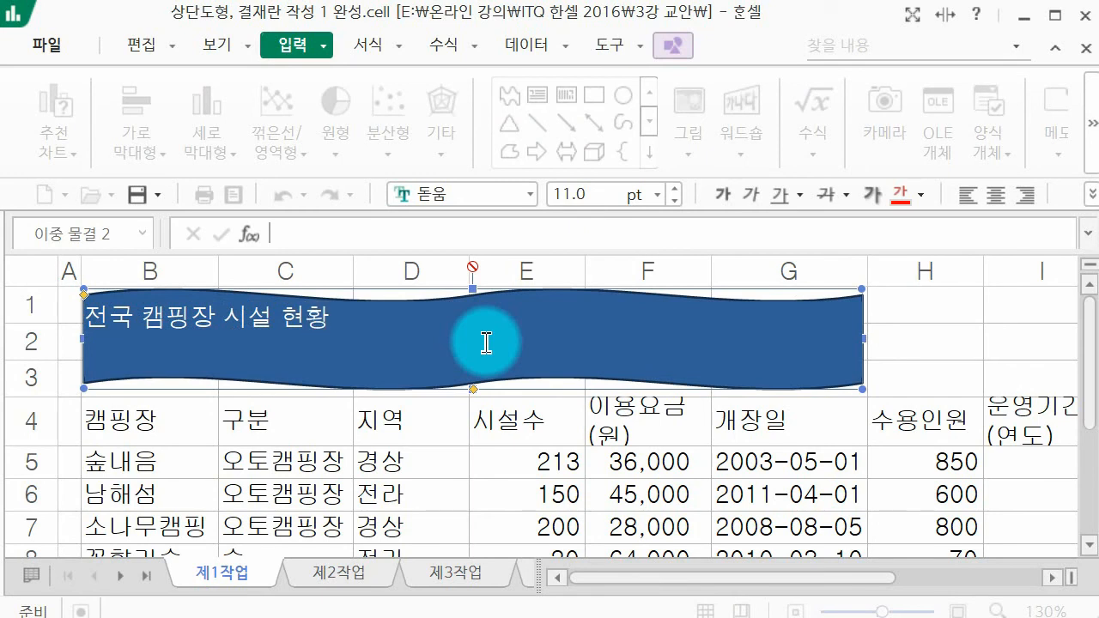
left_click(940, 348)
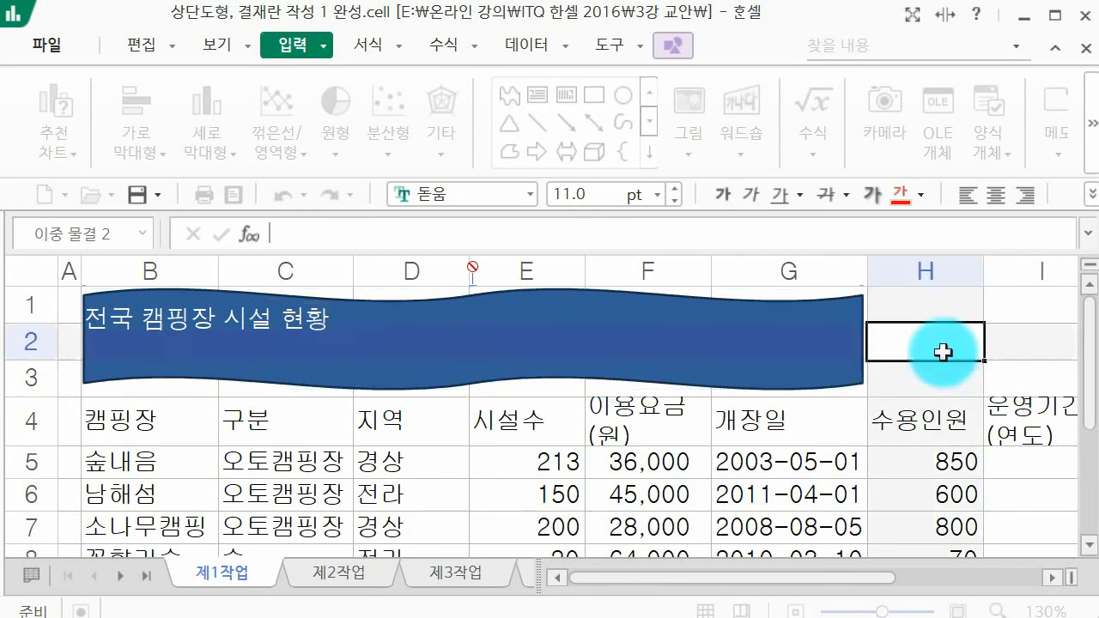
Step: Fill the wave shape with standard yellow, 노랑 (RGB: 255,255,0)
left_click(859, 350)
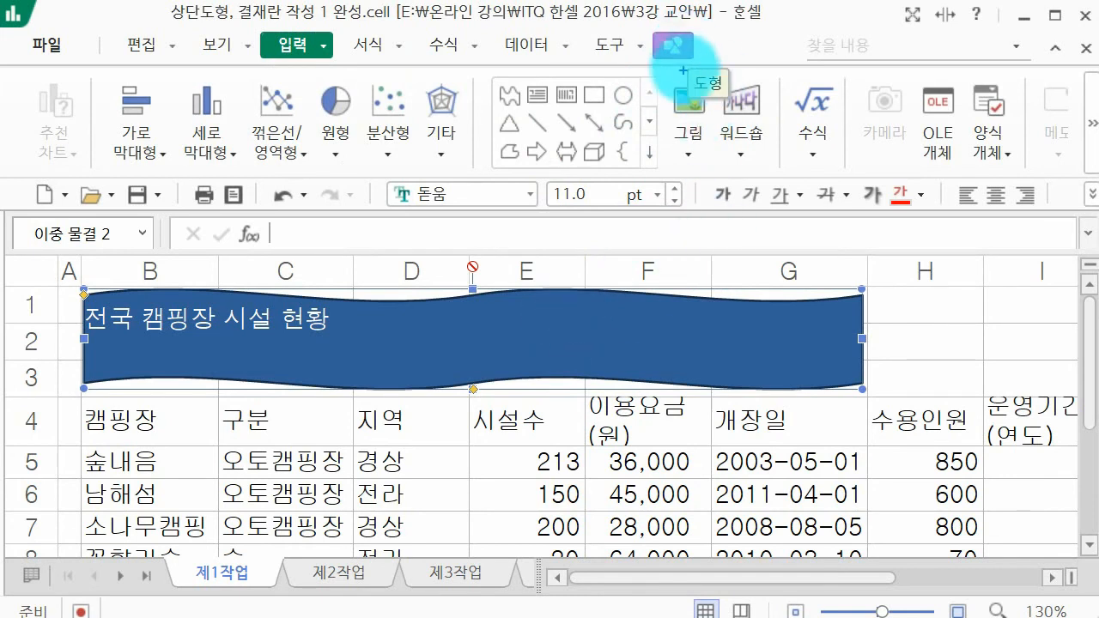
left_click_drag(702, 62, 704, 94)
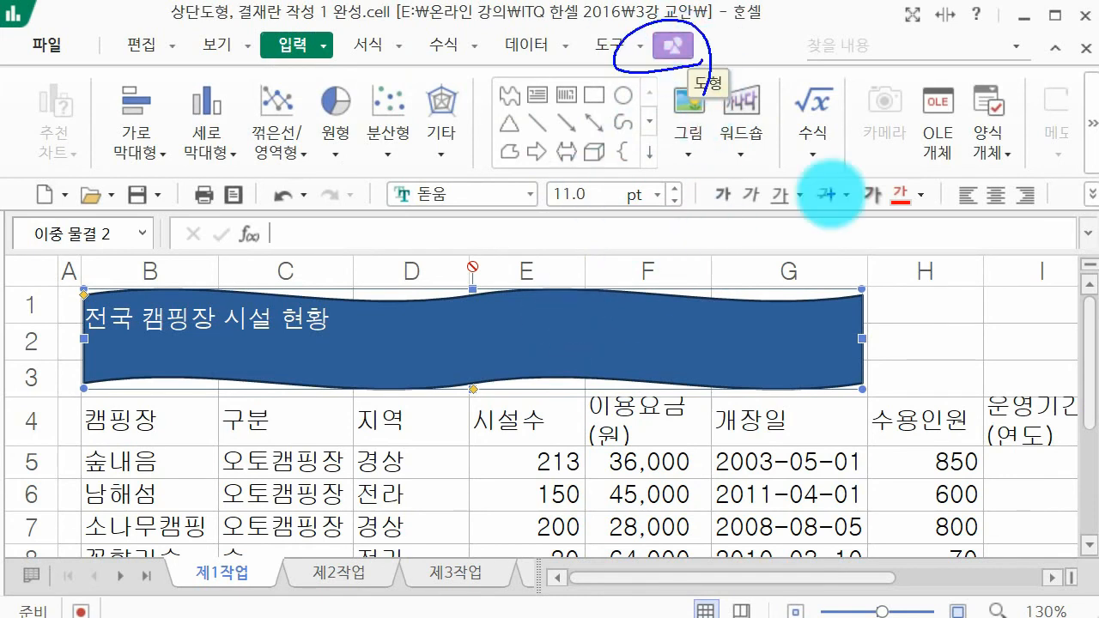
key("Escape")
left_click(680, 50)
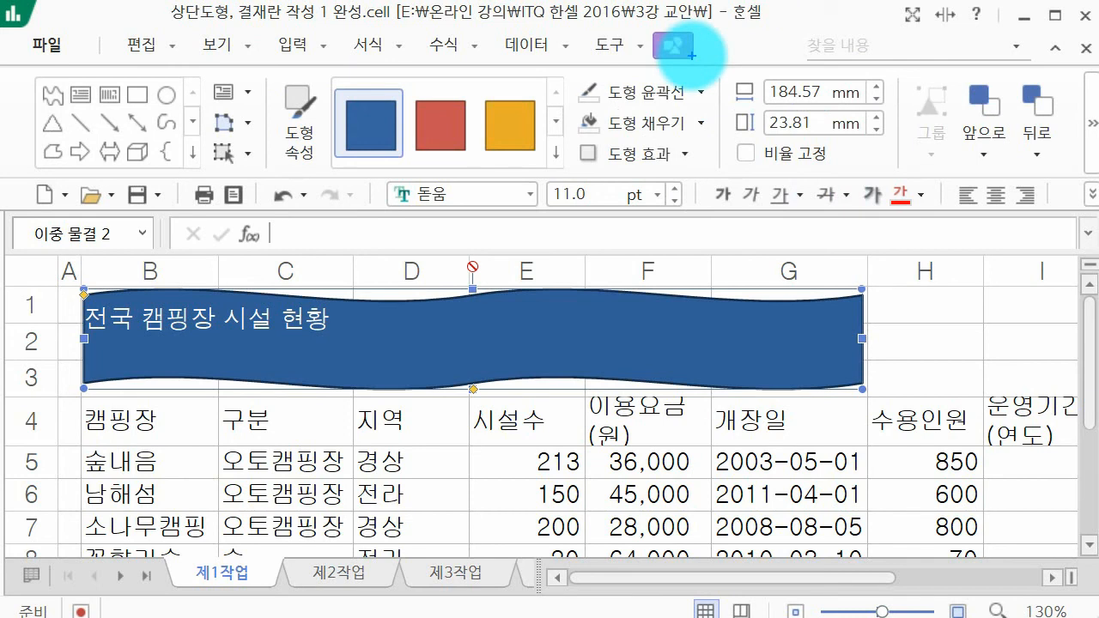
left_click_drag(696, 140, 689, 182)
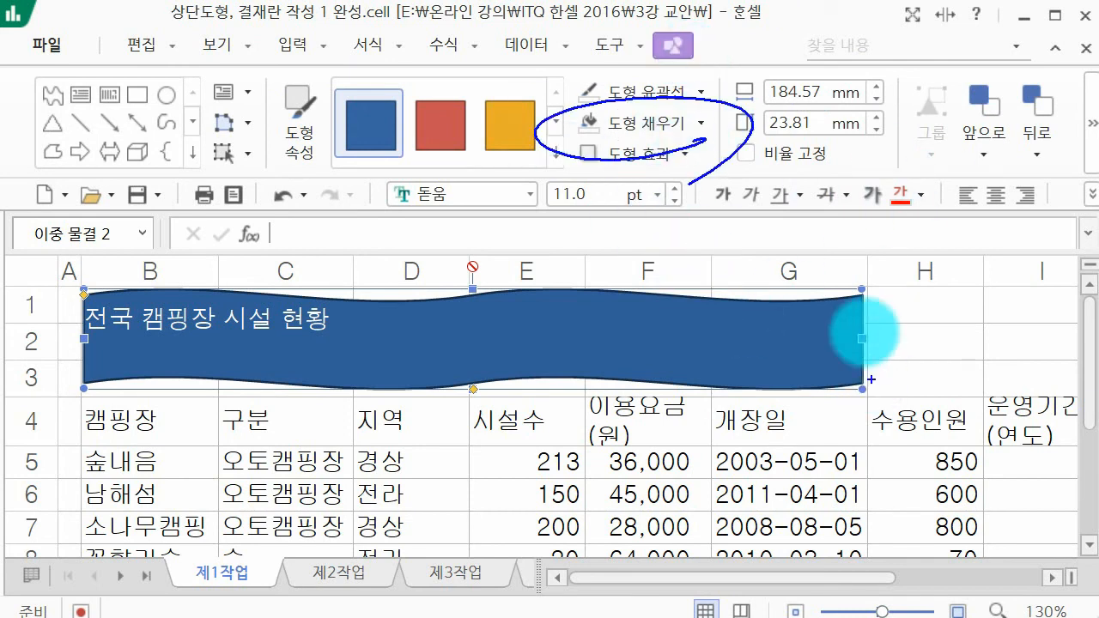
key("Escape")
left_click(703, 122)
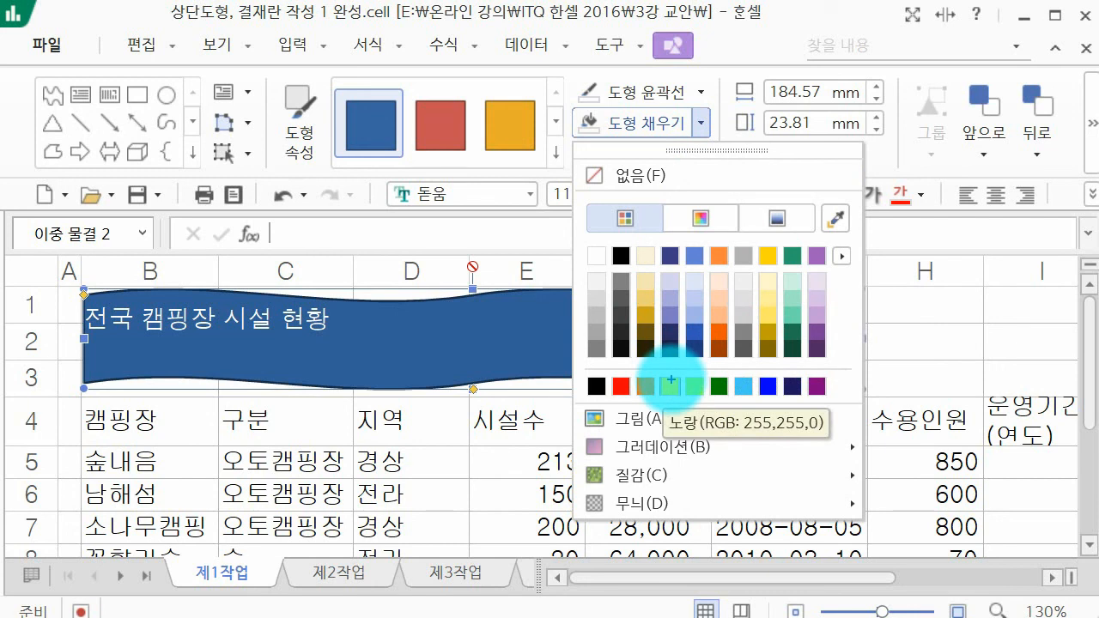
mouse_move(622, 262)
left_mouse_down()
mouse_move(640, 292)
mouse_move(760, 348)
left_mouse_up()
left_click_drag(623, 354, 762, 280)
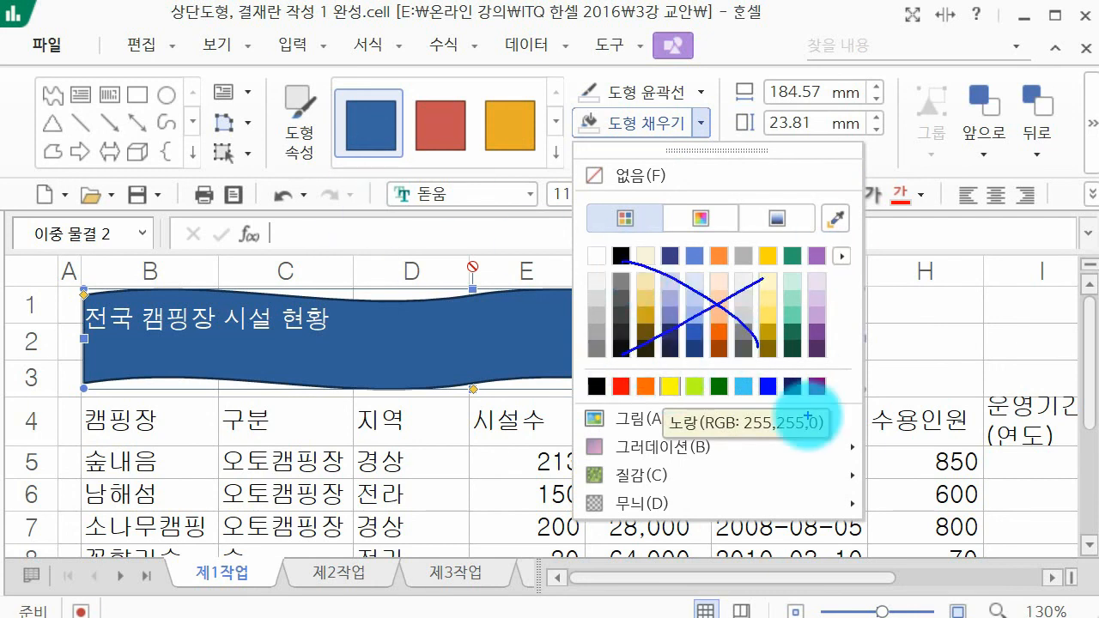
left_click_drag(675, 381, 692, 434)
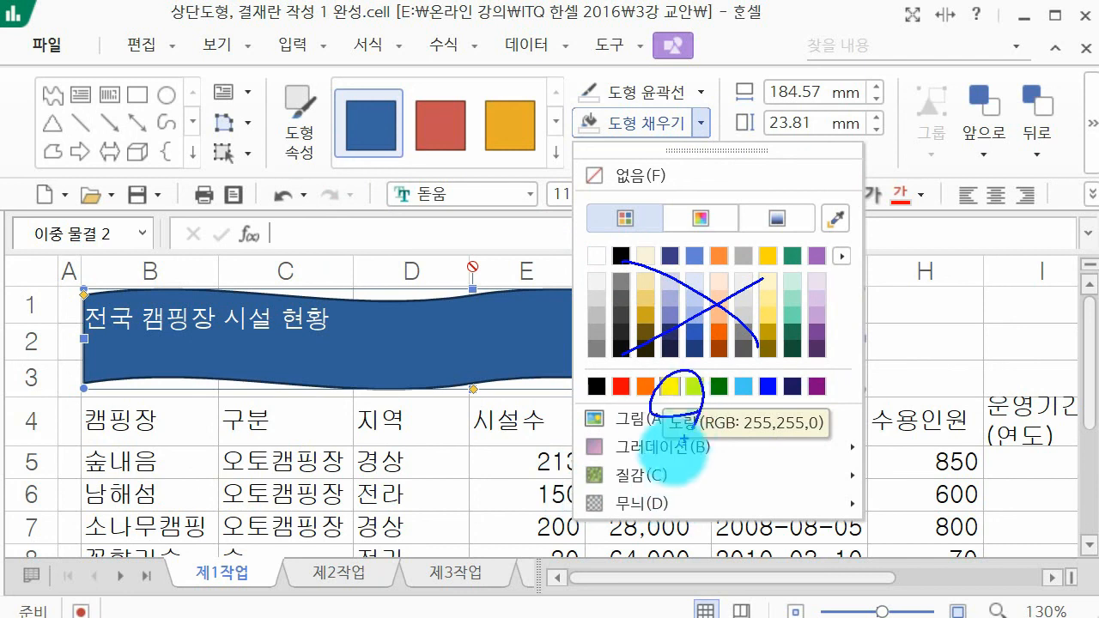
key("Escape")
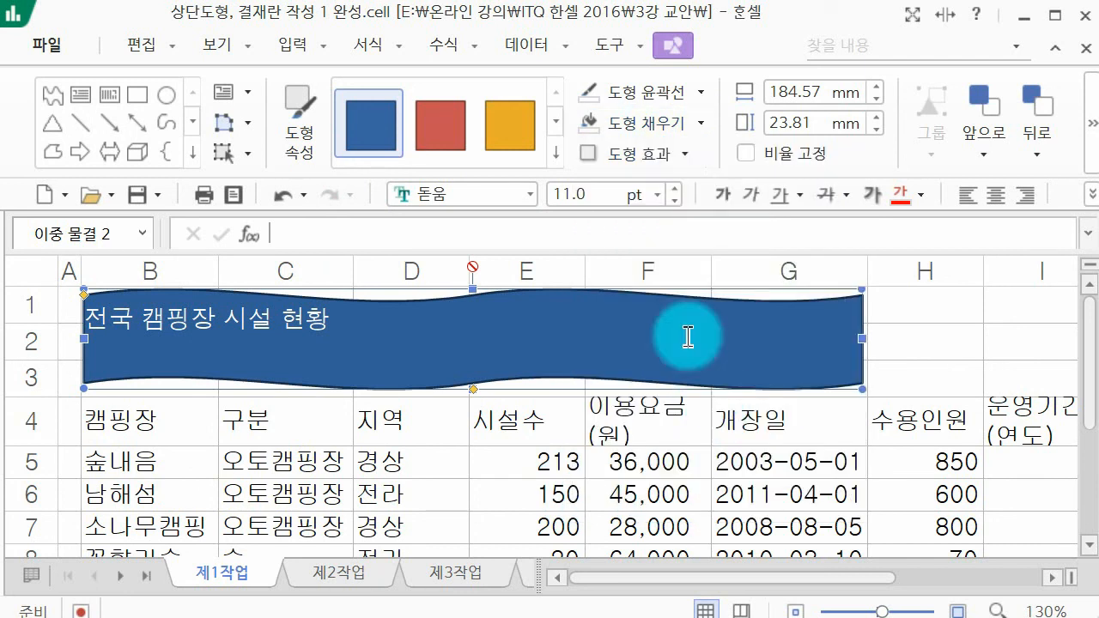
left_click(706, 120)
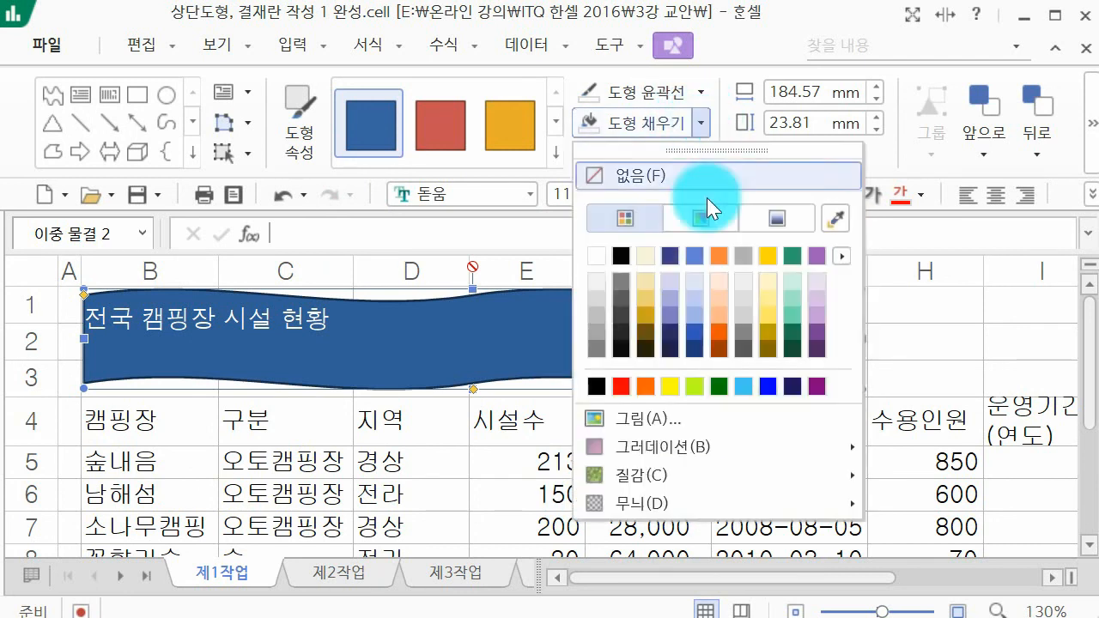
left_click(680, 391)
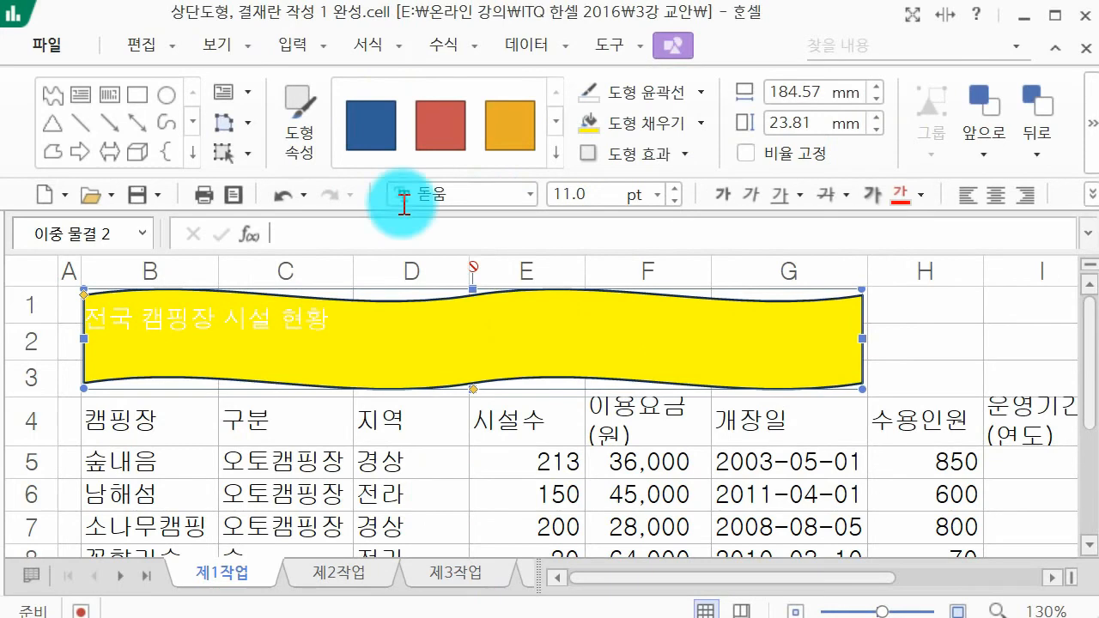
Step: Set the wave shape's title text to the 굴림 font at 24 pt
left_click(453, 197)
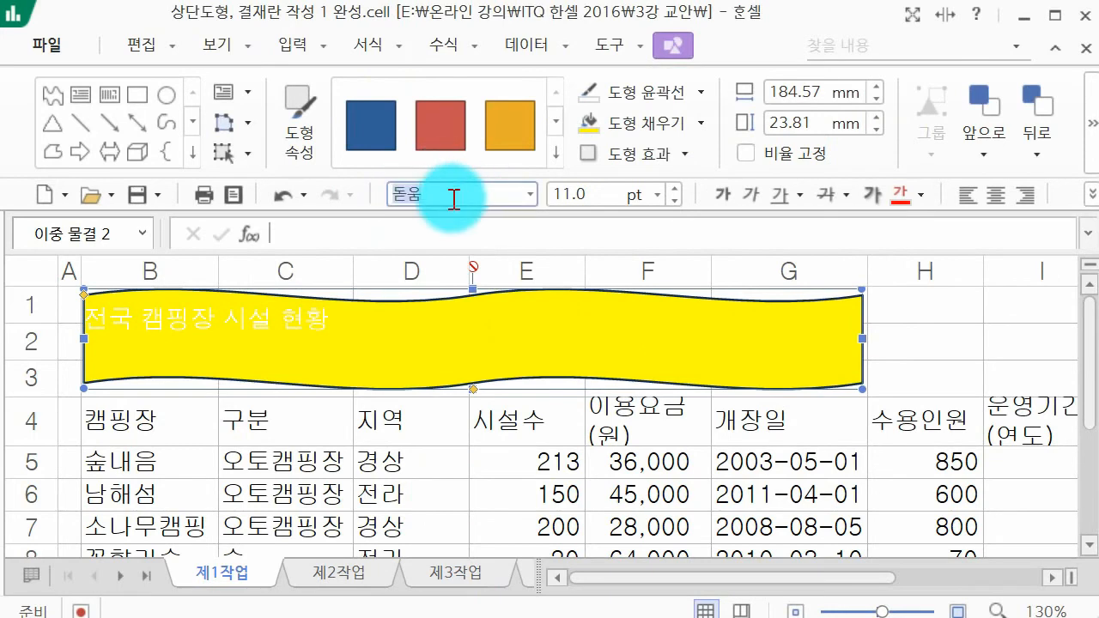
type("굴림")
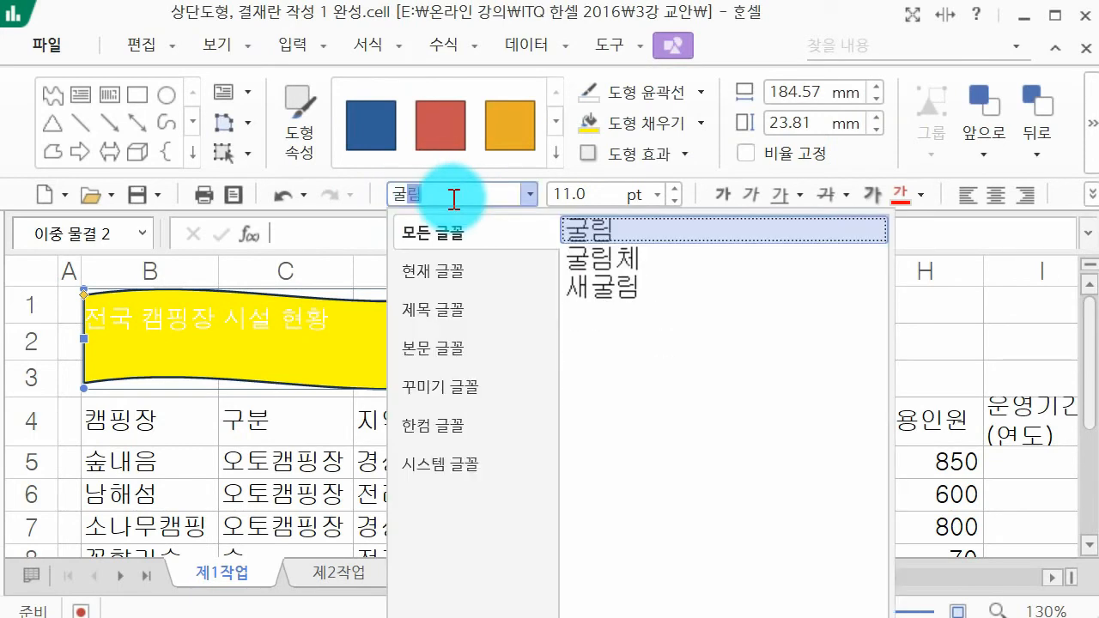
key("Return")
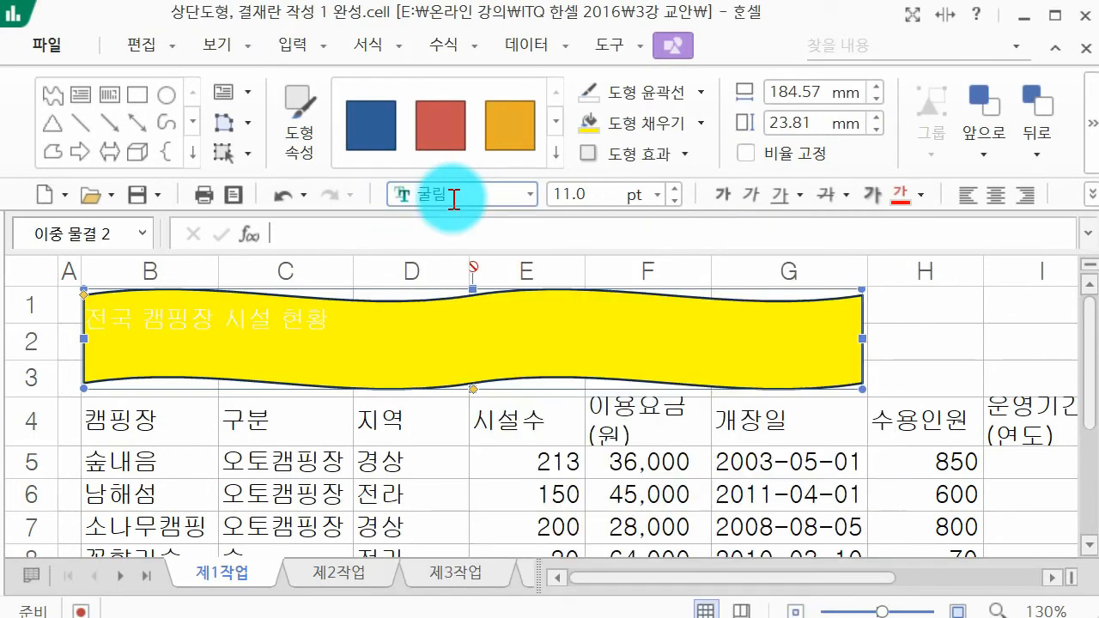
left_click(581, 195)
type("24")
key("Return")
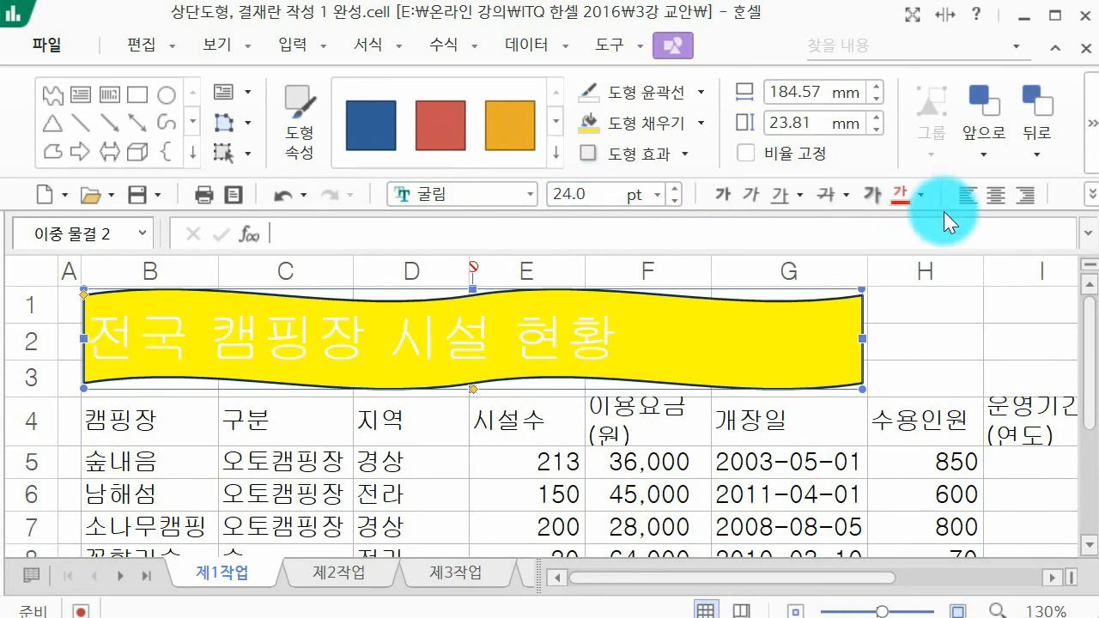
Step: Change the title text colour in the wave shape to black
mouse_move(948, 212)
left_mouse_down()
mouse_move(926, 216)
mouse_move(956, 220)
left_mouse_up()
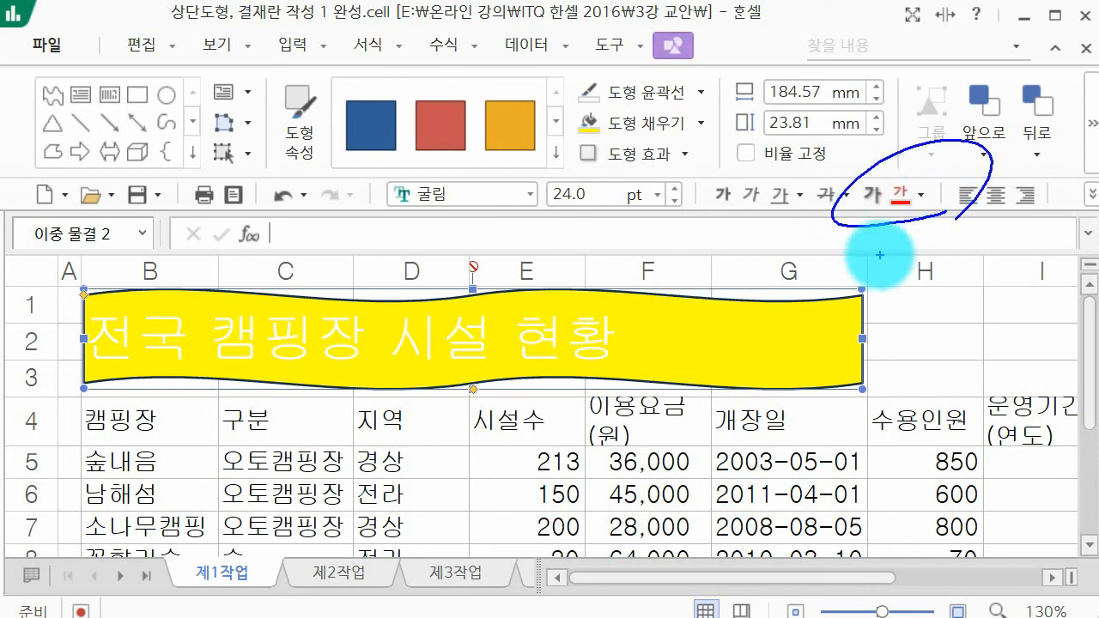
left_click(920, 195)
left_click(945, 324)
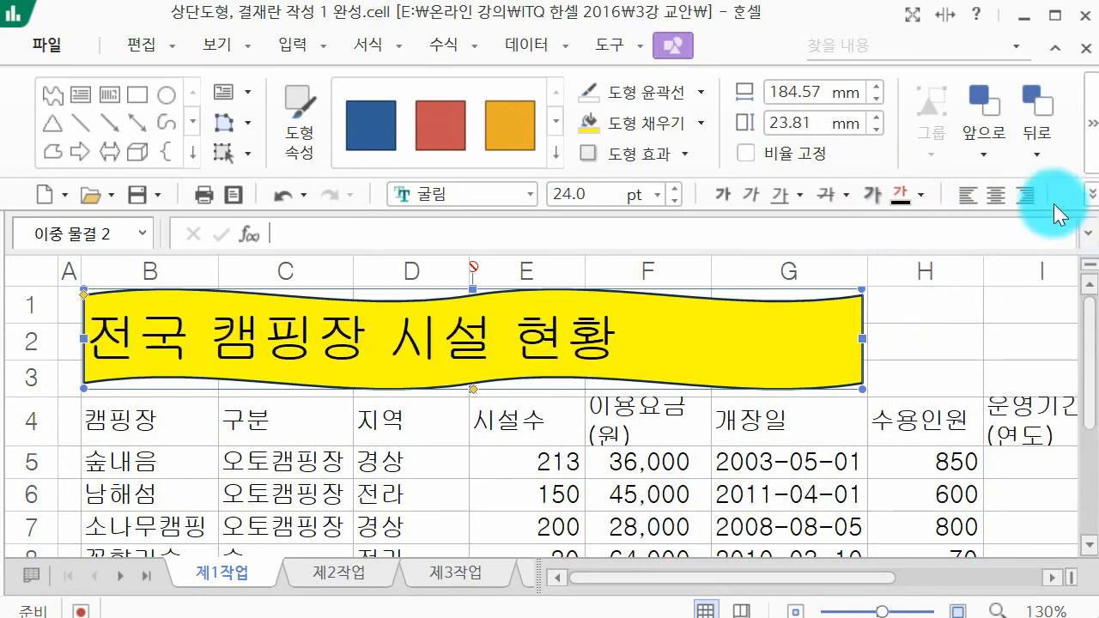
Step: Centre the title text horizontally and vertically within the wave shape
left_click(1008, 187)
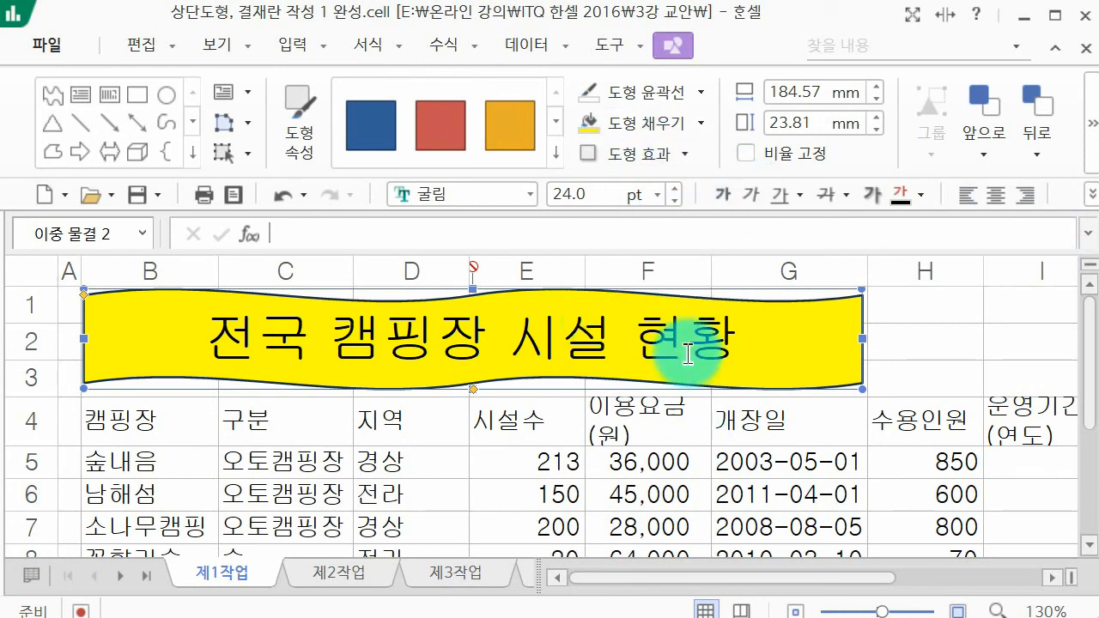
left_click(362, 47)
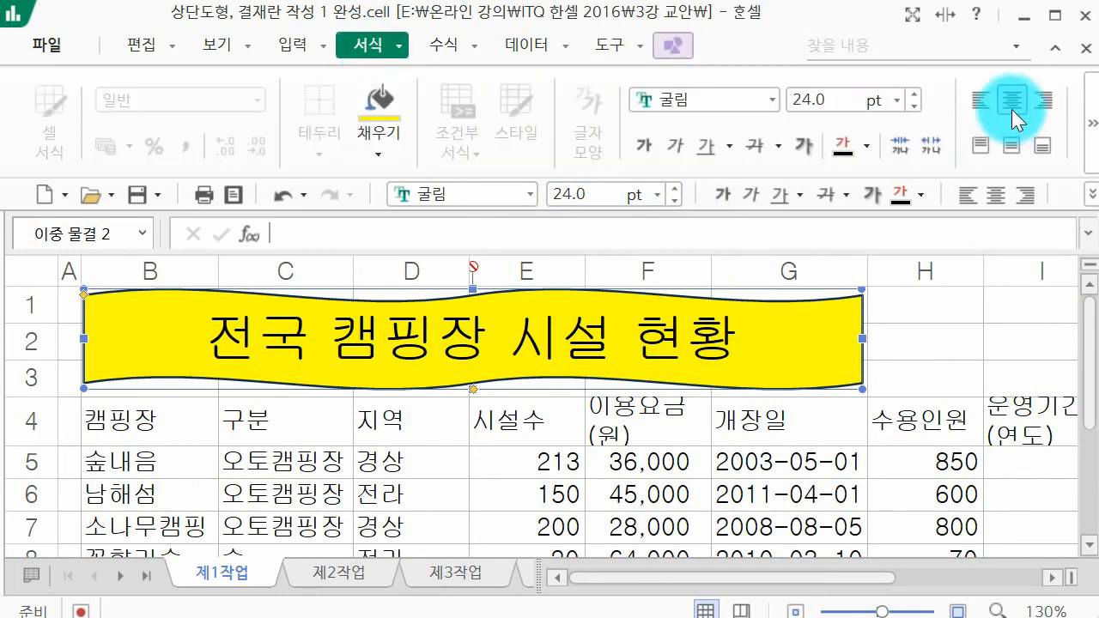
left_click(1012, 145)
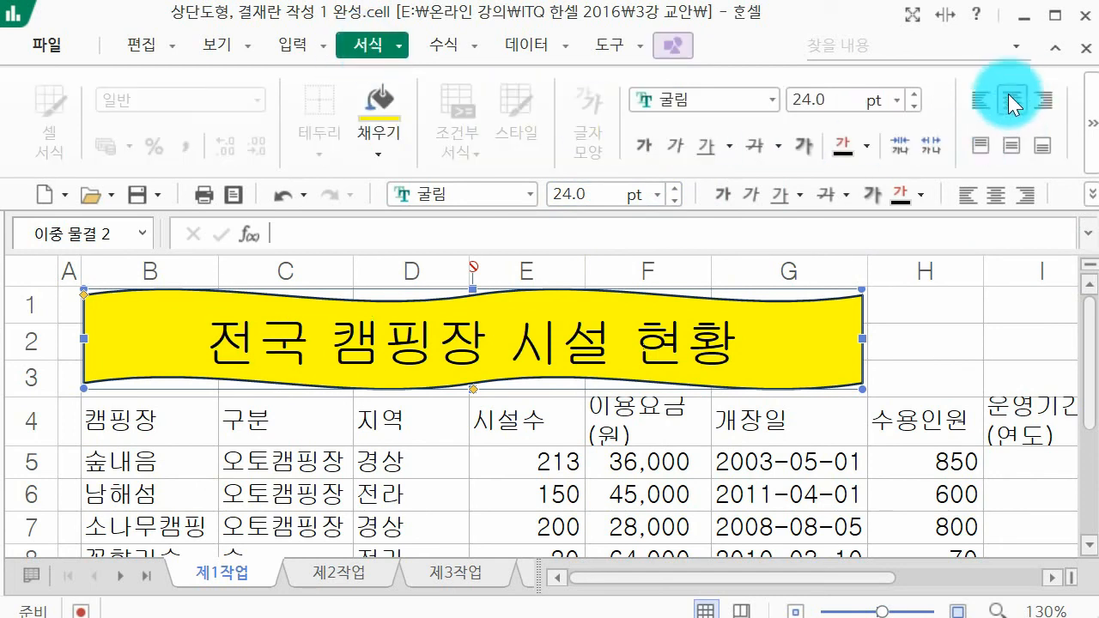
Step: Make the wave shape's title text bold and apply the outer 대각선 오른쪽 아래 shadow to the shape
left_click(1013, 105)
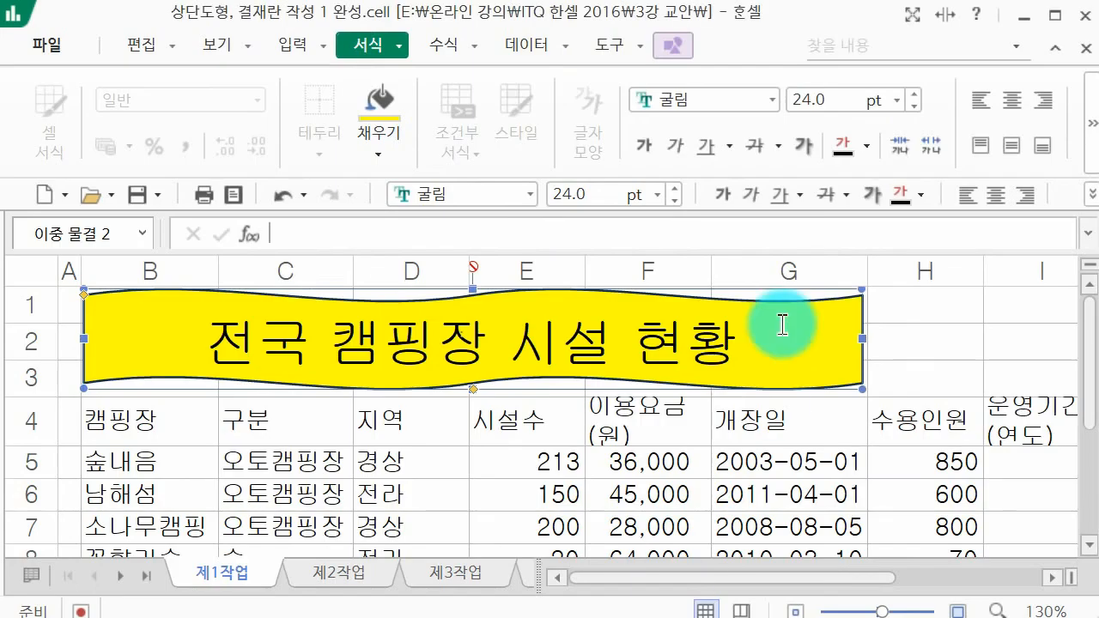
left_click(722, 205)
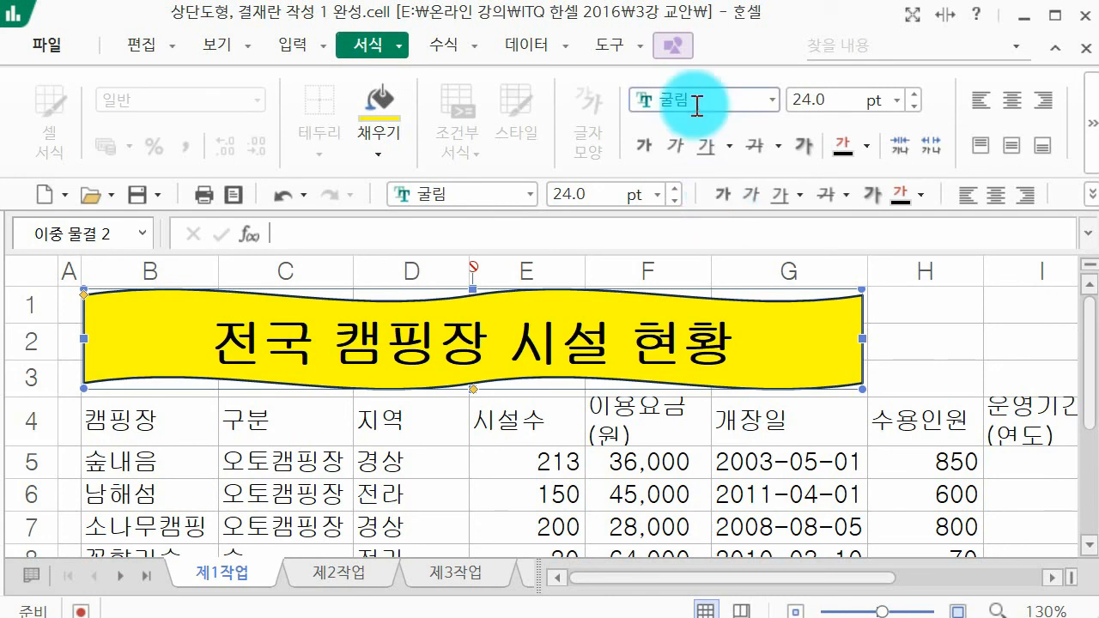
left_click(672, 48)
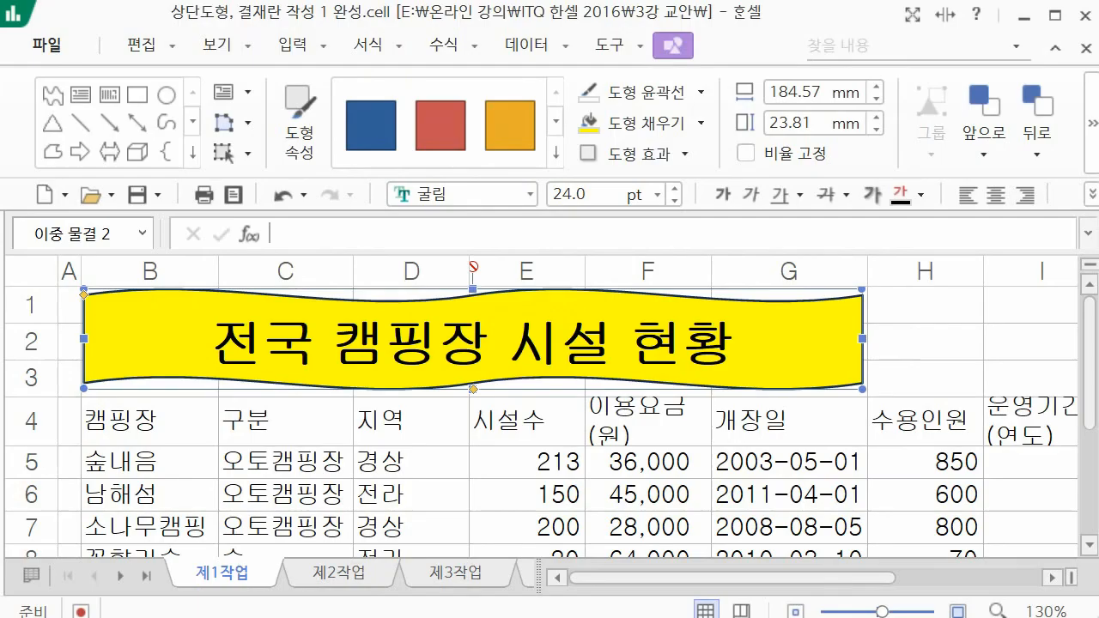
left_click(663, 155)
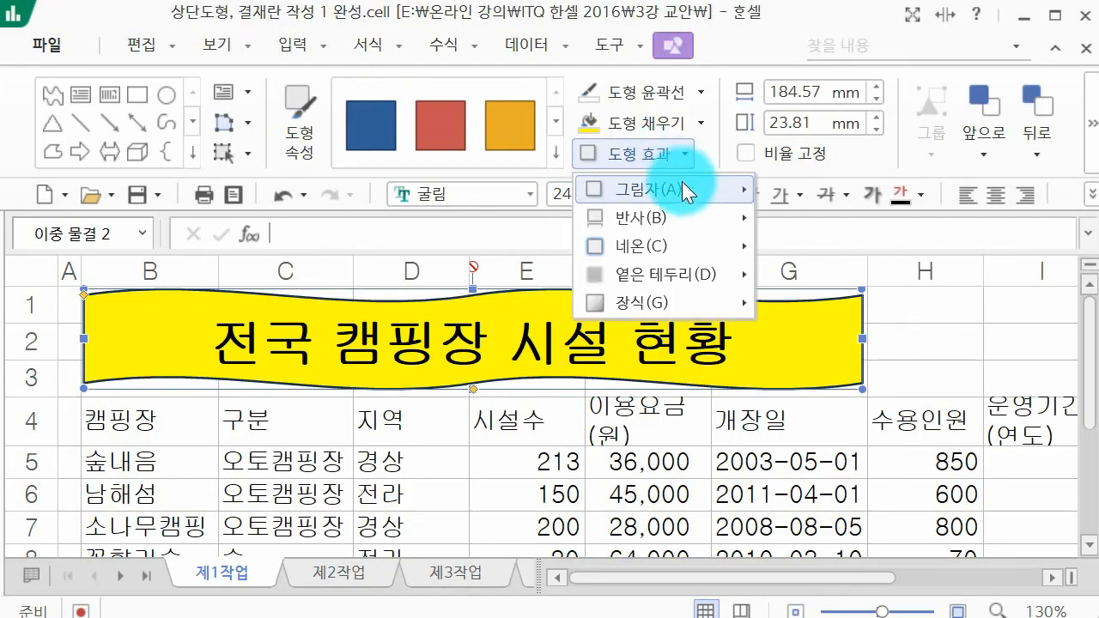
mouse_move(683, 194)
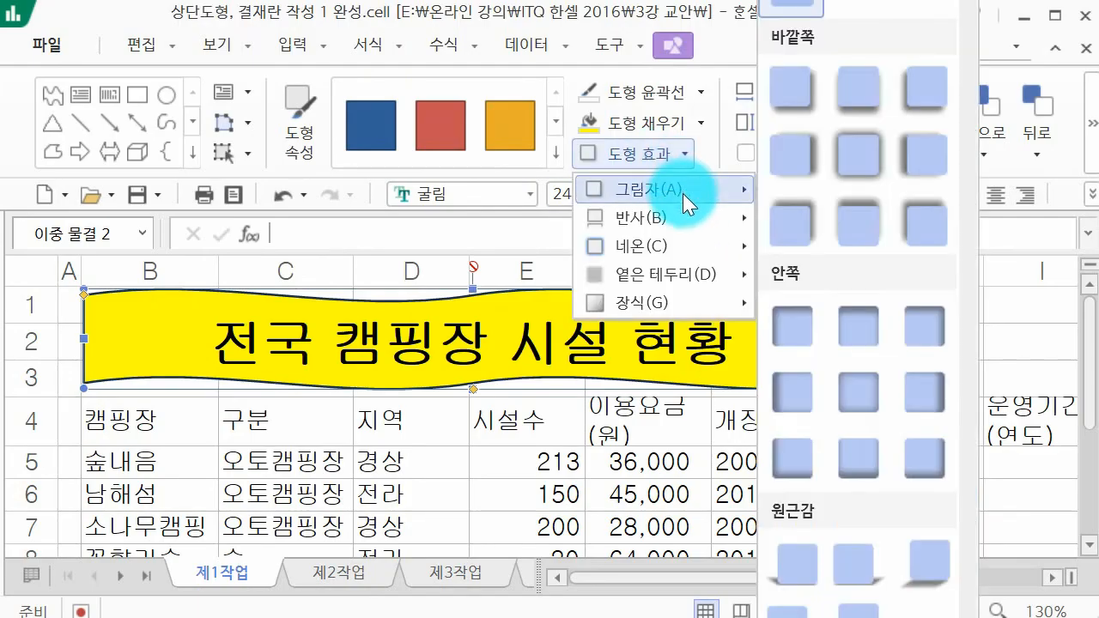
left_click(797, 104)
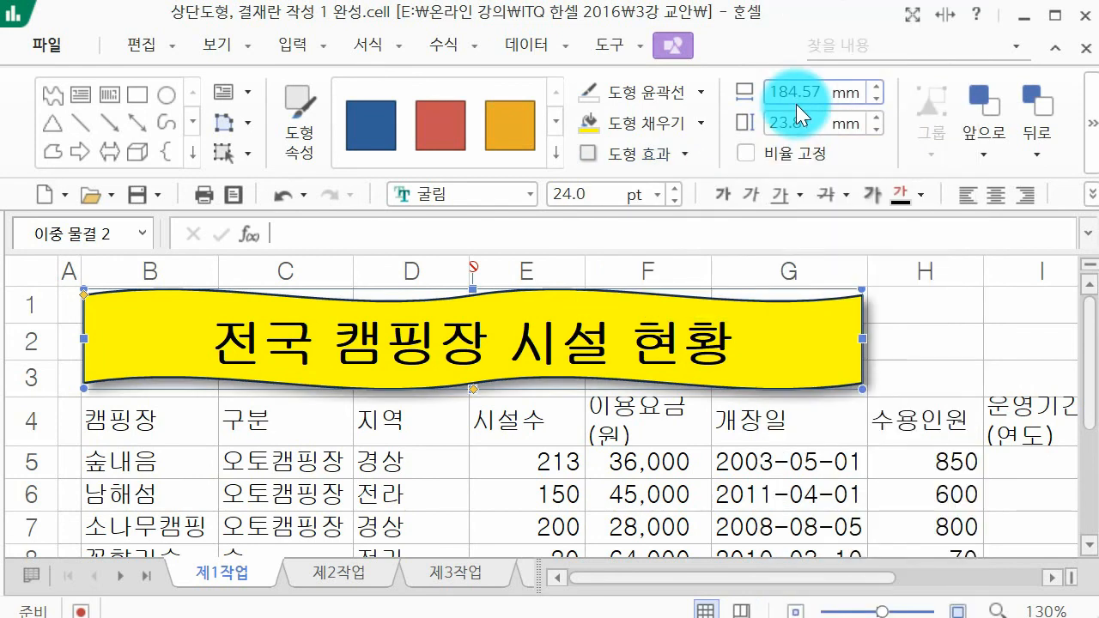
left_click(1023, 360)
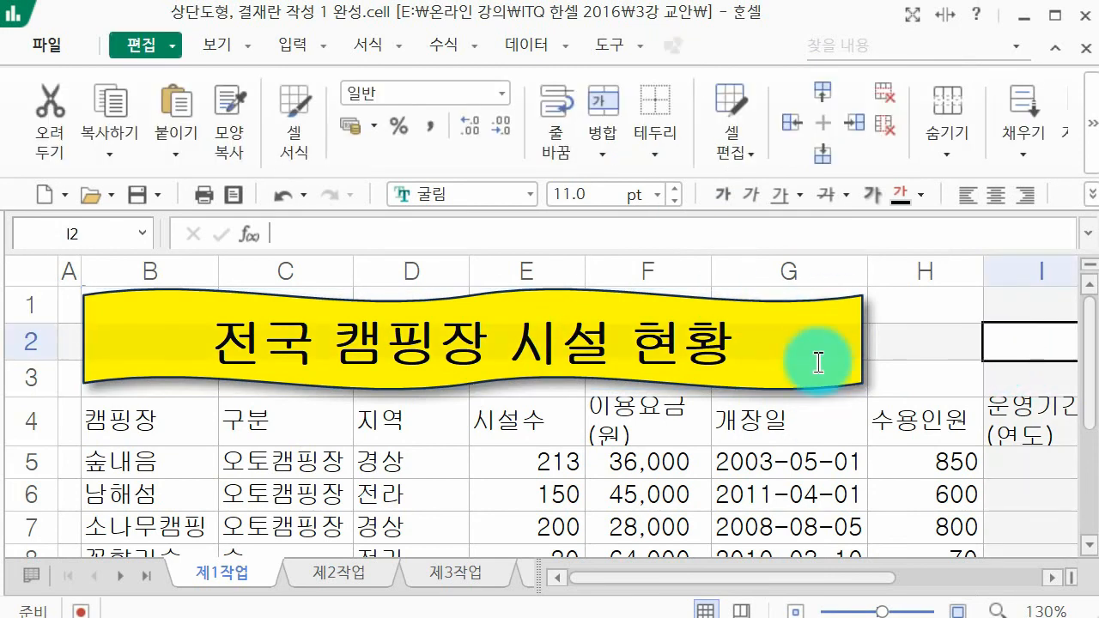
Step: Save the workbook and bring up the slide with the specification for the 프랜차이즈 창업 현황 title shape
left_click(902, 454)
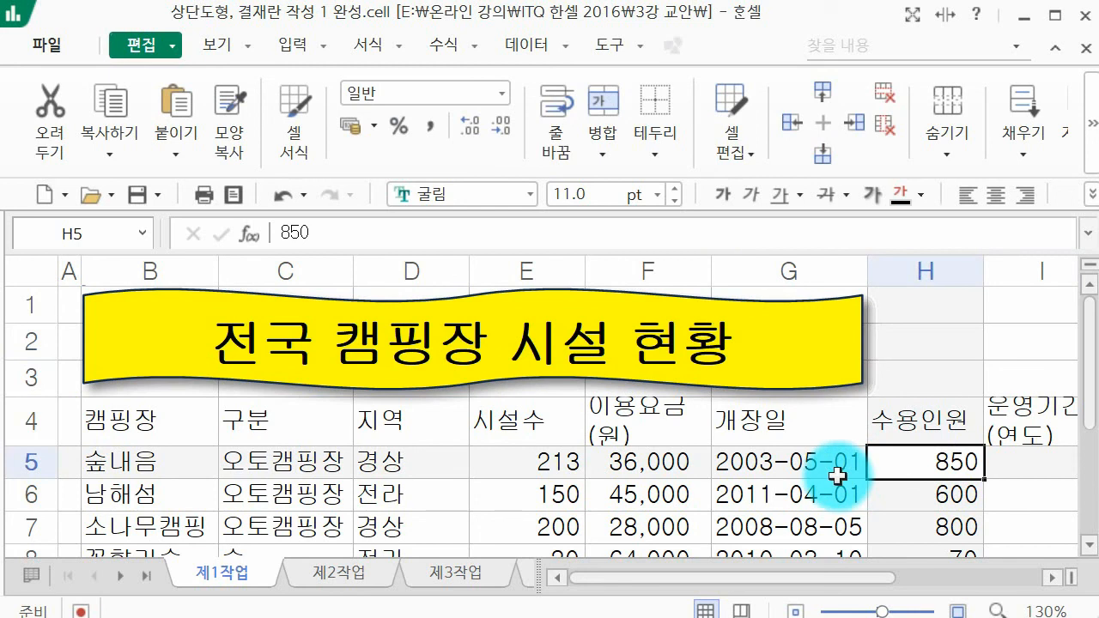
left_click(146, 193)
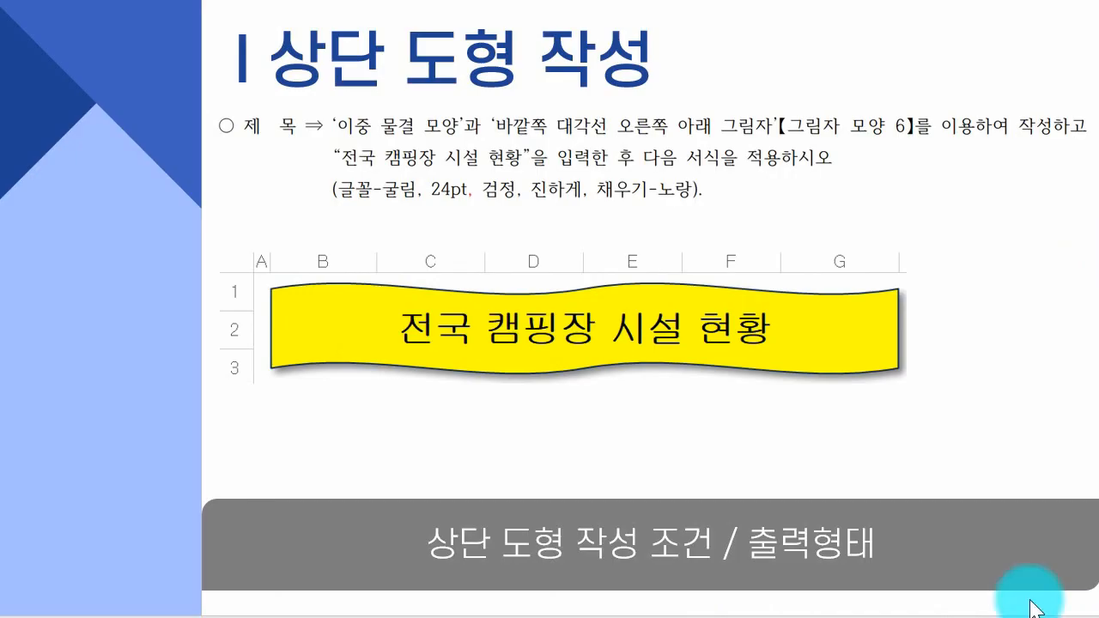
left_click(857, 318)
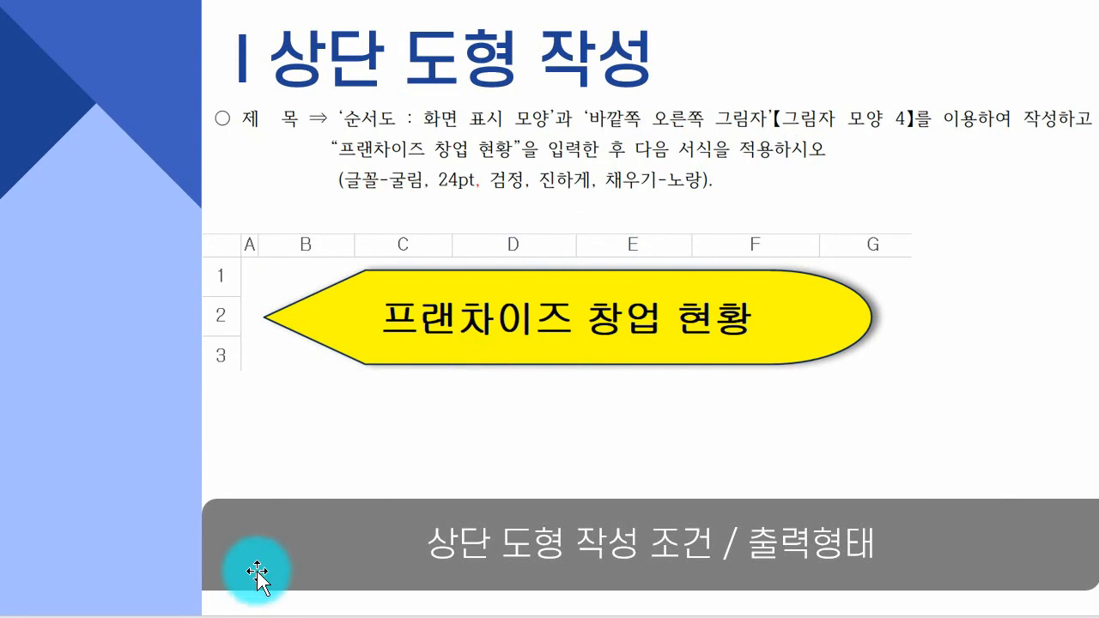
Step: Open the workbook 상단도형, 결재란 작성 2 완성.cell, reviewing the title shape's specification slide before working in it
key("alt+Tab")
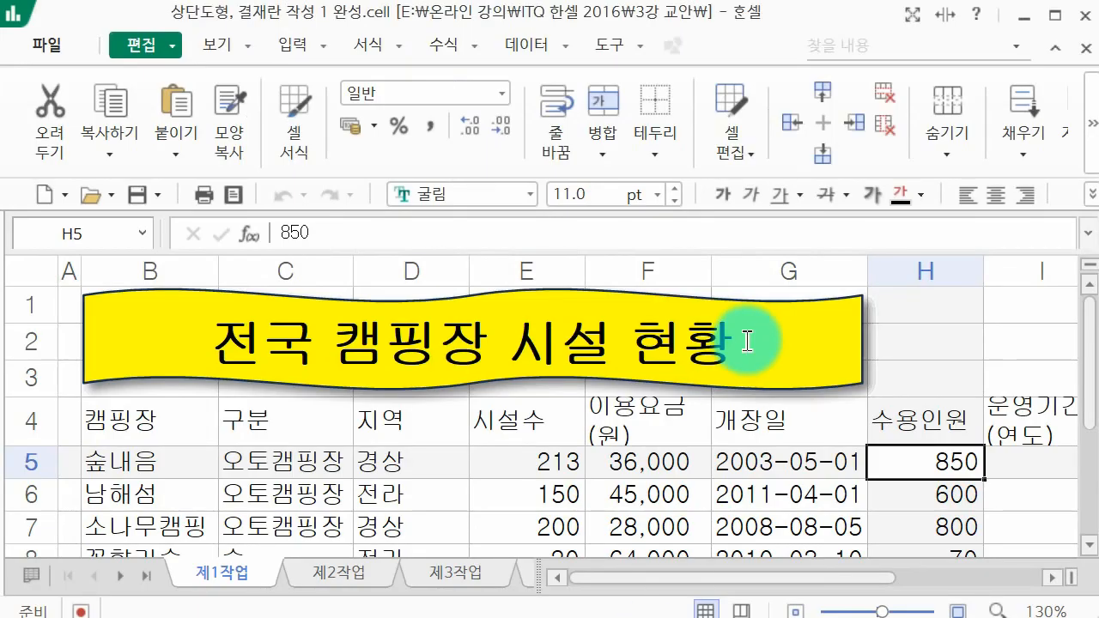
left_click(53, 43)
left_click(135, 137)
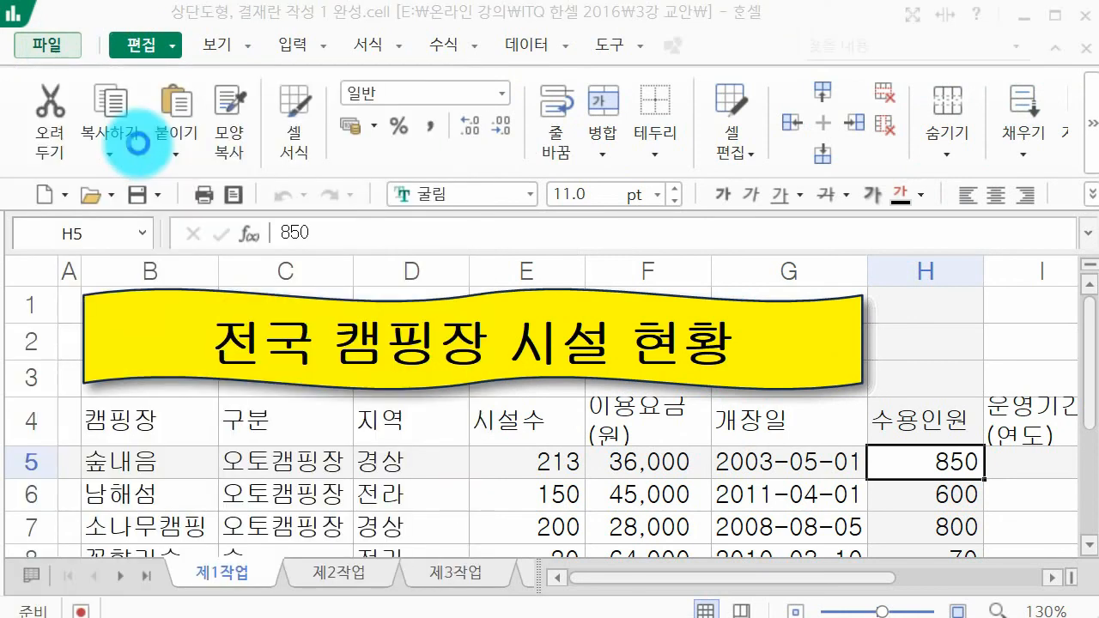
double_click(396, 213)
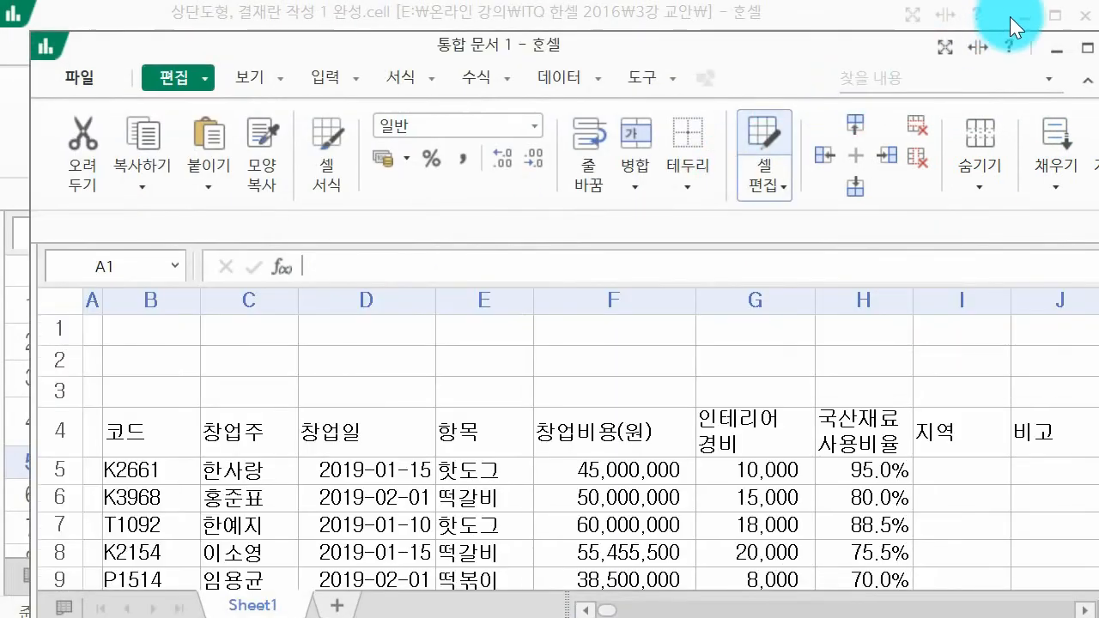
left_click(1019, 12)
left_click_drag(842, 47, 810, 9)
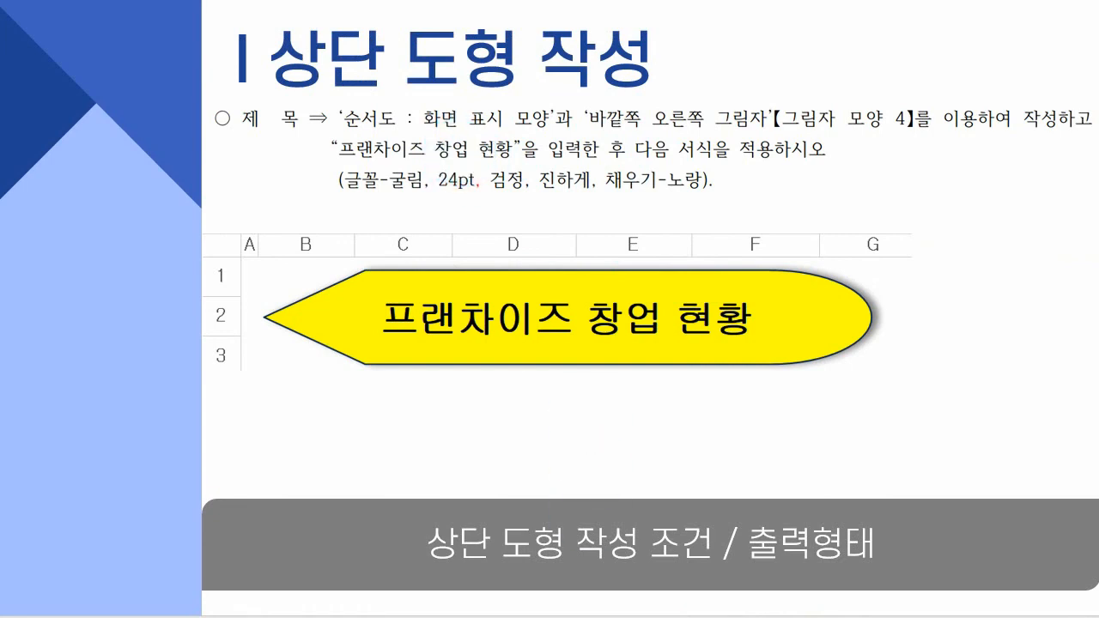
left_click(593, 605)
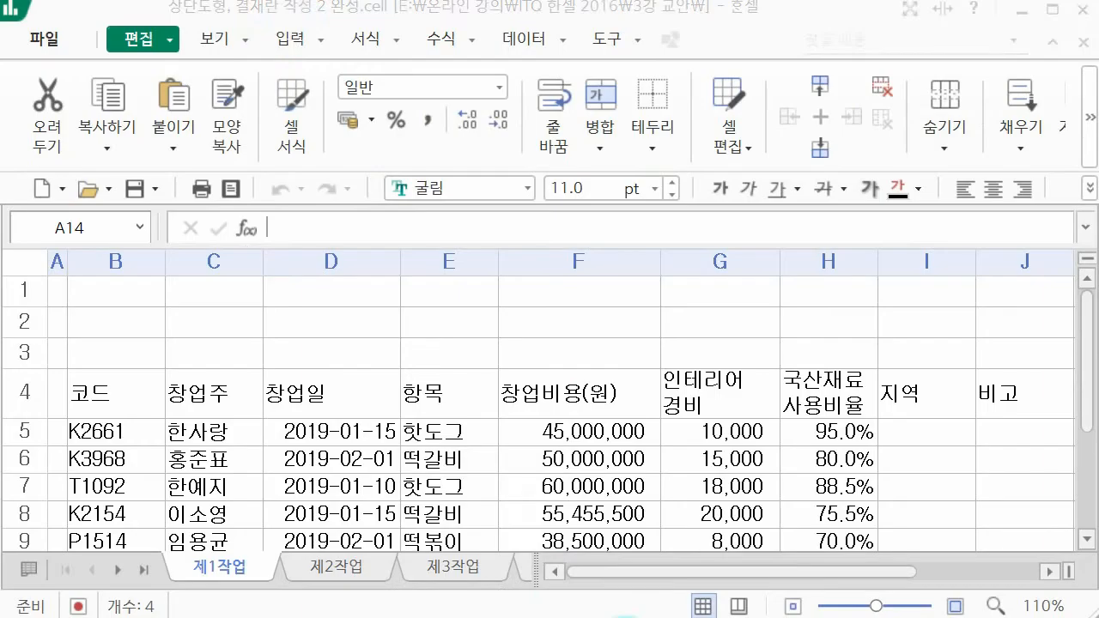
Step: Draw a 순서도: 화면 표시 shape about 196 × 24 mm over B1:G3 on sheet 제1작업 and nudge it slightly upward
left_click(289, 36)
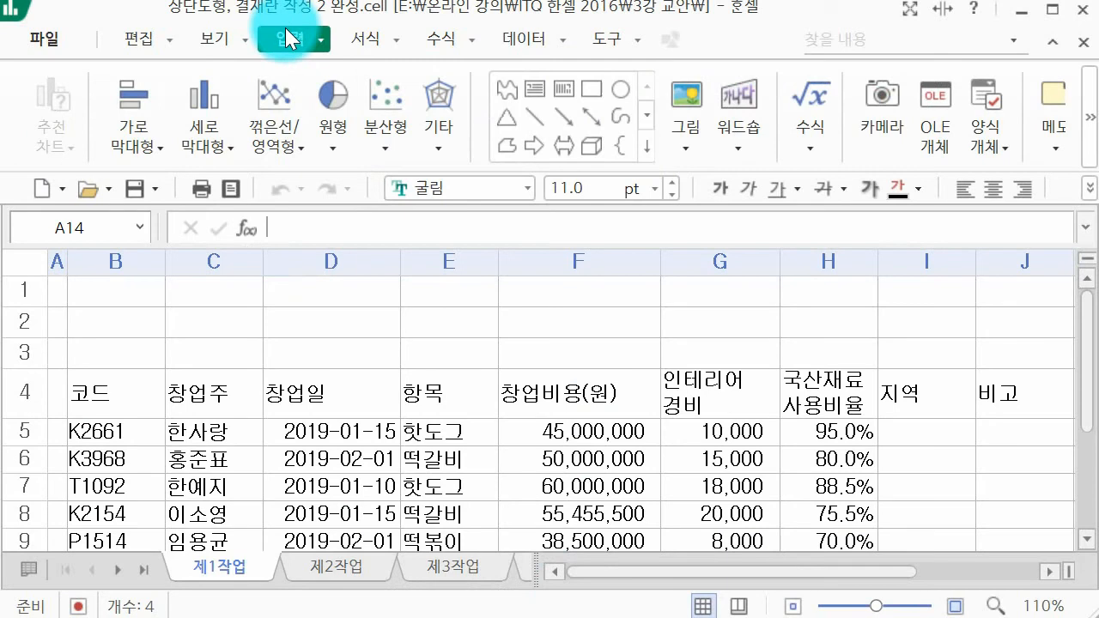
left_click(648, 148)
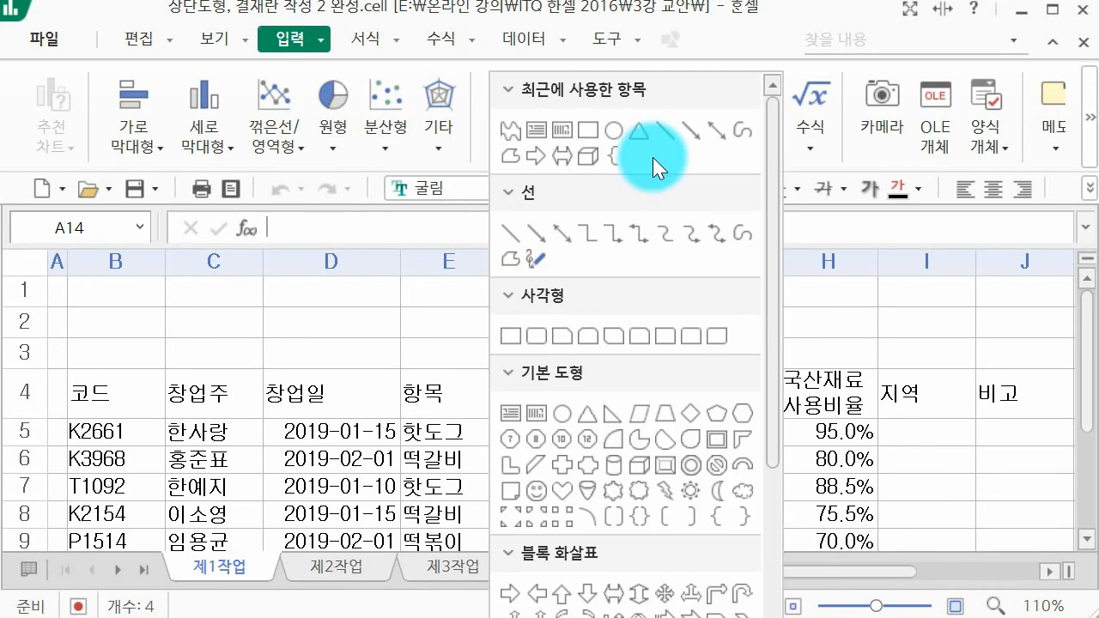
scroll(652, 164, "down", 5)
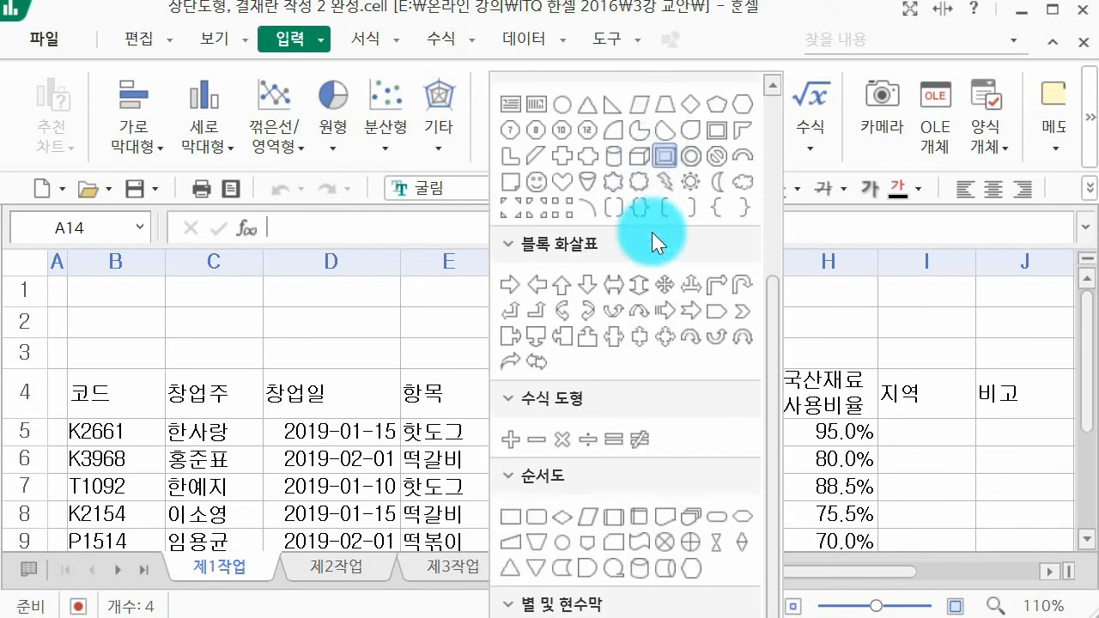
left_click(690, 568)
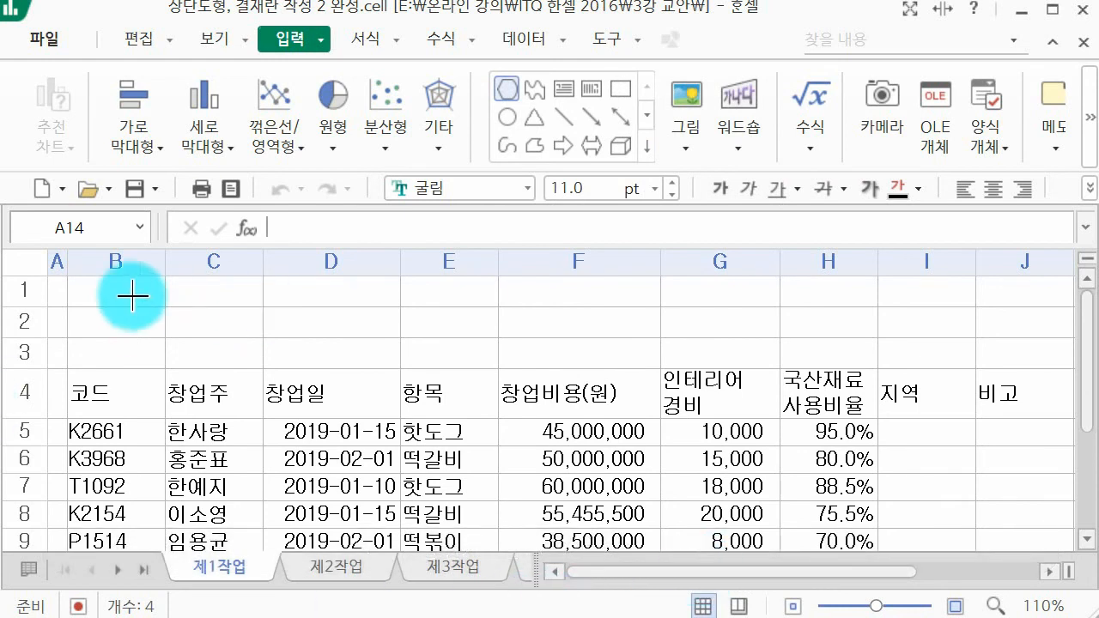
left_click_drag(67, 262, 627, 354)
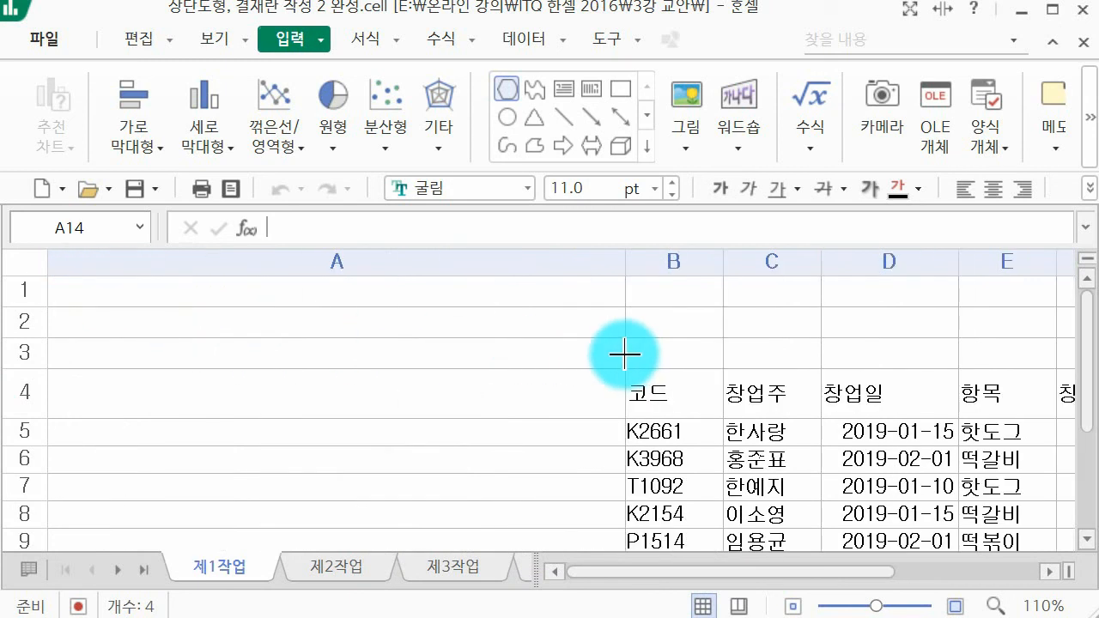
key("ctrl+z")
left_click_drag(68, 281, 773, 368)
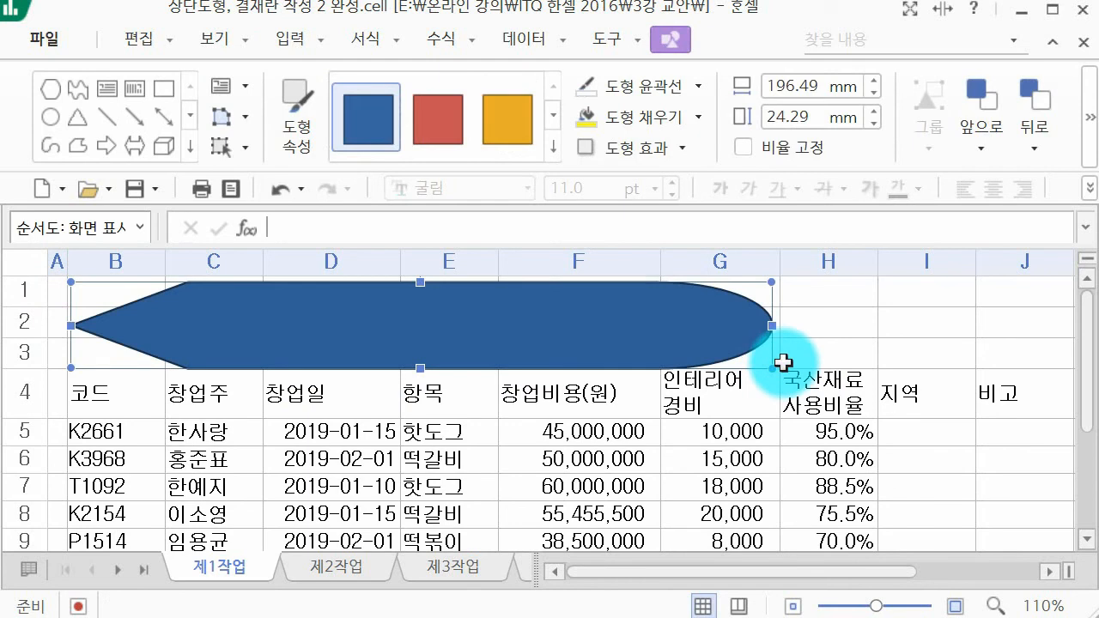
key("Up")
key("Up")
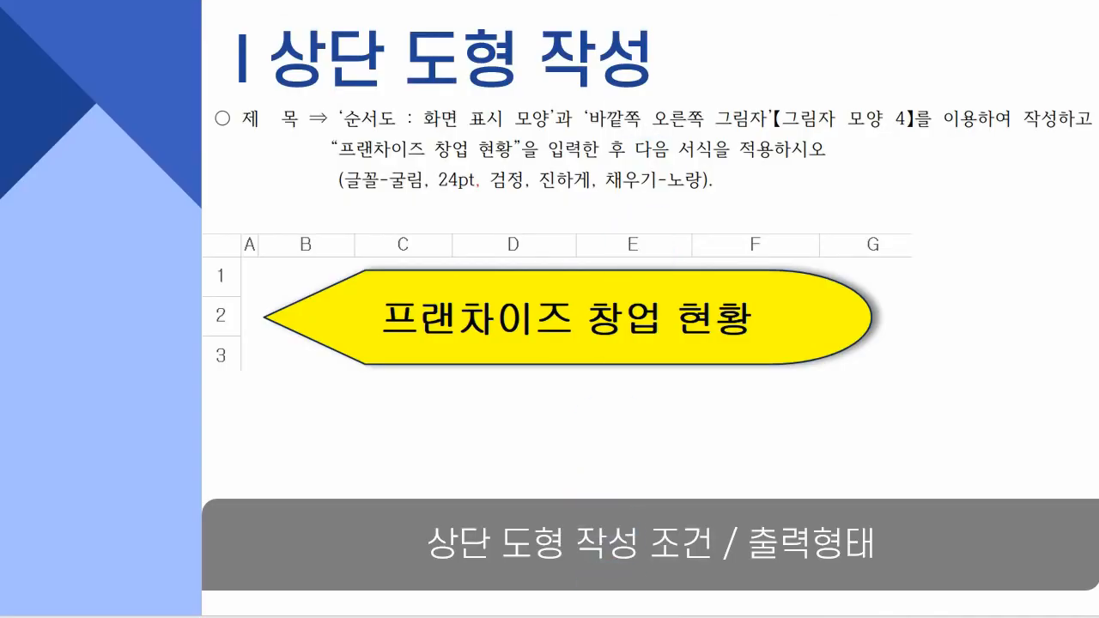
Step: Enter the title 프렌차이즈 창업 현황 inside the 화면 표시 shape
mouse_move(596, 617)
left_click(723, 612)
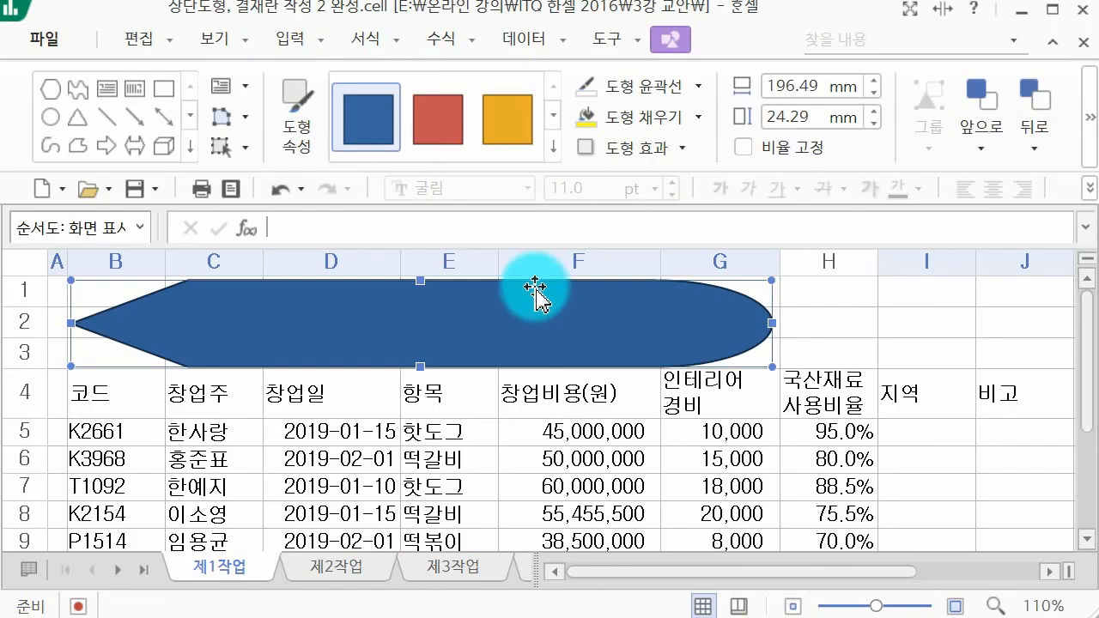
double_click(535, 295)
type("프렌차이즈")
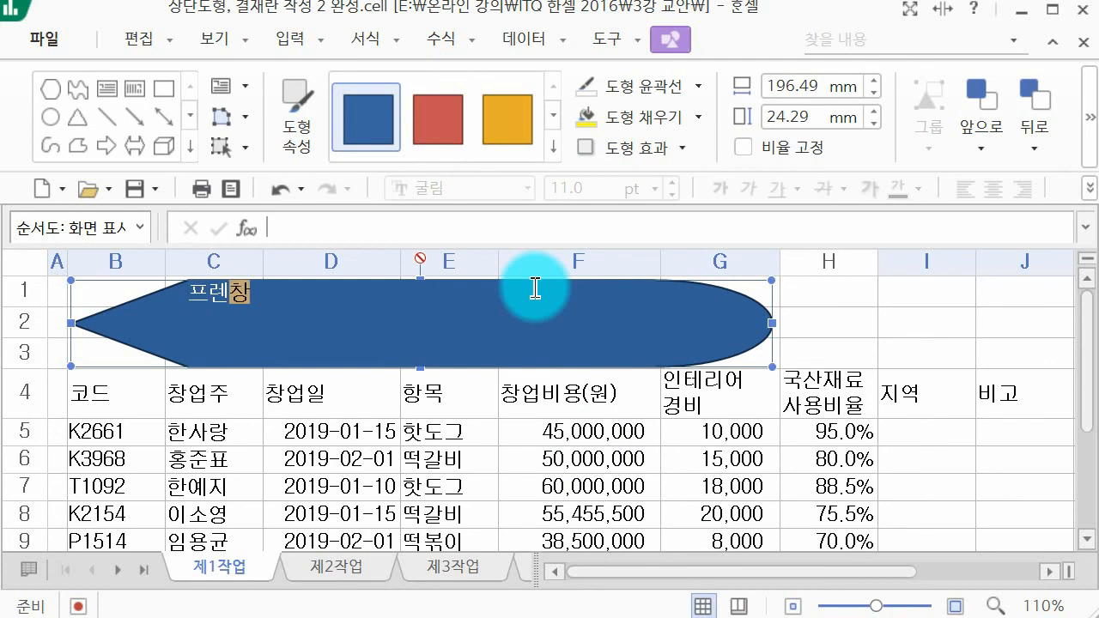
type(" 창업 현화")
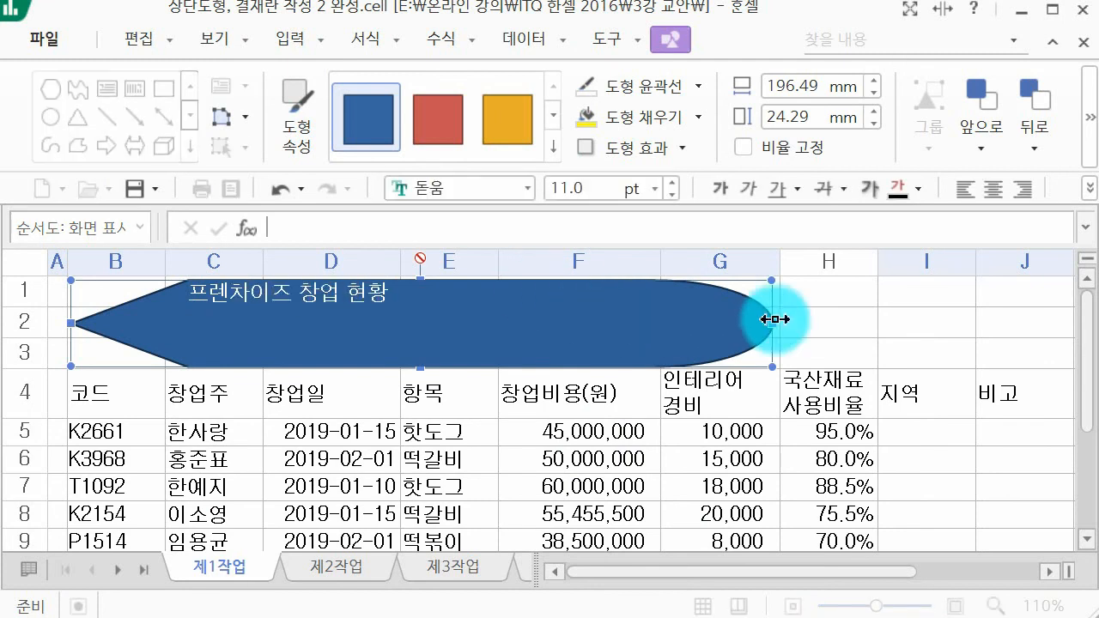
Step: Fill the 화면 표시 title shape with standard yellow, following the specification slide
left_click(883, 296)
left_click(531, 369)
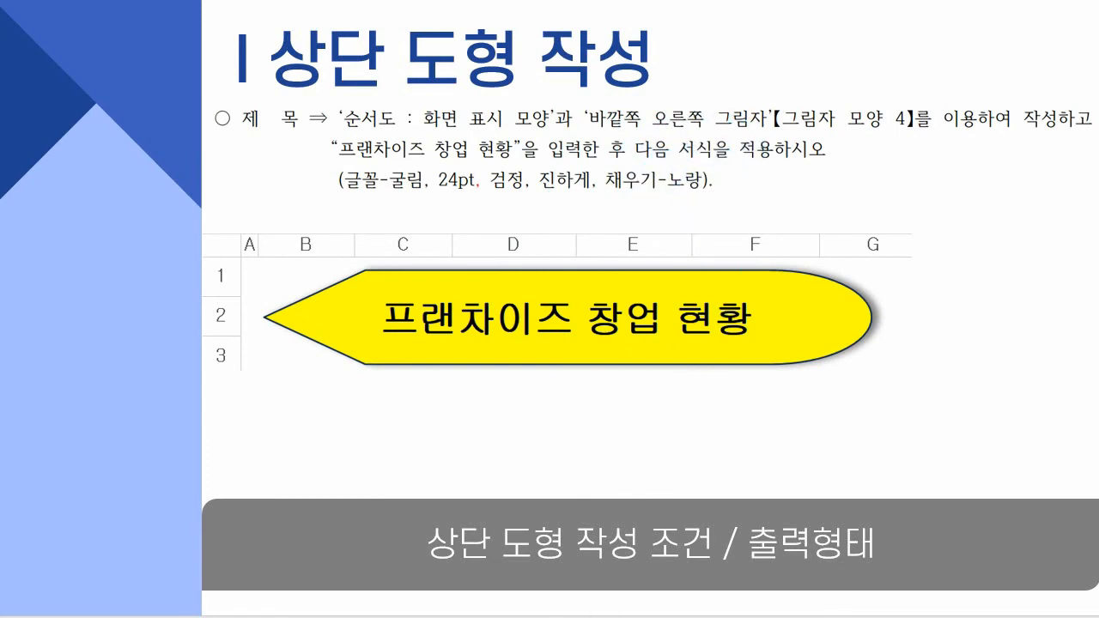
left_click(696, 578)
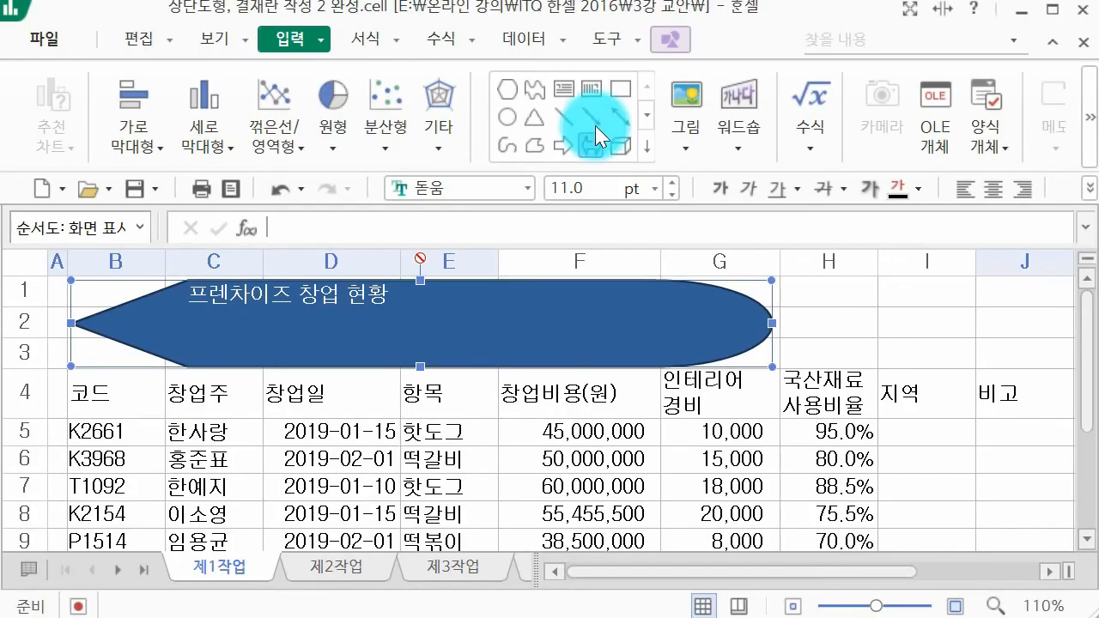
left_click(685, 46)
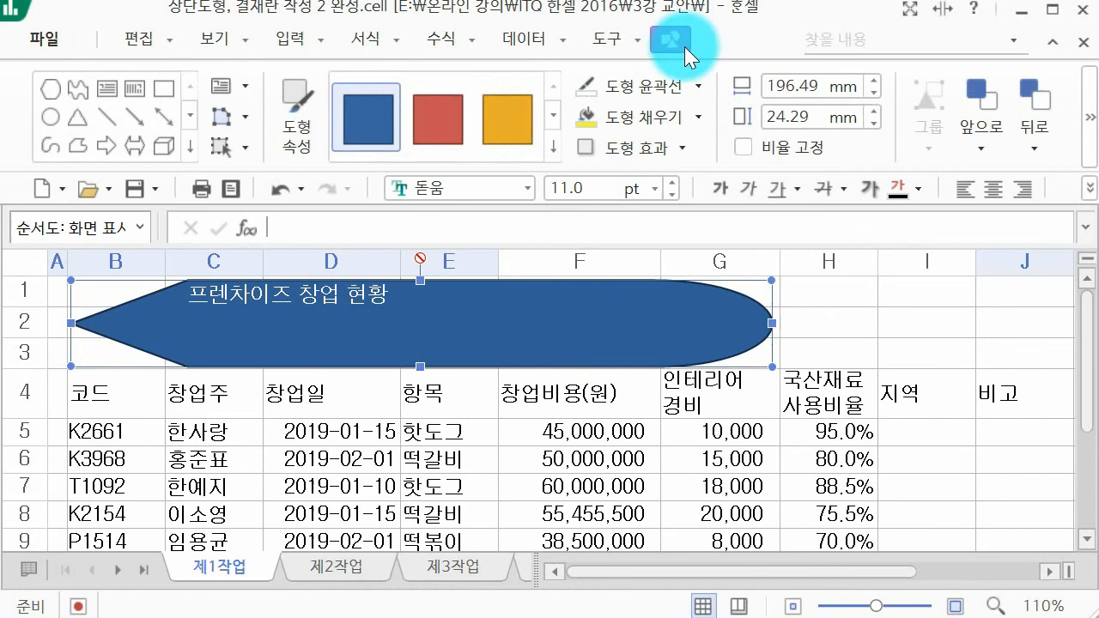
left_click(699, 118)
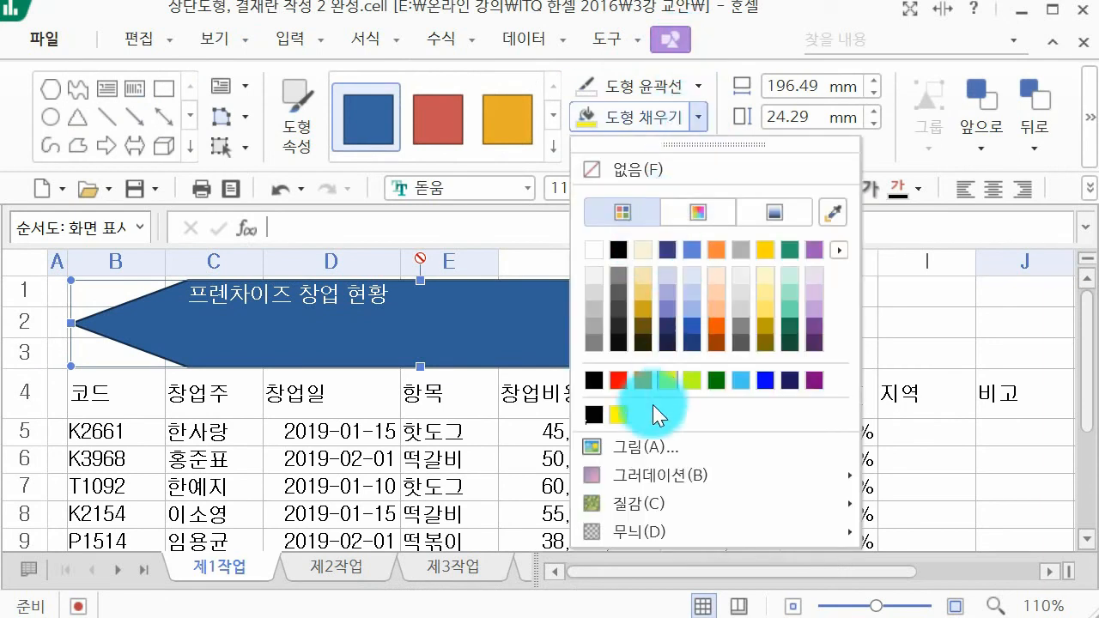
left_click(669, 381)
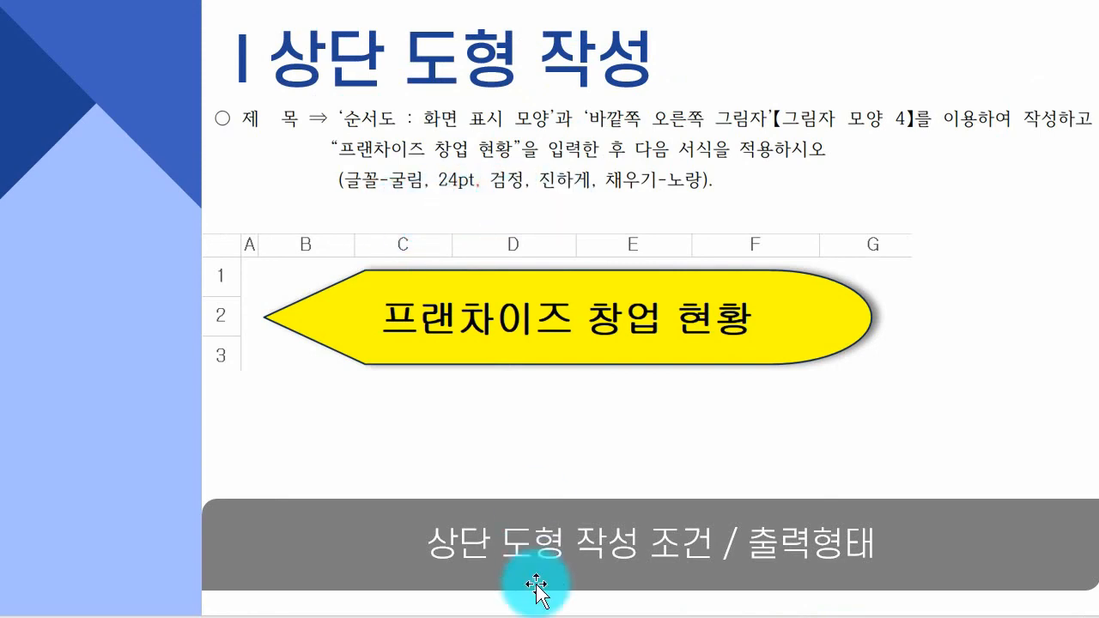
Step: Set the 화면 표시 shape's title text to the 굴림 font at 24 pt
mouse_move(505, 617)
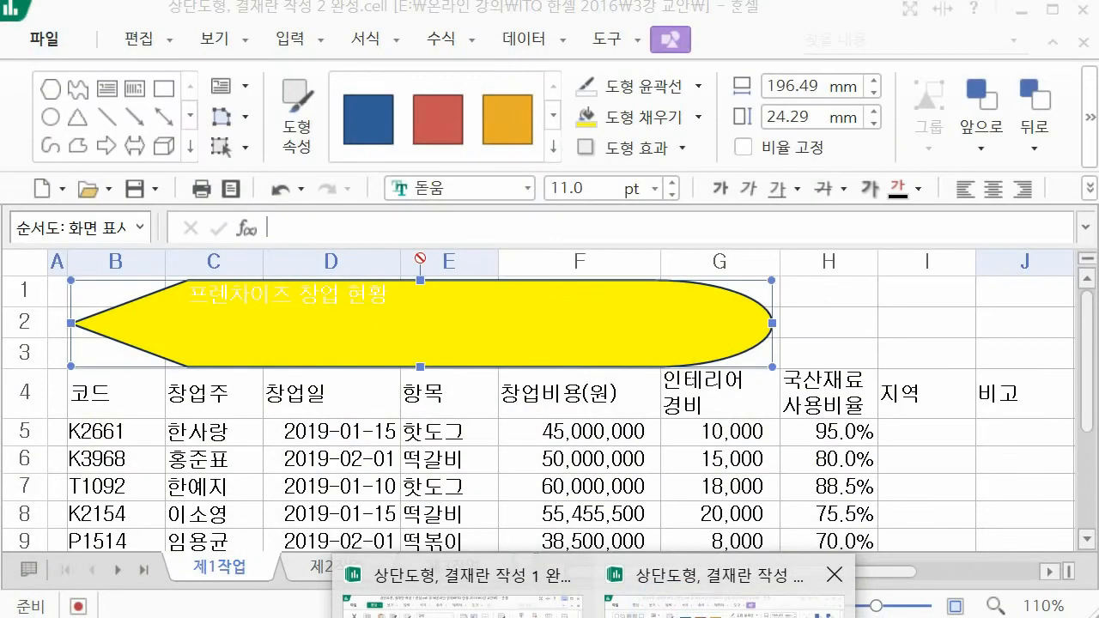
left_click(721, 605)
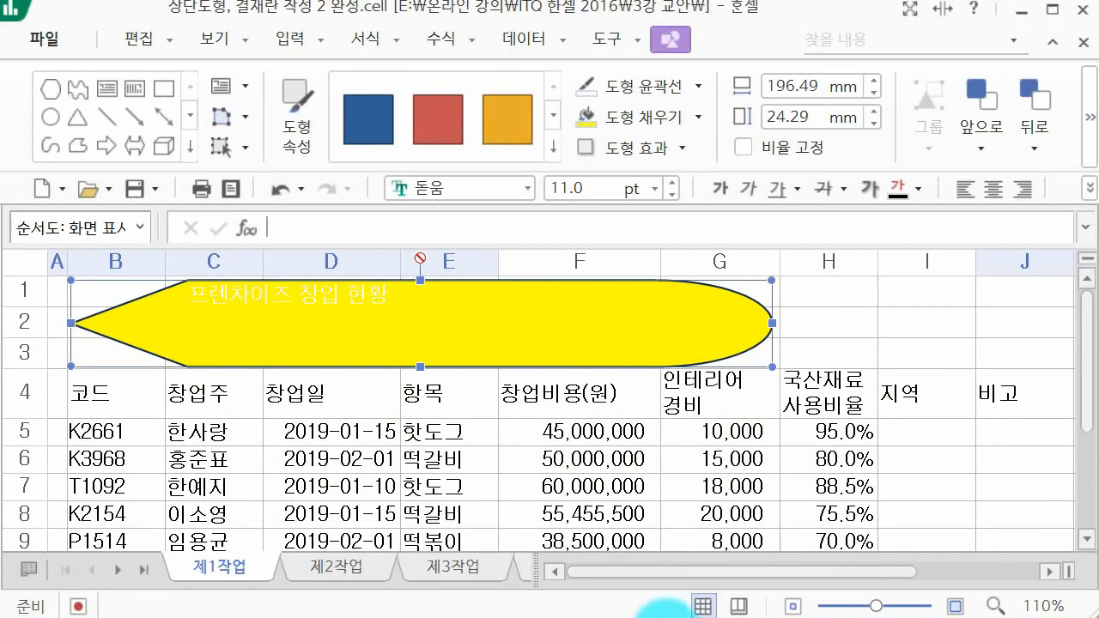
left_click(454, 189)
type("굴림")
key("Return")
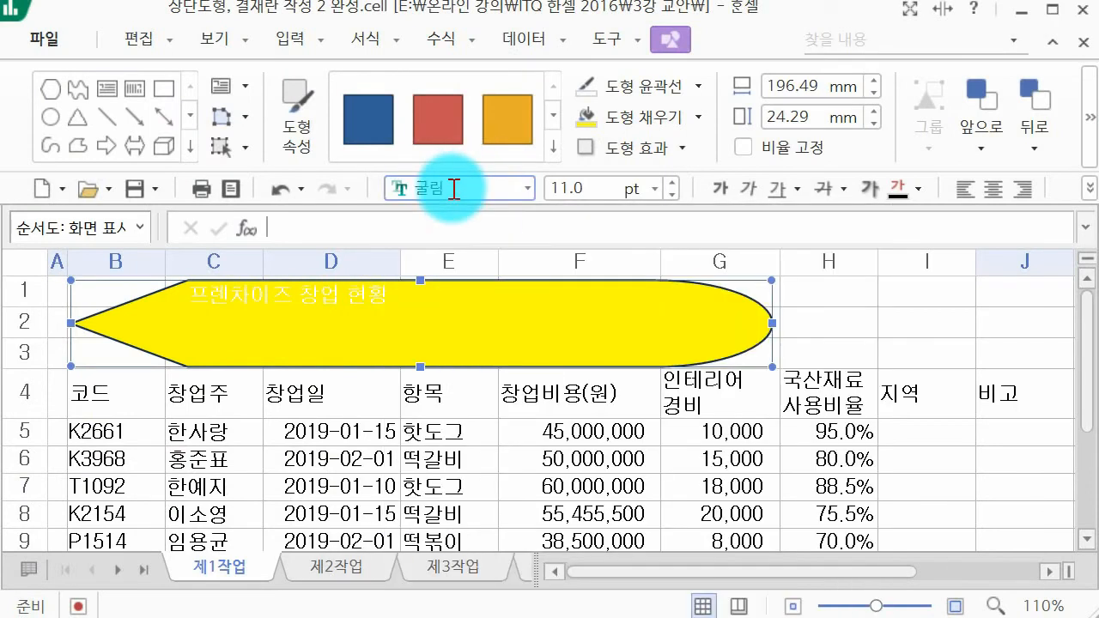
left_click(567, 189)
type("24")
key("Return")
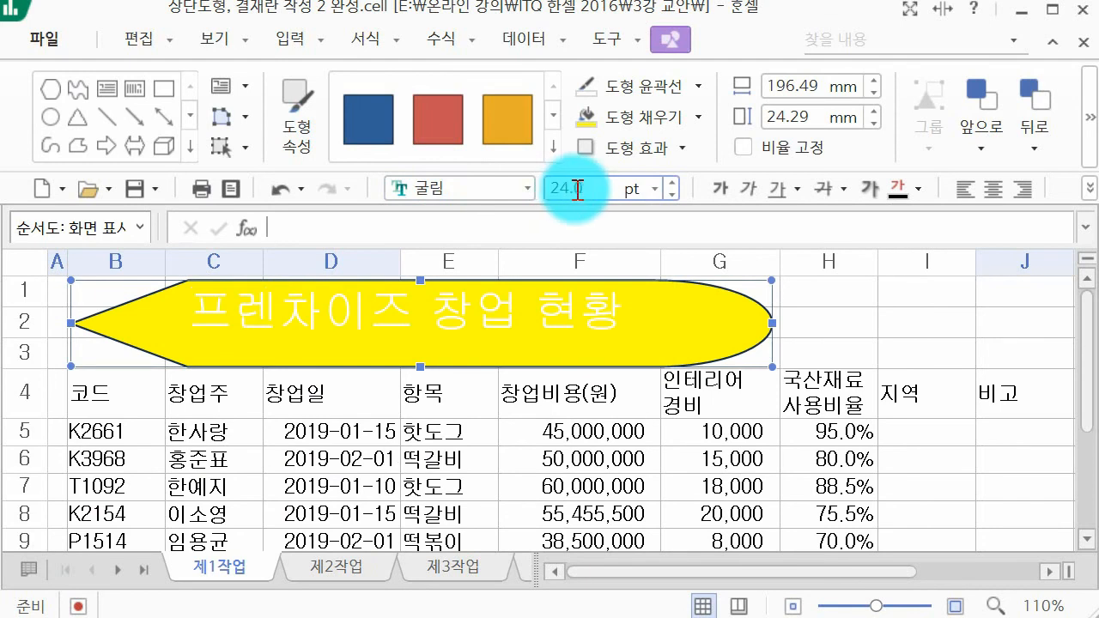
Step: Make the 화면 표시 shape's title text bold and black
left_click(720, 189)
left_click(900, 186)
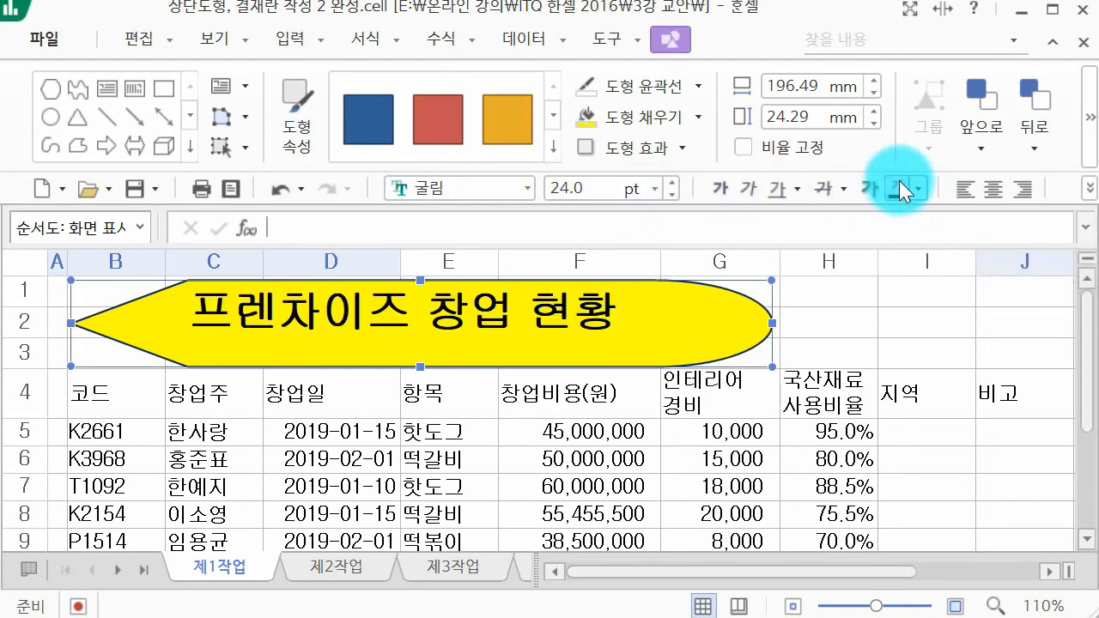
Step: Center the 화면 표시 shape's title text both vertically and horizontally, and deselect the shape
left_click(354, 43)
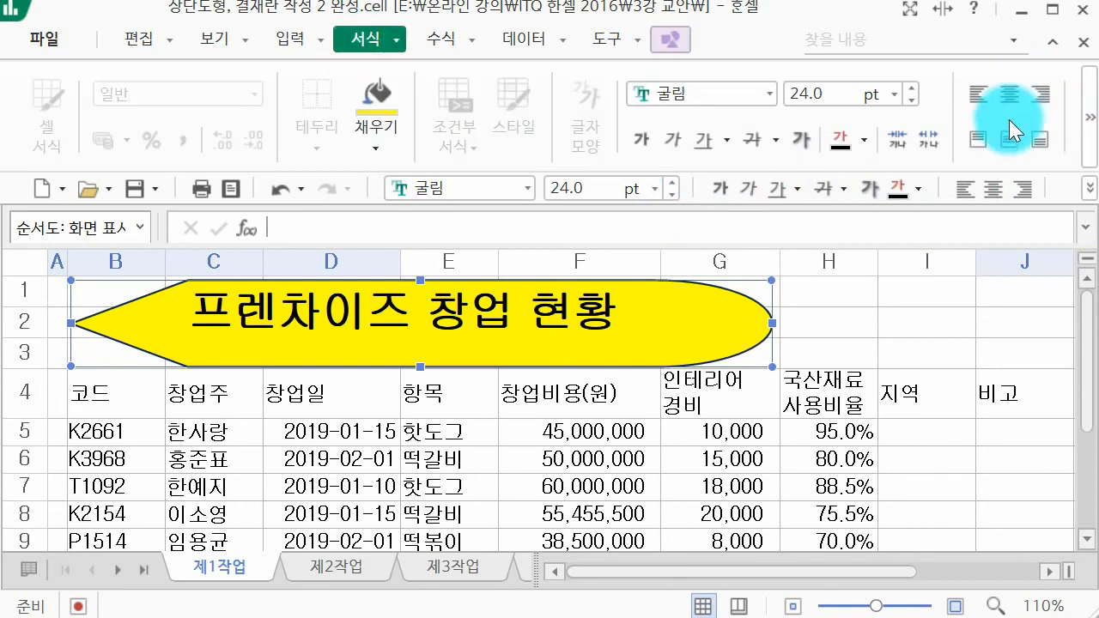
left_click(1008, 137)
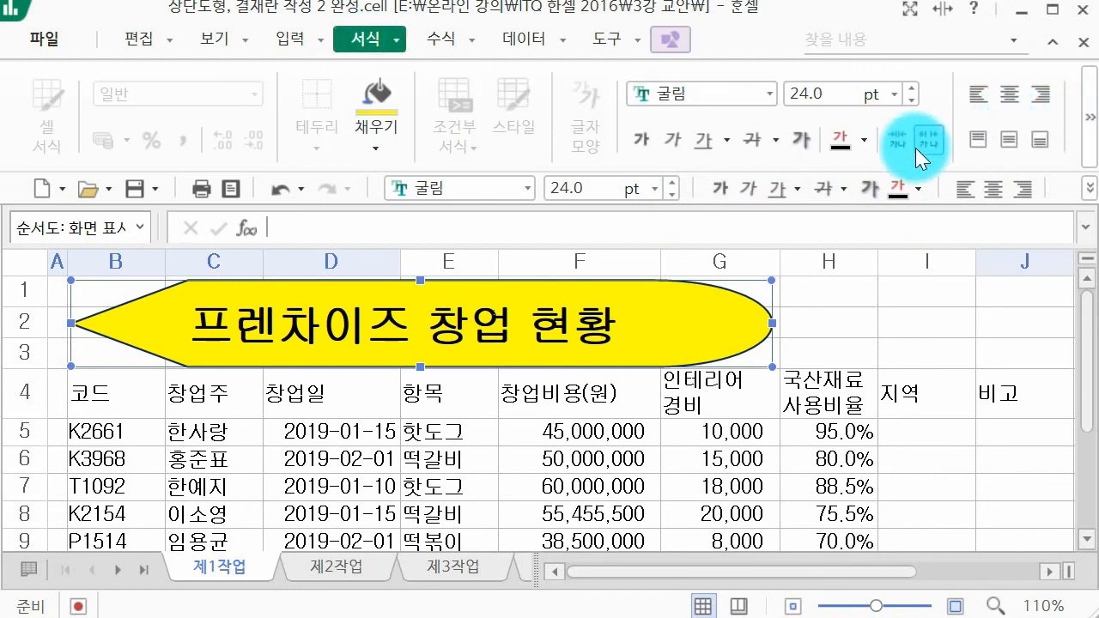
left_click(1009, 97)
left_click(812, 323)
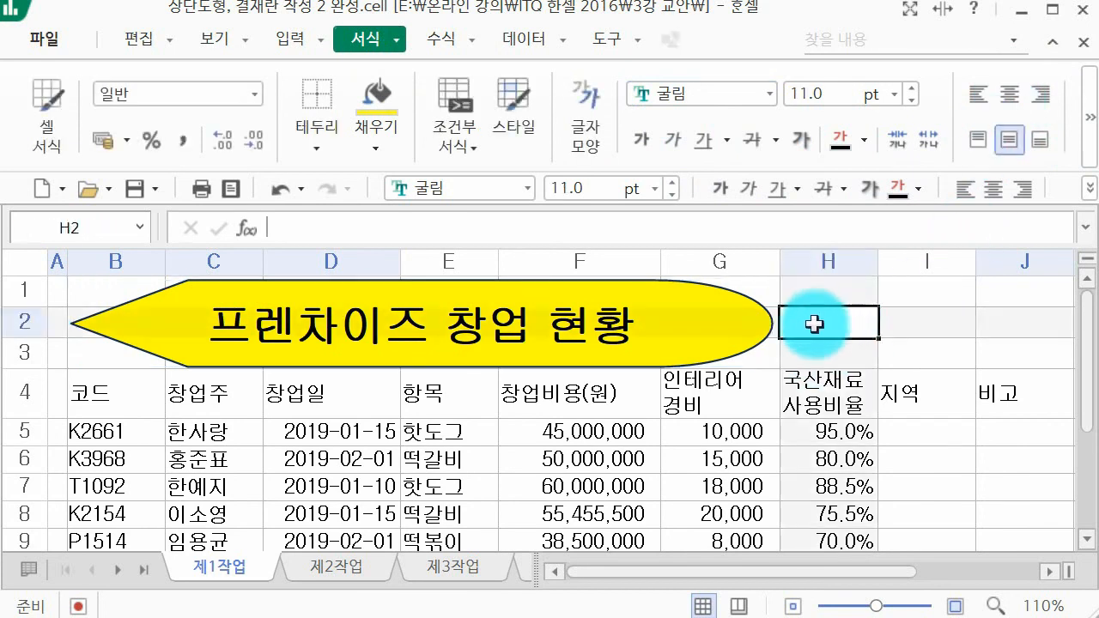
Step: Apply the outer right shadow (바깥쪽 오른쪽) to the 화면 표시 title shape, following the specification slide
left_click(728, 348)
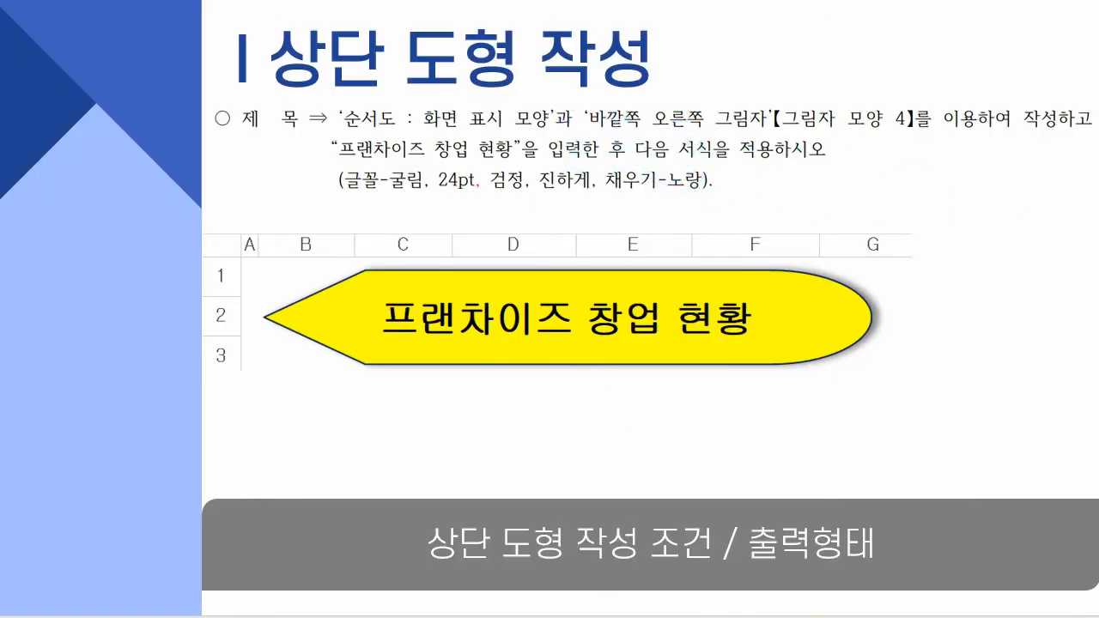
mouse_move(596, 617)
left_click(719, 612)
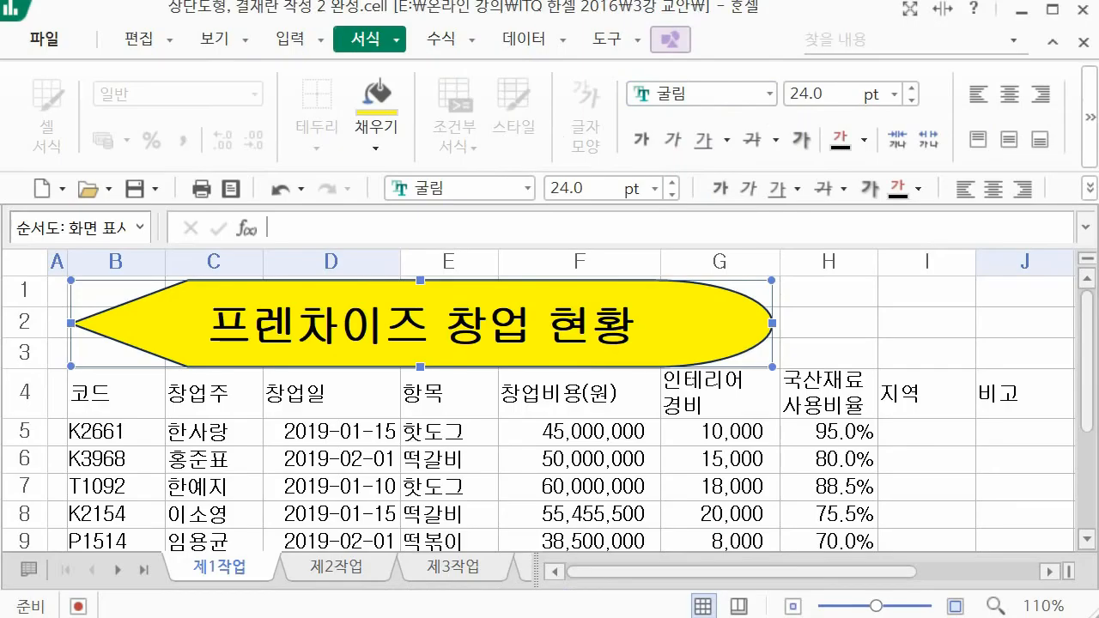
left_click(670, 38)
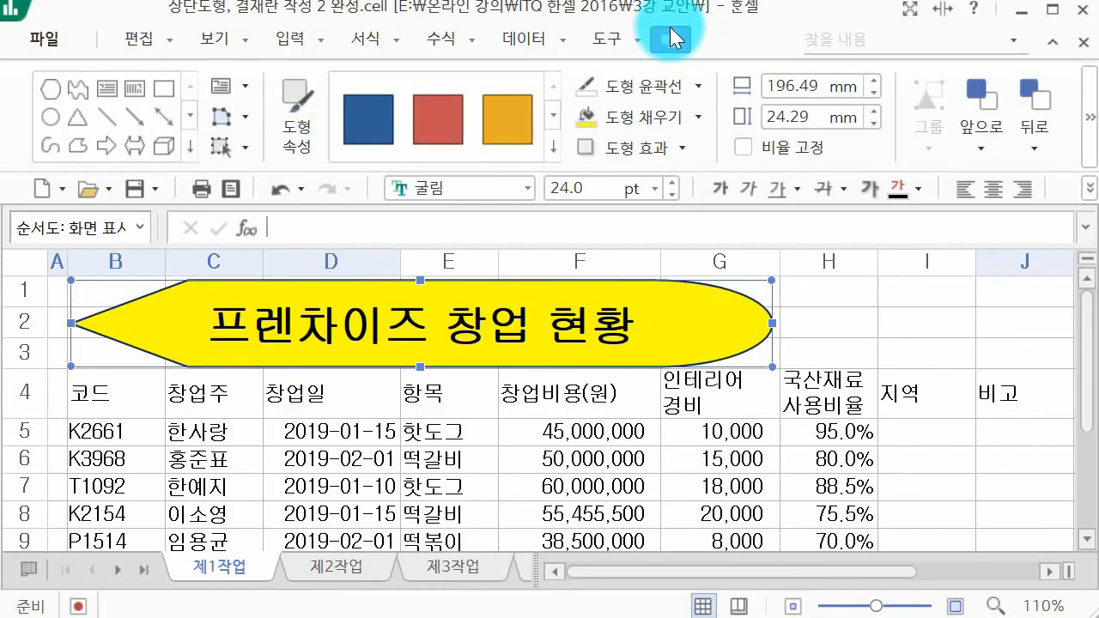
left_click(655, 146)
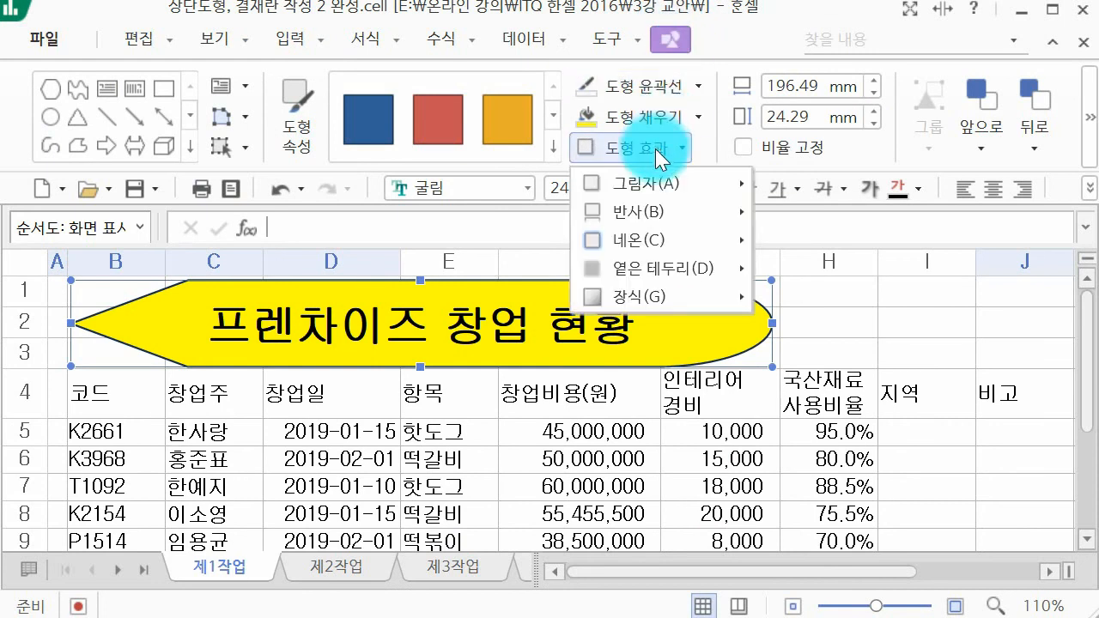
mouse_move(666, 188)
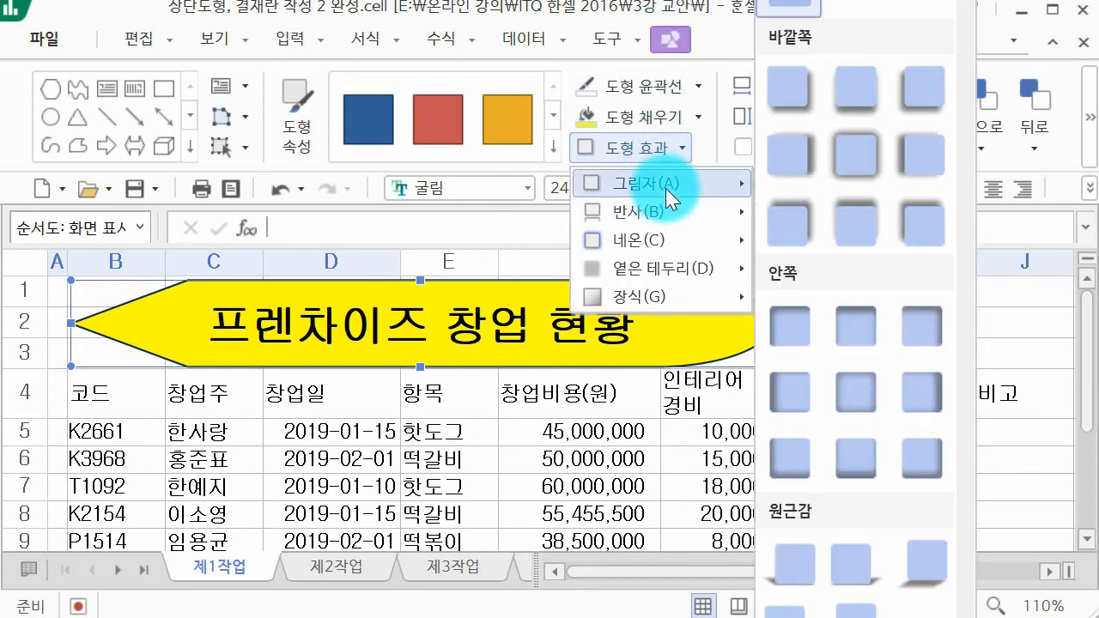
left_click(808, 148)
left_click(840, 335)
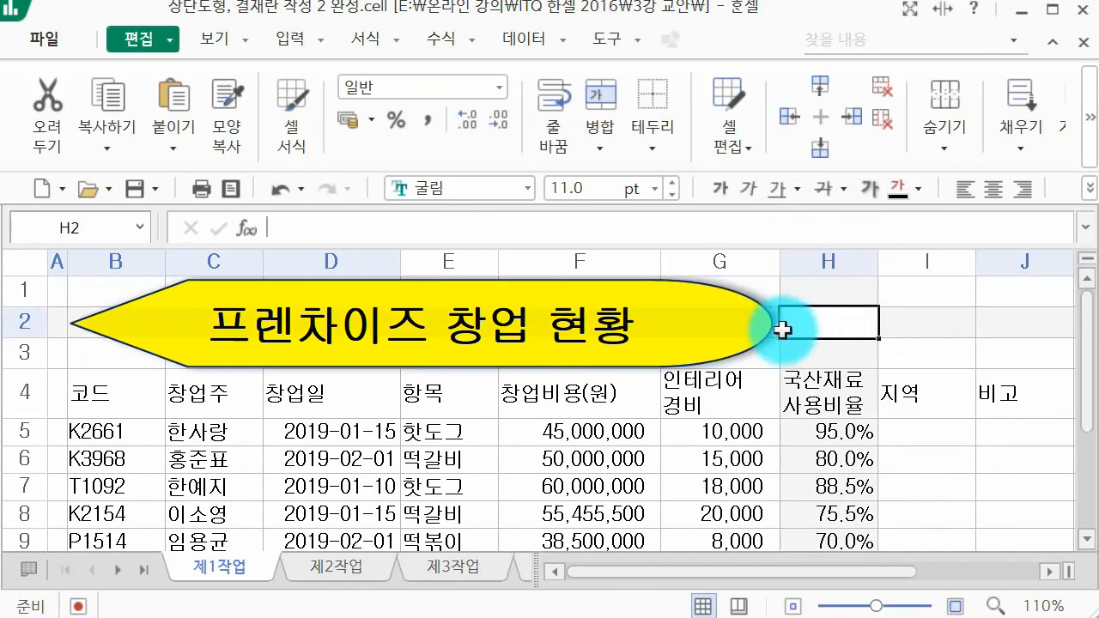
Step: Save the workbook, switch to the specification slides and advance to the 결재란 작성 requirements
left_click(817, 404)
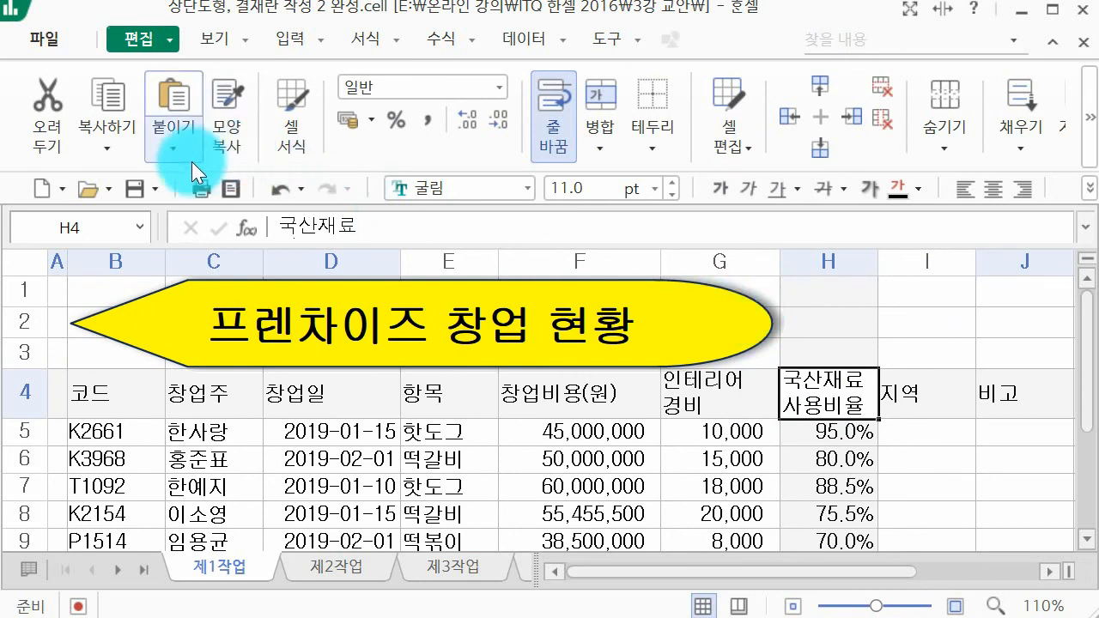
left_click(134, 190)
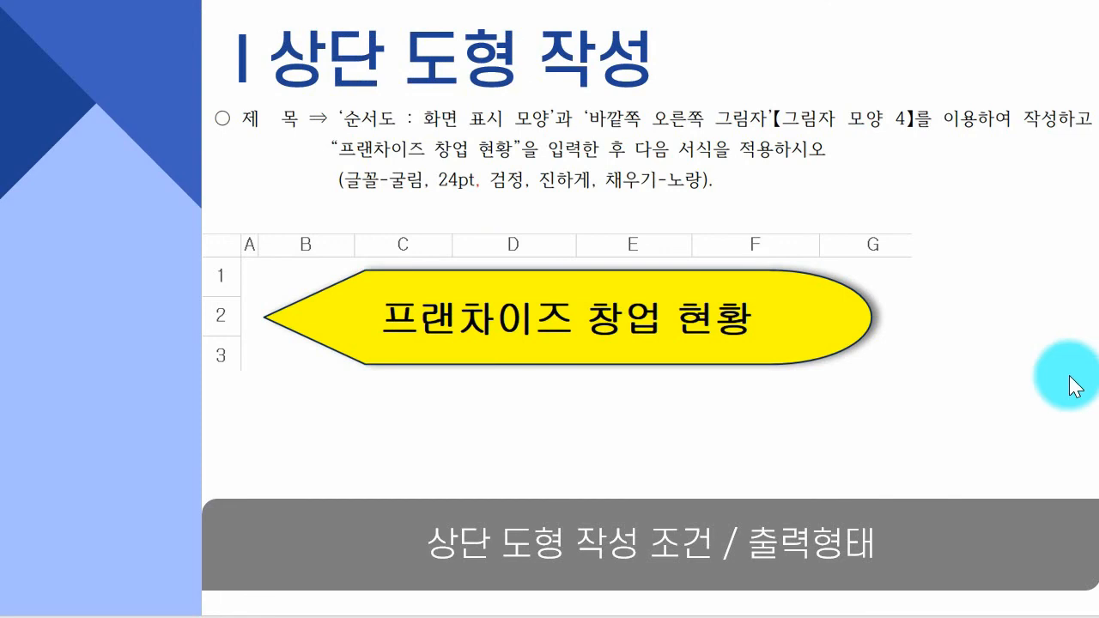
left_click(955, 304)
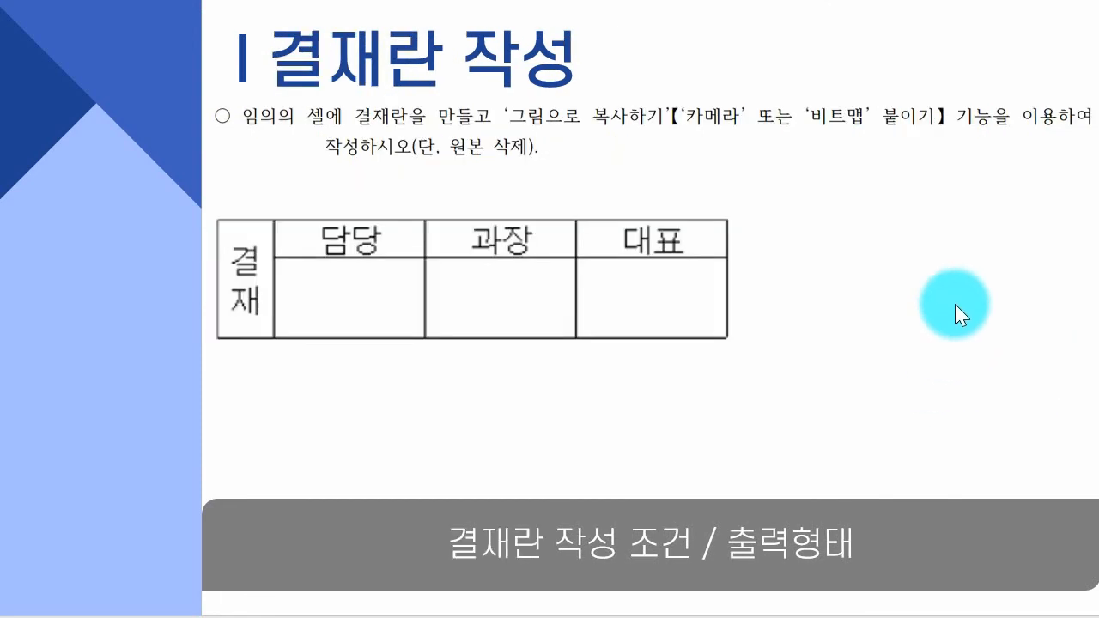
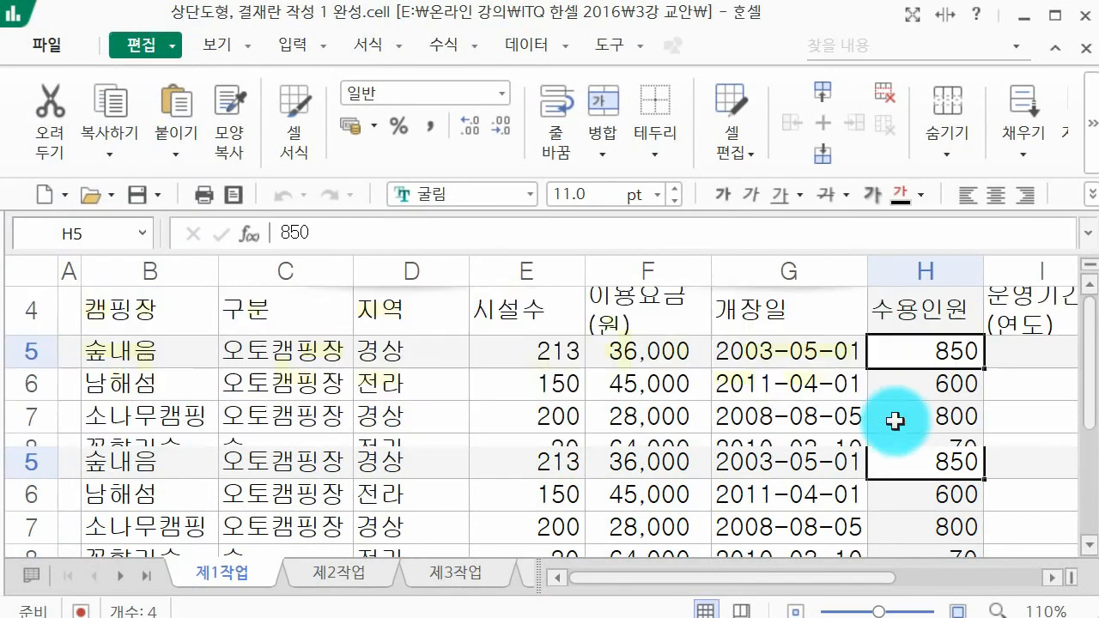
Step: Enter the approval box labels 결재, 담당, 과장 and 대표 in cells K16 to N16, below the data table
left_click_drag(830, 580, 996, 591)
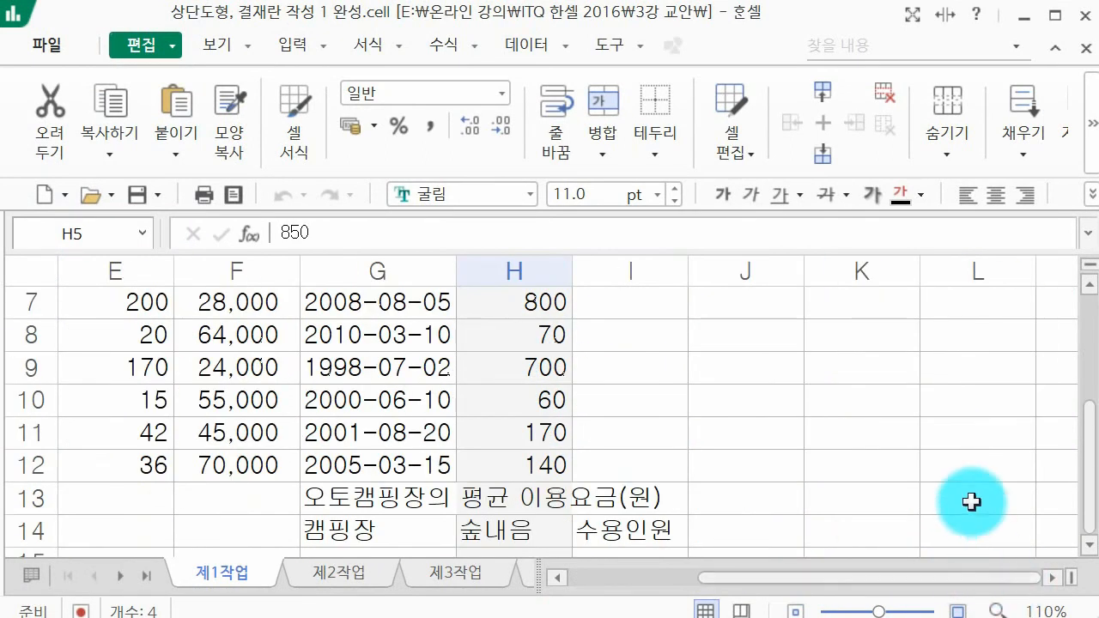
scroll(971, 500, "down", 1)
left_click(799, 491)
left_click(853, 492)
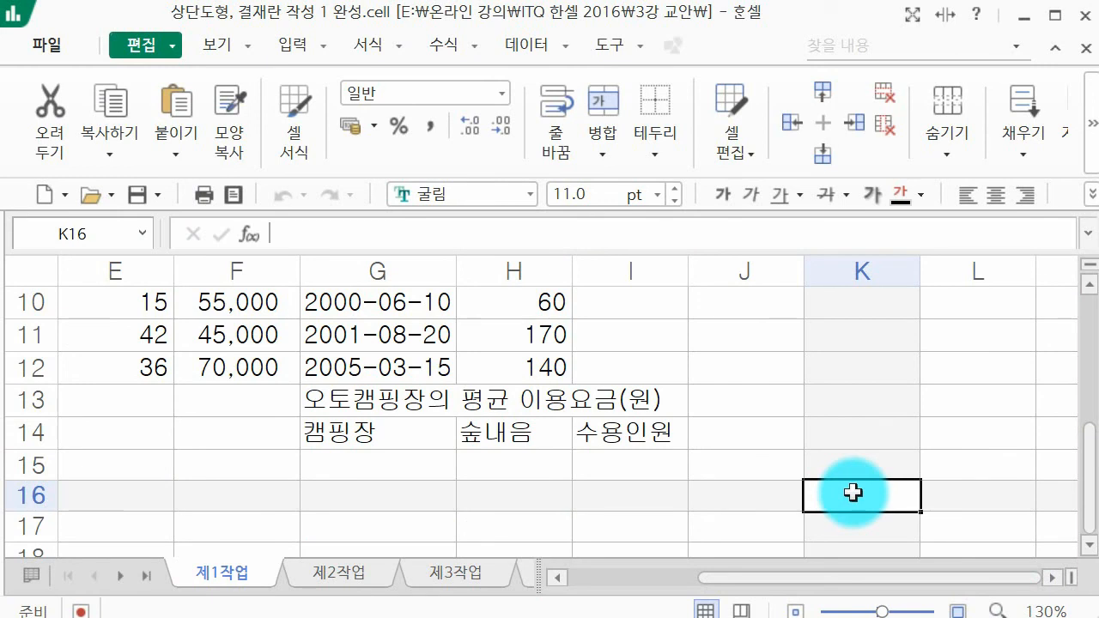
type("결재")
key("Tab")
type("담당")
key("Tab")
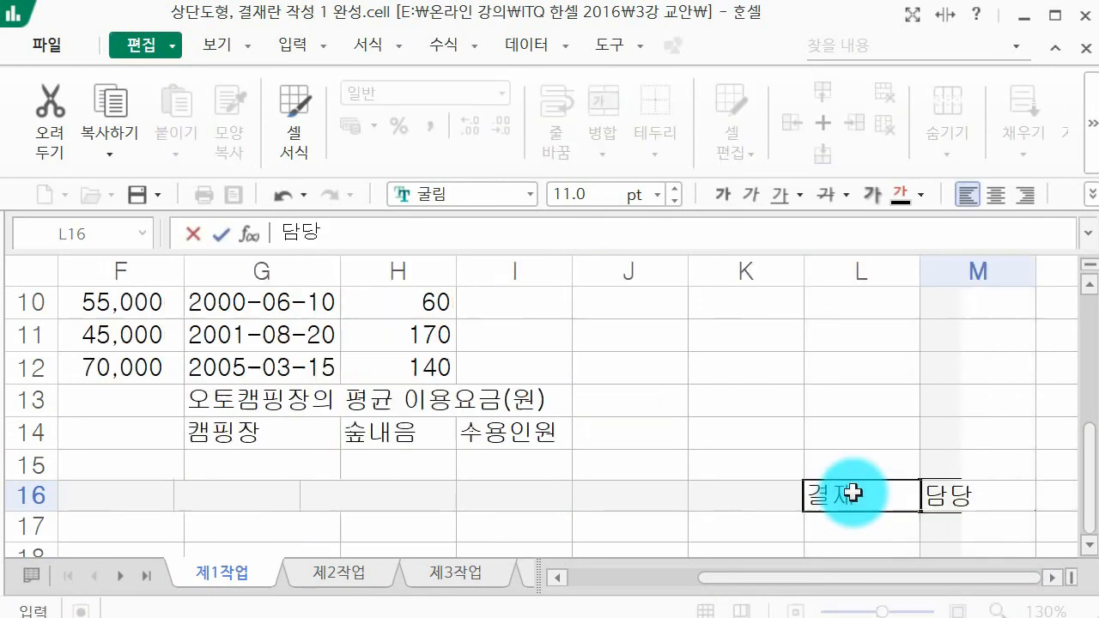
type("과장")
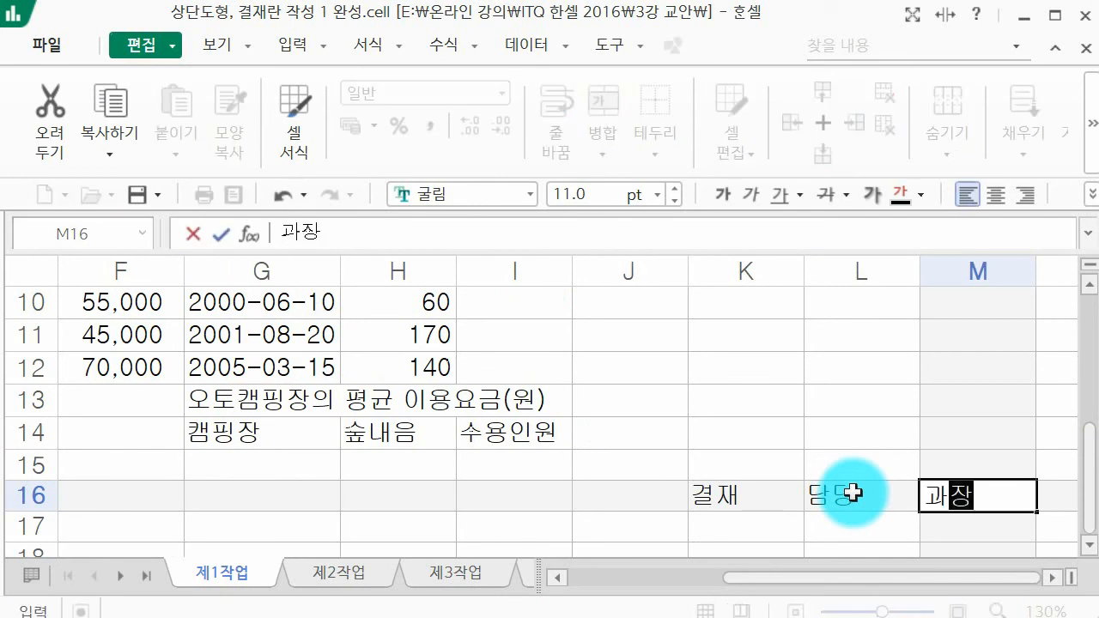
key("Tab")
type("대표")
key("Return")
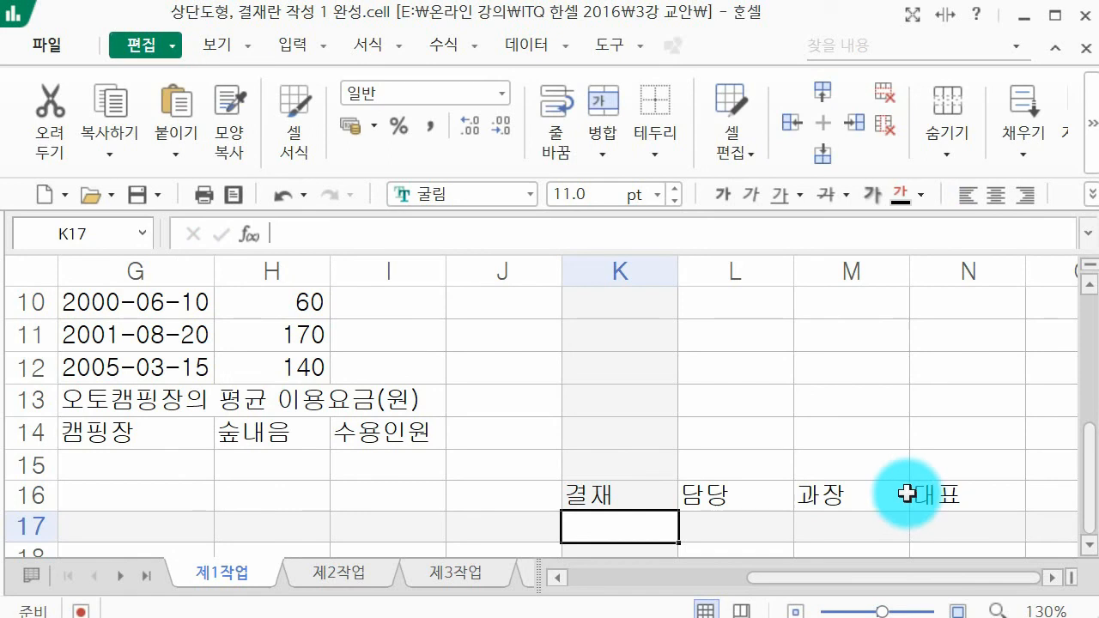
Step: Merge the approval box cells K16:K18, L17:L18, M17:M18 and N17:N18, each as a separate block
scroll(908, 493, "down", 1)
left_click_drag(630, 395, 636, 456)
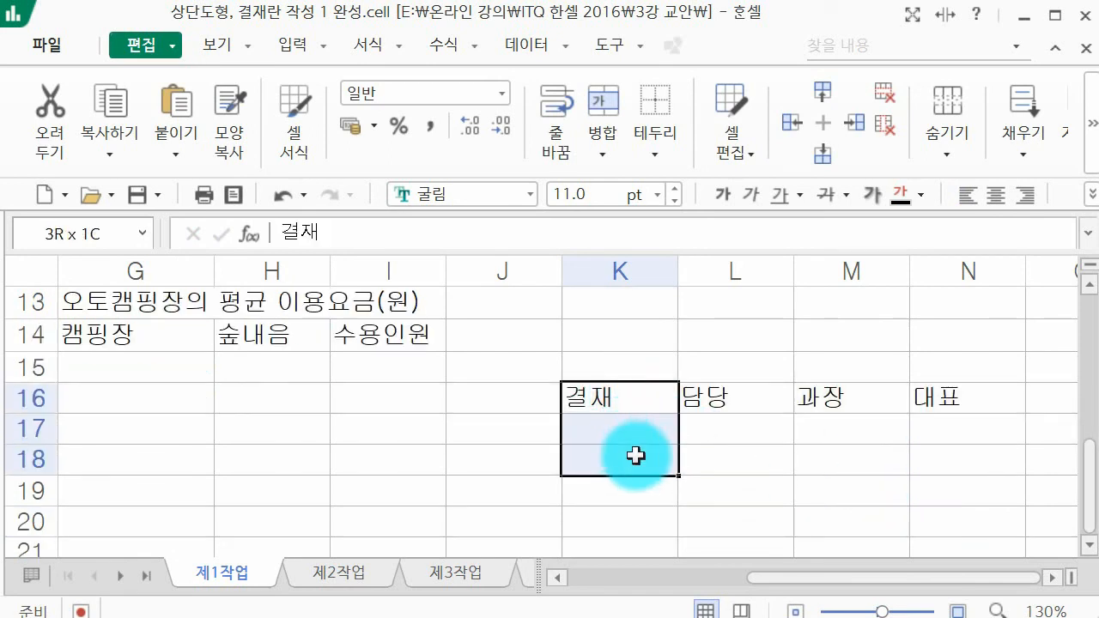
left_click(733, 416, "ctrl")
left_click_drag(732, 417, 731, 450, "ctrl")
left_click_drag(859, 418, 864, 449, "ctrl")
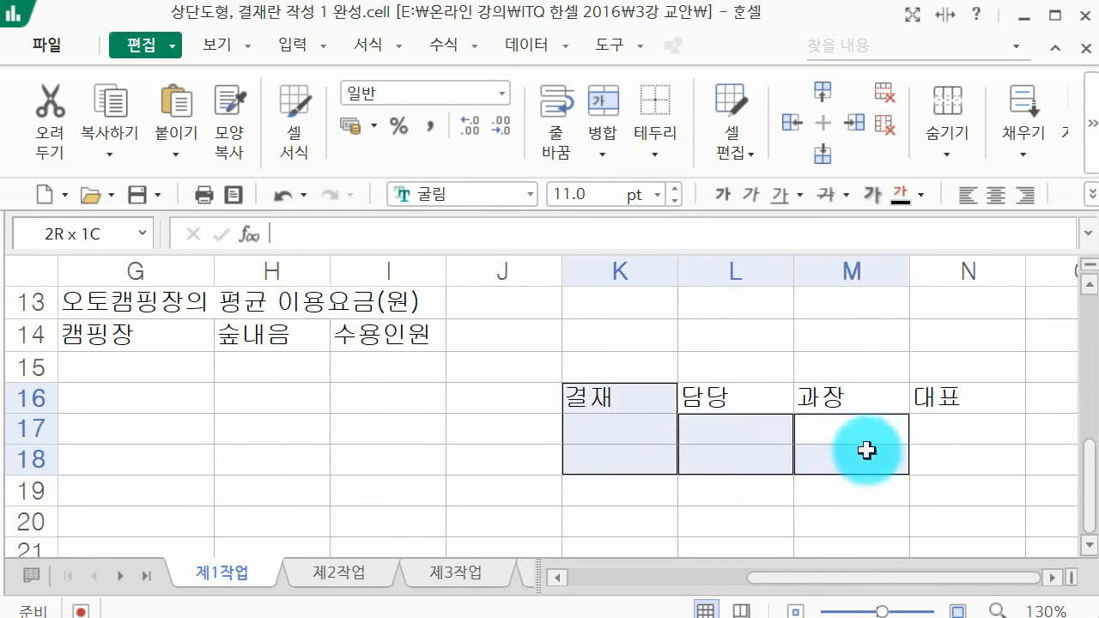
left_click_drag(940, 428, 939, 459, "ctrl")
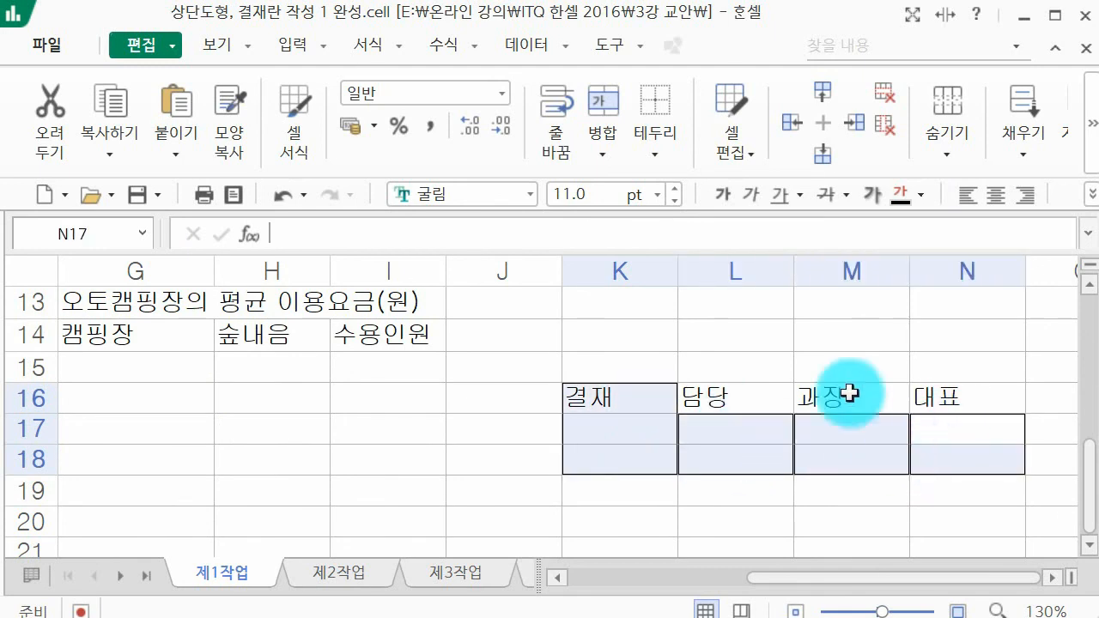
left_click(591, 91)
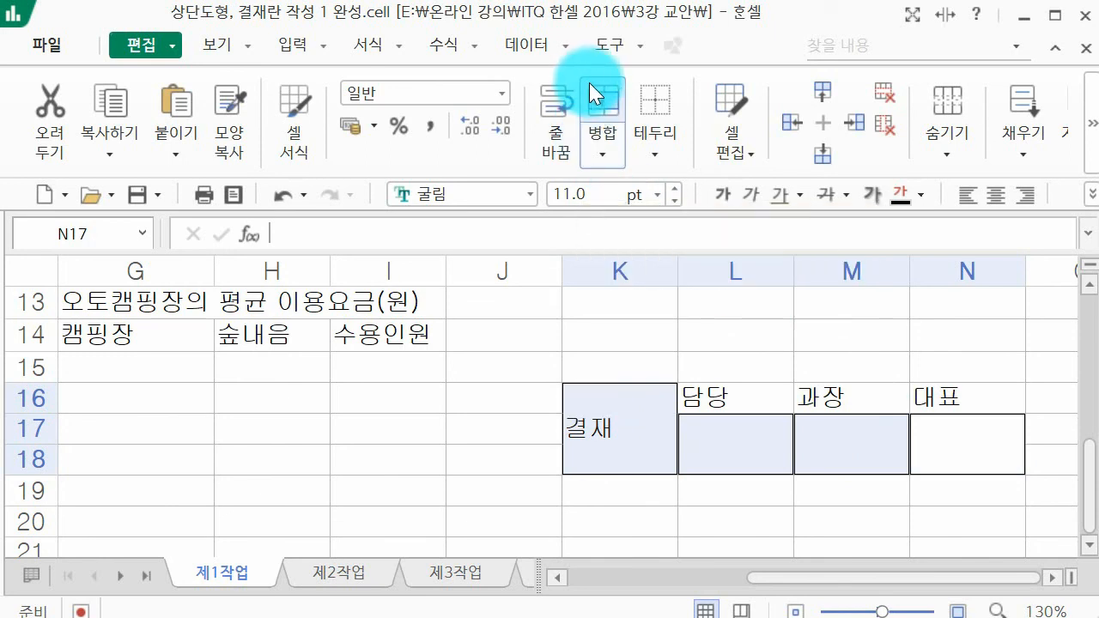
Step: Split 결재 onto two lines, 결 above 재, in merged cell K16 and narrow column K to fit
left_click(584, 449)
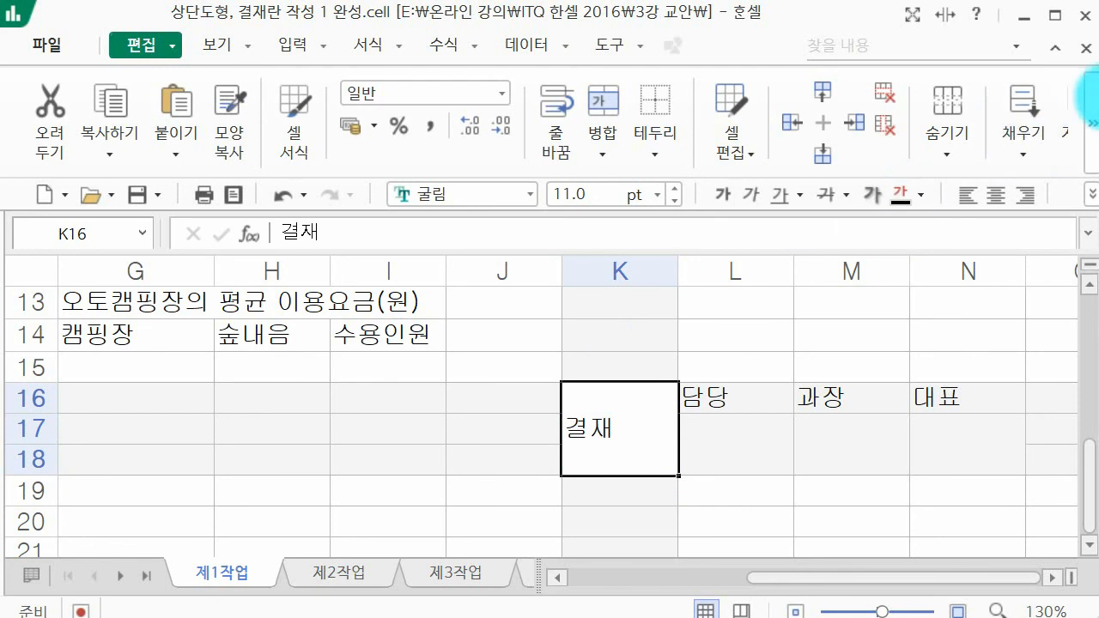
left_click(1091, 120)
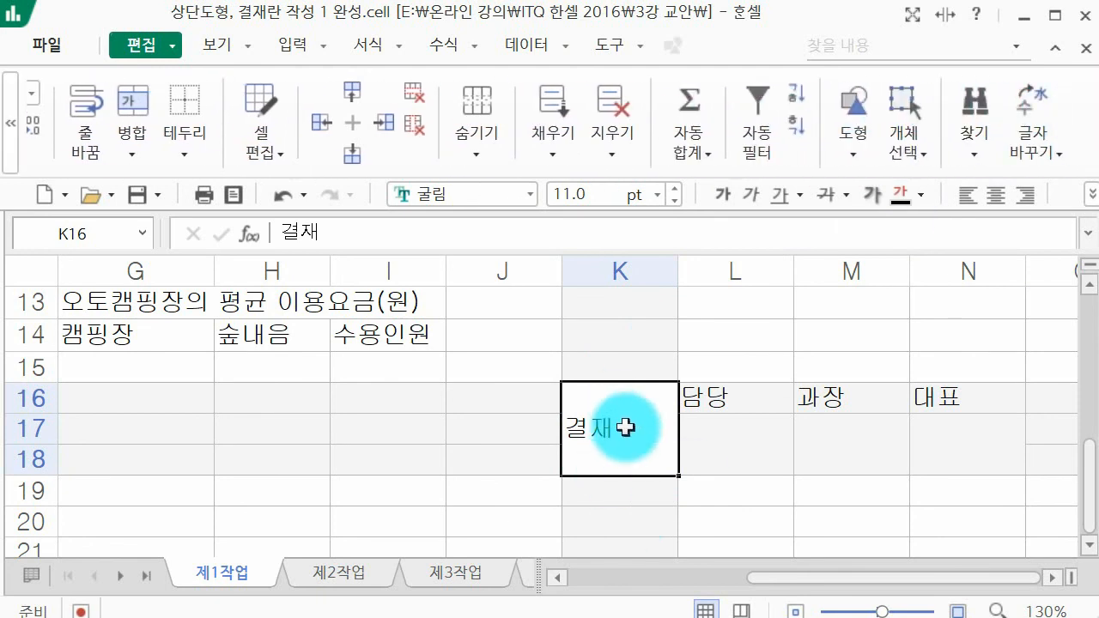
double_click(591, 428)
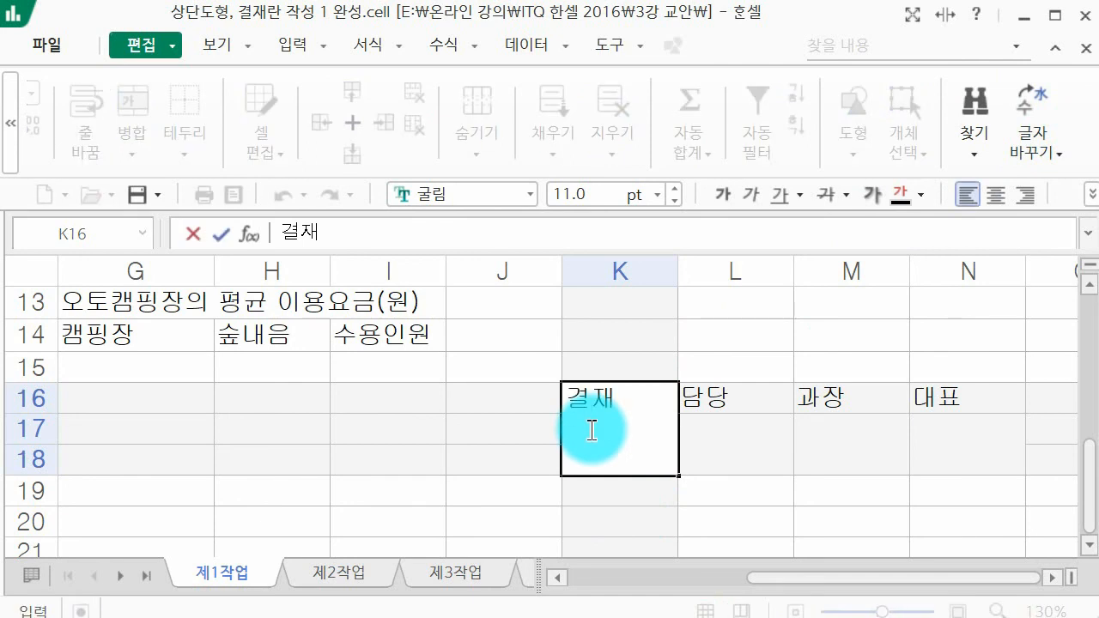
key("alt+Return")
key("Return")
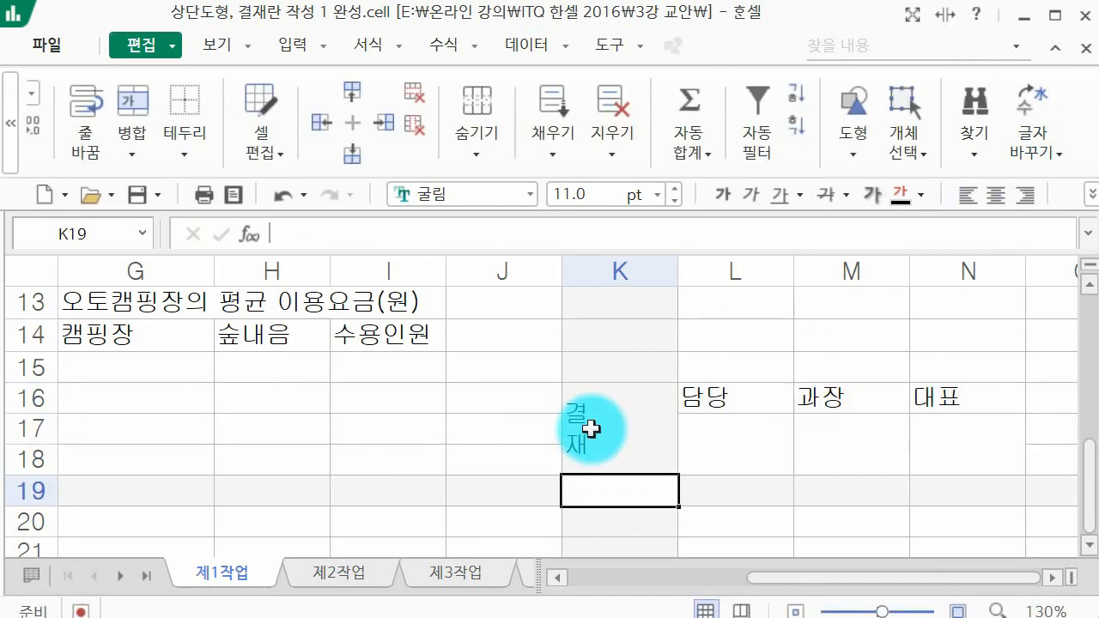
left_click(591, 429)
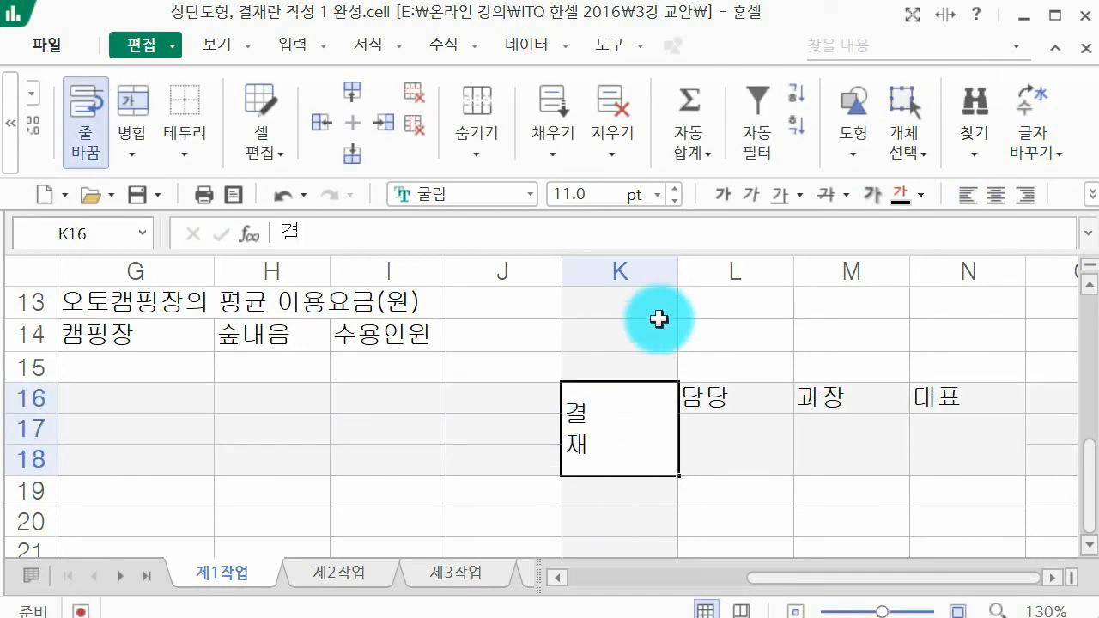
left_click_drag(680, 261, 609, 262)
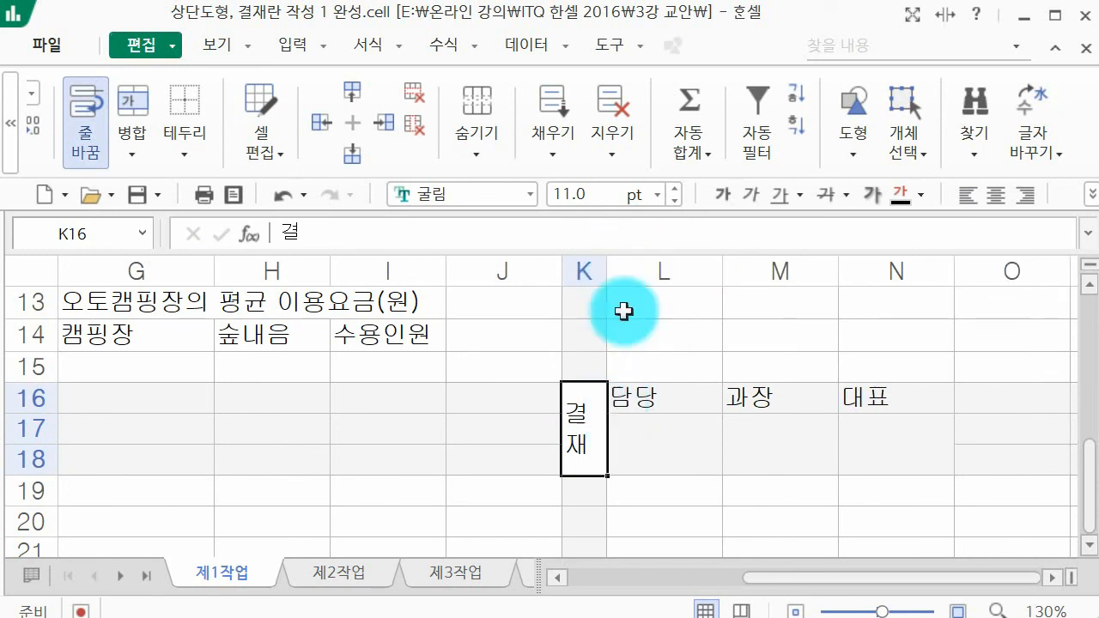
Step: Center the approval box text in K16:N18 horizontally and apply borders to all of its cells
left_click_drag(578, 441, 861, 453)
left_click(999, 195)
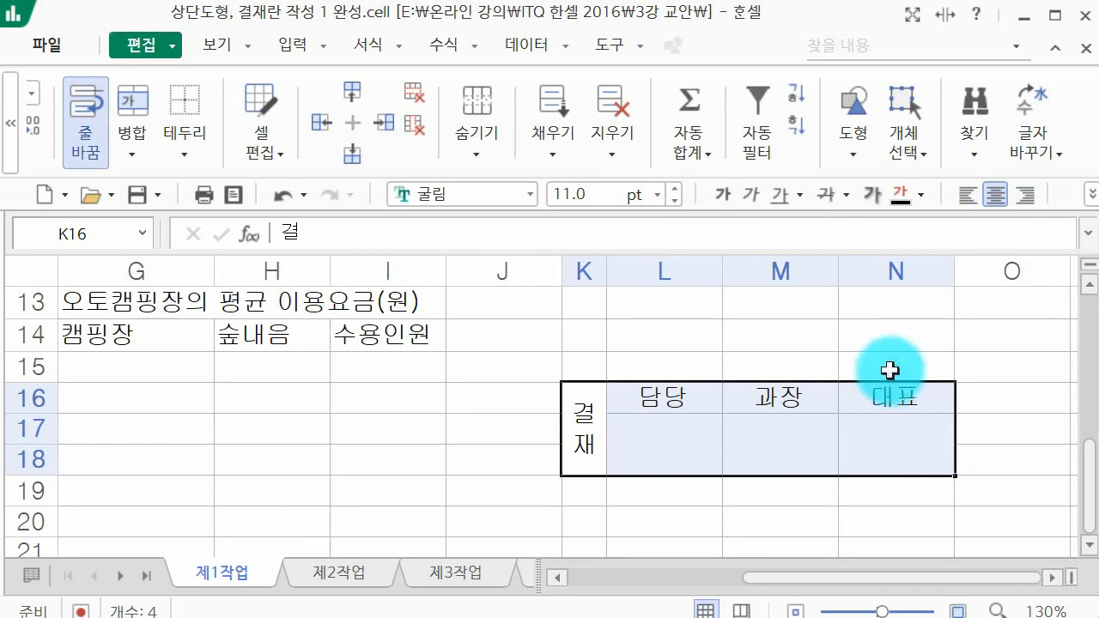
left_click(1090, 192)
left_click(1061, 258)
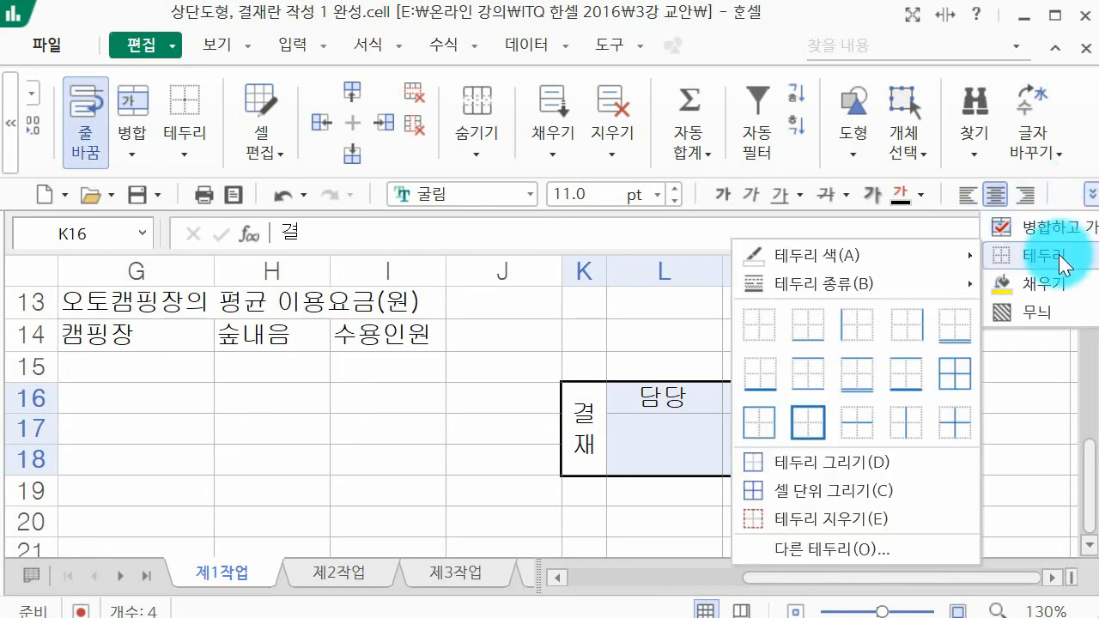
left_click(939, 378)
left_click(965, 398)
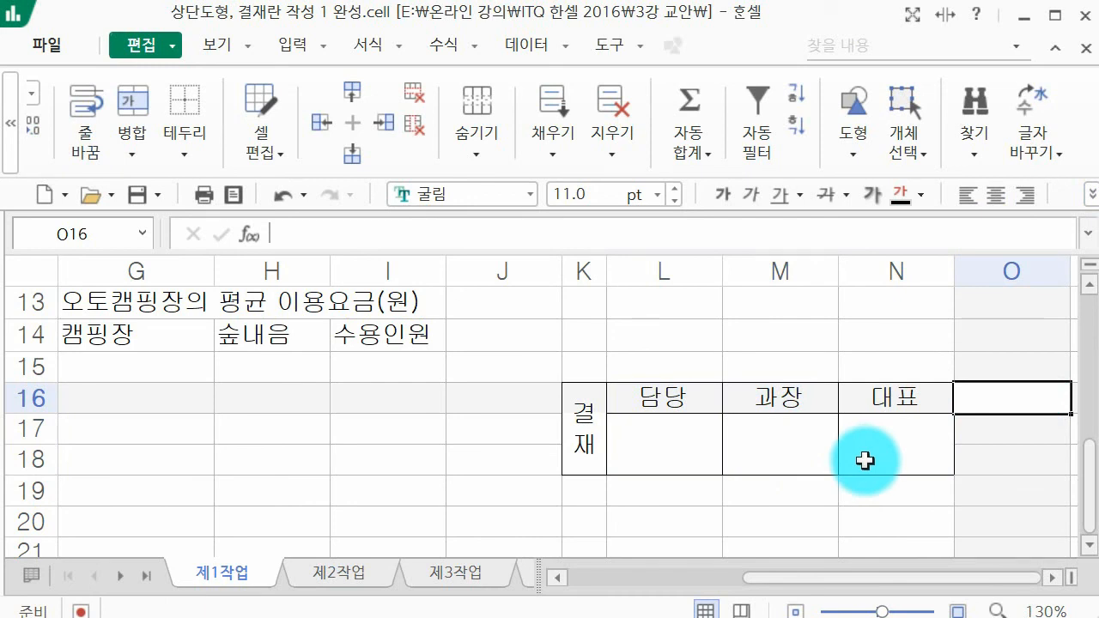
left_click_drag(599, 415, 864, 425)
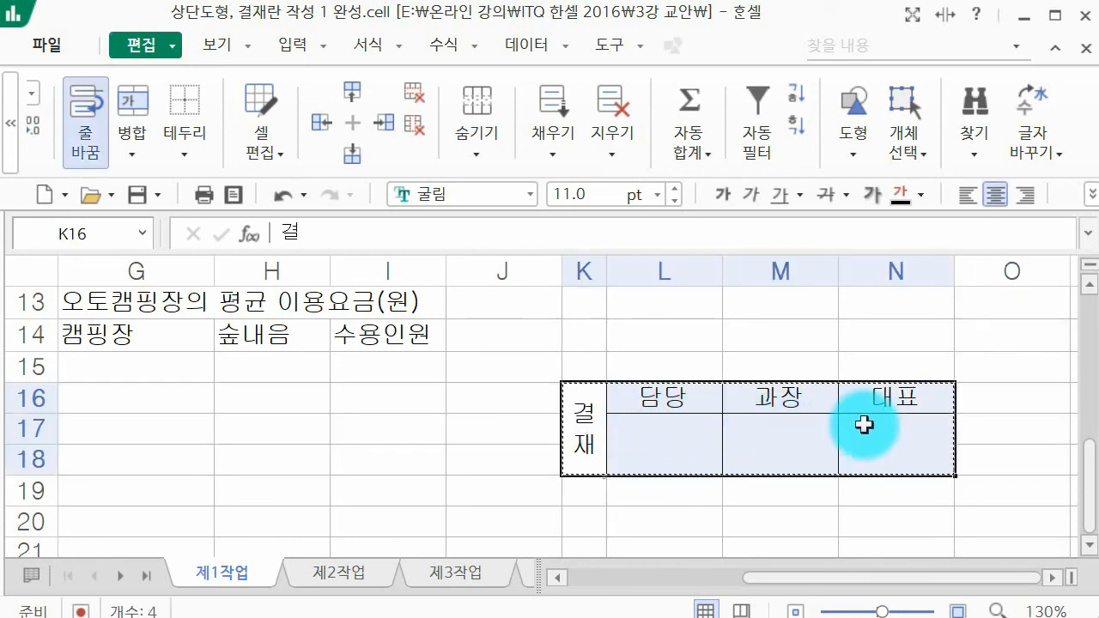
key("ctrl+c")
left_click_drag(857, 590, 749, 581)
scroll(744, 515, "up", 2)
scroll(746, 499, "up", 2)
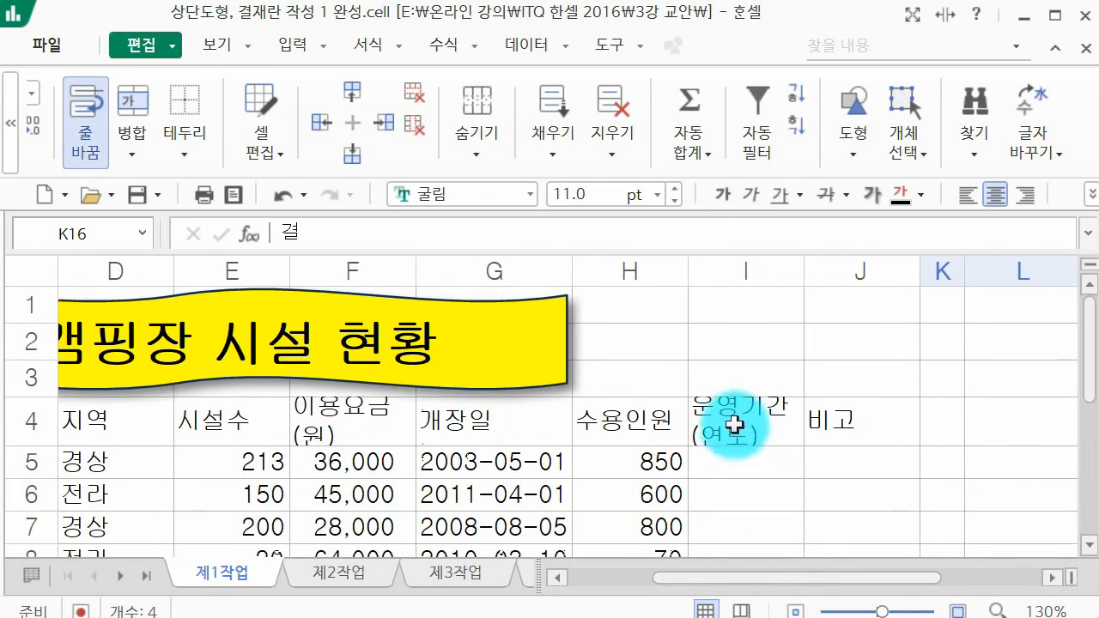
left_click(643, 307)
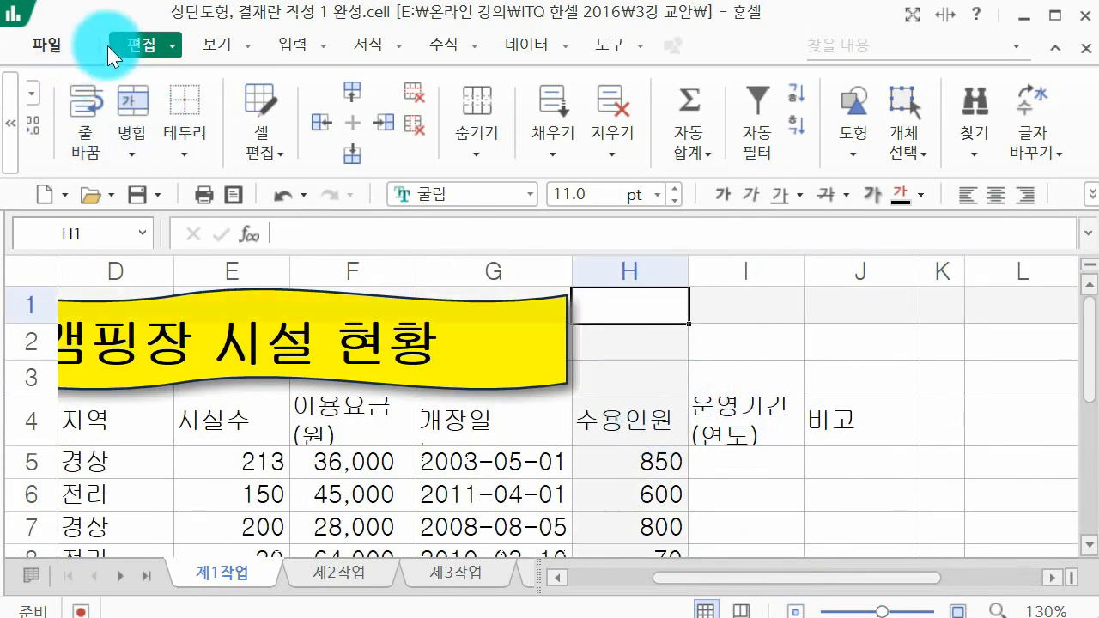
left_click(15, 136)
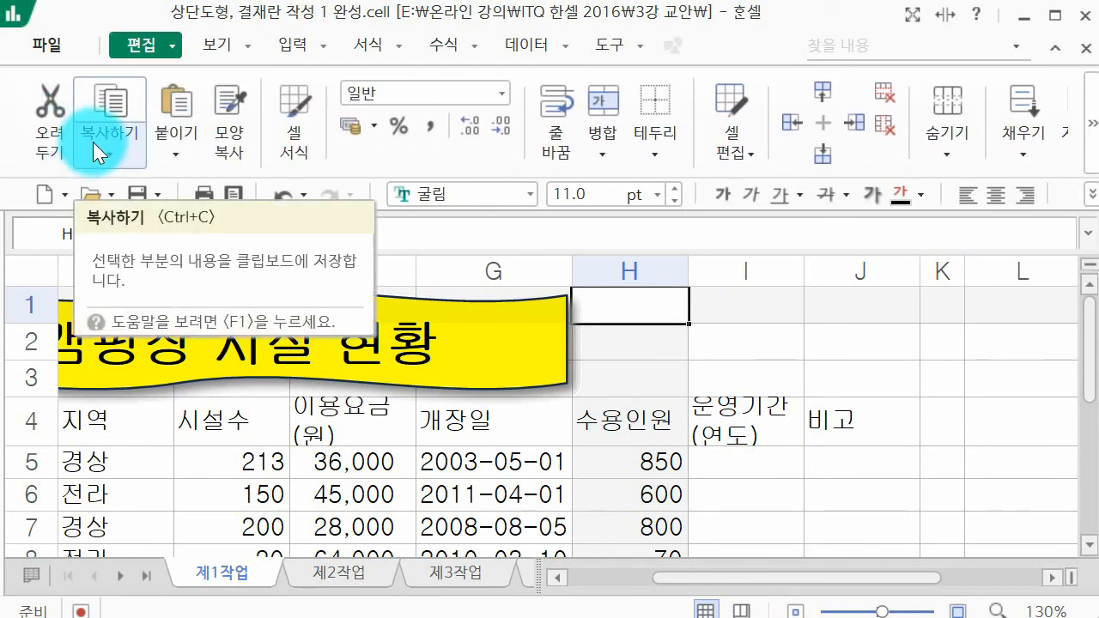
left_click(93, 142)
left_click(161, 156)
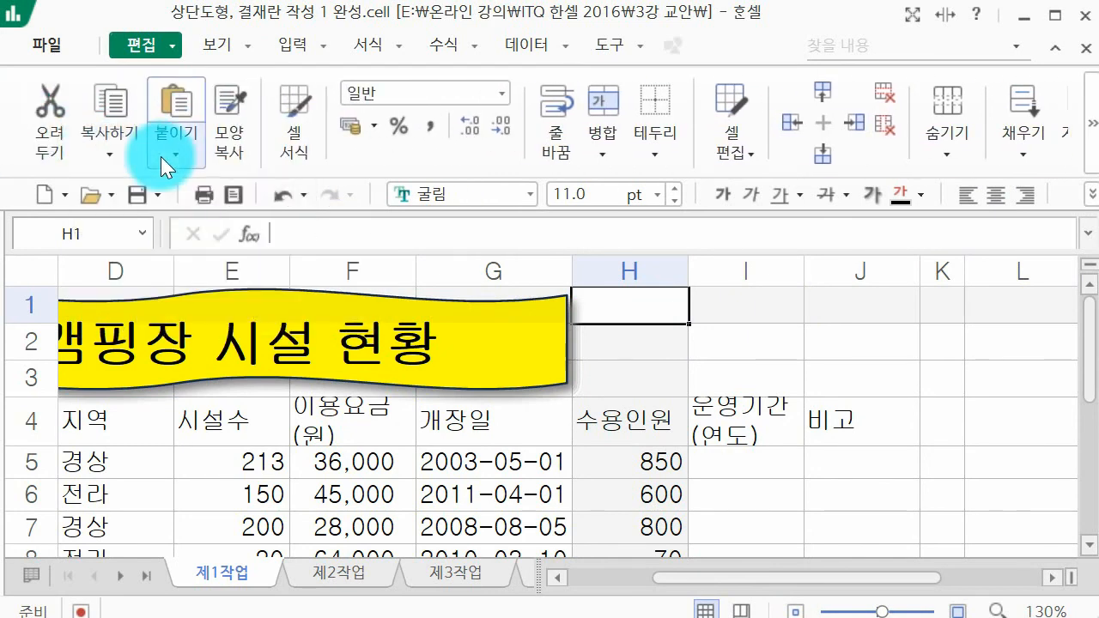
left_click(131, 159)
left_click(840, 438)
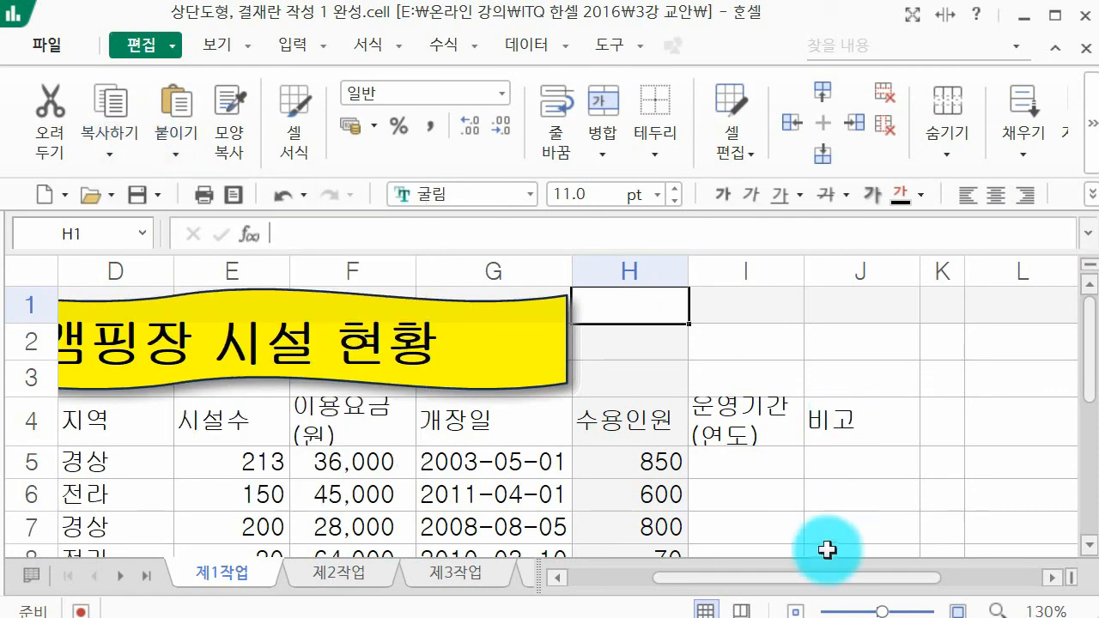
Step: Copy the approval box K16:N18 as a picture, using the options 화면에 표시된 대로 and 그림
left_click_drag(816, 580, 893, 575)
scroll(791, 444, "down", 4)
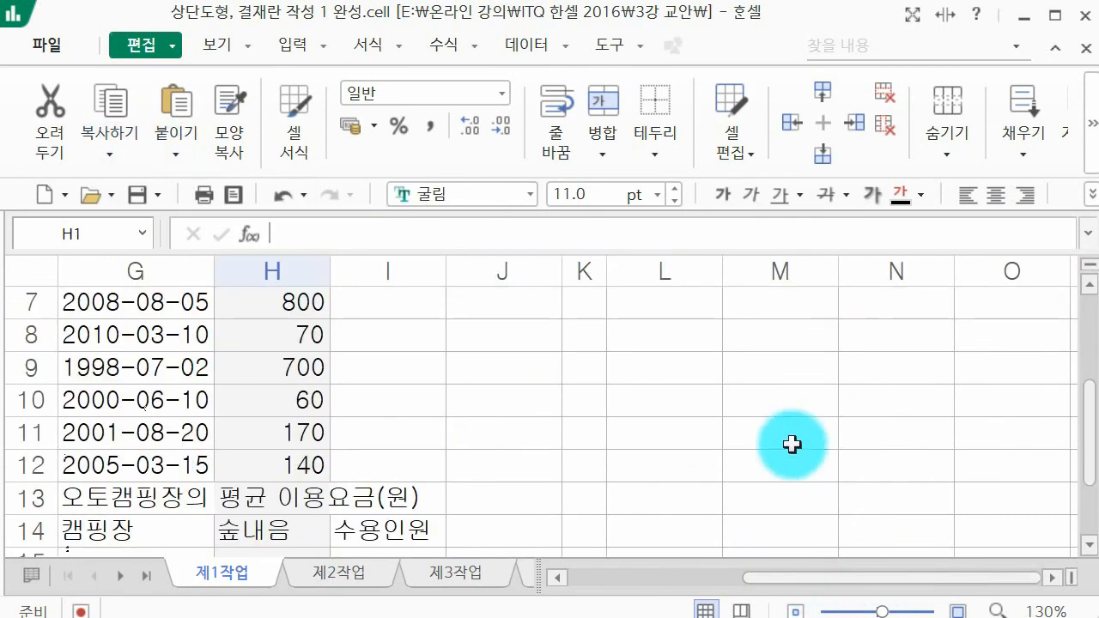
left_click(587, 414)
left_click_drag(586, 414, 876, 434)
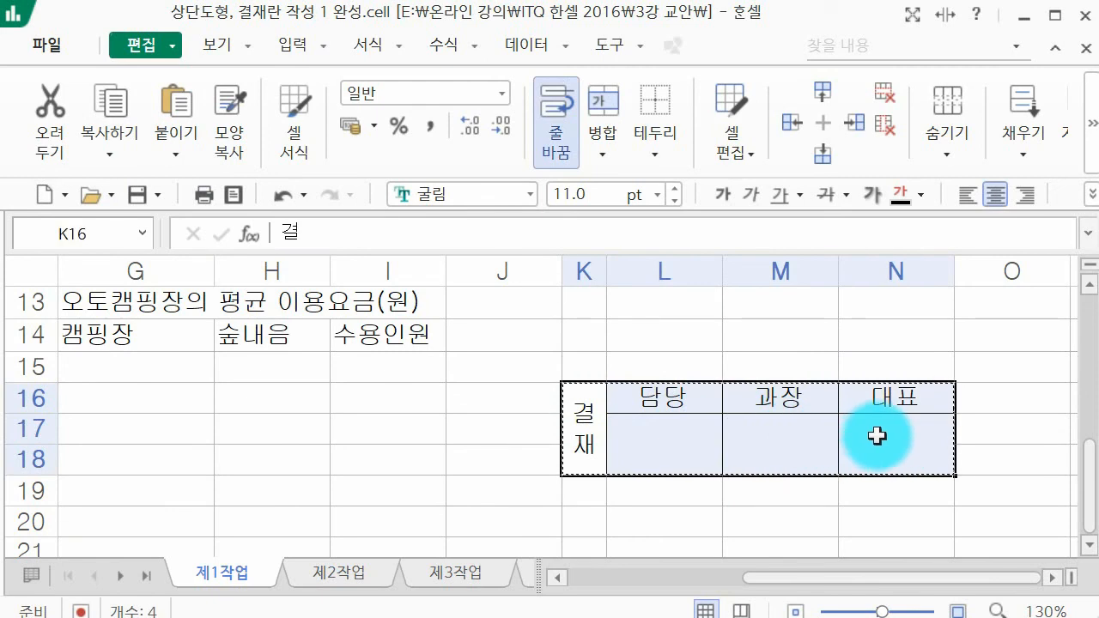
left_click(110, 159)
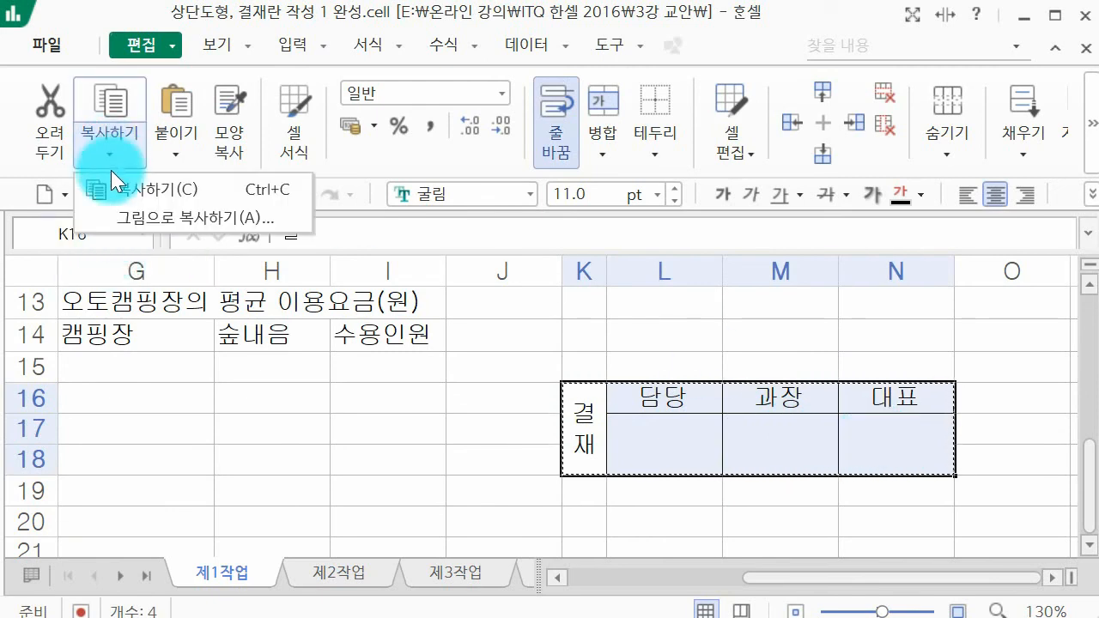
left_click(121, 205)
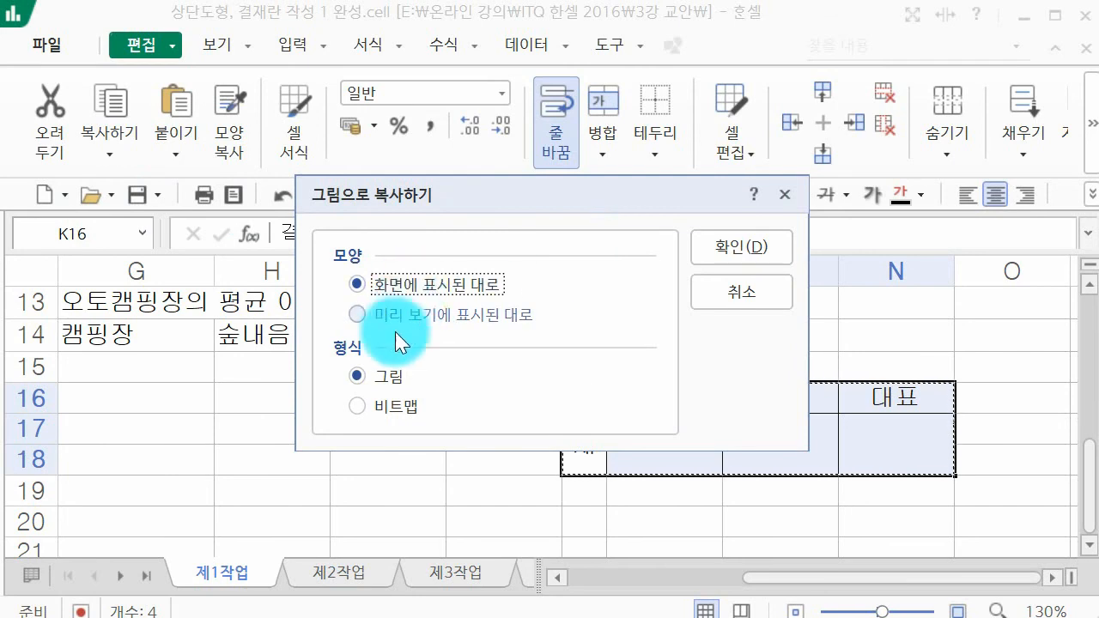
left_click(374, 379)
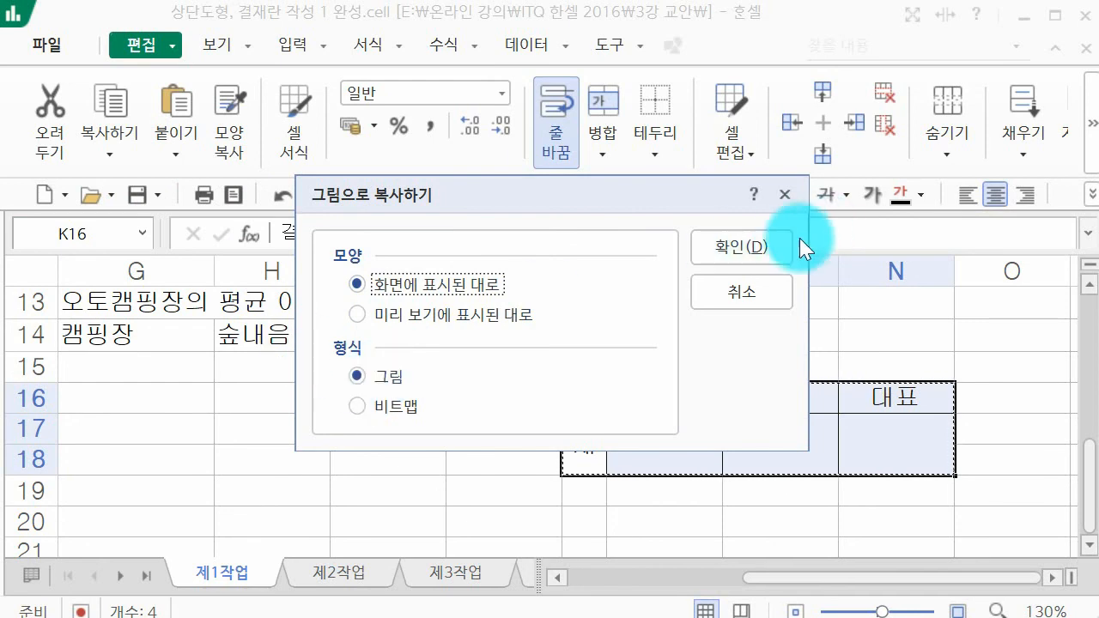
left_click(753, 247)
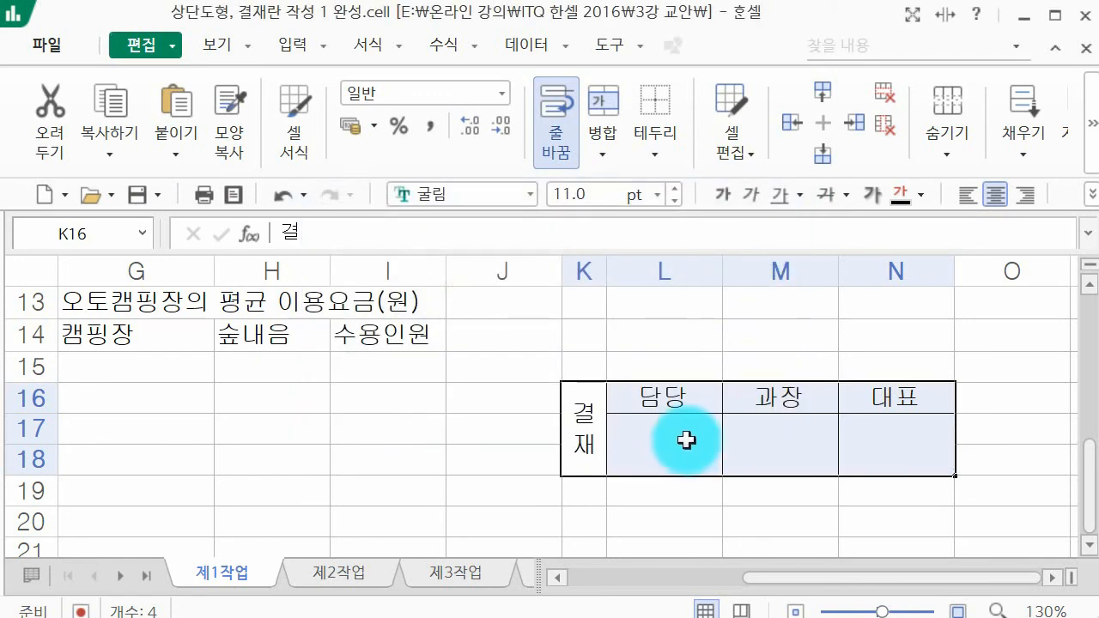
Step: Try pasting the approval box picture at H1 and moving it beside the title shape, and delete the pasted picture
scroll(687, 439, "up", 4)
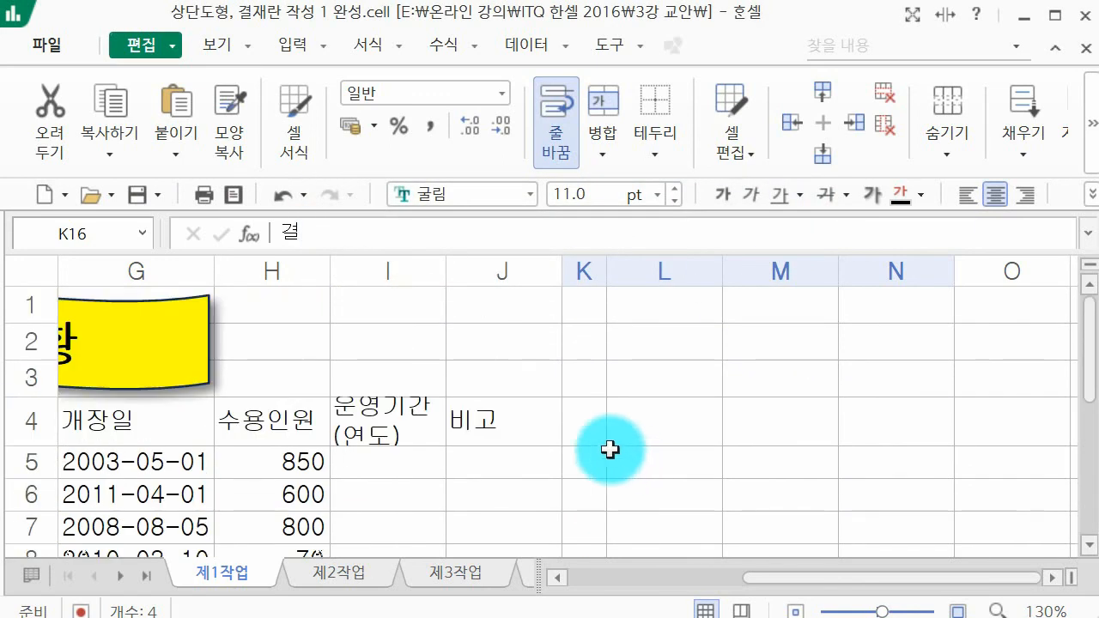
left_click(294, 306)
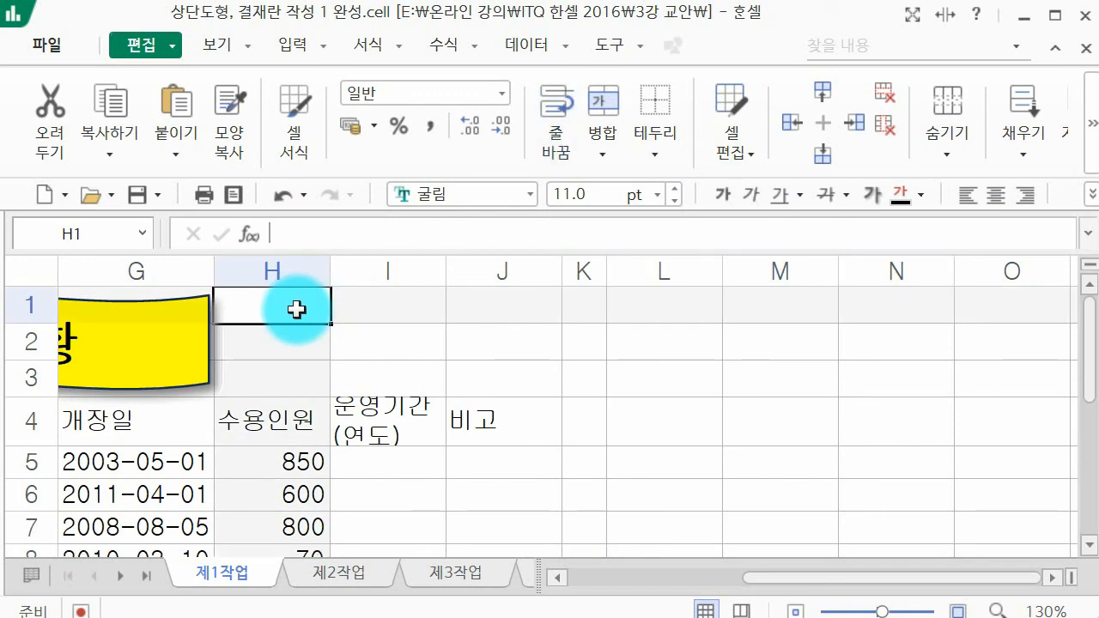
key("ctrl+v")
left_click_drag(359, 345, 466, 405)
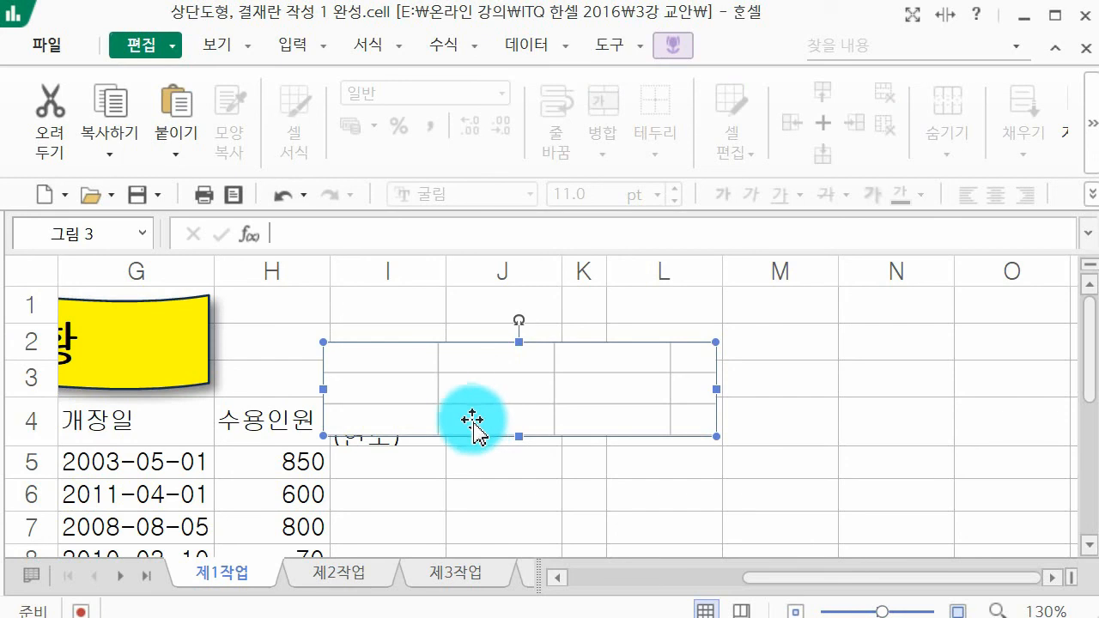
left_click(545, 470)
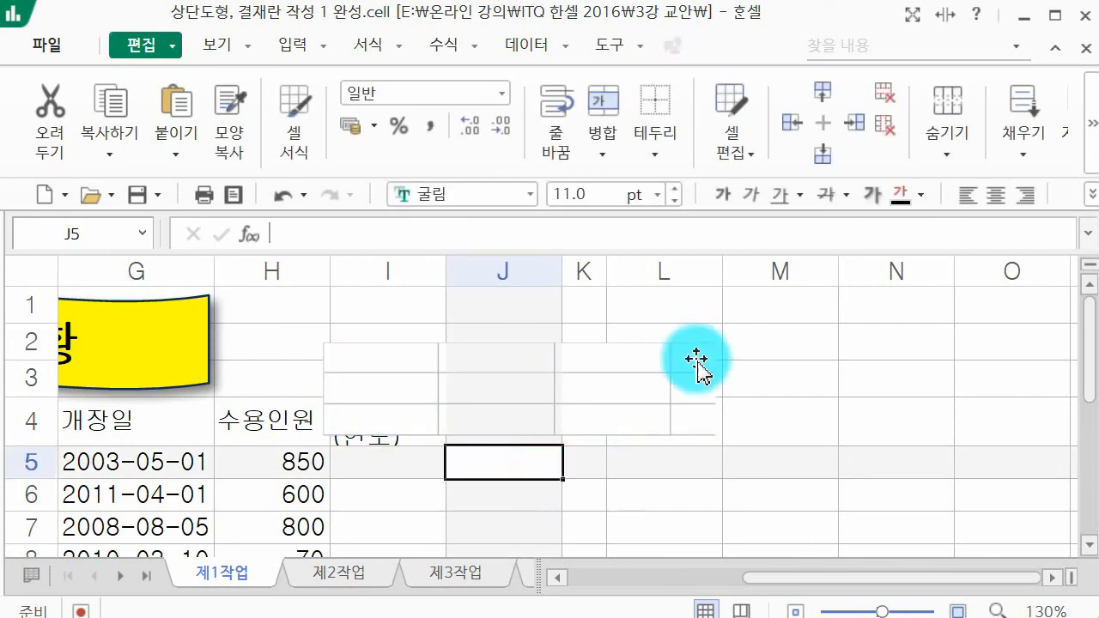
left_click(696, 363)
key("Delete")
Step: Copy the approval box K16:N18 as a picture again, with the options 화면에 표시된 대로 and 그림
scroll(644, 318, "down", 4)
left_click_drag(587, 405, 850, 418)
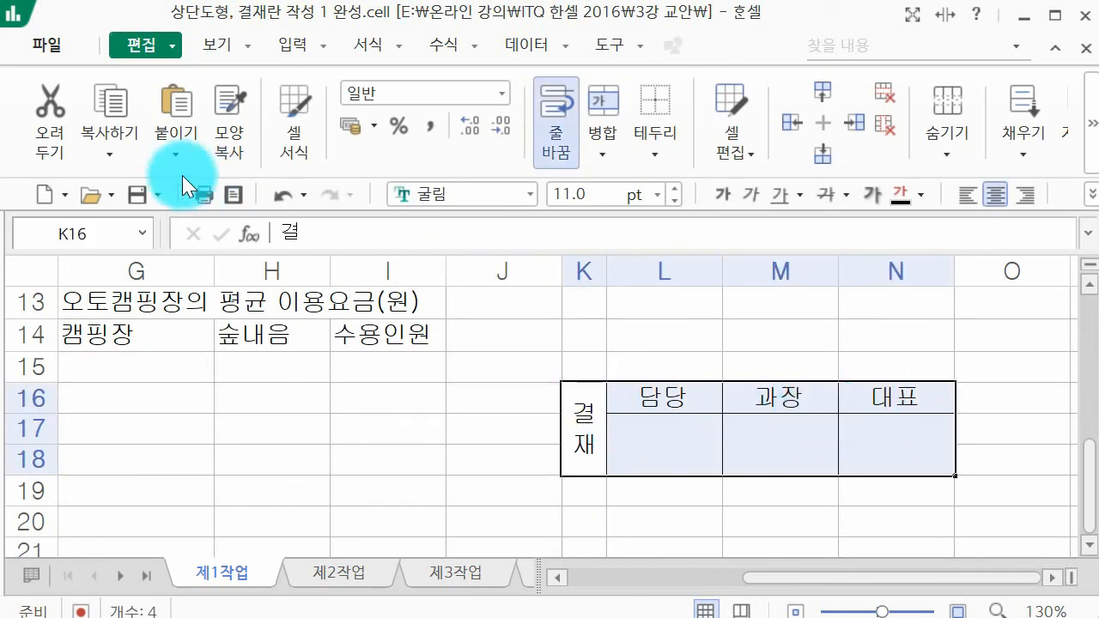
left_click(108, 155)
left_click(135, 221)
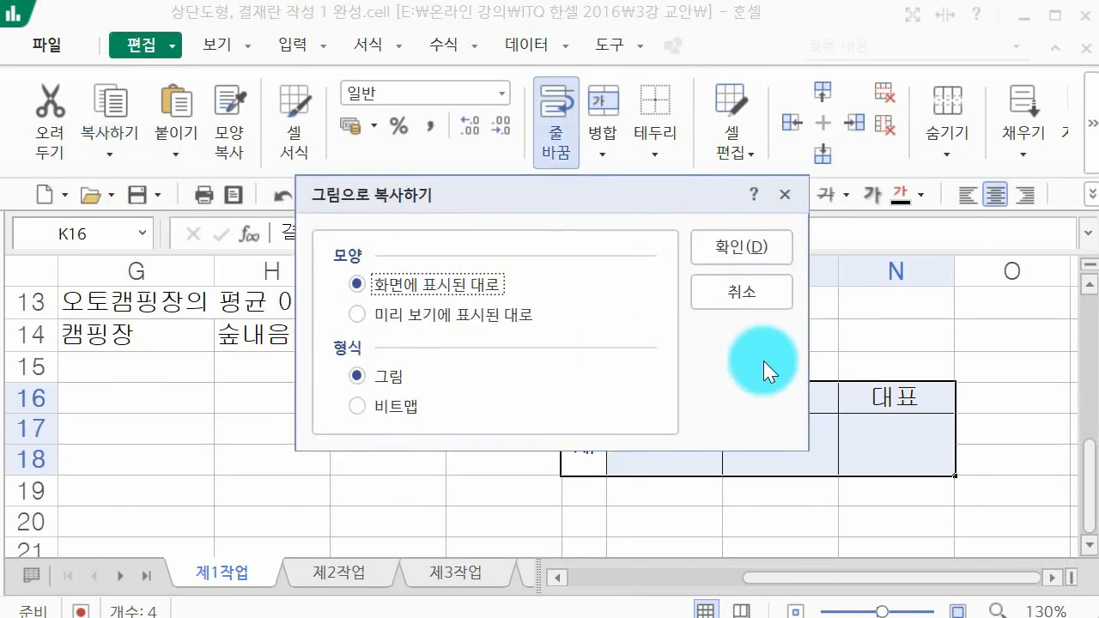
left_click(761, 255)
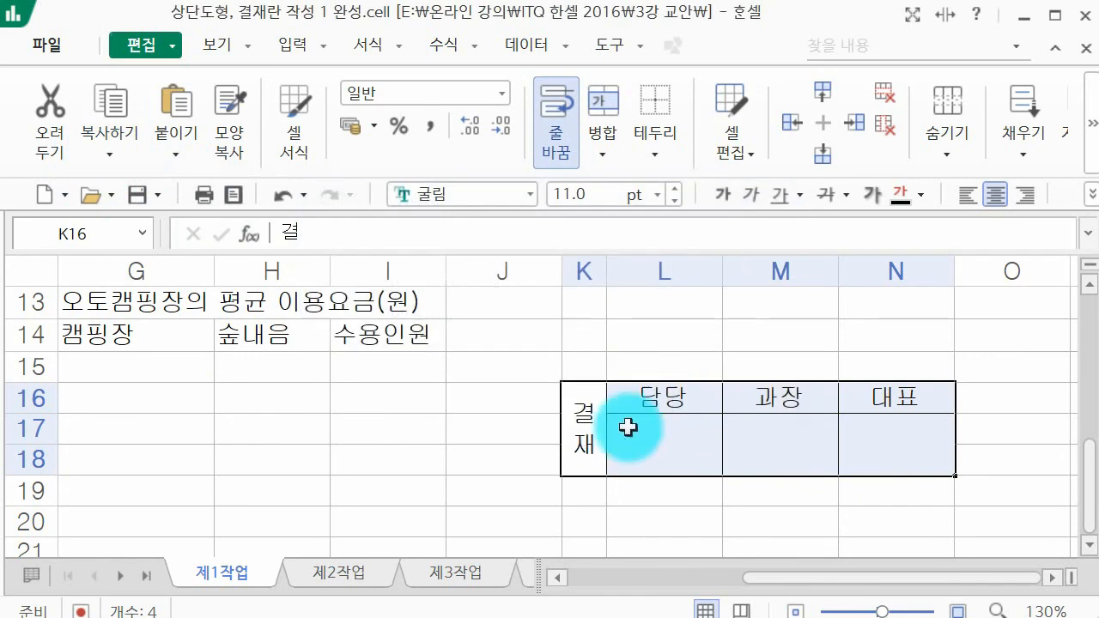
Step: Try pasting the copied approval box picture at H1, undo the paste, and look through the paste options
scroll(630, 427, "up", 4)
left_click(275, 322)
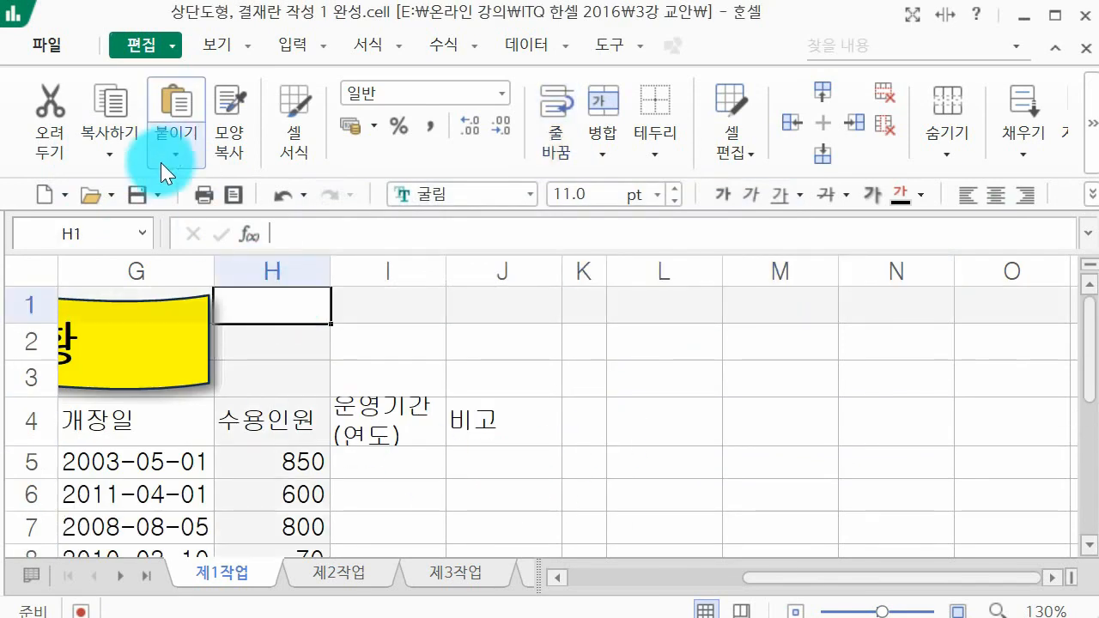
left_click(176, 105)
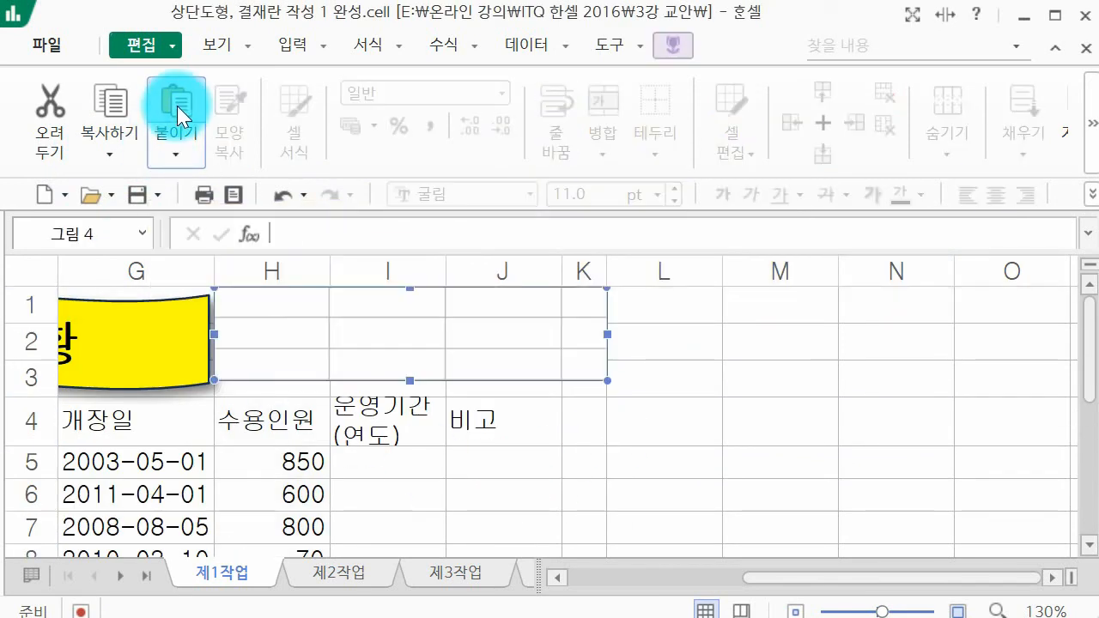
key("ctrl+z")
left_click(195, 146)
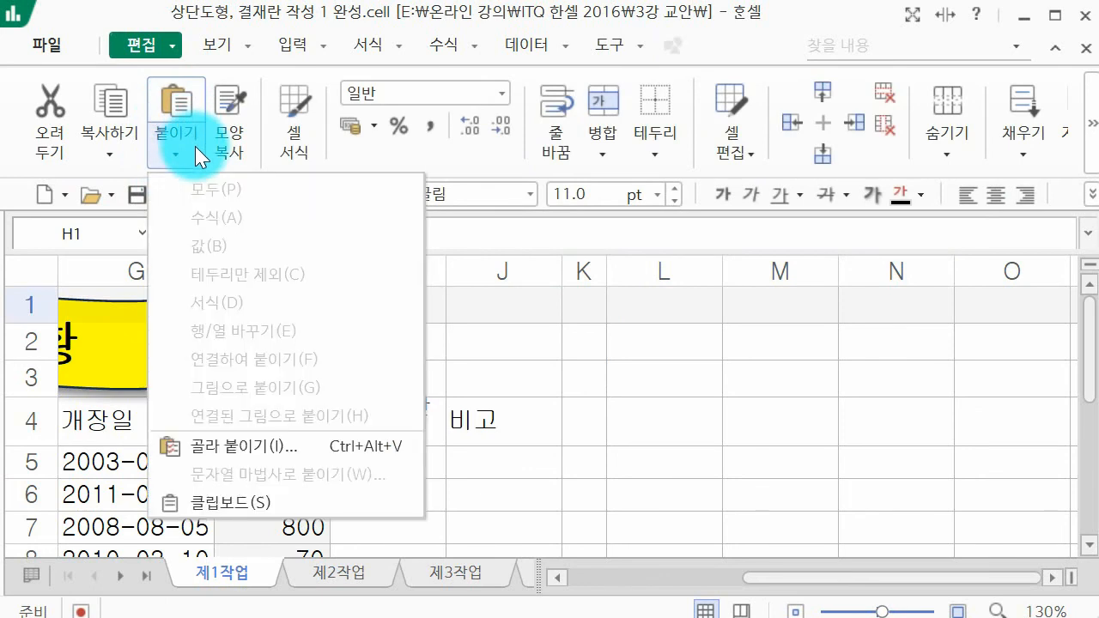
key("Escape")
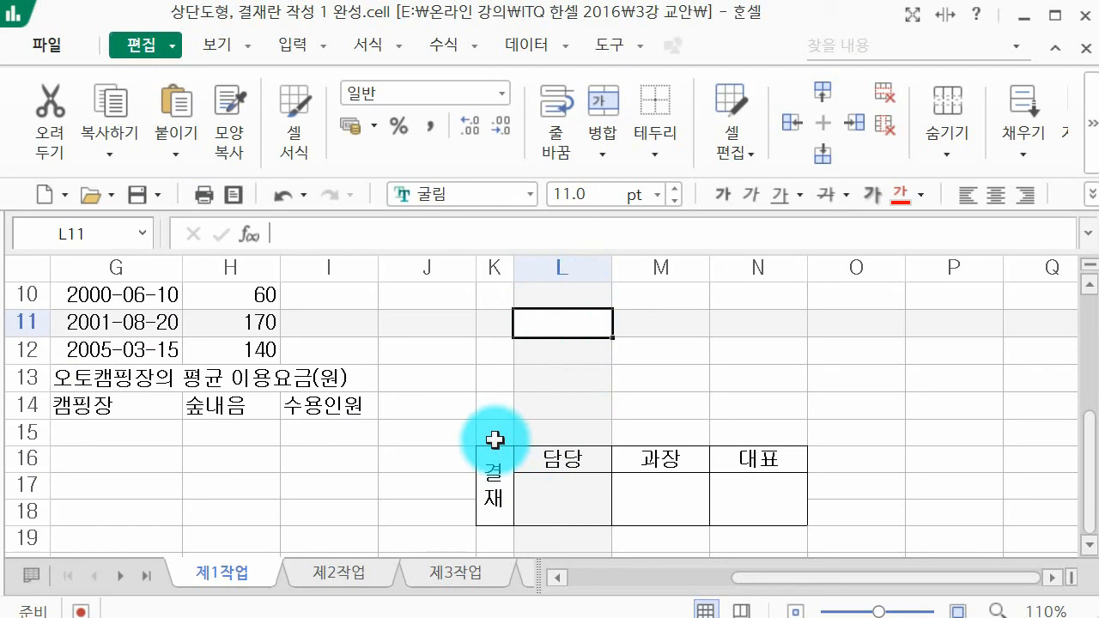
Step: Copy K15:N18 as a picture with the options 화면에 표시된 대로 and 그림, and paste it at H1
left_click_drag(495, 440, 786, 483)
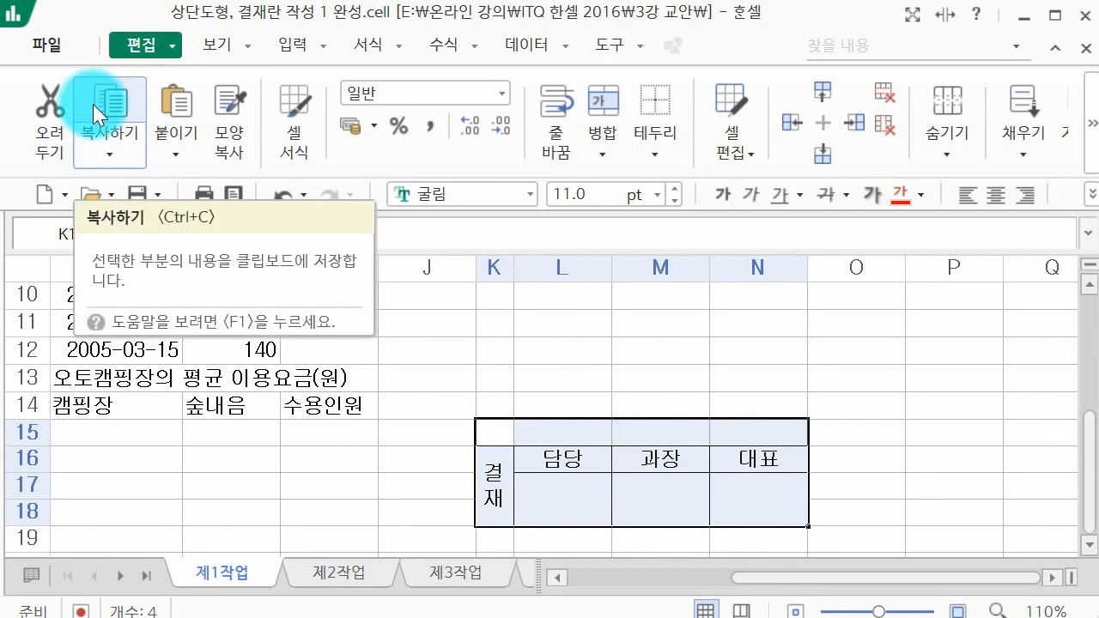
left_click(113, 130)
left_click(132, 223)
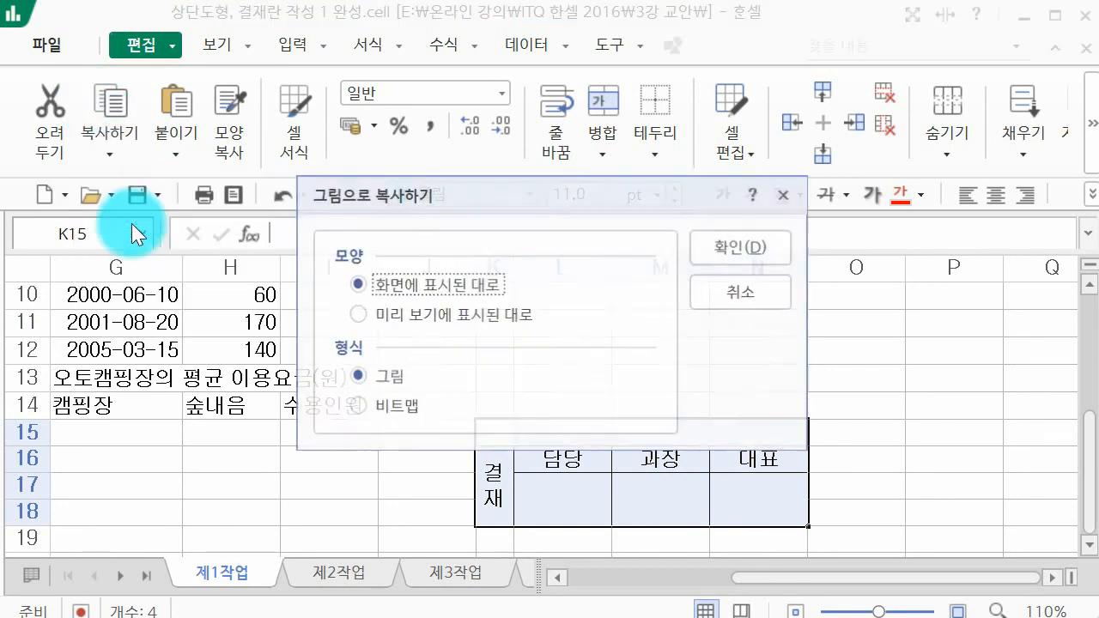
left_click(742, 247)
scroll(650, 410, "up", 3)
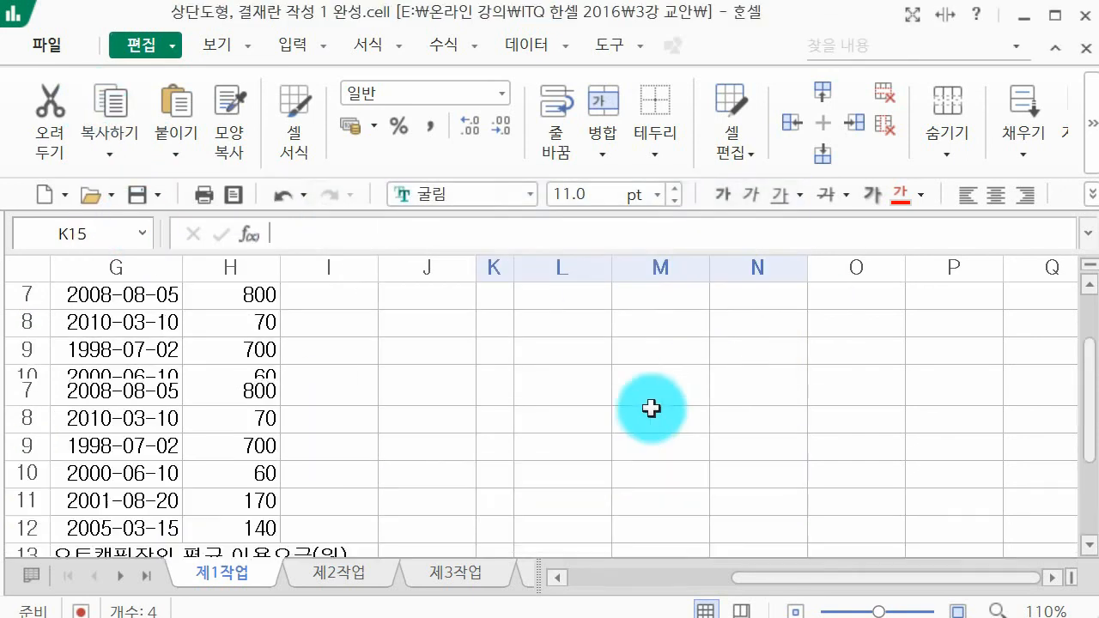
left_click(248, 304)
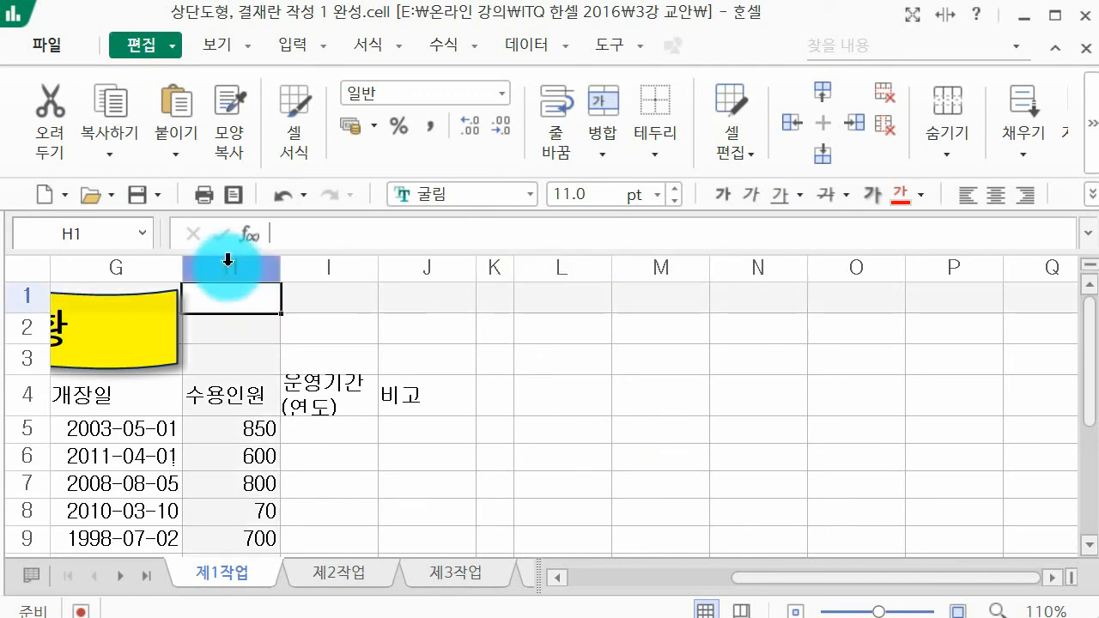
left_click(188, 103)
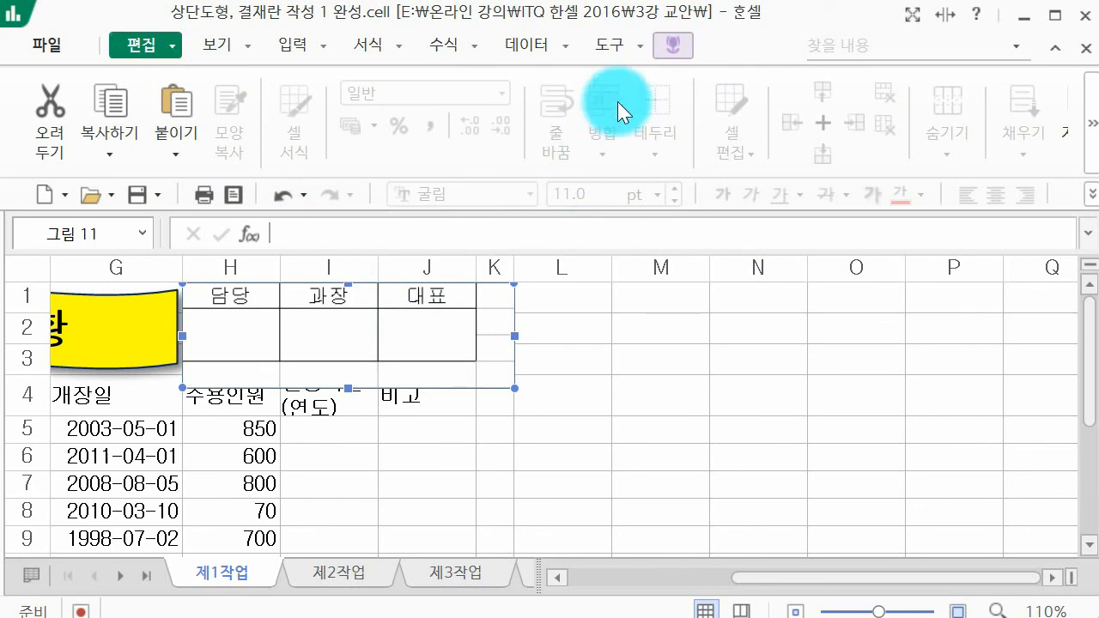
Step: Crop the excess from the right and bottom of the pasted approval box picture, leaving about 84 × 24 mm
left_click(663, 45)
left_click(967, 98)
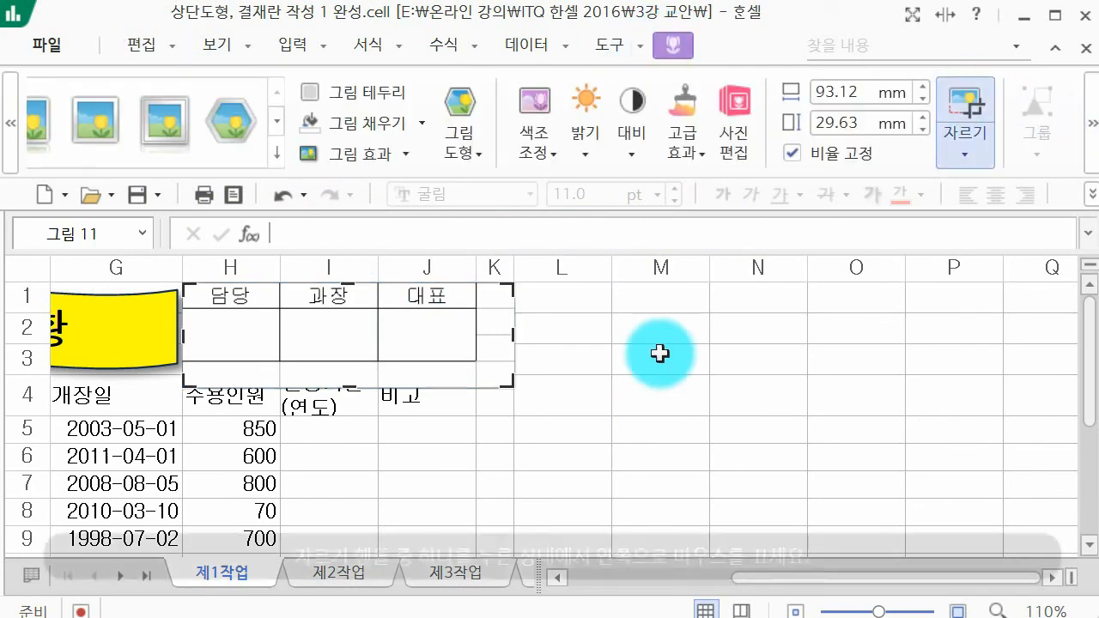
left_click_drag(522, 381, 481, 358)
left_click(703, 357)
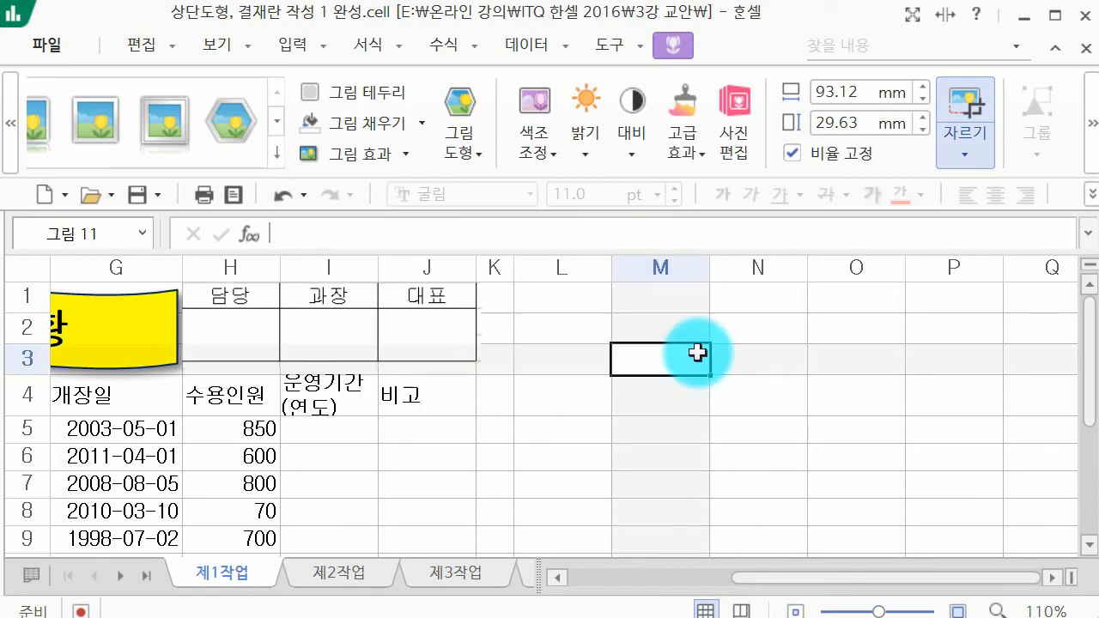
Step: Open the approval box picture's object properties and widen the picture slightly to about 84.2 mm
left_click(453, 340)
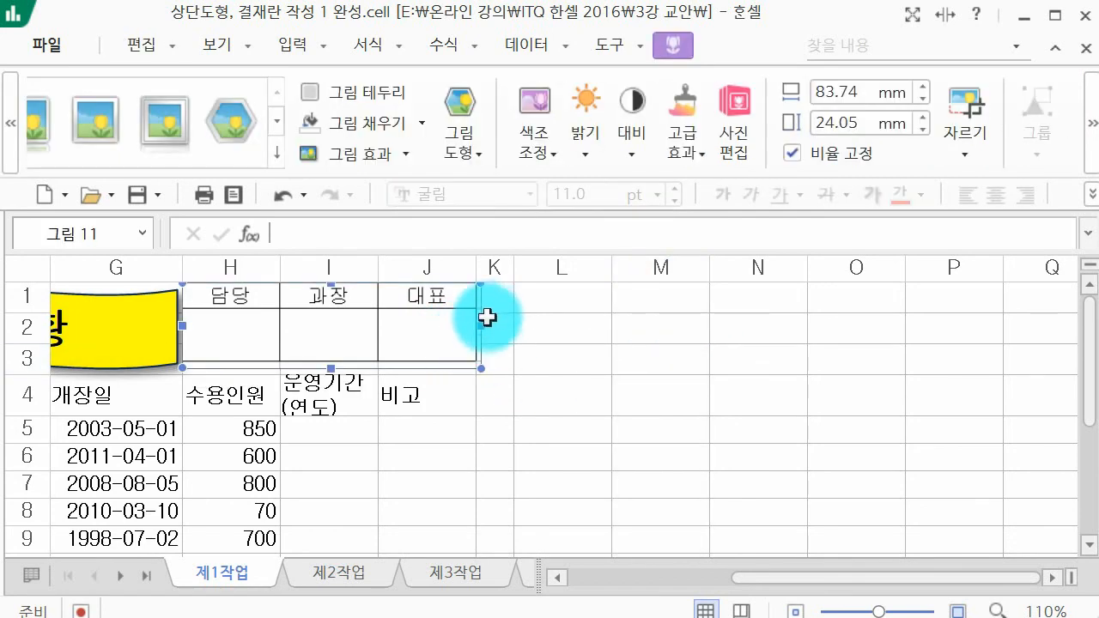
double_click(487, 317)
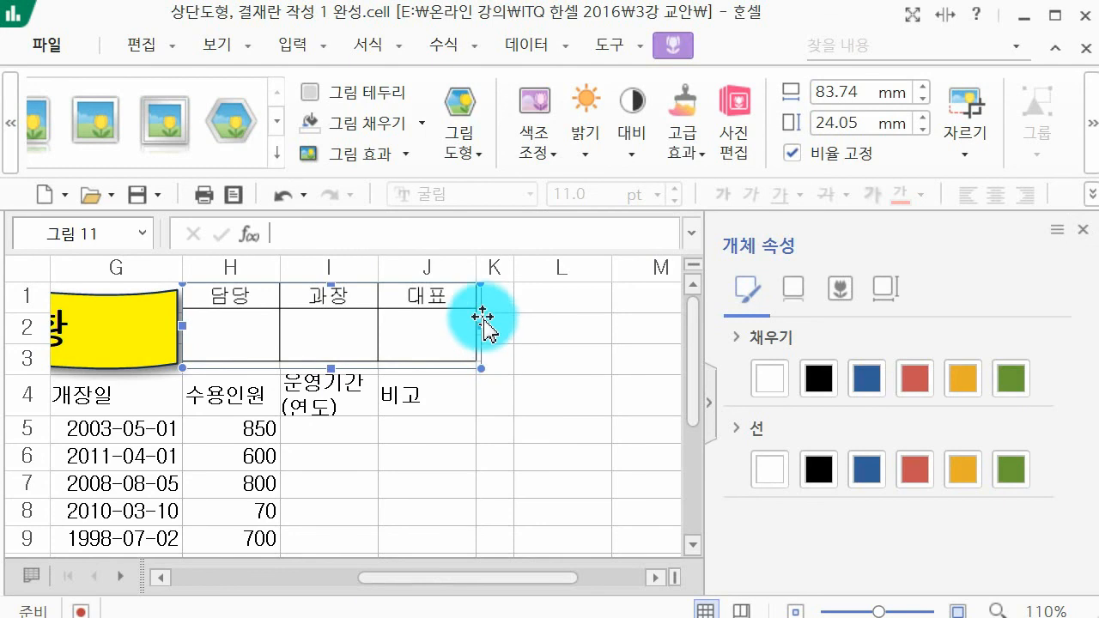
mouse_move(482, 315)
left_mouse_down()
mouse_move(466, 314)
mouse_move(479, 322)
left_mouse_up()
left_click(517, 330)
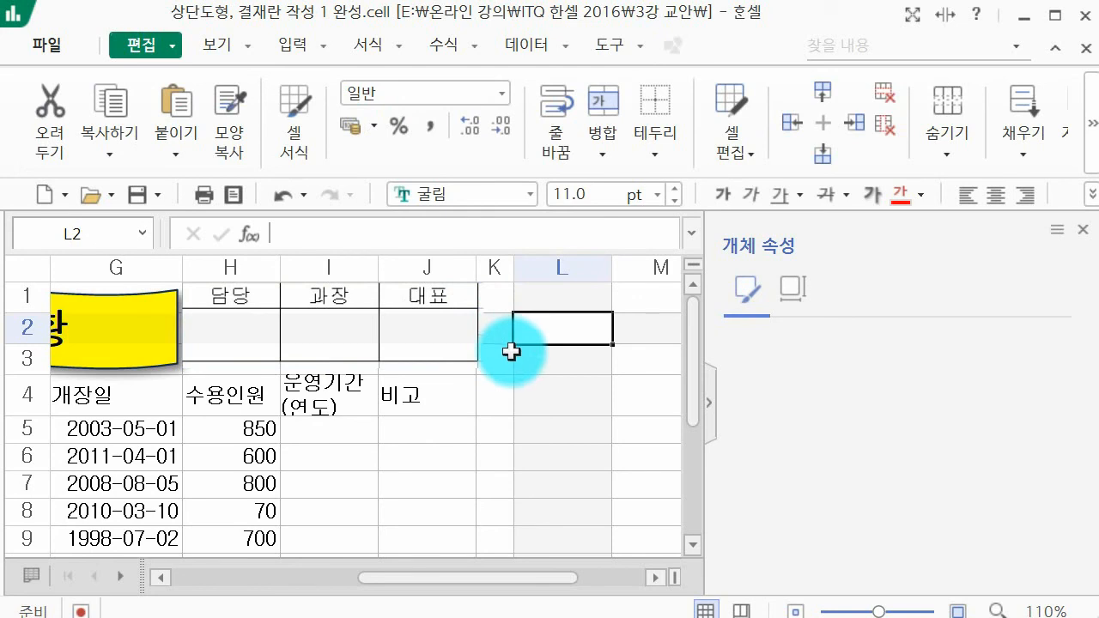
Step: Fill the approval box picture with white
left_click(455, 343)
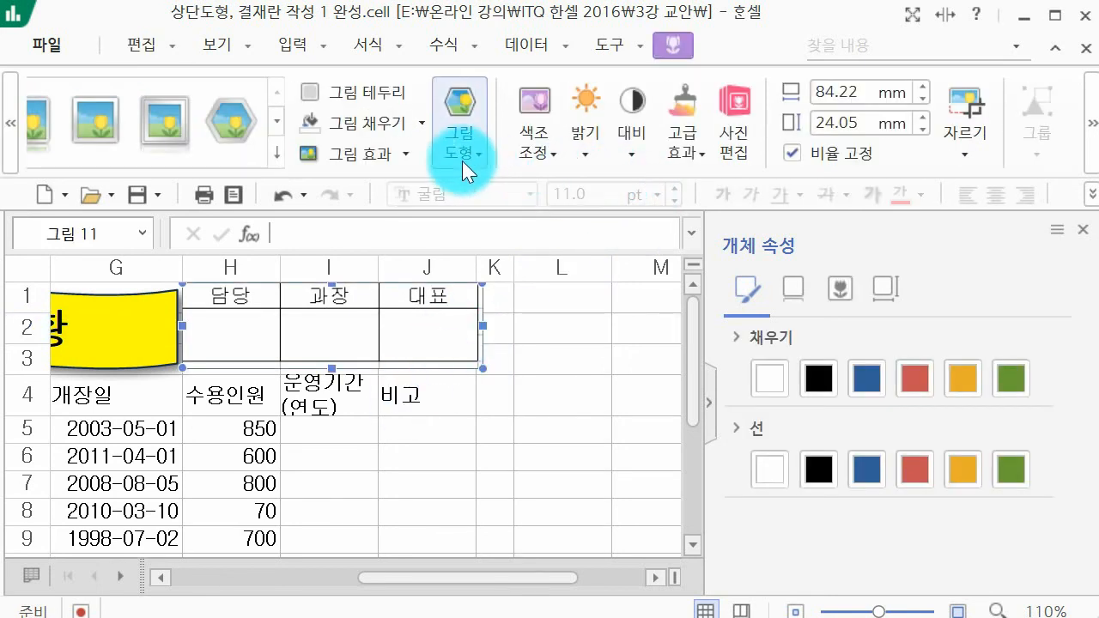
left_click(421, 122)
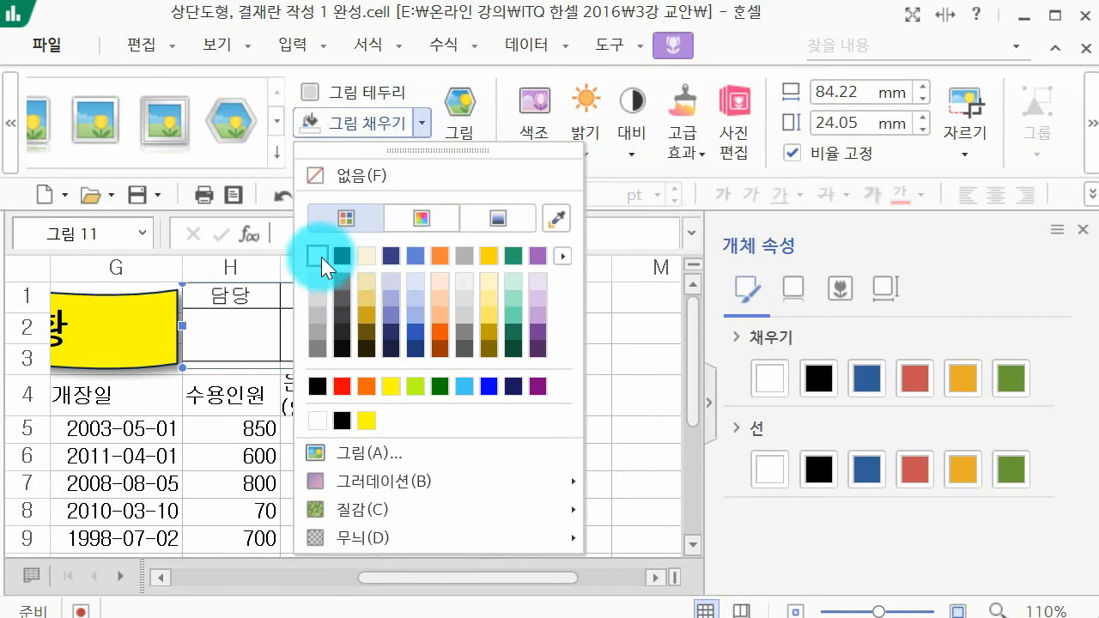
left_click(318, 255)
left_click(559, 362)
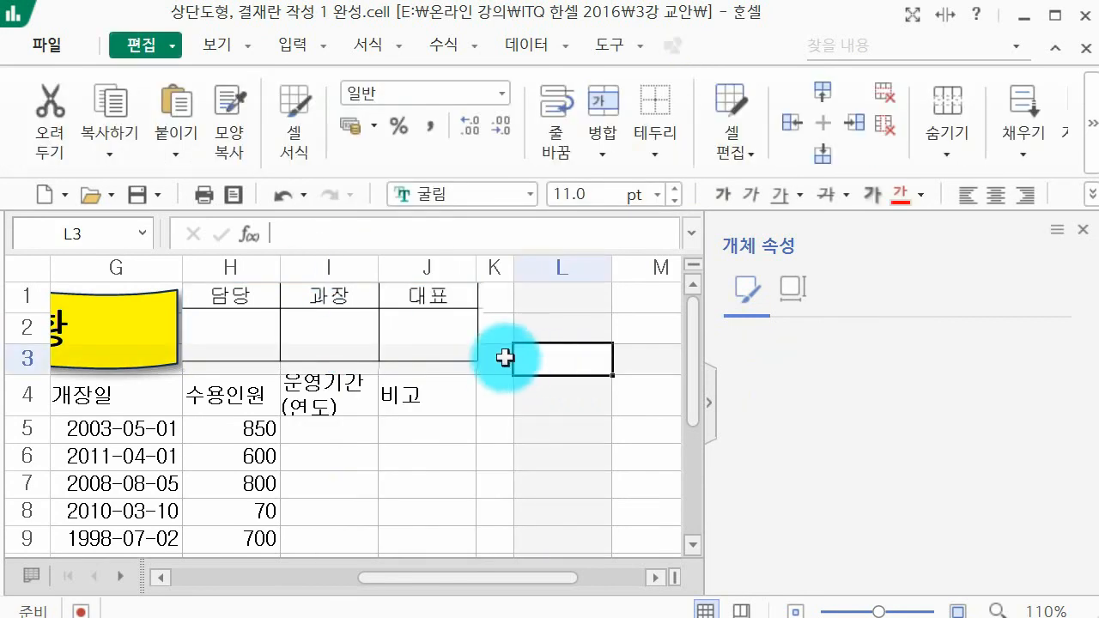
Step: Move the approval box picture slightly away from the title shape and shrink it to end near column J's right edge
left_click(437, 351)
left_click(582, 360)
left_click(421, 321)
left_click_drag(420, 321, 421, 350)
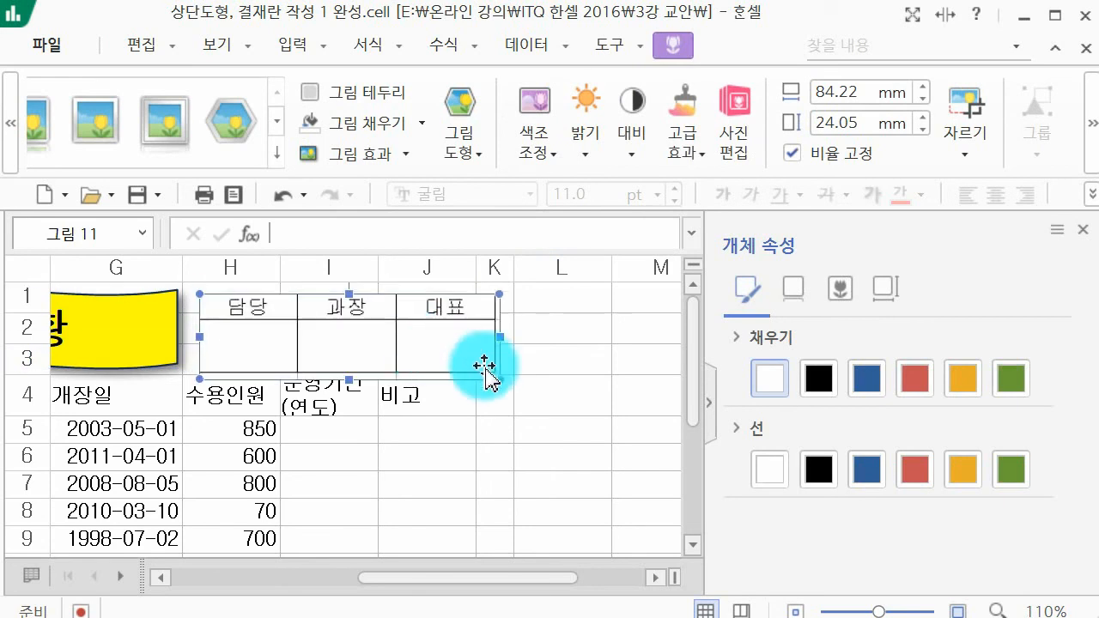
left_click_drag(498, 381, 475, 368)
left_click(557, 383)
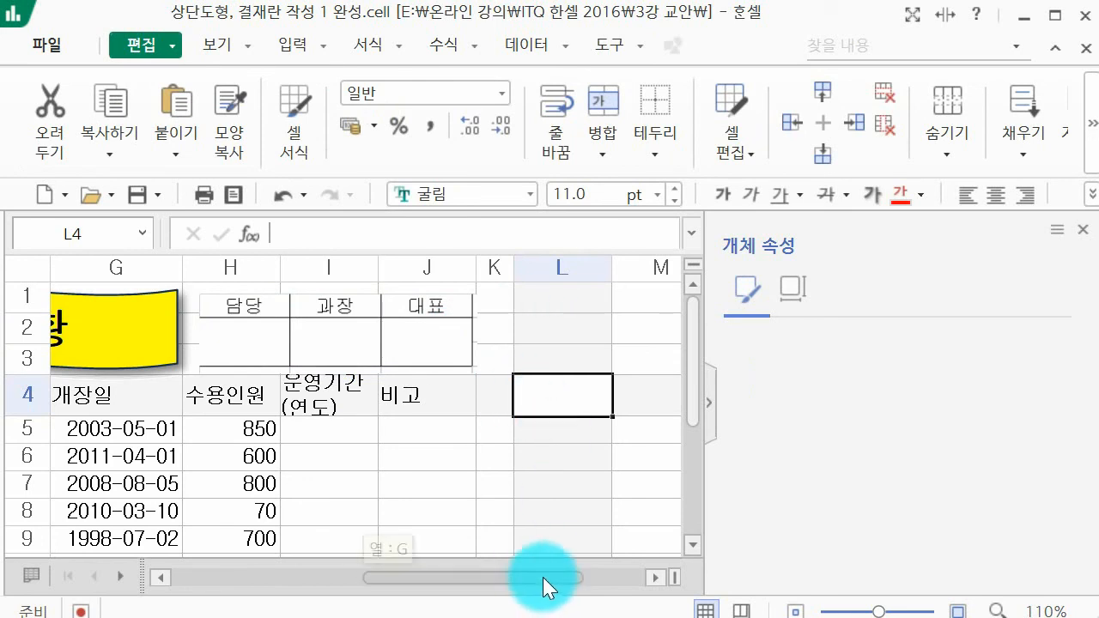
Step: Delete columns K to N, which hold the original approval box cells
left_click_drag(550, 584, 601, 579)
scroll(476, 410, "down", 3)
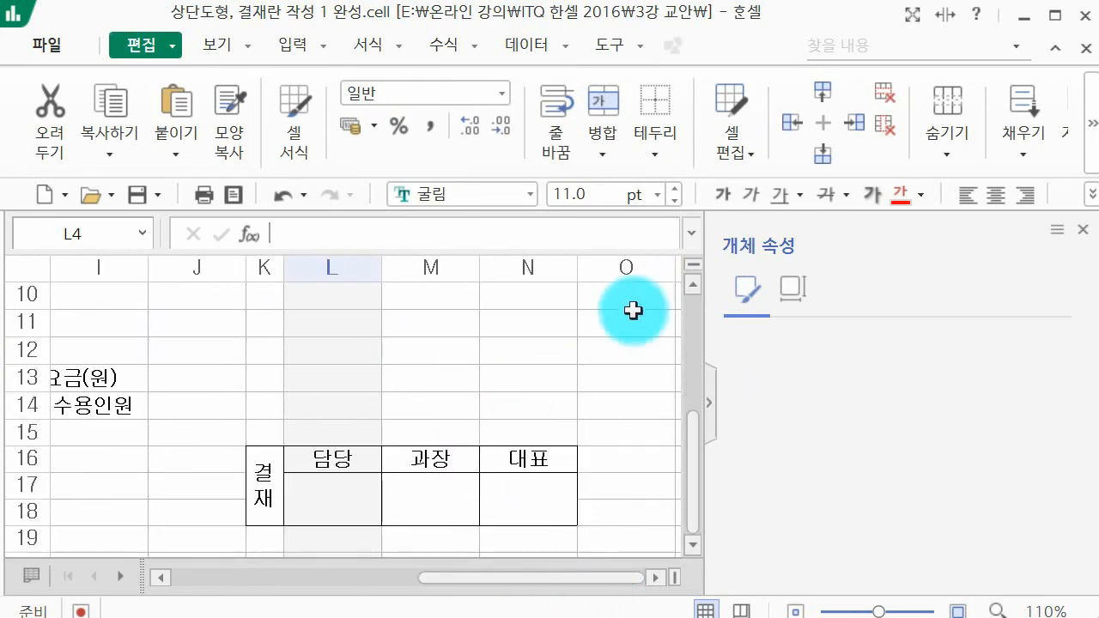
left_click(562, 268)
left_click_drag(490, 269, 263, 270)
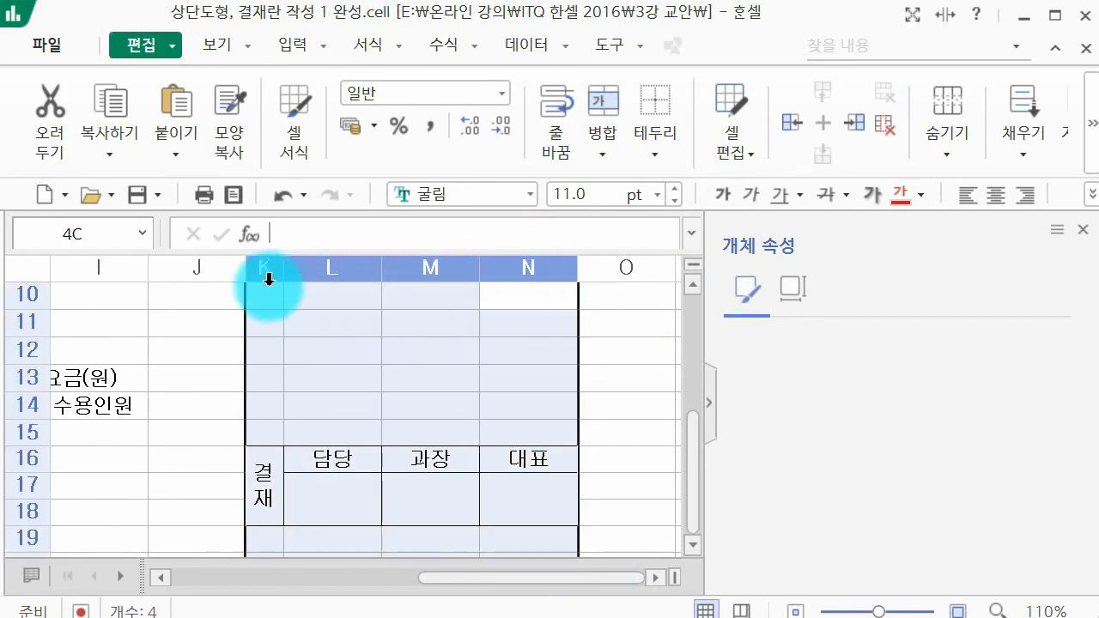
right_click(349, 322)
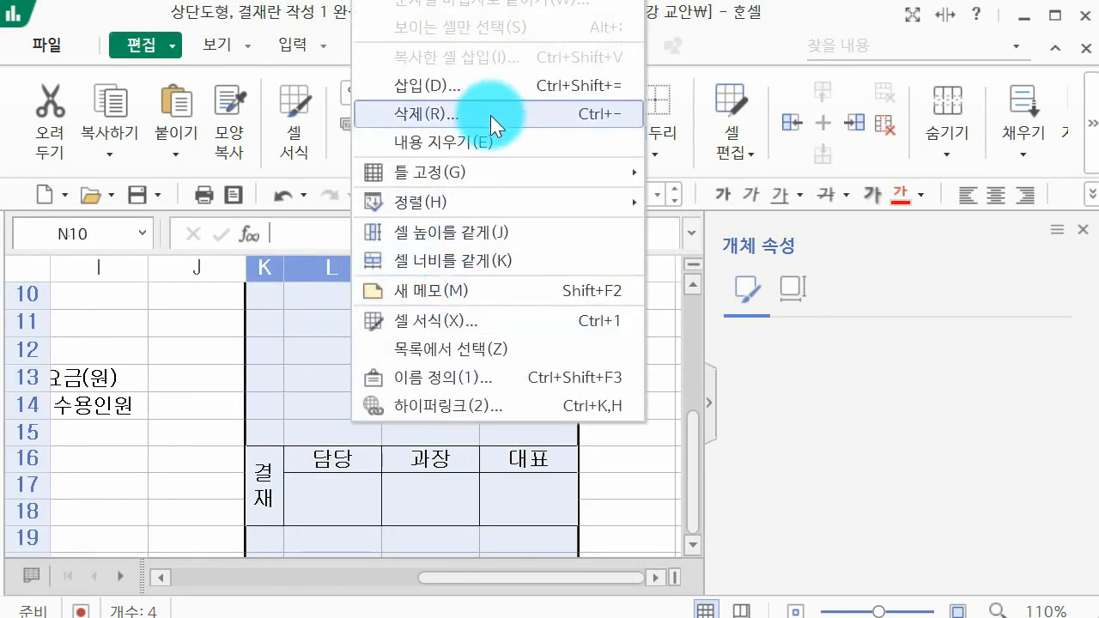
key("k")
left_click(448, 362)
Step: Return to the header with the title and approval box, close the object properties pane, and save the workbook
scroll(446, 365, "up", 3)
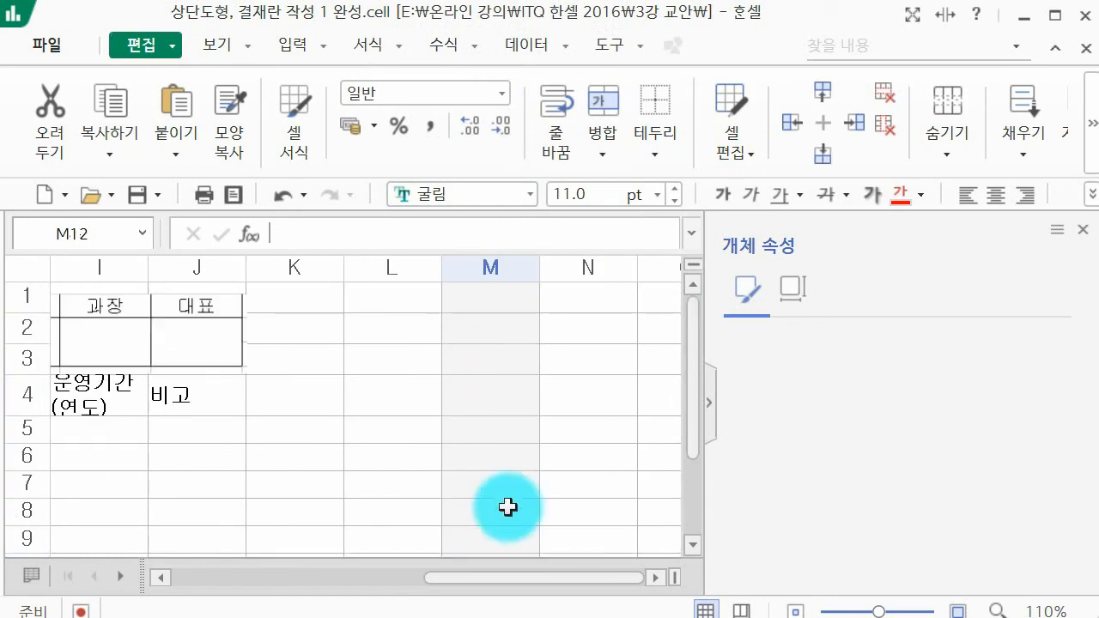
left_click_drag(531, 573, 289, 581)
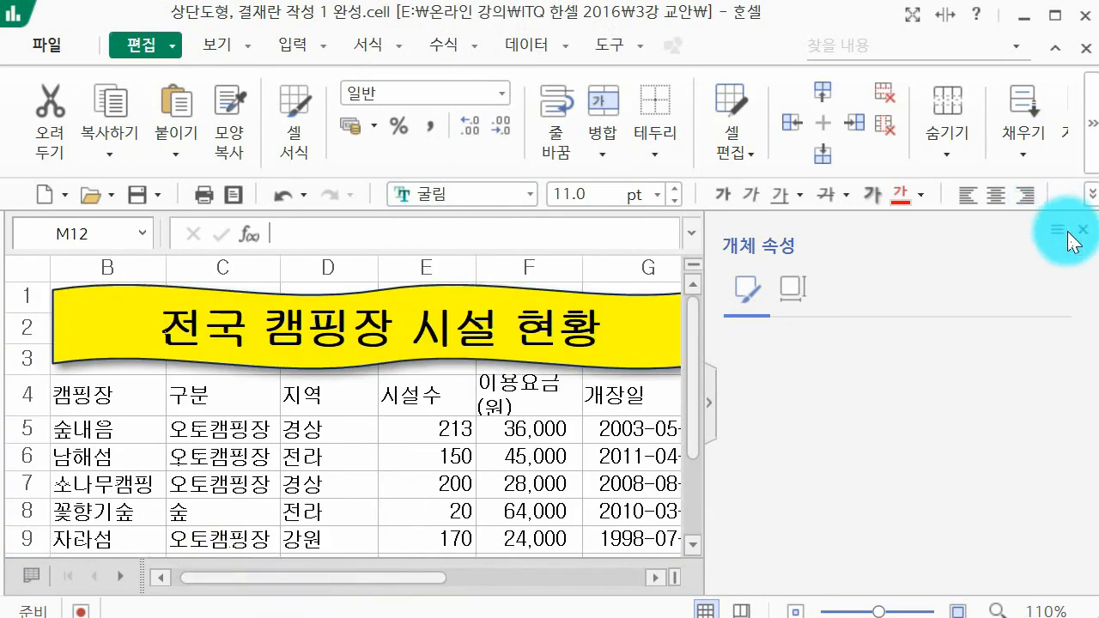
left_click(1083, 231)
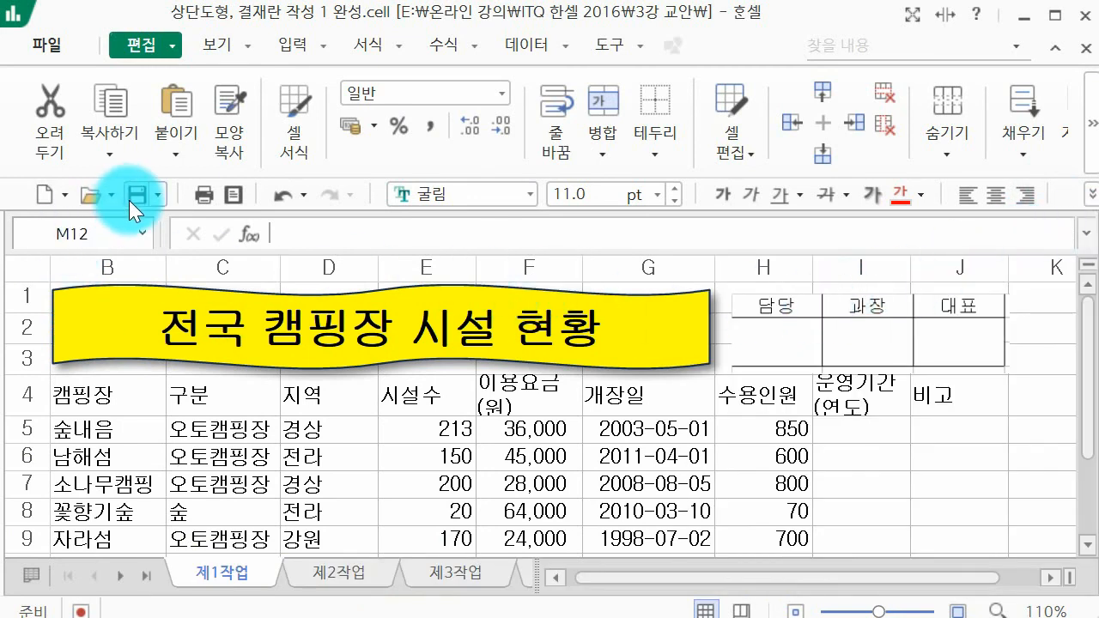
left_click(129, 199)
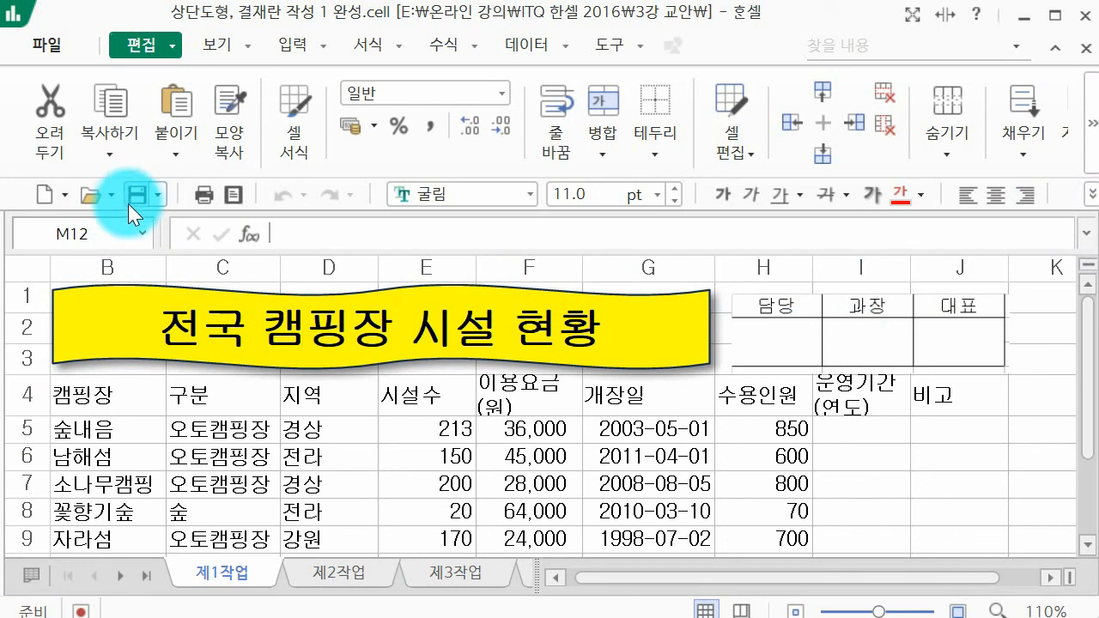
Step: Open the workbook 상단도형, 결재란 작성 2 완성 from the 3강 교안 folder on the USB drive and minimize the previous workbook
left_click(99, 204)
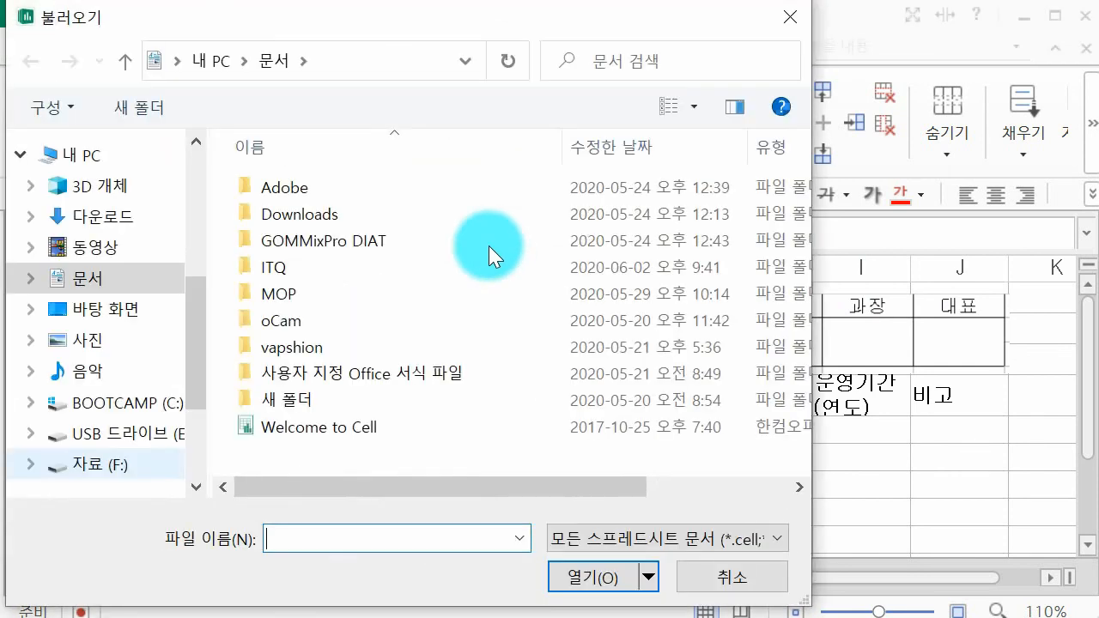
left_click(100, 463)
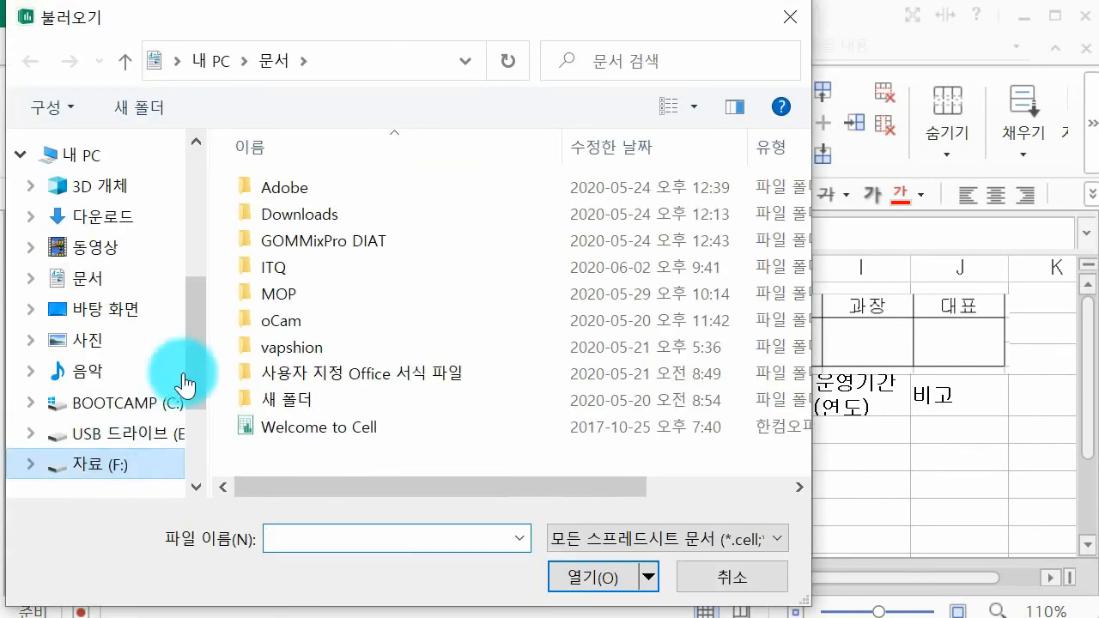
left_click(116, 432)
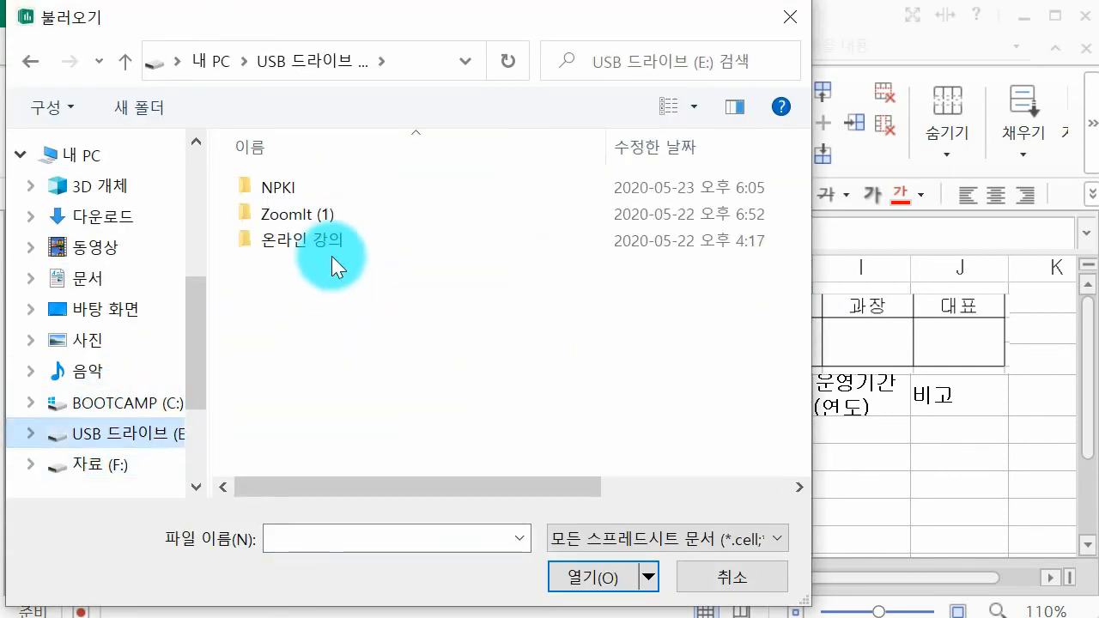
double_click(335, 247)
double_click(336, 237)
double_click(337, 210)
double_click(338, 211)
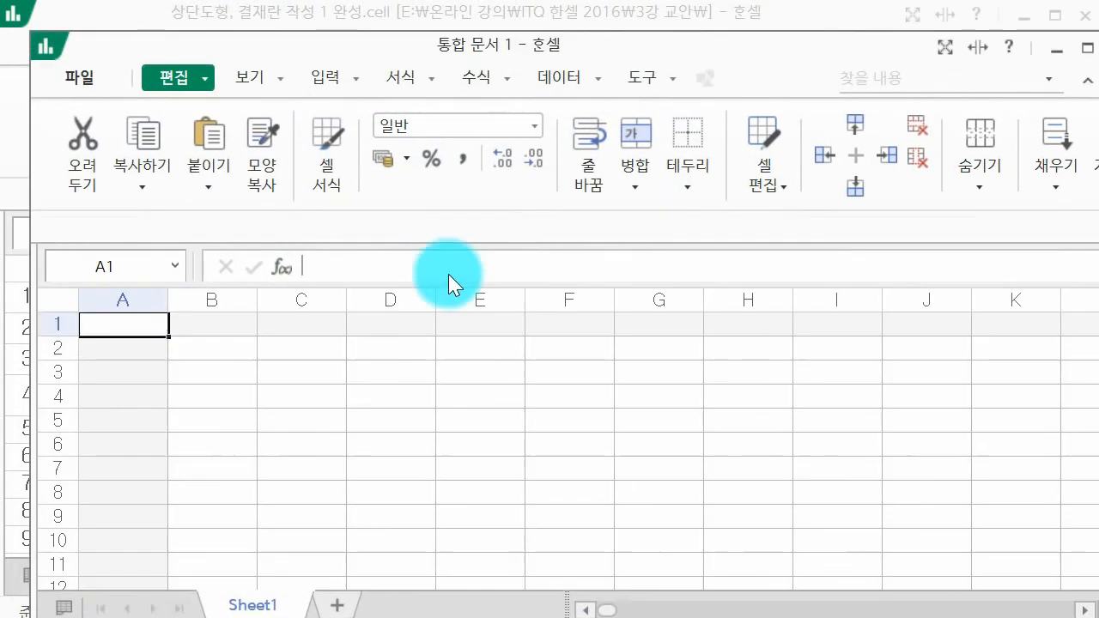
left_click(1024, 17)
left_click_drag(644, 45, 606, 10)
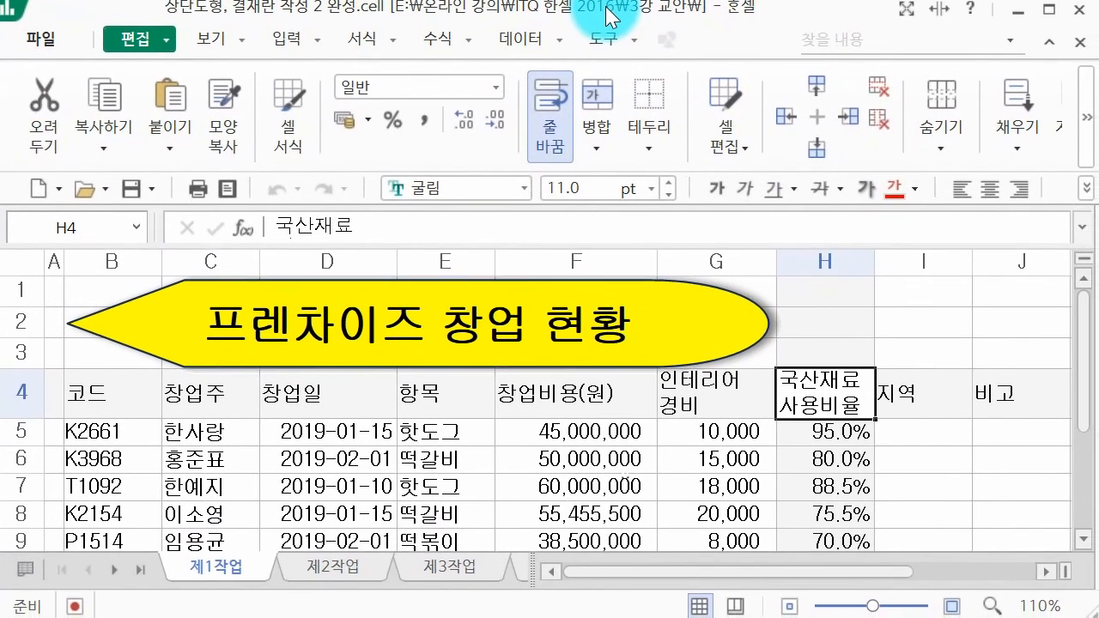
scroll(704, 336, "down", 2)
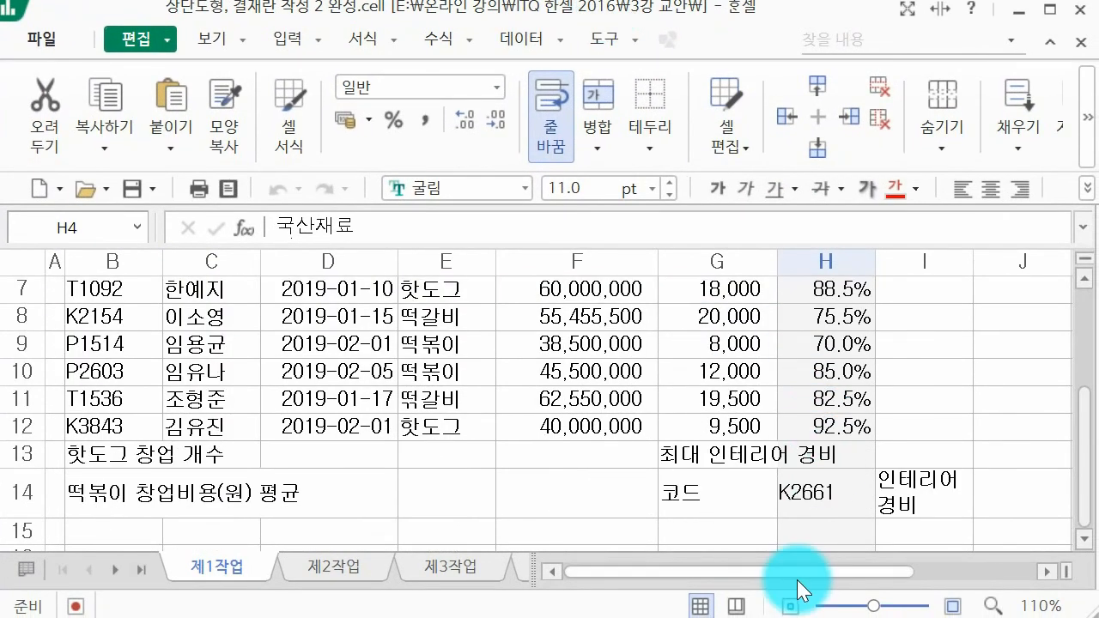
Step: Enter 확인 in cell K16, split over two lines with one character on each
left_click_drag(797, 580, 949, 559)
scroll(905, 476, "down", 2)
left_click(761, 395)
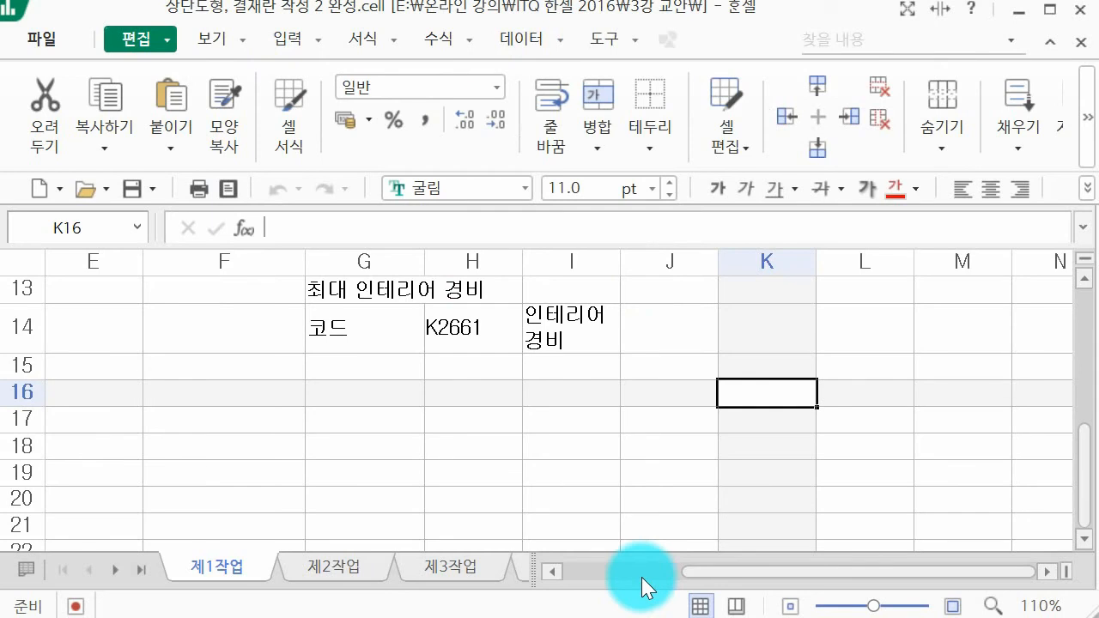
type("확")
key("alt+Return")
type("인")
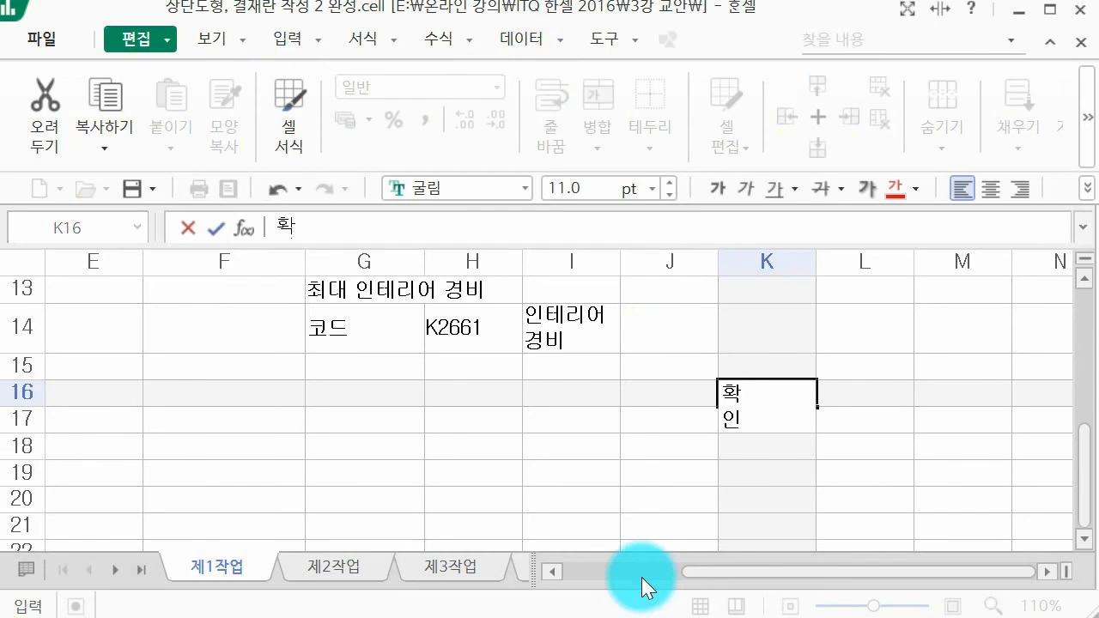
Step: Enter the approval box headings 담당, 팀장 and 부장 in cells L16, M16 and N16
key("Tab")
type("담다")
key("Tab")
type("팀장")
key("Tab")
type("부장")
key("Return")
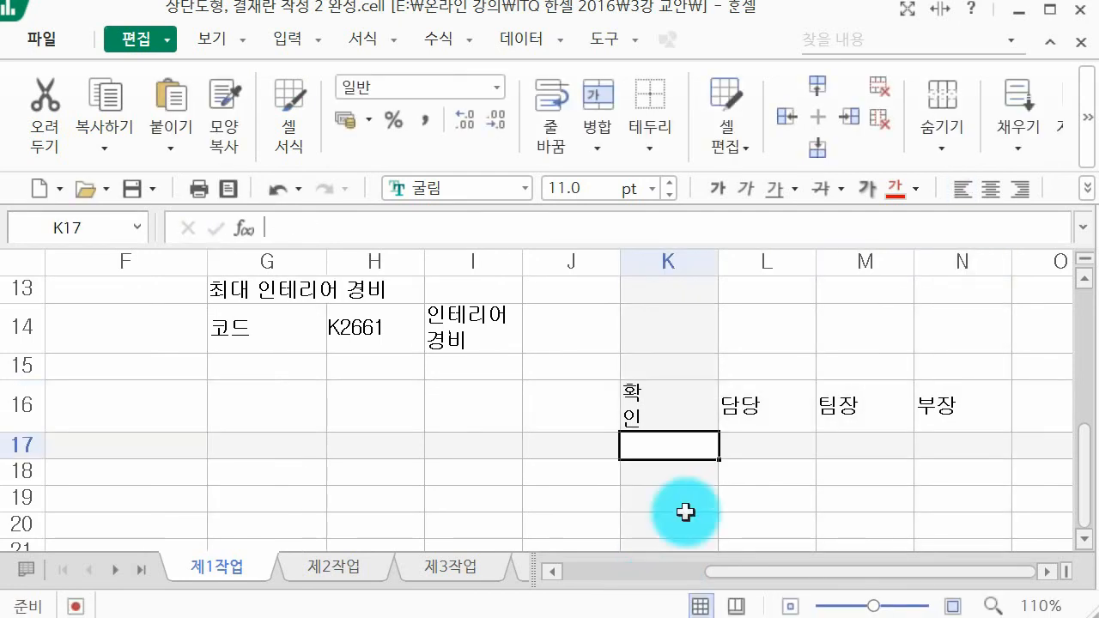
Step: Merge K16:K18, L17:L18, M17:M18 and N17:N18 into separate single cells
left_click_drag(670, 397, 677, 472)
left_click(745, 447, "ctrl")
left_click_drag(745, 447, 764, 459)
left_click_drag(866, 444, 866, 470)
left_click(981, 450, "ctrl")
left_click_drag(982, 450, 979, 472)
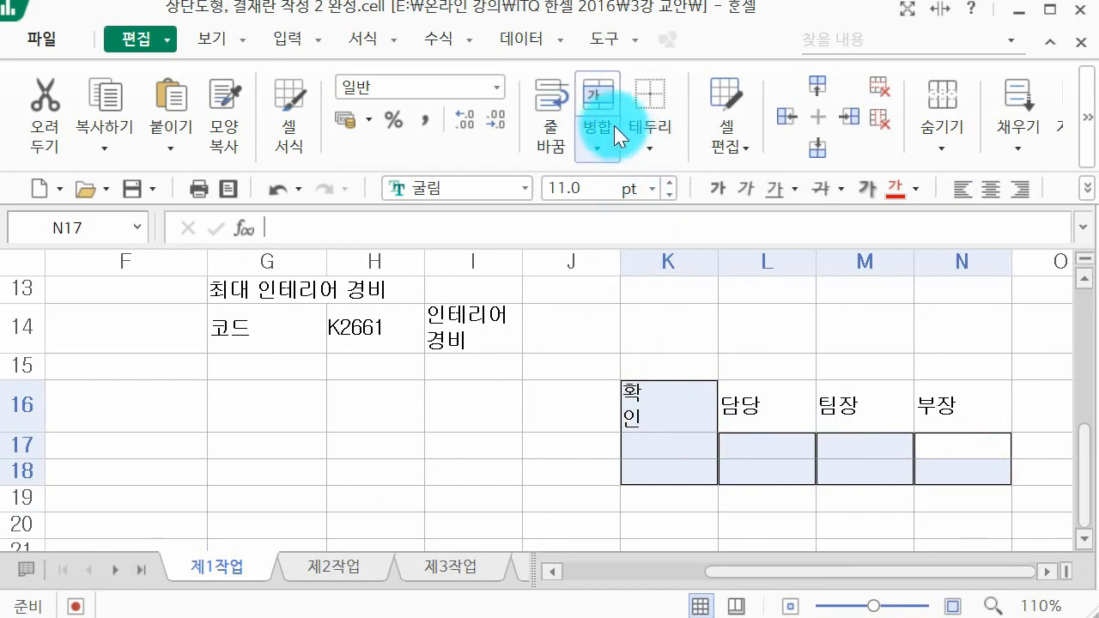
left_click(604, 91)
Step: Apply thin borders to all cells of the approval box range K16:N18
left_click_drag(656, 453, 922, 425)
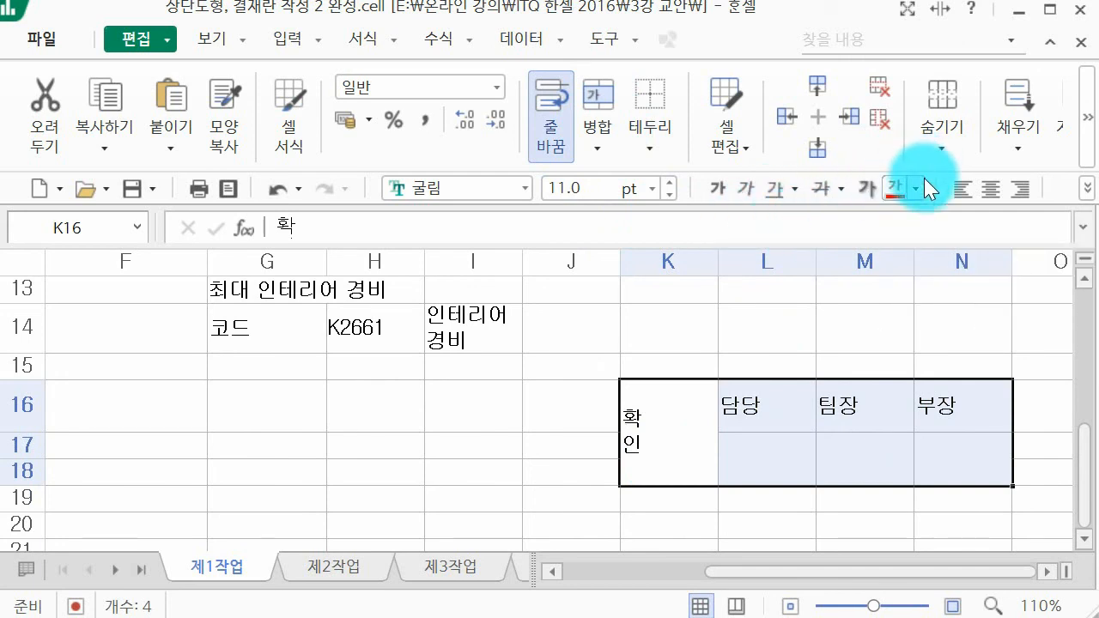
left_click(1088, 188)
mouse_move(1045, 245)
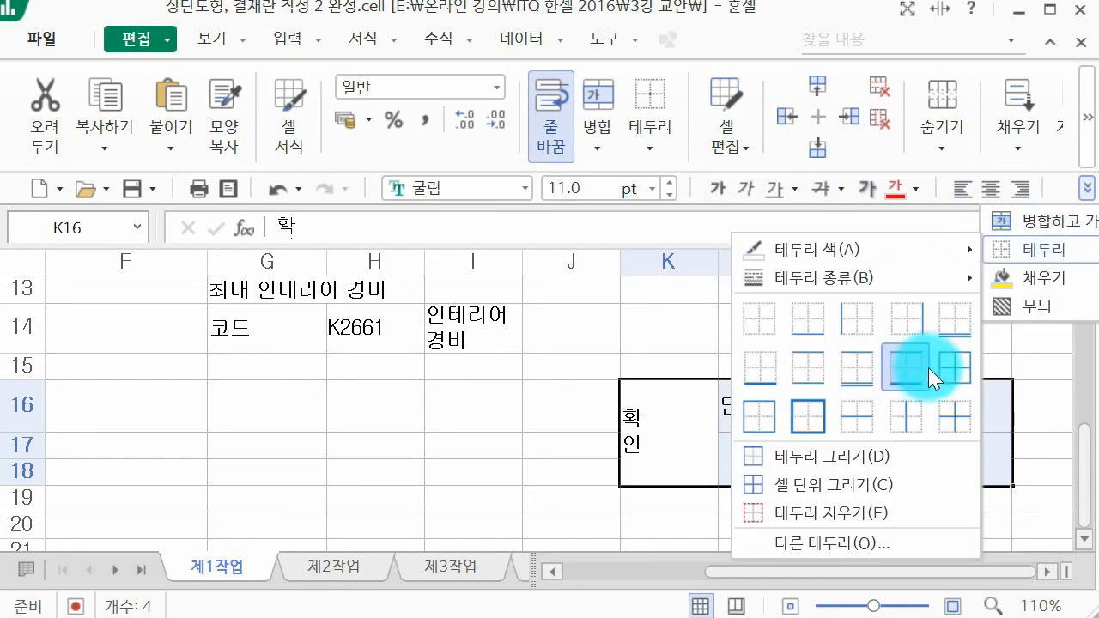
left_click(952, 368)
left_click(1022, 369)
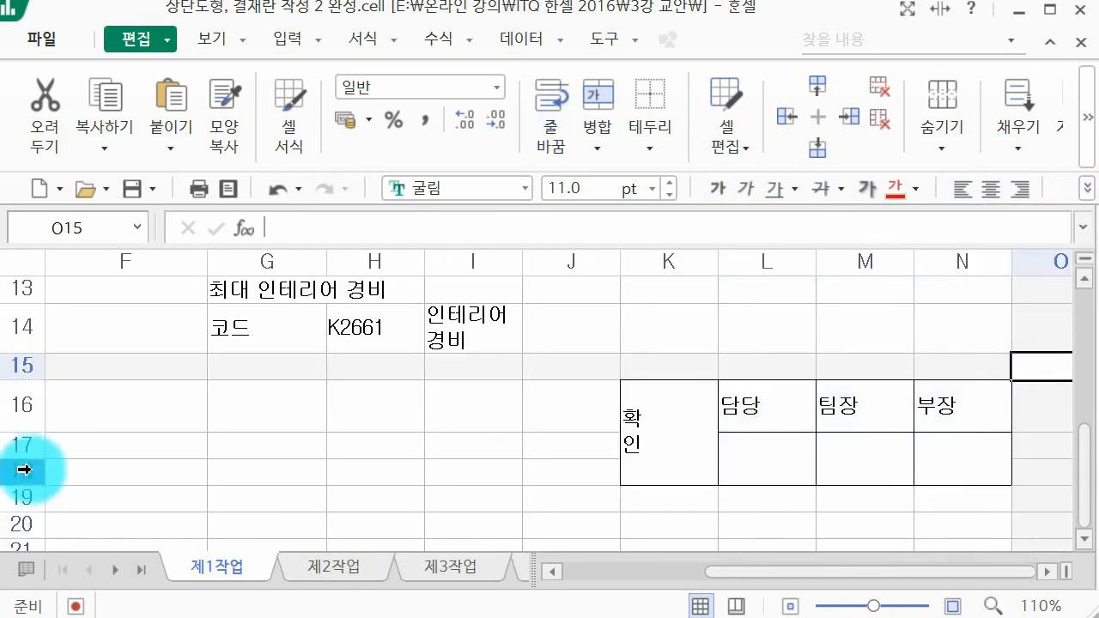
Step: Reduce row 16 to the height of a single line and narrow column K to fit its one-character lines
left_click_drag(41, 432, 19, 409)
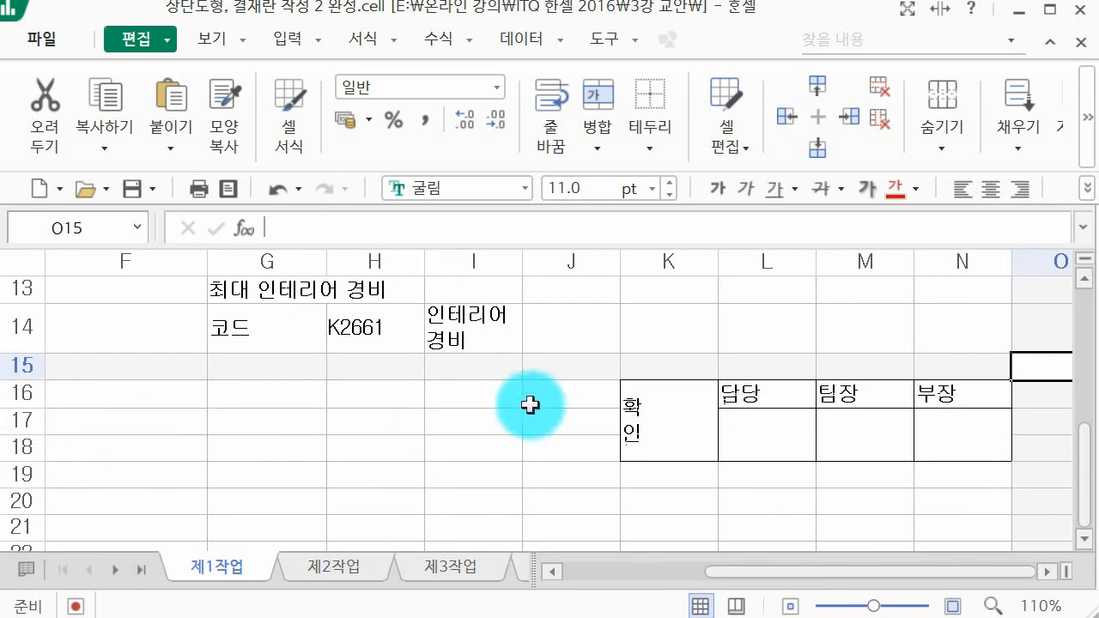
left_click_drag(640, 447, 694, 393)
left_click_drag(716, 267, 651, 263)
Step: Center the text horizontally in the approval box range K16:N18
left_click_drag(633, 447, 898, 433)
left_click(988, 190)
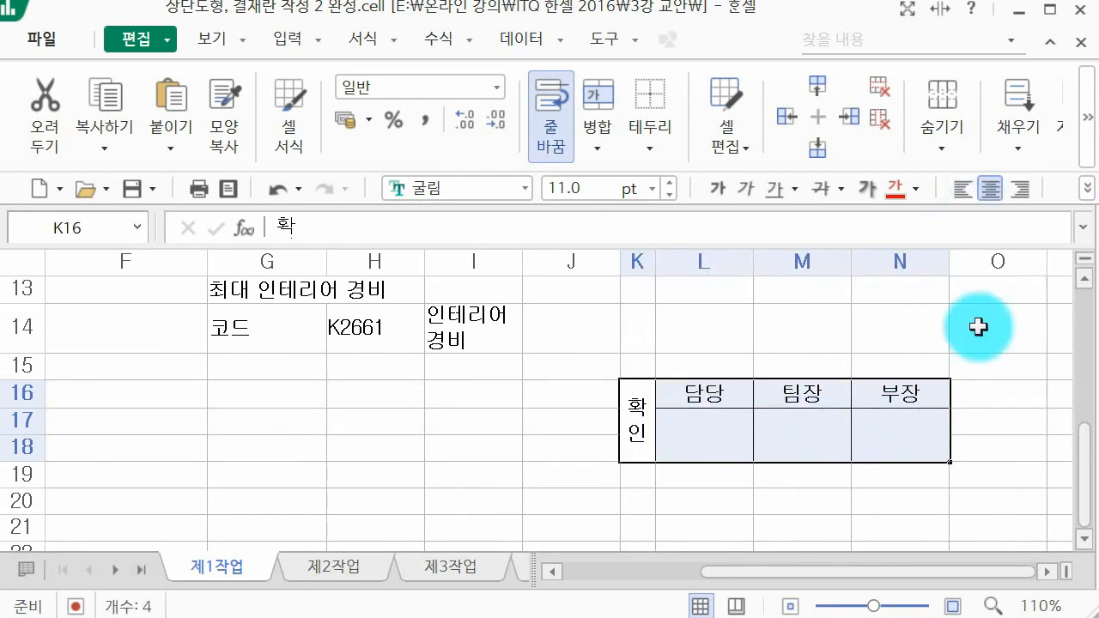
left_click(984, 384)
Step: Try copying K16:N18 as a picture and pasting it at H1, and undo the paste
left_click_drag(633, 386, 864, 410)
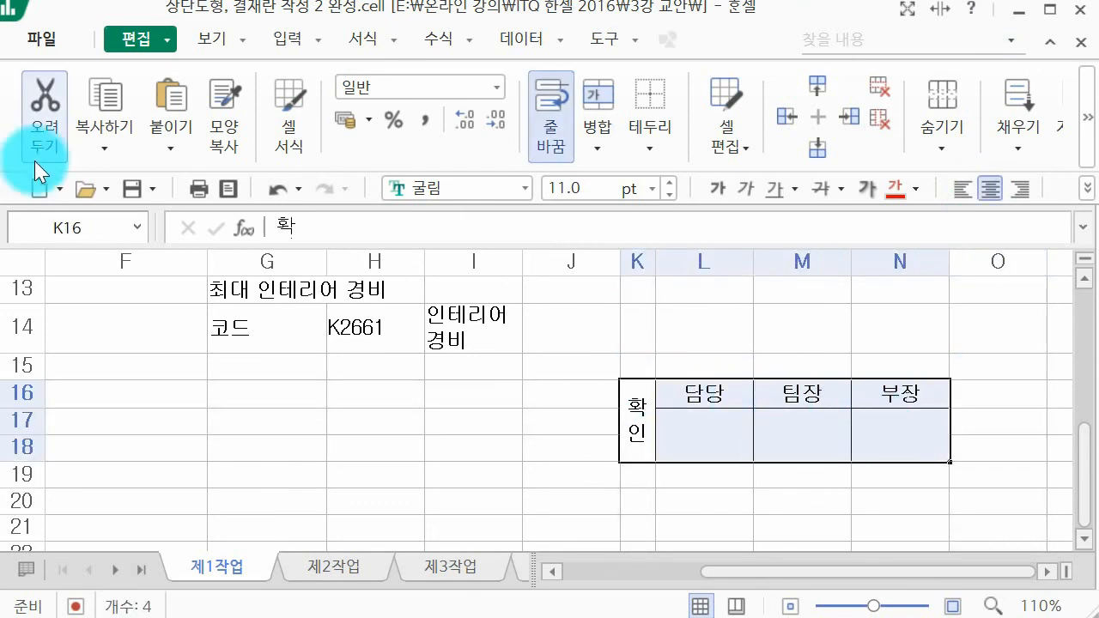
left_click(90, 159)
left_click(126, 209)
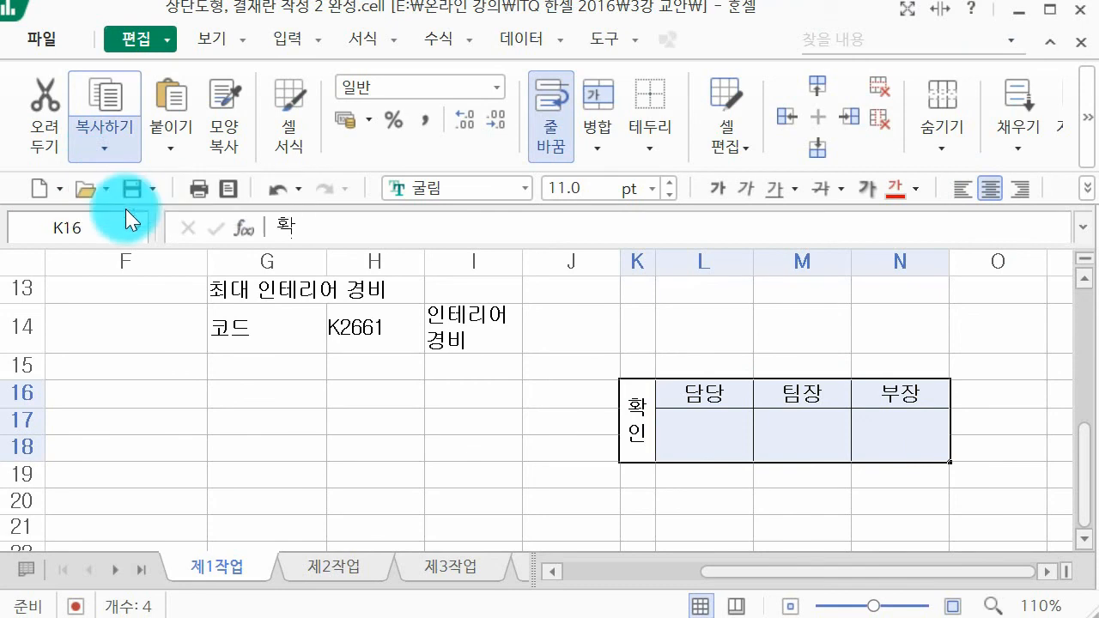
left_click(711, 247)
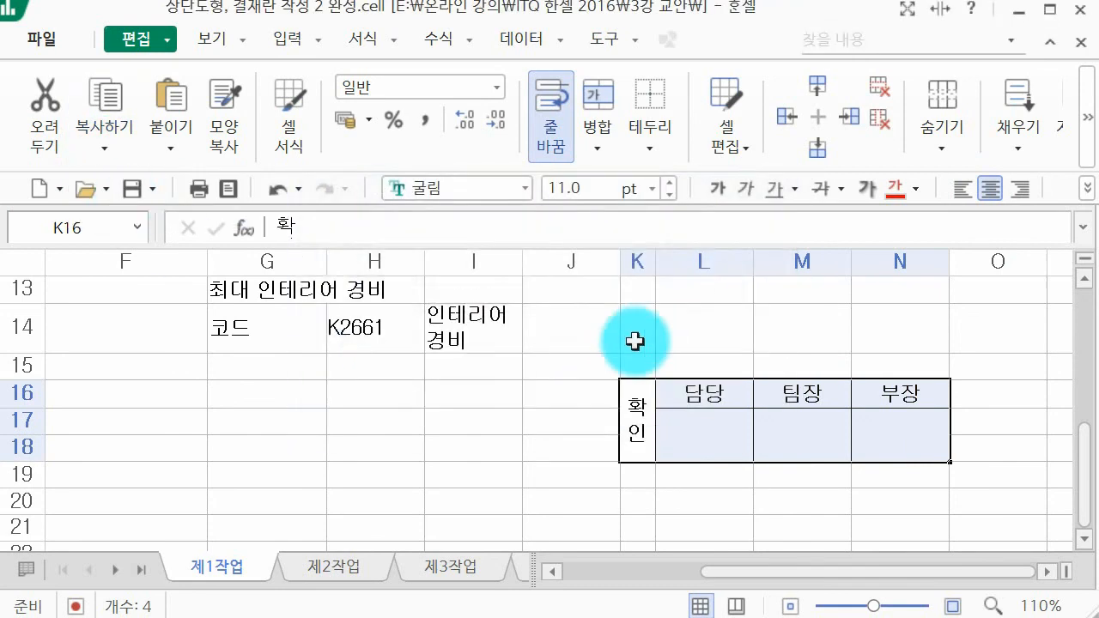
scroll(633, 341, "up", 4)
left_click(384, 291)
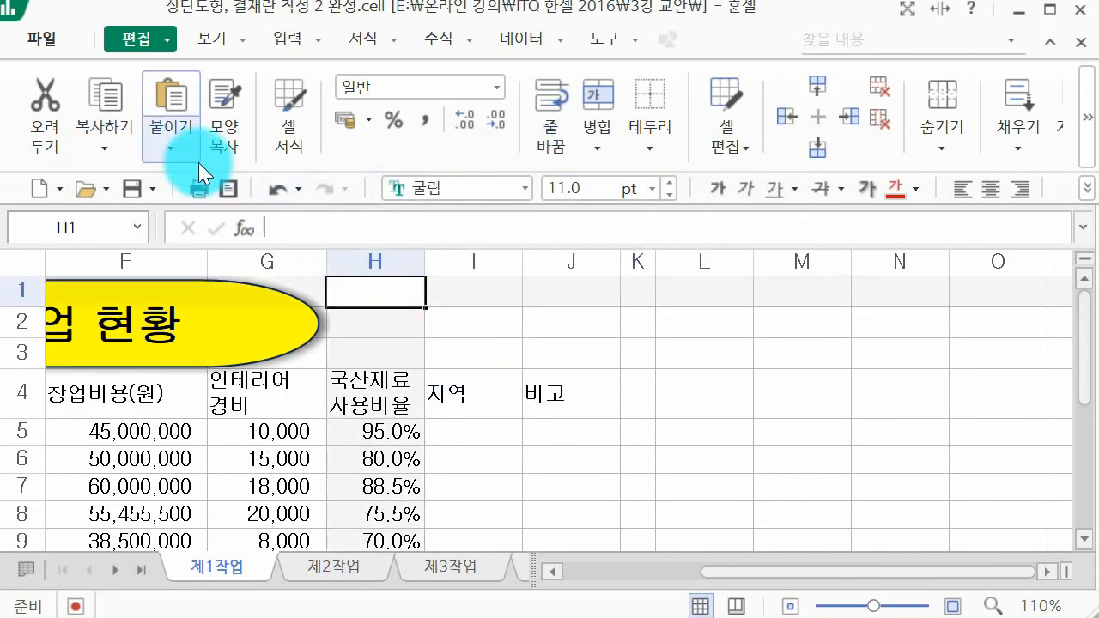
left_click(180, 103)
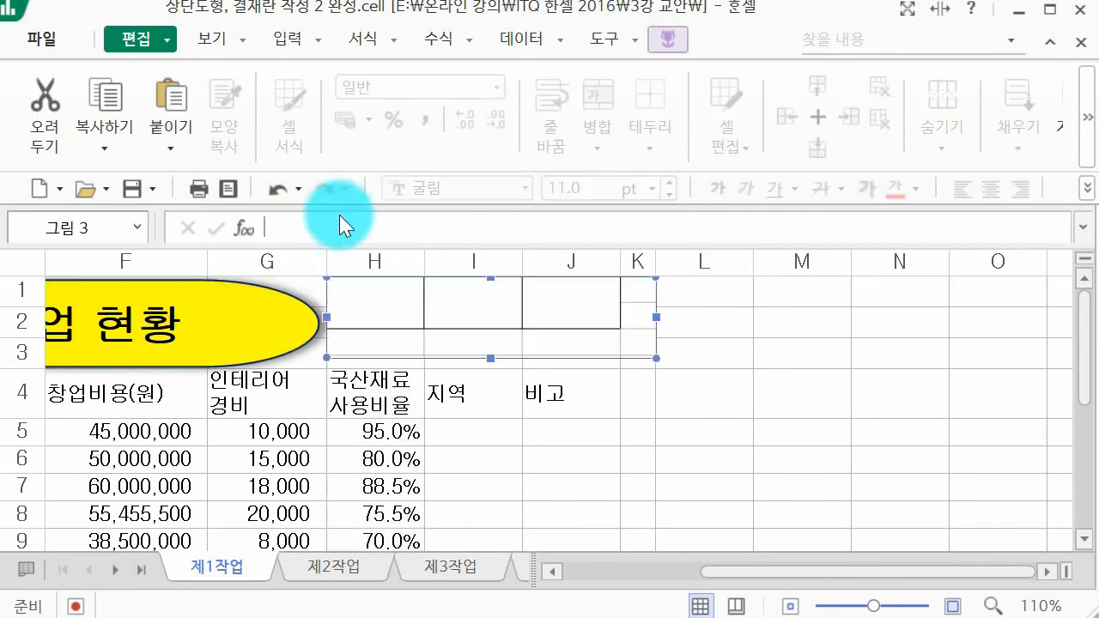
key("ctrl+z")
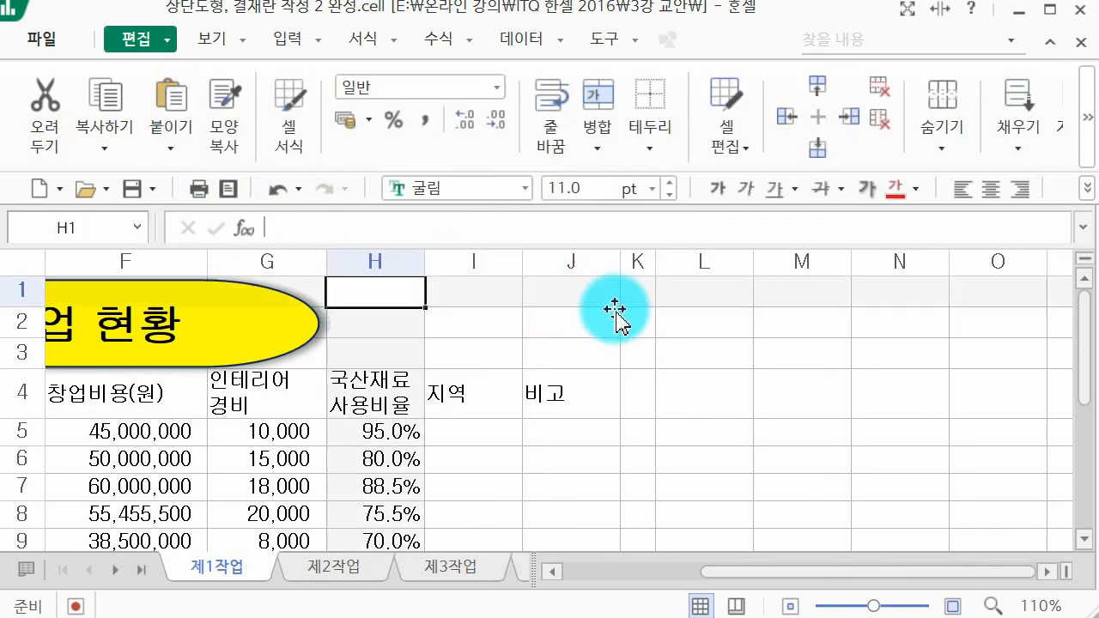
Step: Copy the larger range J15:O19, including the empty cells around the approval box, as a picture
scroll(615, 304, "down", 4)
left_click_drag(602, 373, 979, 473)
left_click(121, 108)
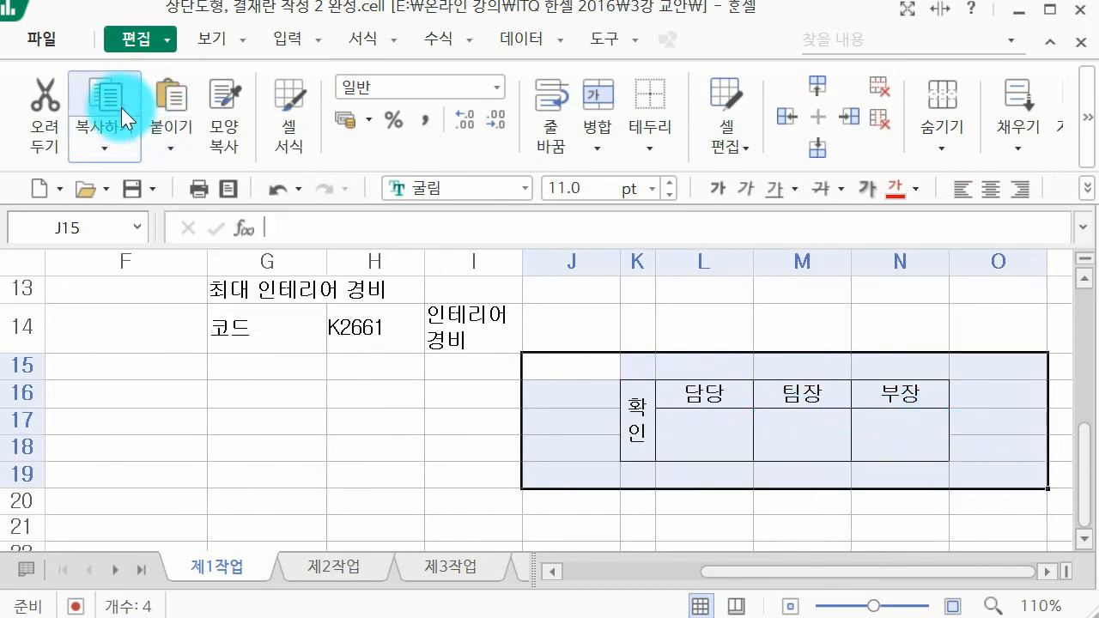
left_click(123, 141)
left_click(180, 214)
left_click(683, 244)
Step: Paste the copied approval box picture at cell H1
scroll(601, 296, "up", 4)
left_click(370, 292)
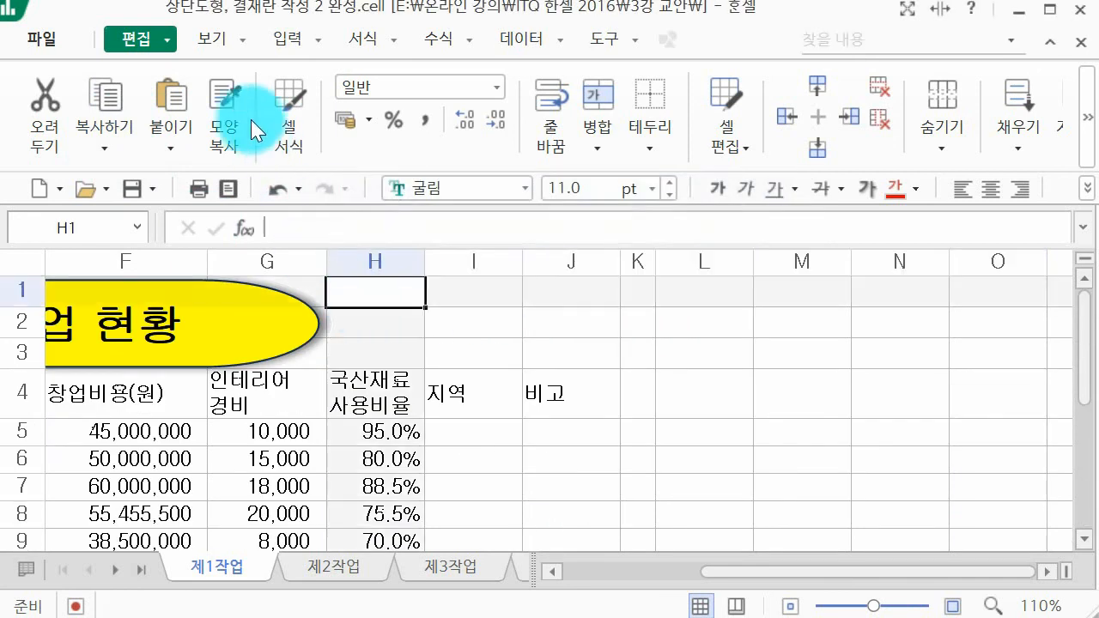
left_click(183, 89)
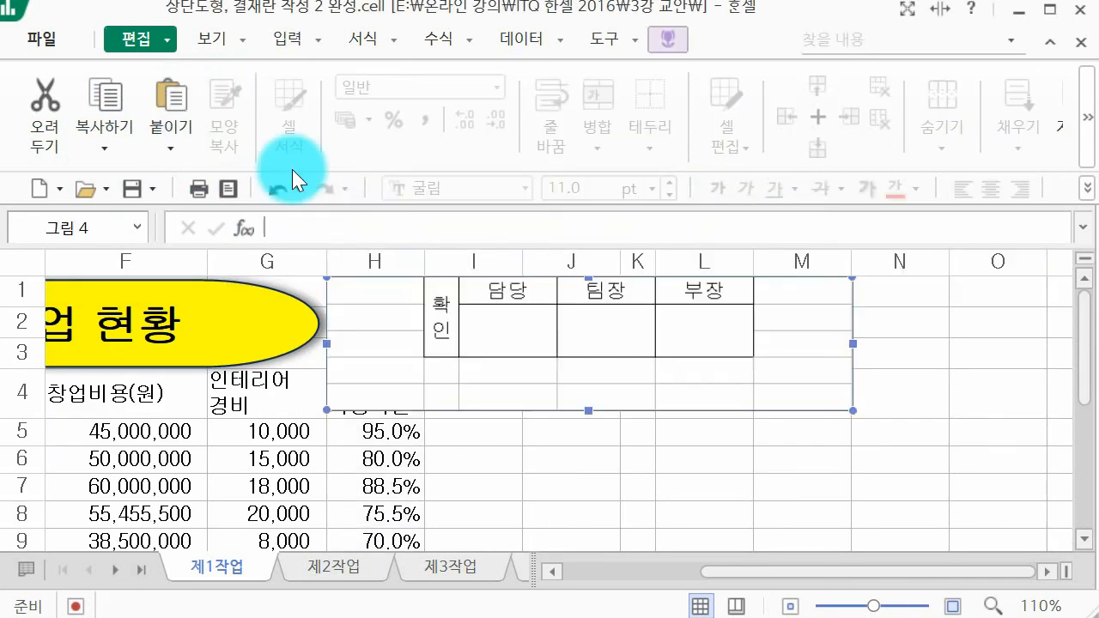
Step: Crop the pasted picture closely around the approval box, to about 95 mm by 28 mm
left_click(668, 39)
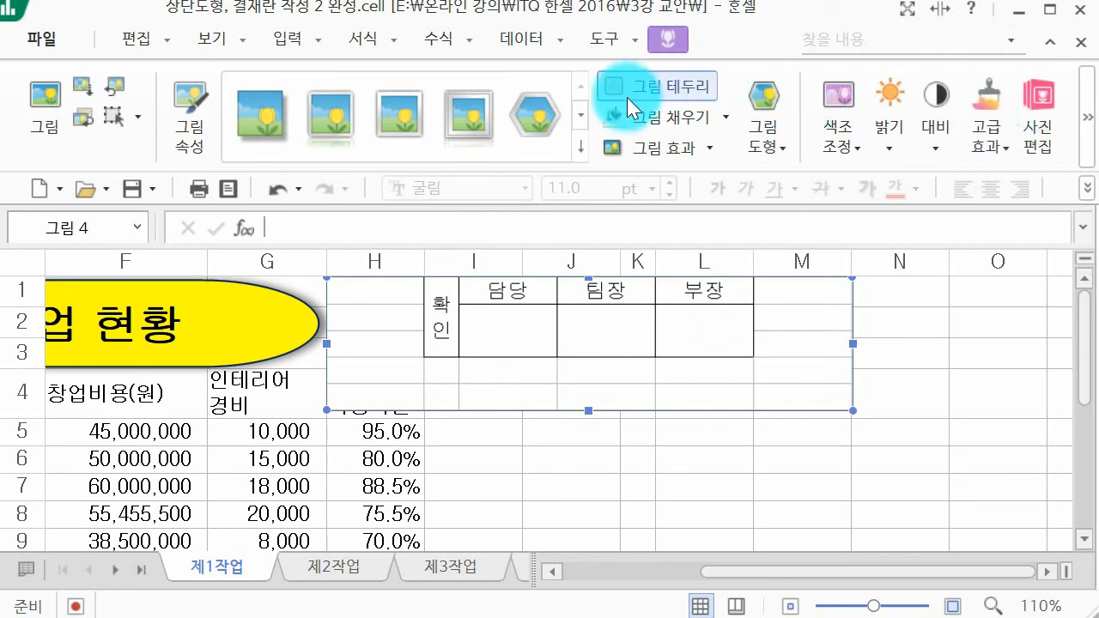
left_click(1087, 117)
left_click(1087, 128)
left_click(917, 106)
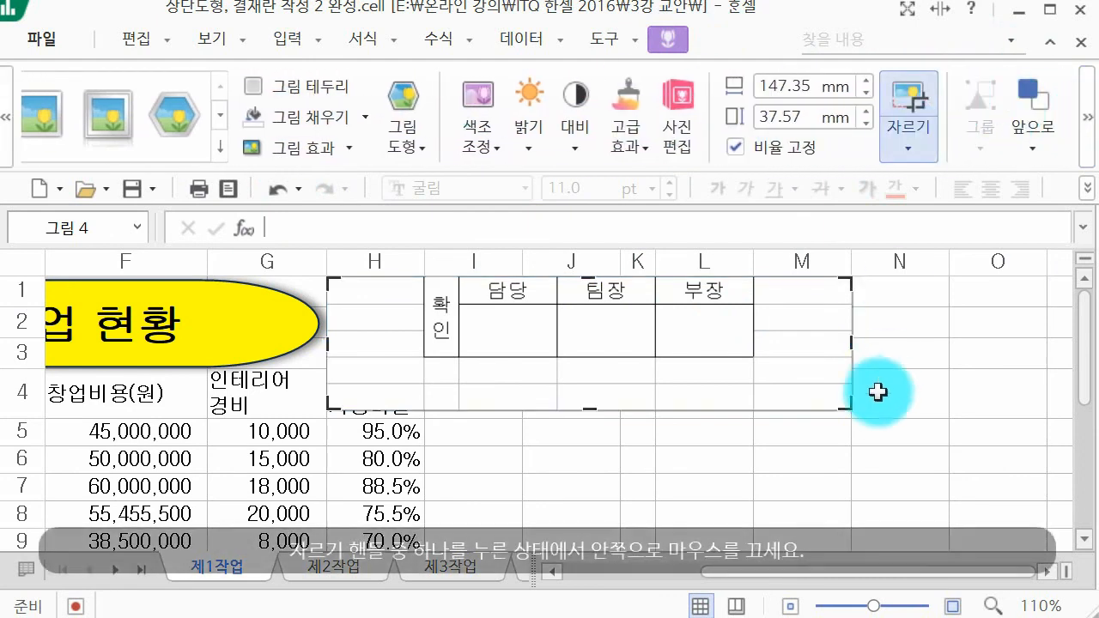
left_click_drag(847, 402, 759, 359)
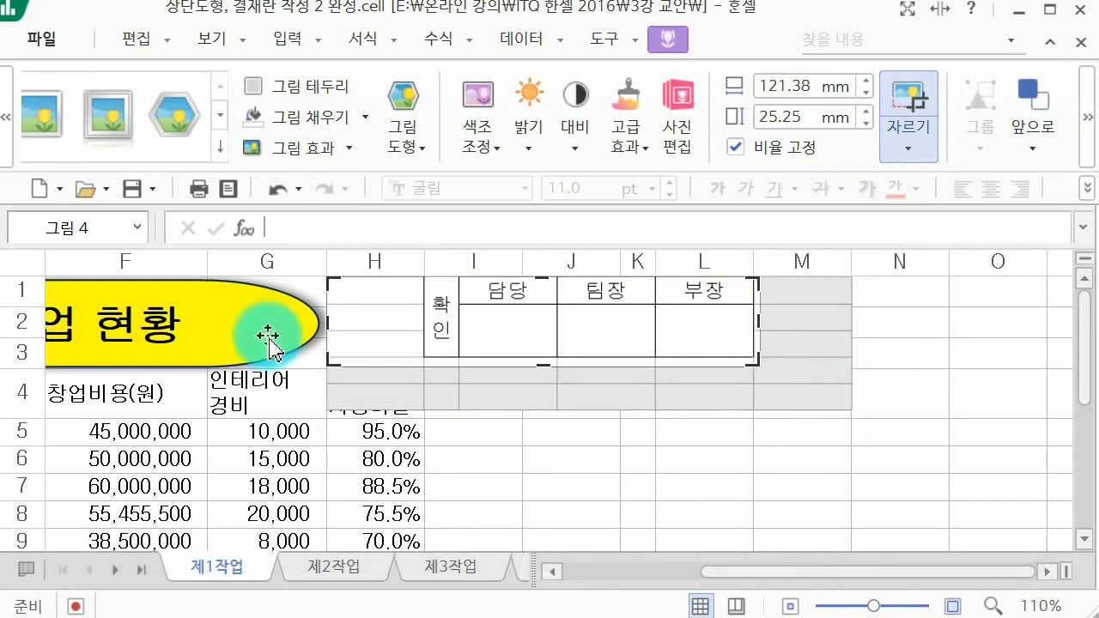
left_click_drag(336, 286, 427, 263)
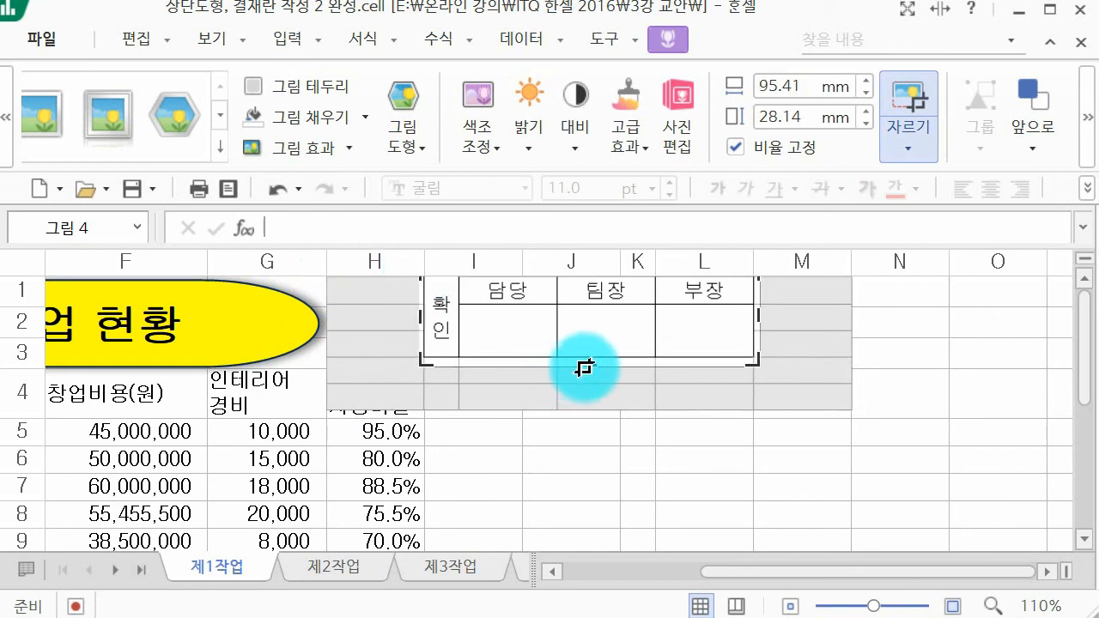
left_click_drag(586, 361, 592, 365)
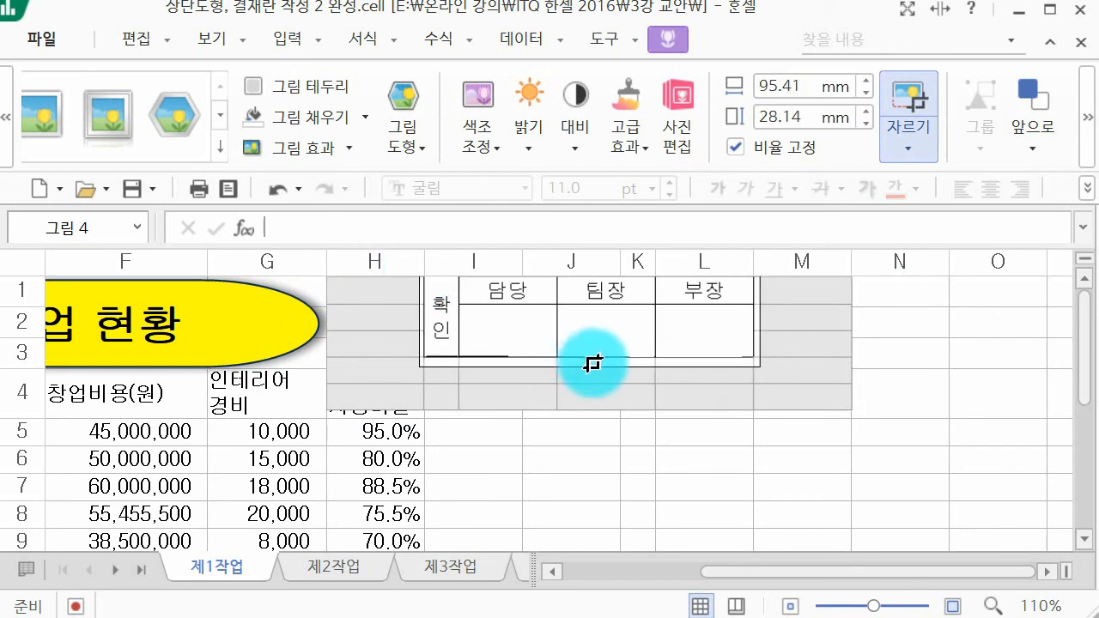
left_click(953, 353)
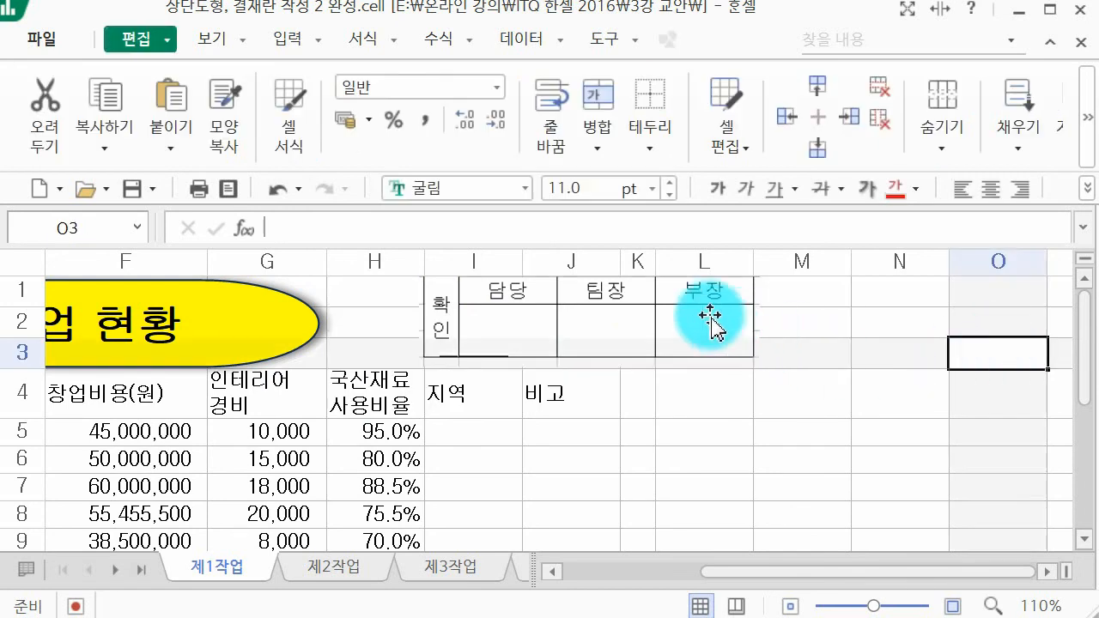
Step: Fill the background of the approval box picture with white
left_click(678, 323)
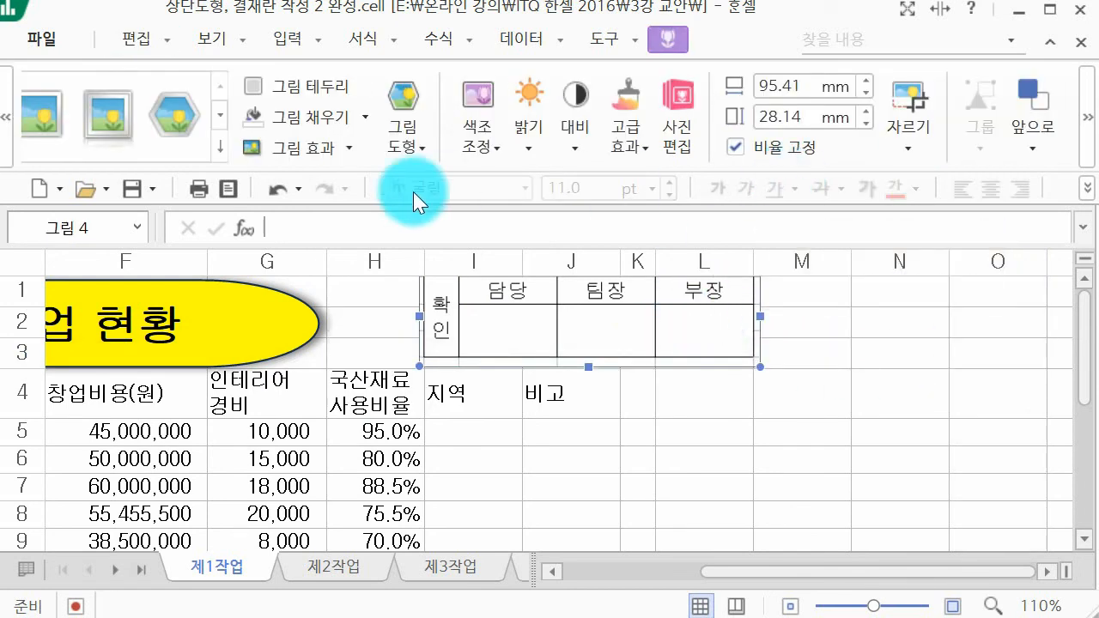
left_click(342, 107)
left_click(368, 116)
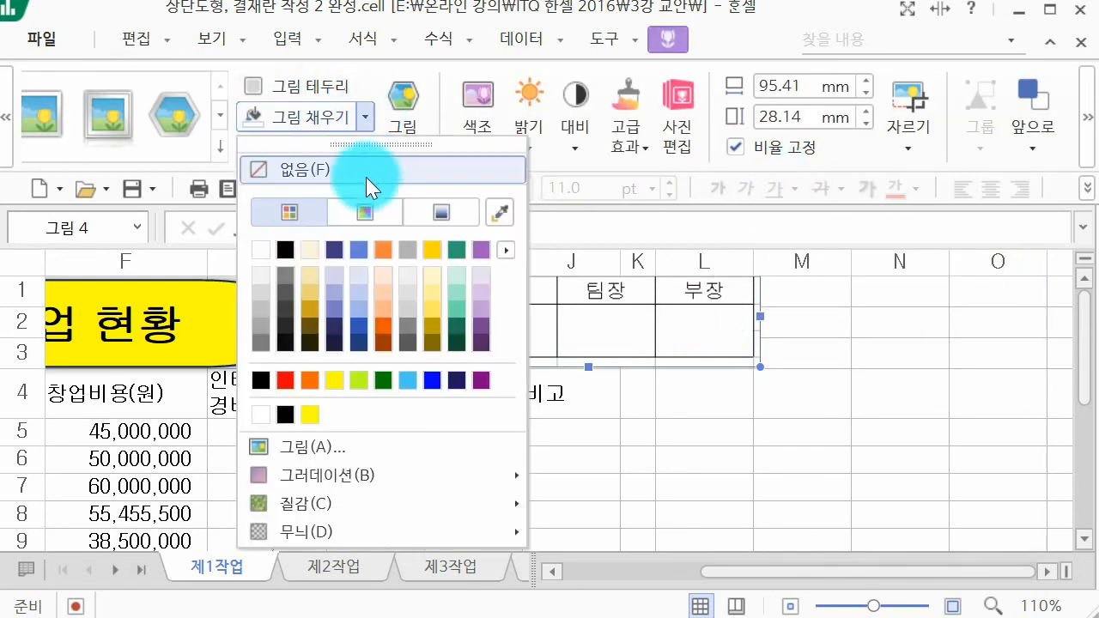
left_click(265, 247)
left_click(926, 451)
Step: Move the approval box picture next to the title shape and shrink it to end near column J's right edge
left_click_drag(672, 314, 585, 325)
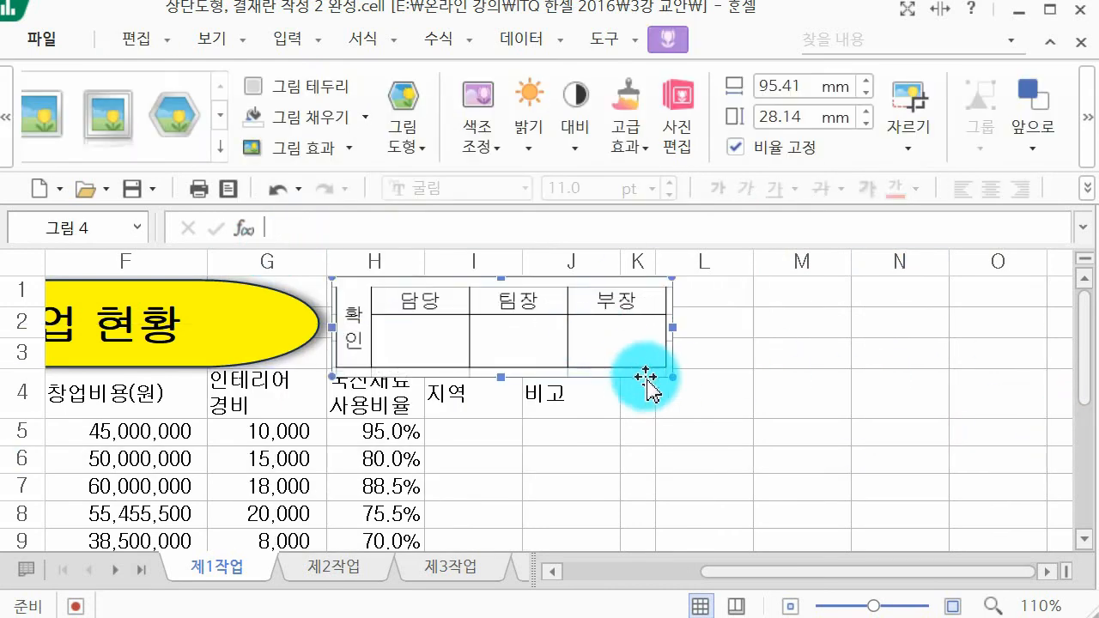
left_click_drag(670, 375, 616, 354)
left_click(707, 363)
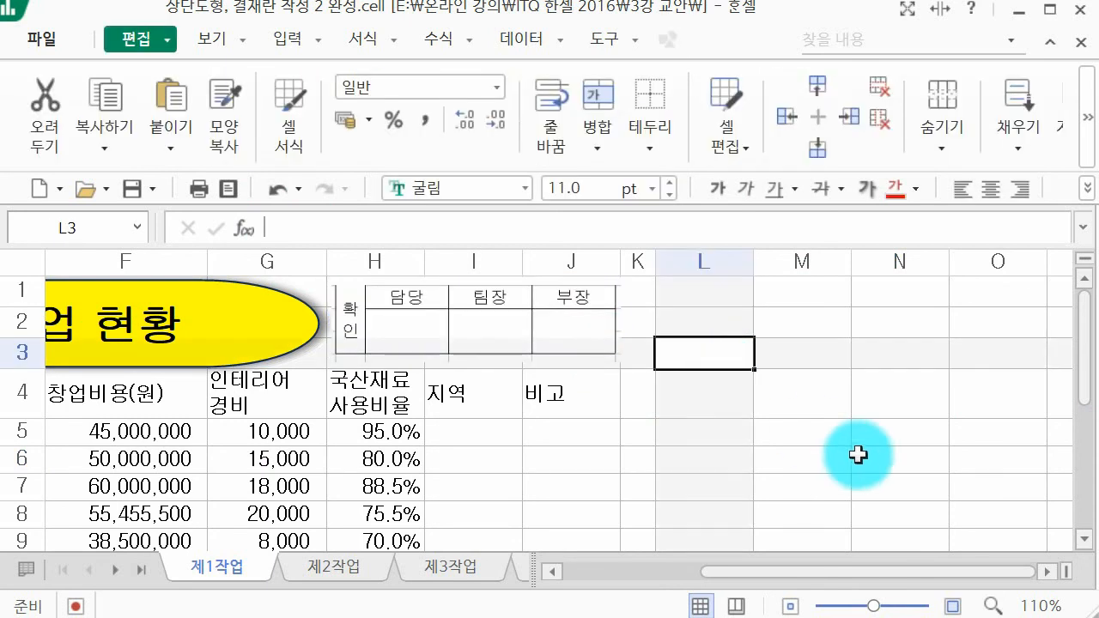
left_click(777, 468)
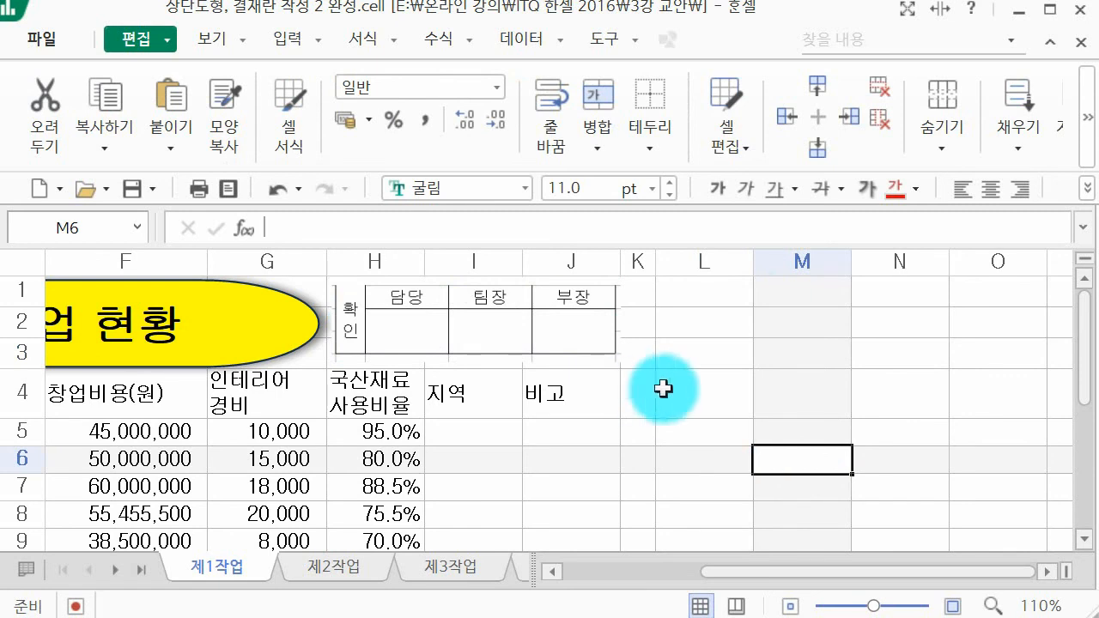
Step: Delete columns K to N, which contain the source cells of the approval box
scroll(750, 304, "down", 3)
scroll(752, 305, "down", 1)
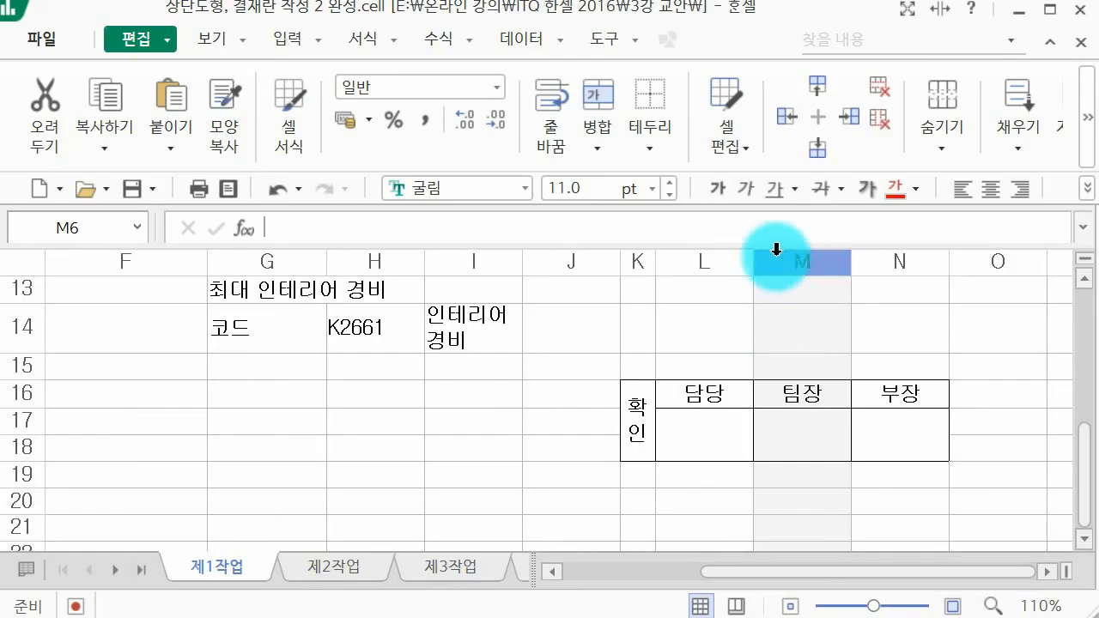
left_click_drag(642, 262, 888, 284)
right_click(839, 310)
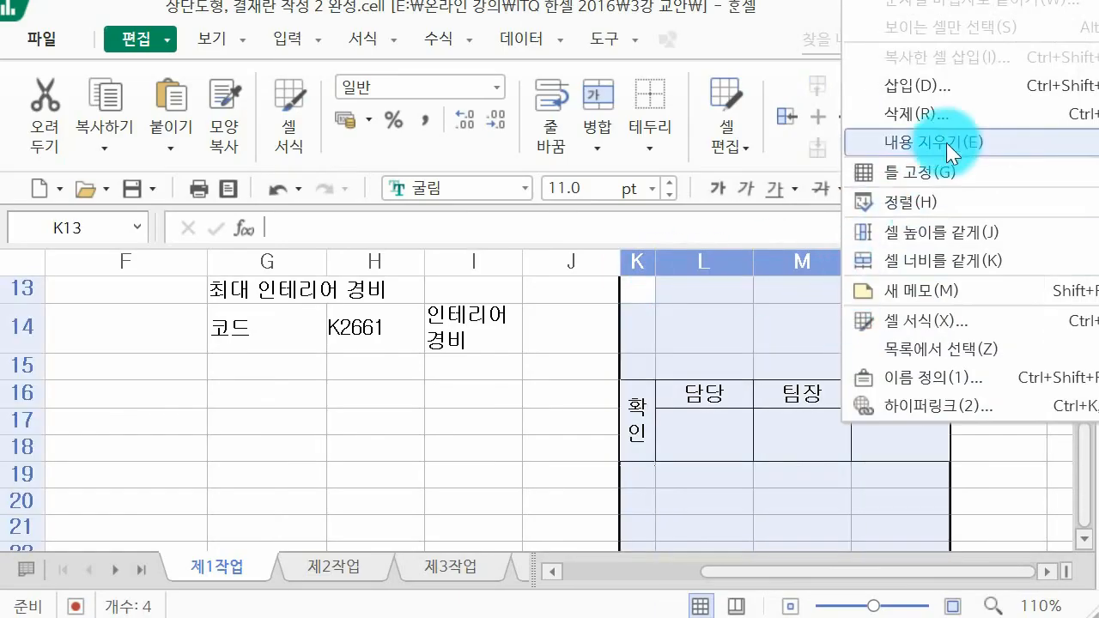
left_click(966, 106)
left_click(761, 397)
Step: Return to the title and approval box, save the workbook, and close it
scroll(724, 427, "up", 4)
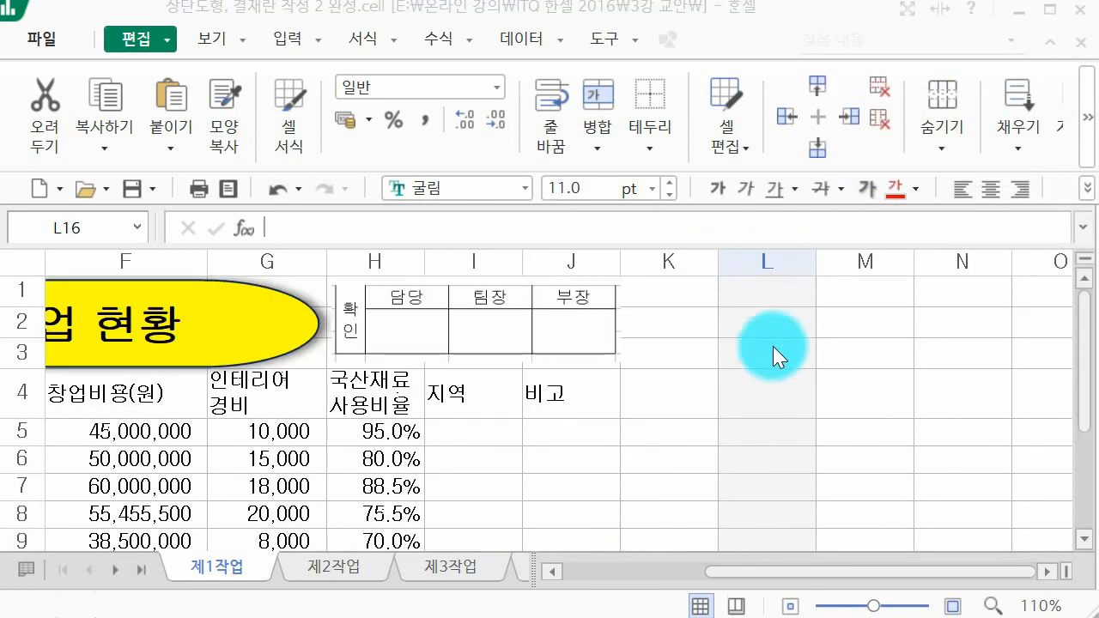
left_click(124, 191)
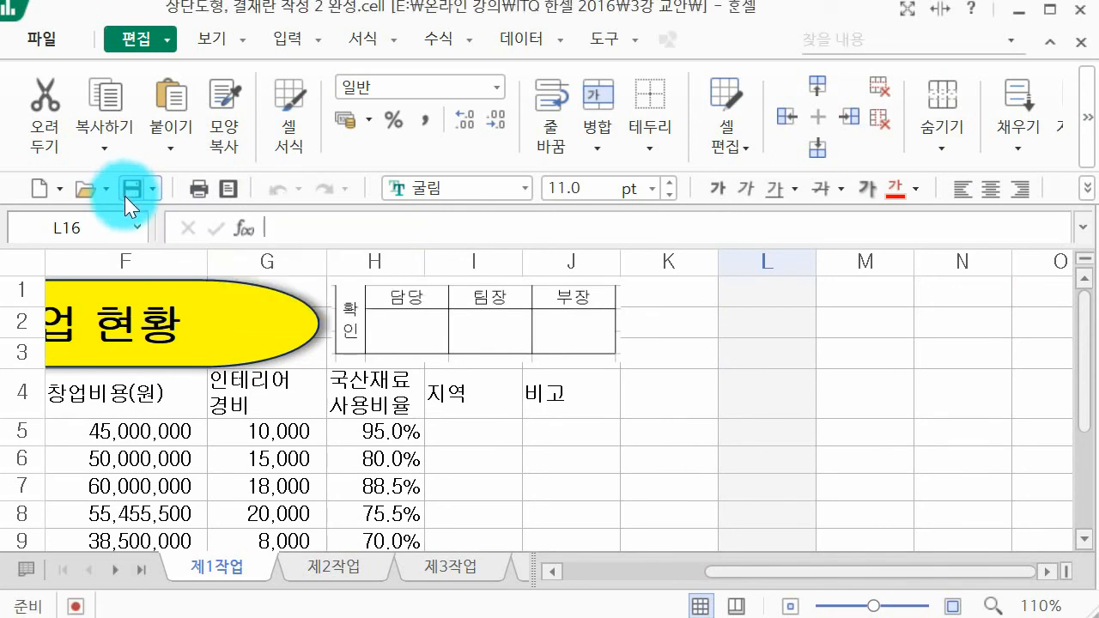
left_click(1079, 10)
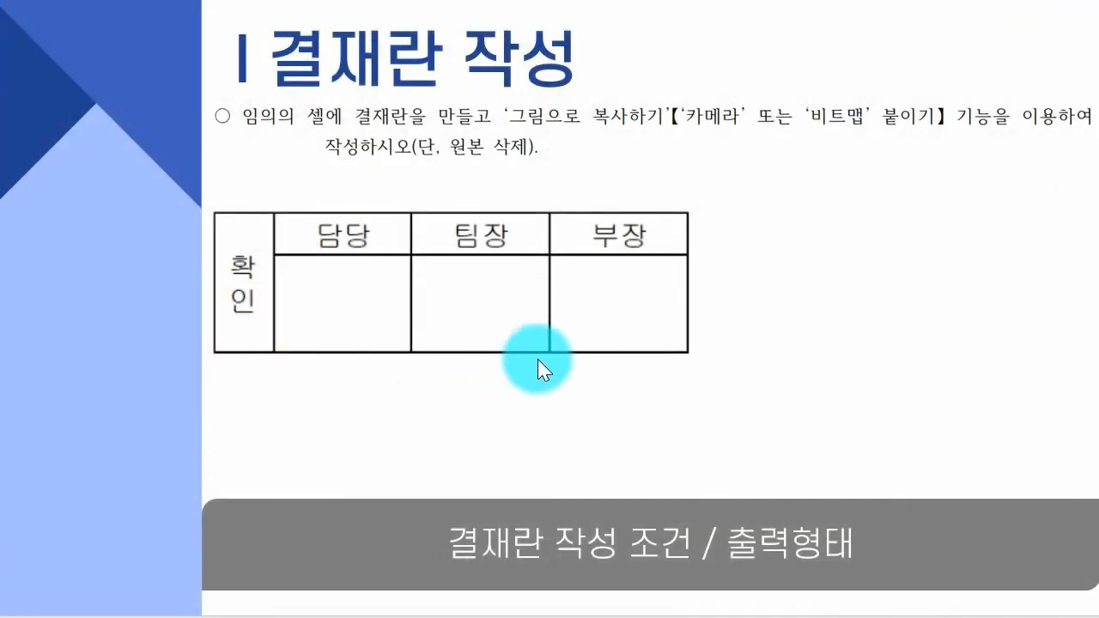
key("Page_Down")
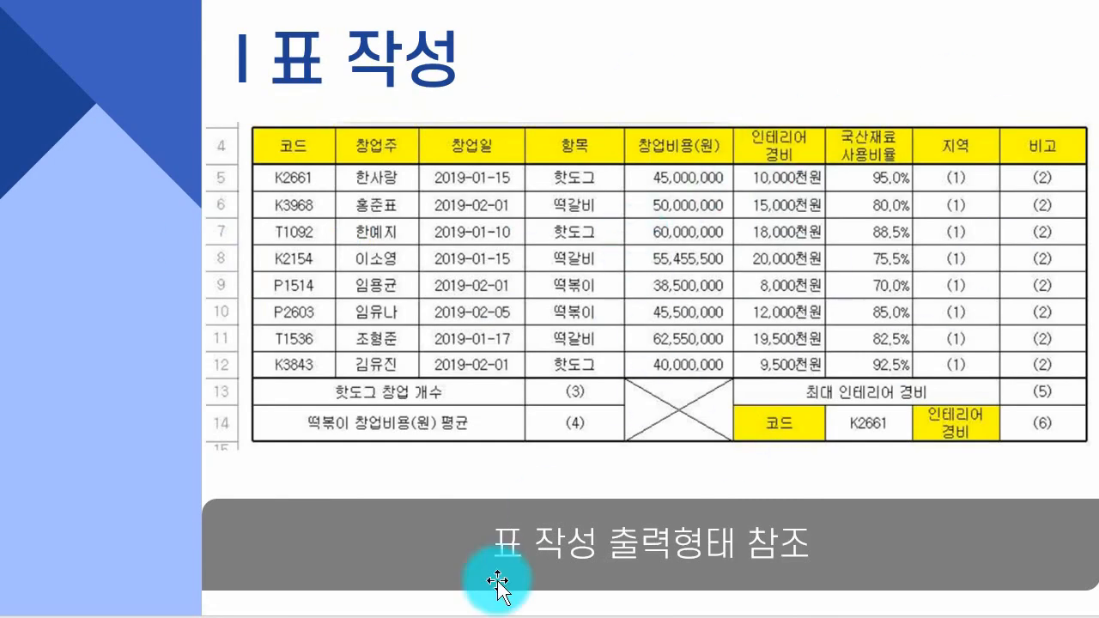
scroll(682, 307, "down", 1)
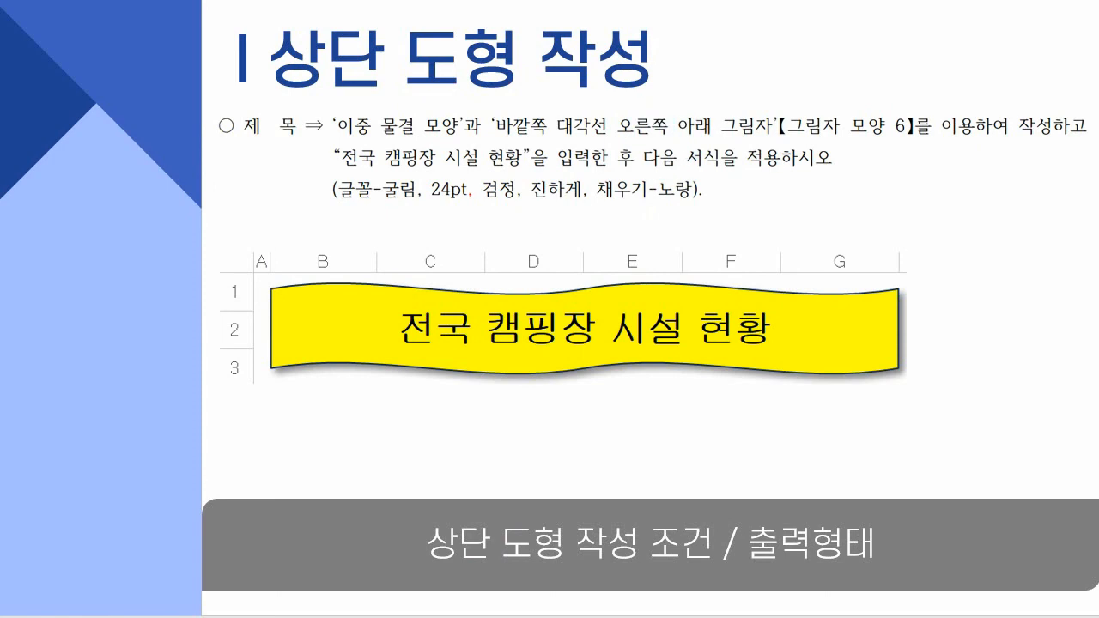
key("Page_Down")
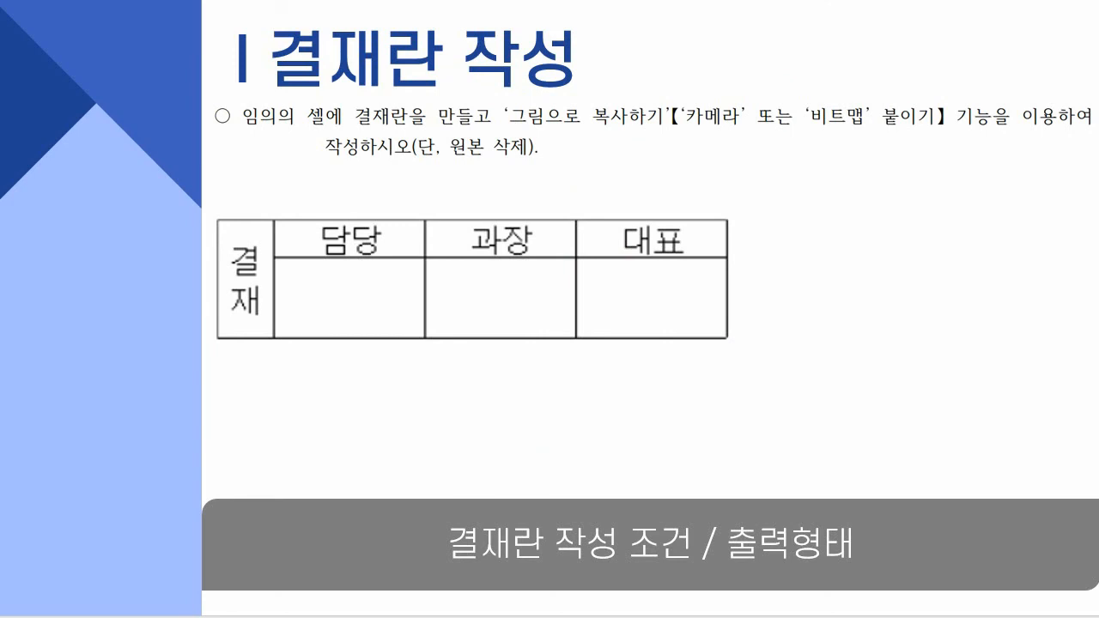
left_click(510, 428)
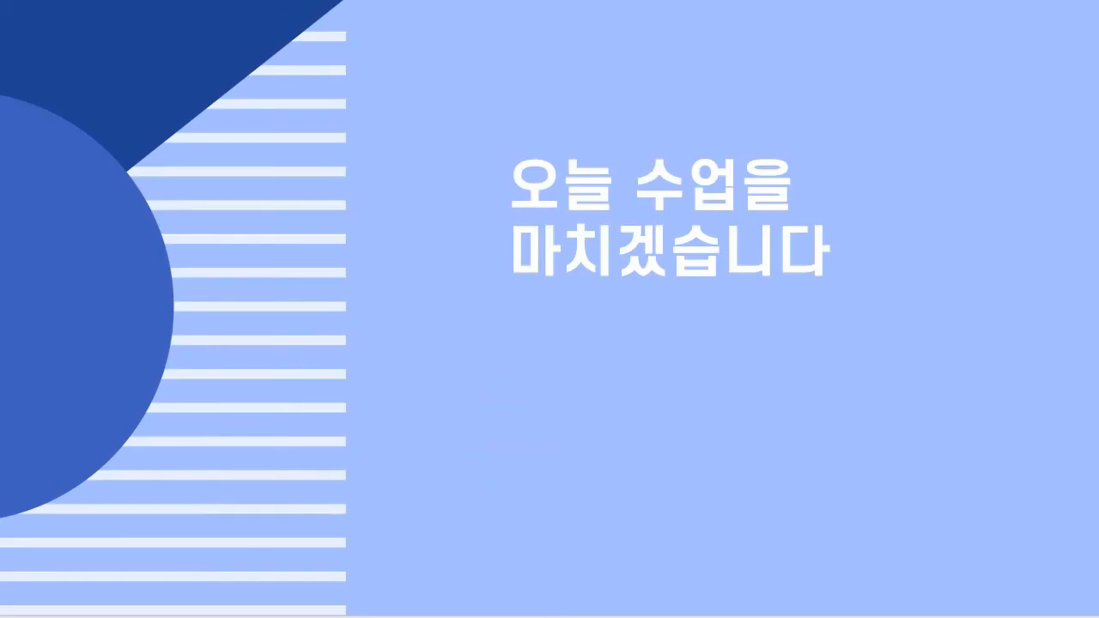